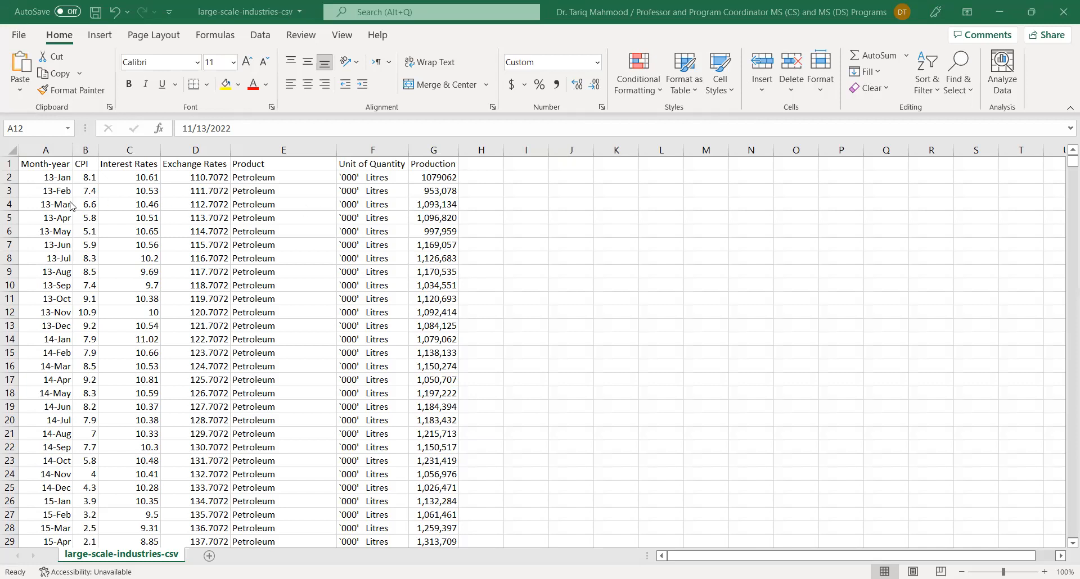
Step: Examine the Production, Month-year, CPI, Interest Rates and Exchange Rates columns of the large-scale-industries-csv sheet
{"action": "left_click", "coordinate": [454, 178]}
{"action": "left_click", "coordinate": [452, 197]}
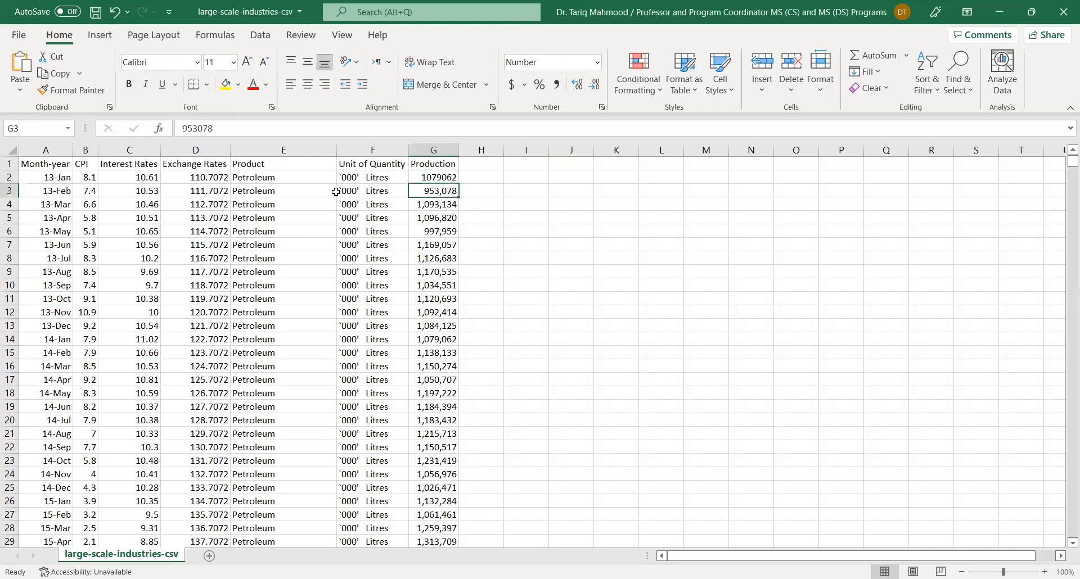
{"action": "left_click", "coordinate": [38, 179]}
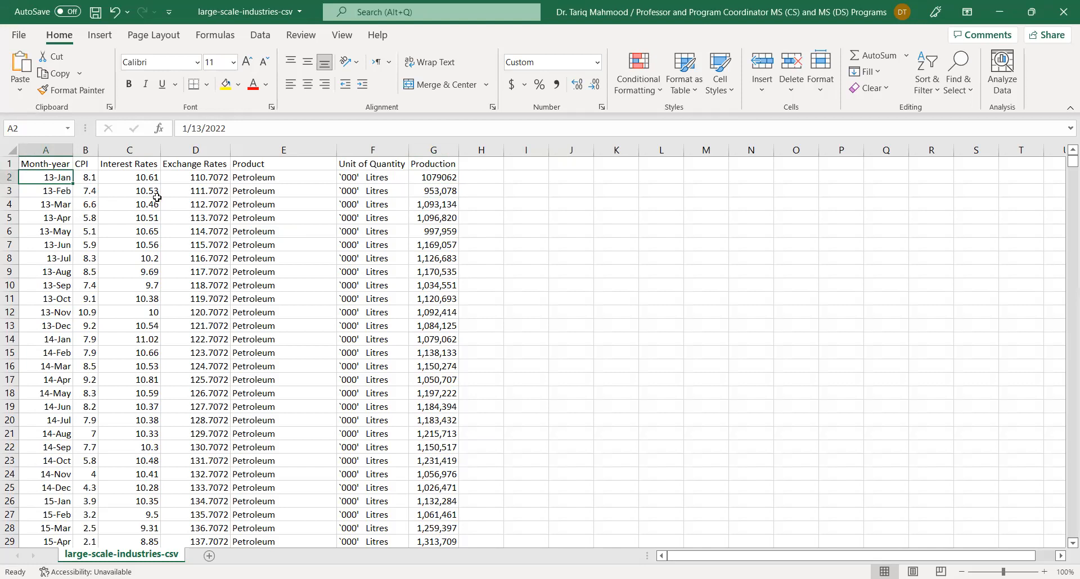
{"action": "left_click", "coordinate": [88, 178]}
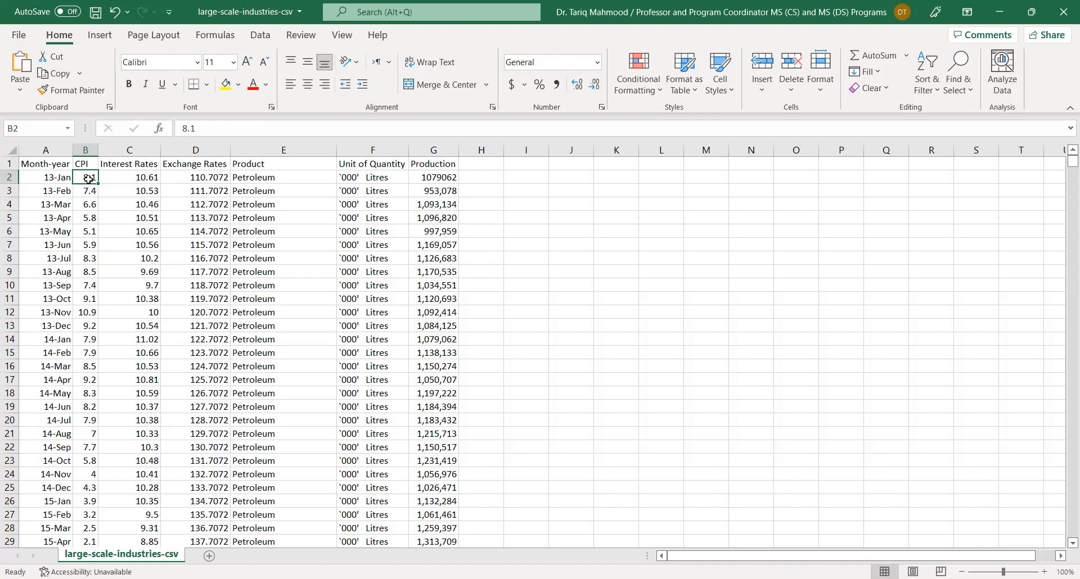
{"action": "left_click", "coordinate": [89, 190]}
{"action": "left_click", "coordinate": [93, 176]}
{"action": "left_click", "coordinate": [154, 173]}
{"action": "left_click", "coordinate": [153, 165]}
{"action": "left_click", "coordinate": [90, 176]}
{"action": "left_click", "coordinate": [151, 176]}
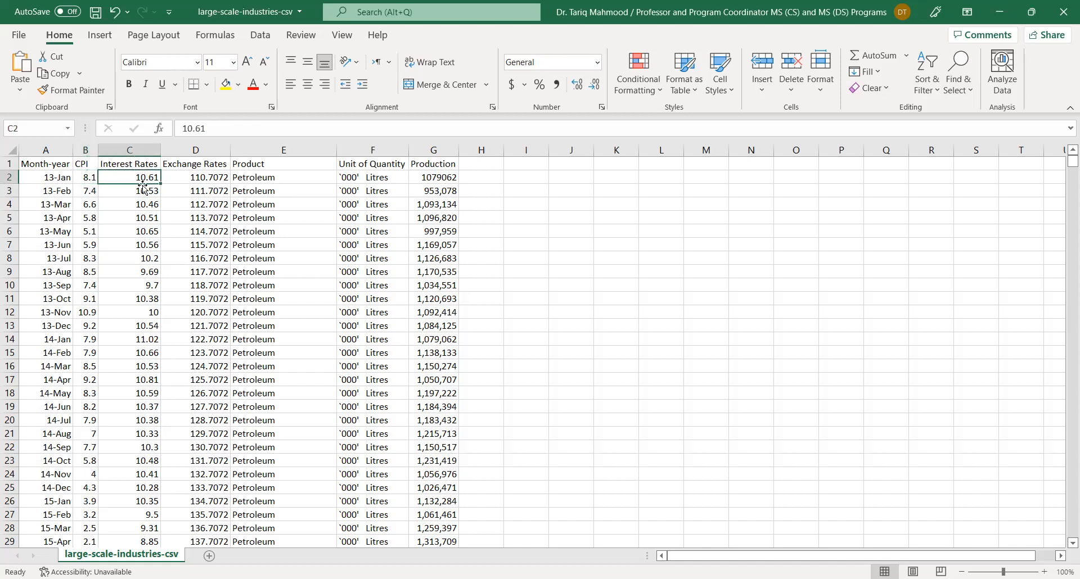
{"action": "left_click", "coordinate": [79, 175]}
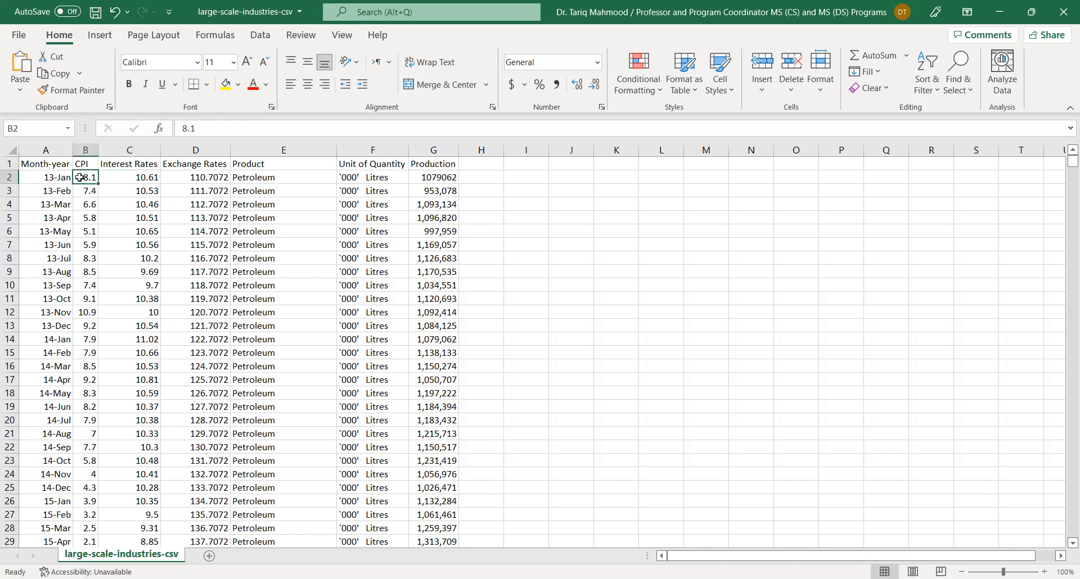
{"action": "left_click", "coordinate": [128, 178]}
{"action": "left_click", "coordinate": [219, 179]}
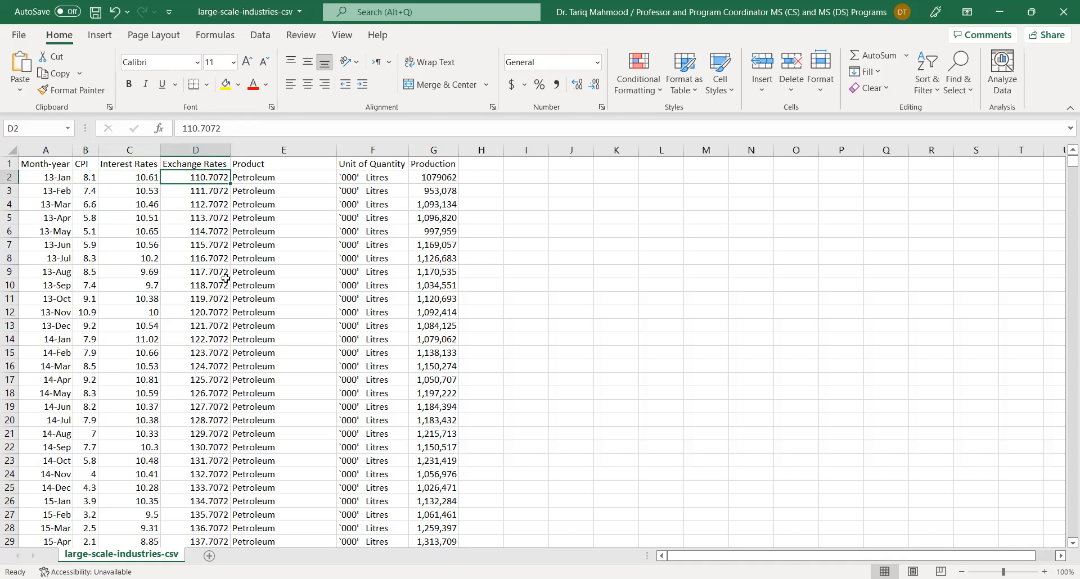
{"action": "scroll", "coordinate": [217, 282], "scroll_direction": "down", "scroll_amount": 14}
{"action": "scroll", "coordinate": [213, 282], "scroll_direction": "down", "scroll_amount": 20}
{"action": "scroll", "coordinate": [214, 283], "scroll_direction": "up", "scroll_amount": 20}
Step: Examine the Product and Unit of Quantity columns, including their headers and entries
{"action": "left_click", "coordinate": [280, 150]}
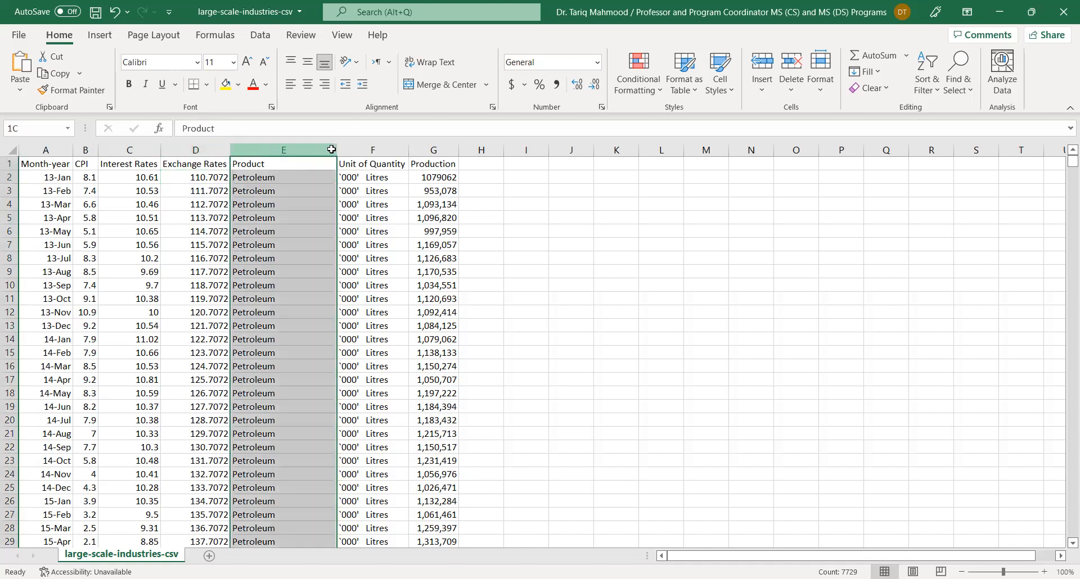
{"action": "left_click", "coordinate": [363, 148]}
{"action": "left_click", "coordinate": [277, 147]}
{"action": "left_click", "coordinate": [371, 149]}
{"action": "left_click", "coordinate": [303, 149]}
{"action": "left_click", "coordinate": [347, 147]}
{"action": "left_click", "coordinate": [295, 163]}
{"action": "left_click", "coordinate": [287, 190]}
{"action": "left_click", "coordinate": [287, 172]}
{"action": "left_click", "coordinate": [294, 162]}
{"action": "left_click_drag", "start_coordinate": [295, 149], "coordinate": [360, 152]}
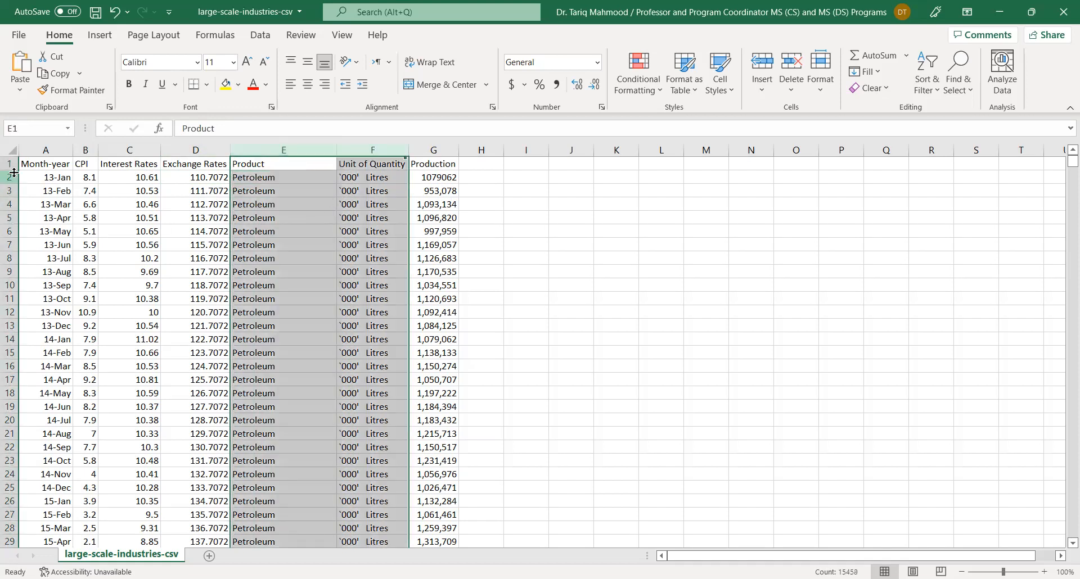
Step: Review the Month-year column and the Interest Rates entries for the first months
{"action": "left_click", "coordinate": [46, 148]}
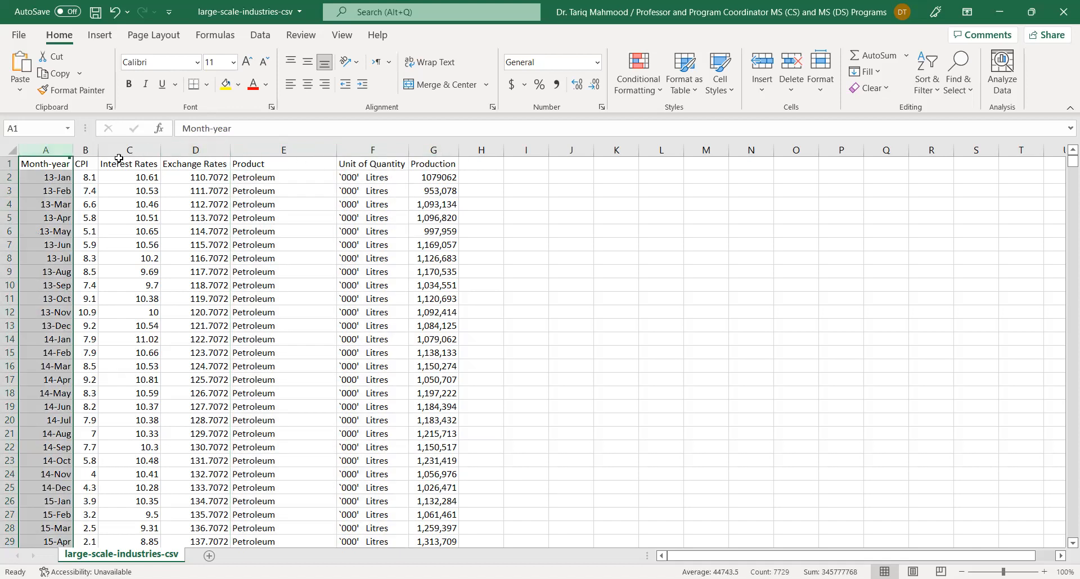
{"action": "left_click", "coordinate": [154, 164]}
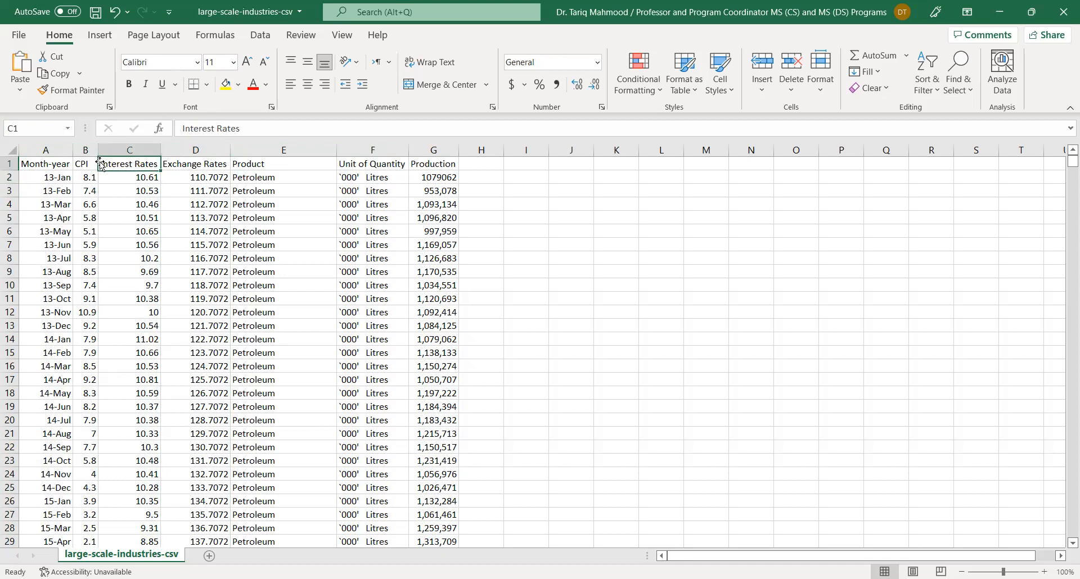
{"action": "left_click", "coordinate": [126, 181]}
{"action": "left_click", "coordinate": [152, 195]}
{"action": "left_click", "coordinate": [152, 206]}
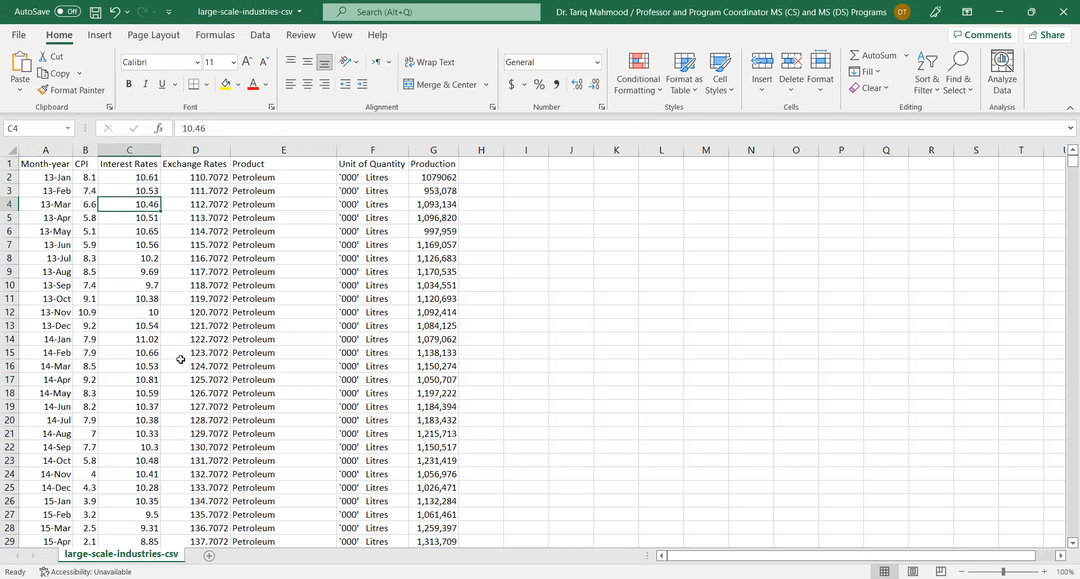
{"action": "scroll", "coordinate": [267, 347], "scroll_direction": "down", "scroll_amount": 4}
{"action": "scroll", "coordinate": [268, 347], "scroll_direction": "up", "scroll_amount": 4}
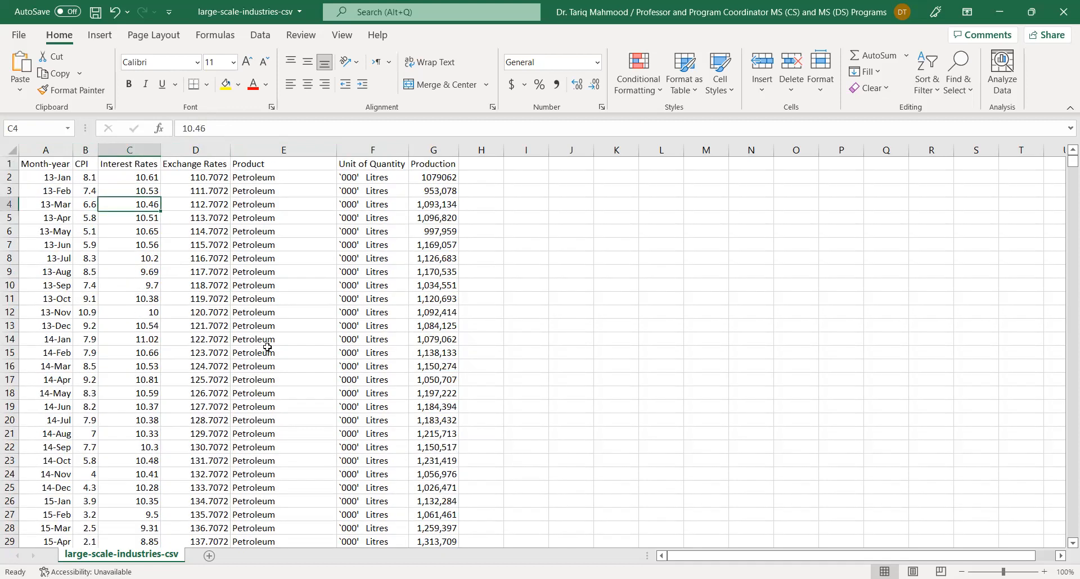
Step: Switch to Tableau and connect to the large-scale-industries-csv text file in the Downloads folder
{"action": "left_click", "coordinate": [295, 15]}
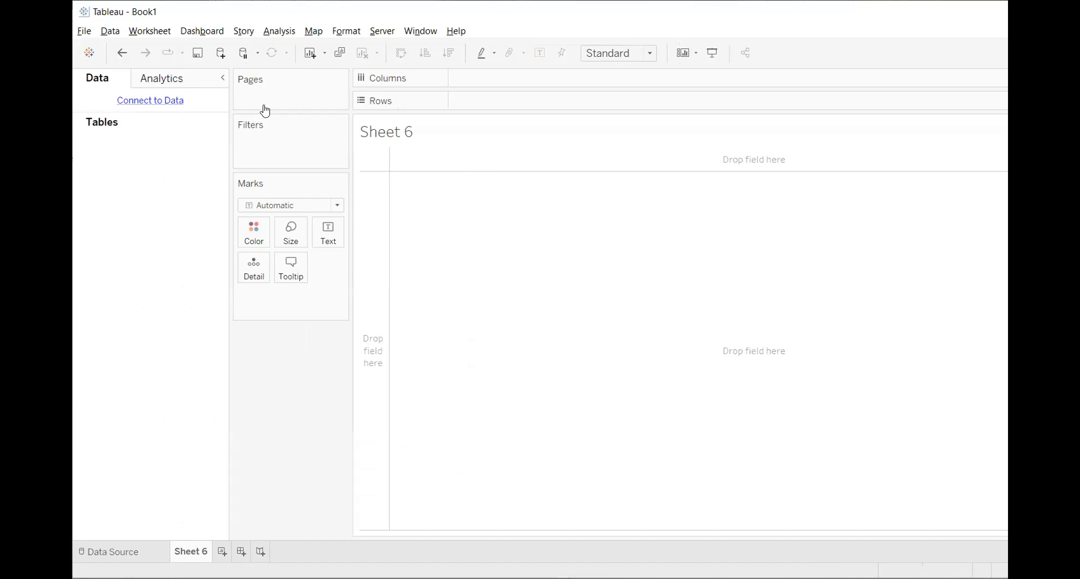
{"action": "left_click", "coordinate": [150, 100]}
{"action": "left_click", "coordinate": [267, 141]}
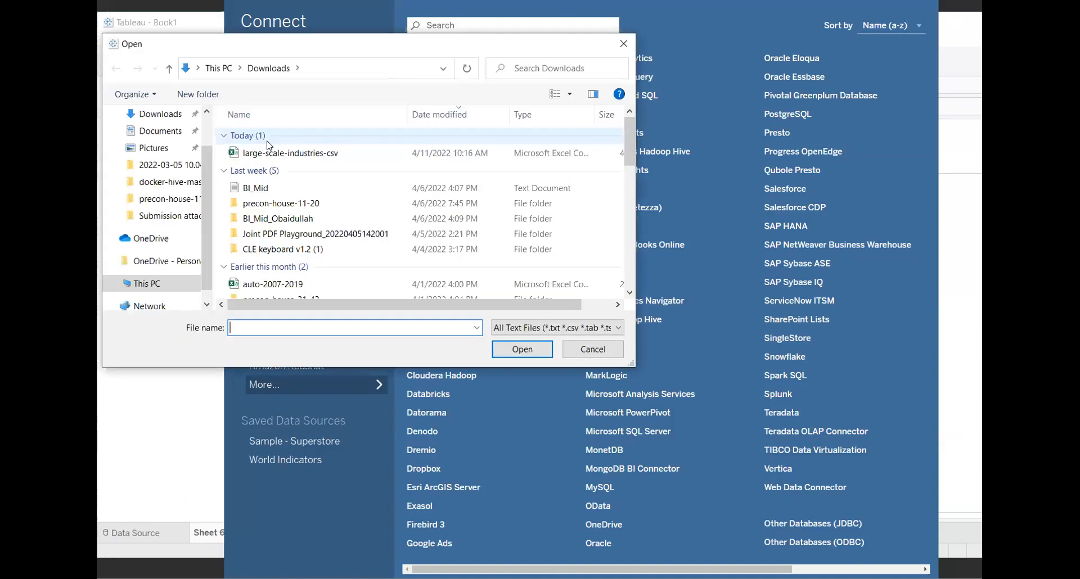
{"action": "left_click", "coordinate": [304, 153]}
{"action": "left_click", "coordinate": [534, 350]}
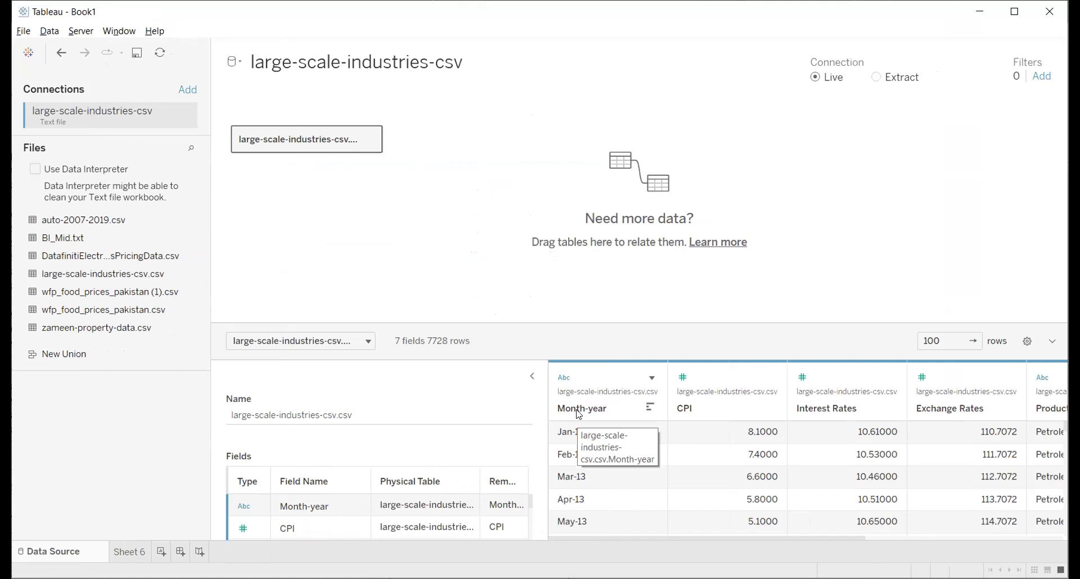
Step: Change the Month-year field's data type to Date and open the Sheet 6 worksheet
{"action": "left_click", "coordinate": [564, 378]}
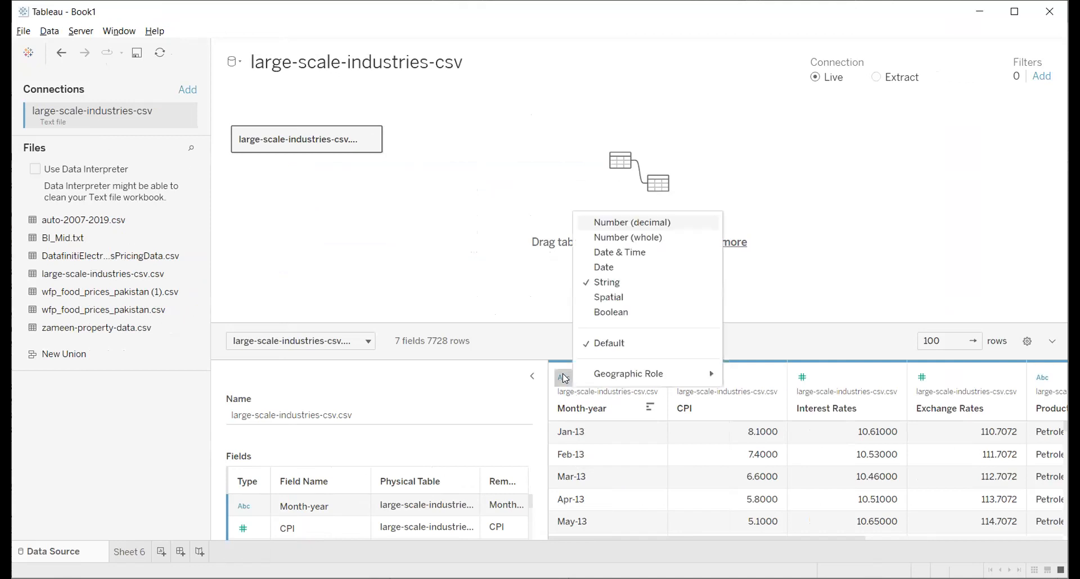
{"action": "left_click", "coordinate": [606, 270]}
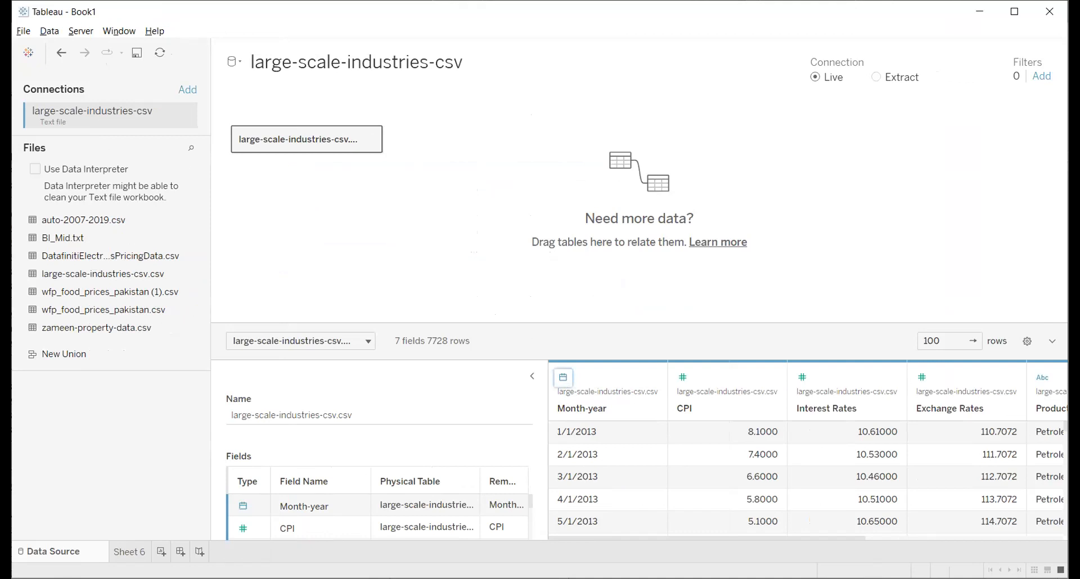
{"action": "left_click", "coordinate": [129, 552]}
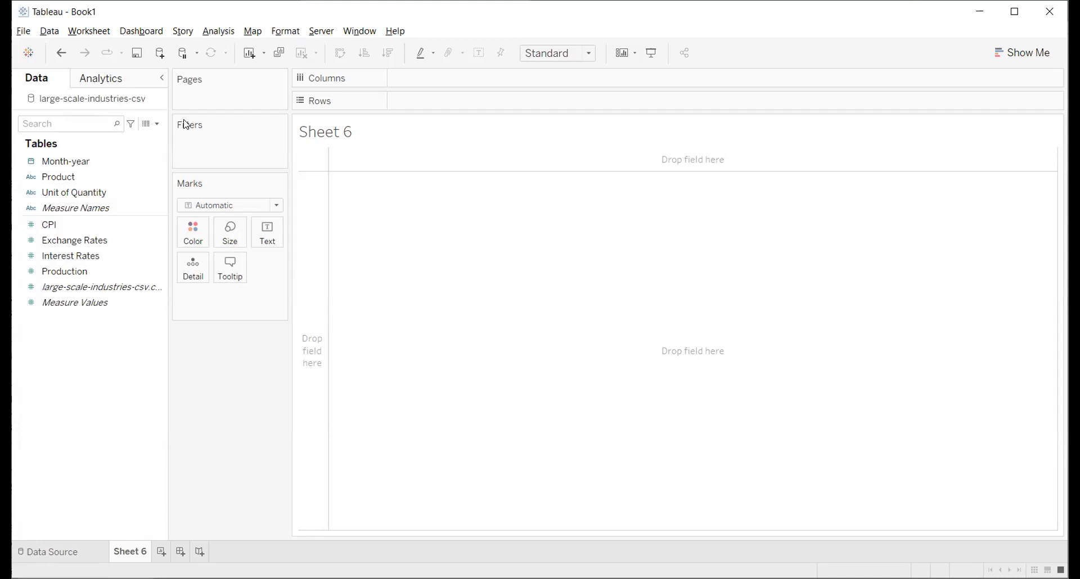
{"action": "left_click", "coordinate": [67, 258]}
{"action": "left_click", "coordinate": [25, 228]}
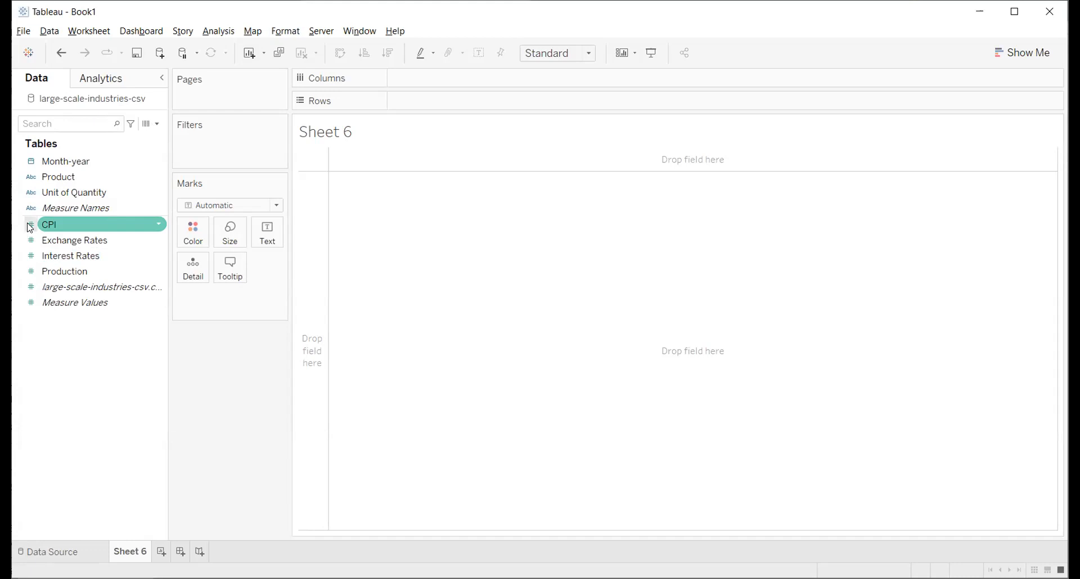
{"action": "left_click", "coordinate": [26, 209]}
{"action": "left_click", "coordinate": [54, 197]}
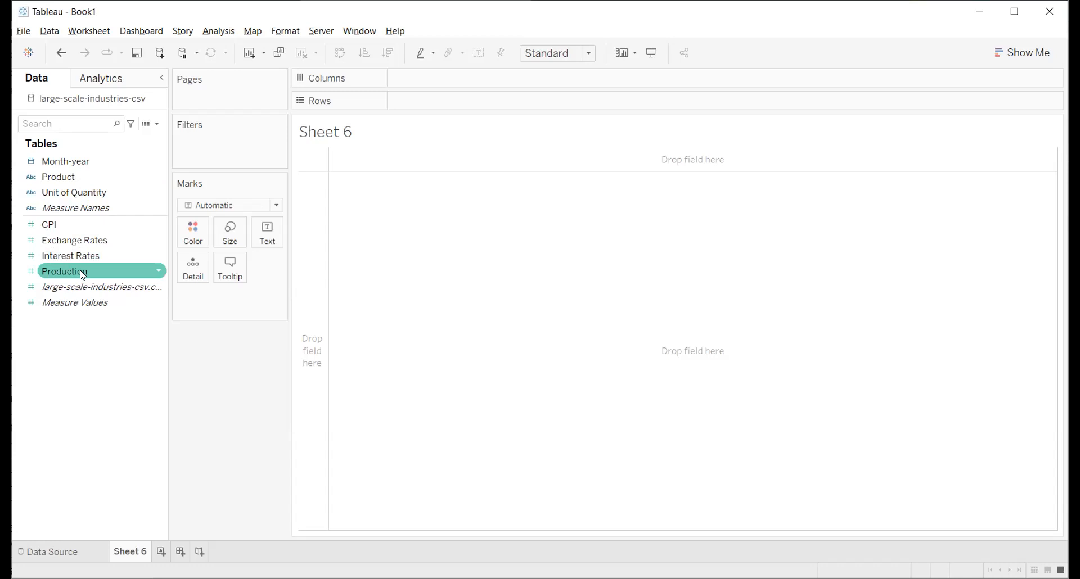
Step: Build a trial text table listing summed Production per Product, and clear the sheet
{"action": "double_click", "coordinate": [76, 179]}
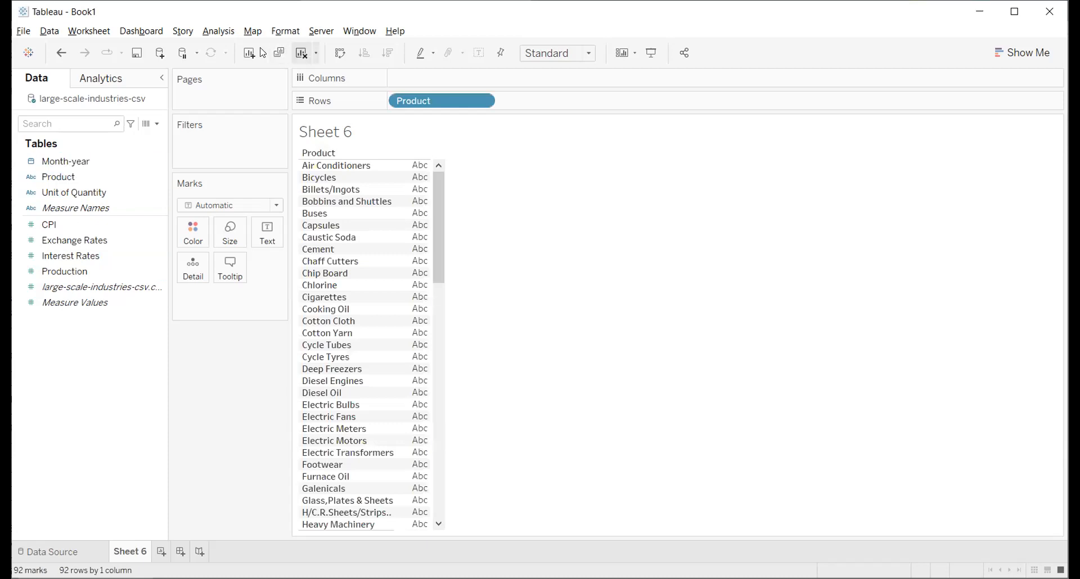
{"action": "left_click", "coordinate": [304, 53]}
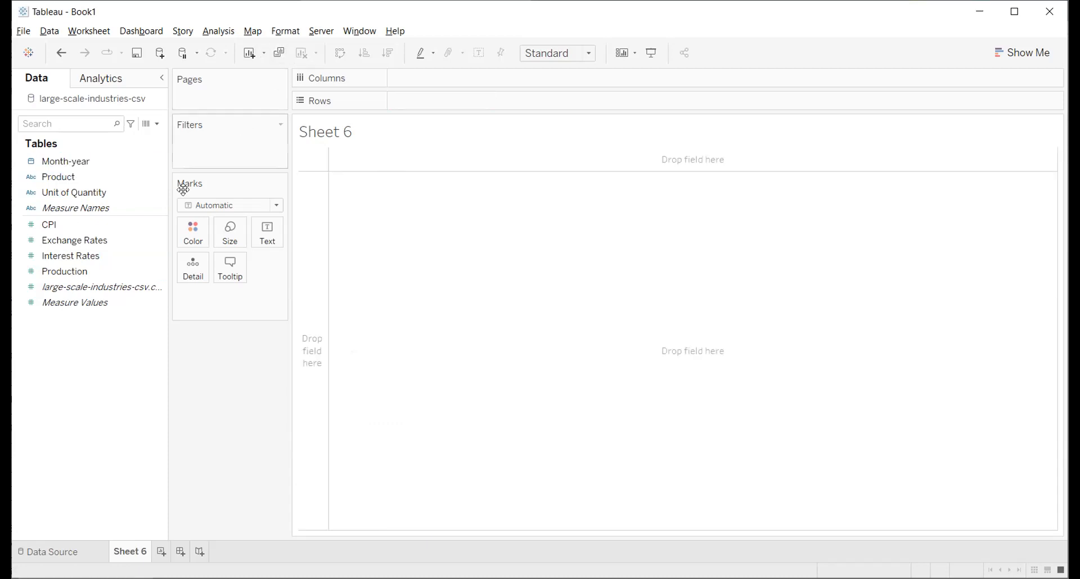
{"action": "double_click", "coordinate": [60, 178]}
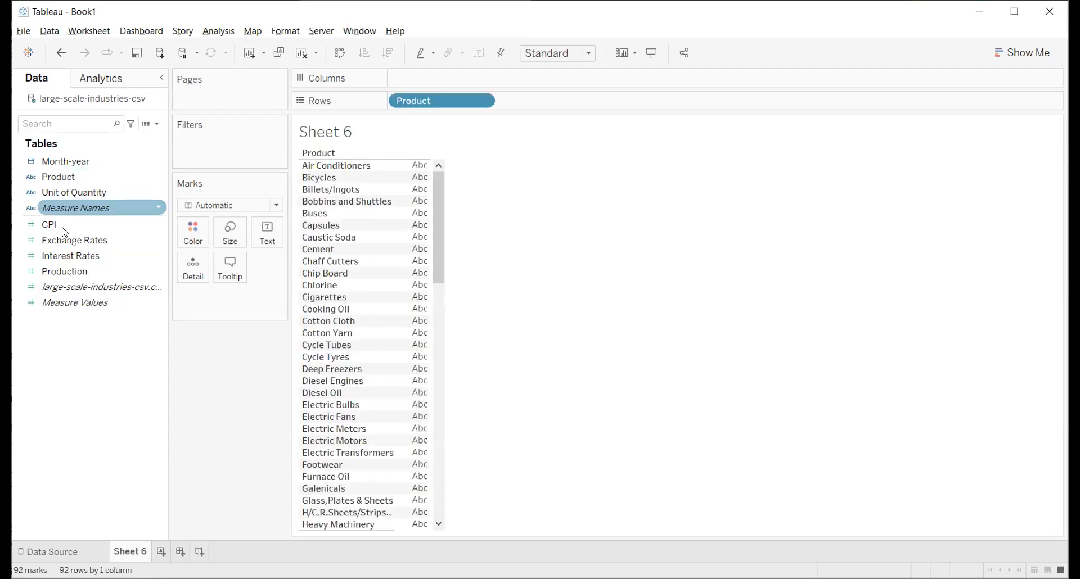
{"action": "double_click", "coordinate": [66, 270]}
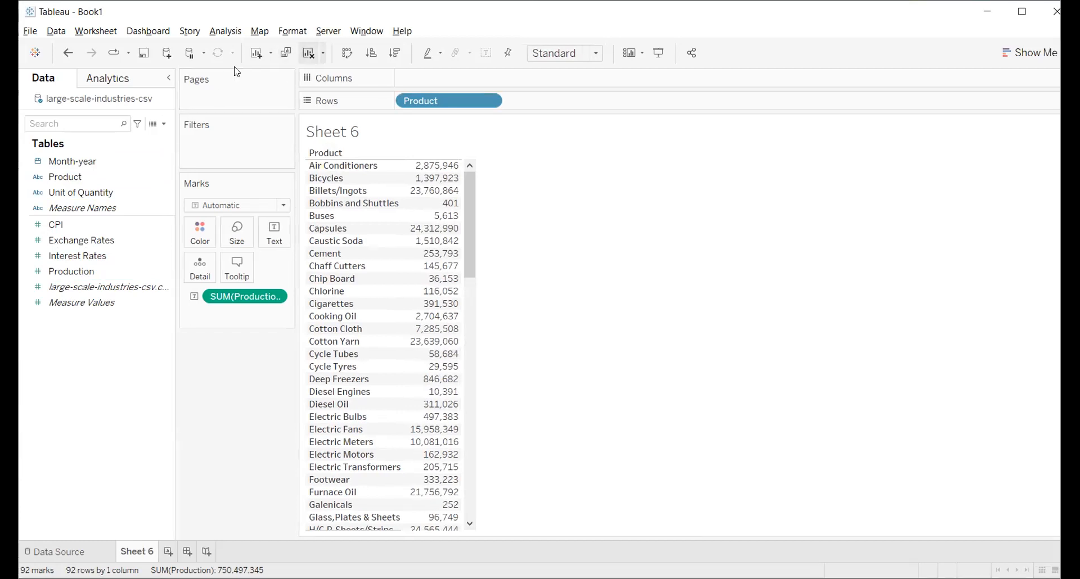
{"action": "left_click", "coordinate": [309, 53]}
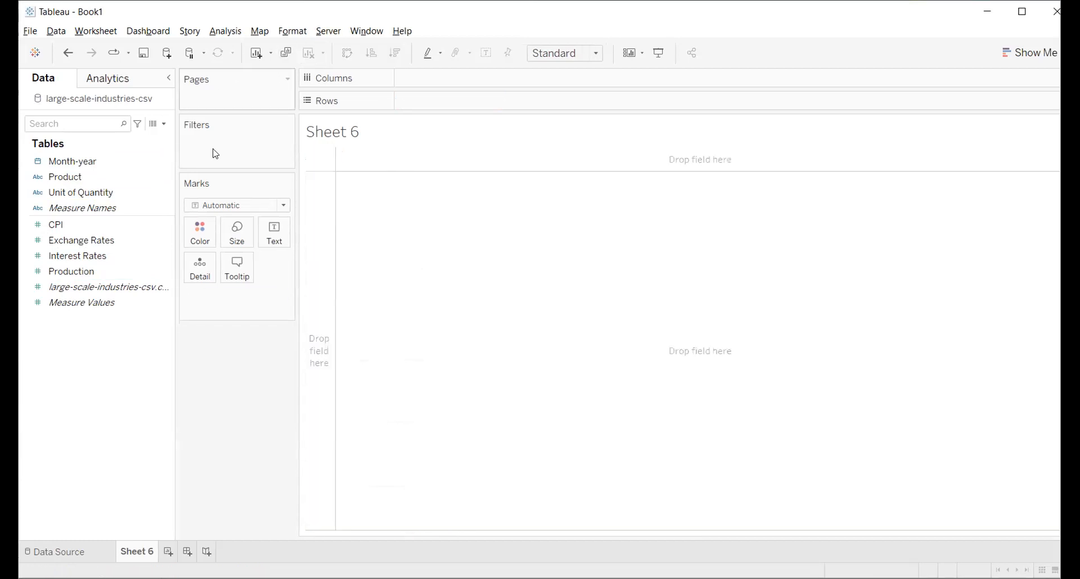
Step: Rebuild the text table of Production per Product and check which chart types are suggested for it before clearing the sheet
{"action": "double_click", "coordinate": [93, 182]}
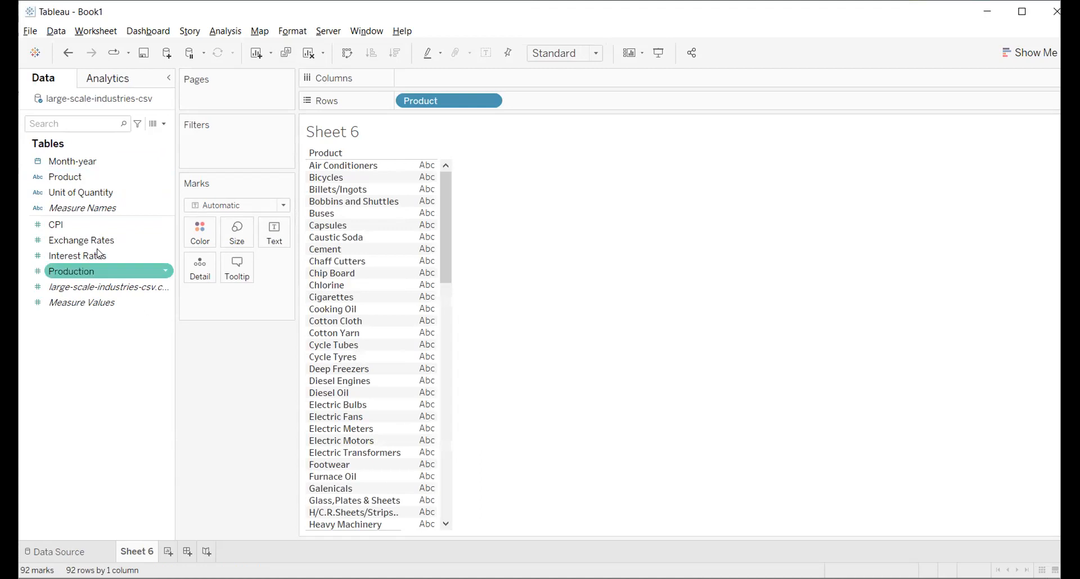
{"action": "double_click", "coordinate": [85, 271]}
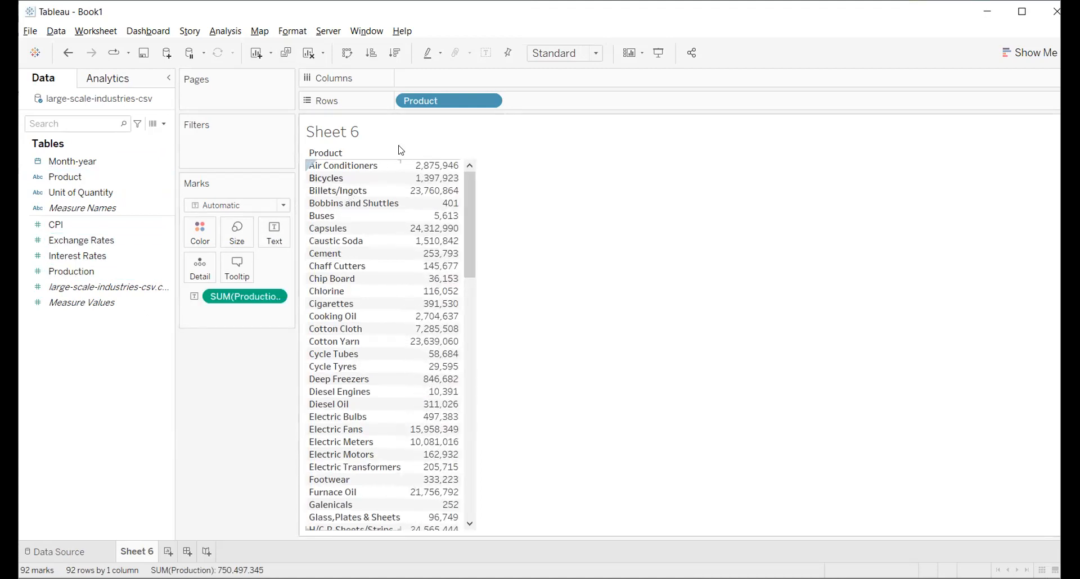
{"action": "left_click", "coordinate": [1039, 53]}
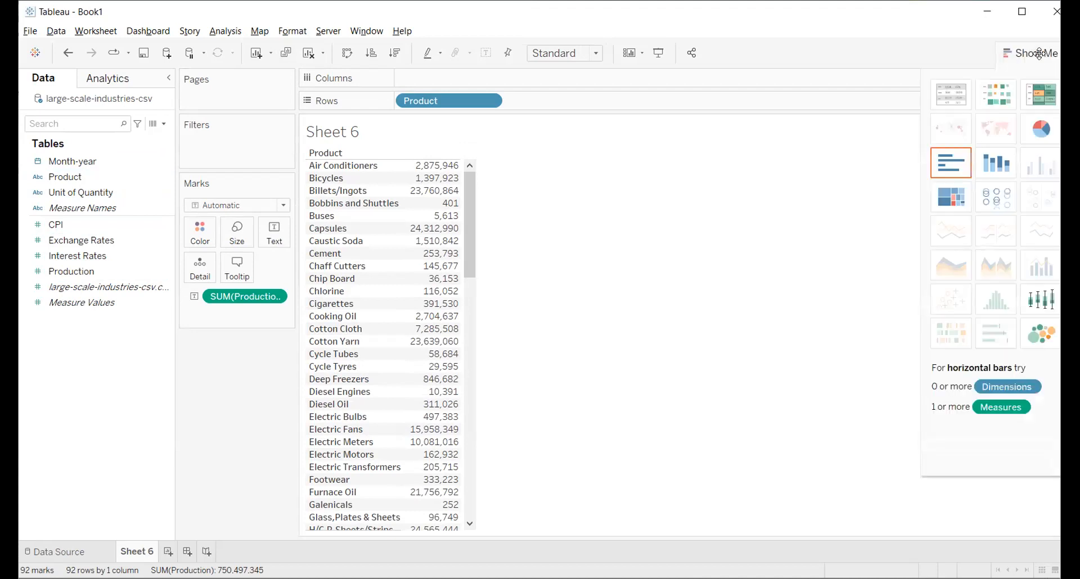
{"action": "left_click", "coordinate": [1039, 54]}
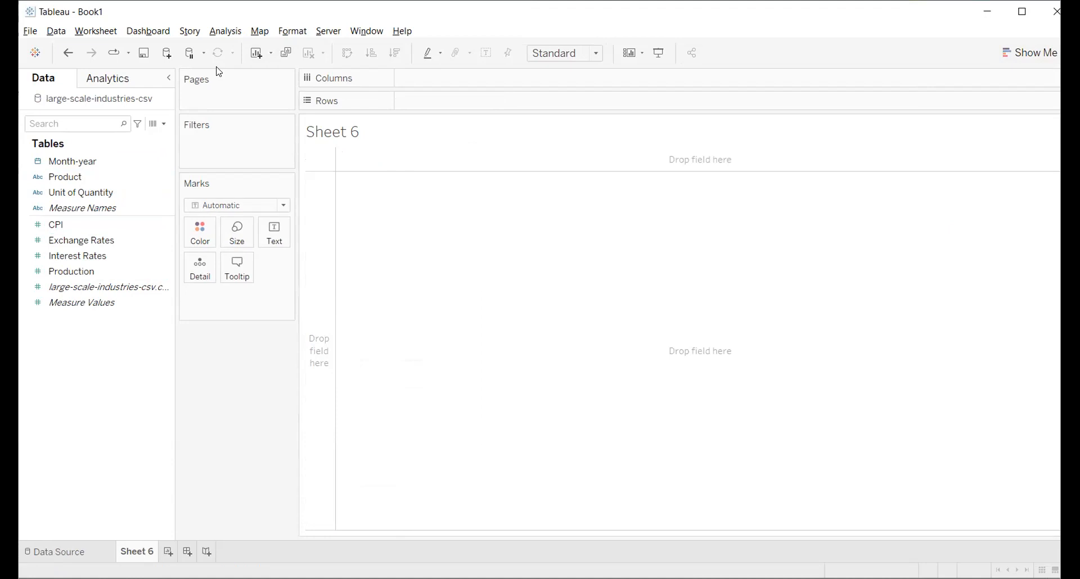
Step: Build a vertical bar chart by adding Production first and Product second, and clear the sheet
{"action": "double_click", "coordinate": [90, 280]}
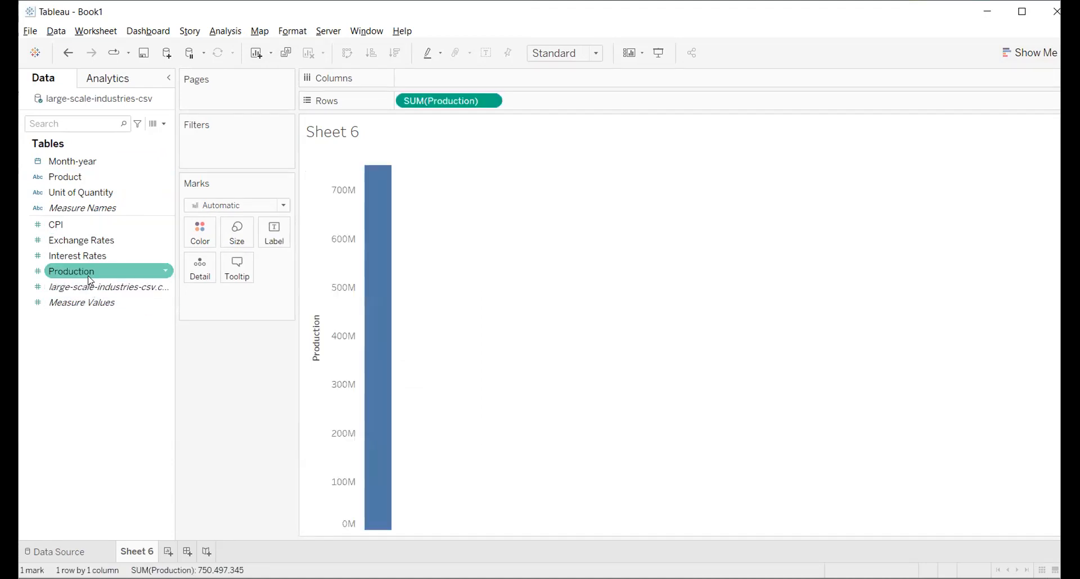
{"action": "double_click", "coordinate": [89, 177]}
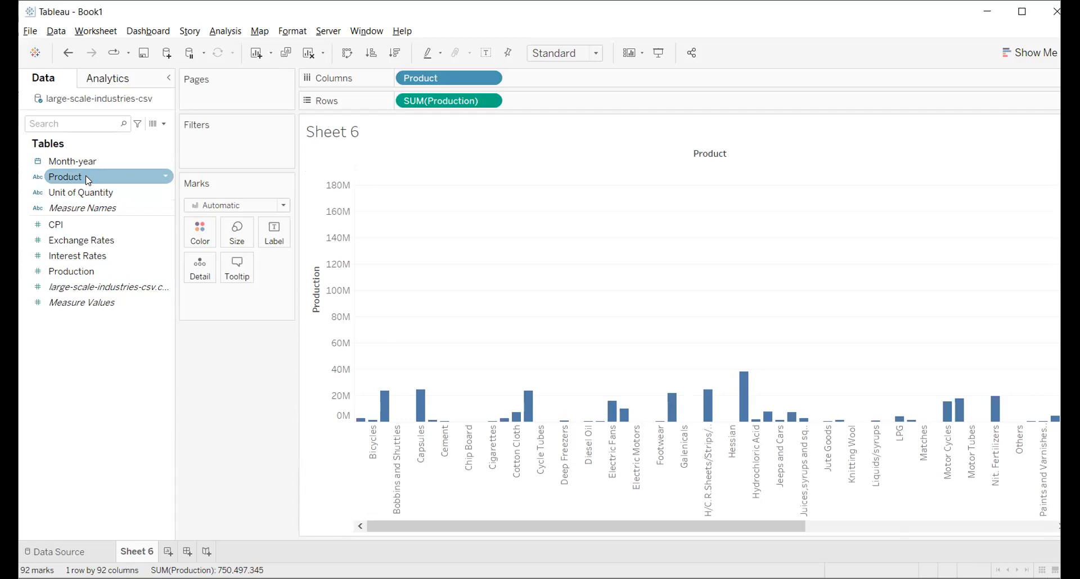
{"action": "left_click", "coordinate": [490, 100]}
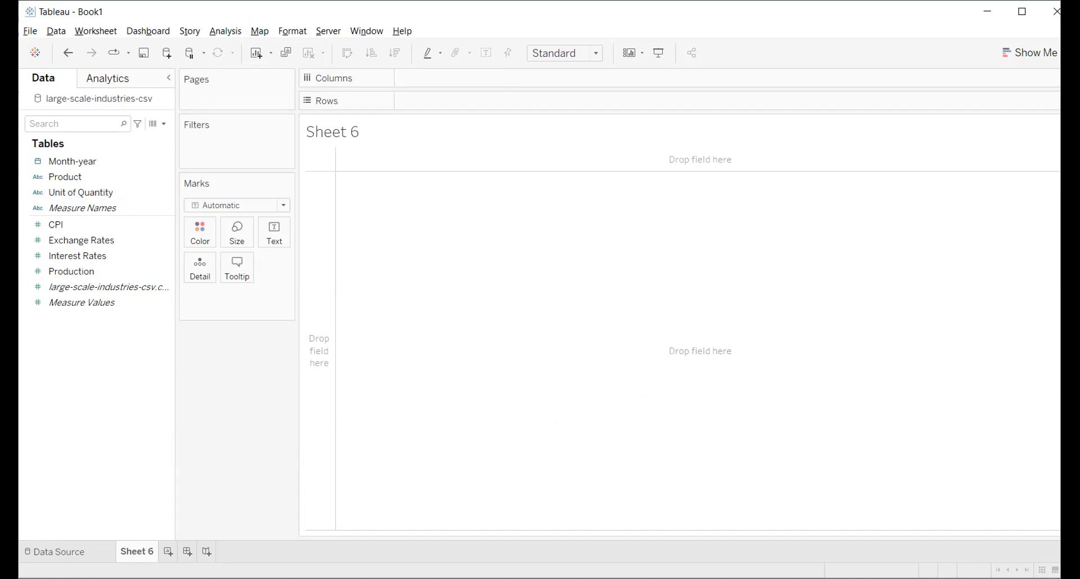
Step: Show the chart type suggestions and build a text table with Product in the rows and summed Production as values
{"action": "left_click", "coordinate": [1024, 56]}
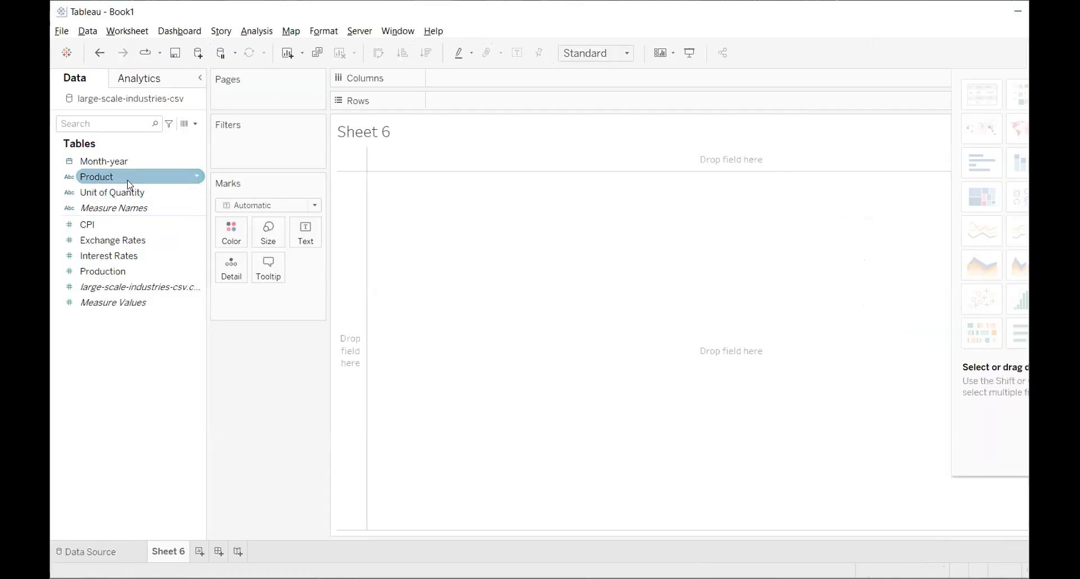
{"action": "double_click", "coordinate": [126, 185]}
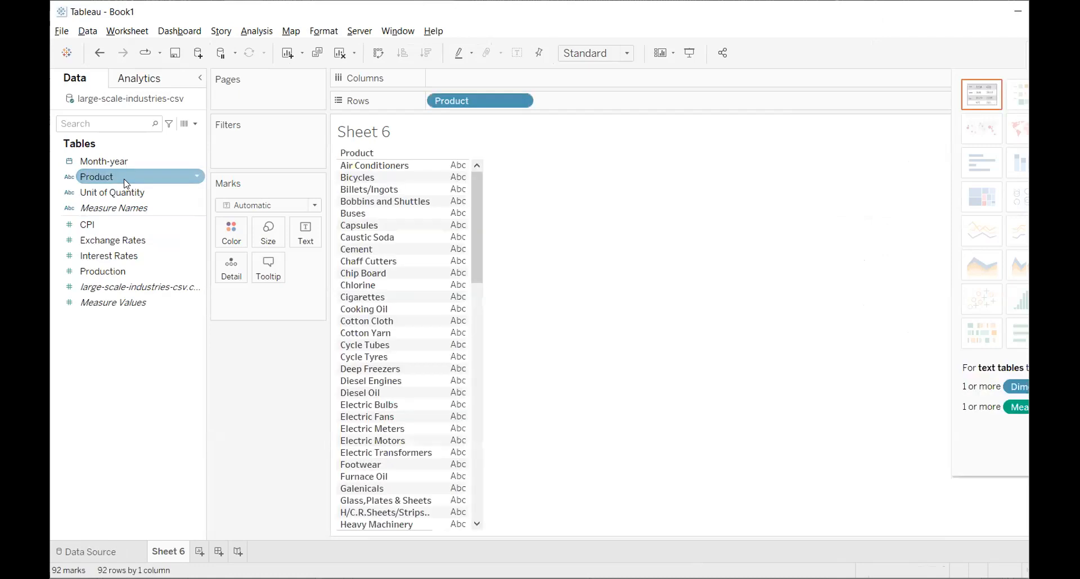
{"action": "double_click", "coordinate": [119, 272]}
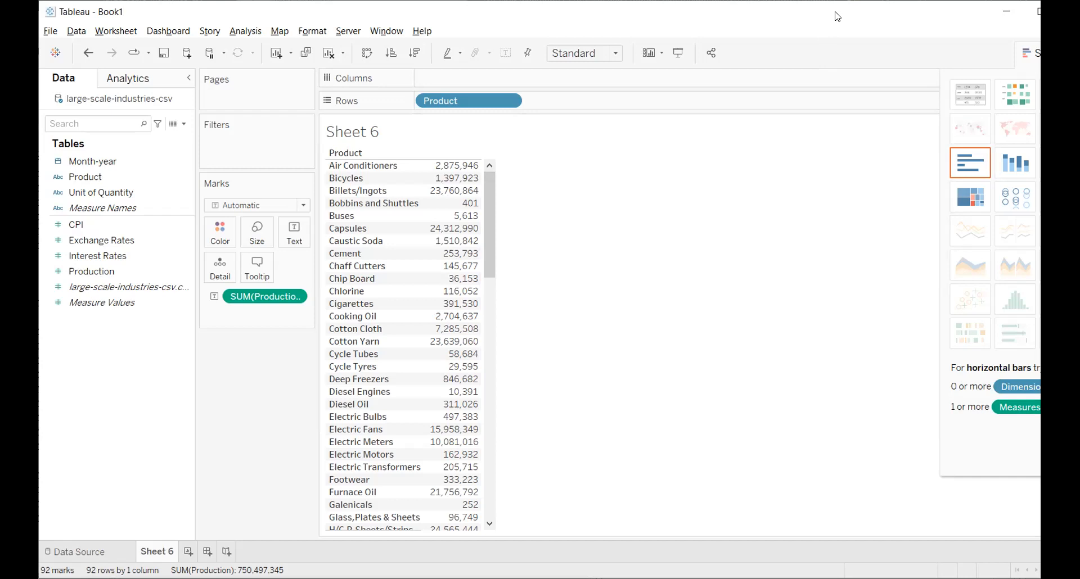
Step: Clear the text table and build a vertical bar chart of summed Production with Product in the columns
{"action": "left_click", "coordinate": [330, 53]}
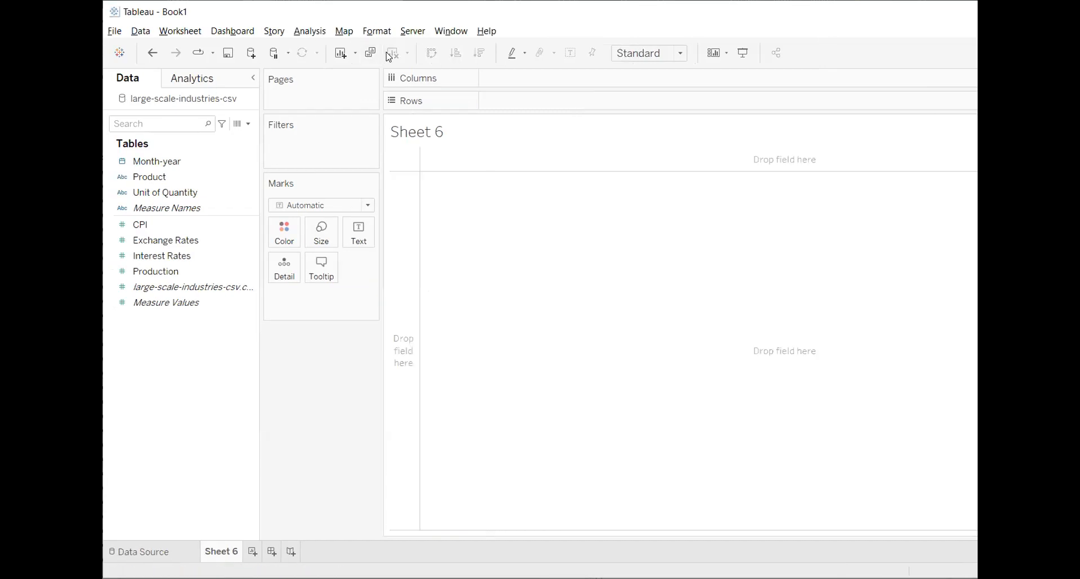
{"action": "double_click", "coordinate": [158, 272]}
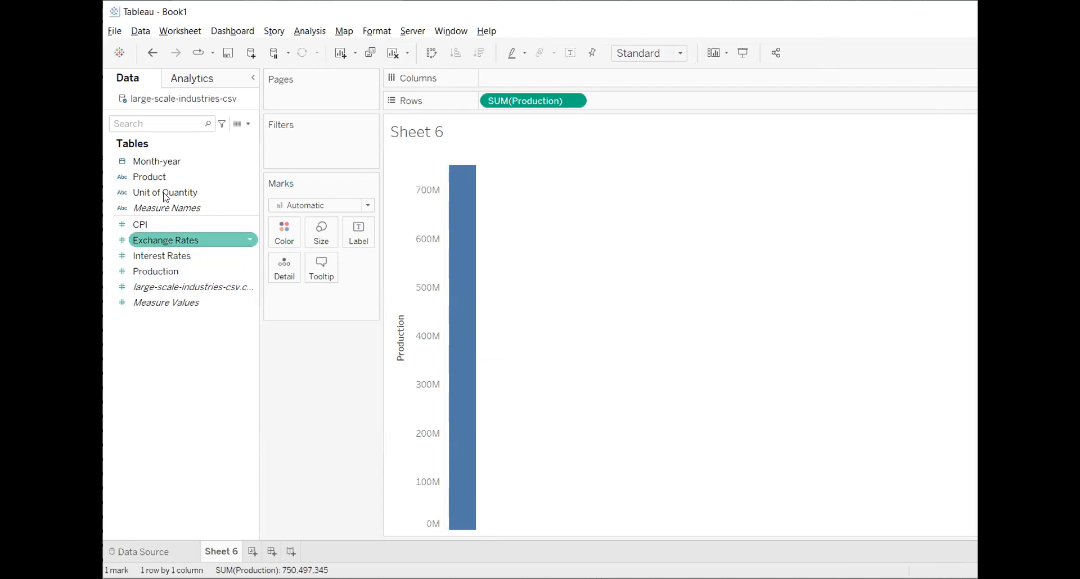
{"action": "double_click", "coordinate": [162, 172]}
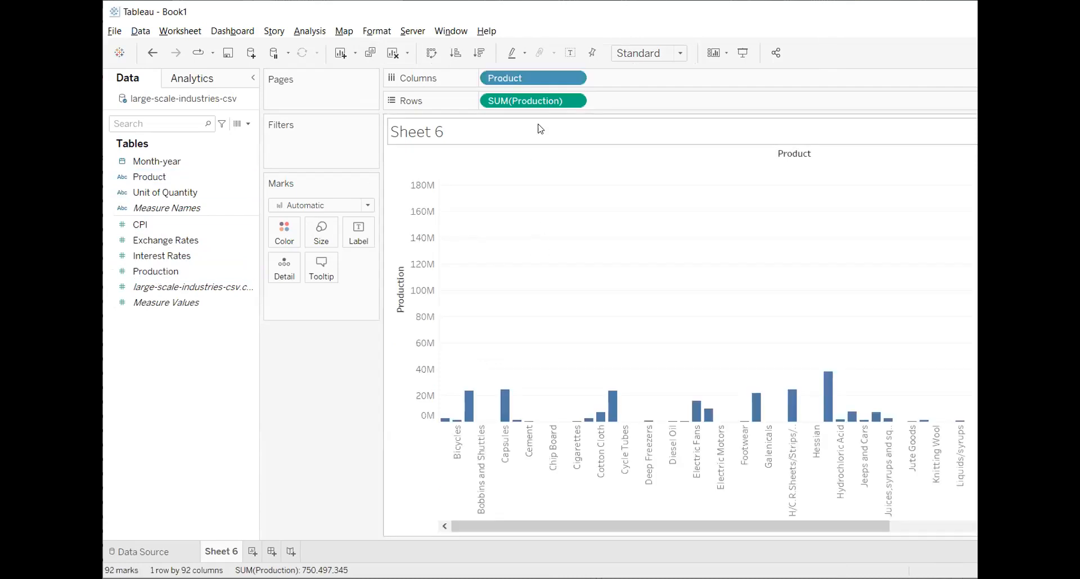
Step: Change the Production aggregation to Average, sort the product bars in descending order, and hide the chart type suggestions
{"action": "left_click", "coordinate": [574, 101]}
{"action": "mouse_move", "coordinate": [583, 238]}
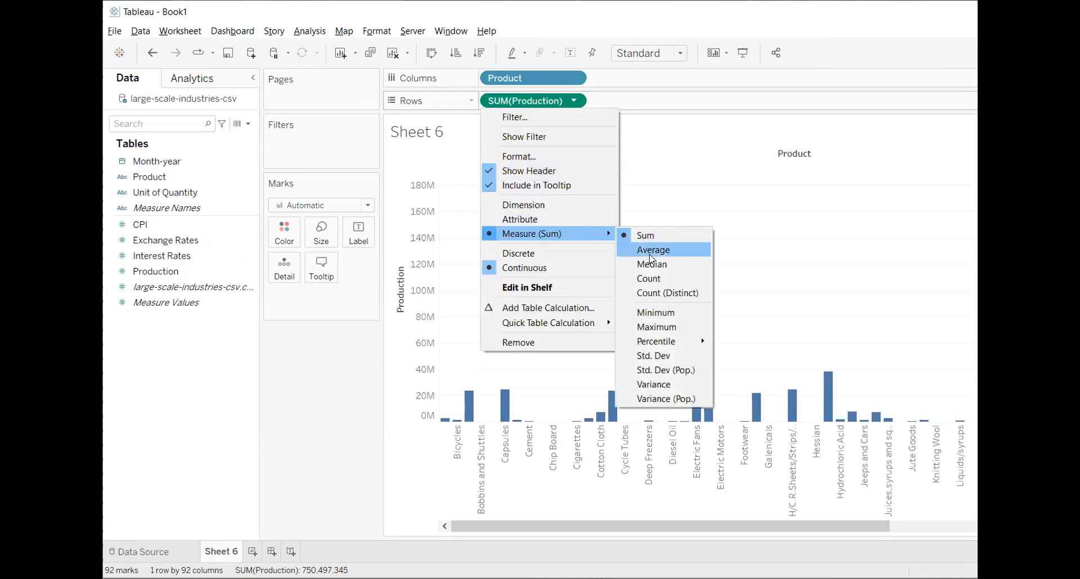
{"action": "left_click", "coordinate": [652, 250]}
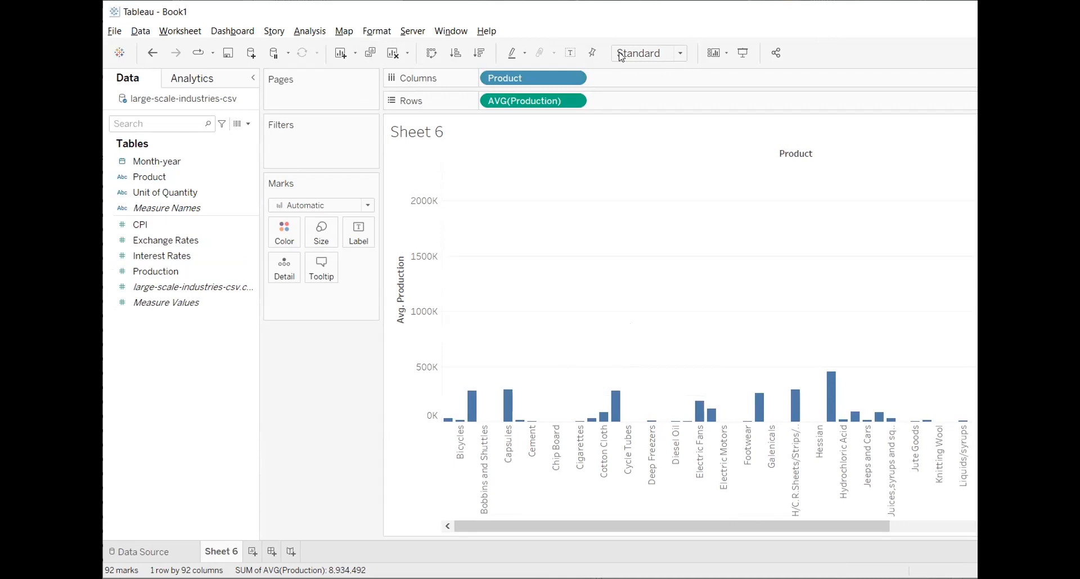
{"action": "left_click", "coordinate": [401, 252]}
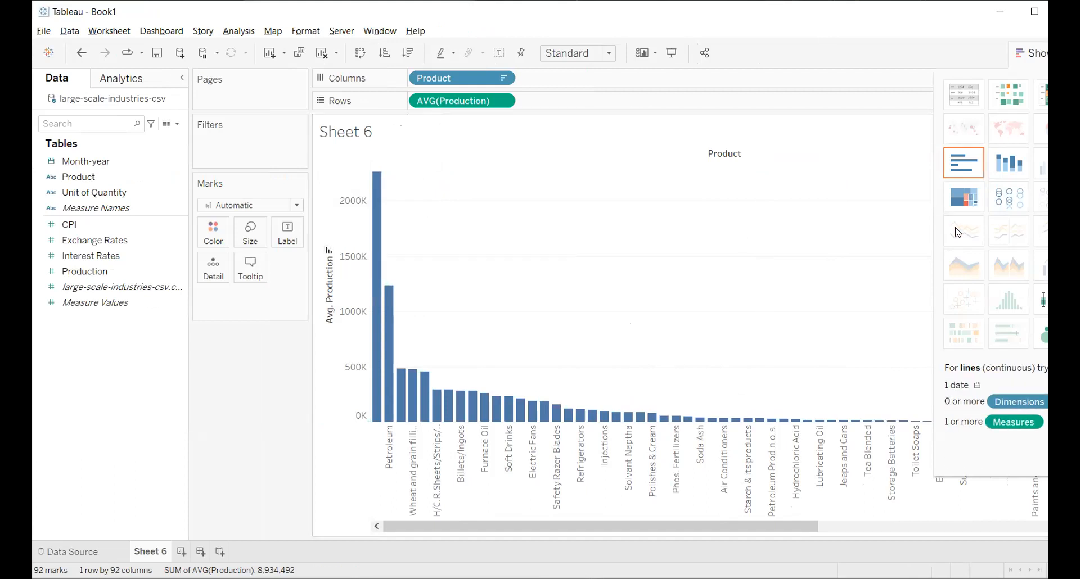
{"action": "left_click", "coordinate": [1032, 60]}
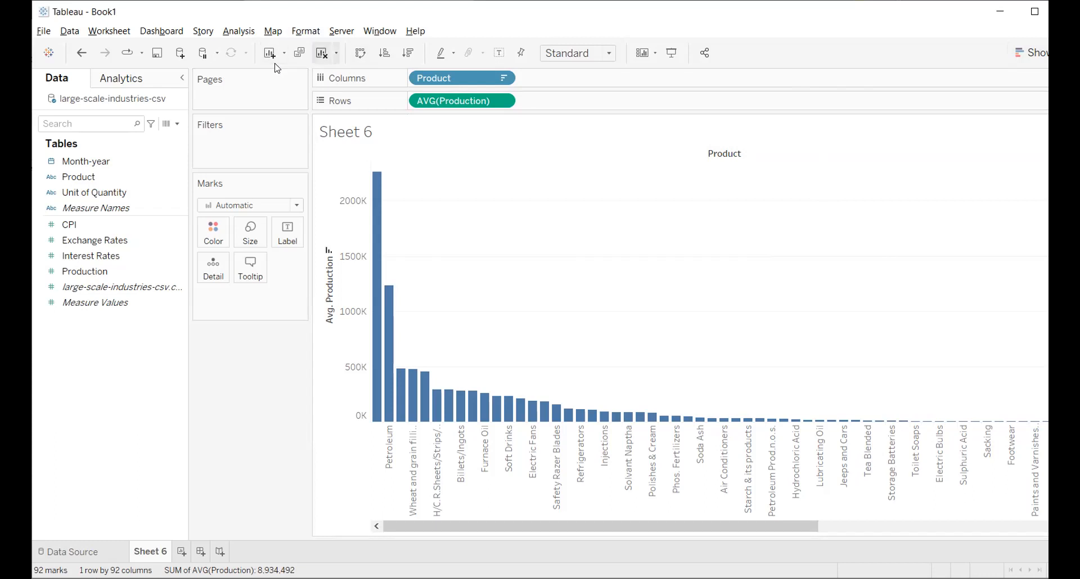
Step: Clear the sheet and show the chart type suggestions
{"action": "left_click", "coordinate": [321, 53]}
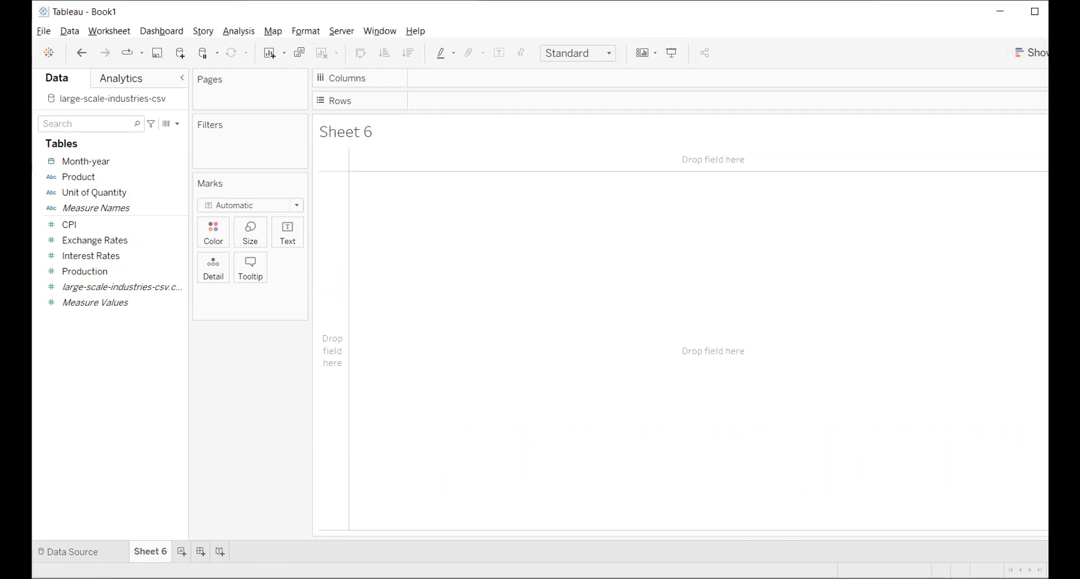
{"action": "left_click", "coordinate": [1031, 53]}
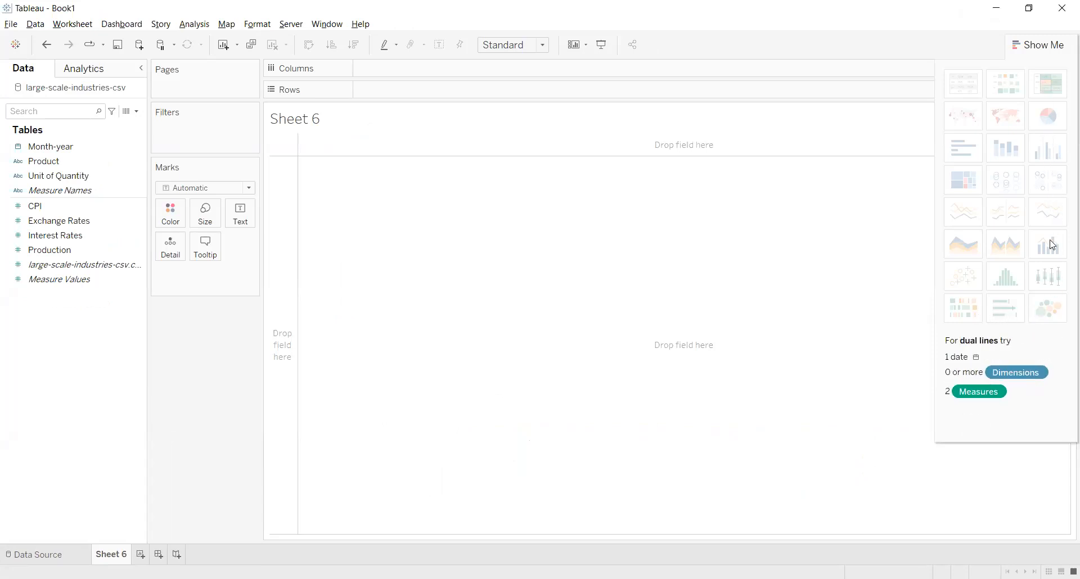
{"action": "left_click", "coordinate": [1029, 18]}
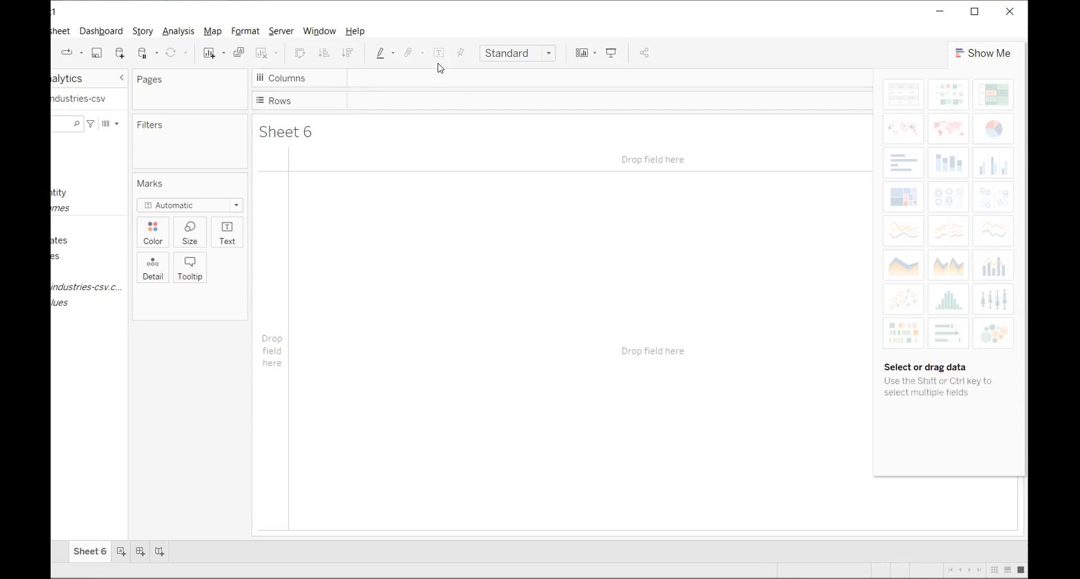
Step: Build a table of CPI and Interest Rates by year of Month-year
{"action": "double_click", "coordinate": [66, 161]}
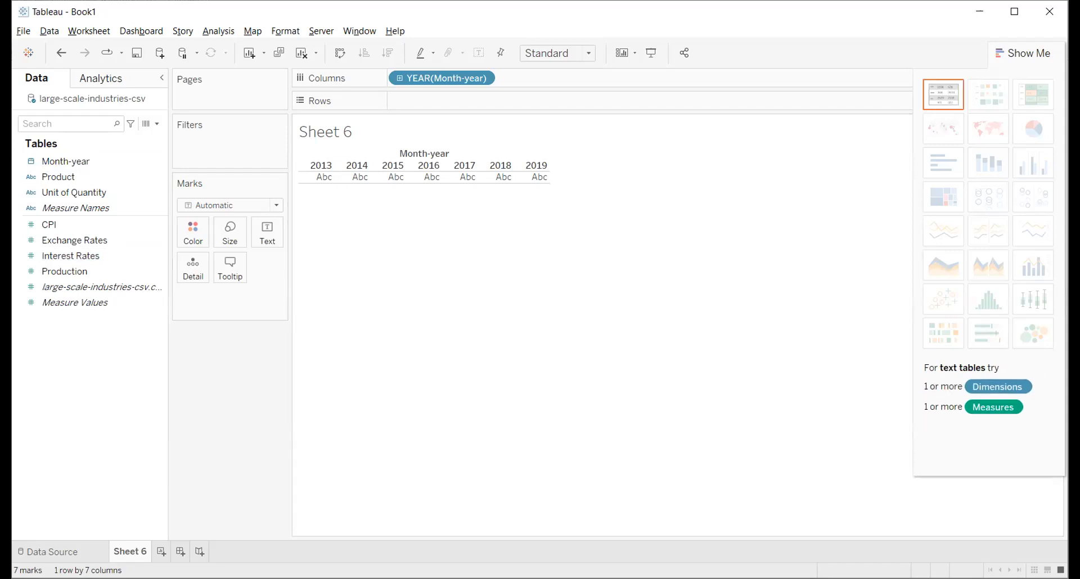
{"action": "left_click", "coordinate": [97, 252]}
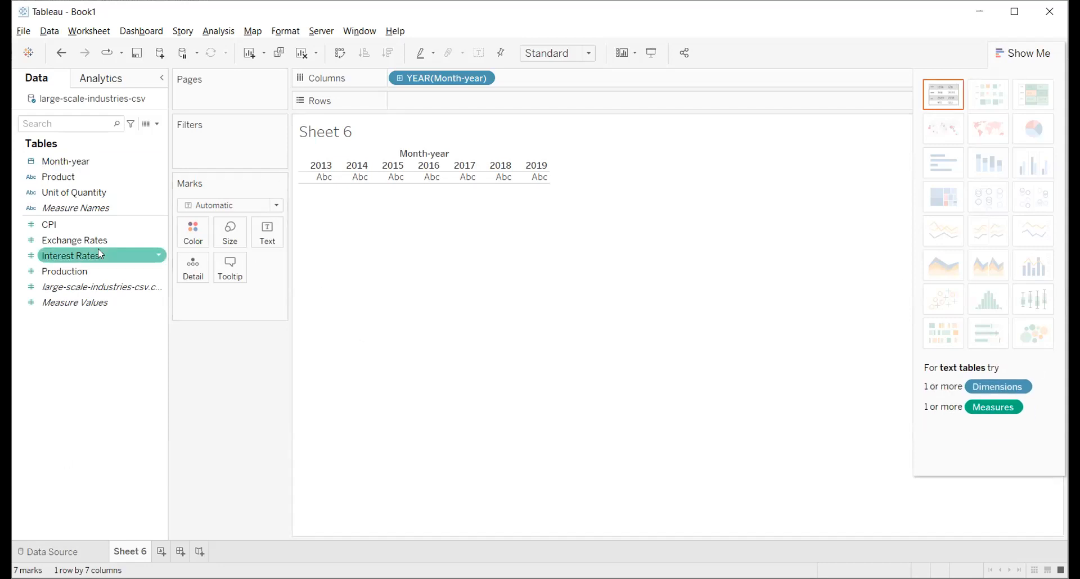
{"action": "left_click", "coordinate": [90, 228]}
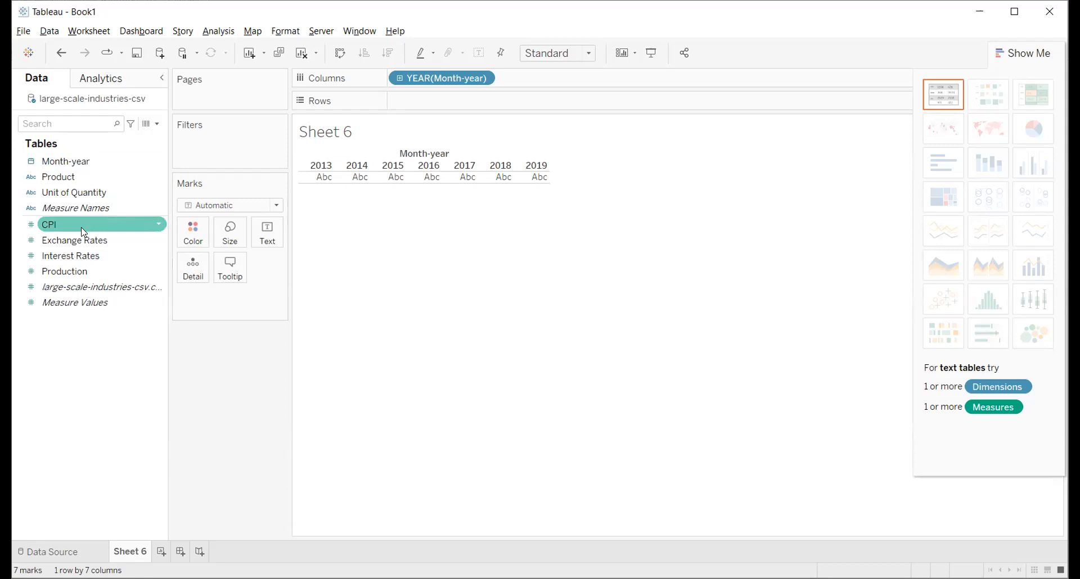
{"action": "left_click", "coordinate": [82, 240]}
{"action": "left_click", "coordinate": [56, 225]}
{"action": "double_click", "coordinate": [56, 225]}
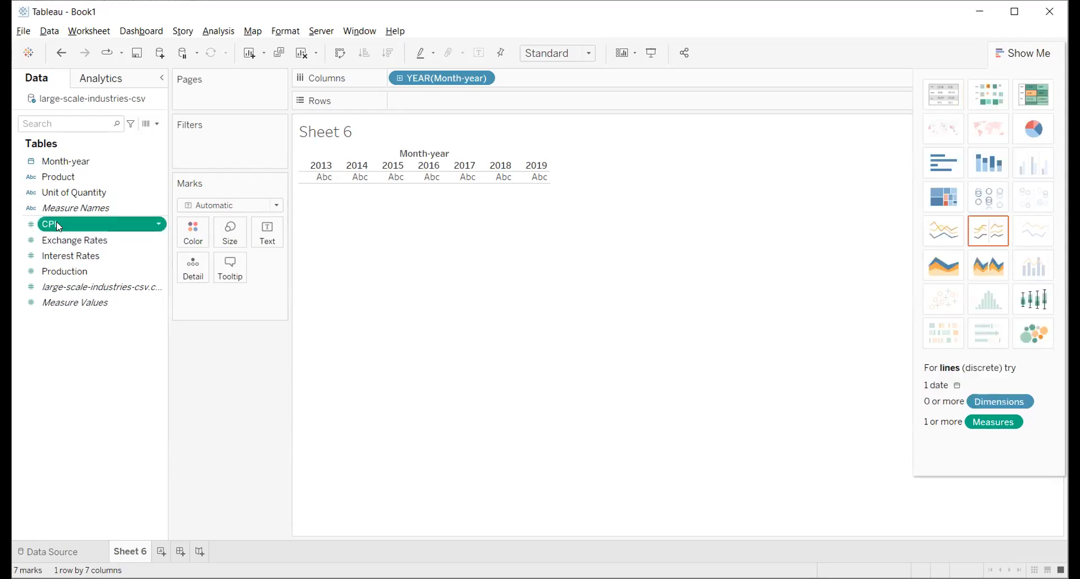
{"action": "left_click", "coordinate": [72, 256]}
{"action": "double_click", "coordinate": [72, 257]}
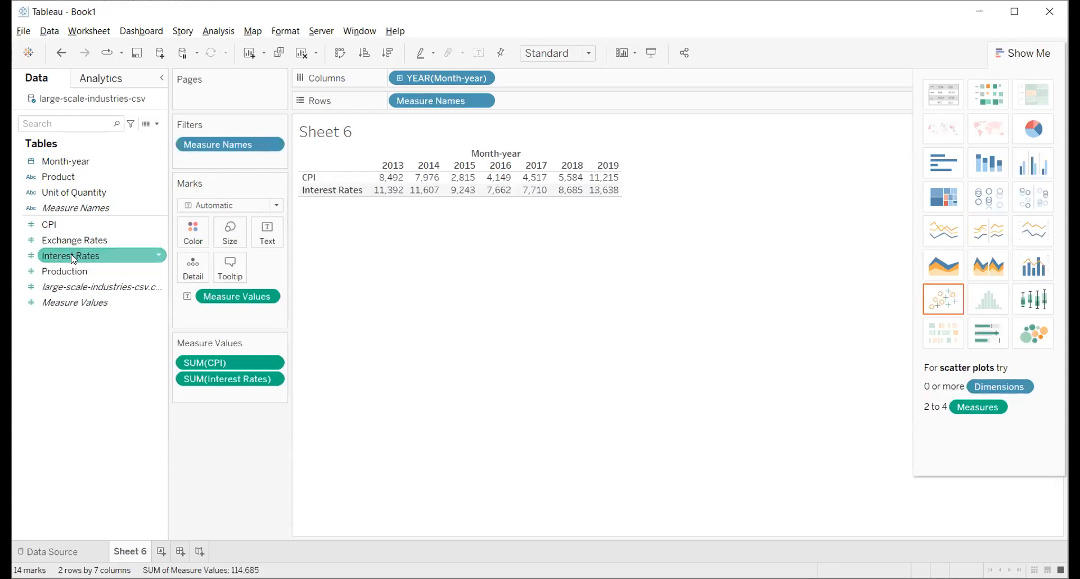
Step: Convert the table into a dual combination chart of CPI bars and an Interest Rates line, and hide the chart suggestions
{"action": "left_click", "coordinate": [1035, 265]}
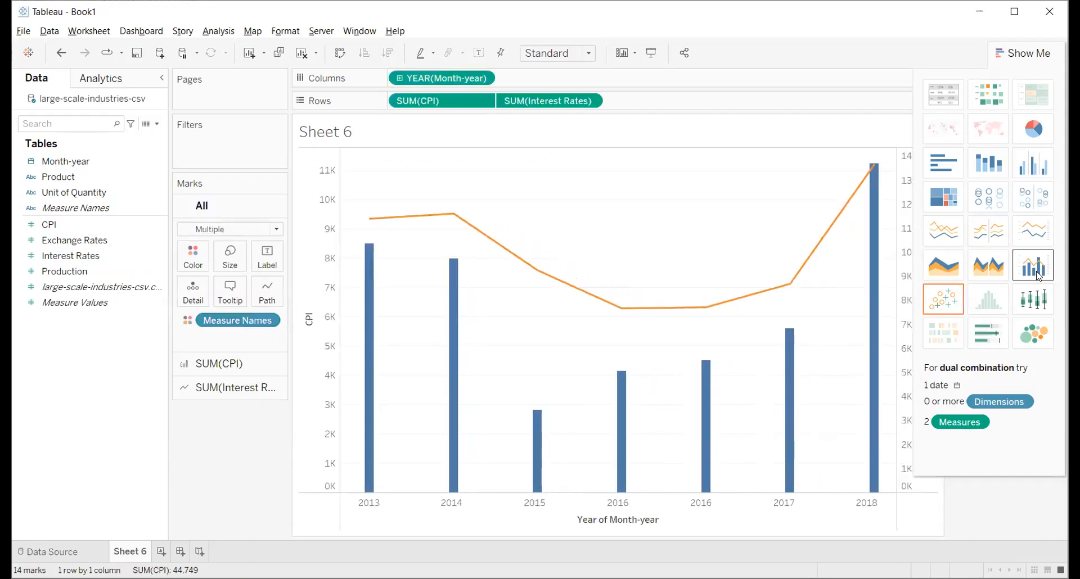
{"action": "left_click", "coordinate": [1028, 51]}
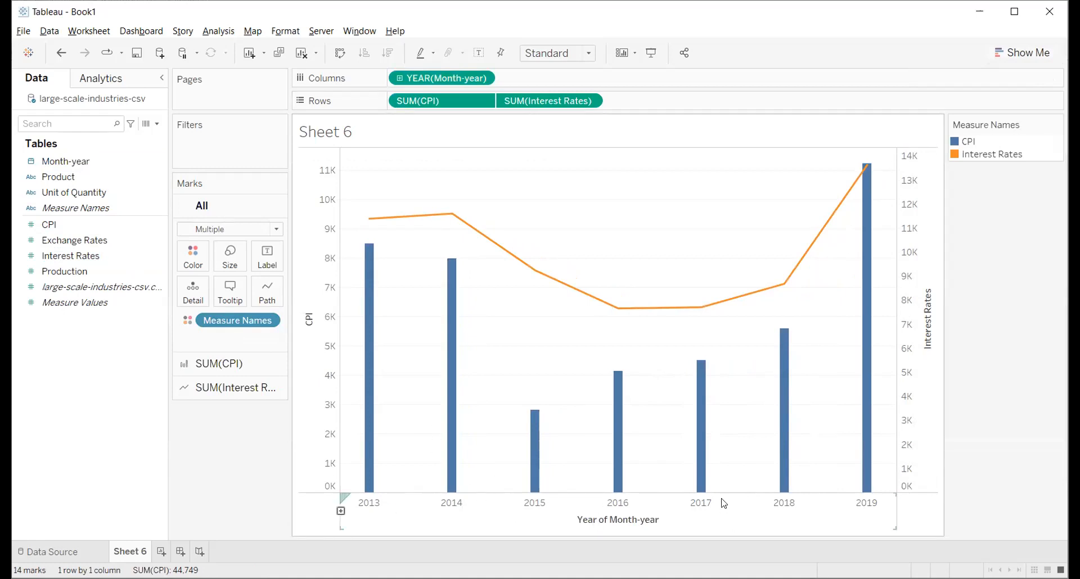
{"action": "mouse_move", "coordinate": [373, 465]}
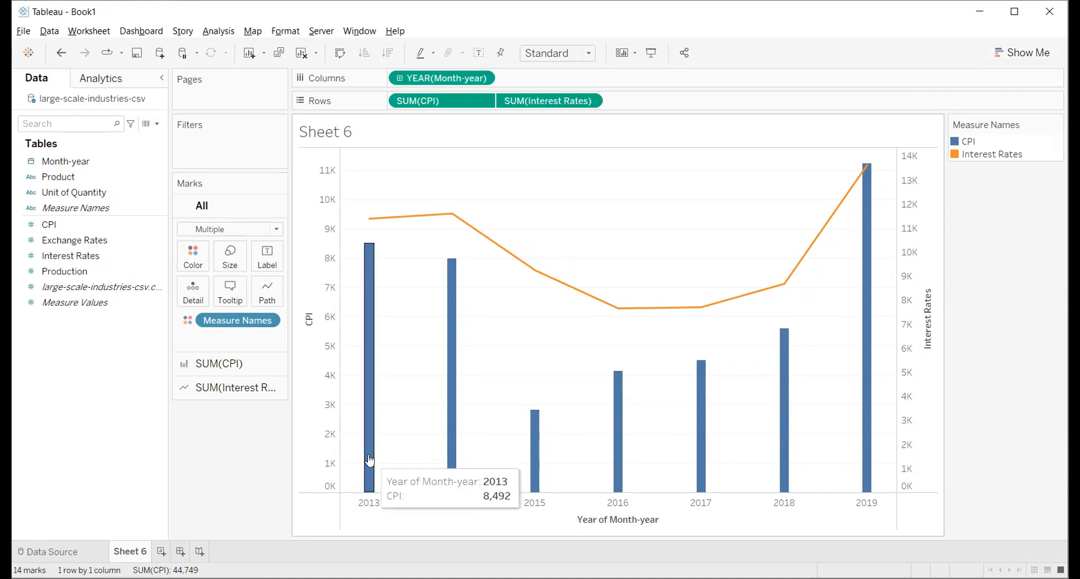
Step: Change the aggregation of both CPI and Interest Rates in the rows to Average
{"action": "left_click", "coordinate": [483, 99]}
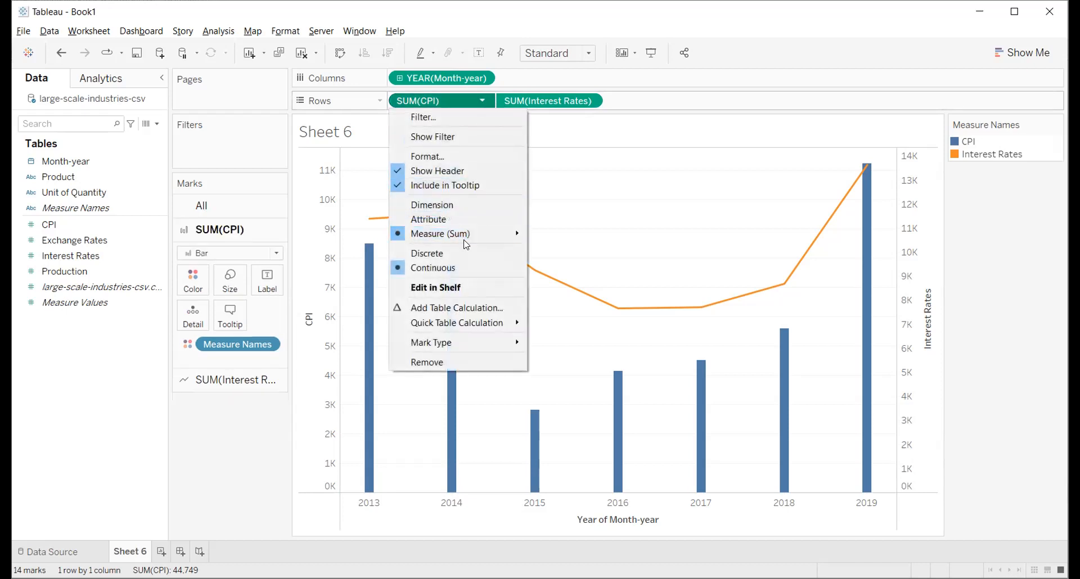
{"action": "mouse_move", "coordinate": [470, 232]}
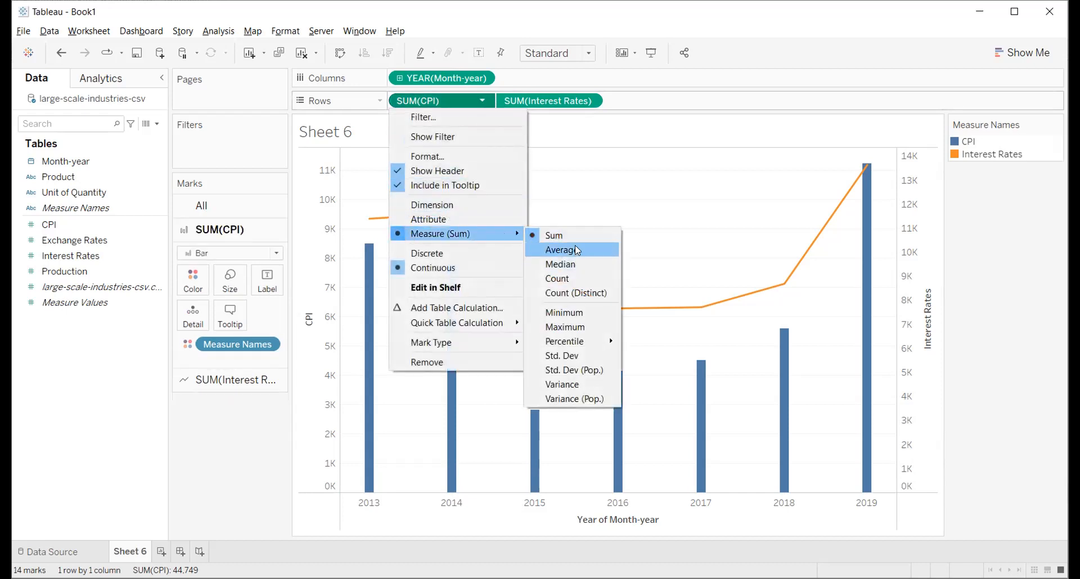
{"action": "left_click", "coordinate": [574, 245]}
{"action": "left_click", "coordinate": [588, 102]}
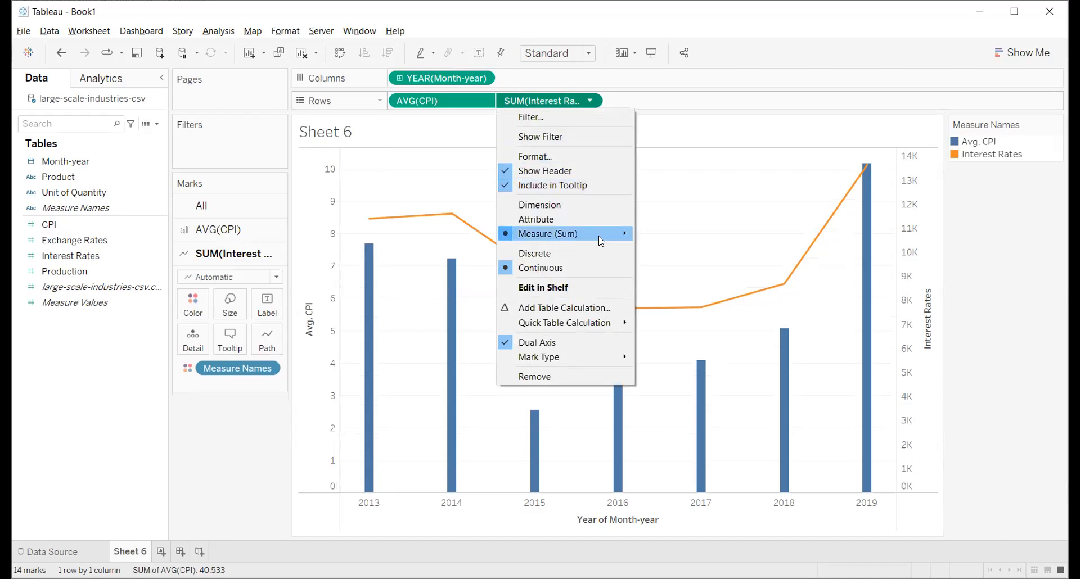
{"action": "mouse_move", "coordinate": [599, 234]}
{"action": "left_click", "coordinate": [658, 248]}
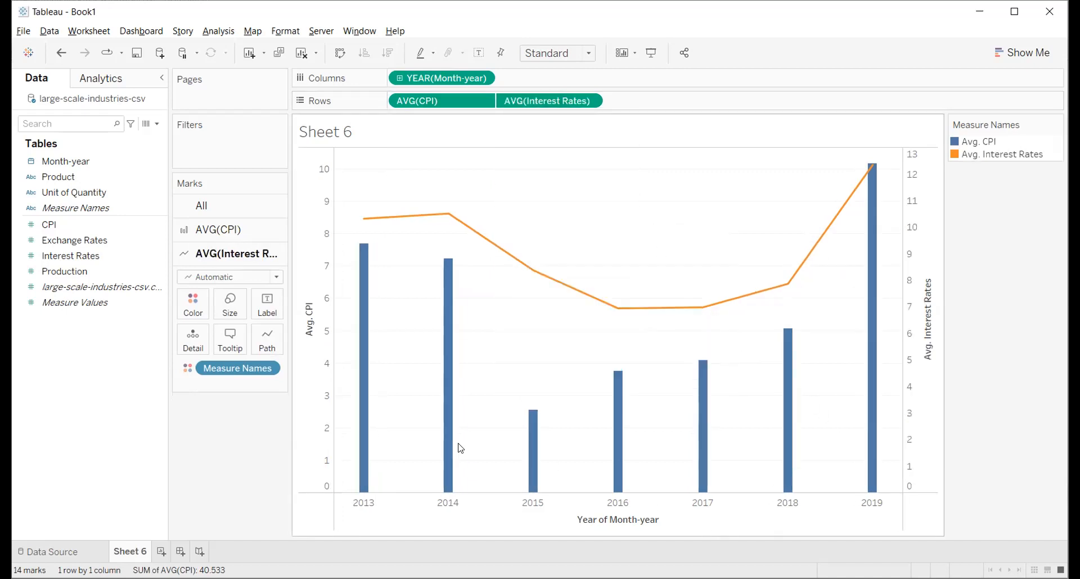
Step: Examine how average CPI and average interest rates compare across the years from 2013 to 2019
{"action": "mouse_move", "coordinate": [365, 405]}
{"action": "mouse_move", "coordinate": [367, 268]}
{"action": "mouse_move", "coordinate": [781, 286]}
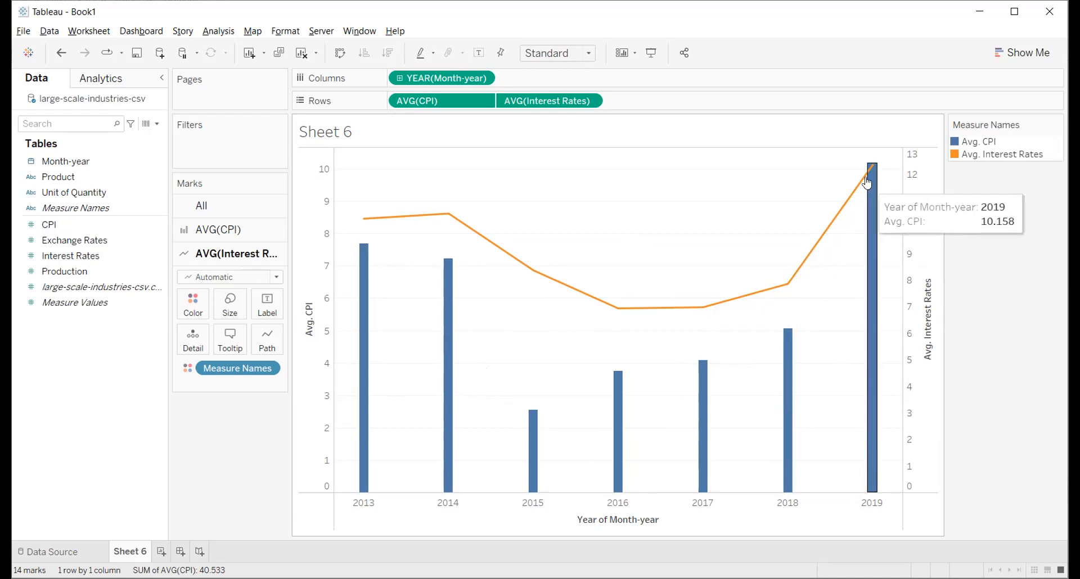
{"action": "mouse_move", "coordinate": [449, 225]}
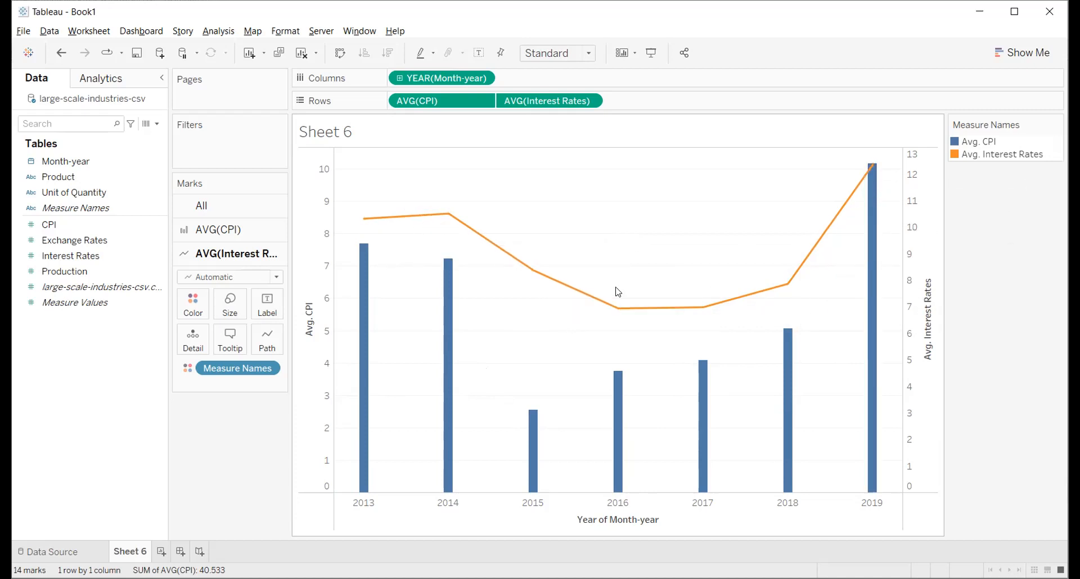
{"action": "mouse_move", "coordinate": [836, 223]}
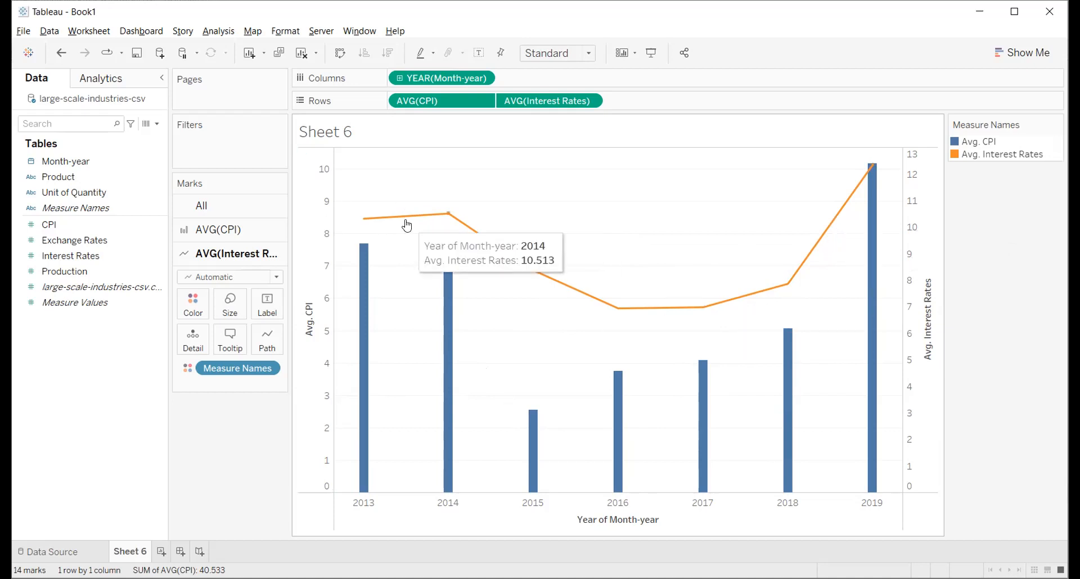
{"action": "mouse_move", "coordinate": [630, 313]}
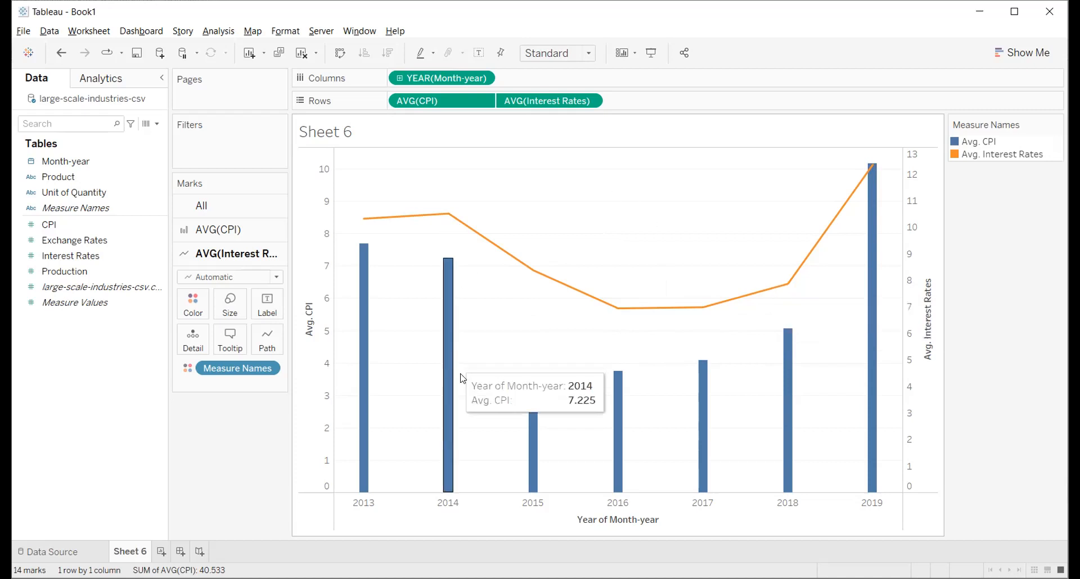
{"action": "mouse_move", "coordinate": [621, 401]}
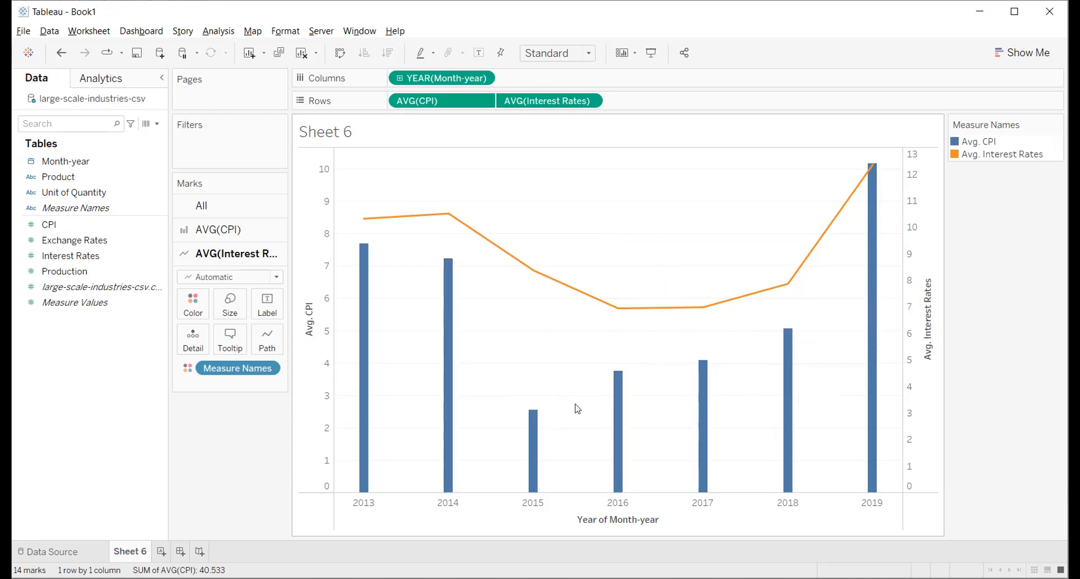
{"action": "mouse_move", "coordinate": [868, 159]}
{"action": "mouse_move", "coordinate": [786, 392]}
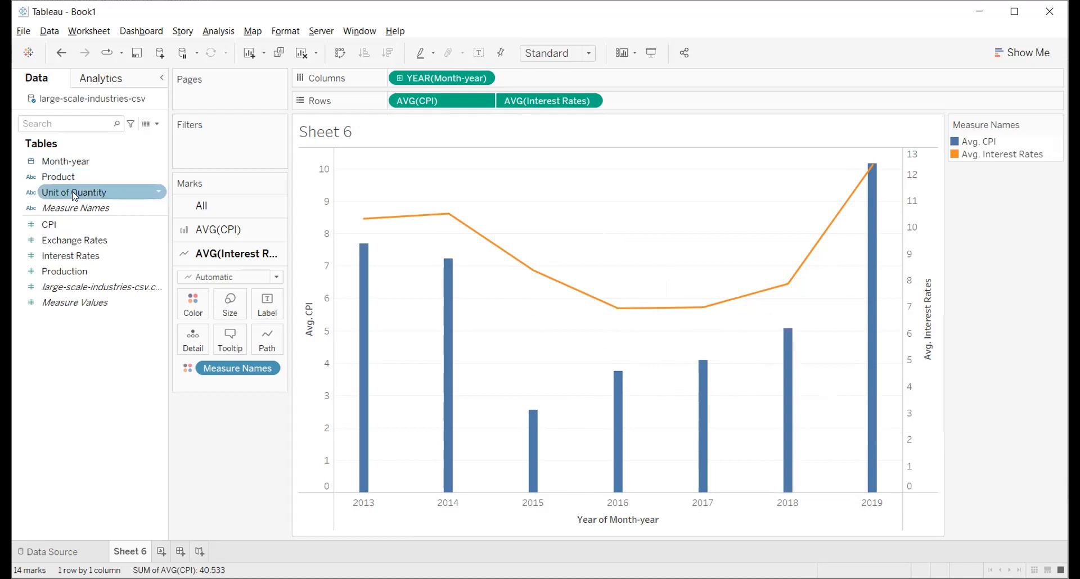
Step: Filter the chart by Product, keeping only Air Conditioners and Cooking Oil
{"action": "left_click_drag", "start_coordinate": [72, 183], "coordinate": [42, 167]}
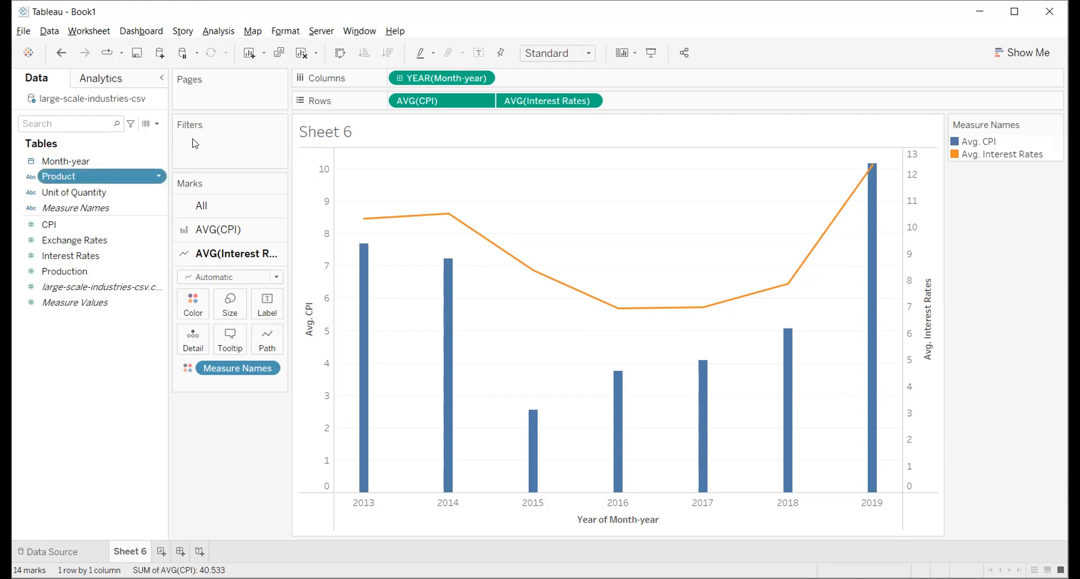
{"action": "left_click_drag", "start_coordinate": [194, 144], "coordinate": [194, 144]}
{"action": "left_click", "coordinate": [416, 191]}
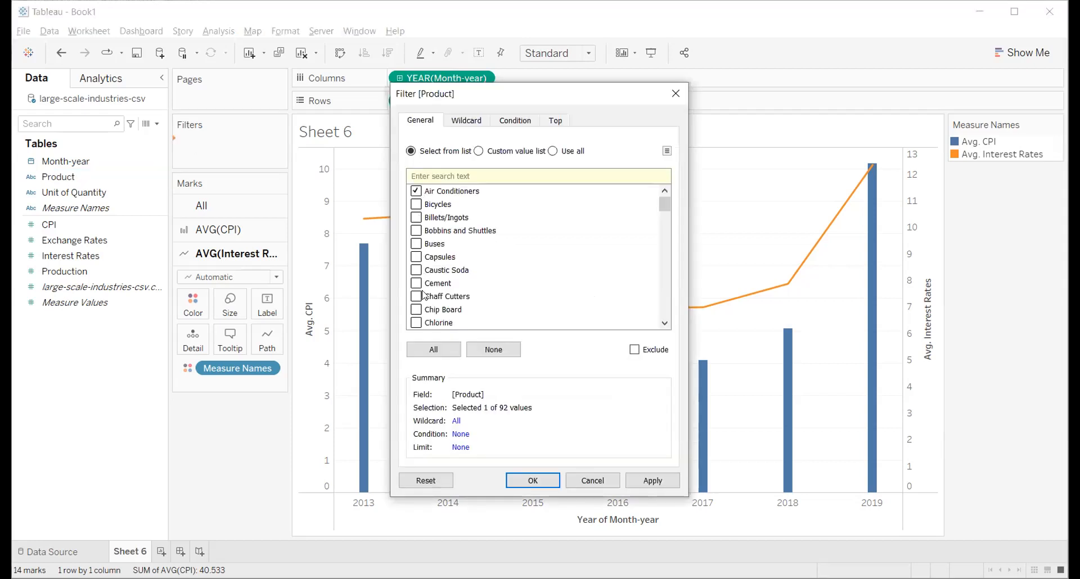
{"action": "scroll", "coordinate": [423, 294], "scroll_direction": "down", "scroll_amount": 2}
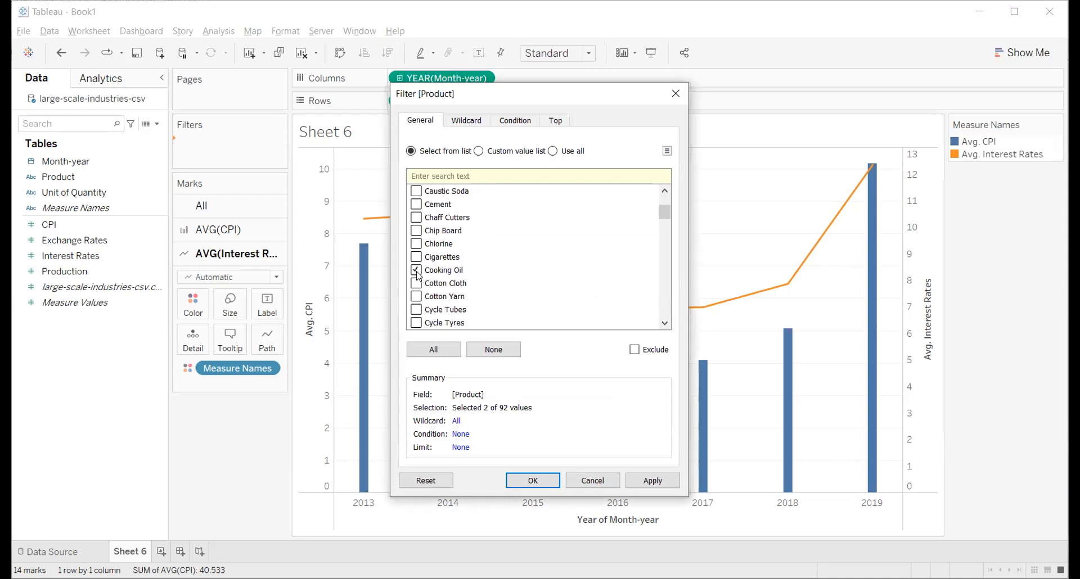
{"action": "left_click", "coordinate": [645, 479]}
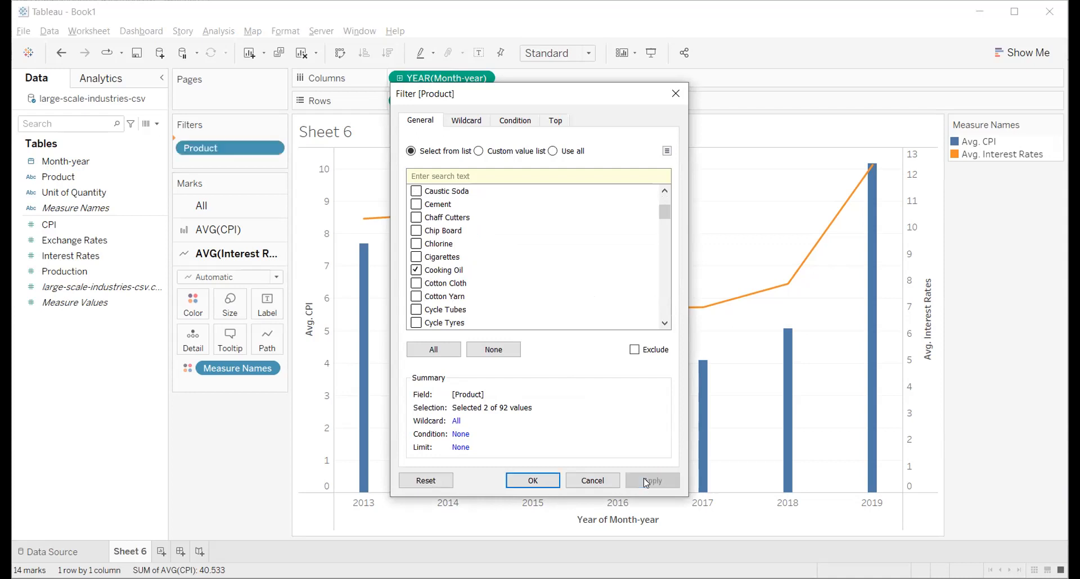
{"action": "left_click", "coordinate": [532, 481]}
Step: Try coloring the average Interest Rates line by Product, undo it, and size the line by Product instead
{"action": "left_click_drag", "start_coordinate": [47, 177], "coordinate": [187, 305]}
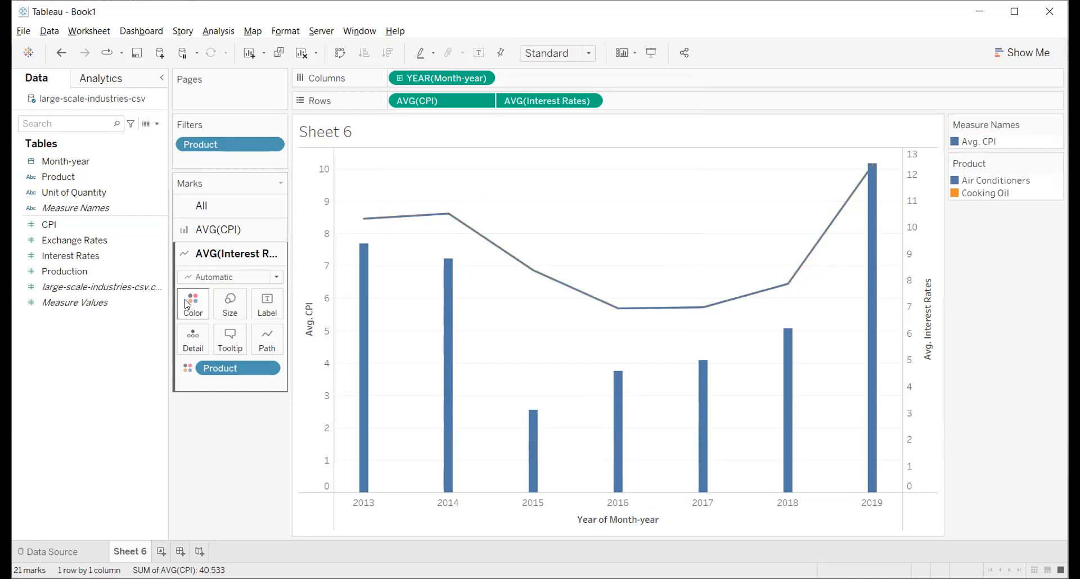
{"action": "key", "text": "ctrl+z"}
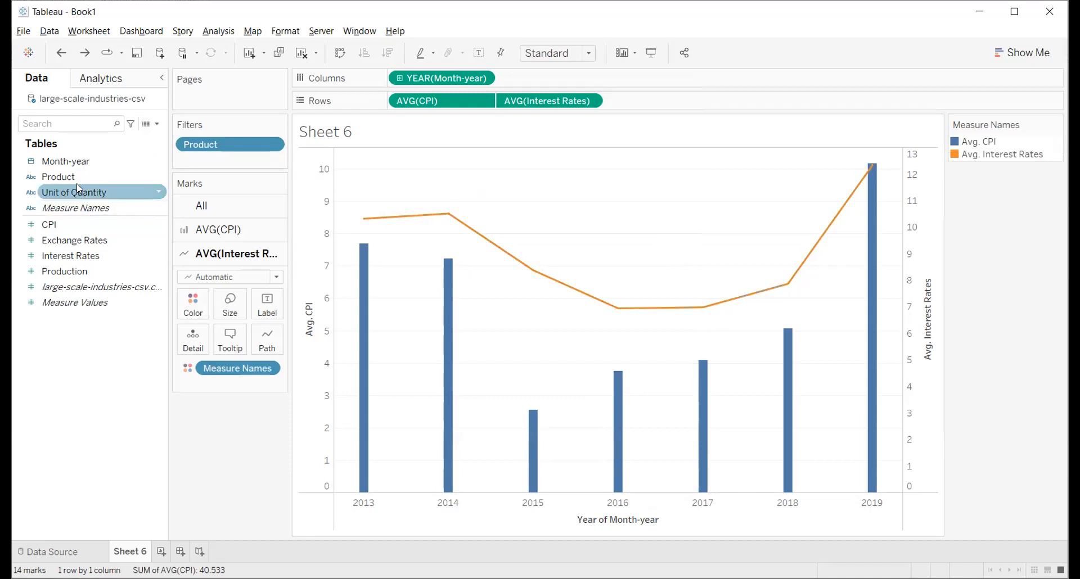
{"action": "left_click_drag", "start_coordinate": [83, 180], "coordinate": [236, 305]}
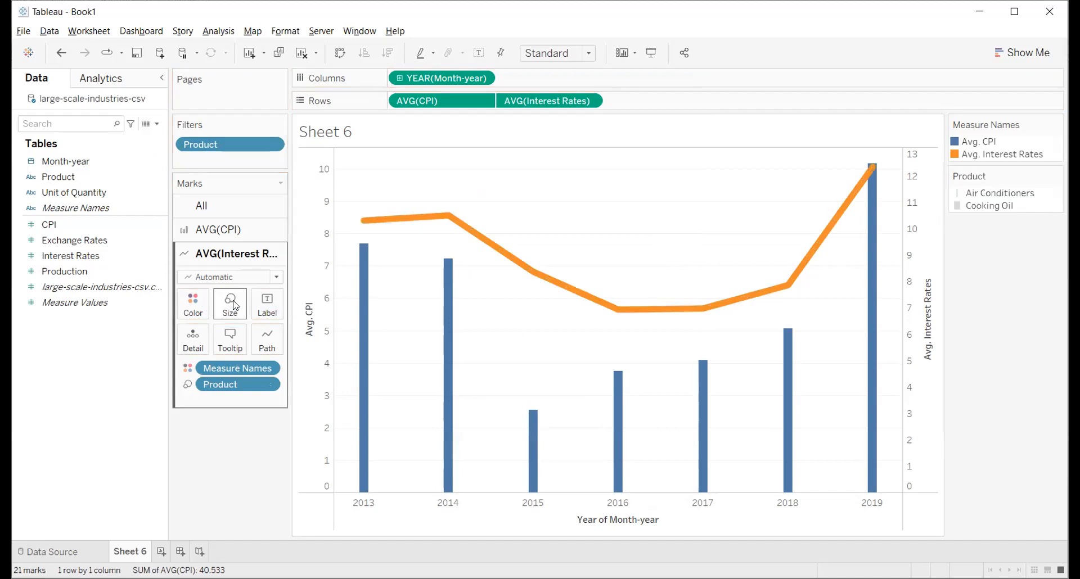
Step: Undo sizing the line by Product and try splitting the chart by Product in the columns instead, undoing each attempt
{"action": "key", "text": "ctrl+z"}
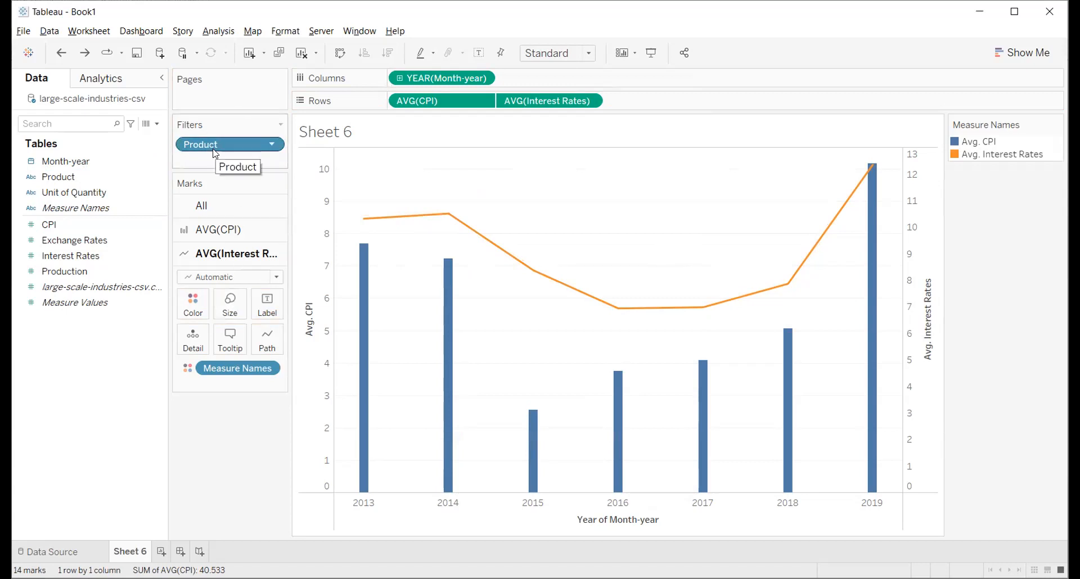
{"action": "left_click", "coordinate": [71, 177]}
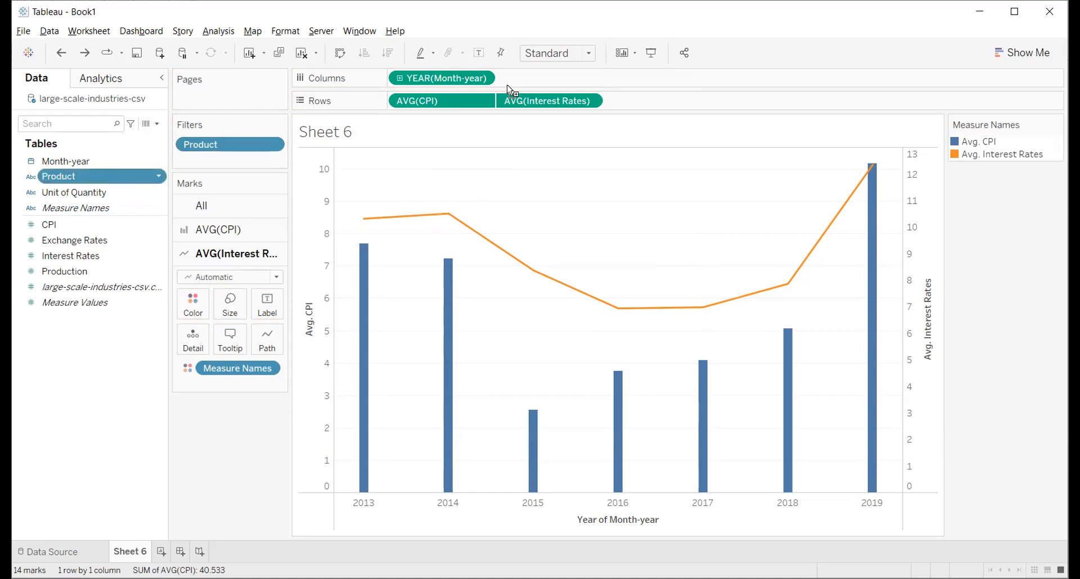
{"action": "left_click_drag", "start_coordinate": [562, 84], "coordinate": [563, 83]}
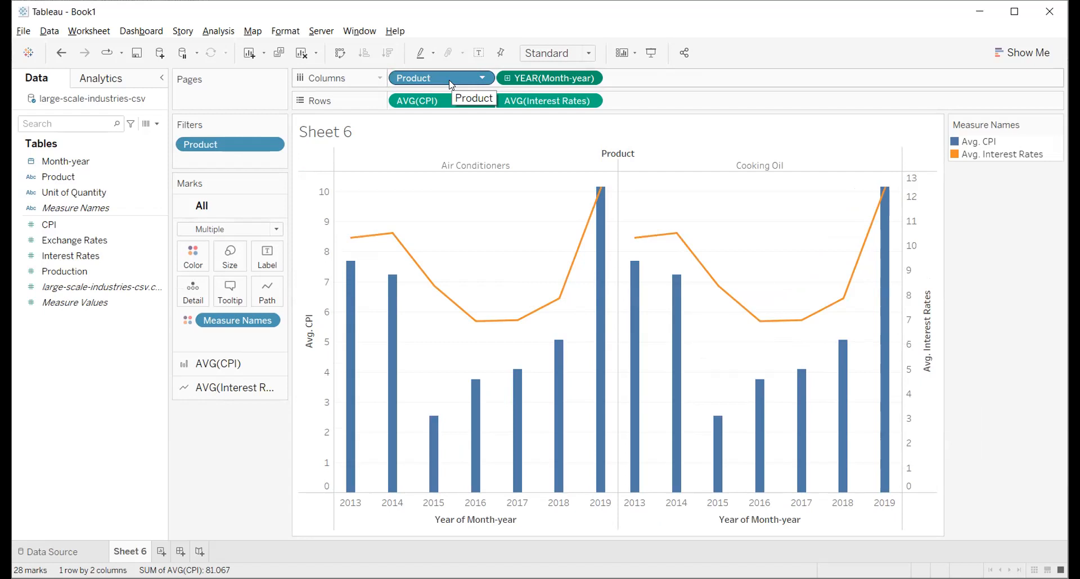
{"action": "key", "text": "ctrl+z"}
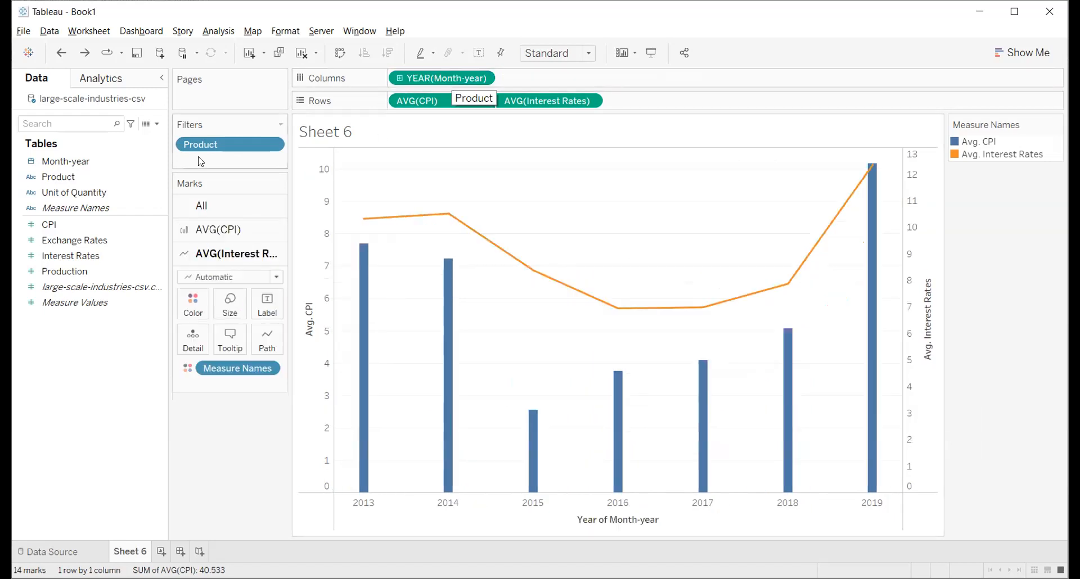
{"action": "left_click_drag", "start_coordinate": [48, 178], "coordinate": [528, 81]}
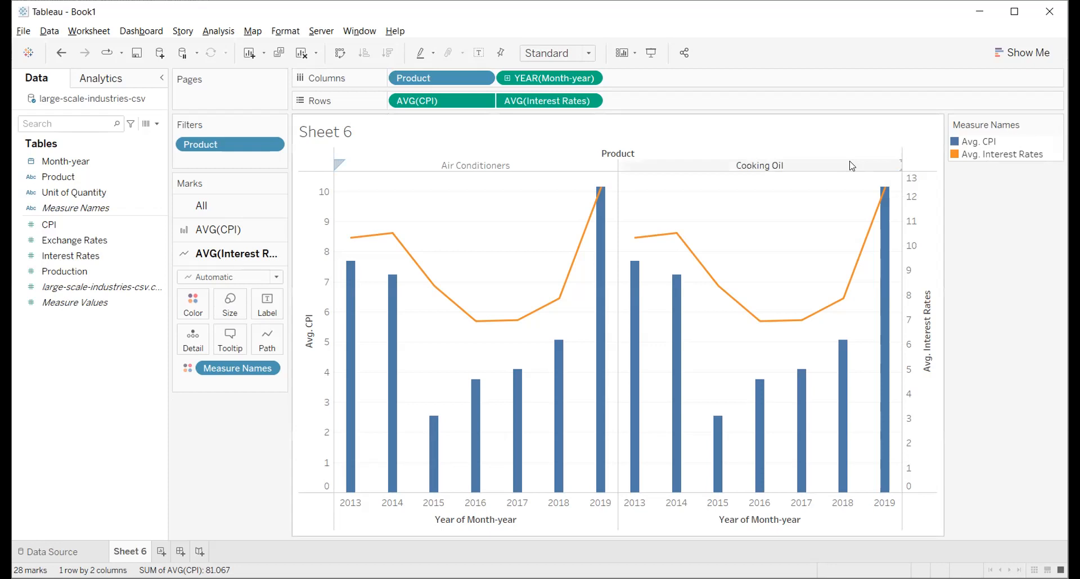
{"action": "key", "text": "ctrl+z"}
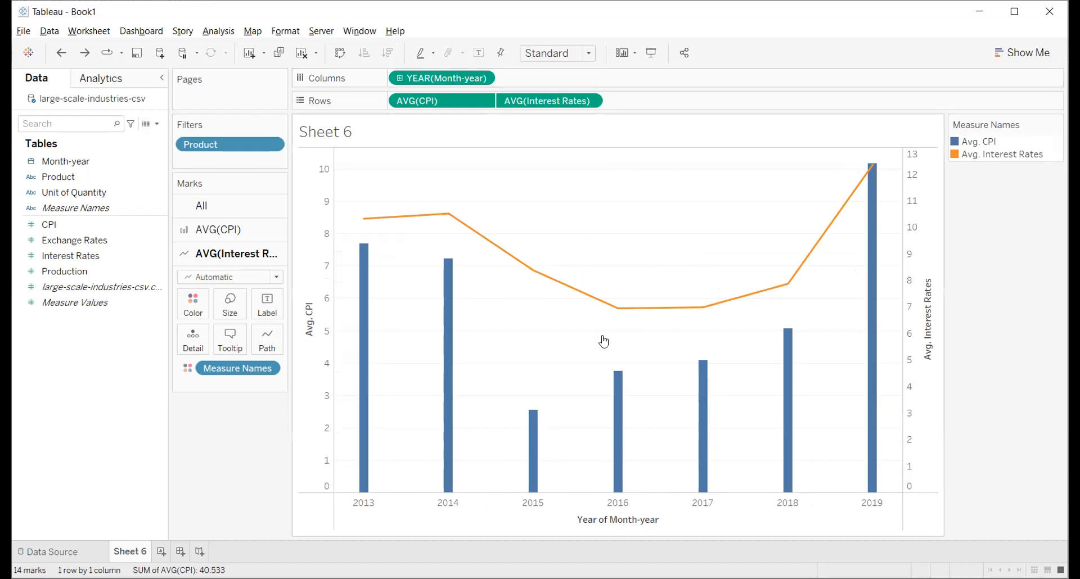
Step: Drill the Month-year date in the columns down from year through quarter to month level
{"action": "left_click", "coordinate": [400, 78]}
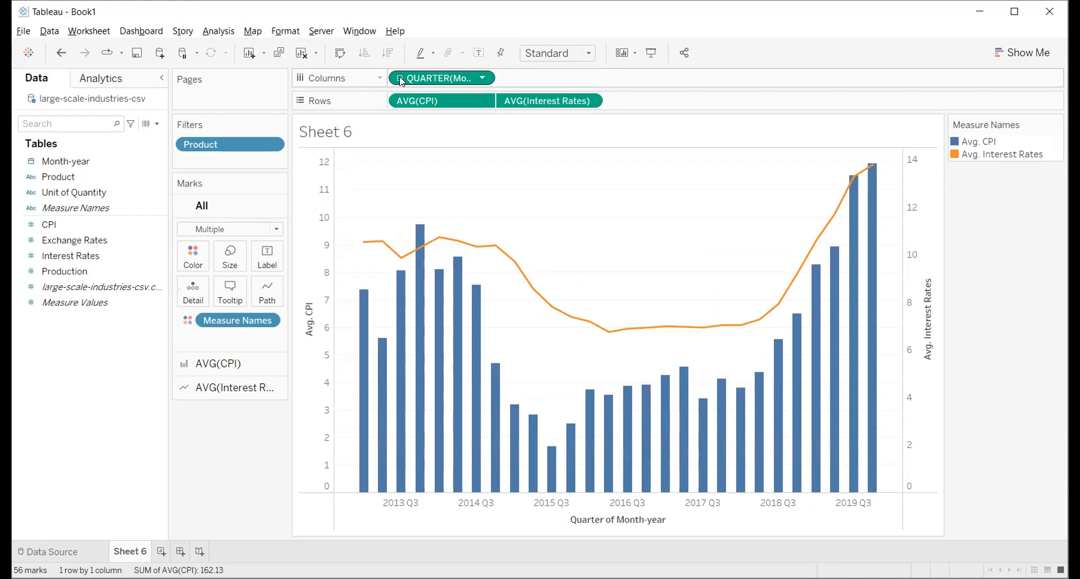
{"action": "left_click", "coordinate": [400, 78]}
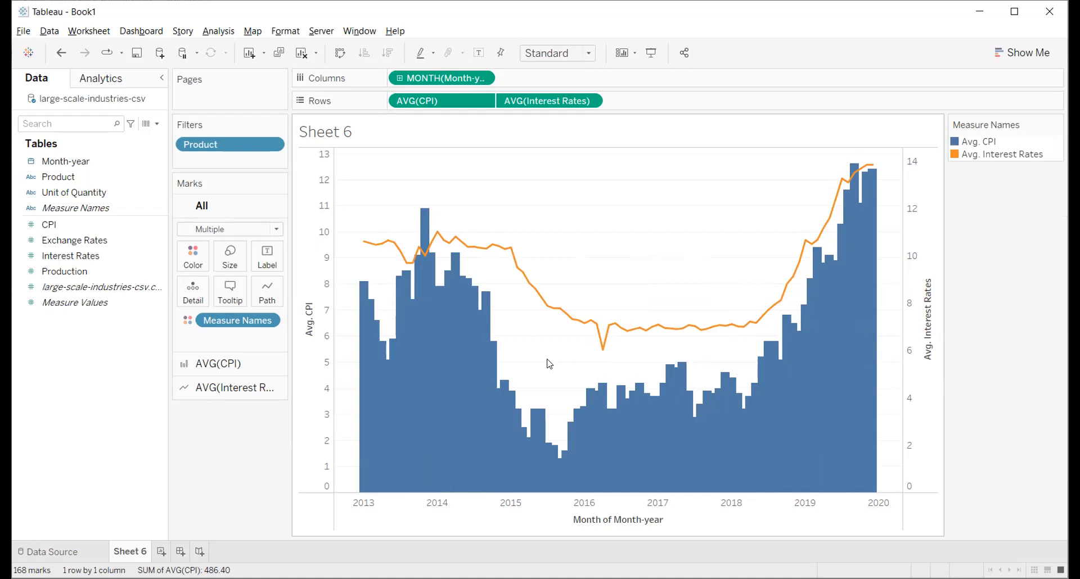
Step: Add Exchange Rates to the rows aggregated as Average, and remove average CPI so it is compared with average Interest Rates only
{"action": "left_click", "coordinate": [83, 241]}
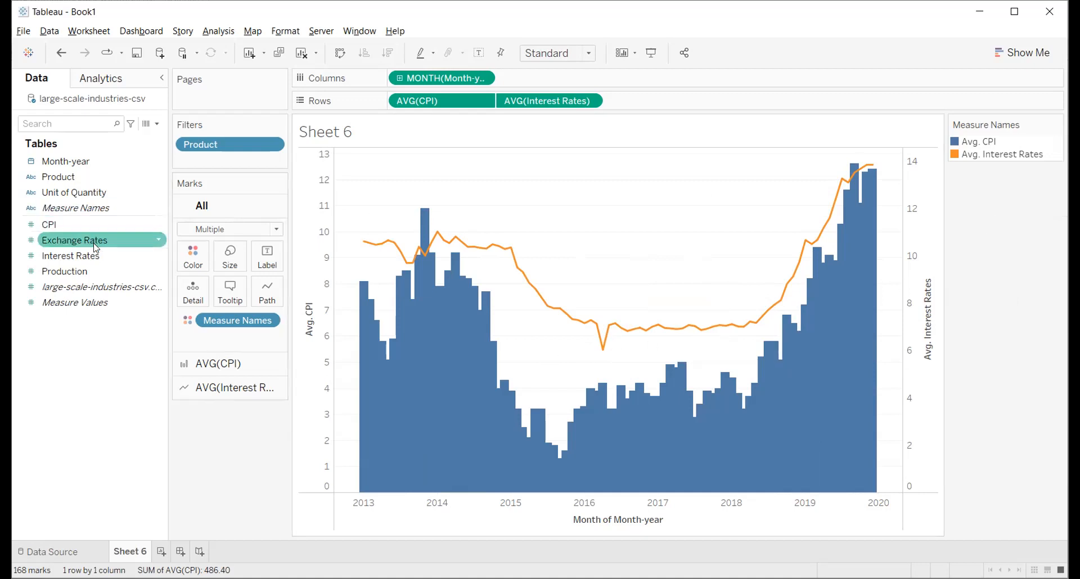
{"action": "left_click_drag", "start_coordinate": [83, 244], "coordinate": [670, 99]}
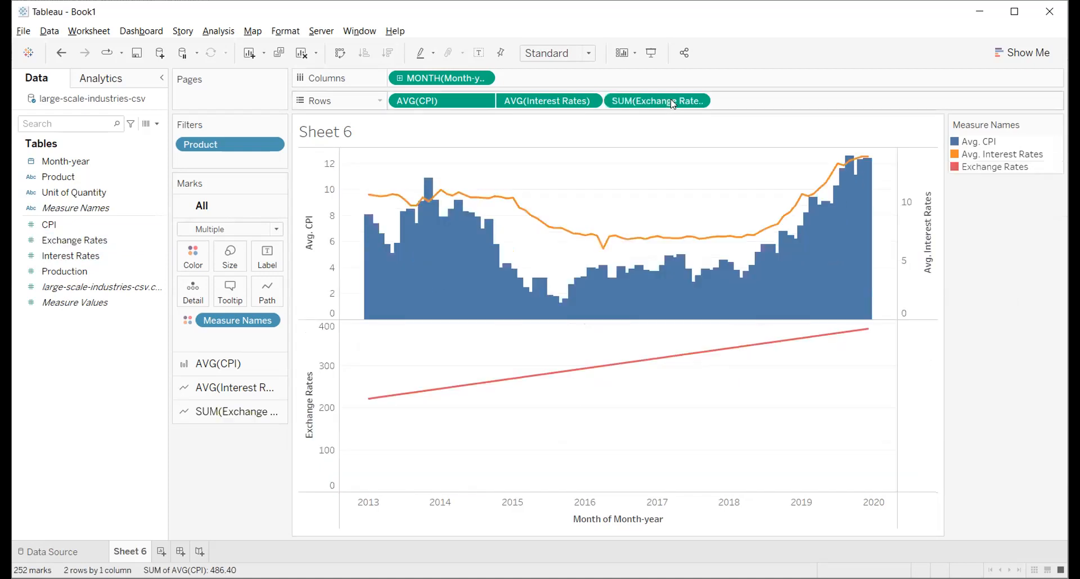
{"action": "left_click", "coordinate": [697, 102]}
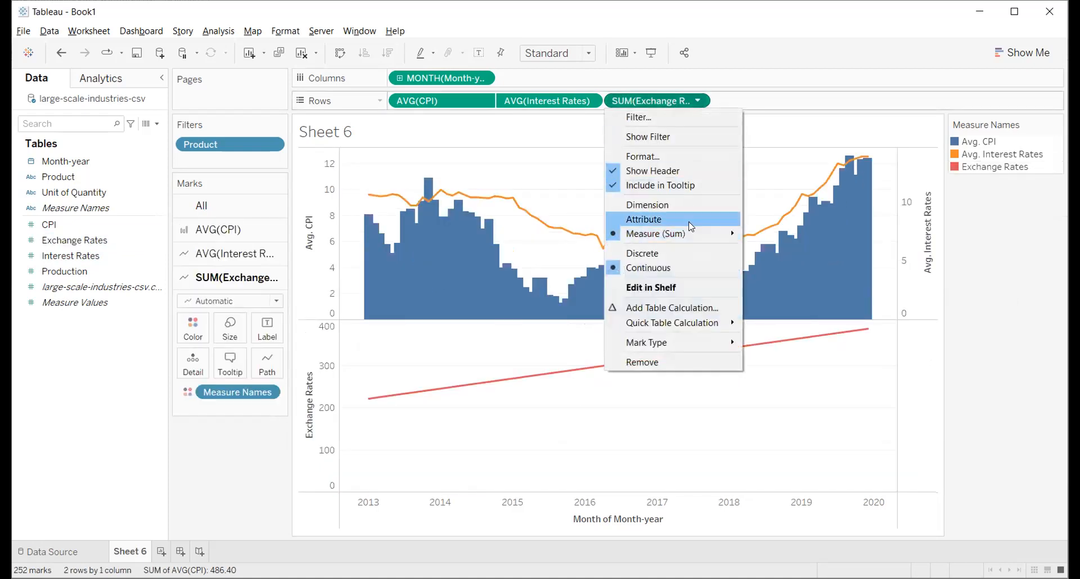
{"action": "mouse_move", "coordinate": [688, 232]}
{"action": "left_click", "coordinate": [771, 252]}
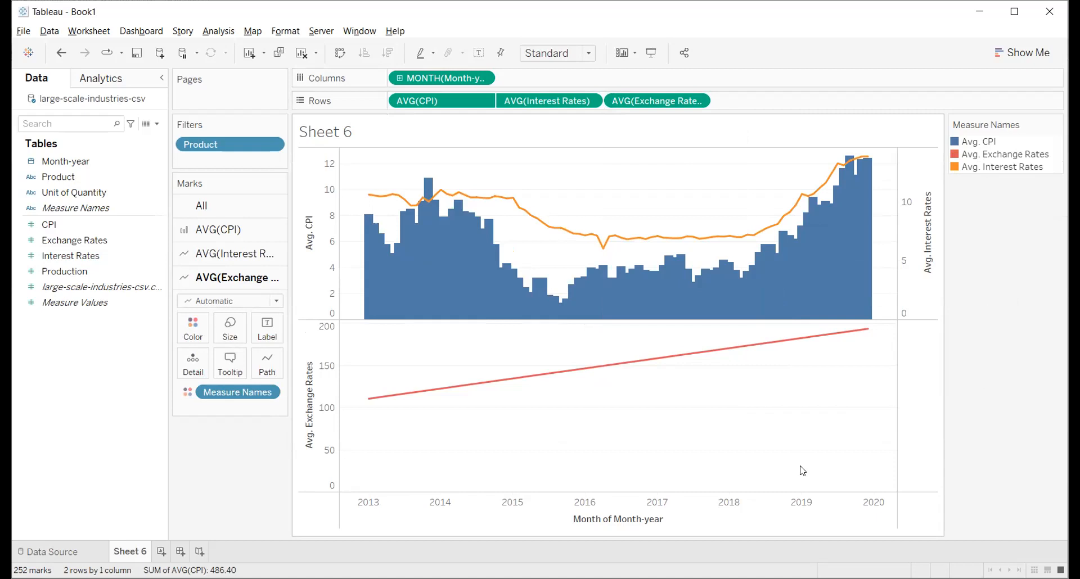
{"action": "left_click", "coordinate": [481, 100]}
{"action": "left_click", "coordinate": [474, 363]}
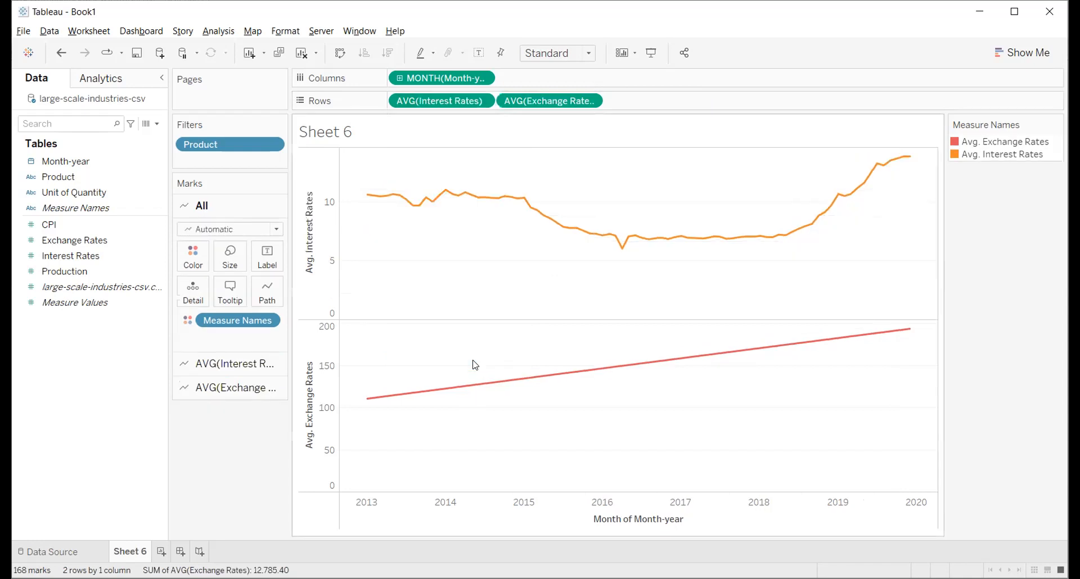
{"action": "mouse_move", "coordinate": [562, 382]}
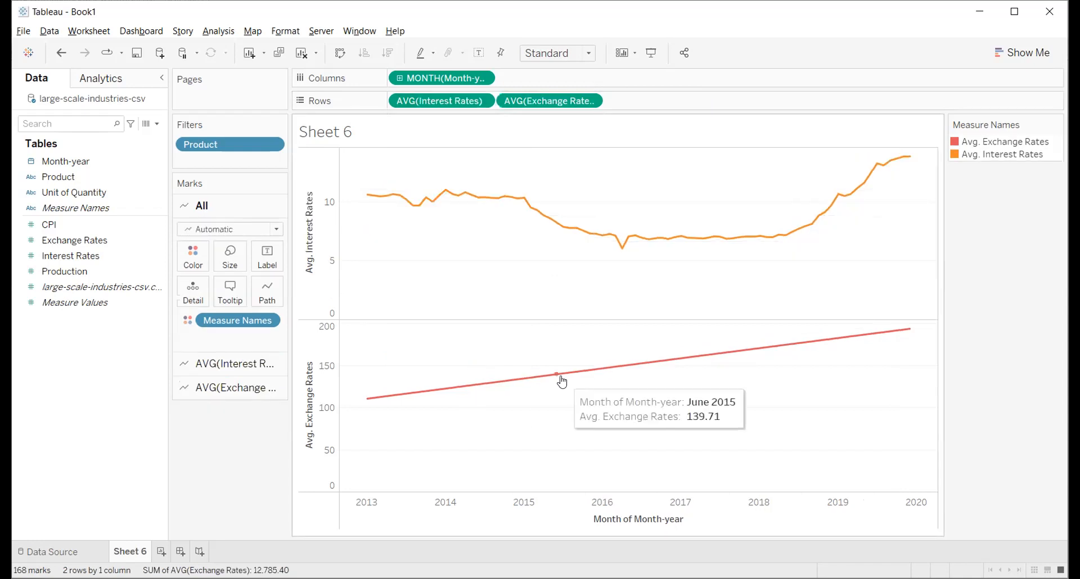
Step: Clear the sheet and build a table of Exchange Rates and Interest Rates by year of Month-year
{"action": "left_click", "coordinate": [300, 52]}
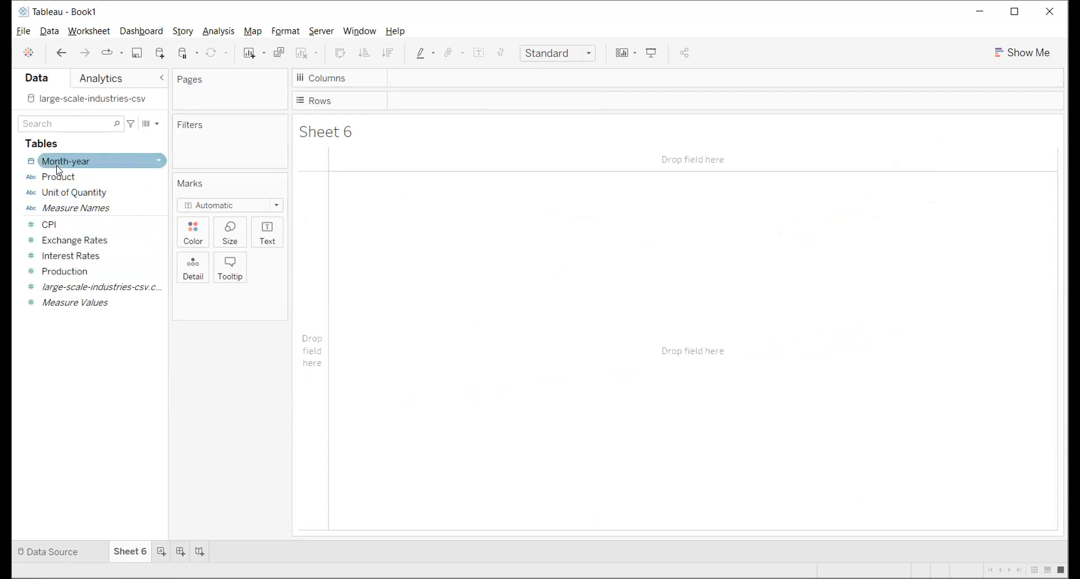
{"action": "double_click", "coordinate": [82, 160]}
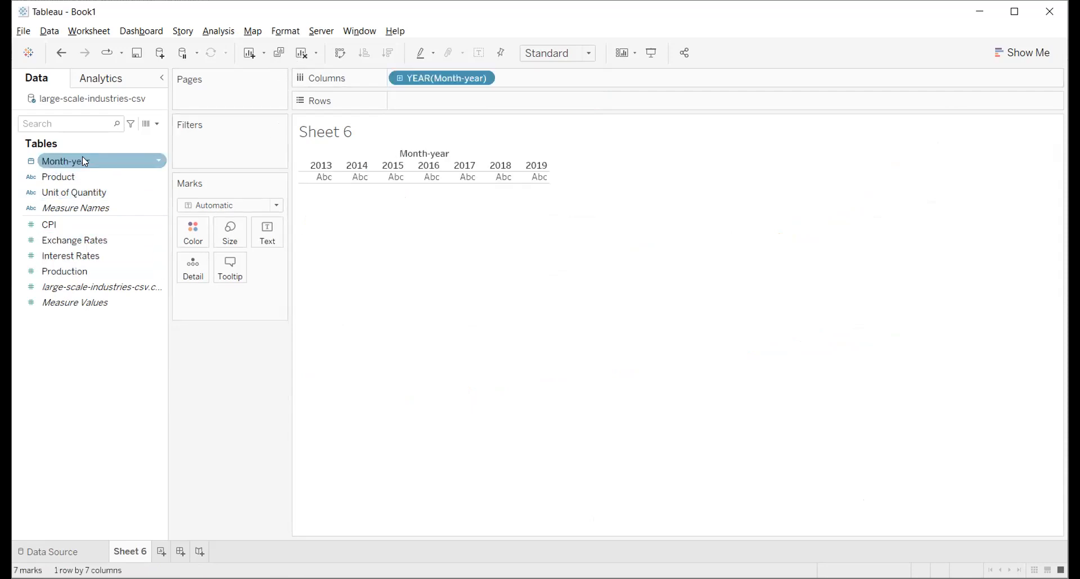
{"action": "left_click", "coordinate": [90, 240]}
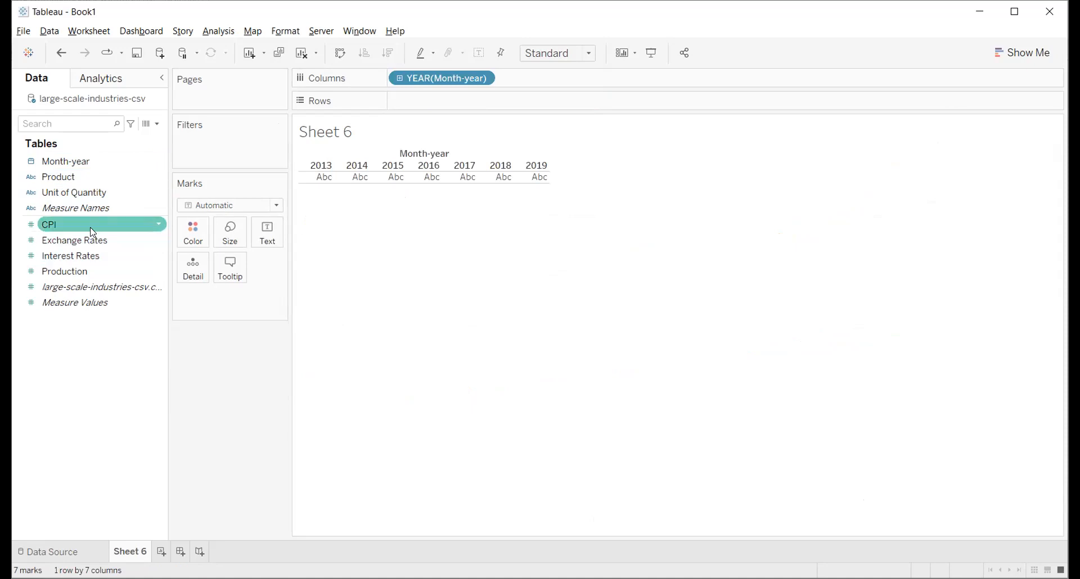
{"action": "double_click", "coordinate": [91, 248]}
{"action": "double_click", "coordinate": [91, 254]}
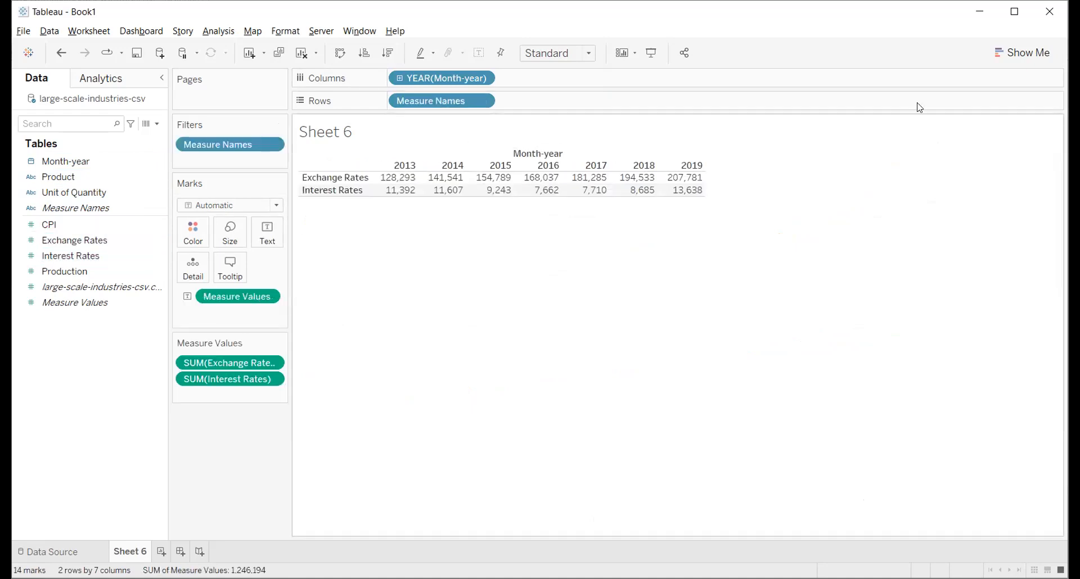
Step: Convert the table to a dual combination chart with Exchange Rates as bars and Interest Rates as a line
{"action": "left_click", "coordinate": [1020, 52]}
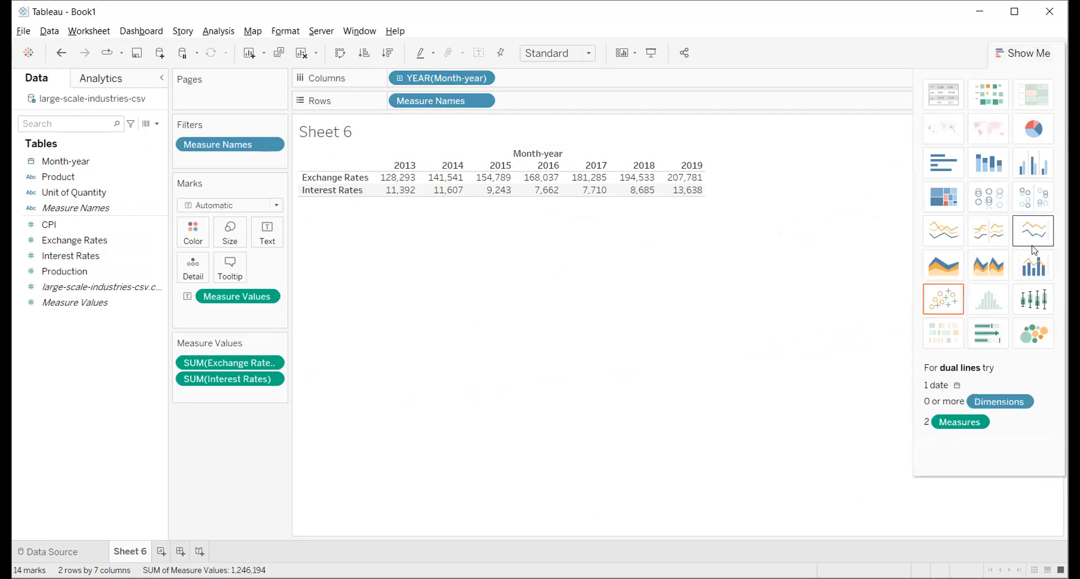
{"action": "left_click", "coordinate": [1034, 268]}
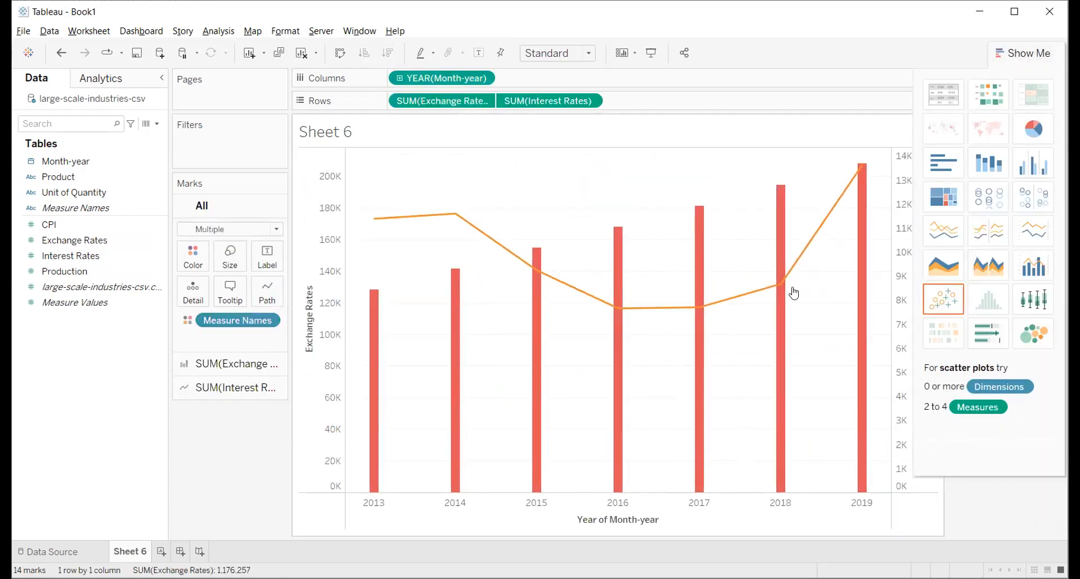
{"action": "left_click", "coordinate": [1020, 53]}
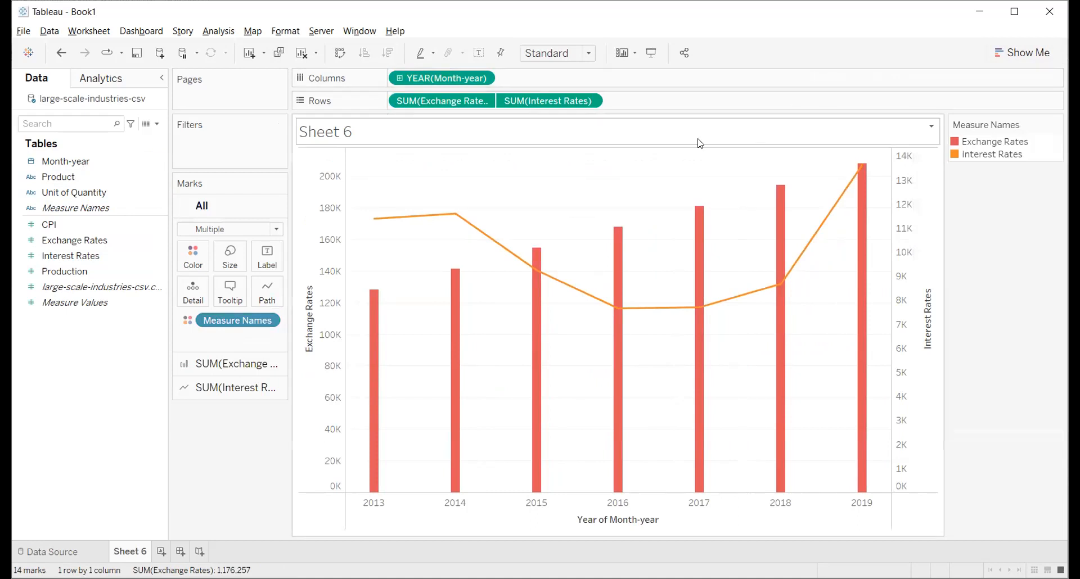
Step: Change the aggregation of both Interest Rates and Exchange Rates in the rows to Average
{"action": "left_click", "coordinate": [589, 101]}
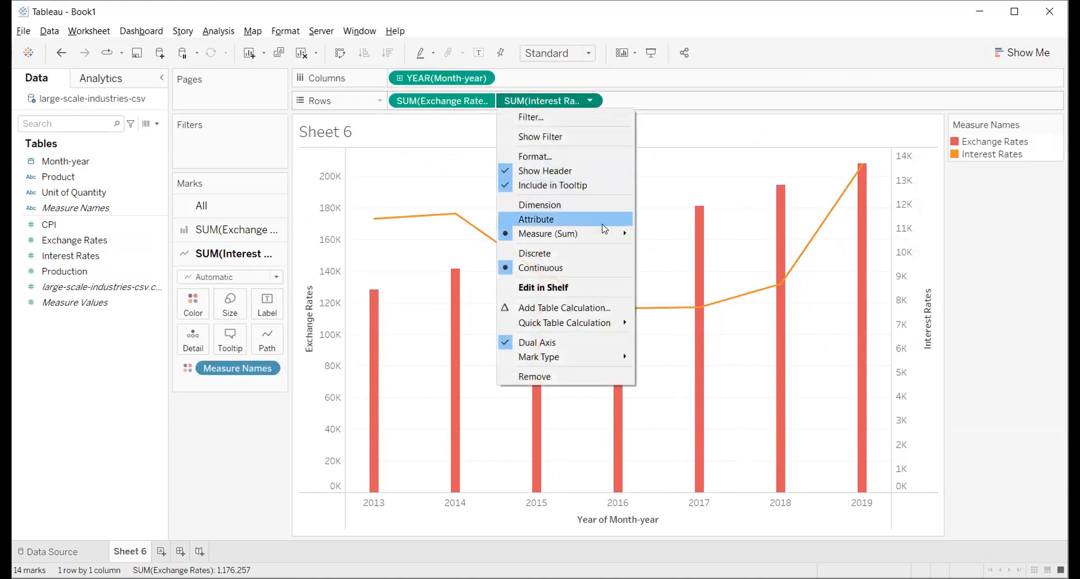
{"action": "mouse_move", "coordinate": [615, 232]}
{"action": "left_click", "coordinate": [689, 257]}
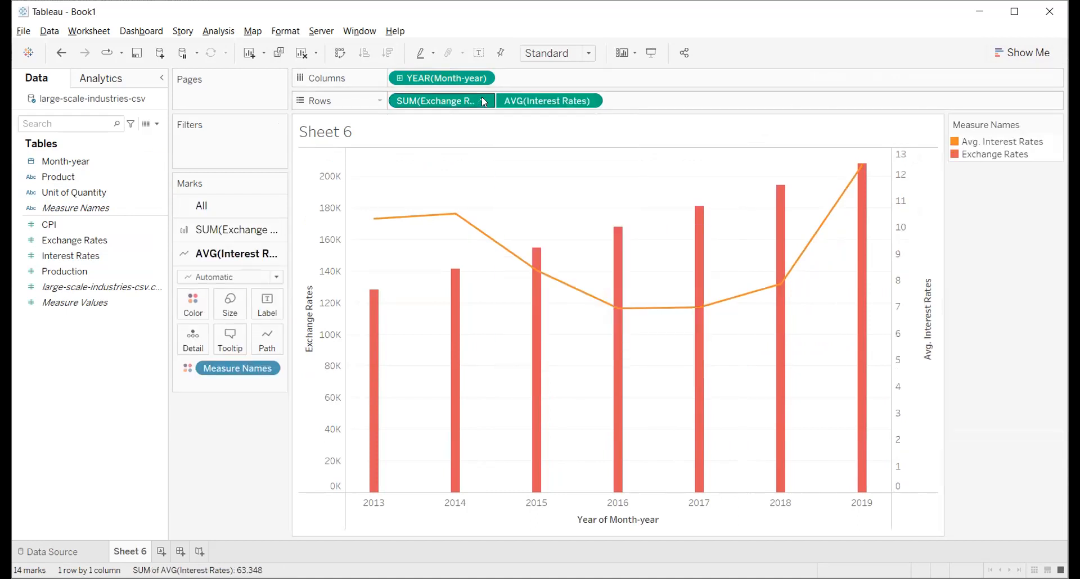
{"action": "left_click", "coordinate": [481, 100]}
{"action": "mouse_move", "coordinate": [497, 235]}
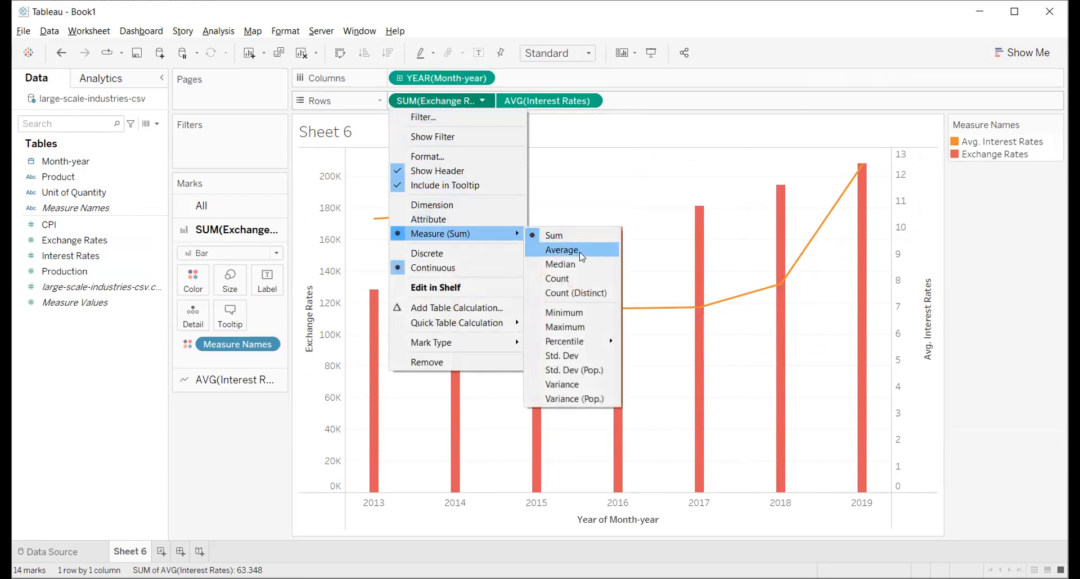
{"action": "left_click", "coordinate": [562, 249]}
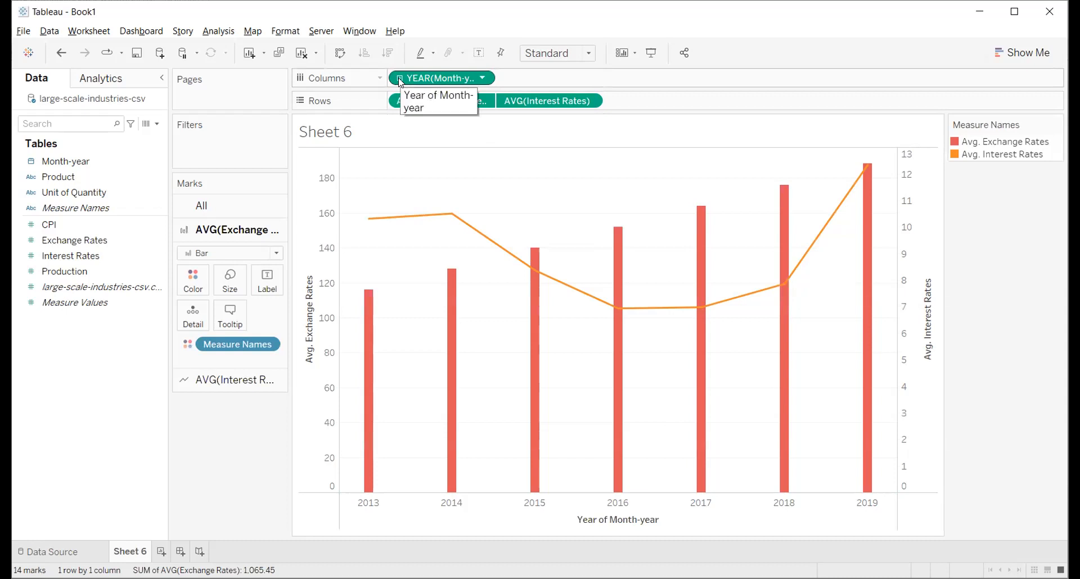
Step: Drill the Month-year date in the columns down to week level and check its date options without changing them
{"action": "left_click", "coordinate": [1022, 53]}
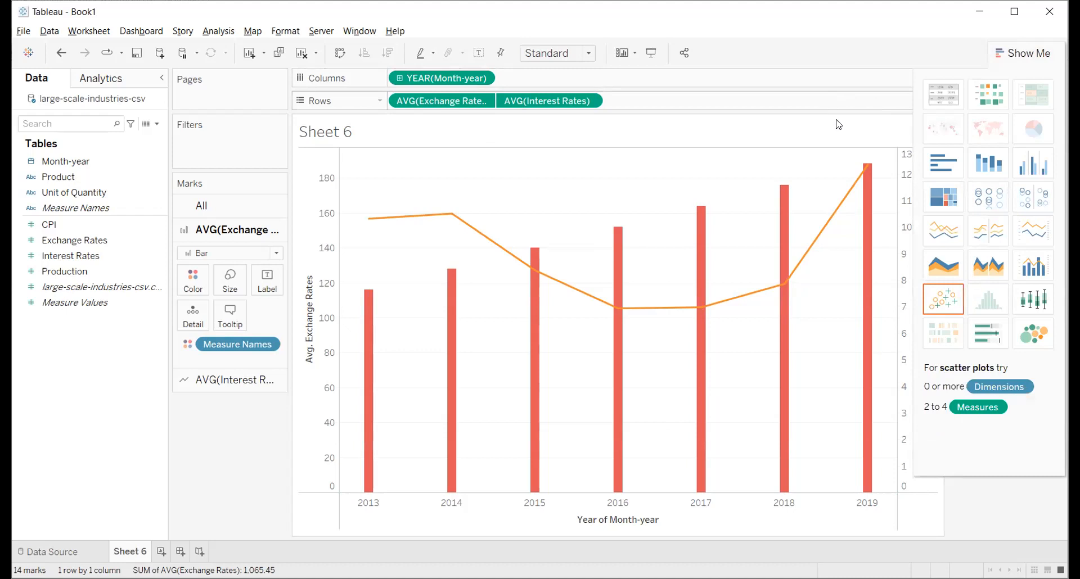
{"action": "left_click", "coordinate": [1015, 52]}
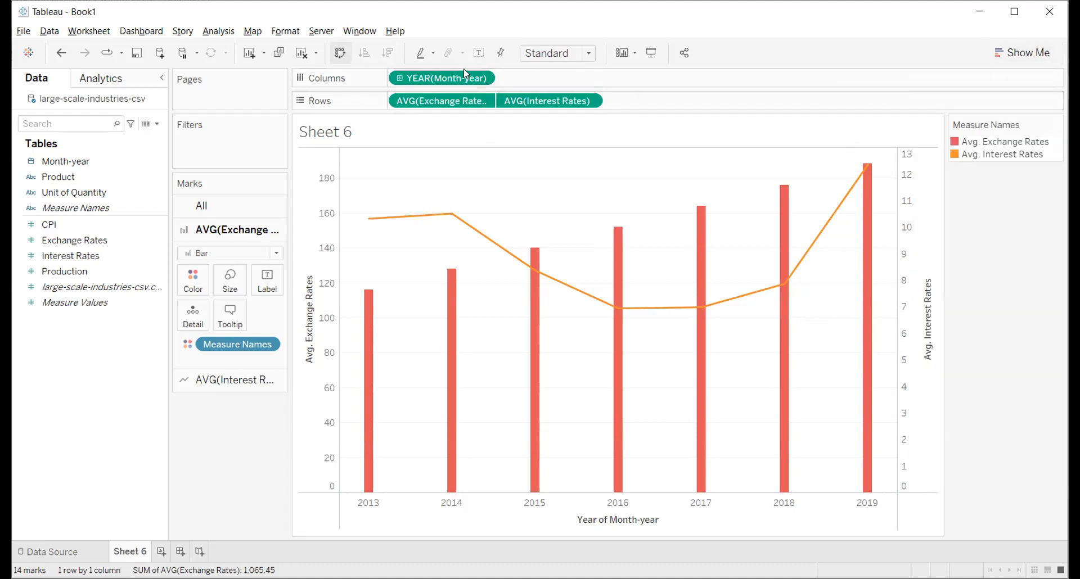
{"action": "left_click", "coordinate": [399, 78]}
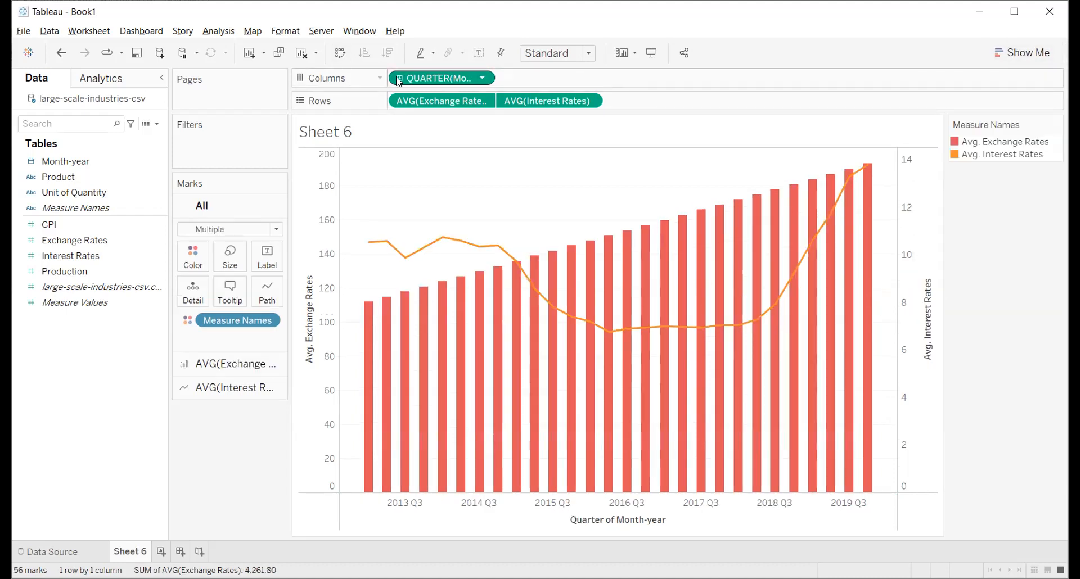
{"action": "left_click", "coordinate": [398, 79]}
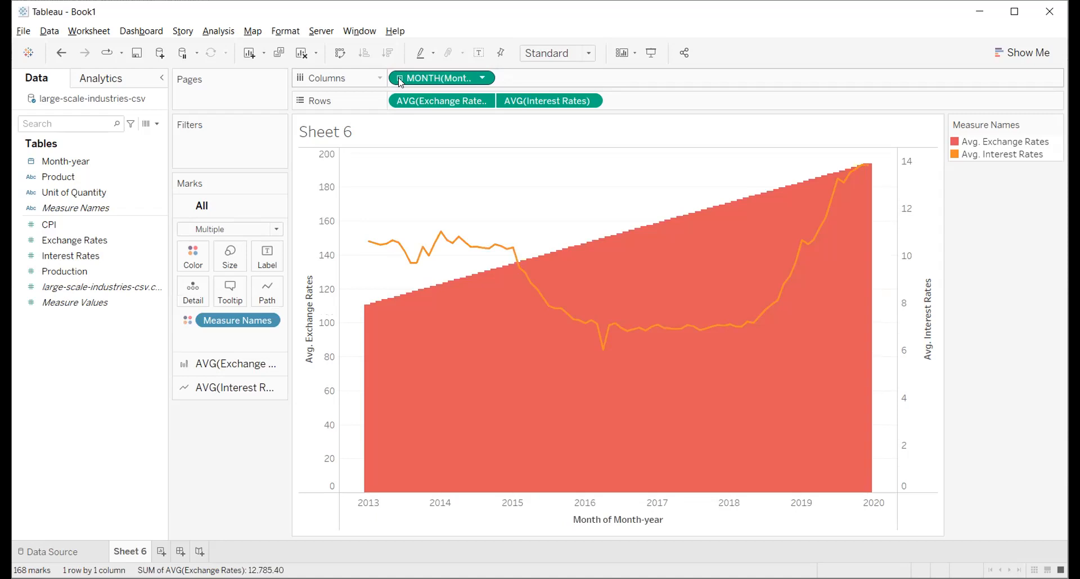
{"action": "left_click", "coordinate": [399, 79]}
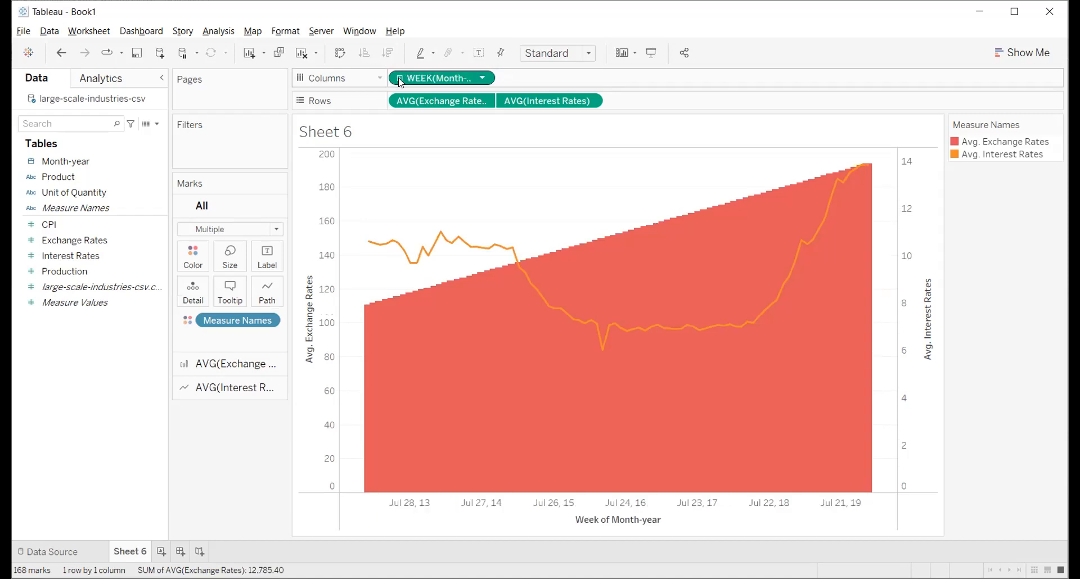
{"action": "left_click", "coordinate": [482, 78]}
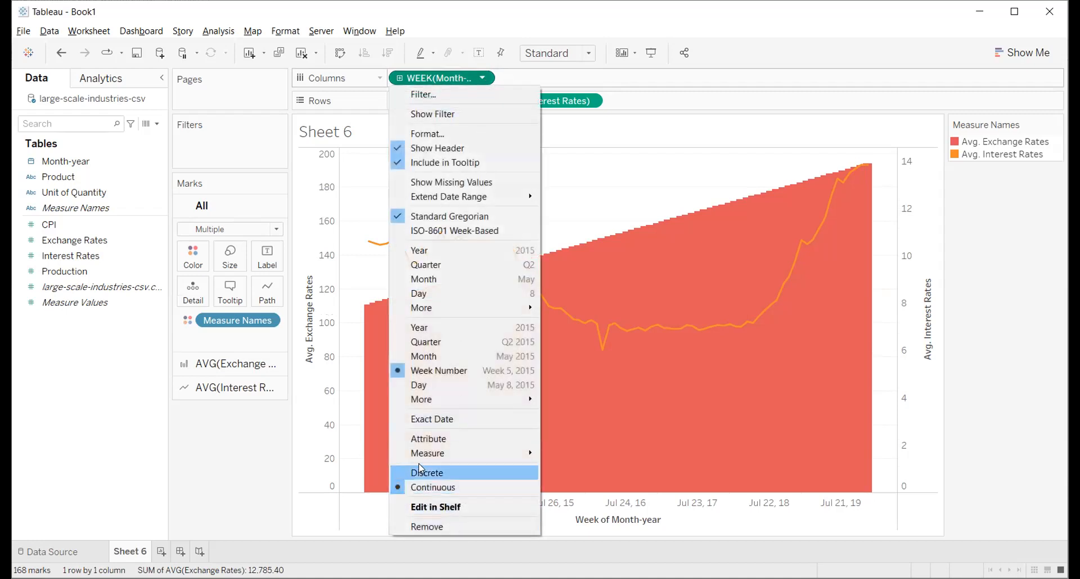
{"action": "left_click", "coordinate": [651, 103]}
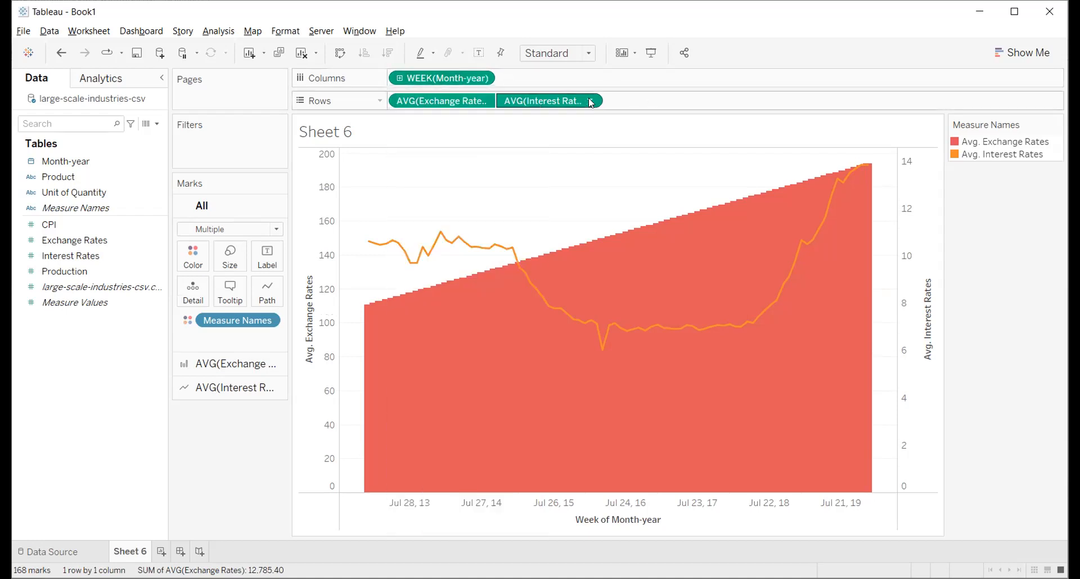
Step: Remove average Interest Rates and average Exchange Rates from the rows
{"action": "left_click", "coordinate": [543, 107]}
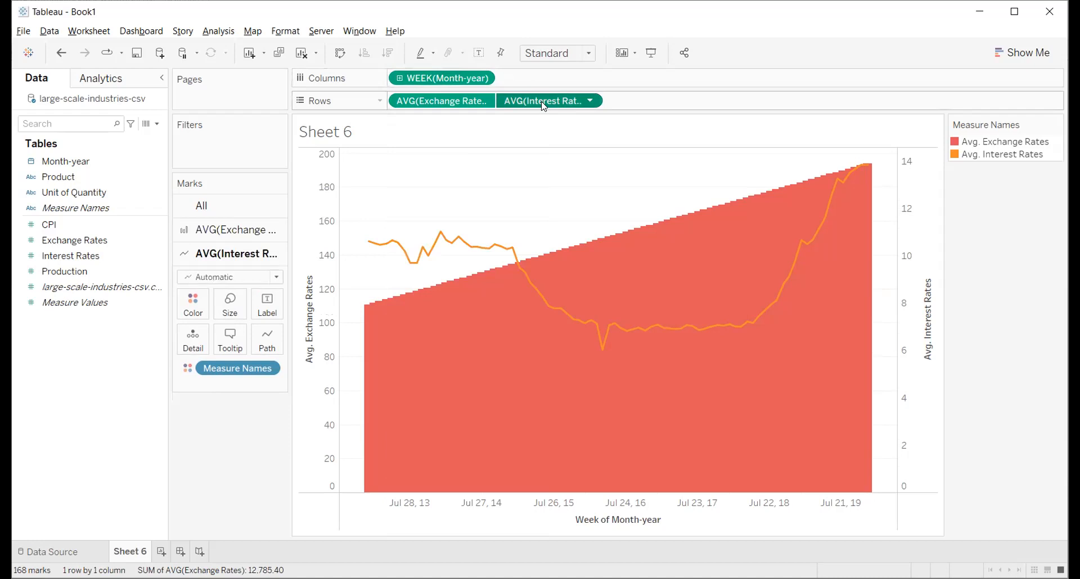
{"action": "key", "text": "Delete"}
{"action": "left_click", "coordinate": [449, 107]}
{"action": "key", "text": "Delete"}
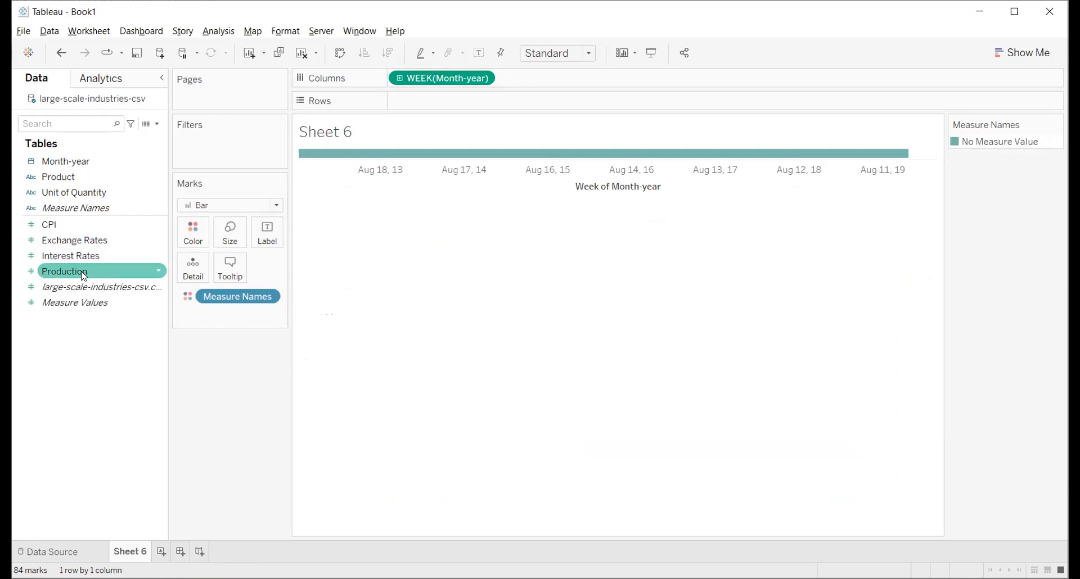
Step: Add CPI and Interest Rates to the rows, in that order
{"action": "left_click", "coordinate": [77, 223]}
{"action": "left_click_drag", "start_coordinate": [76, 222], "coordinate": [463, 104]}
{"action": "left_click", "coordinate": [122, 253]}
{"action": "left_click_drag", "start_coordinate": [123, 251], "coordinate": [578, 104]}
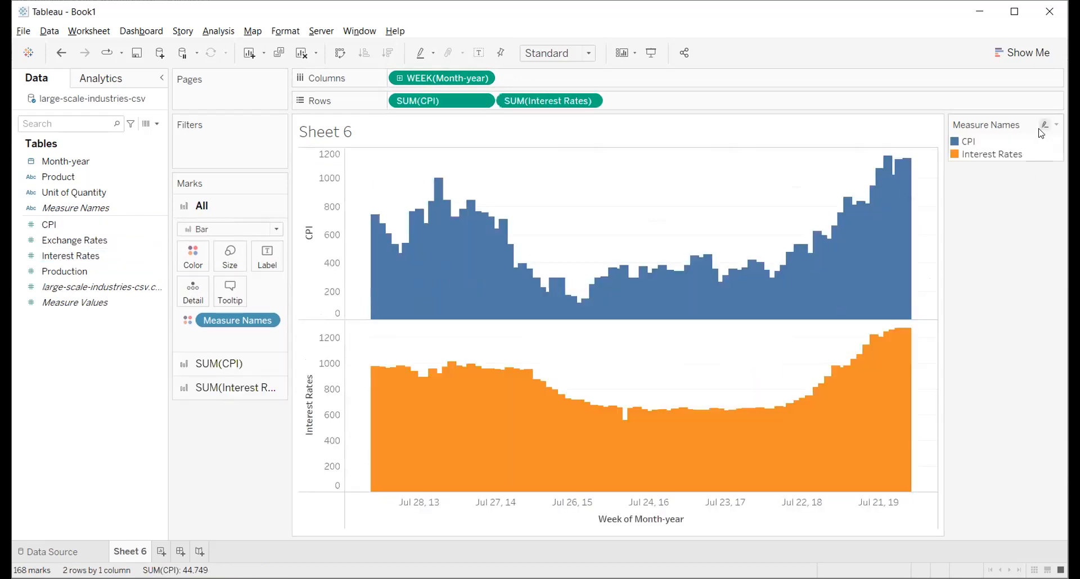
Step: Change the chart to a dual combination with CPI as bars and Interest Rates as a line
{"action": "left_click", "coordinate": [1028, 49]}
{"action": "left_click", "coordinate": [942, 298]}
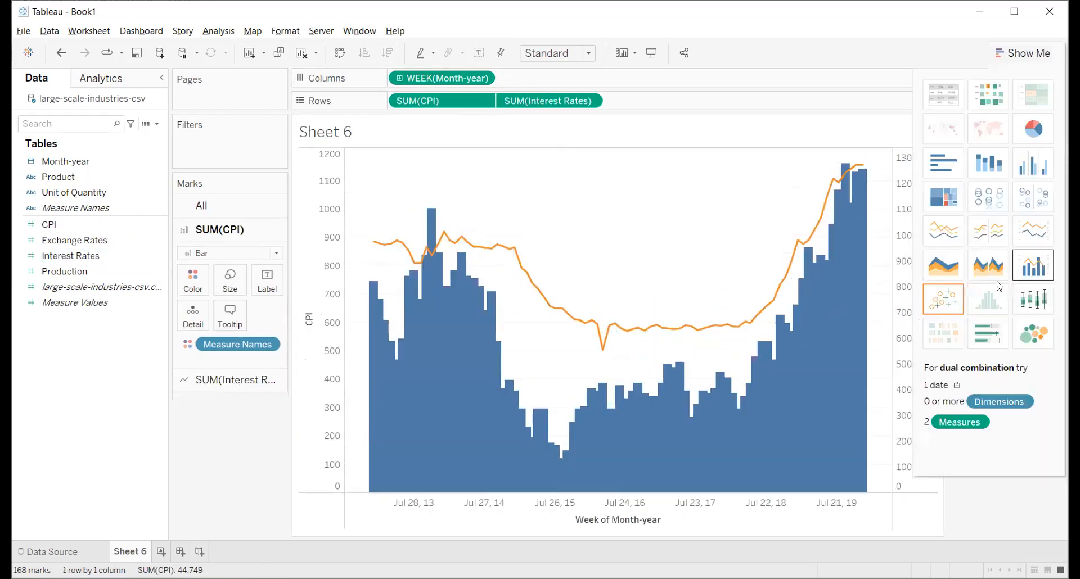
{"action": "left_click", "coordinate": [1021, 53]}
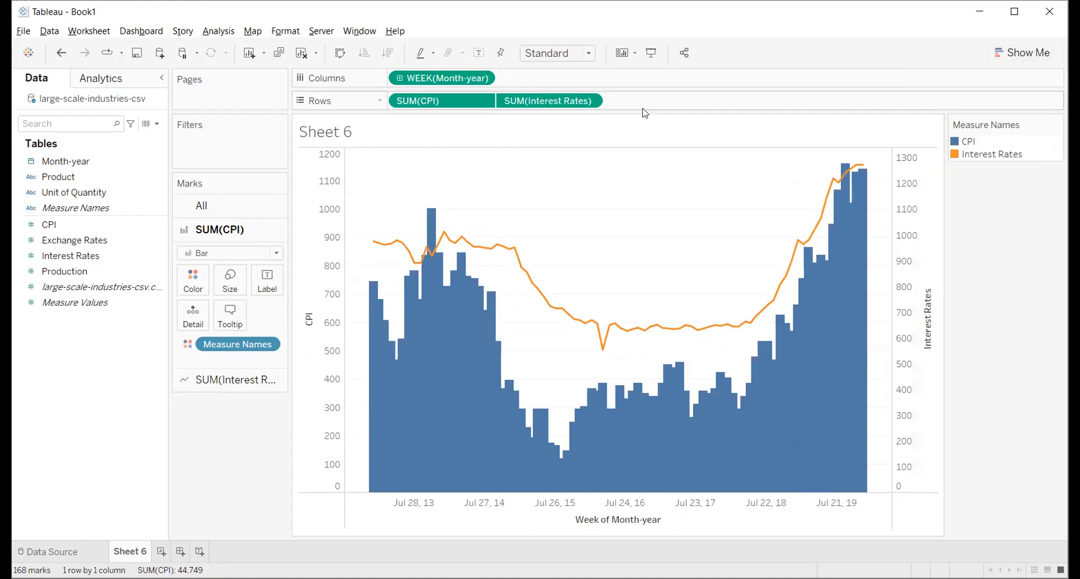
Step: Change the aggregation of both CPI and Interest Rates in the rows to Average
{"action": "left_click", "coordinate": [484, 99]}
{"action": "mouse_move", "coordinate": [450, 234]}
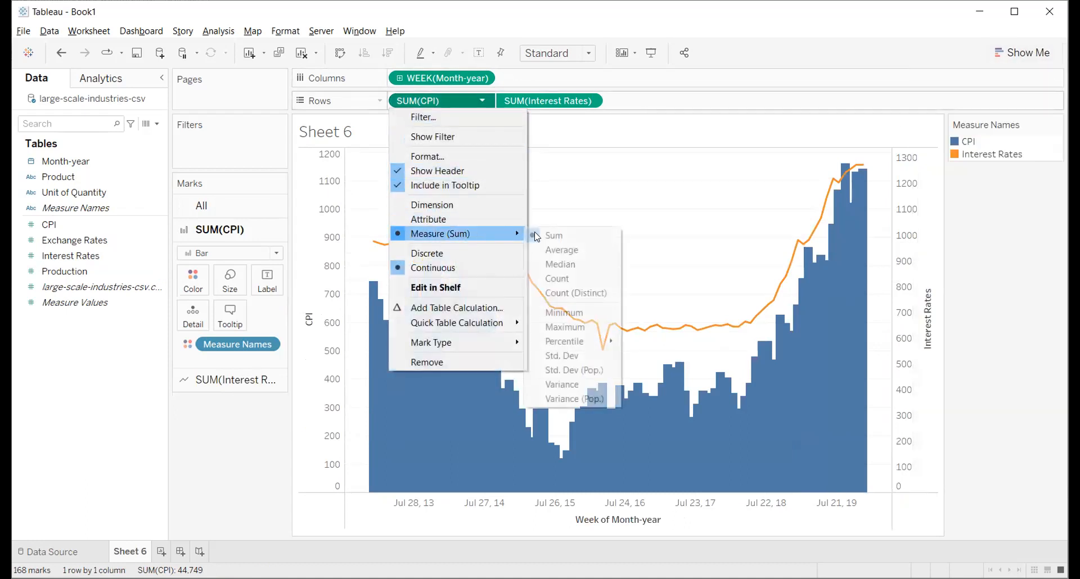
{"action": "left_click", "coordinate": [562, 250]}
{"action": "left_click", "coordinate": [589, 101]}
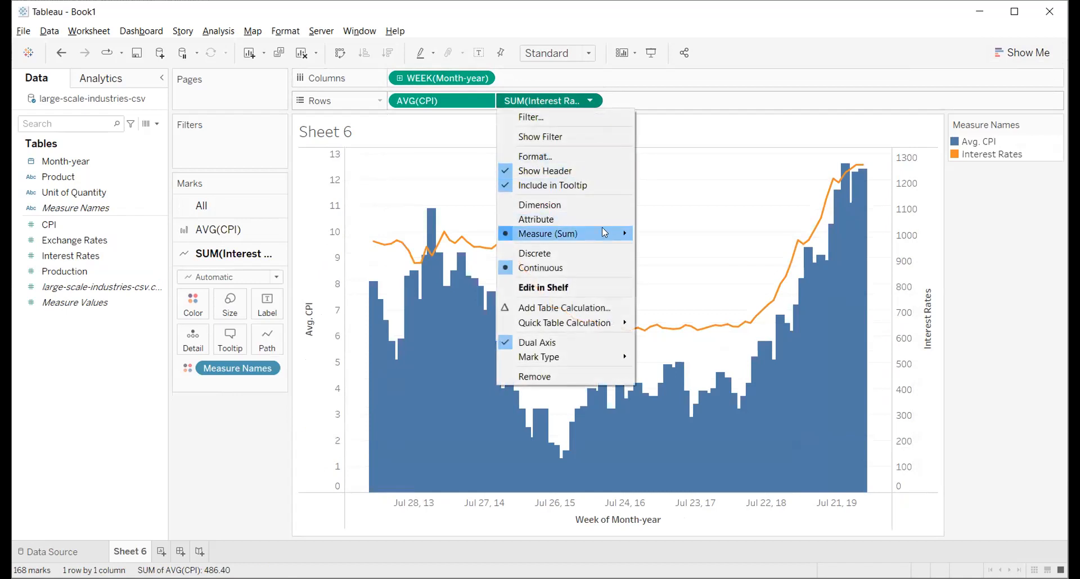
{"action": "mouse_move", "coordinate": [602, 233]}
{"action": "left_click", "coordinate": [684, 247]}
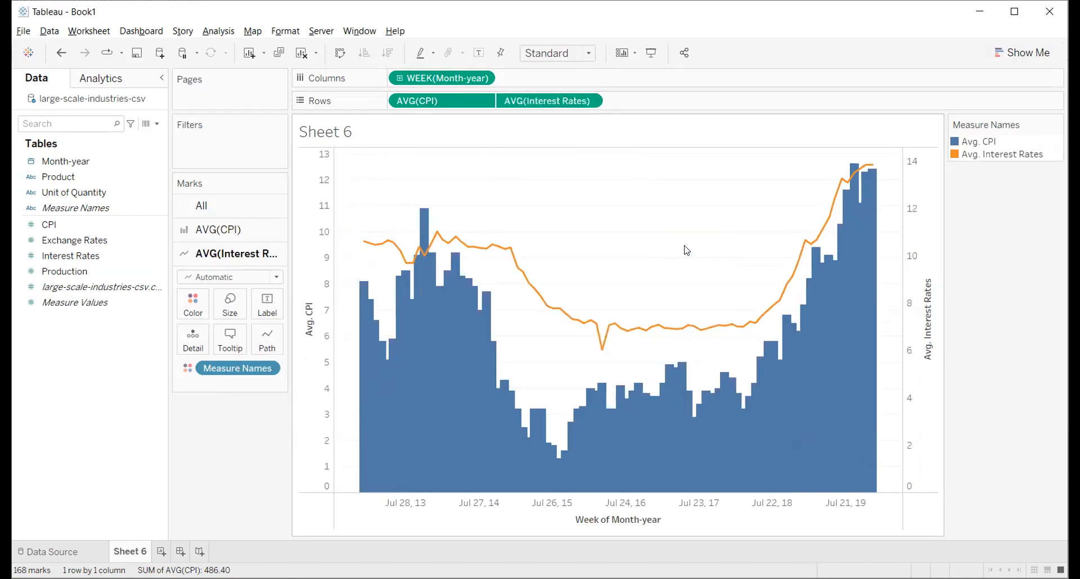
Step: Set the Month-year date in the columns to the continuous quarter level
{"action": "left_click", "coordinate": [482, 77]}
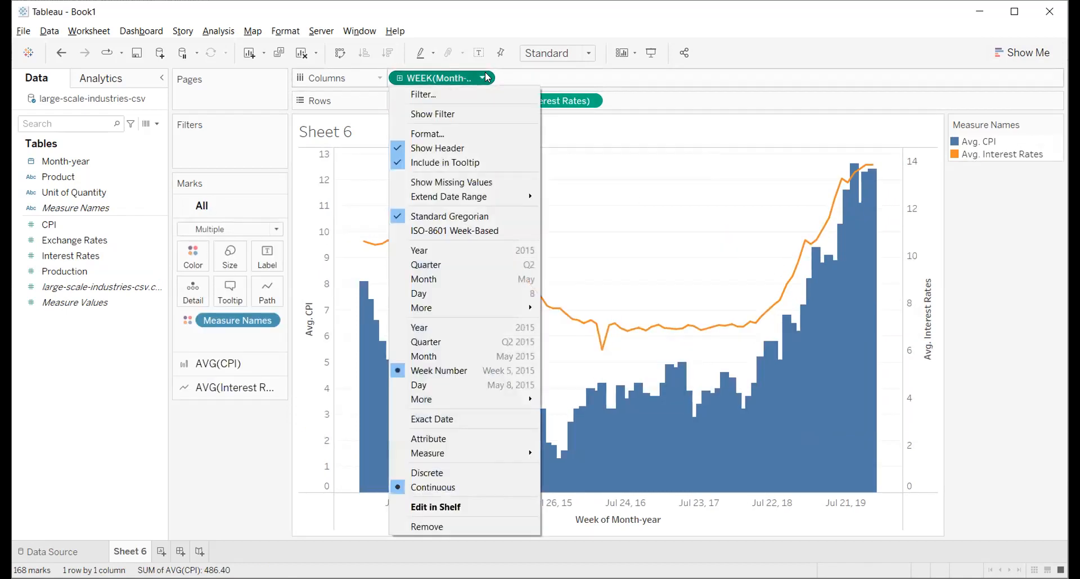
{"action": "left_click", "coordinate": [470, 342]}
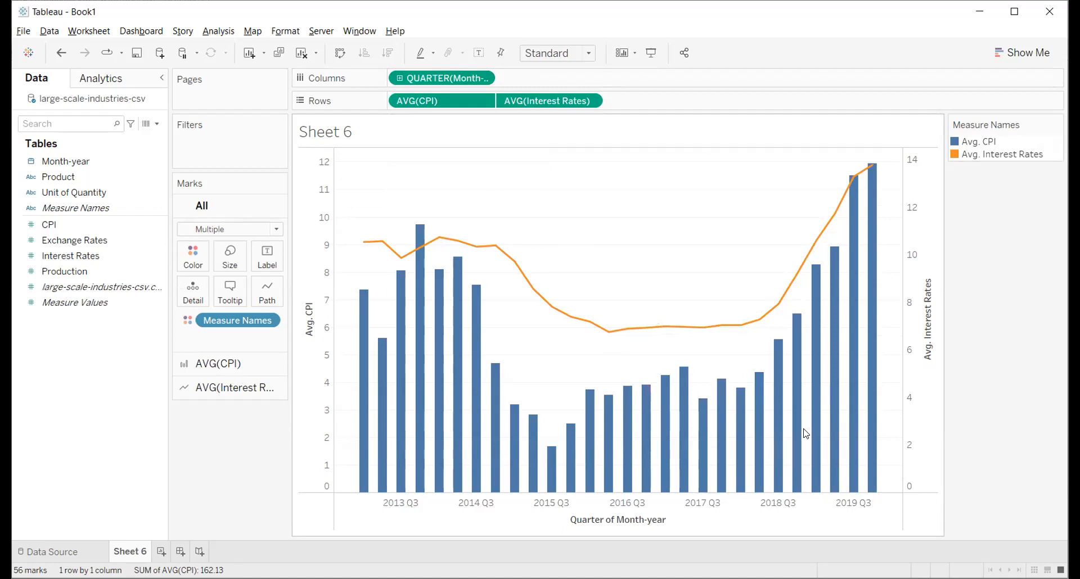
{"action": "left_click", "coordinate": [1012, 52]}
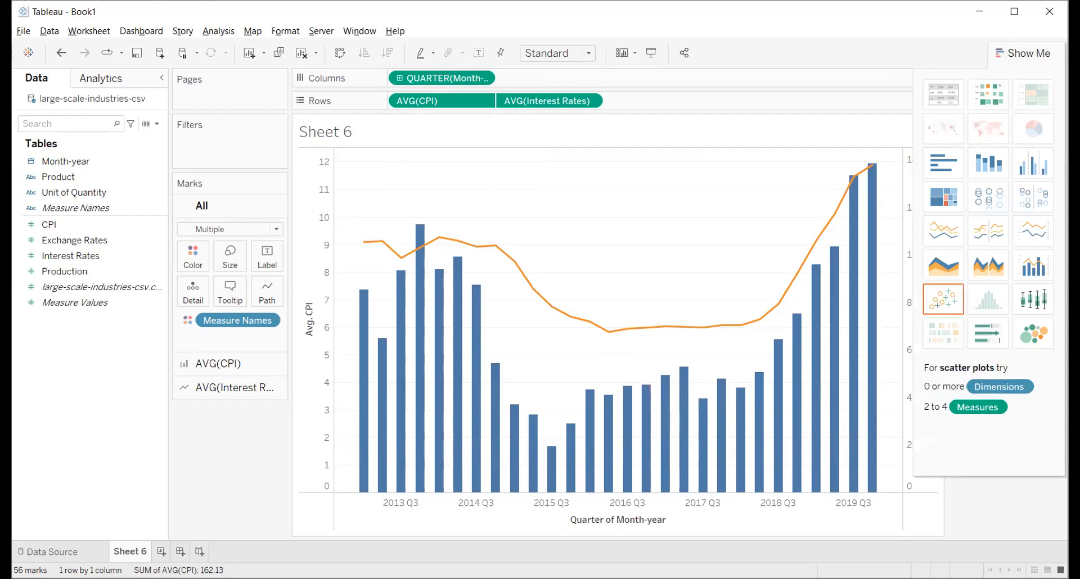
{"action": "key", "text": "alt+Tab"}
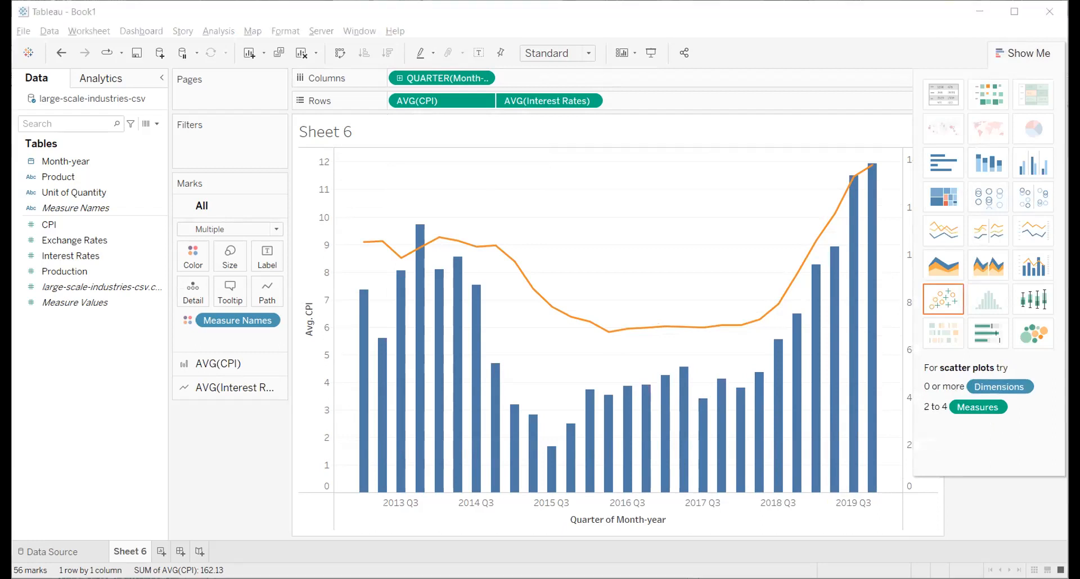
{"action": "left_click", "coordinate": [343, 313]}
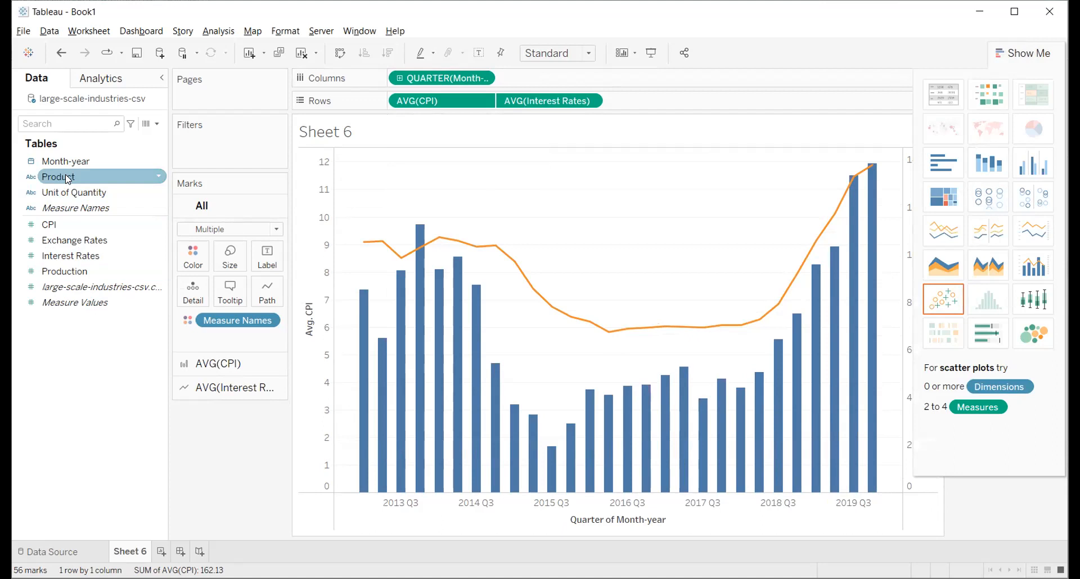
{"action": "mouse_move", "coordinate": [758, 397]}
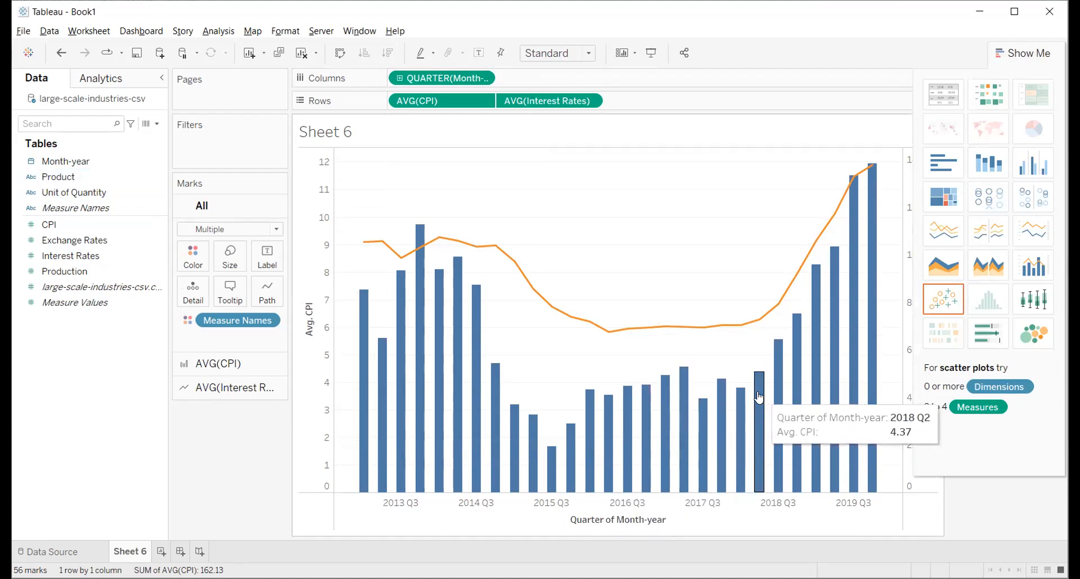
{"action": "mouse_move", "coordinate": [745, 444]}
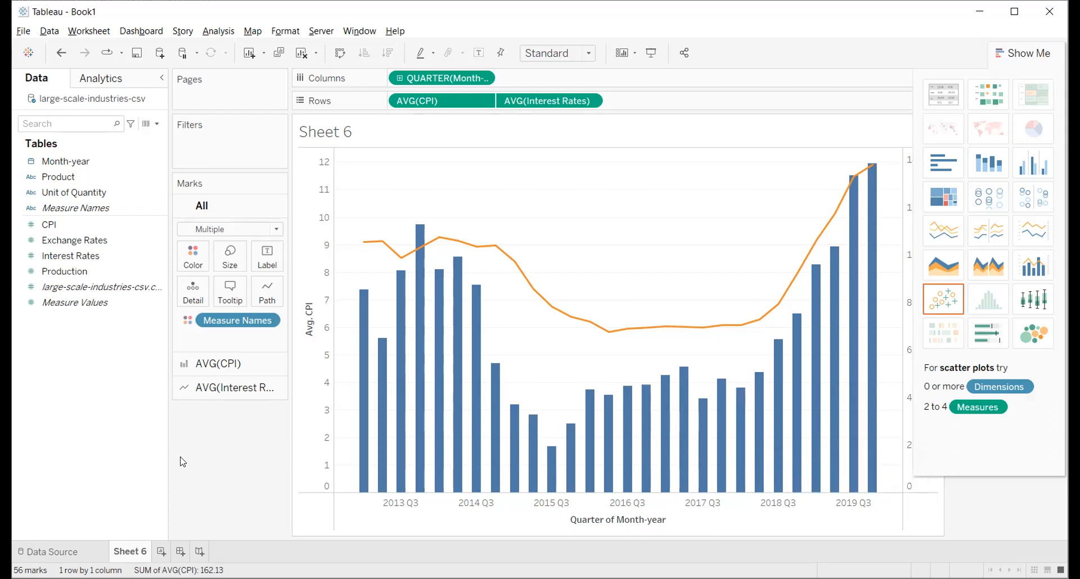
Step: Add a filter on Product and select Vegetable Ghee in its list of values
{"action": "left_click", "coordinate": [99, 173]}
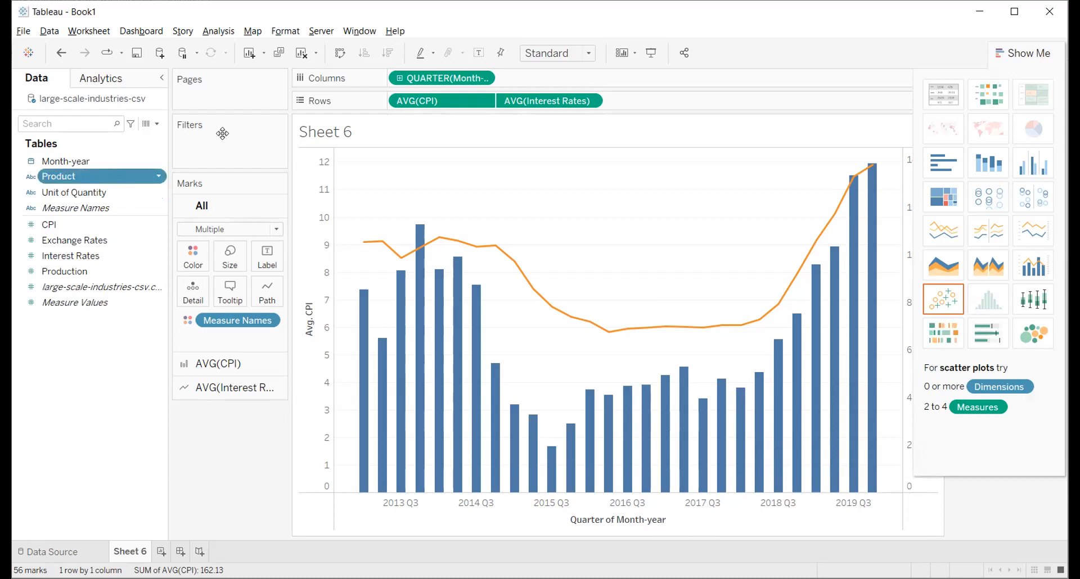
{"action": "left_click_drag", "start_coordinate": [97, 175], "coordinate": [218, 143]}
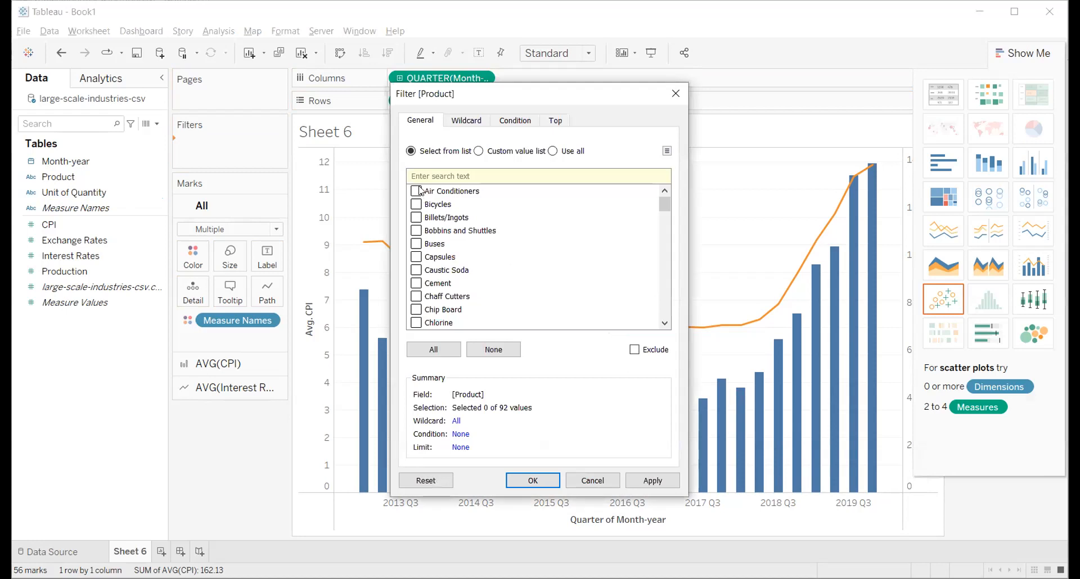
{"action": "scroll", "coordinate": [415, 283], "scroll_direction": "down", "scroll_amount": 20}
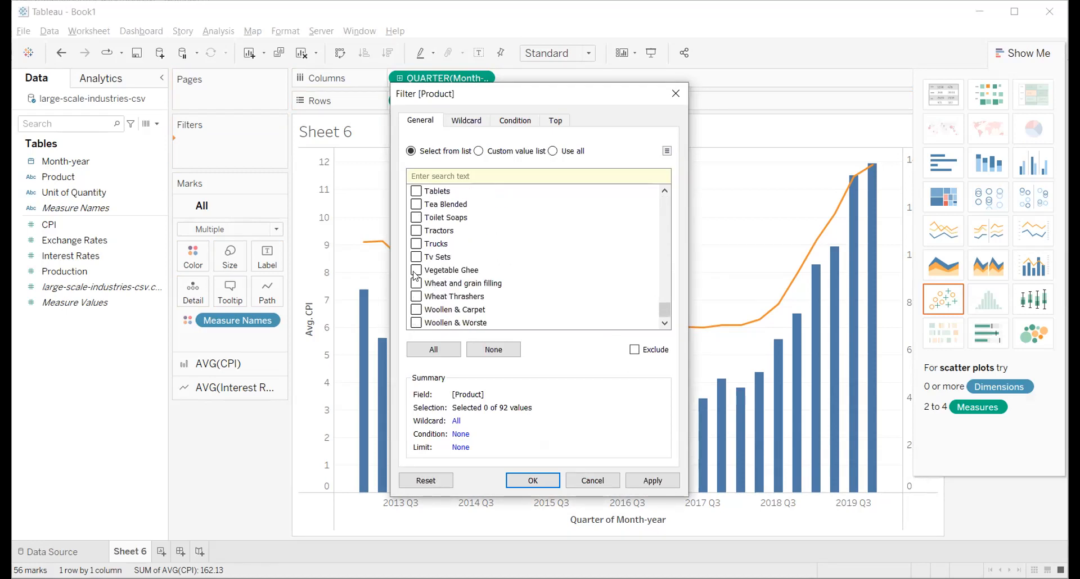
{"action": "left_click", "coordinate": [416, 270]}
{"action": "left_click", "coordinate": [417, 270]}
{"action": "left_click", "coordinate": [416, 283]}
{"action": "left_click", "coordinate": [416, 272]}
Step: Include Cigarettes in the Product filter's selection
{"action": "scroll", "coordinate": [460, 274], "scroll_direction": "up", "scroll_amount": 10}
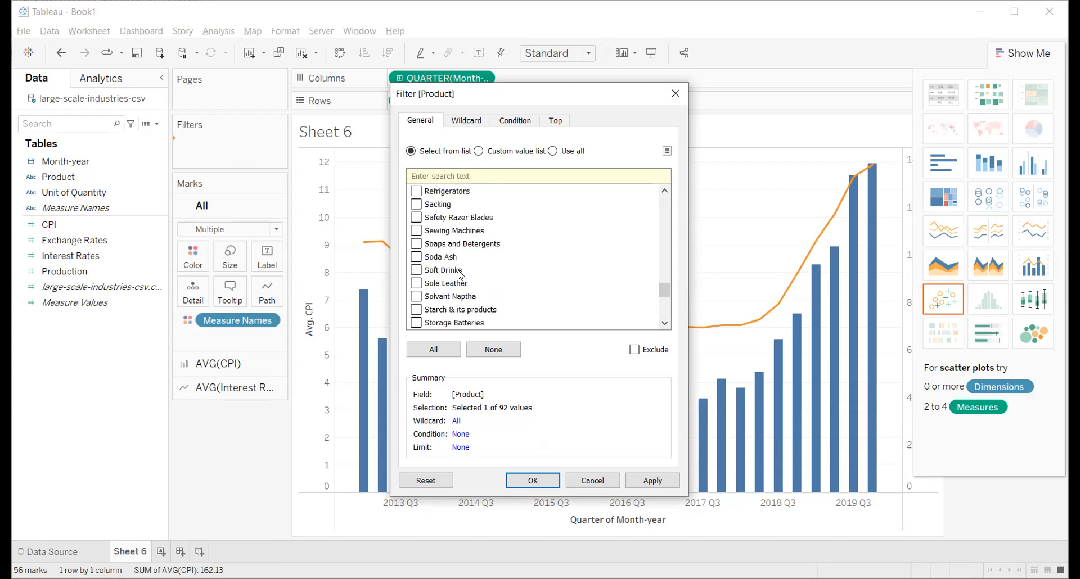
{"action": "scroll", "coordinate": [460, 274], "scroll_direction": "up", "scroll_amount": 7}
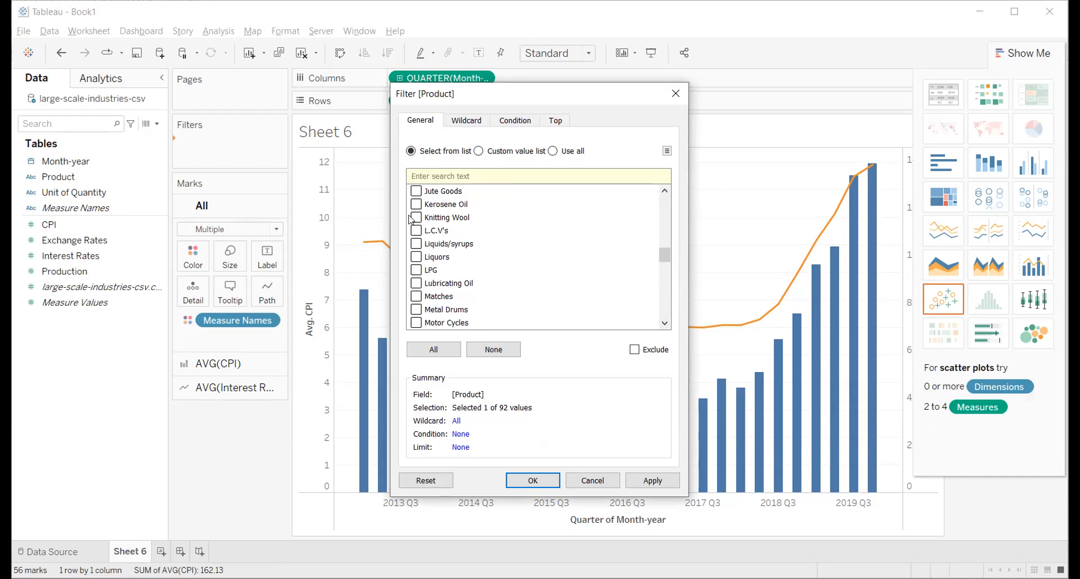
{"action": "scroll", "coordinate": [439, 220], "scroll_direction": "up", "scroll_amount": 3}
{"action": "scroll", "coordinate": [484, 250], "scroll_direction": "up", "scroll_amount": 10}
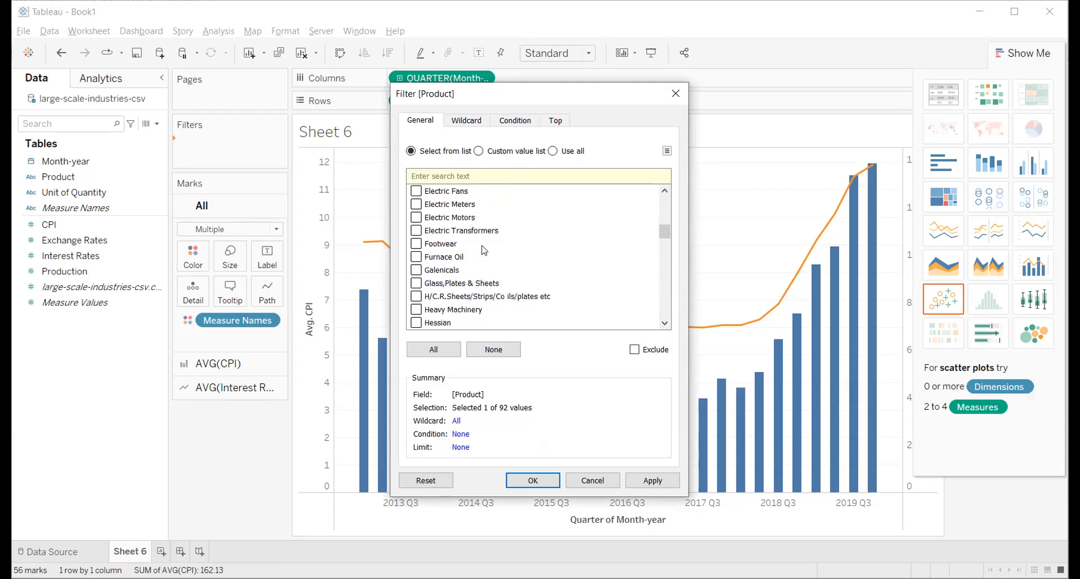
{"action": "left_click", "coordinate": [471, 257]}
{"action": "scroll", "coordinate": [471, 257], "scroll_direction": "down", "scroll_amount": 3}
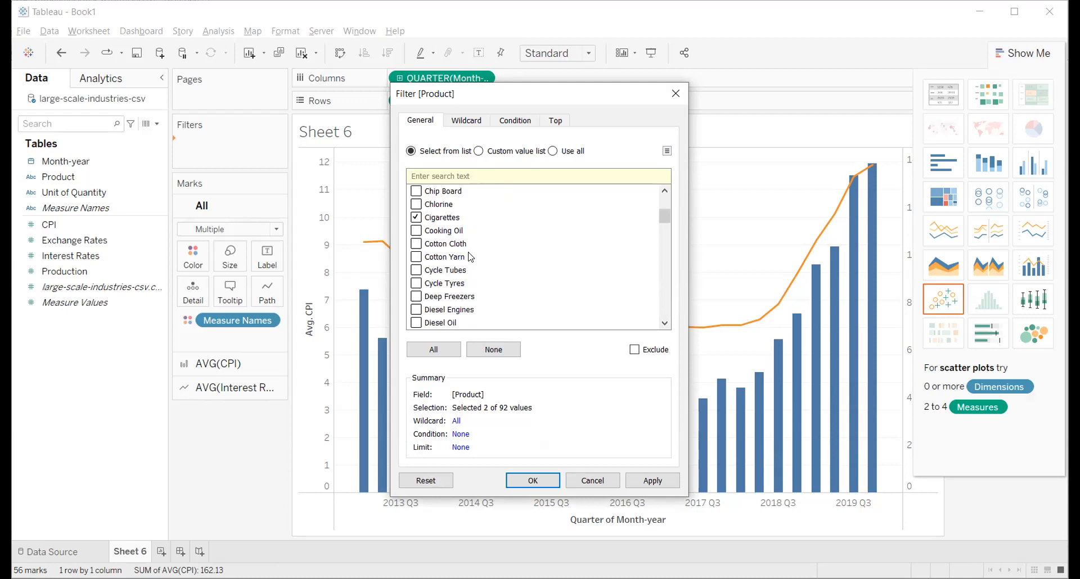
Step: Deselect Vegetable Ghee, select Sugar and Soft Drinks in the Product filter, and apply it
{"action": "scroll", "coordinate": [471, 257], "scroll_direction": "down", "scroll_amount": 20}
{"action": "left_click", "coordinate": [416, 271]}
{"action": "scroll", "coordinate": [417, 274], "scroll_direction": "up", "scroll_amount": 1}
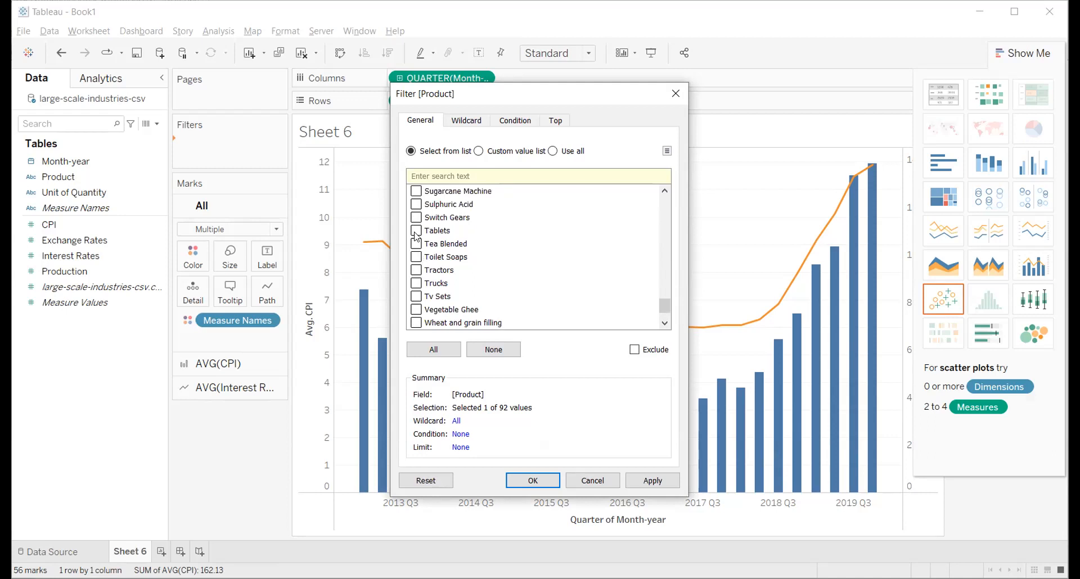
{"action": "scroll", "coordinate": [416, 236], "scroll_direction": "up", "scroll_amount": 1}
{"action": "scroll", "coordinate": [416, 236], "scroll_direction": "up", "scroll_amount": 1}
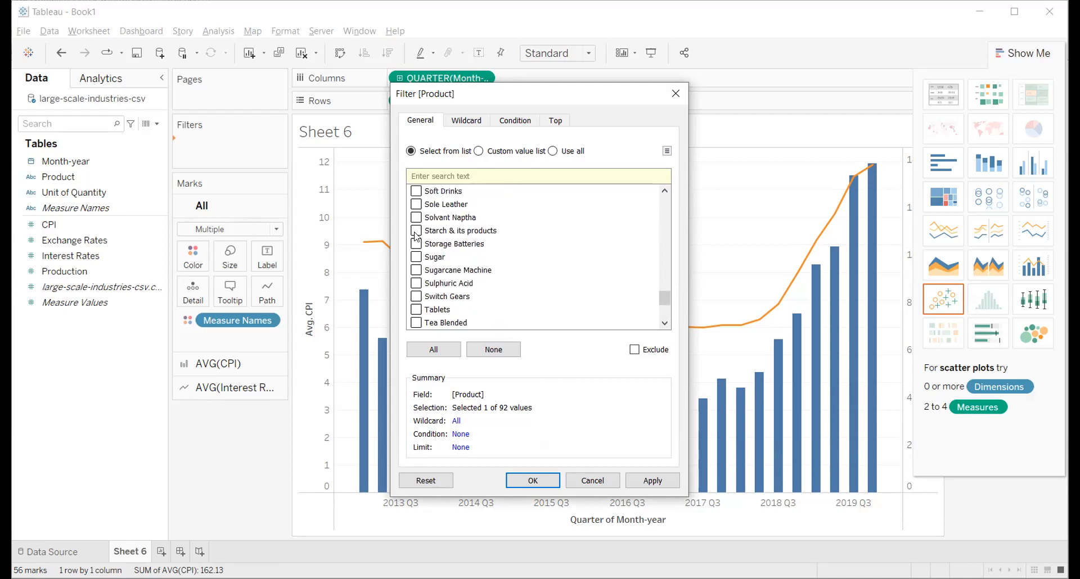
{"action": "left_click", "coordinate": [422, 259]}
{"action": "scroll", "coordinate": [534, 269], "scroll_direction": "up", "scroll_amount": 1}
{"action": "left_click", "coordinate": [416, 230]}
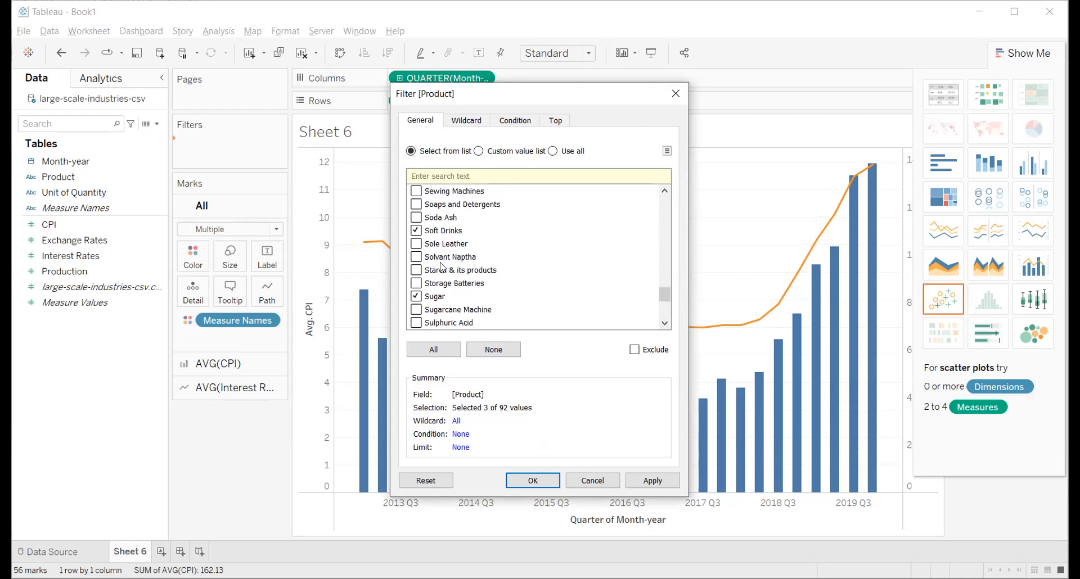
{"action": "left_click", "coordinate": [649, 481]}
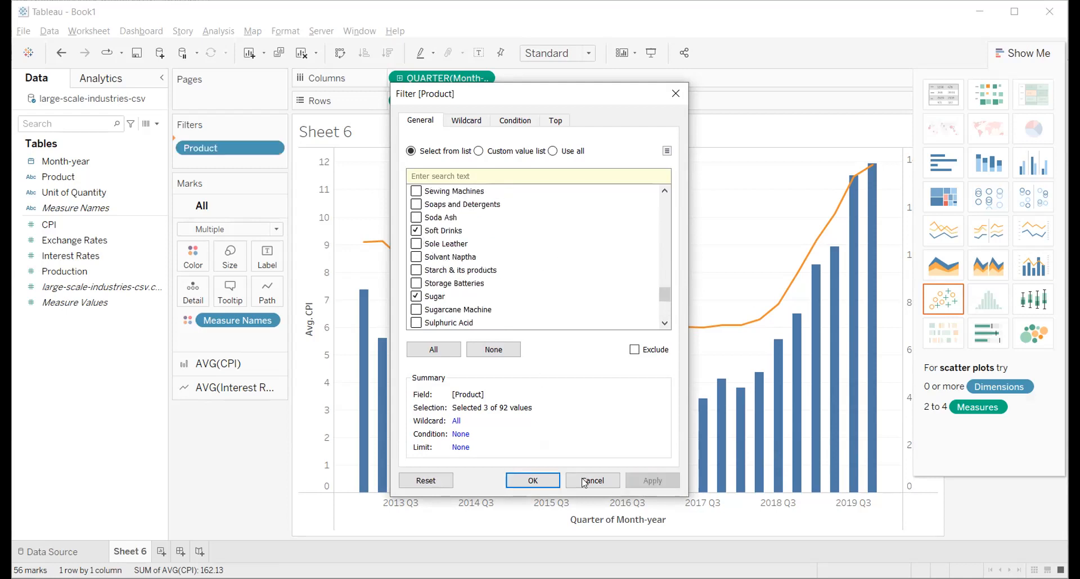
{"action": "left_click", "coordinate": [534, 480]}
Step: Add Product to the columns ahead of the Month-year quarter and close the chart type suggestions
{"action": "left_click_drag", "start_coordinate": [103, 174], "coordinate": [536, 84]}
{"action": "left_click", "coordinate": [1010, 56]}
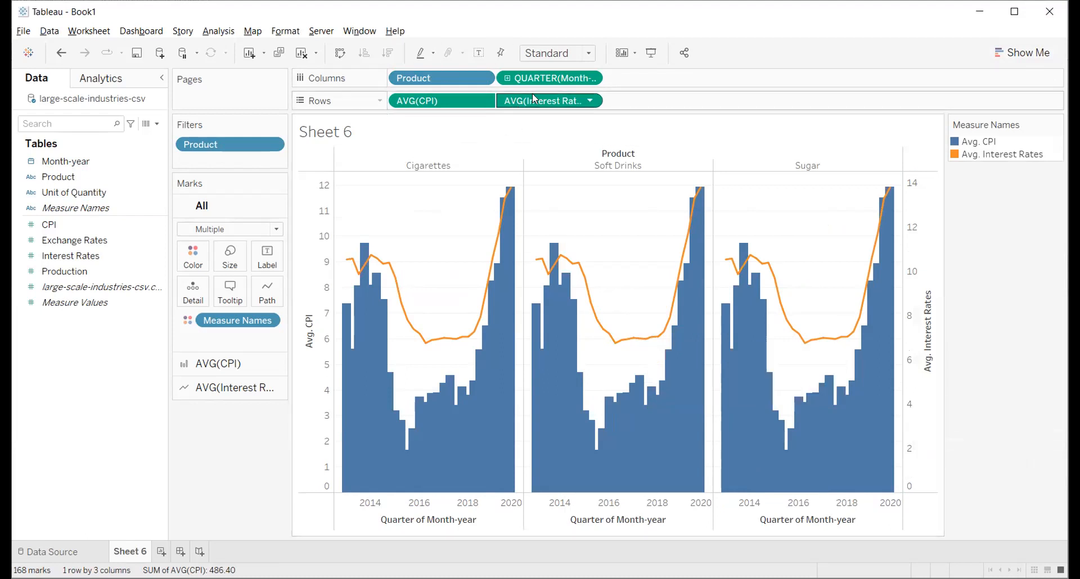
Step: Remove average CPI from the rows, keeping average Interest Rates
{"action": "left_click", "coordinate": [589, 102]}
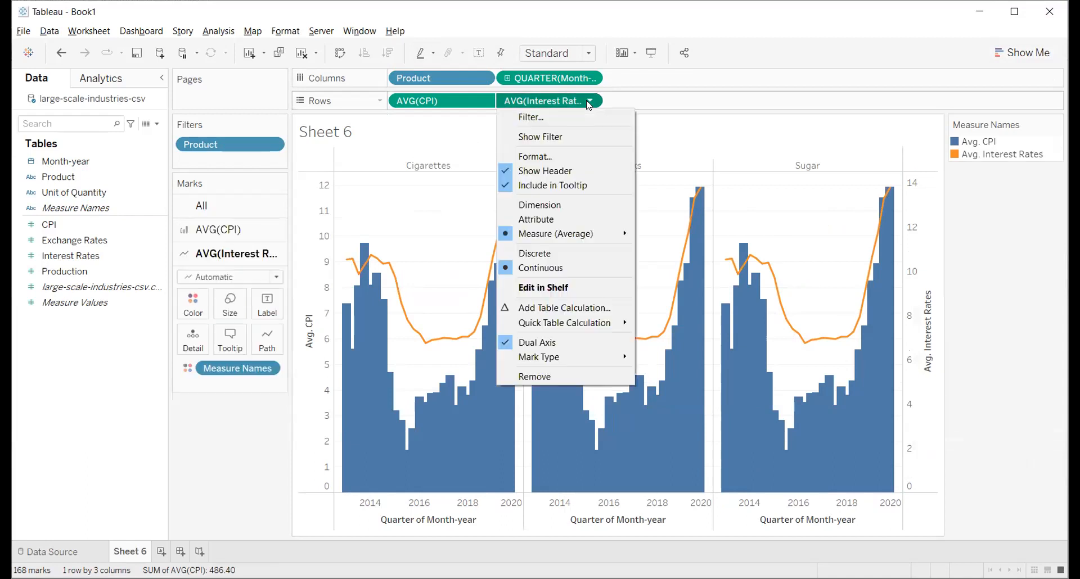
{"action": "left_click", "coordinate": [464, 101]}
{"action": "left_click", "coordinate": [482, 101]}
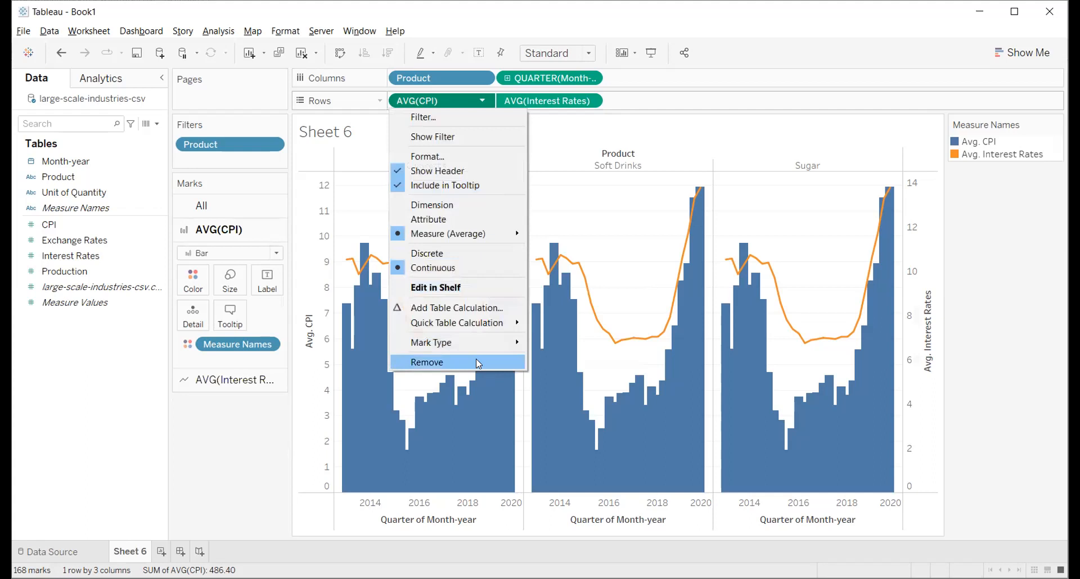
{"action": "left_click", "coordinate": [476, 359]}
Step: Add Production to the rows after Interest Rates and set its aggregation to Average
{"action": "left_click", "coordinate": [87, 209]}
{"action": "left_click", "coordinate": [80, 279]}
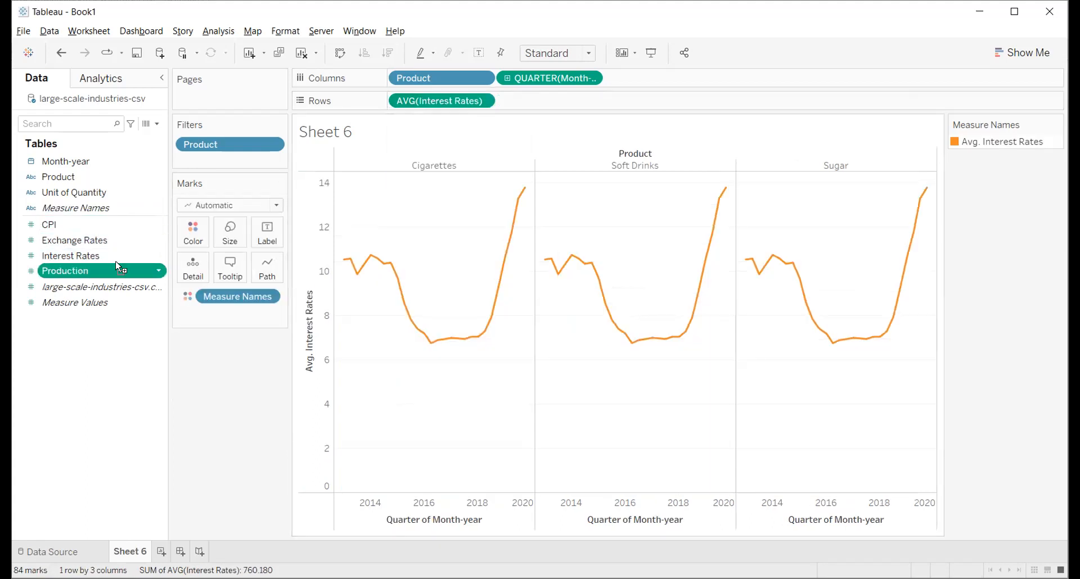
{"action": "left_click_drag", "start_coordinate": [559, 115], "coordinate": [540, 102]}
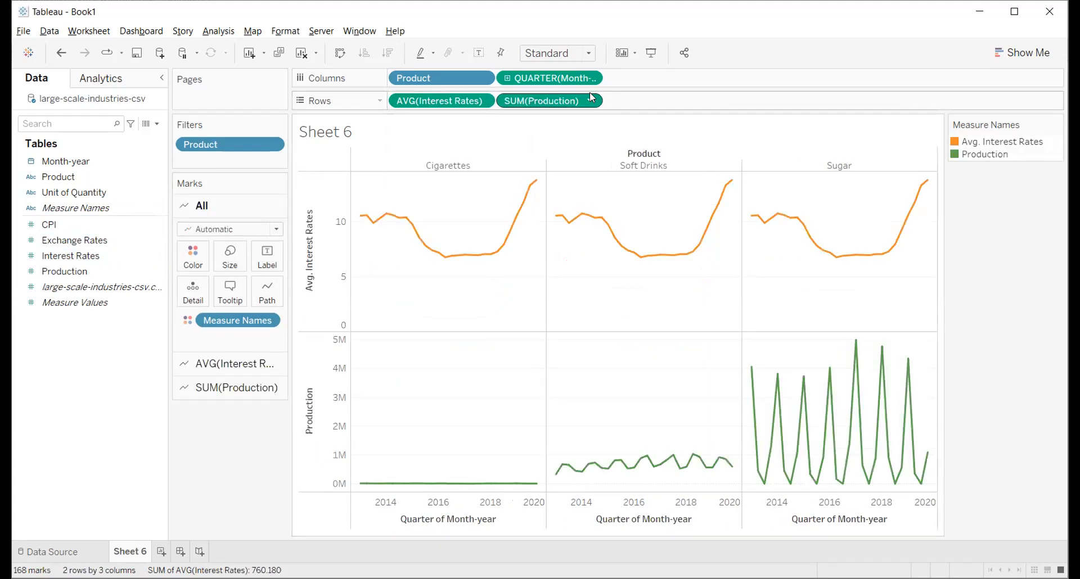
{"action": "left_click", "coordinate": [590, 102]}
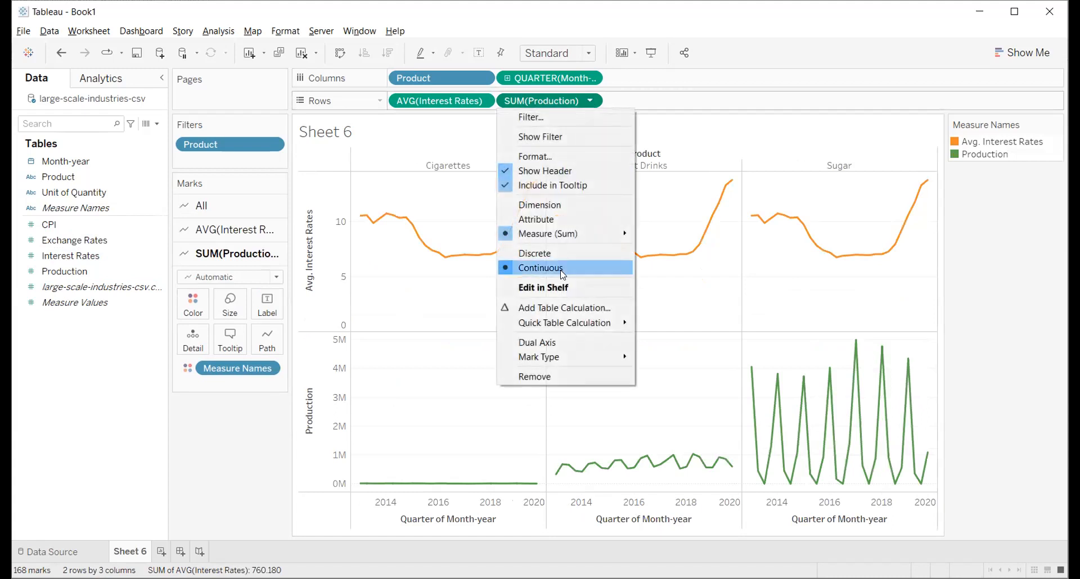
{"action": "mouse_move", "coordinate": [619, 234]}
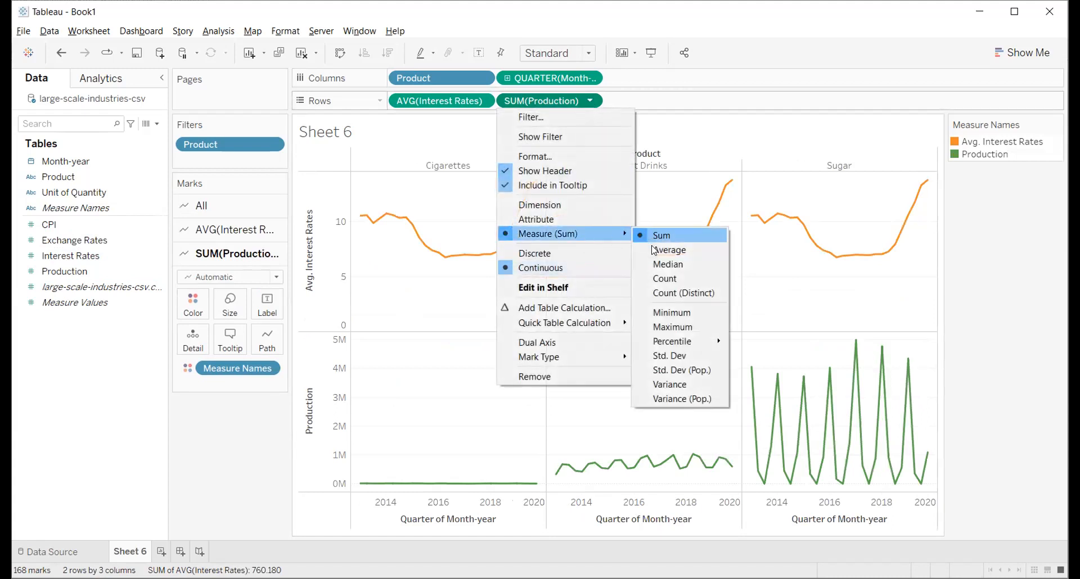
{"action": "left_click", "coordinate": [654, 248]}
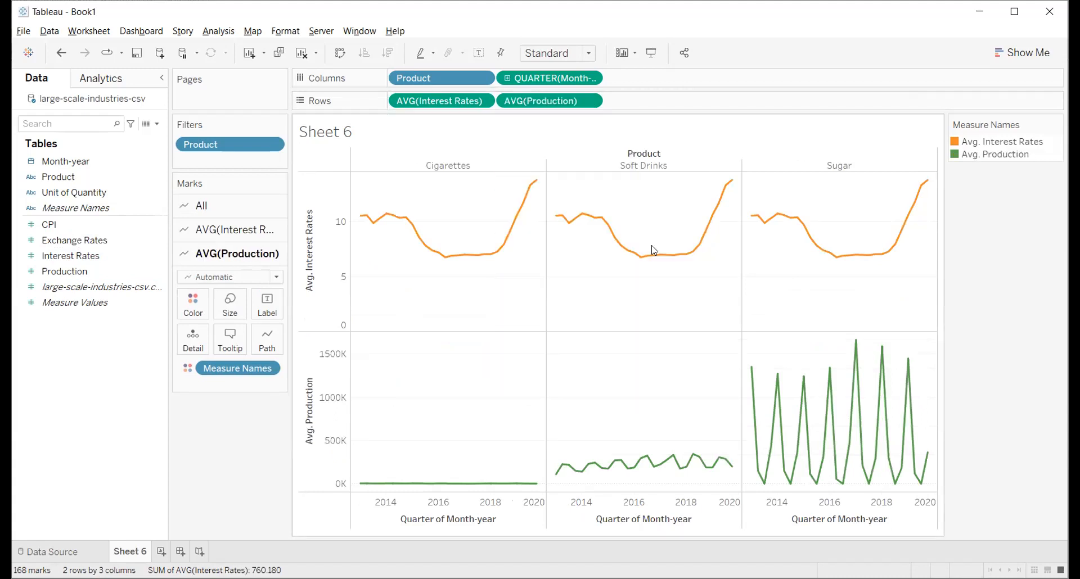
Step: Clear the worksheet and add CPI and Production to the rows, in that order
{"action": "left_click", "coordinate": [302, 53]}
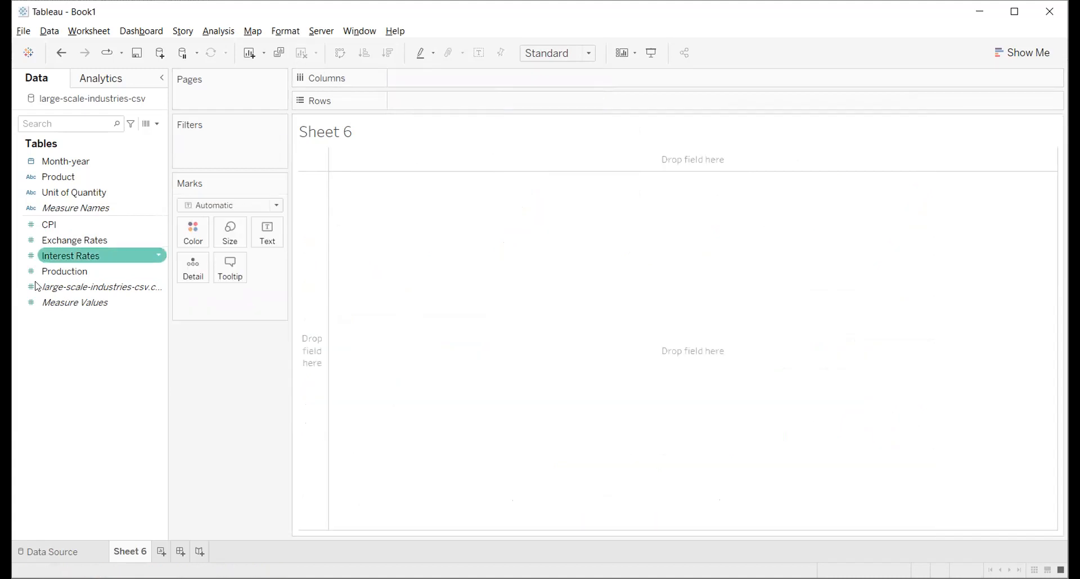
{"action": "left_click", "coordinate": [72, 224]}
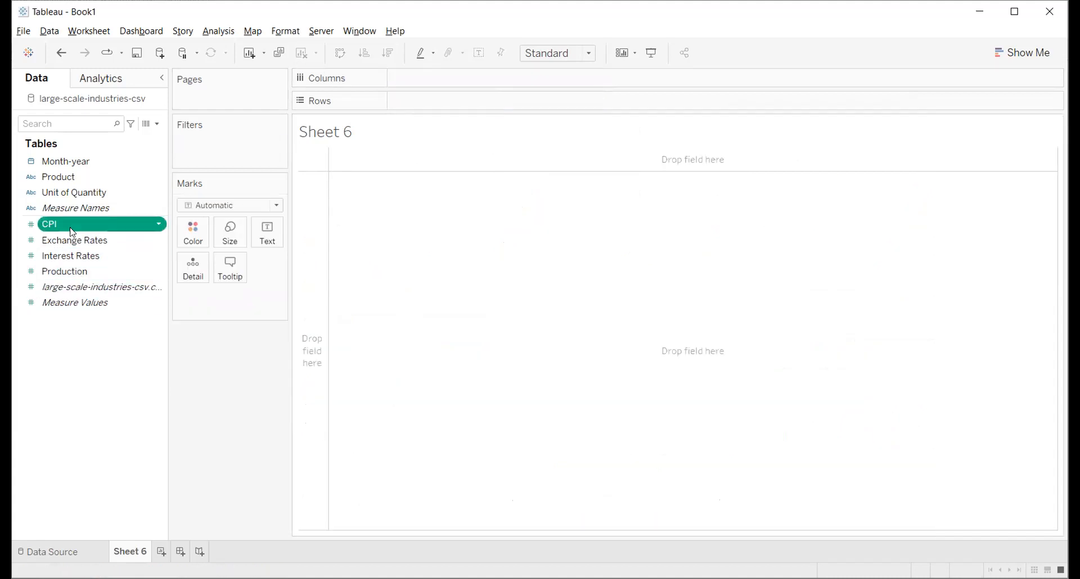
{"action": "double_click", "coordinate": [85, 268]}
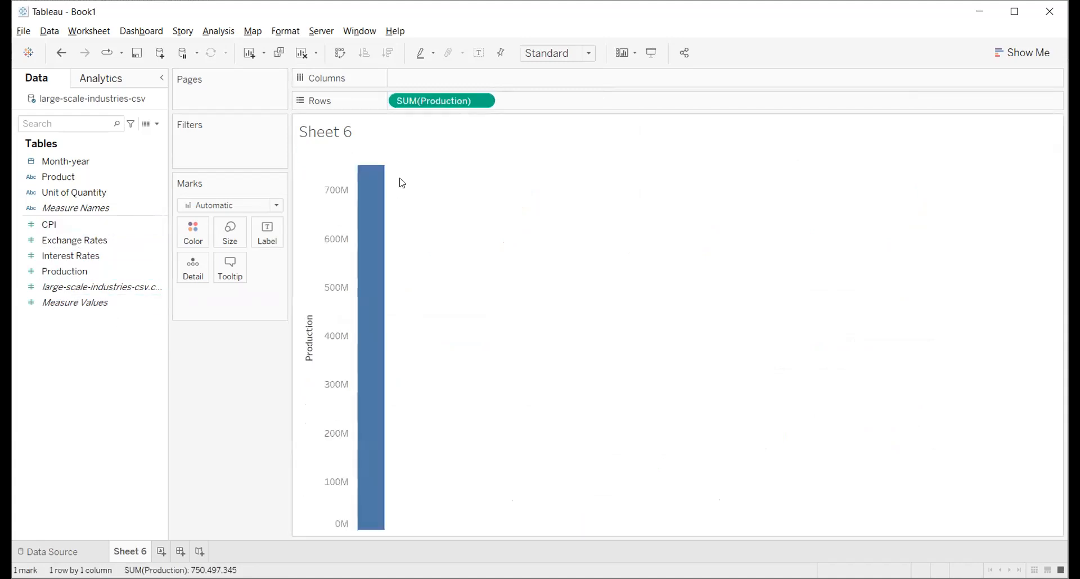
{"action": "key", "text": "ctrl+z"}
{"action": "double_click", "coordinate": [110, 226]}
{"action": "double_click", "coordinate": [91, 269]}
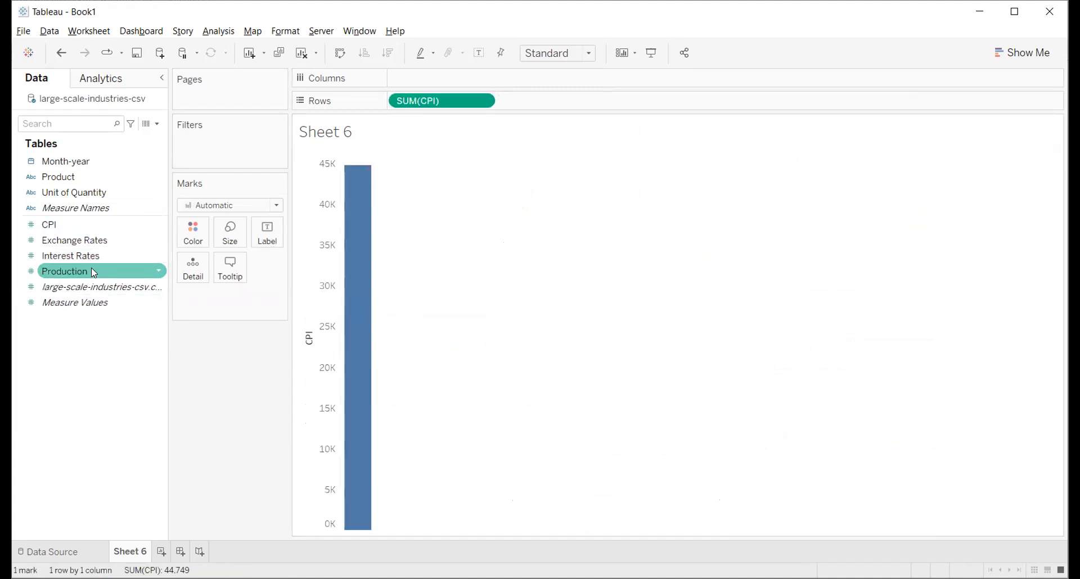
Step: Add Month-year to the CPI and Production view, display it as a dual combination chart and close the chart suggestions
{"action": "left_click", "coordinate": [99, 159]}
{"action": "double_click", "coordinate": [96, 153]}
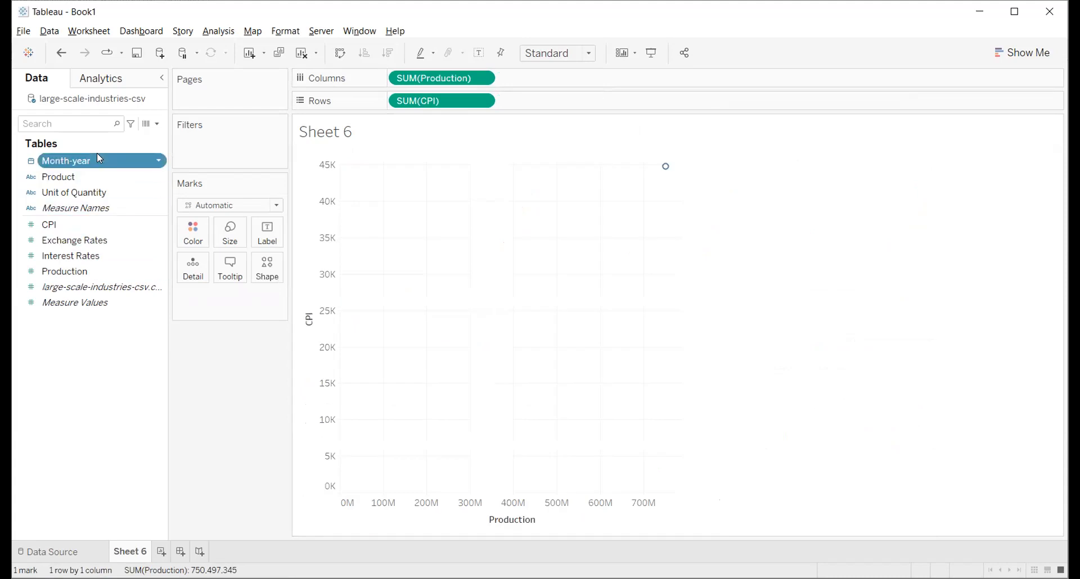
{"action": "left_click_drag", "start_coordinate": [570, 84], "coordinate": [574, 105]}
{"action": "left_click", "coordinate": [1012, 53]}
{"action": "left_click", "coordinate": [1038, 275]}
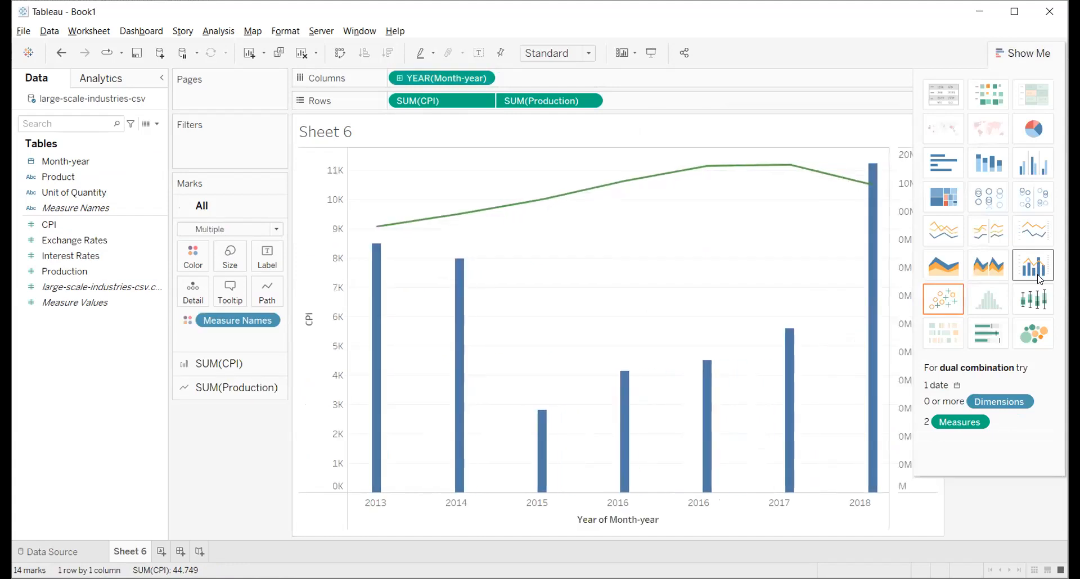
{"action": "left_click", "coordinate": [1036, 52]}
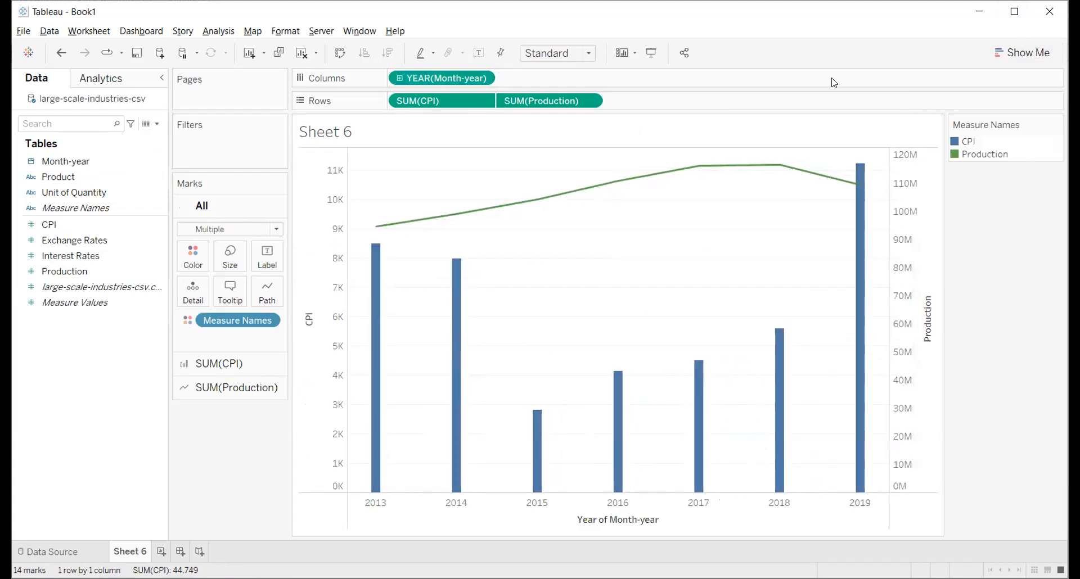
Step: Set the aggregation of both Production and CPI in the rows to Average
{"action": "left_click", "coordinate": [589, 101]}
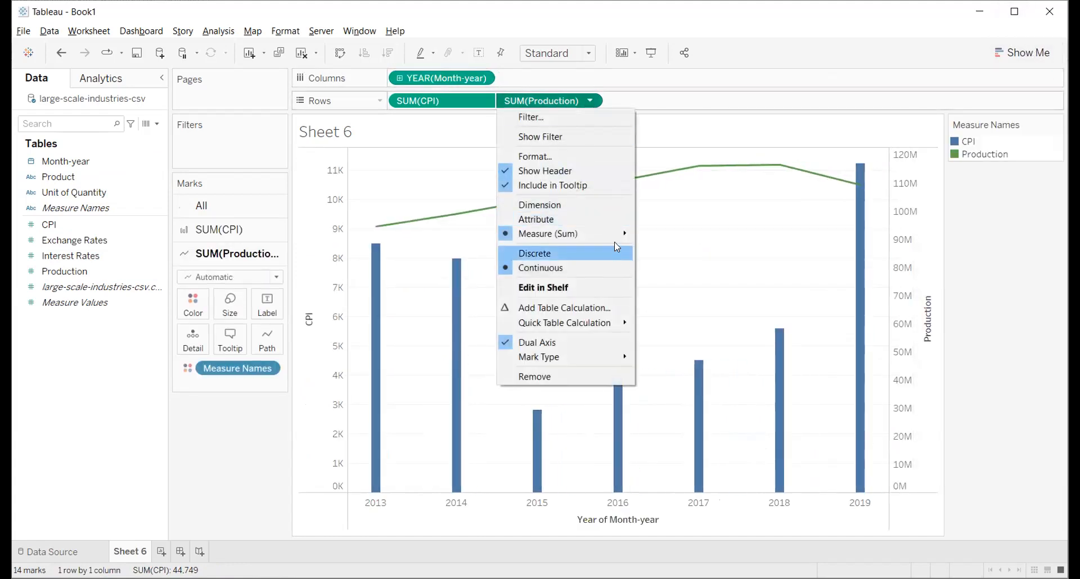
{"action": "mouse_move", "coordinate": [614, 234]}
{"action": "left_click", "coordinate": [687, 254]}
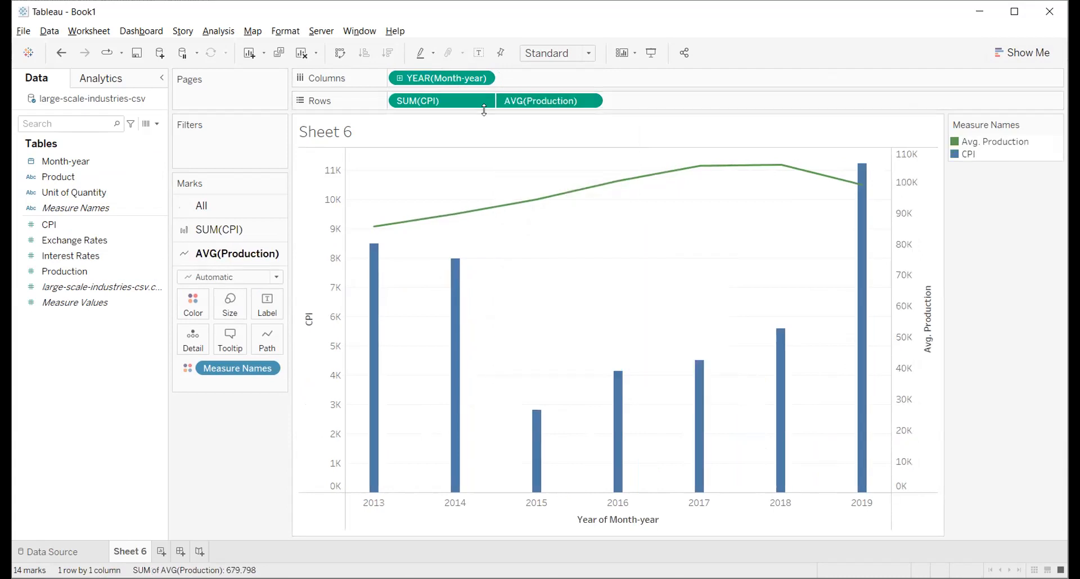
{"action": "left_click", "coordinate": [482, 101]}
{"action": "mouse_move", "coordinate": [485, 229]}
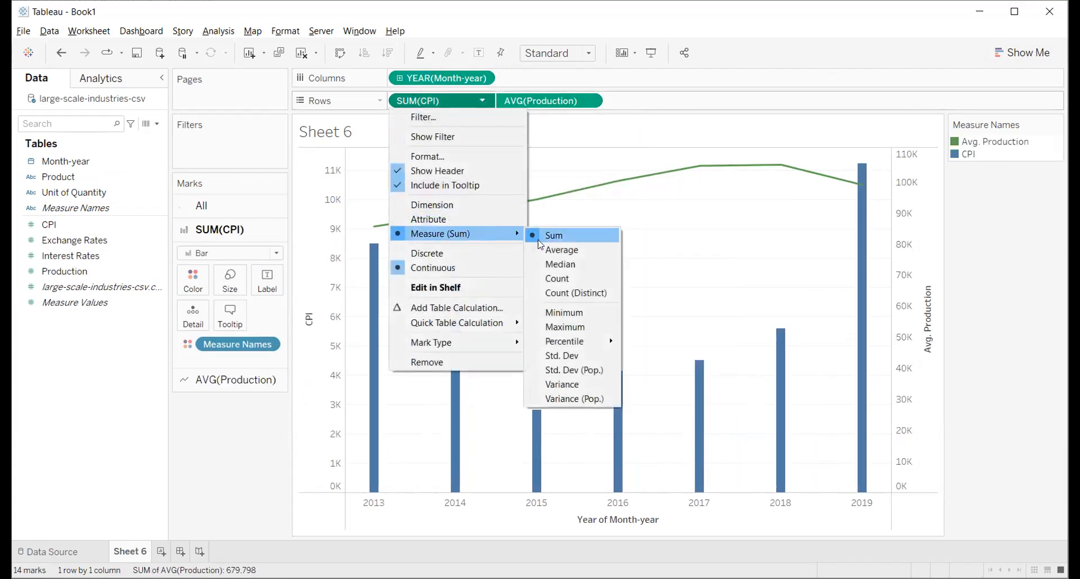
{"action": "left_click", "coordinate": [548, 246]}
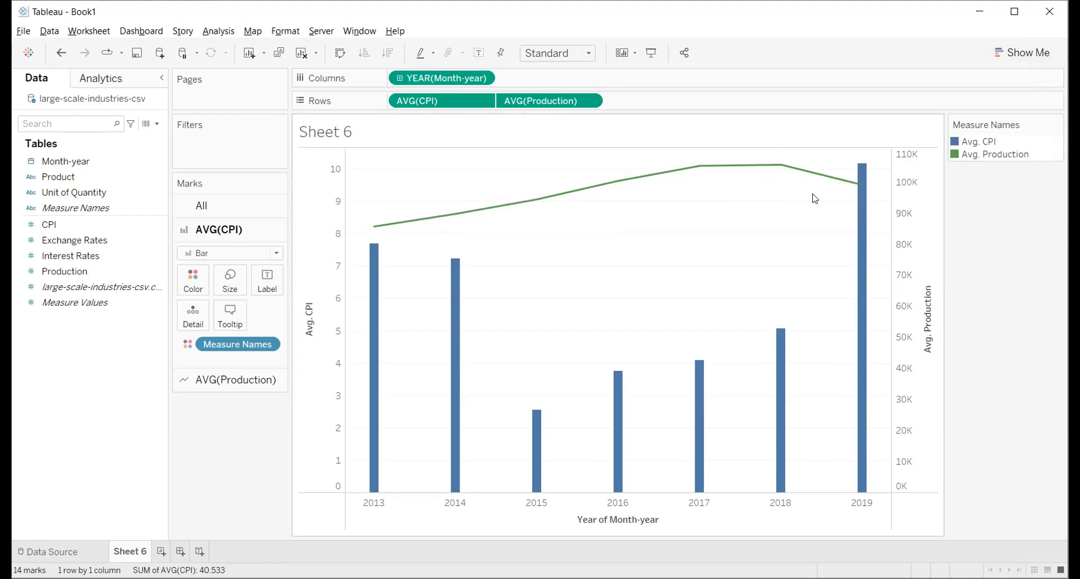
Step: Filter the chart by Product to keep only Cigarettes, Liquors and Soft Drinks
{"action": "mouse_move", "coordinate": [821, 182]}
{"action": "left_click_drag", "start_coordinate": [68, 181], "coordinate": [206, 149]}
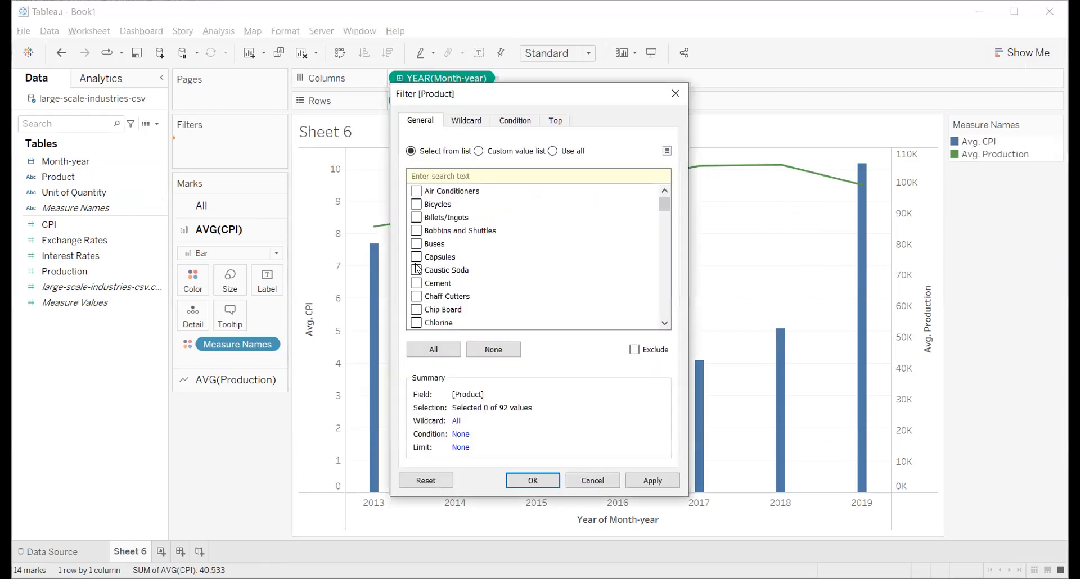
{"action": "scroll", "coordinate": [421, 274], "scroll_direction": "down", "scroll_amount": 1}
{"action": "left_click", "coordinate": [416, 297]}
{"action": "scroll", "coordinate": [416, 300], "scroll_direction": "down", "scroll_amount": 3}
{"action": "scroll", "coordinate": [417, 320], "scroll_direction": "down", "scroll_amount": 1}
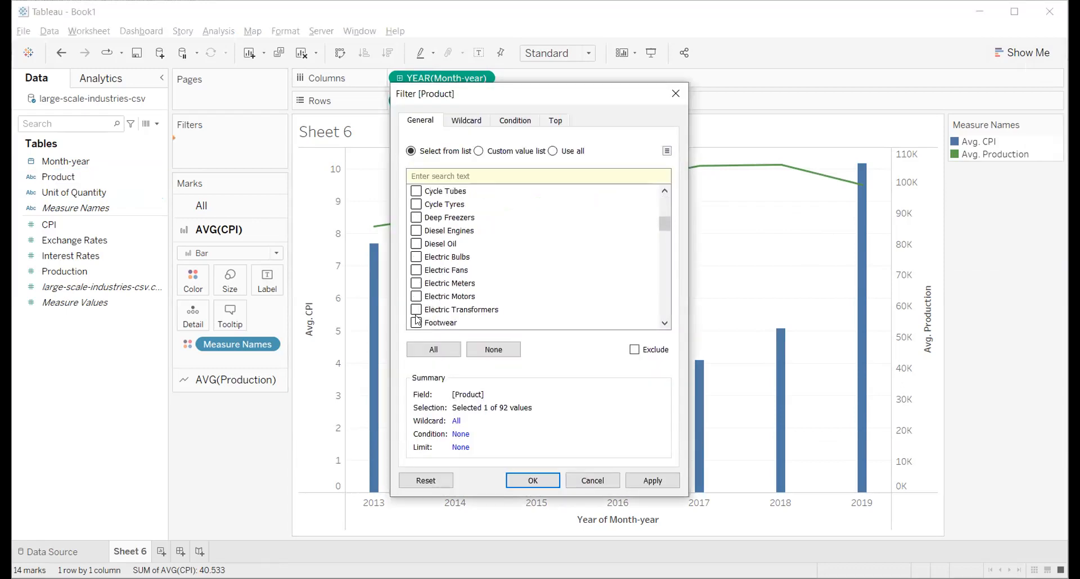
{"action": "scroll", "coordinate": [417, 320], "scroll_direction": "down", "scroll_amount": 3}
{"action": "scroll", "coordinate": [417, 321], "scroll_direction": "down", "scroll_amount": 4}
{"action": "left_click", "coordinate": [416, 296]}
{"action": "scroll", "coordinate": [454, 286], "scroll_direction": "down", "scroll_amount": 3}
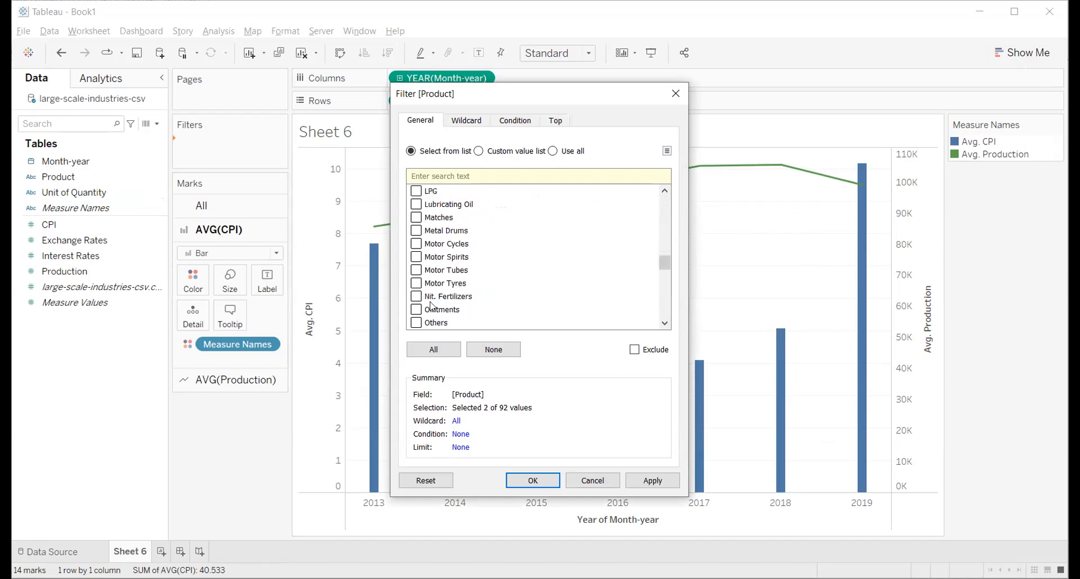
{"action": "scroll", "coordinate": [452, 306], "scroll_direction": "down", "scroll_amount": 2}
{"action": "scroll", "coordinate": [452, 306], "scroll_direction": "down", "scroll_amount": 3}
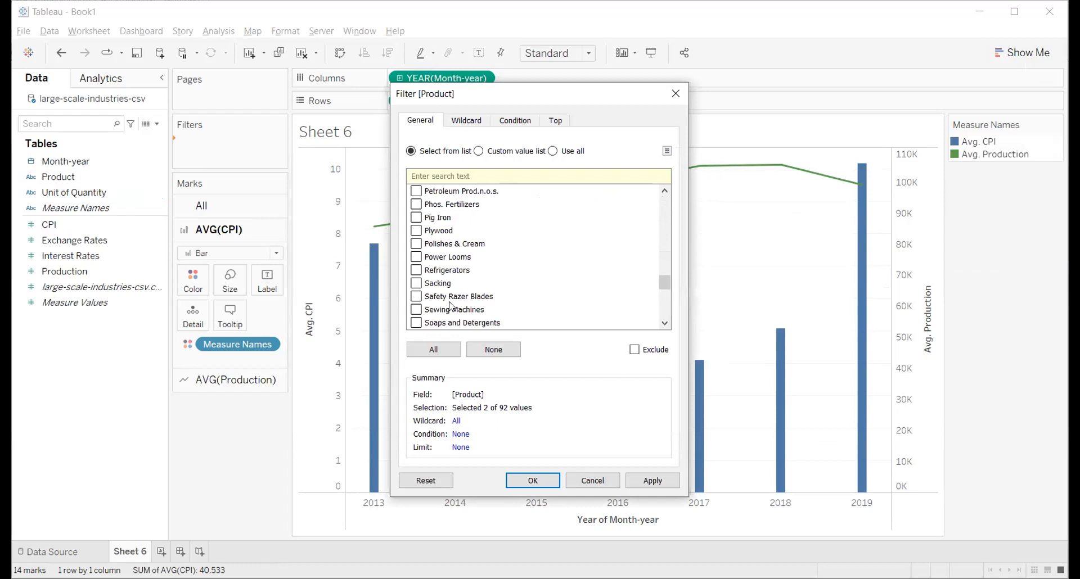
{"action": "scroll", "coordinate": [425, 314], "scroll_direction": "down", "scroll_amount": 2}
{"action": "left_click", "coordinate": [417, 270]}
{"action": "left_click", "coordinate": [651, 481]}
{"action": "left_click", "coordinate": [524, 480]}
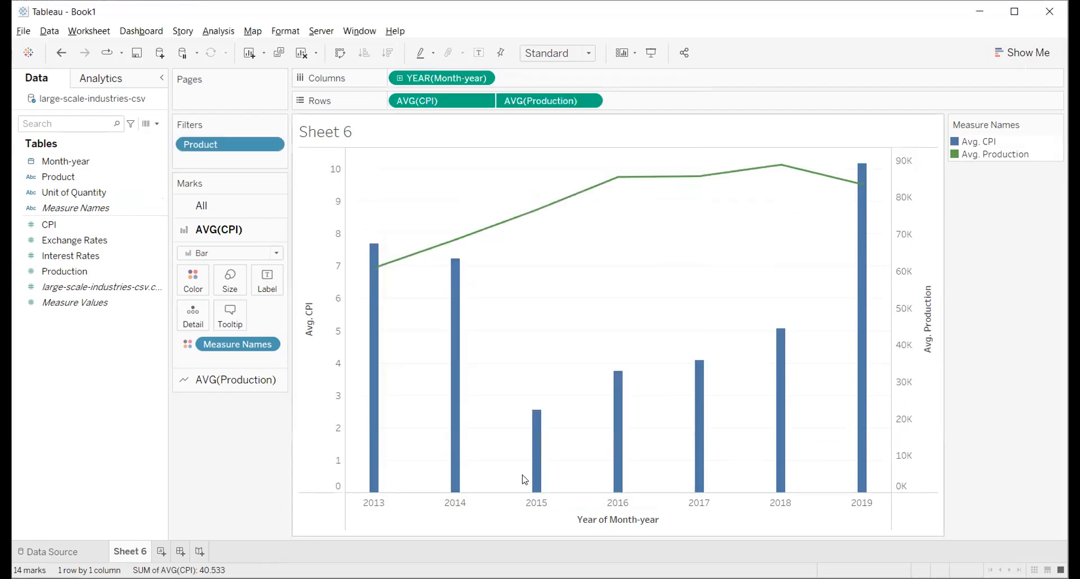
Step: Add Product to the columns ahead of the Month-year year and inspect the production lines of each product
{"action": "left_click", "coordinate": [55, 179]}
{"action": "left_click_drag", "start_coordinate": [56, 182], "coordinate": [543, 85]}
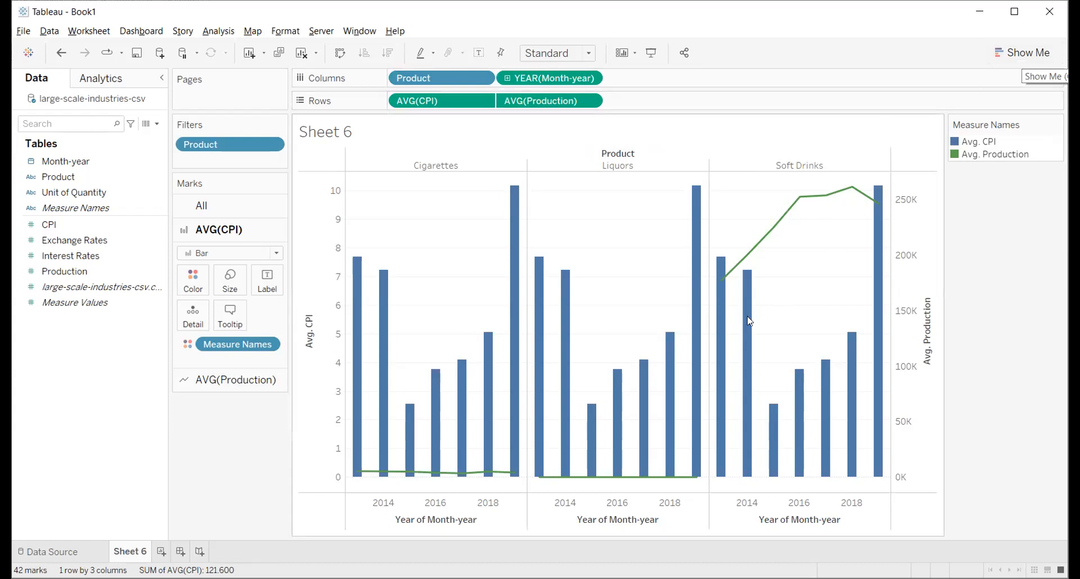
{"action": "mouse_move", "coordinate": [472, 476]}
{"action": "mouse_move", "coordinate": [423, 474]}
{"action": "mouse_move", "coordinate": [636, 477]}
{"action": "mouse_move", "coordinate": [776, 221]}
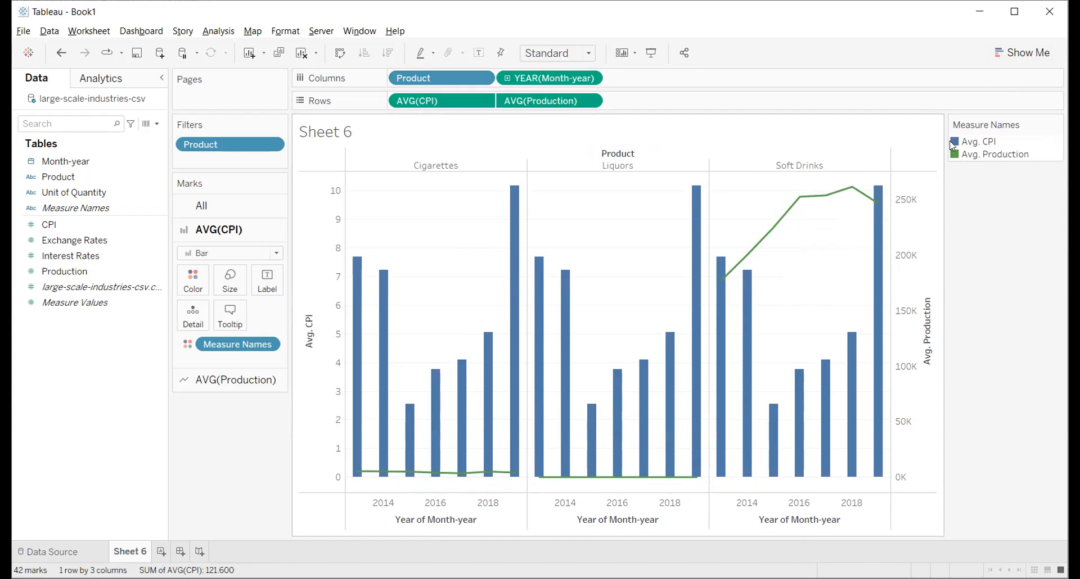
{"action": "mouse_move", "coordinate": [758, 246]}
Step: Clear the worksheet and open the chart type suggestions to look at the bullet graph option
{"action": "left_click", "coordinate": [302, 54]}
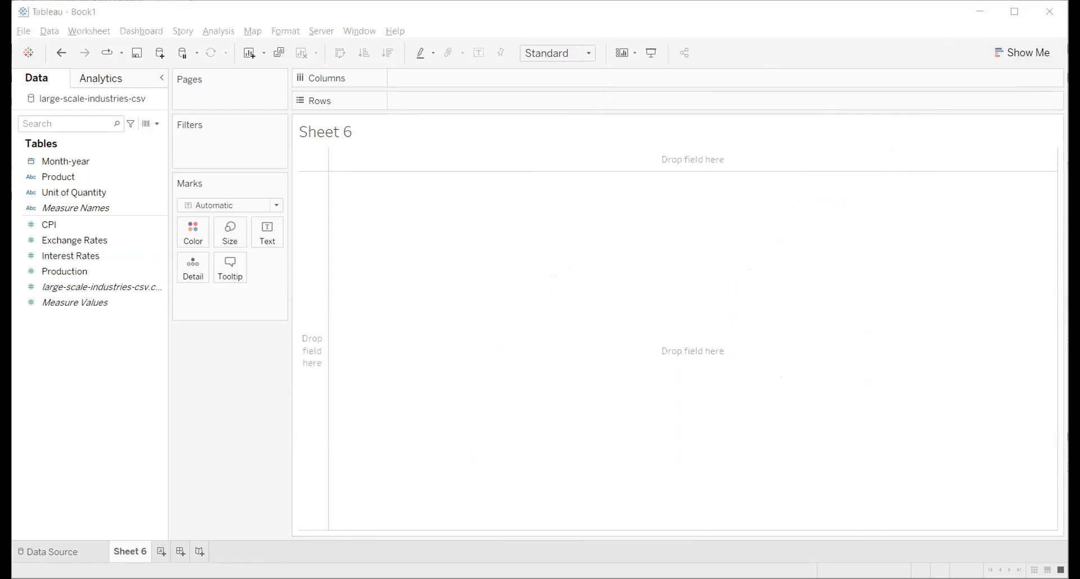
{"action": "left_click", "coordinate": [1028, 52]}
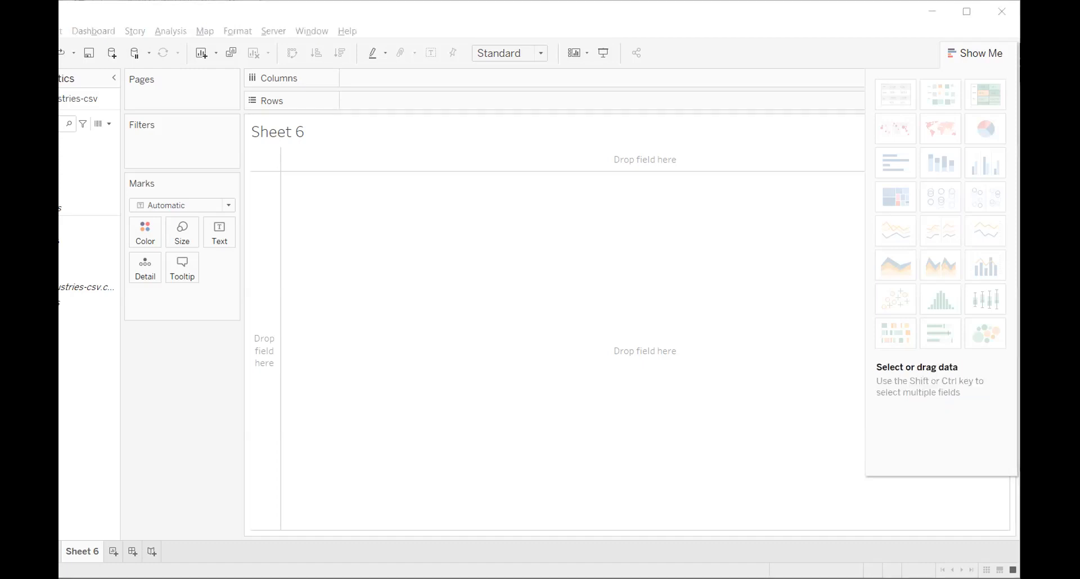
{"action": "left_click", "coordinate": [678, 540]}
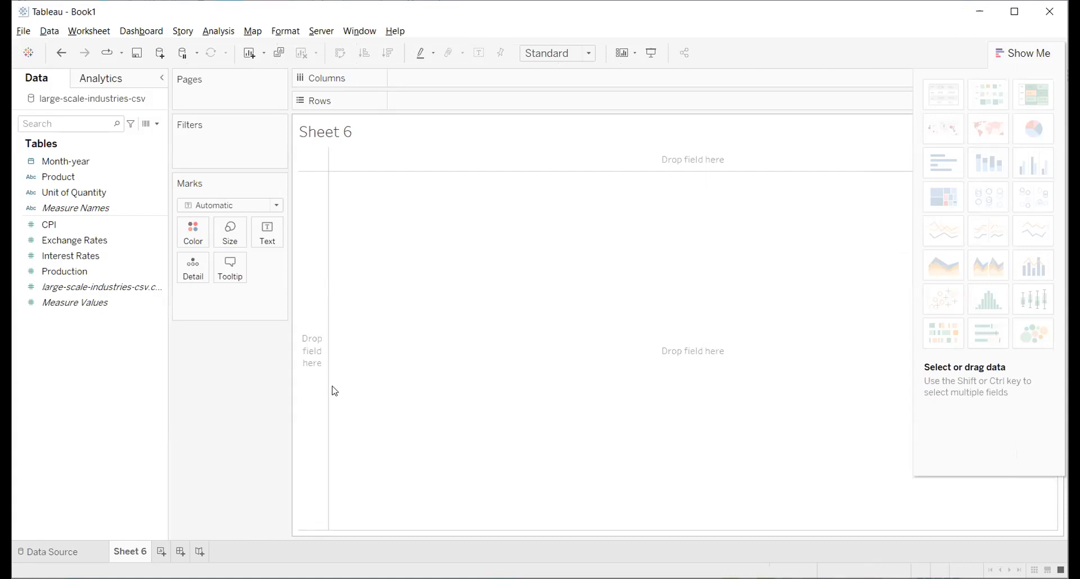
{"action": "mouse_move", "coordinate": [989, 344]}
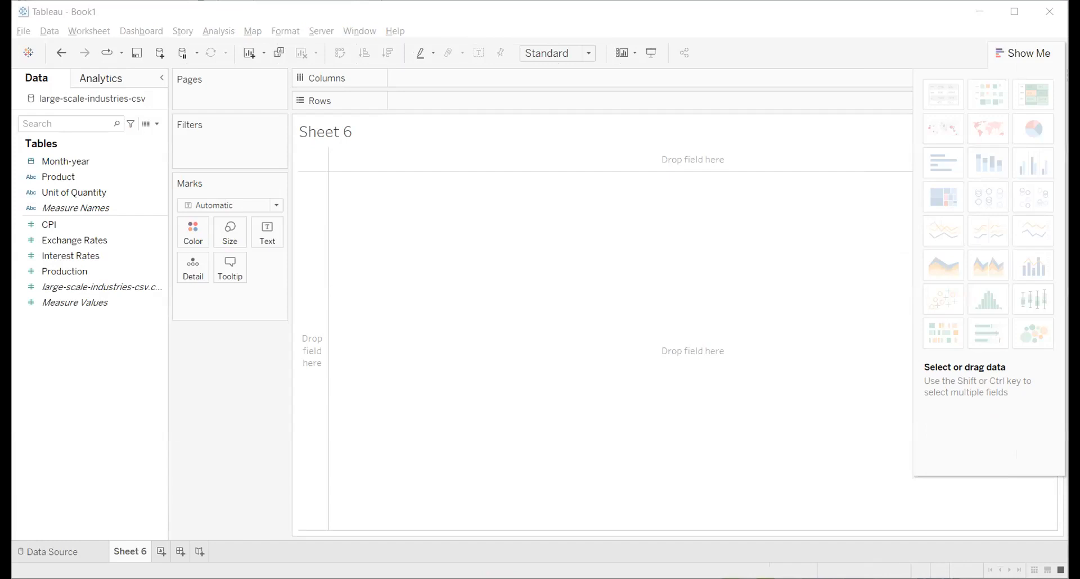
Step: Add CPI and Interest Rates to the view, display them as a bullet graph and close the chart suggestions
{"action": "double_click", "coordinate": [56, 220]}
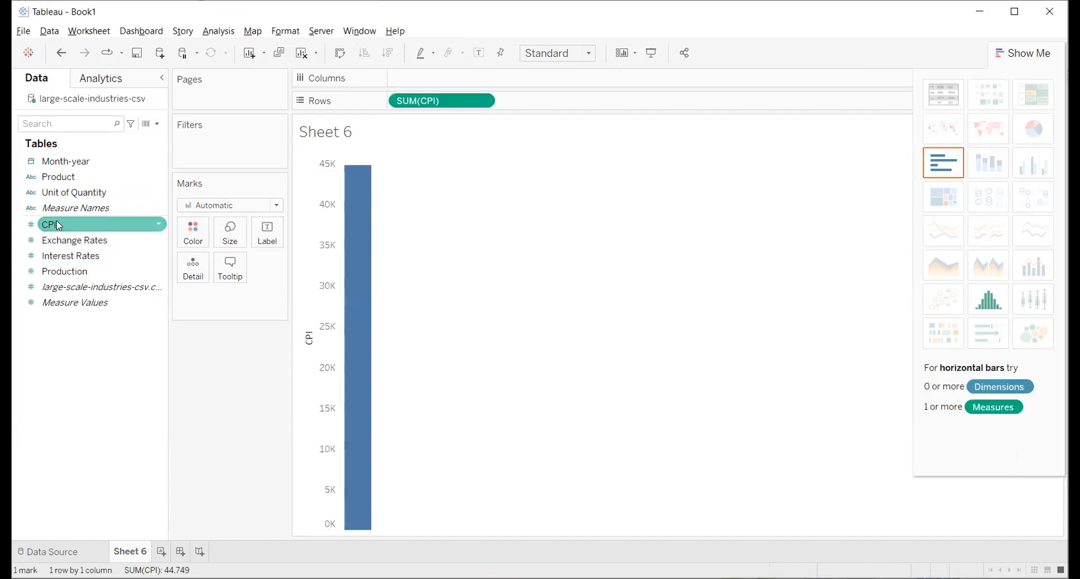
{"action": "left_click", "coordinate": [63, 272]}
{"action": "double_click", "coordinate": [82, 258]}
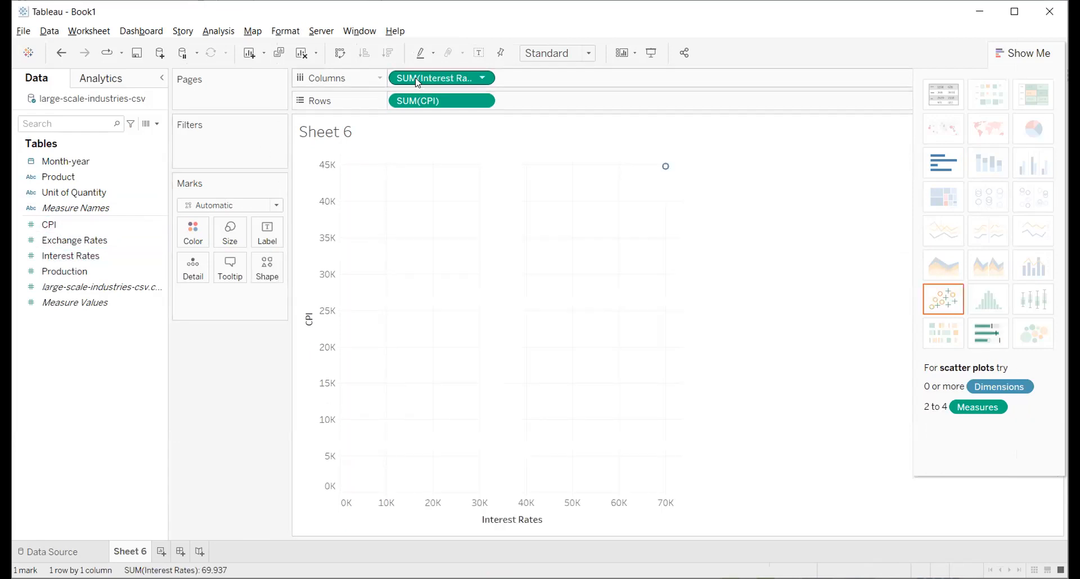
{"action": "left_click", "coordinate": [988, 336]}
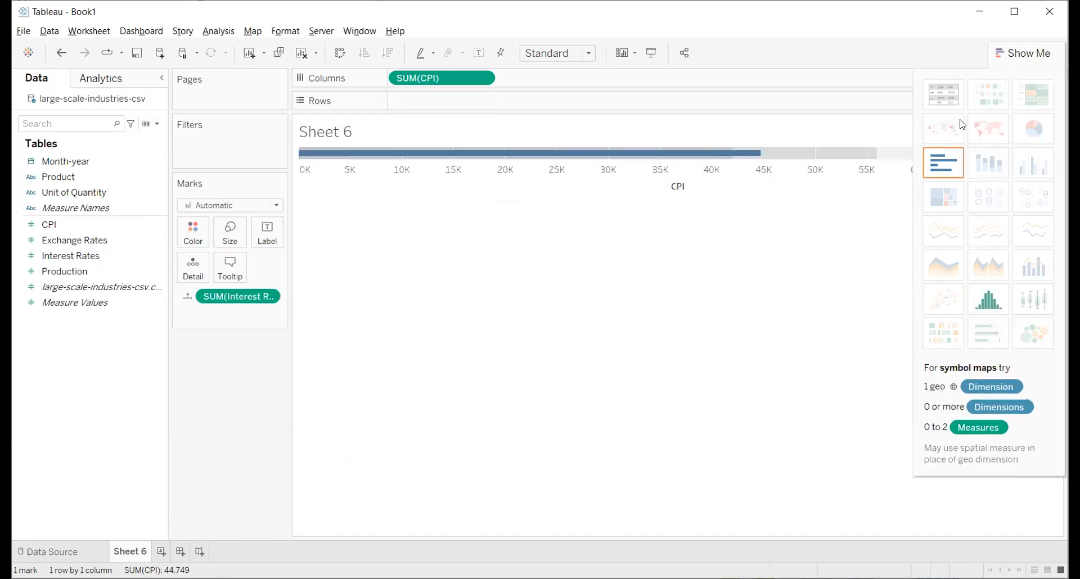
{"action": "left_click", "coordinate": [1043, 52]}
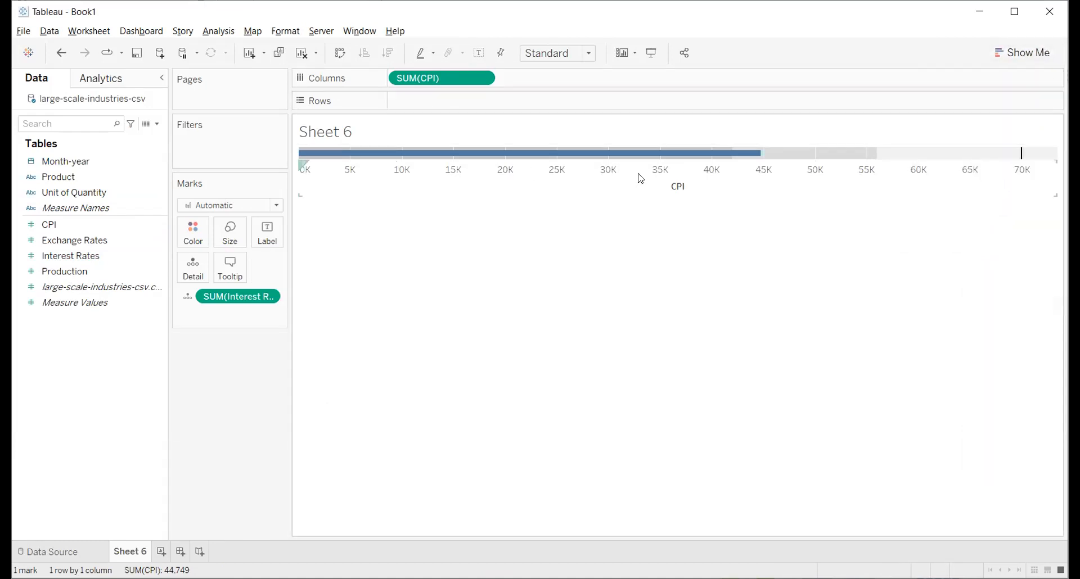
{"action": "mouse_move", "coordinate": [745, 164]}
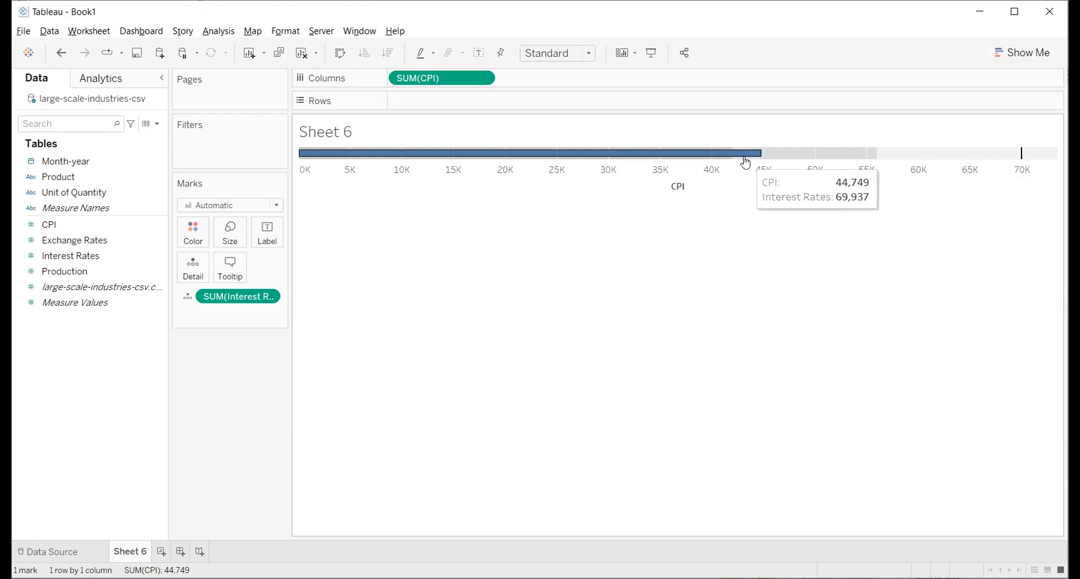
Step: Try Median as the aggregation of Interest Rates on the marks detail, and undo it
{"action": "right_click", "coordinate": [267, 298]}
{"action": "mouse_move", "coordinate": [265, 413]}
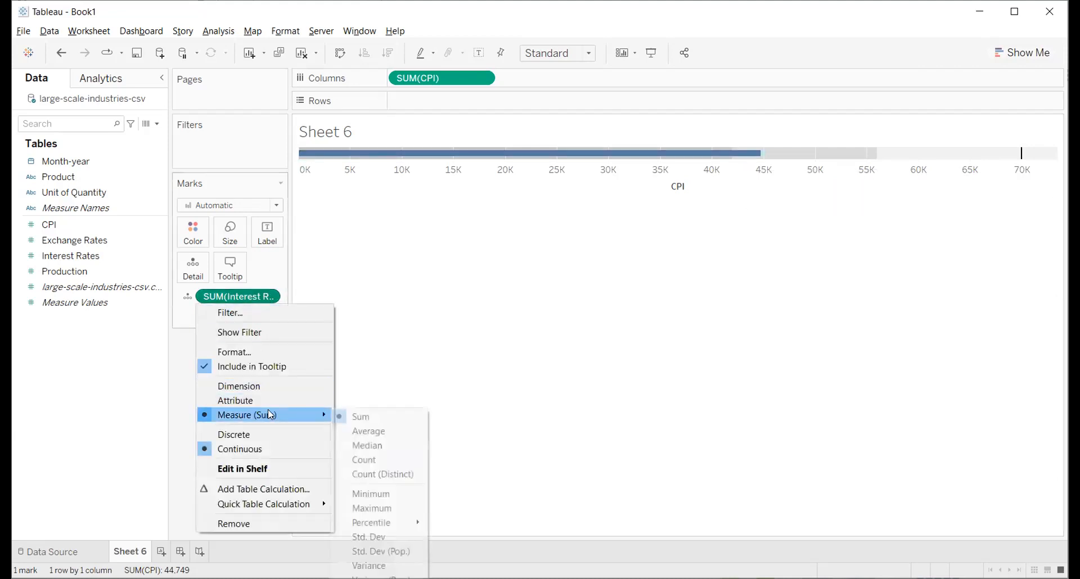
{"action": "left_click", "coordinate": [380, 444]}
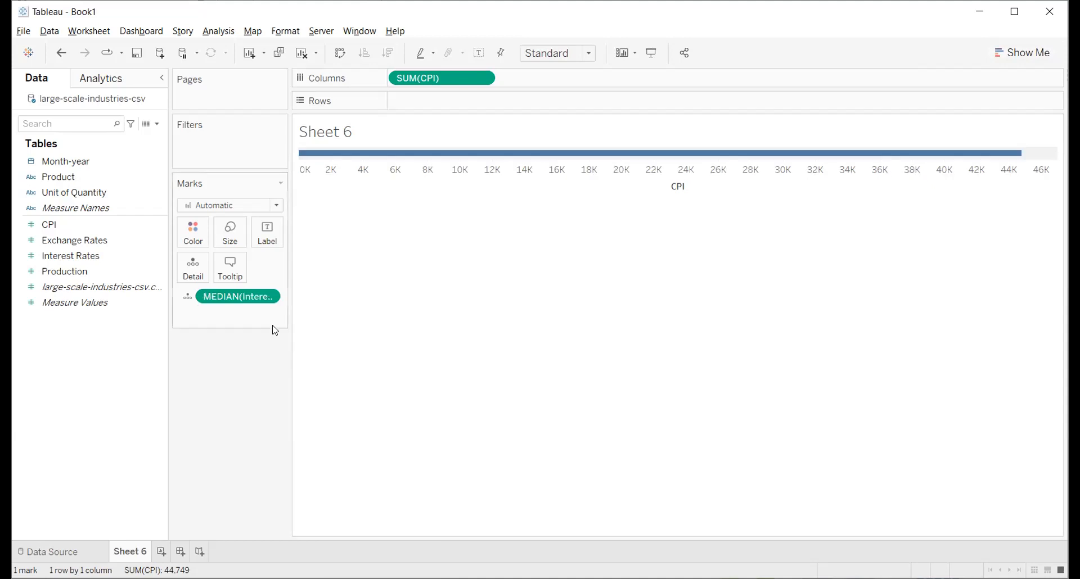
{"action": "key", "text": "ctrl+z"}
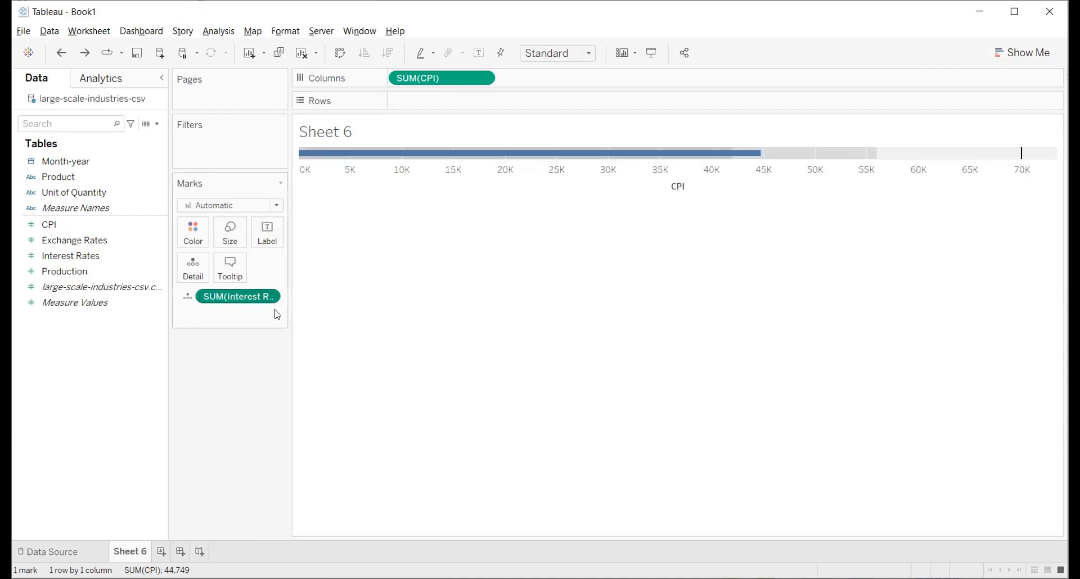
Step: Set the aggregation of Interest Rates on the marks detail and of CPI in the columns to Average
{"action": "left_click", "coordinate": [271, 298]}
{"action": "mouse_move", "coordinate": [289, 415]}
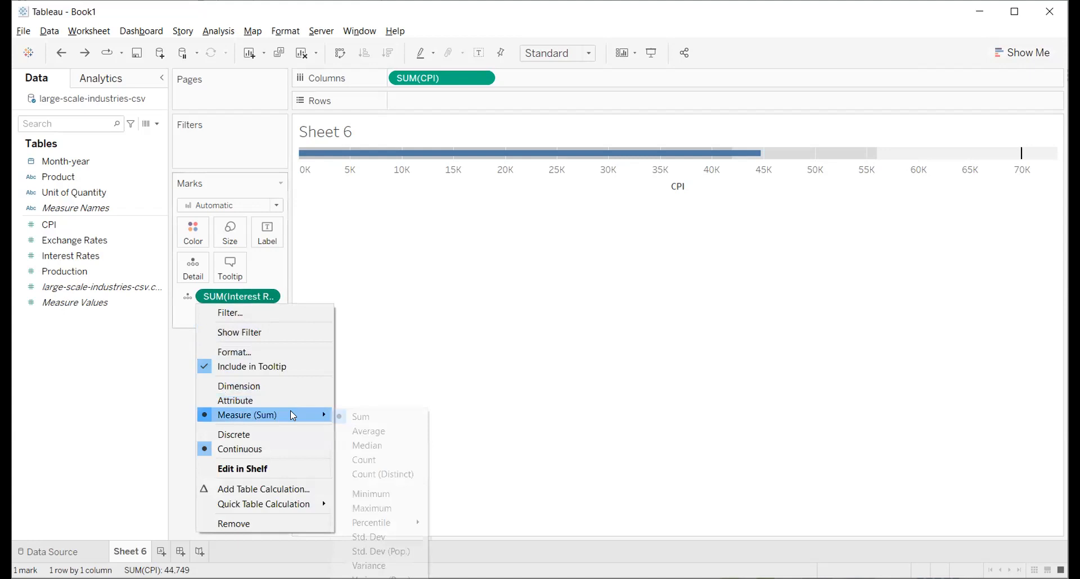
{"action": "left_click", "coordinate": [388, 431]}
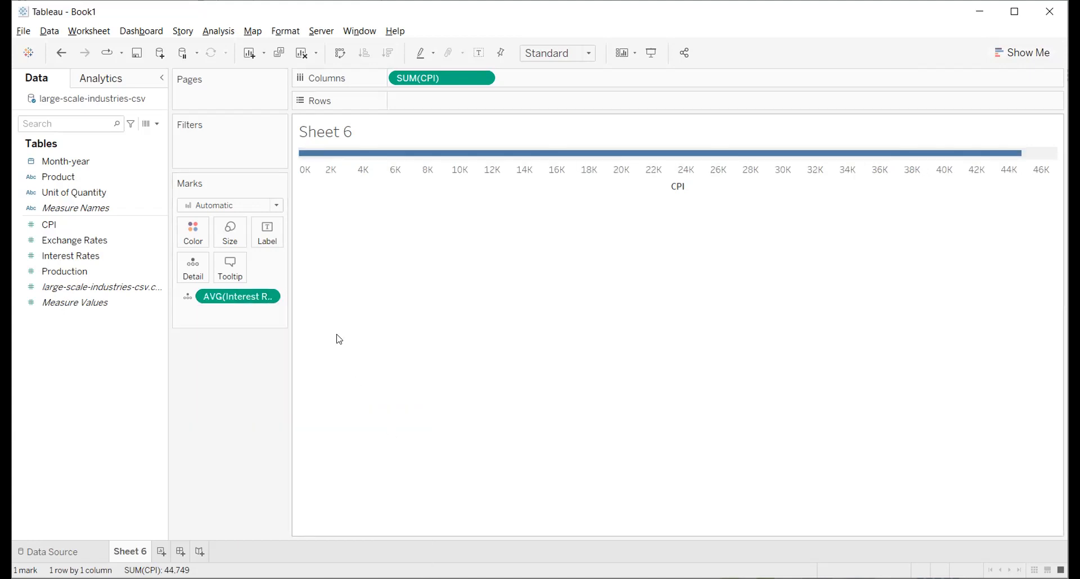
{"action": "left_click", "coordinate": [480, 78]}
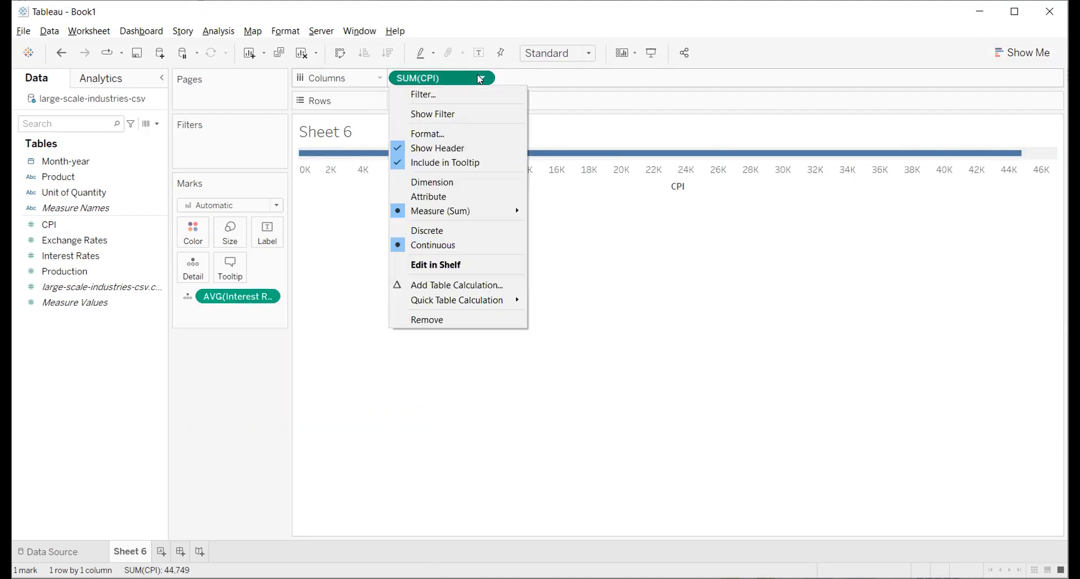
{"action": "mouse_move", "coordinate": [487, 221]}
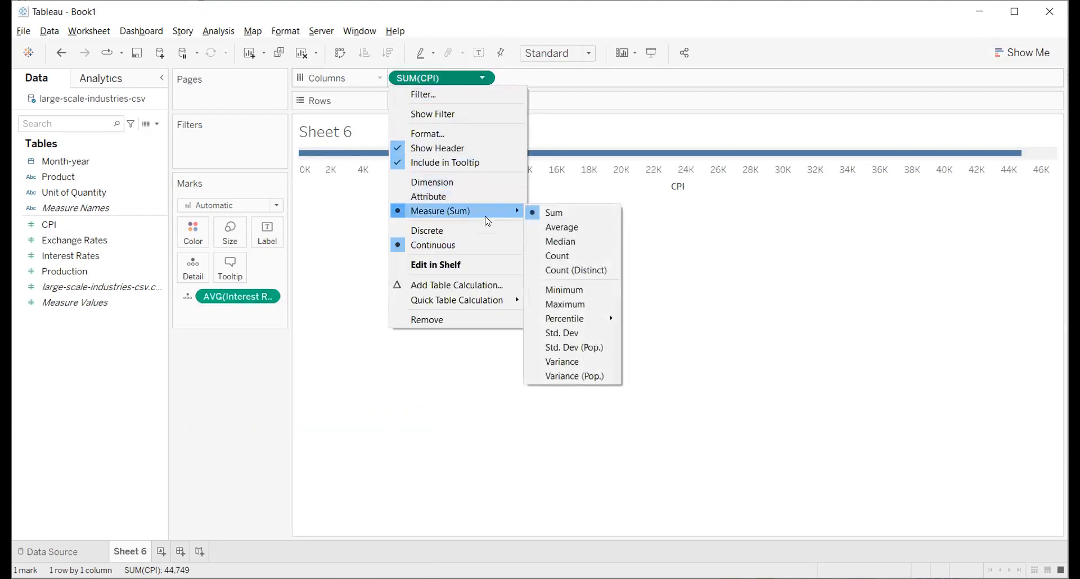
{"action": "left_click", "coordinate": [561, 227]}
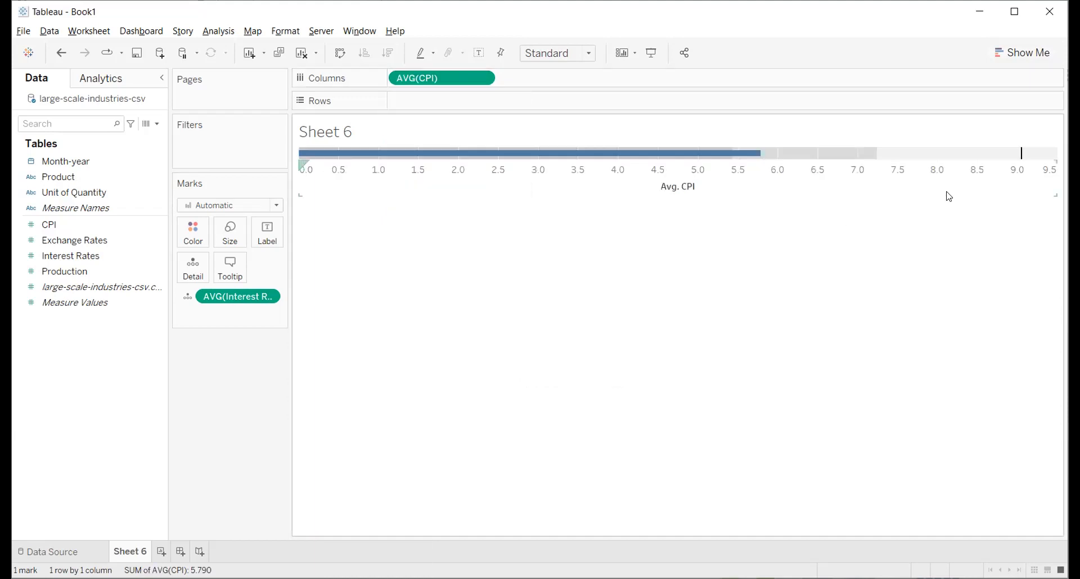
{"action": "mouse_move", "coordinate": [1020, 163]}
{"action": "mouse_move", "coordinate": [760, 163]}
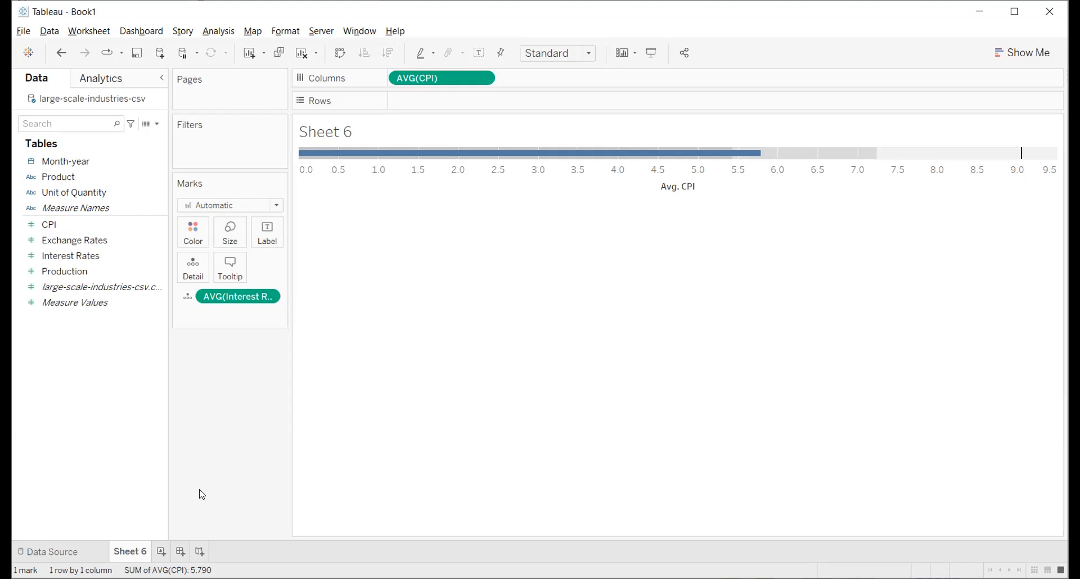
Step: Split the bullet graph by year by adding Month-year to the columns ahead of average CPI
{"action": "left_click", "coordinate": [75, 163]}
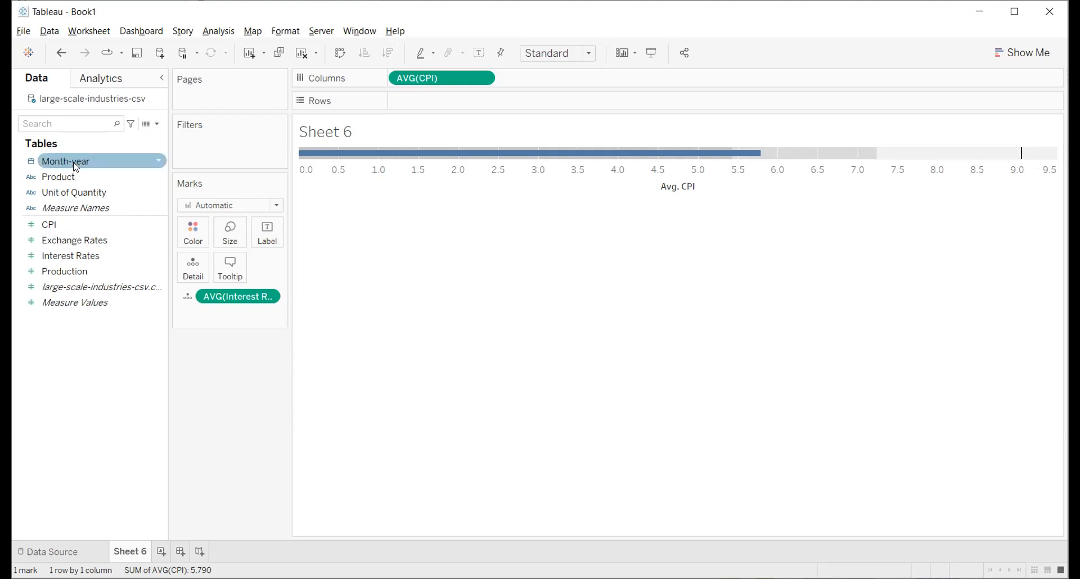
{"action": "double_click", "coordinate": [76, 163]}
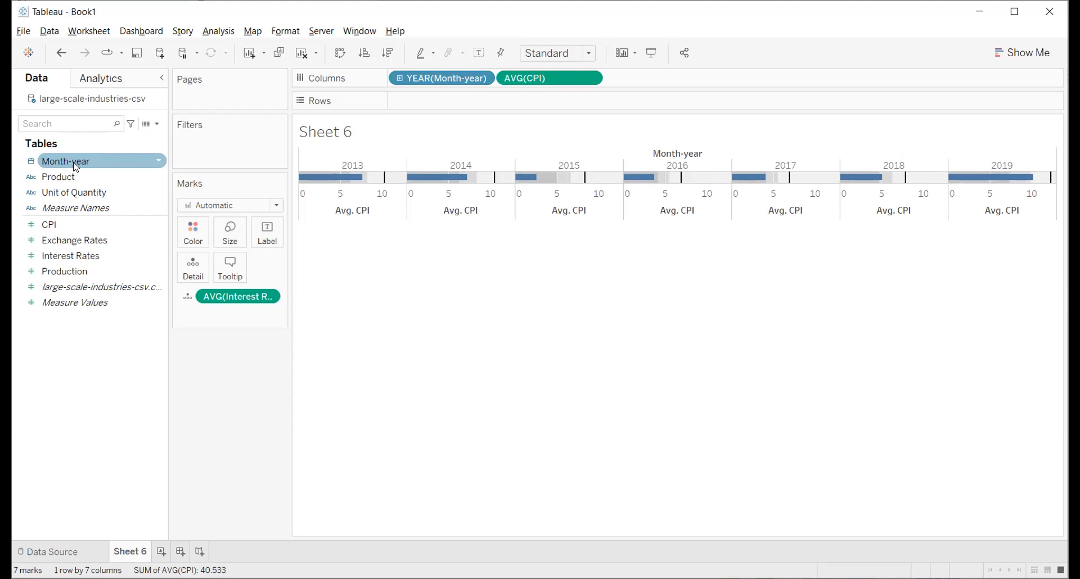
{"action": "left_click", "coordinate": [392, 217]}
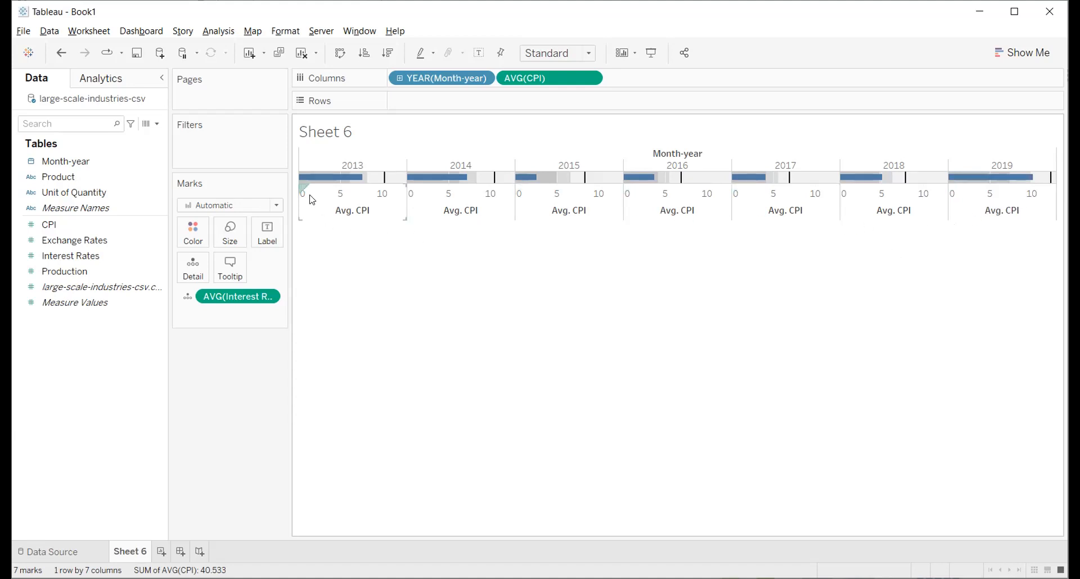
Step: Color the bullet graph's bars orange and inspect the yearly average CPI and Interest Rates details
{"action": "mouse_move", "coordinate": [354, 183]}
{"action": "mouse_move", "coordinate": [1018, 185]}
{"action": "left_click", "coordinate": [203, 237]}
{"action": "left_click", "coordinate": [225, 274]}
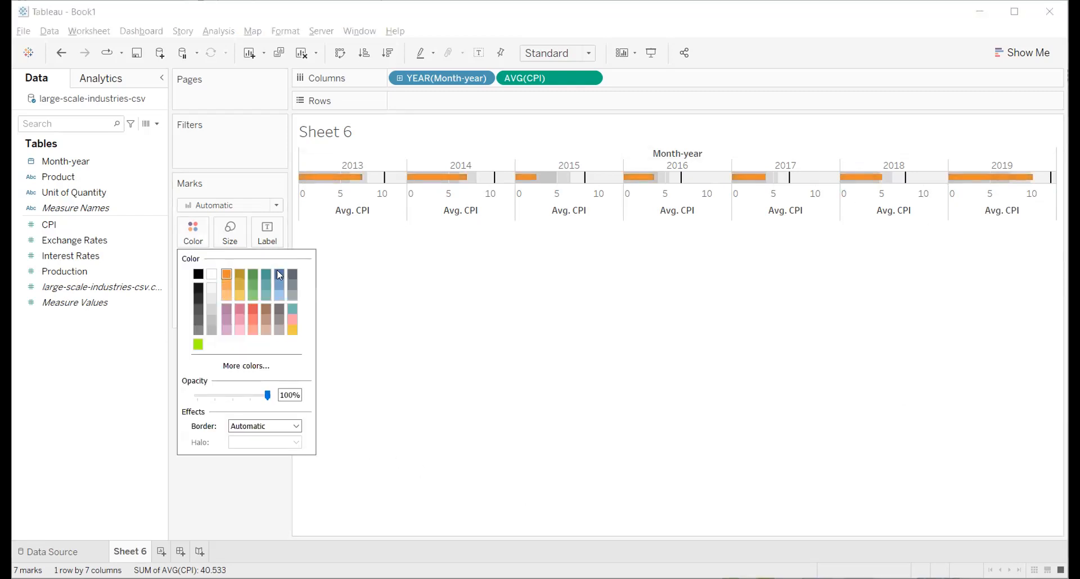
{"action": "left_click", "coordinate": [679, 325]}
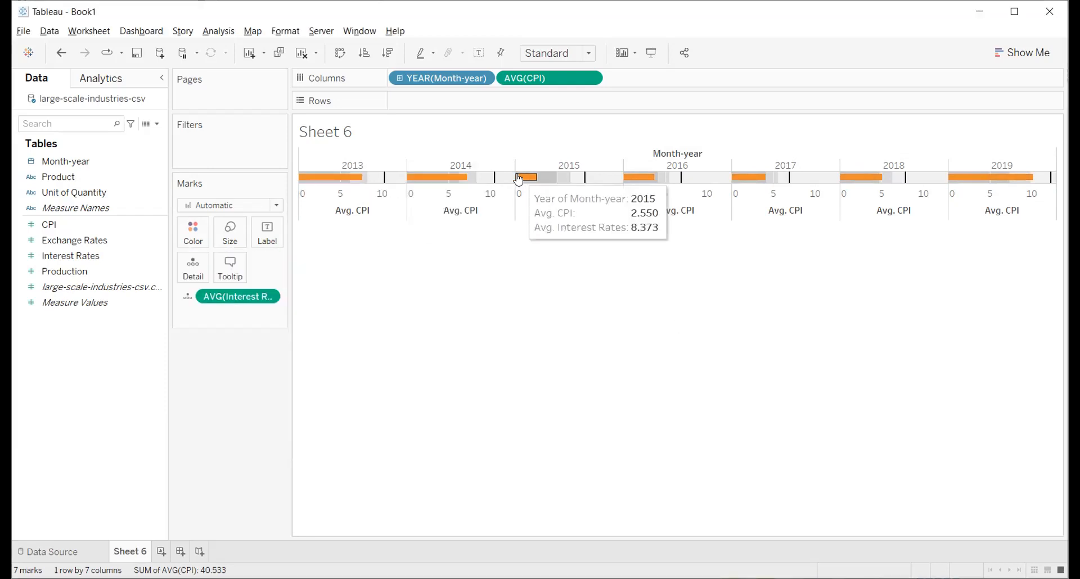
{"action": "mouse_move", "coordinate": [908, 182]}
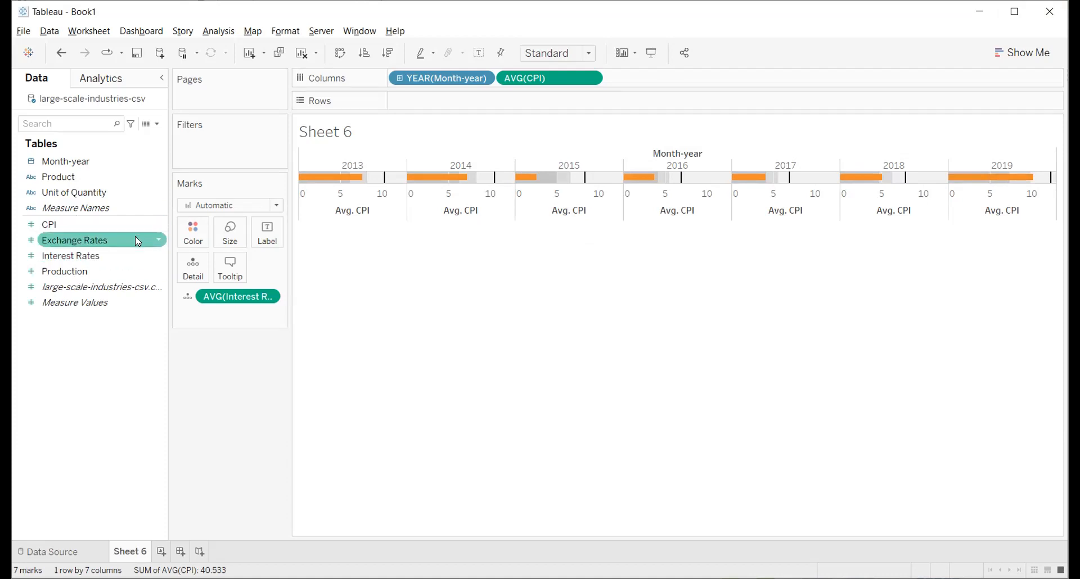
{"action": "left_click", "coordinate": [303, 53]}
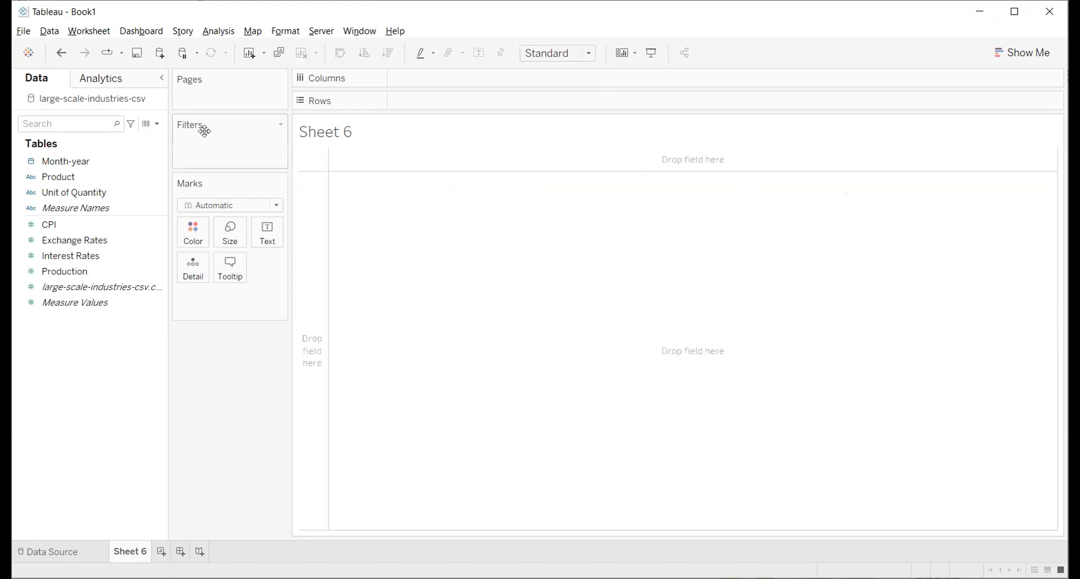
{"action": "double_click", "coordinate": [79, 225]}
{"action": "double_click", "coordinate": [86, 256]}
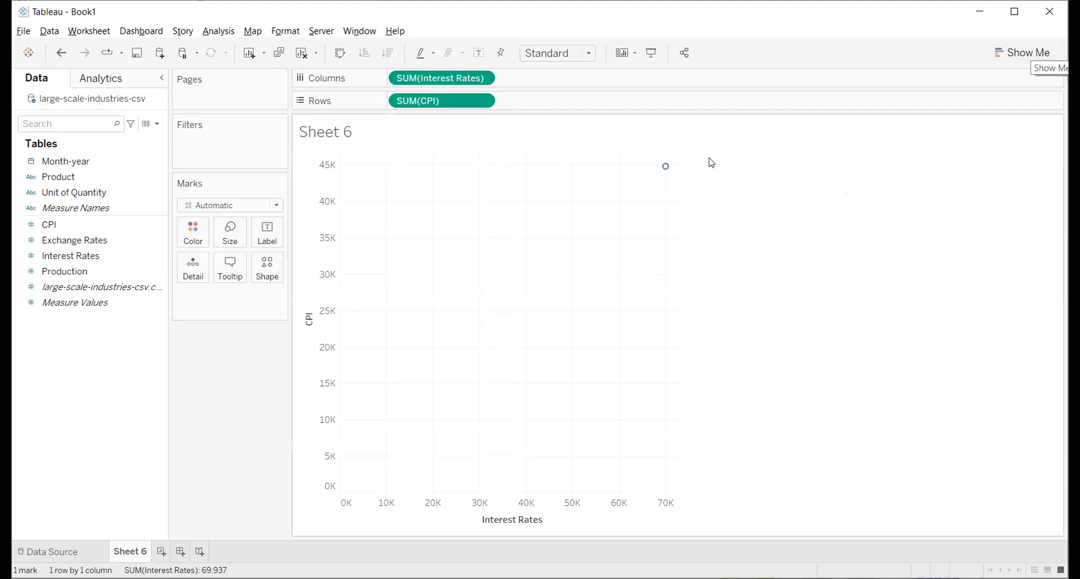
{"action": "left_click", "coordinate": [1006, 56]}
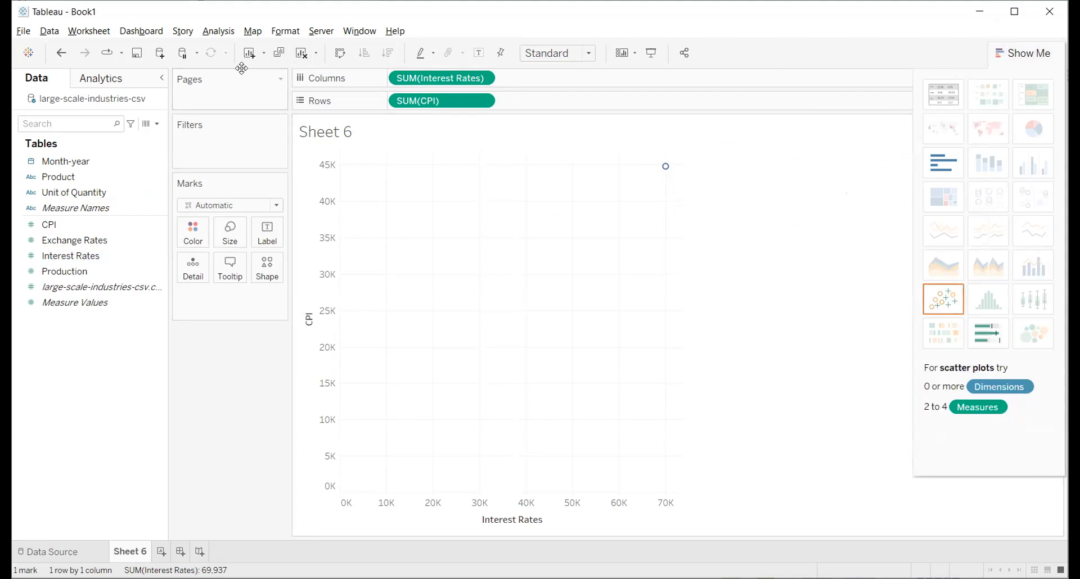
Step: Clear the sheet, then display CPI and Interest Rates as a bullet graph and close the chart suggestions
{"action": "left_click", "coordinate": [307, 52]}
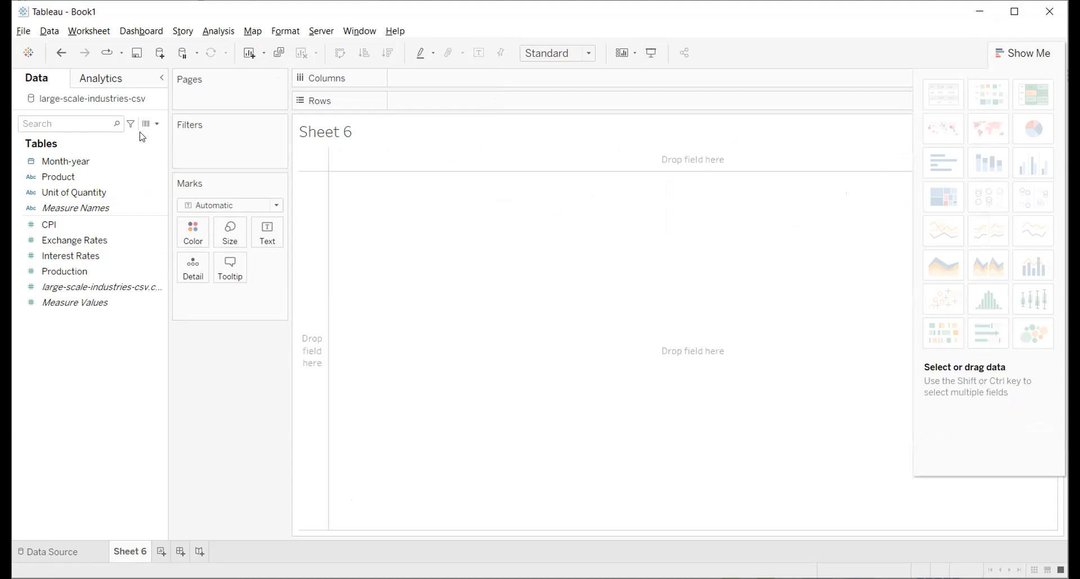
{"action": "double_click", "coordinate": [67, 225]}
{"action": "double_click", "coordinate": [80, 259]}
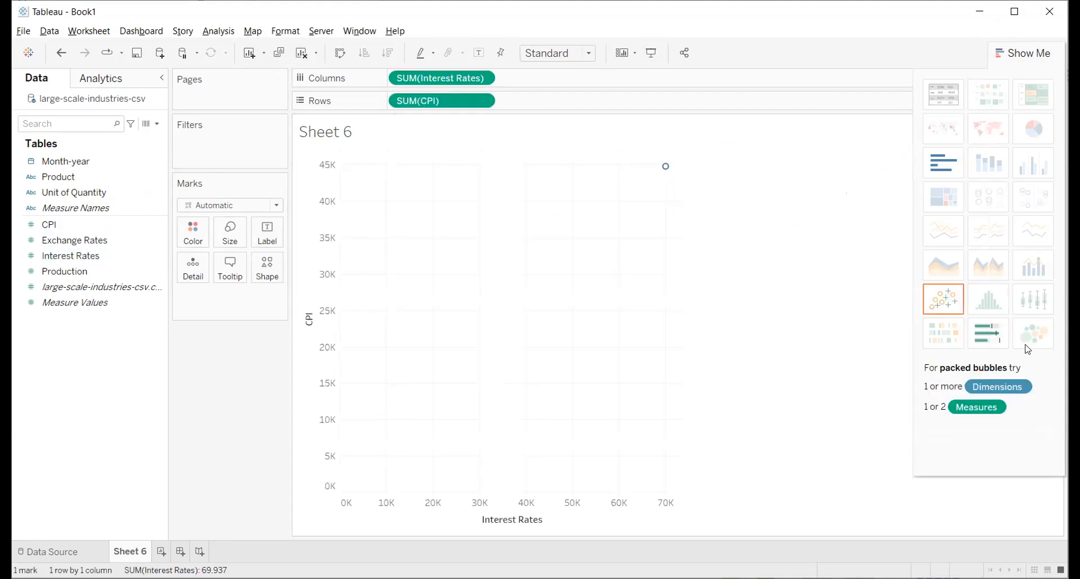
{"action": "left_click", "coordinate": [968, 342]}
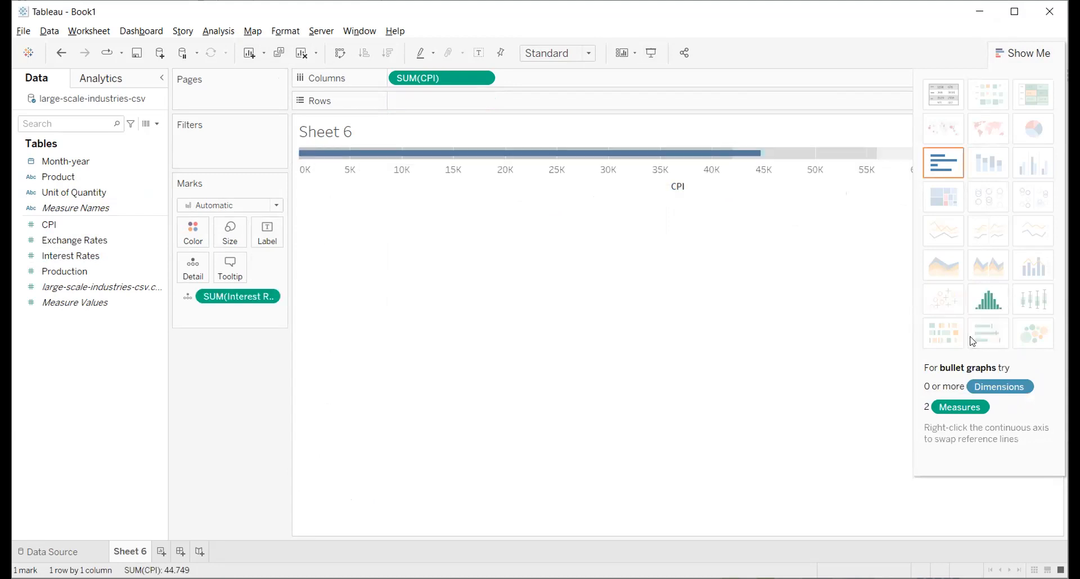
{"action": "left_click", "coordinate": [1021, 53]}
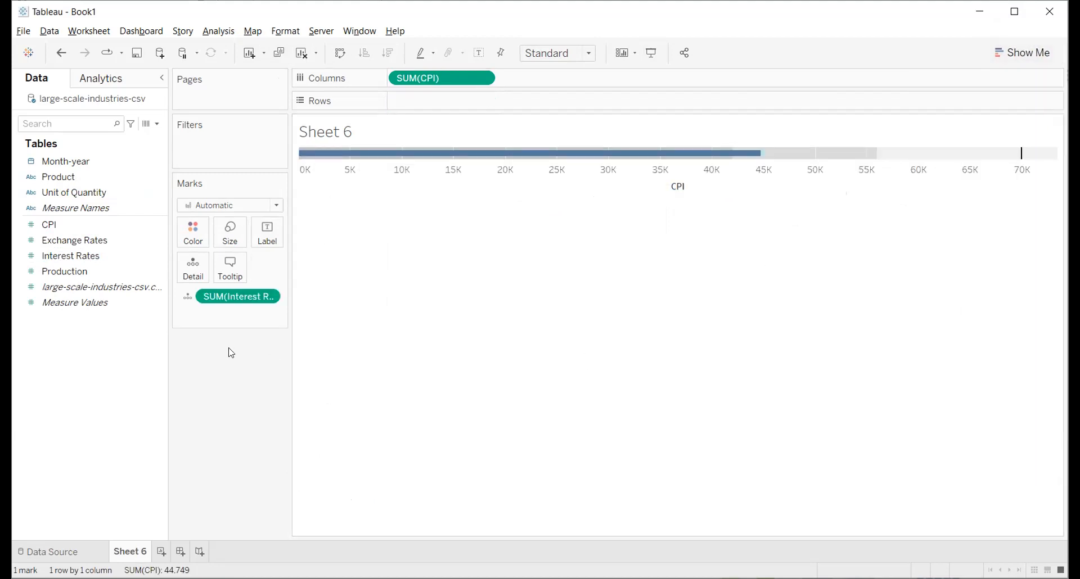
Step: Set the aggregation of Interest Rates and CPI to Average and split the bullet graph by year with Month-year ahead of CPI in the columns
{"action": "right_click", "coordinate": [270, 296]}
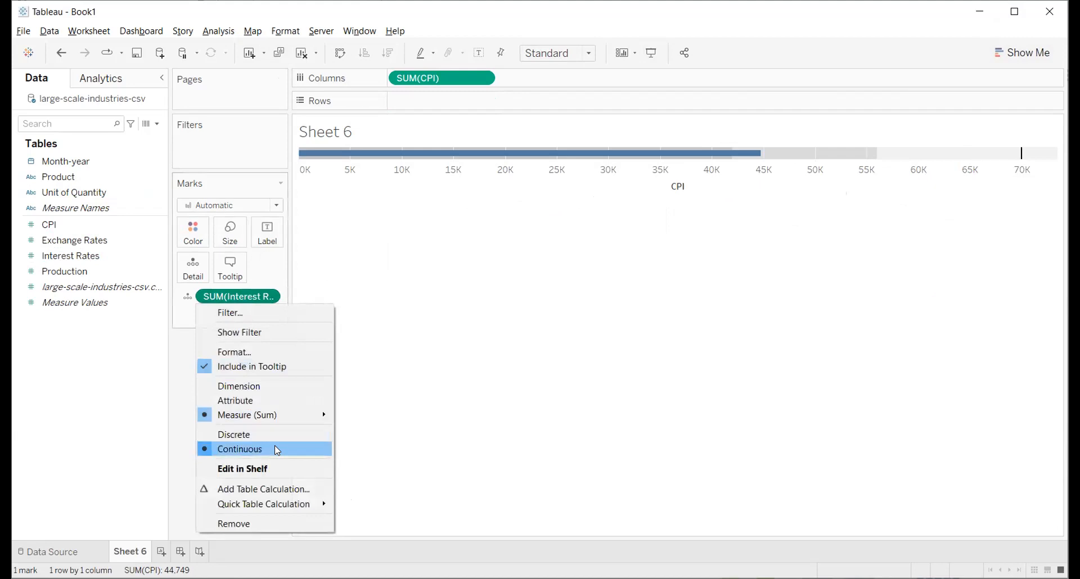
{"action": "mouse_move", "coordinate": [280, 414]}
{"action": "left_click", "coordinate": [360, 431]}
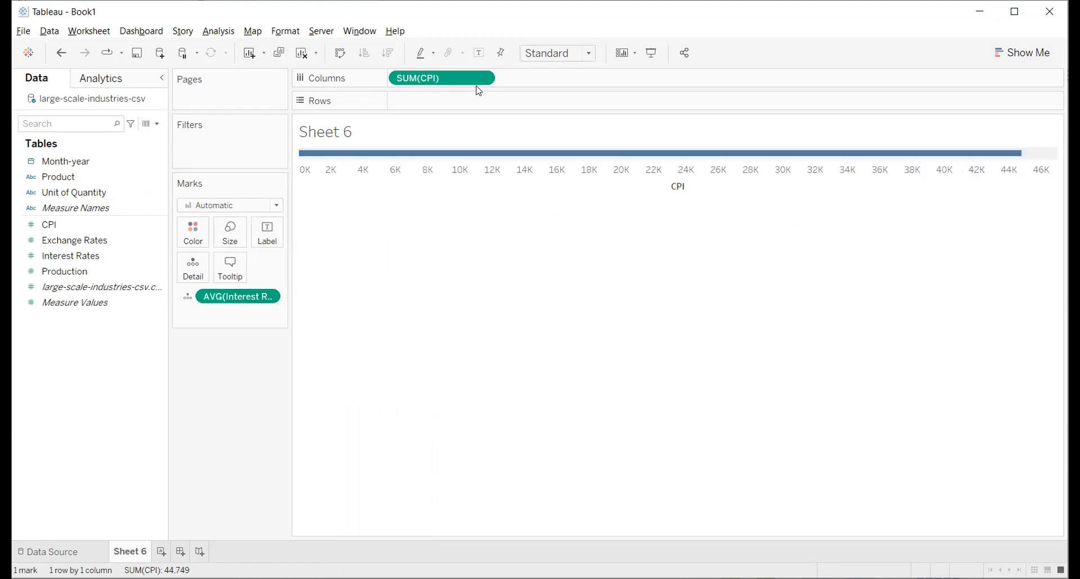
{"action": "left_click", "coordinate": [482, 78]}
{"action": "mouse_move", "coordinate": [511, 216]}
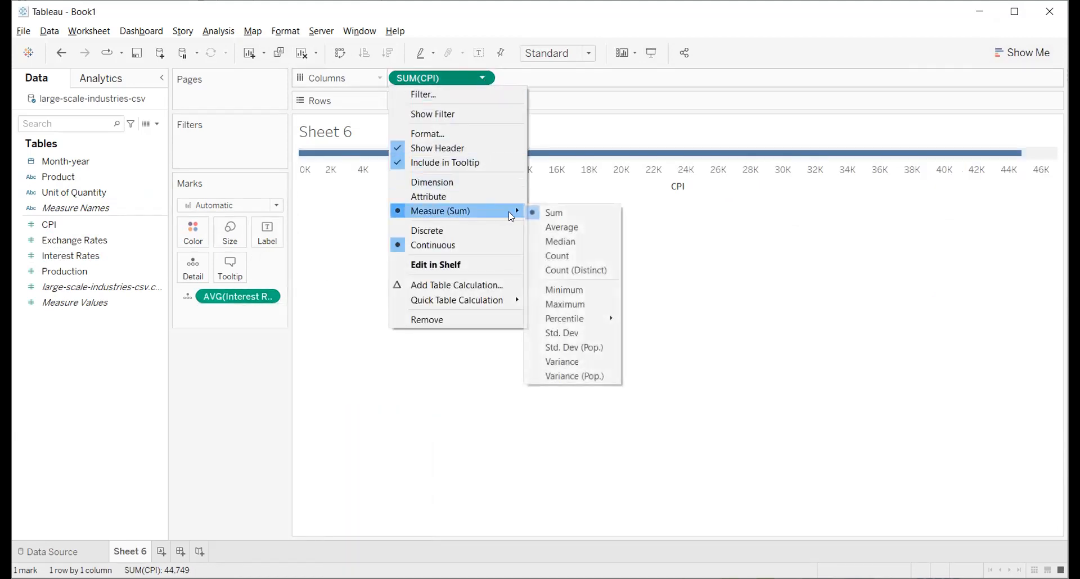
{"action": "left_click", "coordinate": [557, 225]}
{"action": "left_click_drag", "start_coordinate": [62, 161], "coordinate": [402, 81]}
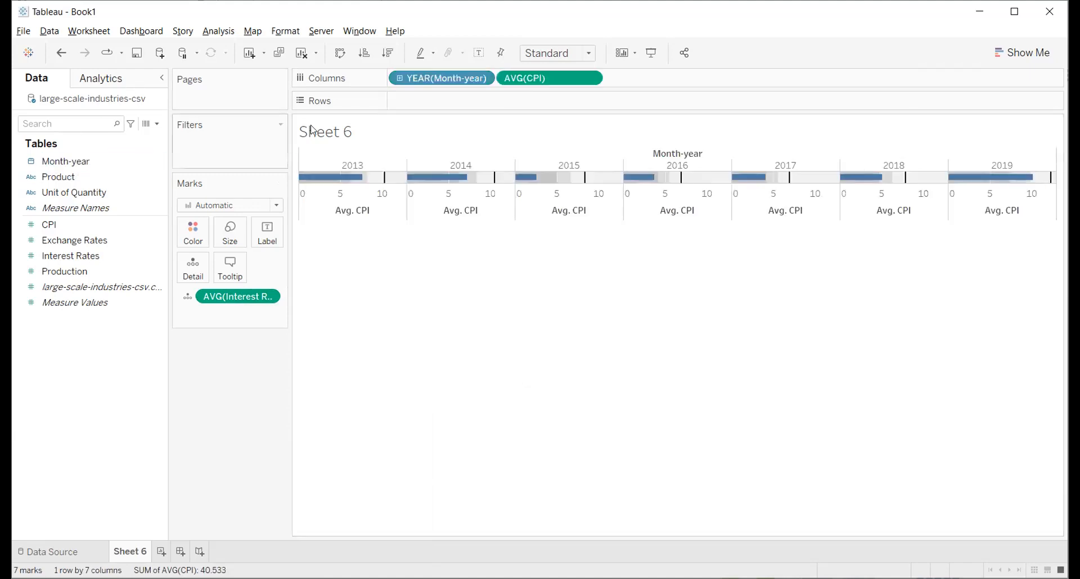
Step: Try the bullet graph by quarter with rows and columns swapped, and remove the quarter level
{"action": "left_click", "coordinate": [399, 81]}
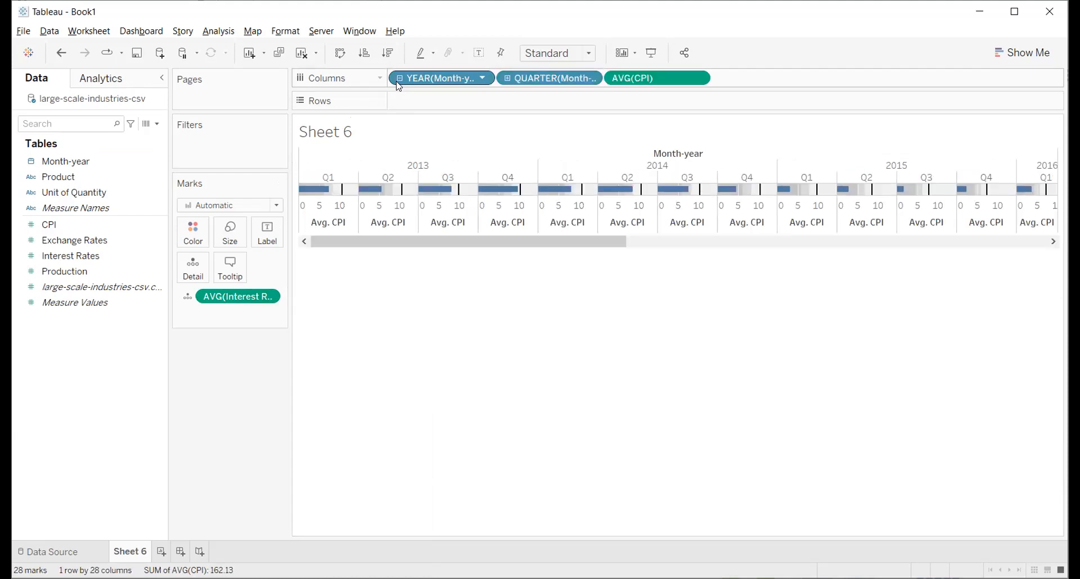
{"action": "left_click", "coordinate": [340, 53]}
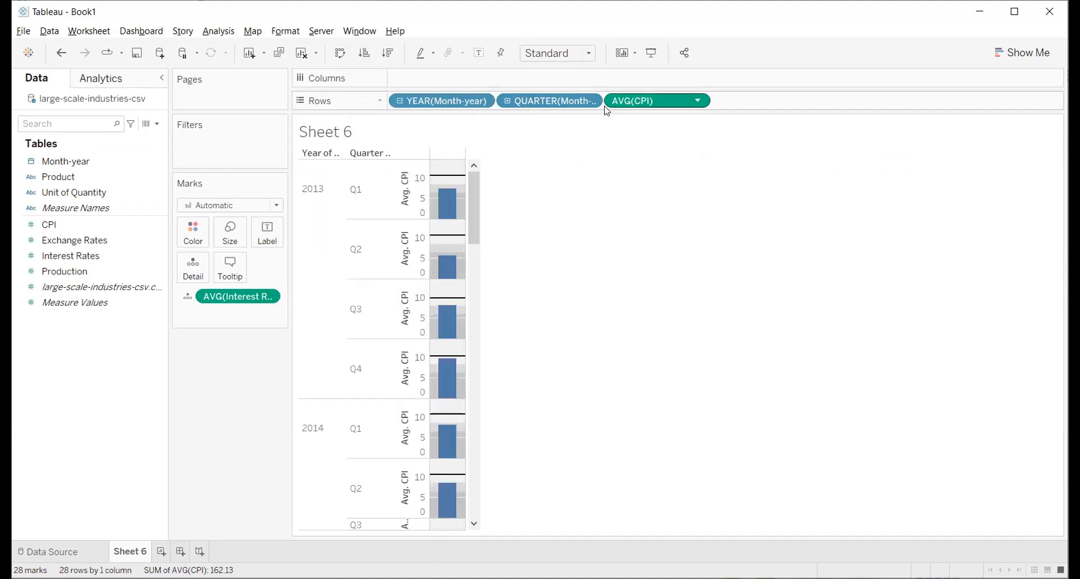
{"action": "left_click", "coordinate": [589, 102]}
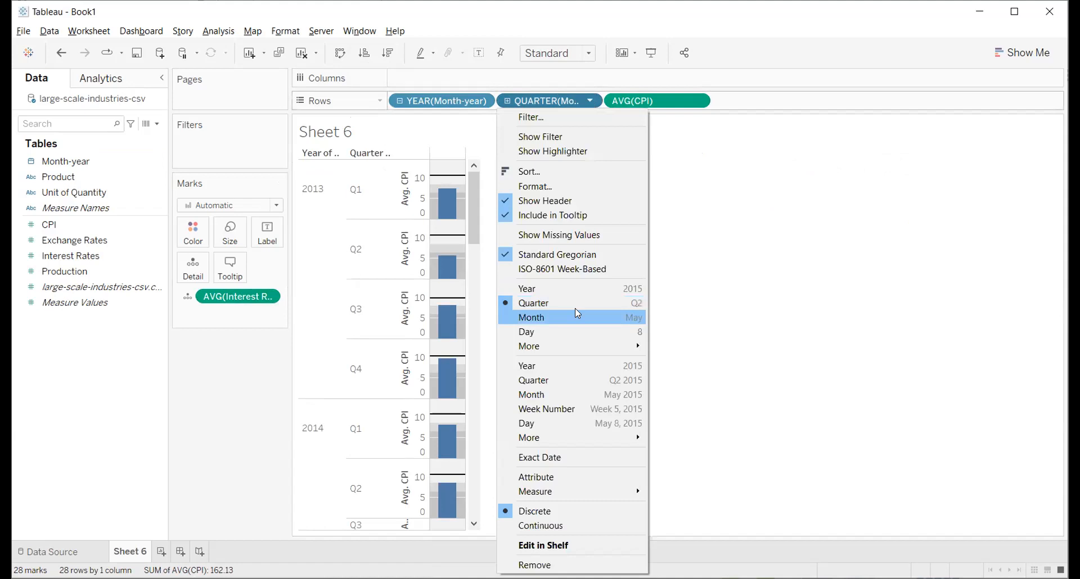
{"action": "left_click", "coordinate": [560, 98]}
{"action": "key", "text": "Delete"}
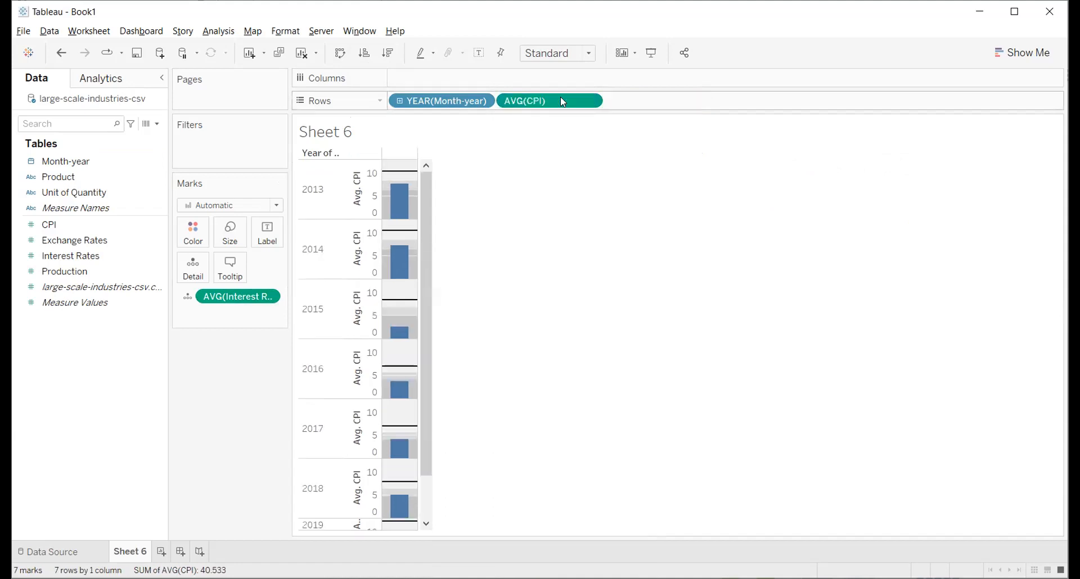
Step: Look through the yearly bullet graphs in the rows and swap rows and columns back
{"action": "scroll", "coordinate": [458, 264], "scroll_direction": "down", "scroll_amount": 2}
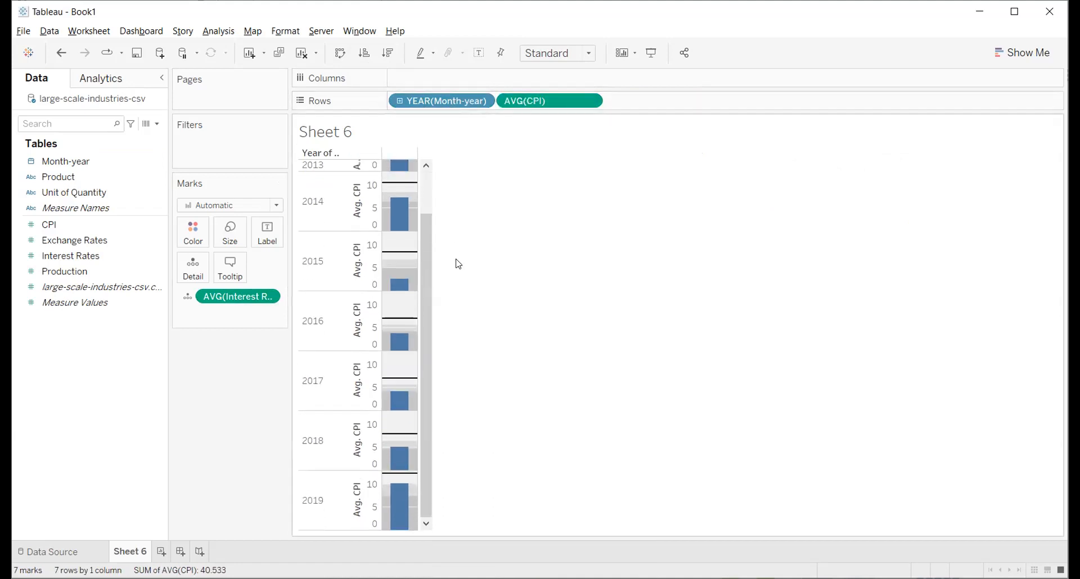
{"action": "scroll", "coordinate": [458, 264], "scroll_direction": "up", "scroll_amount": 2}
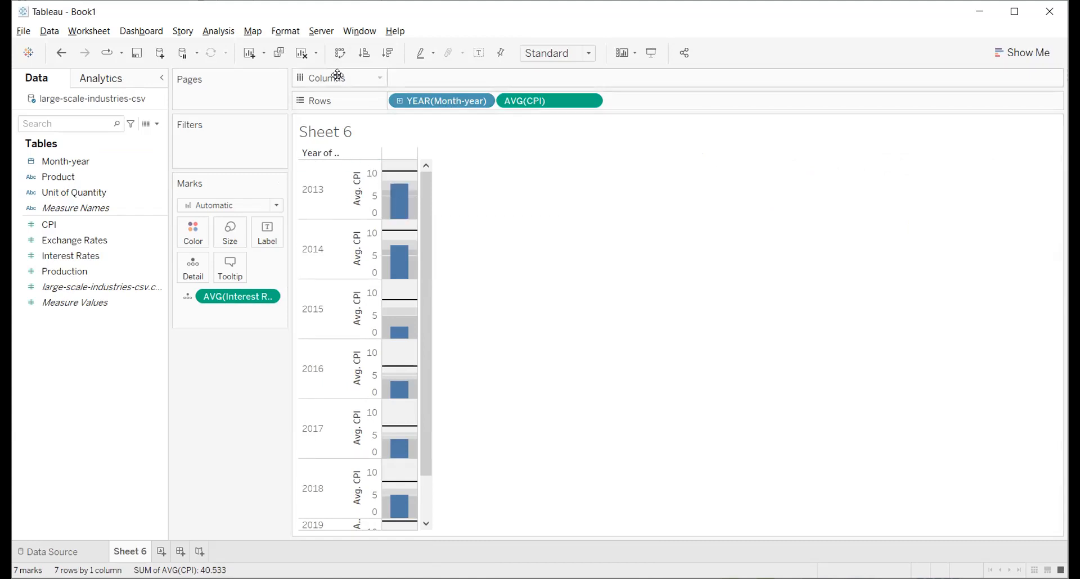
{"action": "left_click", "coordinate": [341, 54]}
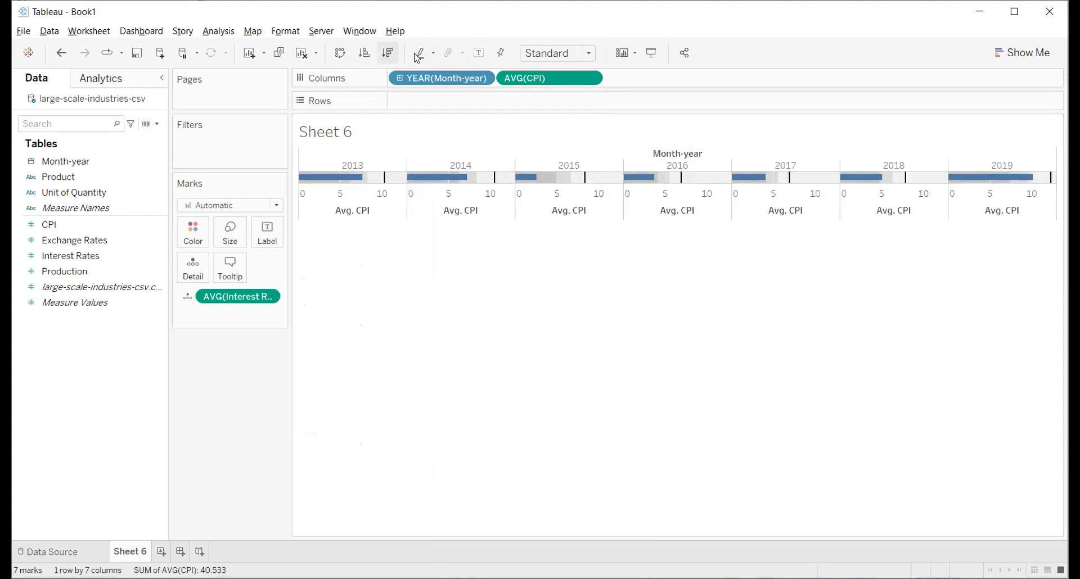
Step: Sort the years in ascending order of average CPI and color the bars orange
{"action": "left_click", "coordinate": [364, 54]}
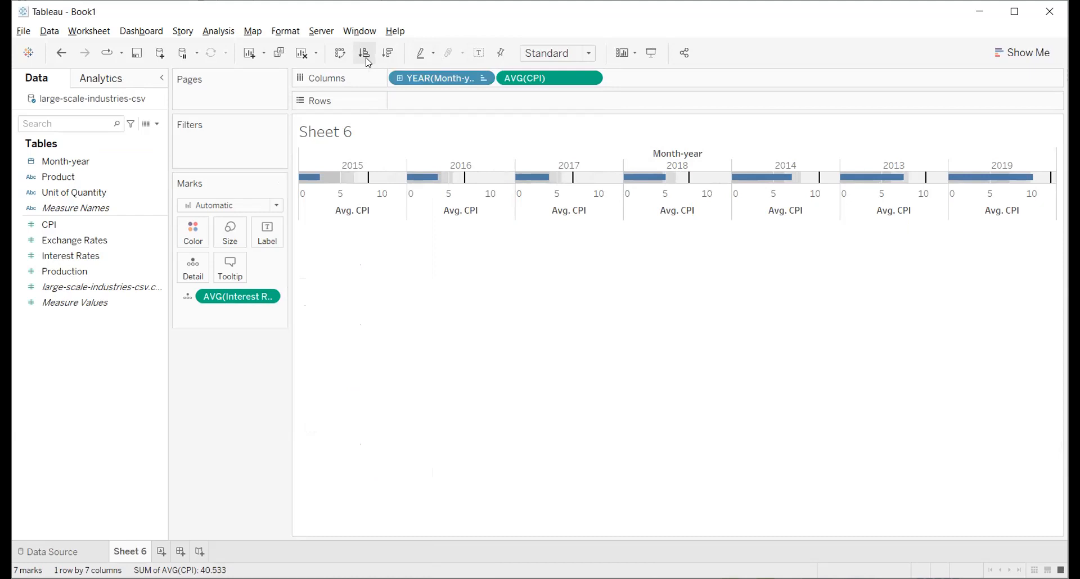
{"action": "left_click", "coordinate": [193, 231]}
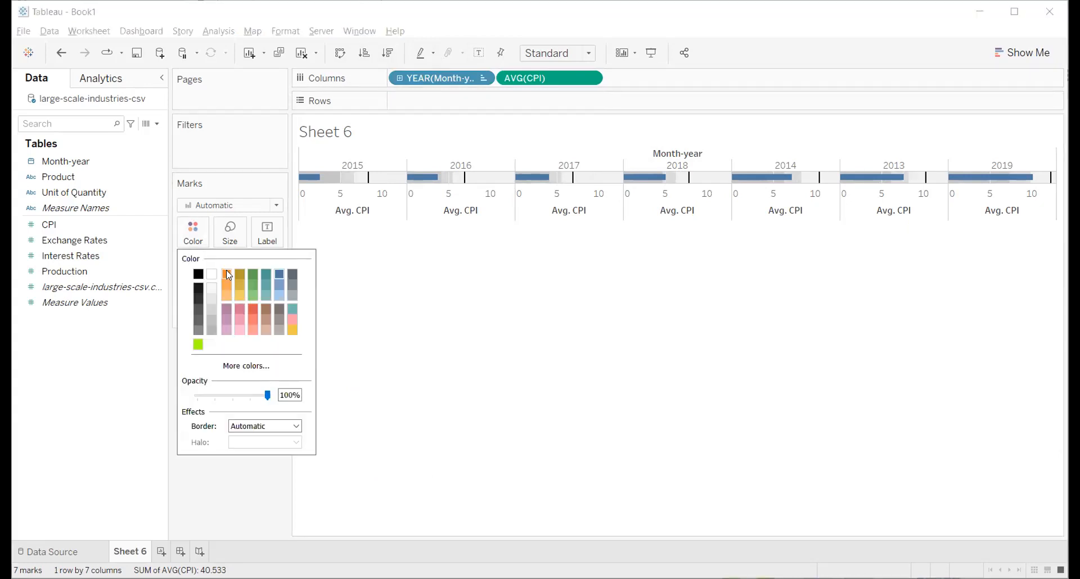
{"action": "left_click", "coordinate": [226, 275]}
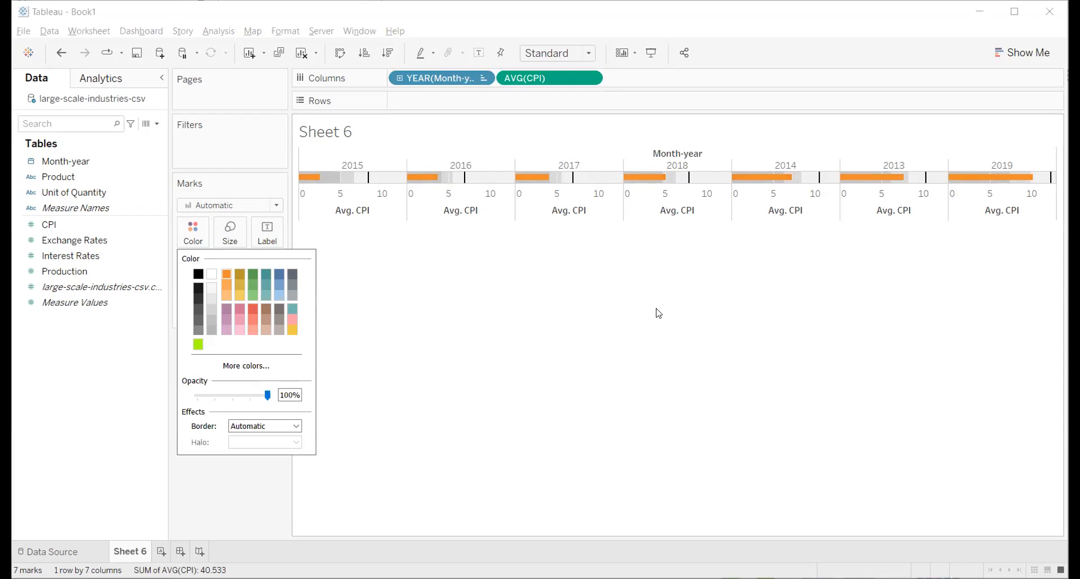
Step: Try sorting the years in descending order of average CPI and return to ascending order
{"action": "left_click", "coordinate": [378, 56]}
{"action": "left_click", "coordinate": [387, 57]}
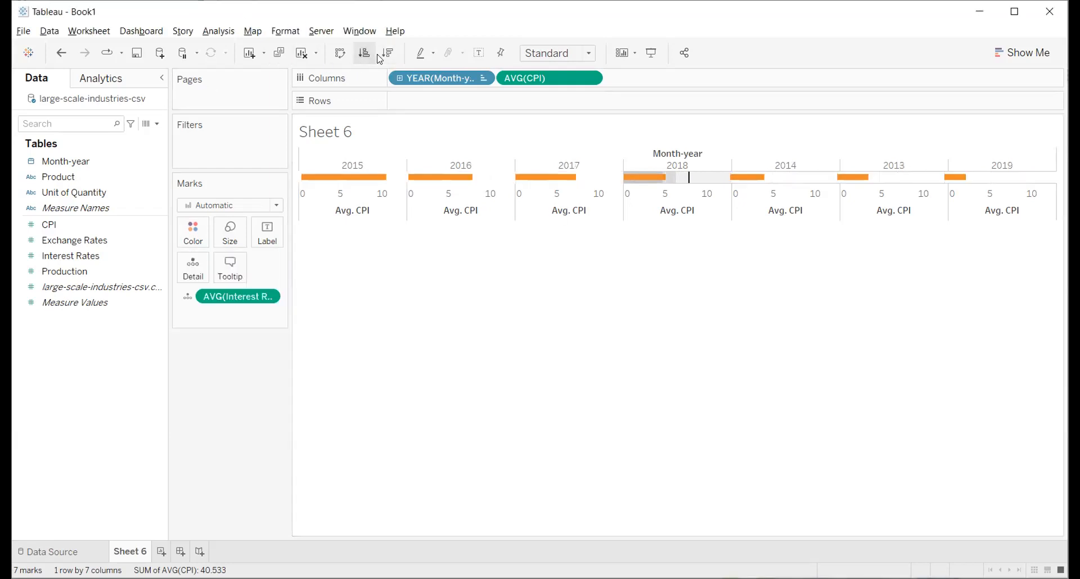
{"action": "right_click", "coordinate": [559, 362]}
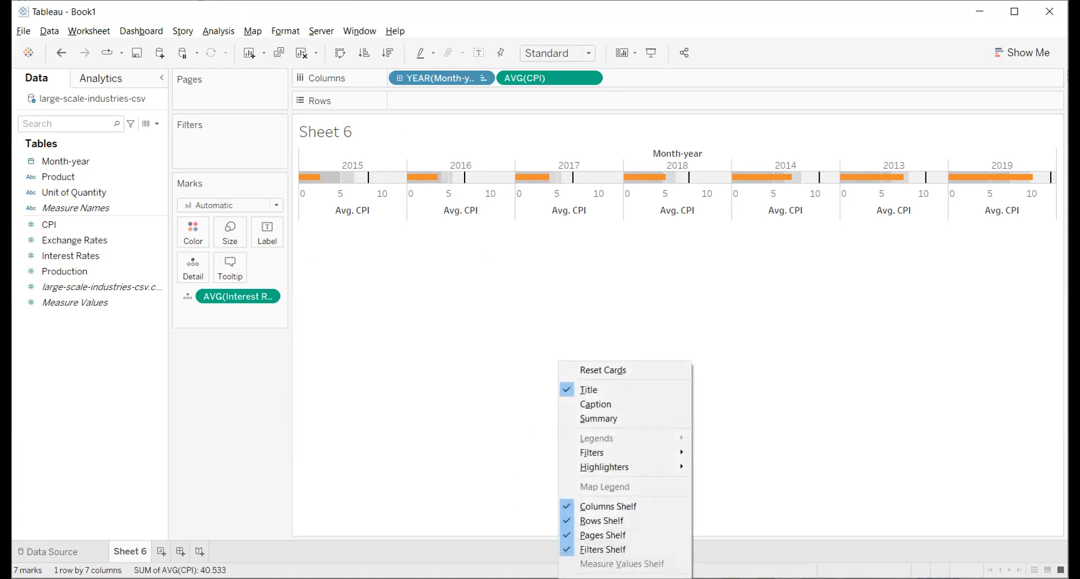
{"action": "left_click", "coordinate": [476, 431]}
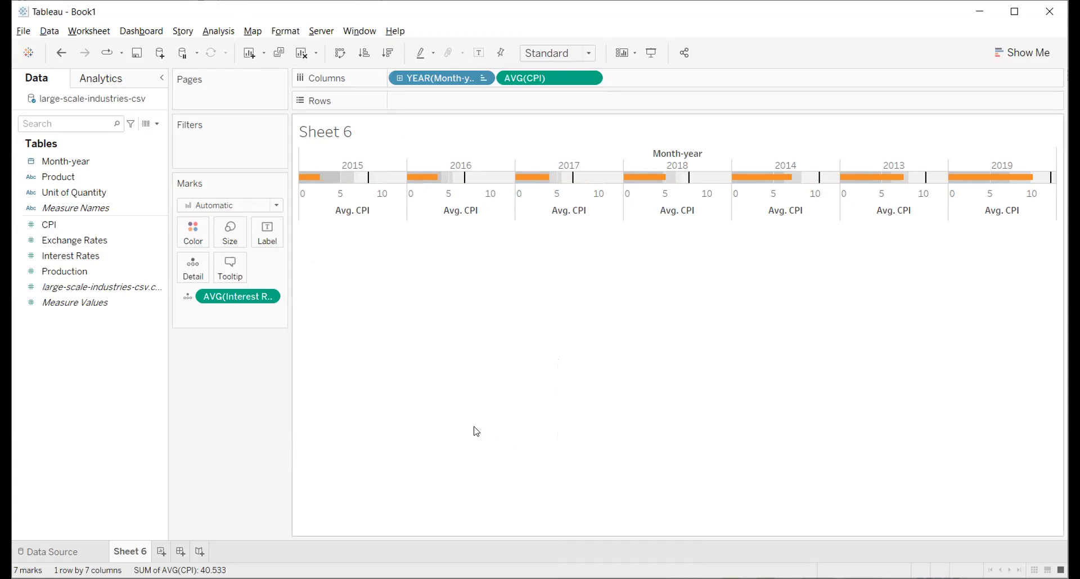
{"action": "right_click", "coordinate": [759, 309]}
{"action": "right_click", "coordinate": [689, 293]}
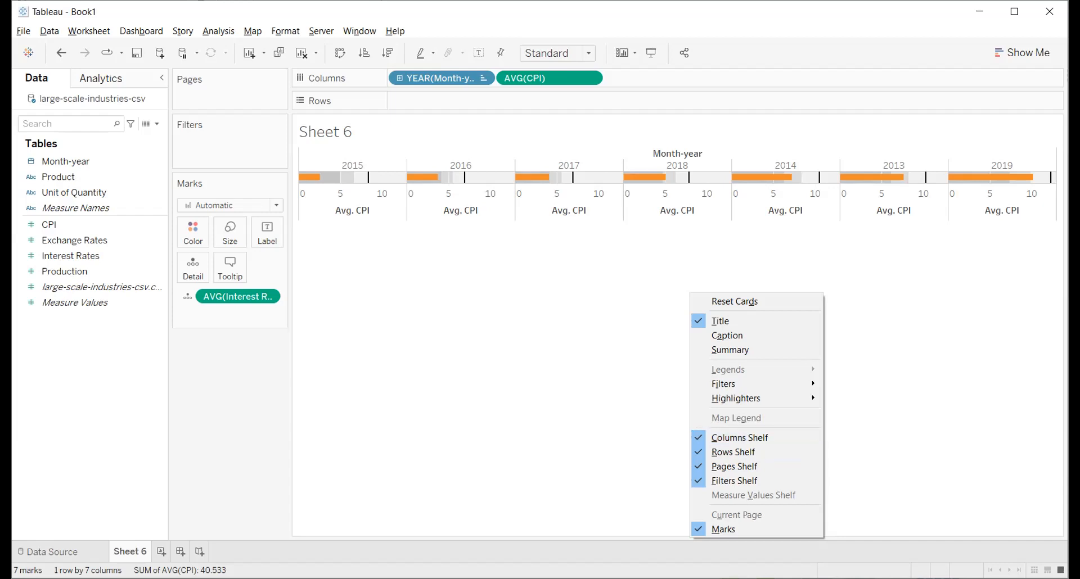
{"action": "left_click", "coordinate": [470, 344]}
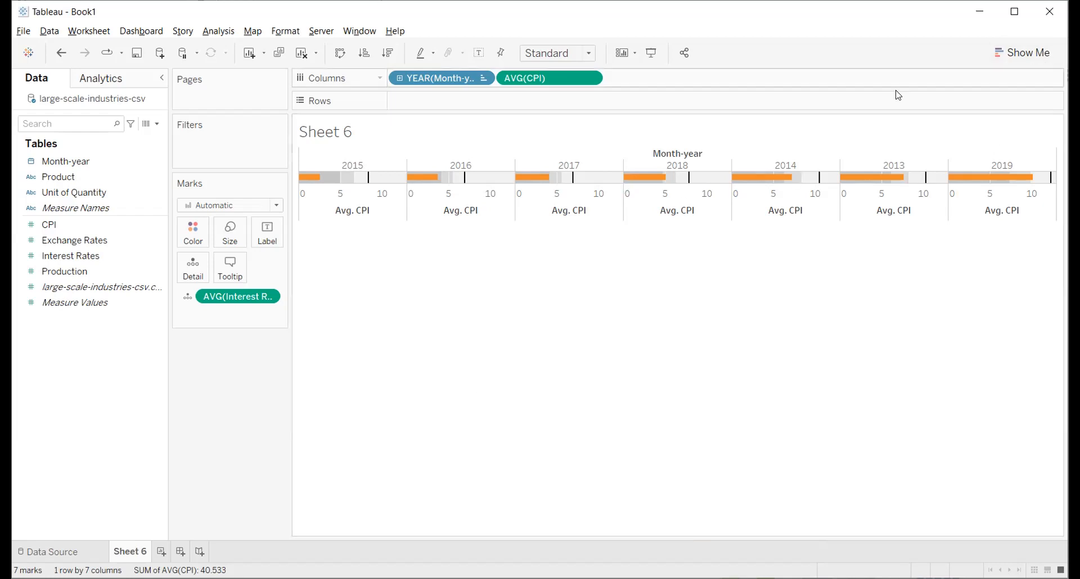
Step: Clear the sheet and plot CPI in the rows against Production in the columns as a scatter plot
{"action": "left_click", "coordinate": [301, 53]}
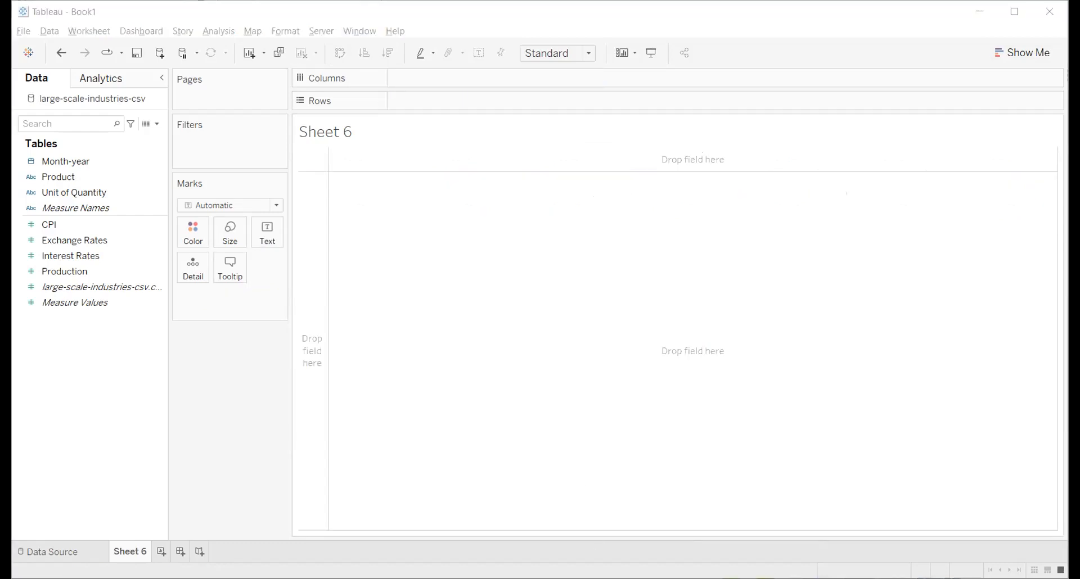
{"action": "left_click", "coordinate": [132, 256]}
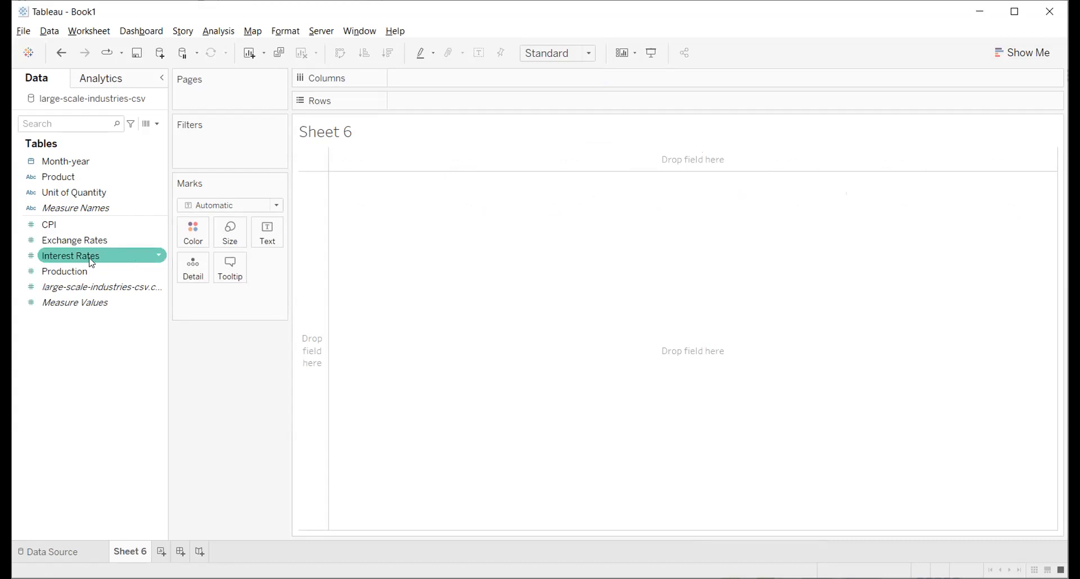
{"action": "double_click", "coordinate": [50, 225]}
{"action": "left_click", "coordinate": [85, 273]}
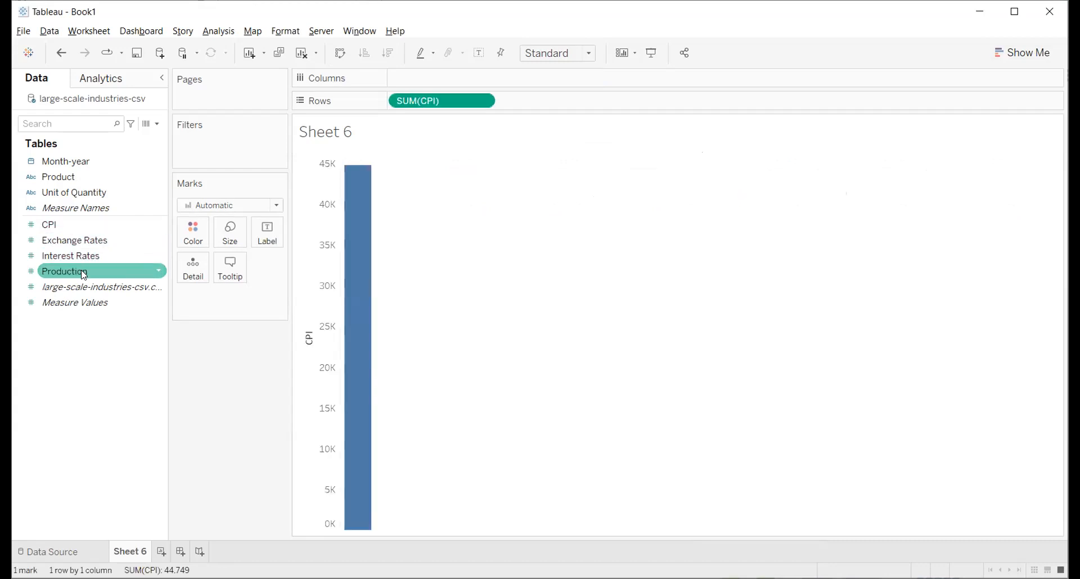
{"action": "double_click", "coordinate": [86, 273]}
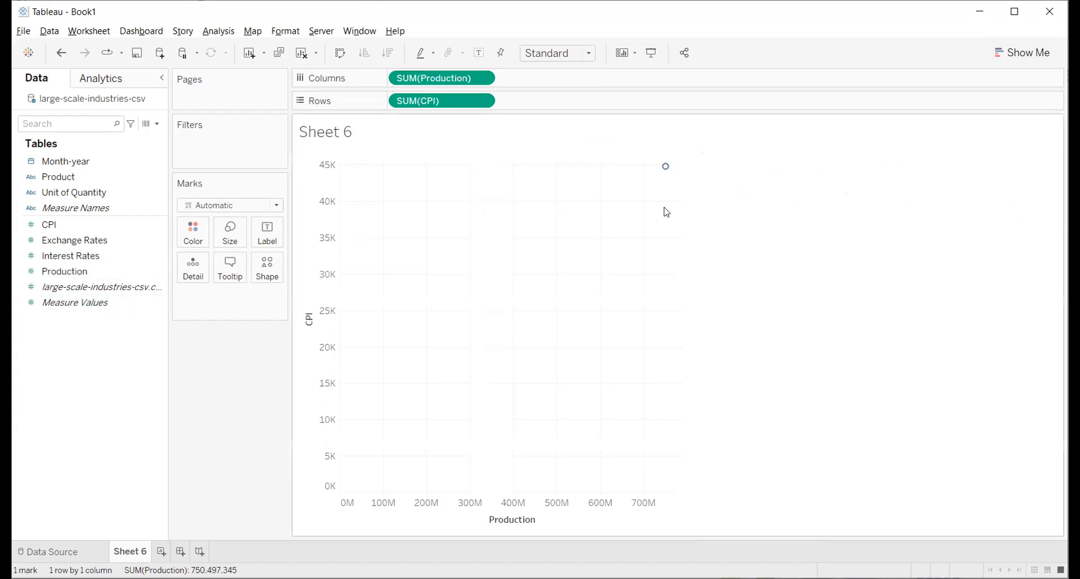
{"action": "mouse_move", "coordinate": [669, 171]}
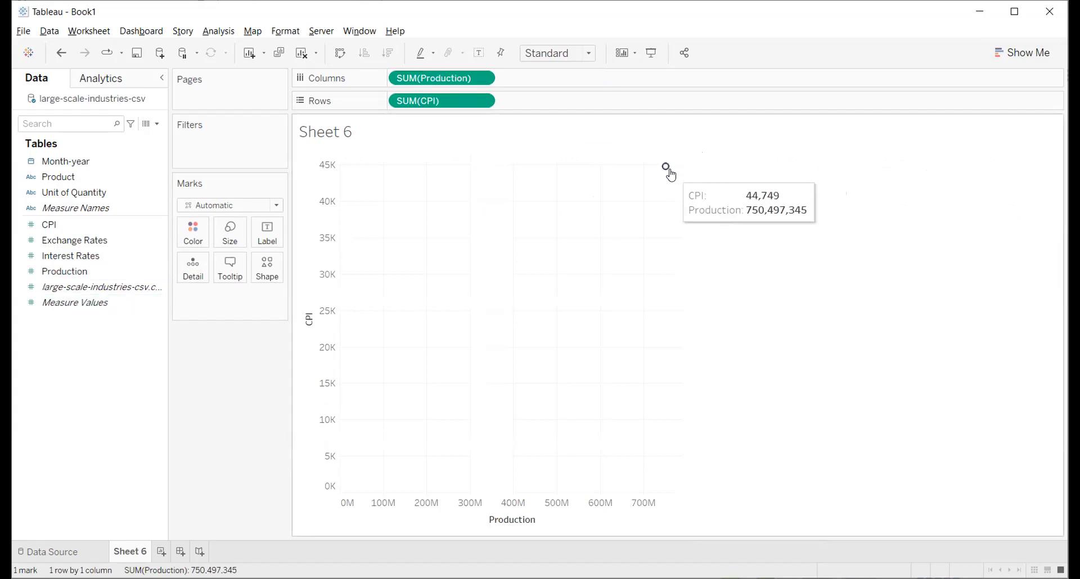
Step: Convert both Production in the columns and CPI in the rows from summed measures to dimensions
{"action": "left_click", "coordinate": [482, 78]}
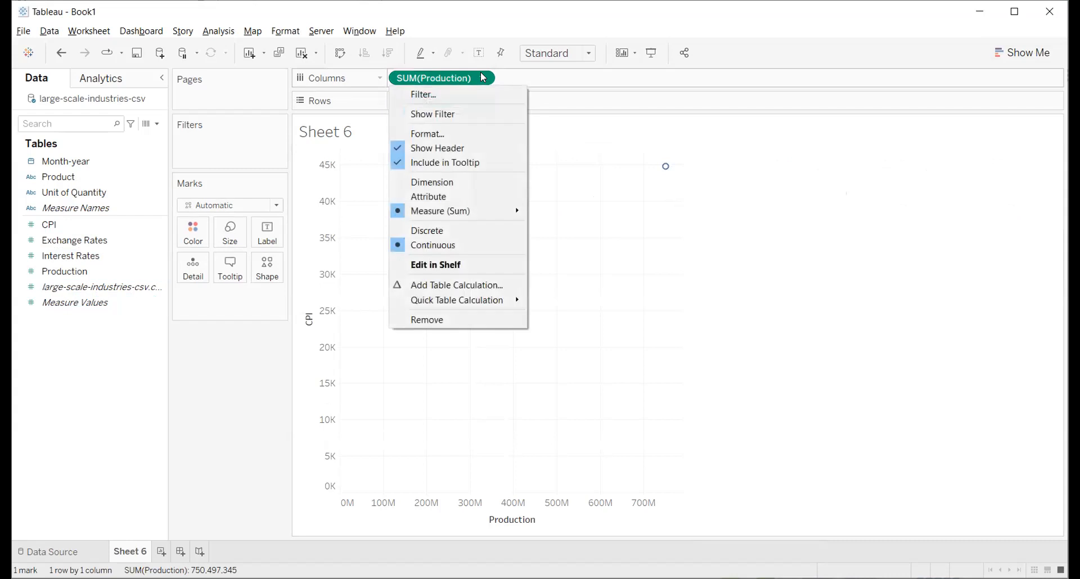
{"action": "left_click", "coordinate": [468, 180]}
{"action": "left_click", "coordinate": [482, 101]}
{"action": "left_click", "coordinate": [483, 211]}
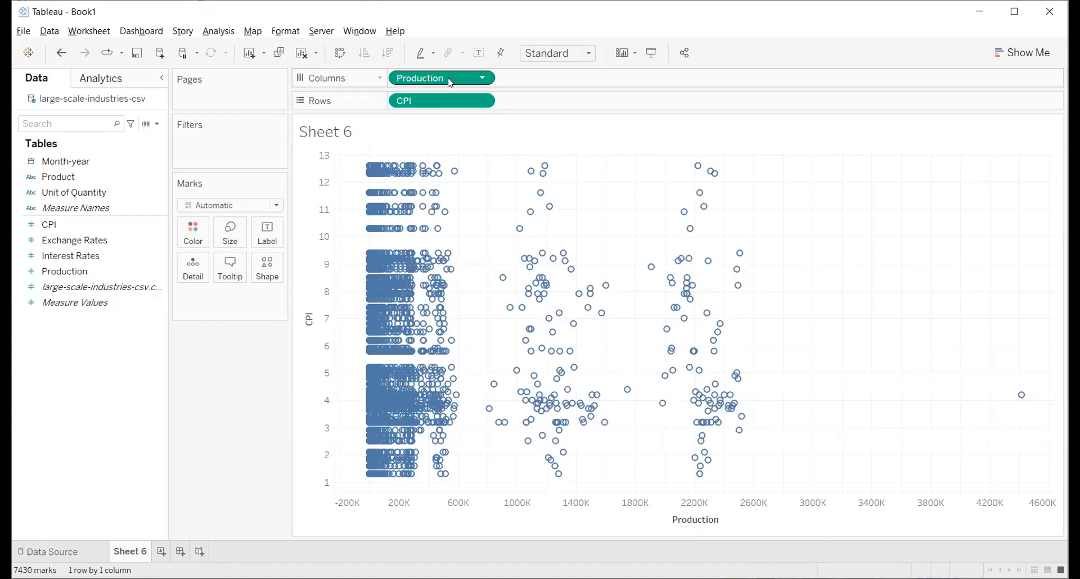
Step: Replace CPI in the rows with Exchange Rates and convert it to a dimension
{"action": "left_click", "coordinate": [473, 102]}
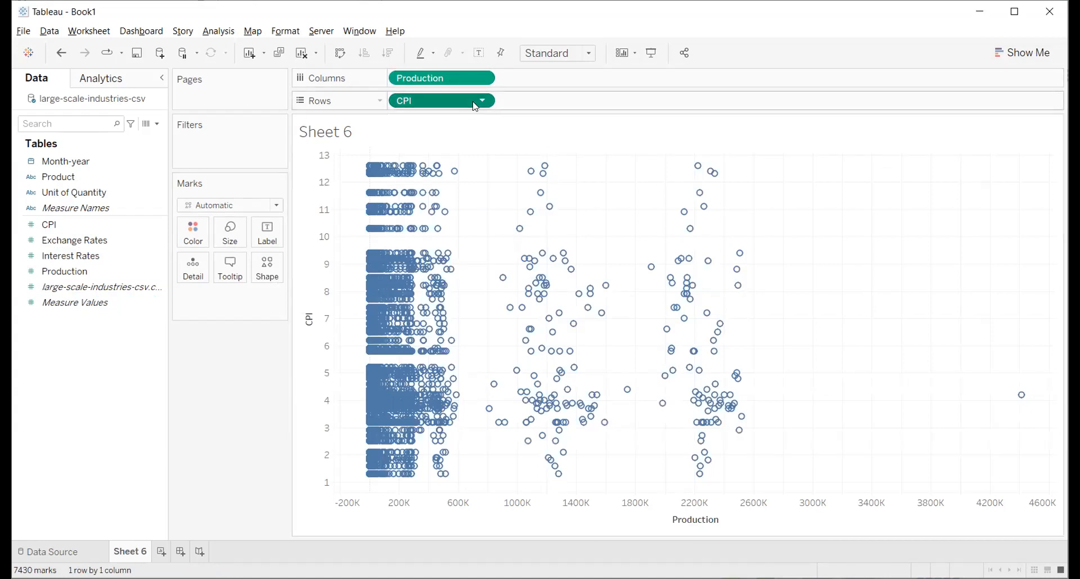
{"action": "key", "text": "Delete"}
{"action": "left_click_drag", "start_coordinate": [66, 240], "coordinate": [438, 101]}
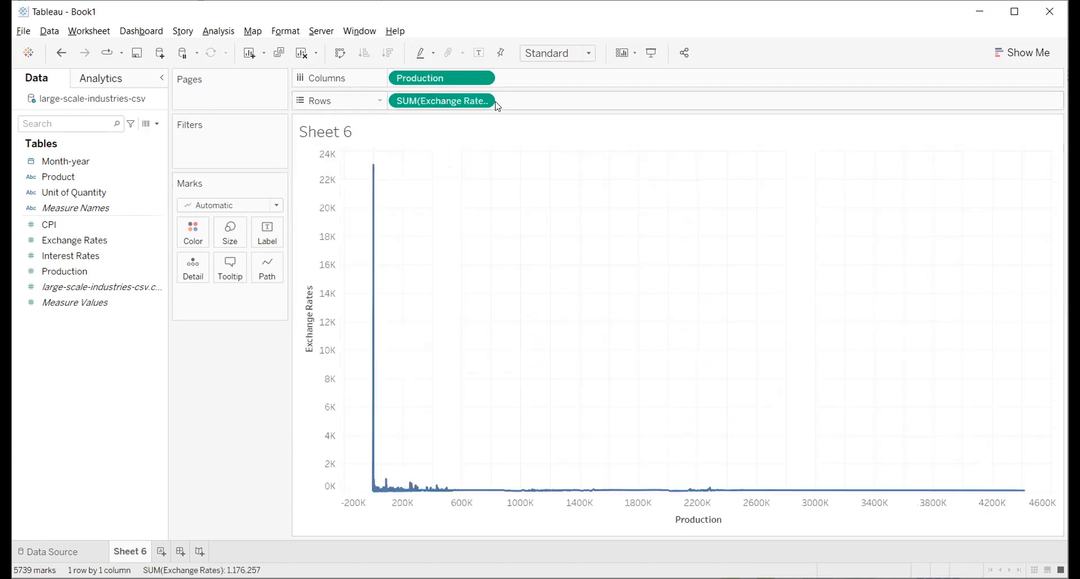
{"action": "left_click", "coordinate": [481, 101]}
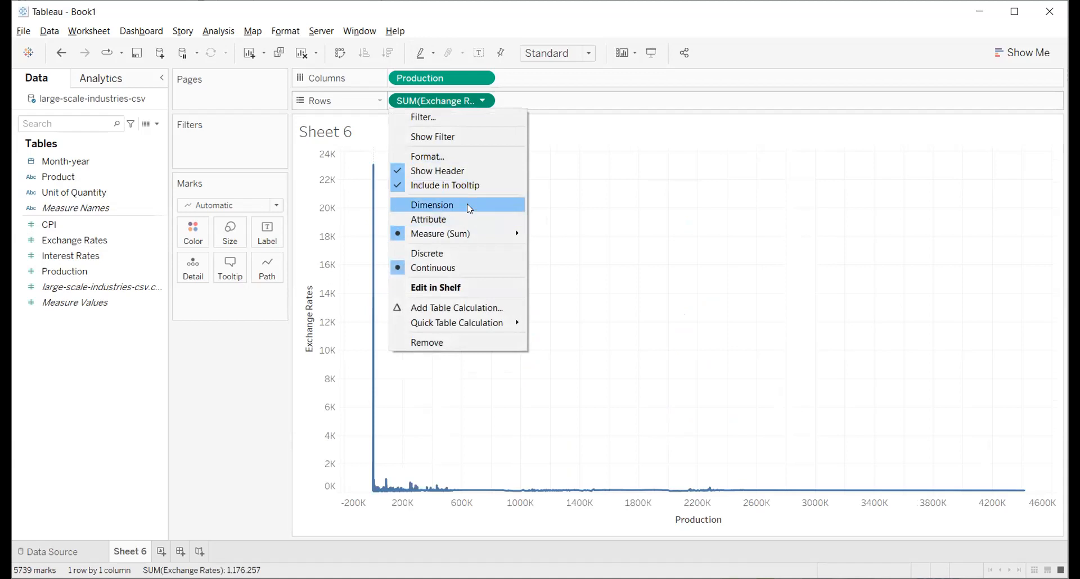
{"action": "left_click", "coordinate": [467, 205]}
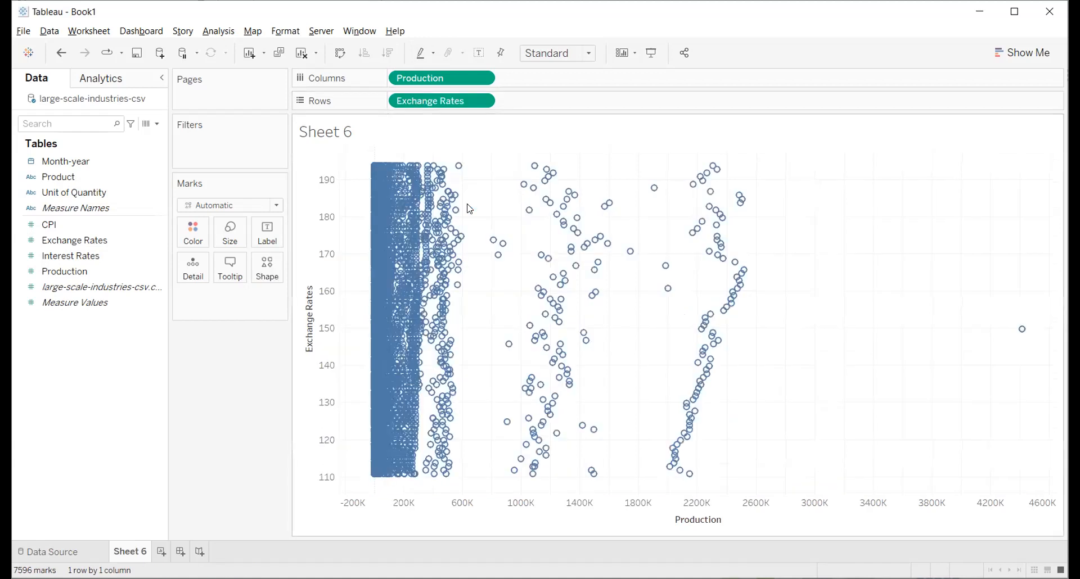
Step: Replace Exchange Rates in the rows with Interest Rates as a dimension, and try swapping the axes and back
{"action": "left_click", "coordinate": [482, 100]}
{"action": "left_click", "coordinate": [444, 307]}
{"action": "left_click", "coordinate": [73, 259]}
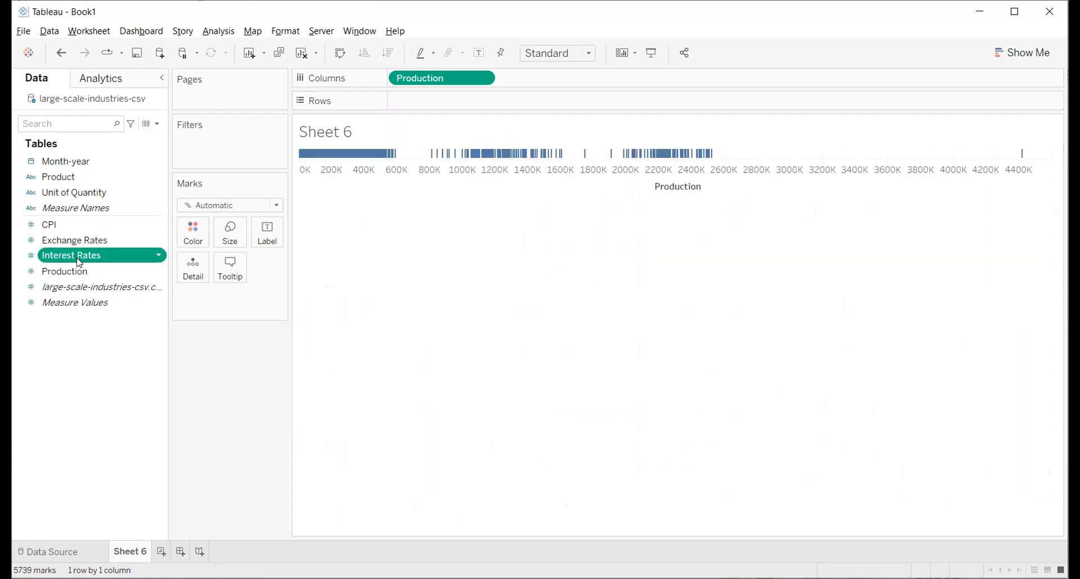
{"action": "left_click_drag", "start_coordinate": [484, 124], "coordinate": [474, 99]}
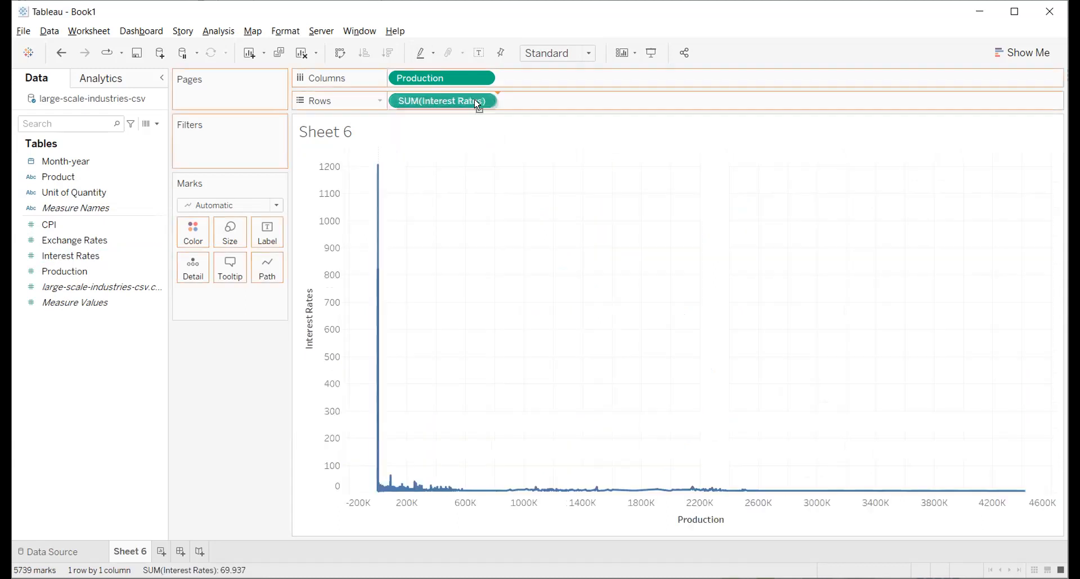
{"action": "left_click", "coordinate": [483, 101]}
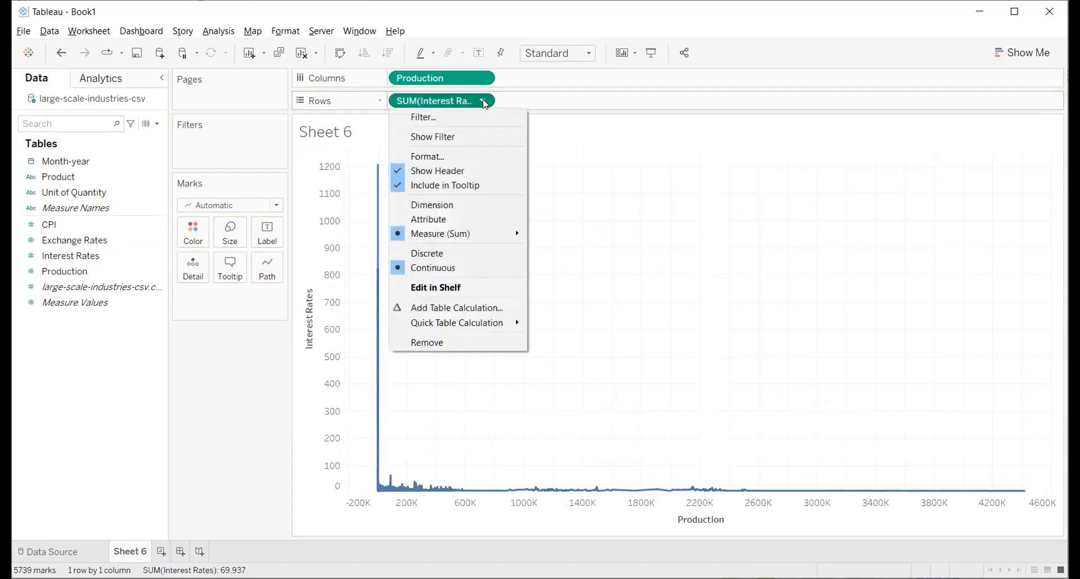
{"action": "left_click", "coordinate": [465, 204]}
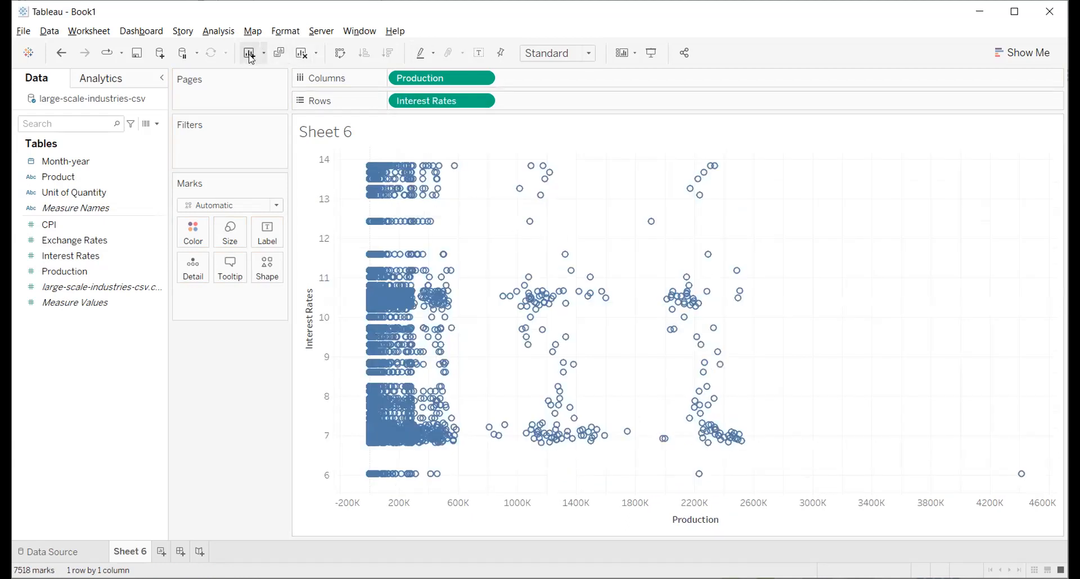
{"action": "left_click", "coordinate": [339, 53]}
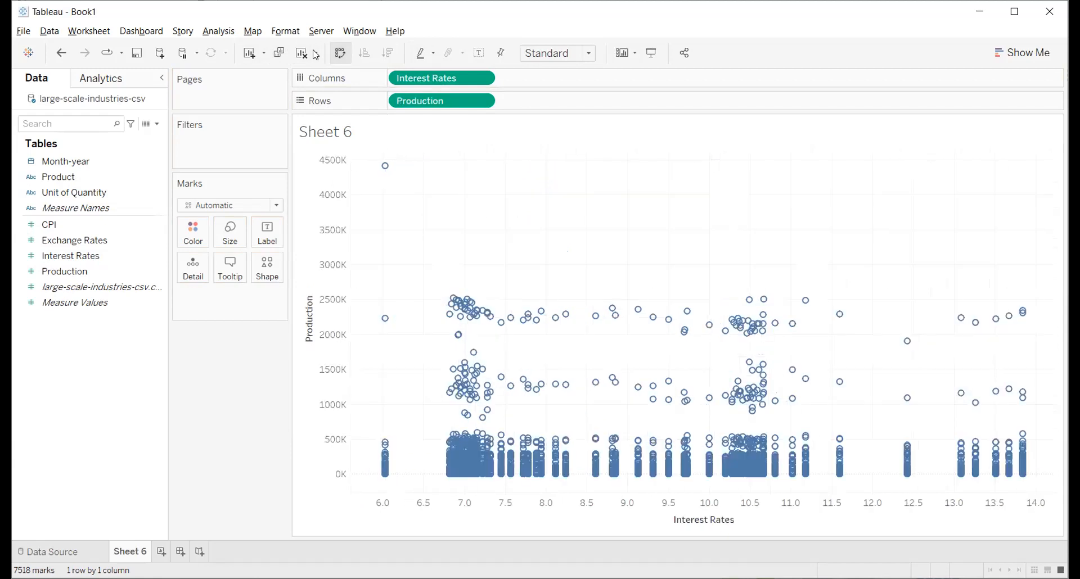
{"action": "left_click", "coordinate": [339, 52]}
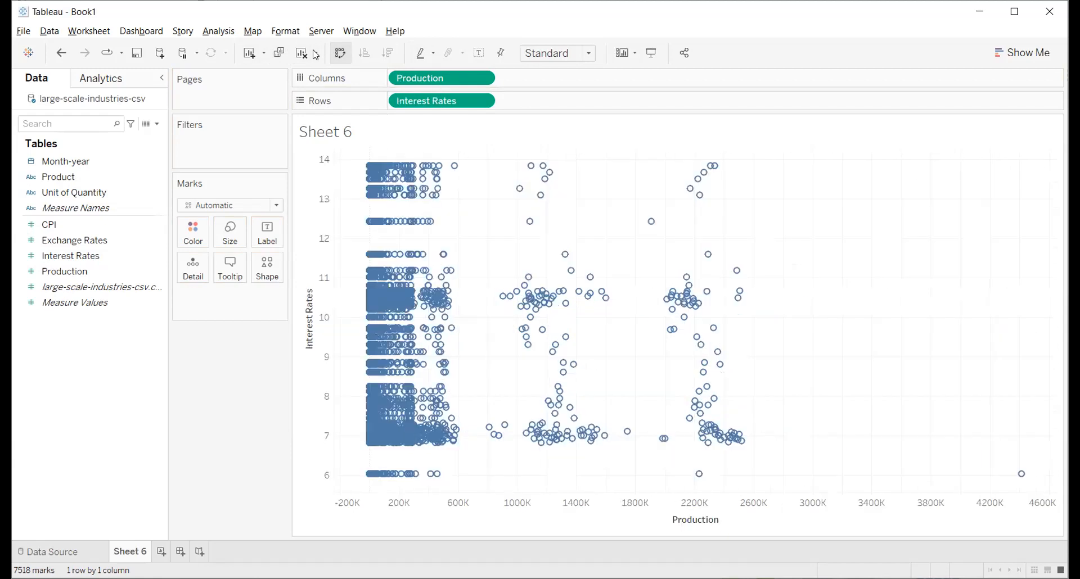
Step: Replace Production in the columns with CPI as a dimension and swap rows and columns
{"action": "left_click", "coordinate": [481, 76]}
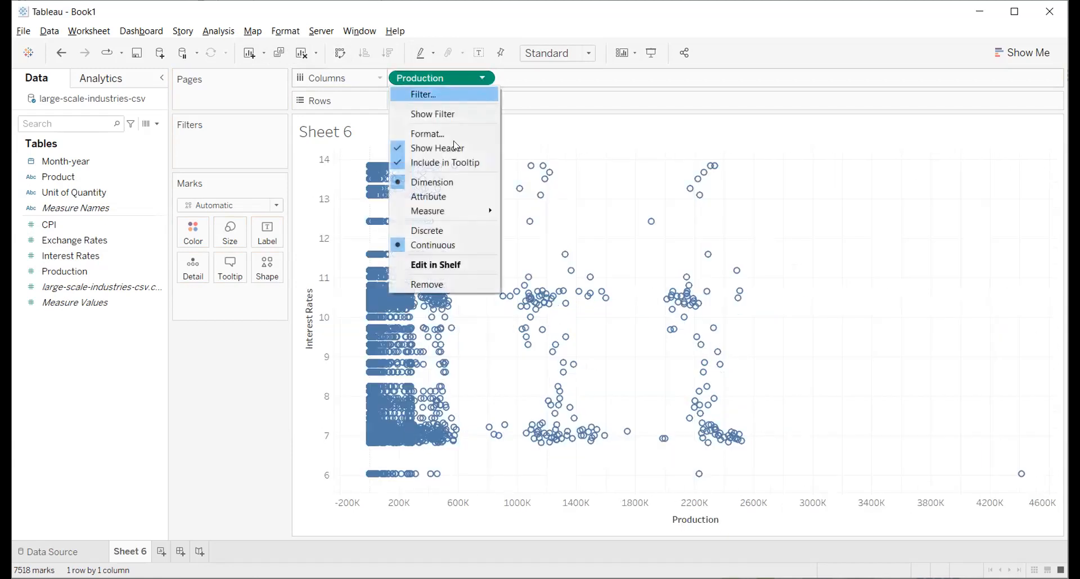
{"action": "left_click", "coordinate": [441, 288]}
{"action": "left_click_drag", "start_coordinate": [71, 225], "coordinate": [487, 83]}
{"action": "left_click", "coordinate": [487, 83]}
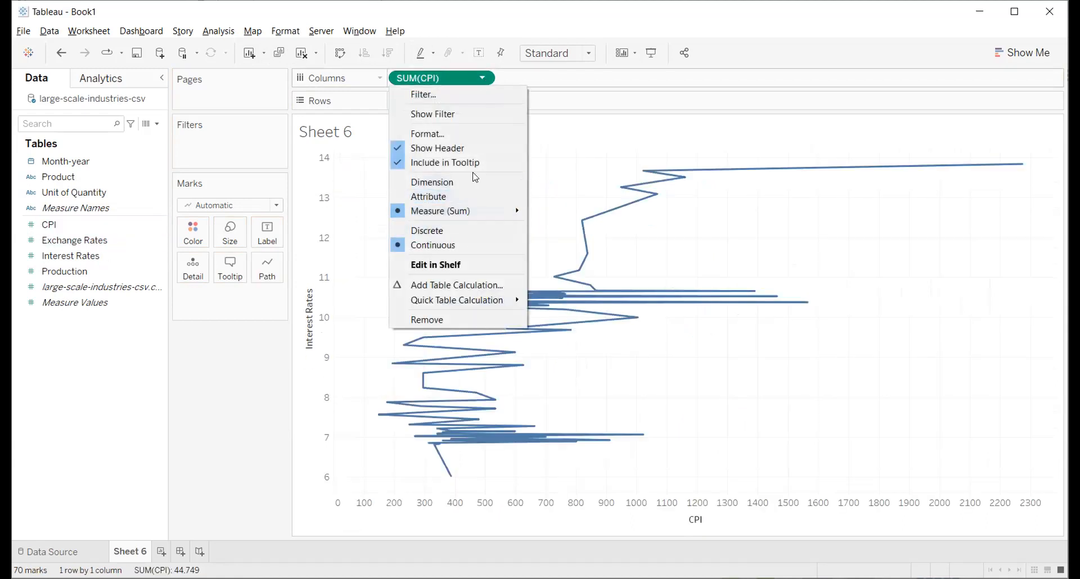
{"action": "left_click", "coordinate": [474, 186]}
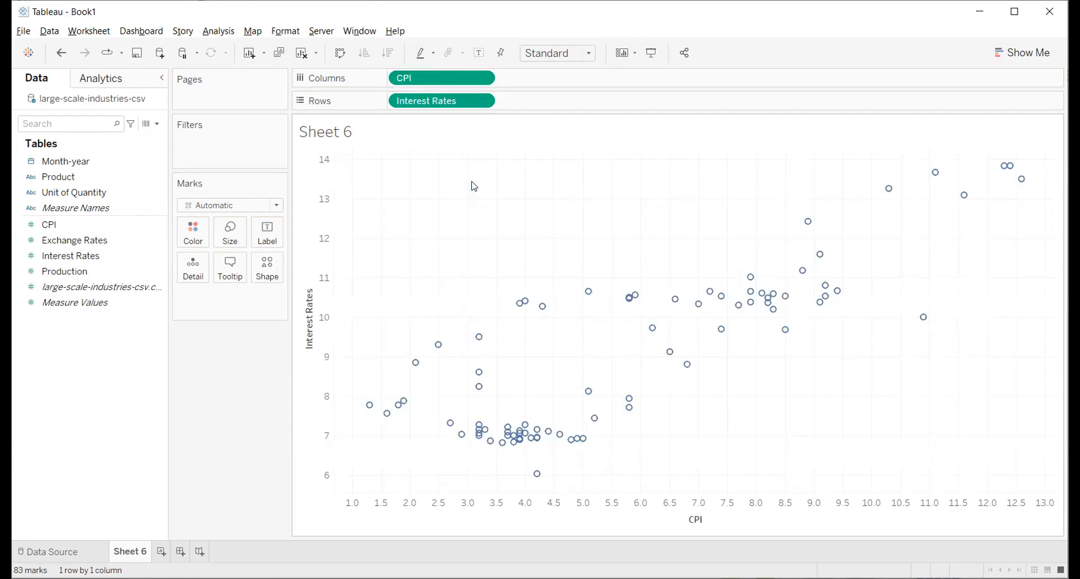
{"action": "left_click", "coordinate": [332, 56]}
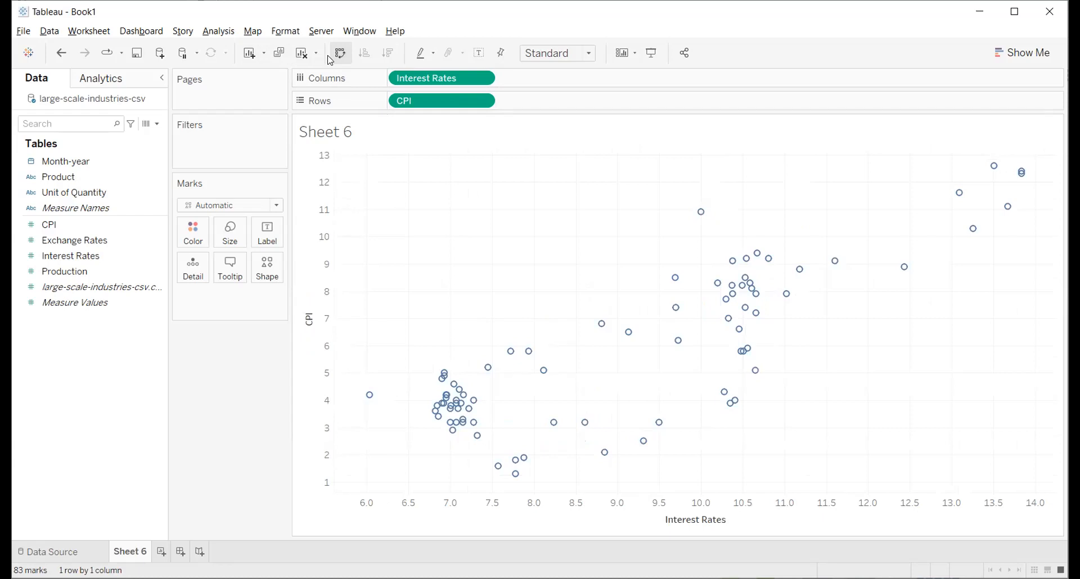
Step: Color the marks of the CPI versus Interest Rates scatter plot orange
{"action": "left_click_drag", "start_coordinate": [49, 224], "coordinate": [202, 231]}
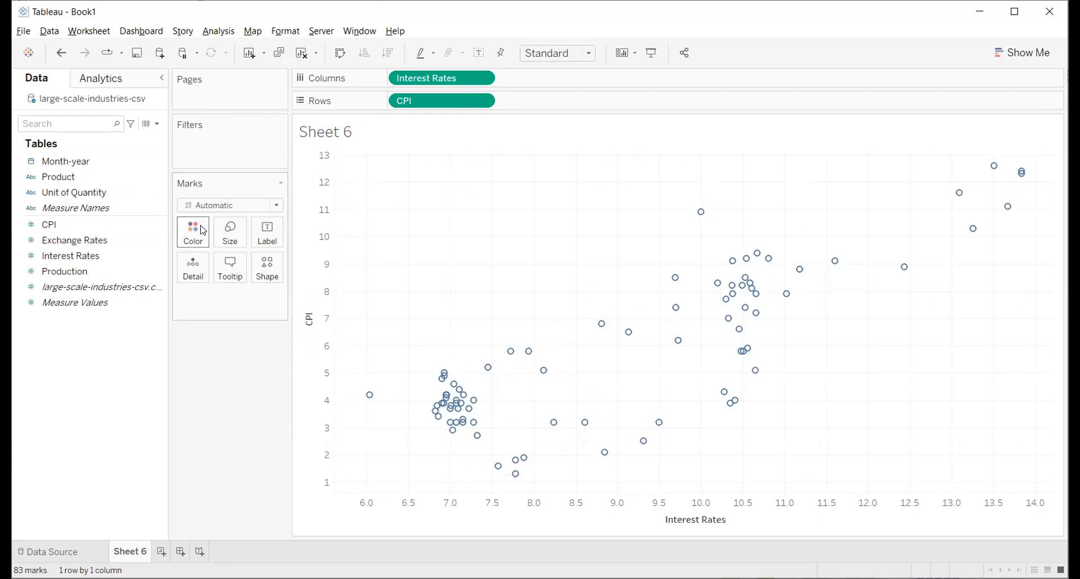
{"action": "left_click", "coordinate": [202, 231]}
{"action": "left_click", "coordinate": [226, 273]}
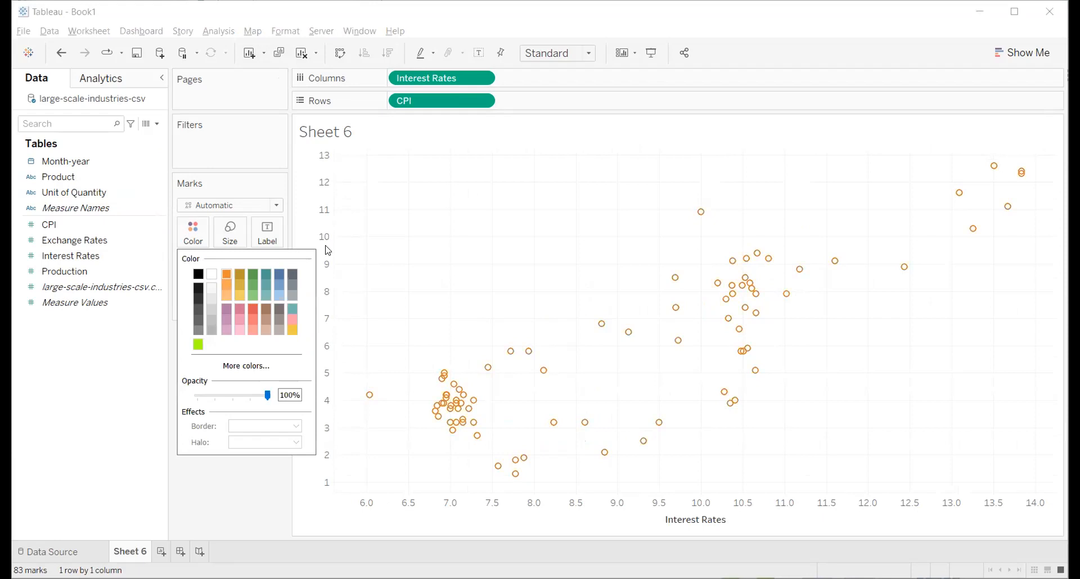
Step: Show a trend line on the scatter plot and inspect its equation and fit statistics
{"action": "right_click", "coordinate": [826, 185]}
{"action": "mouse_move", "coordinate": [871, 291]}
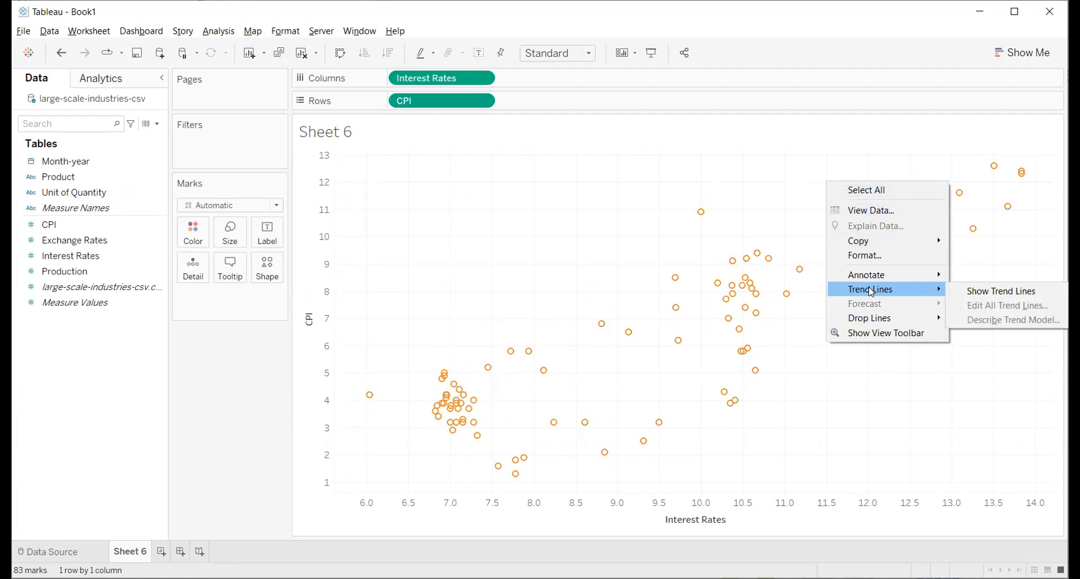
{"action": "left_click", "coordinate": [1006, 296]}
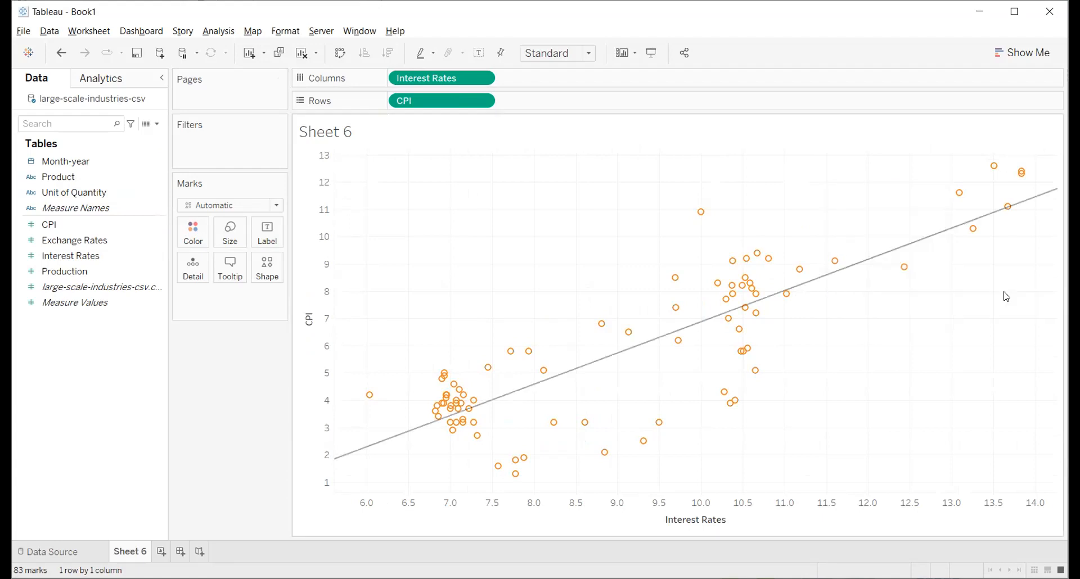
{"action": "mouse_move", "coordinate": [930, 241]}
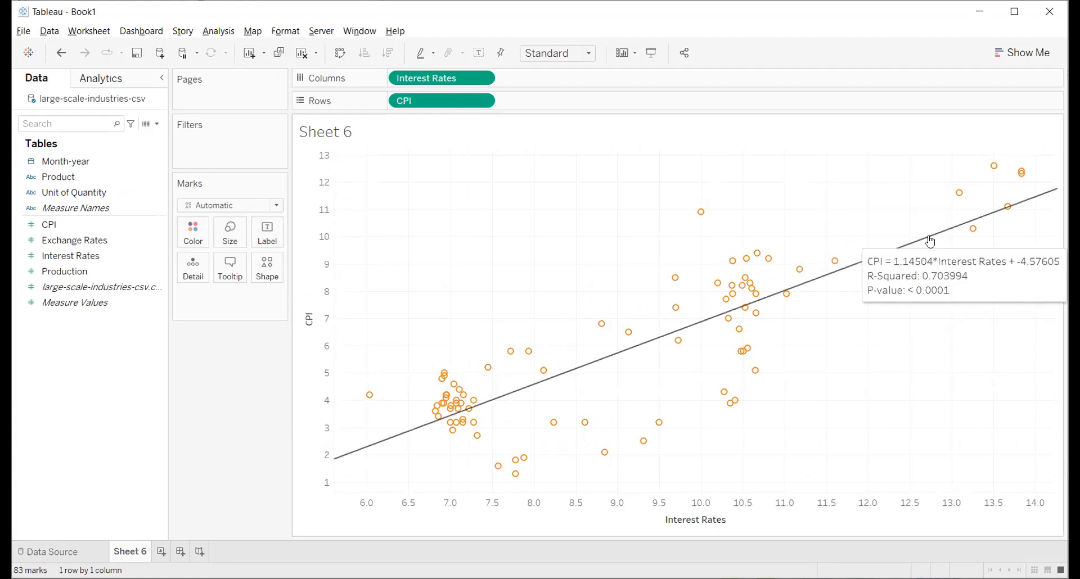
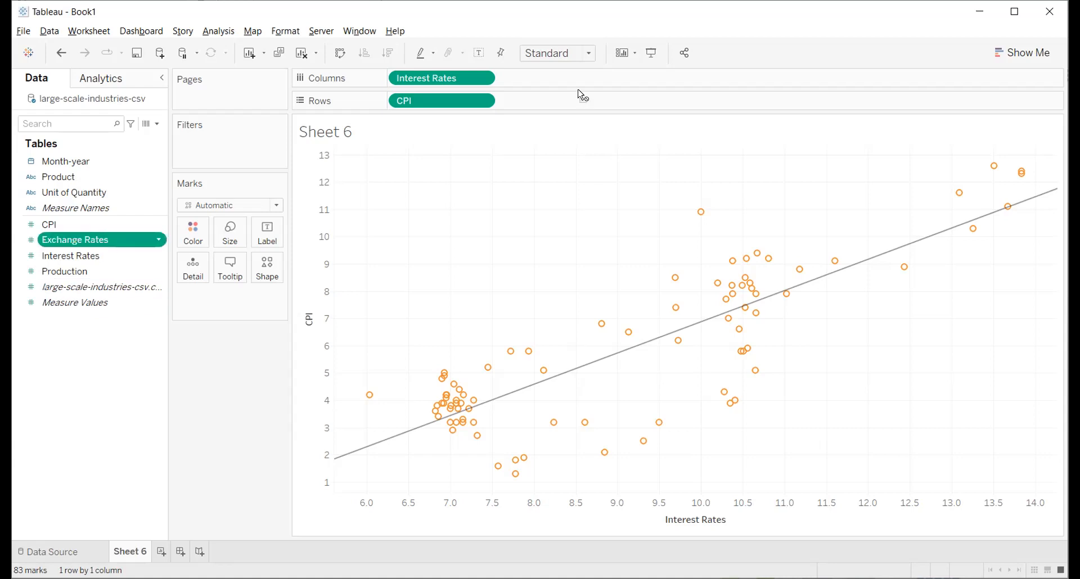
Step: Try adding Exchange Rates as a dimension beside CPI in the rows, and remove it again
{"action": "left_click", "coordinate": [124, 237]}
{"action": "left_click_drag", "start_coordinate": [594, 112], "coordinate": [594, 103]}
{"action": "left_click", "coordinate": [590, 100]}
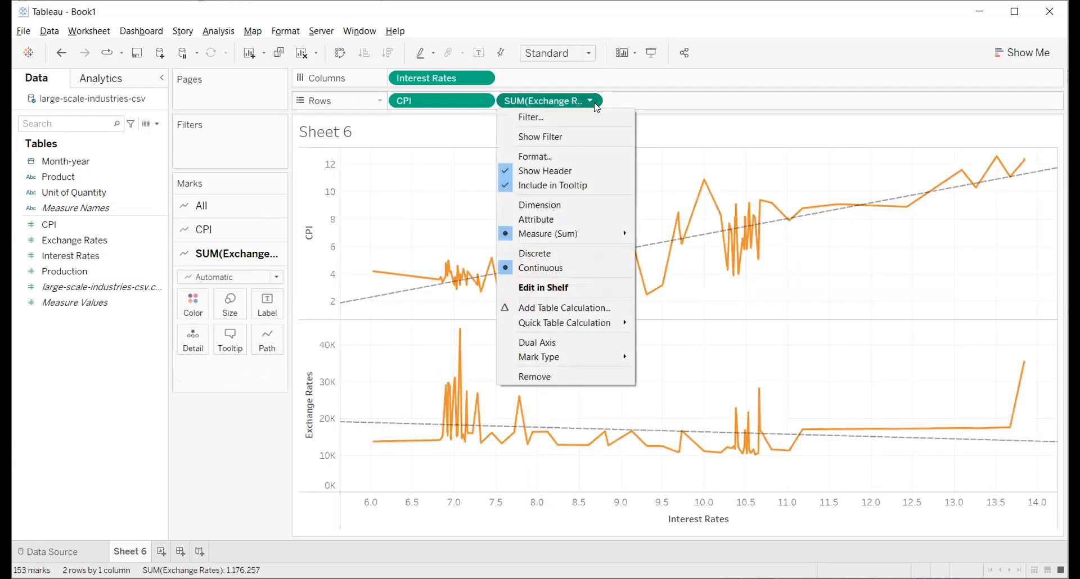
{"action": "left_click", "coordinate": [580, 204]}
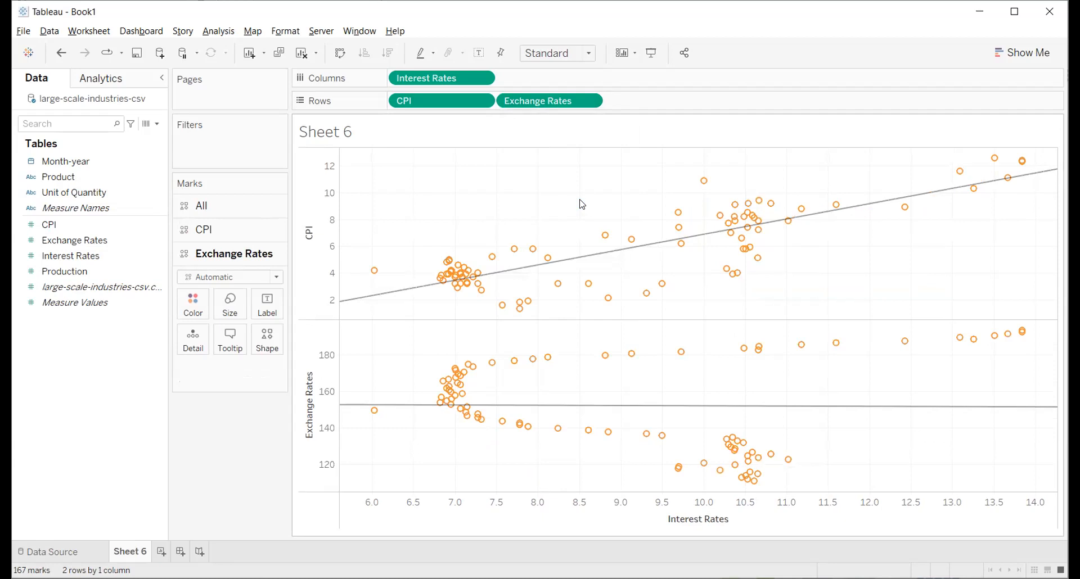
{"action": "left_click", "coordinate": [590, 100]}
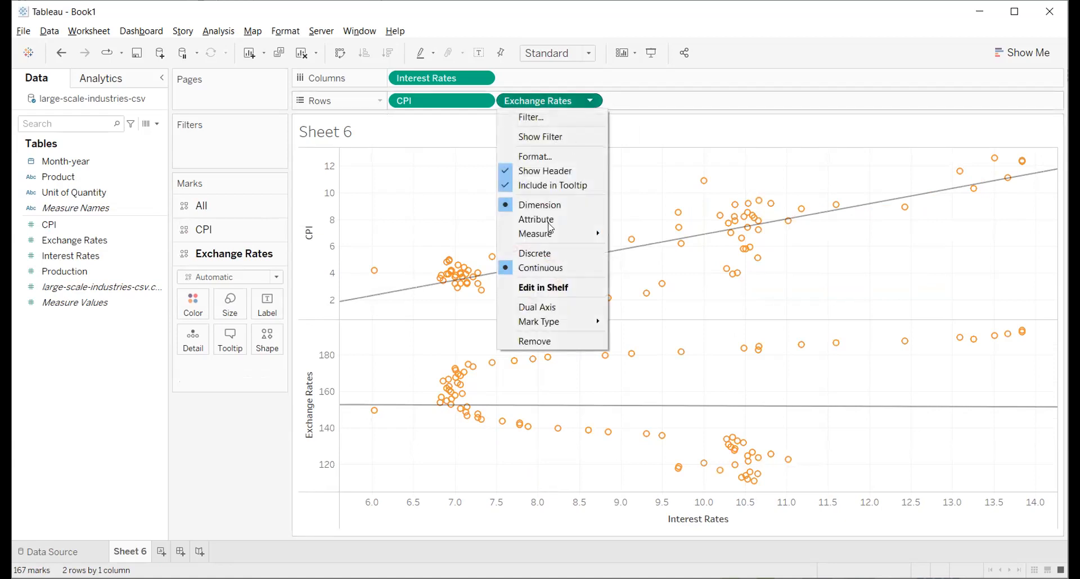
{"action": "left_click", "coordinate": [529, 340]}
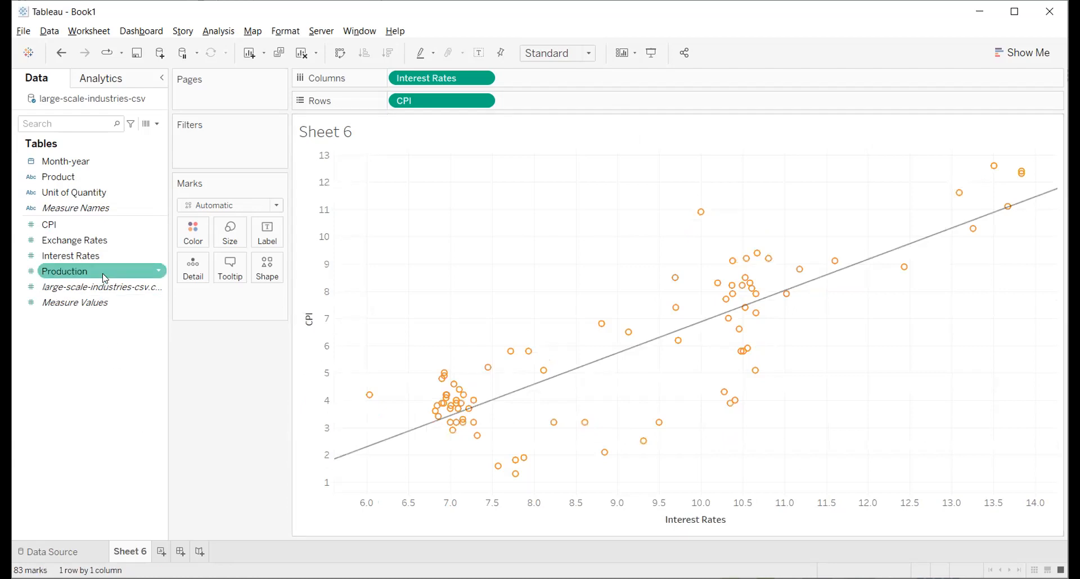
Step: Try splitting the scatter plot into columns by Month-year, undo it, and color the marks by year of Month-year instead
{"action": "double_click", "coordinate": [78, 162]}
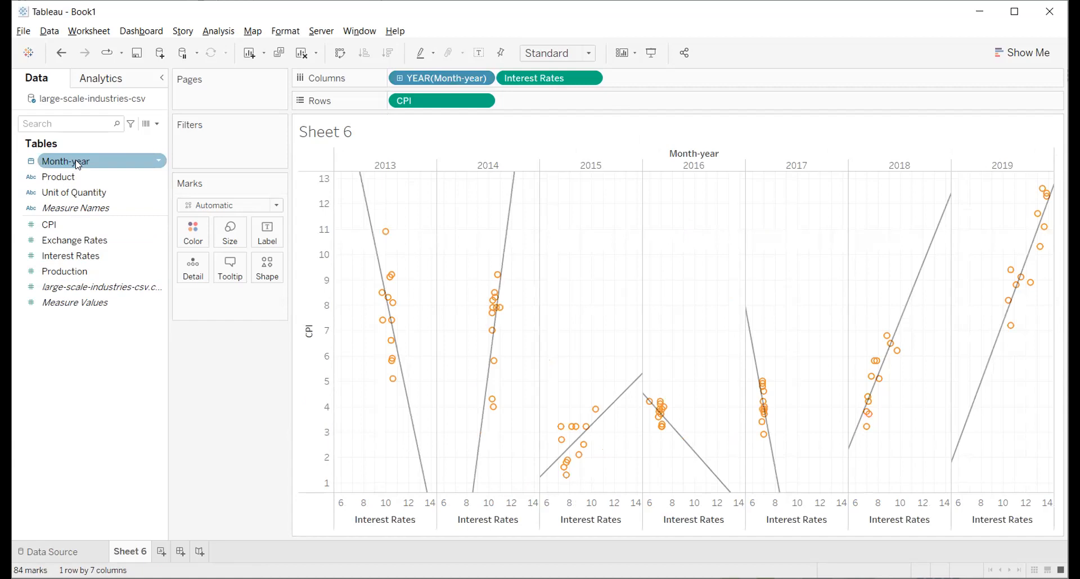
{"action": "key", "text": "ctrl+z"}
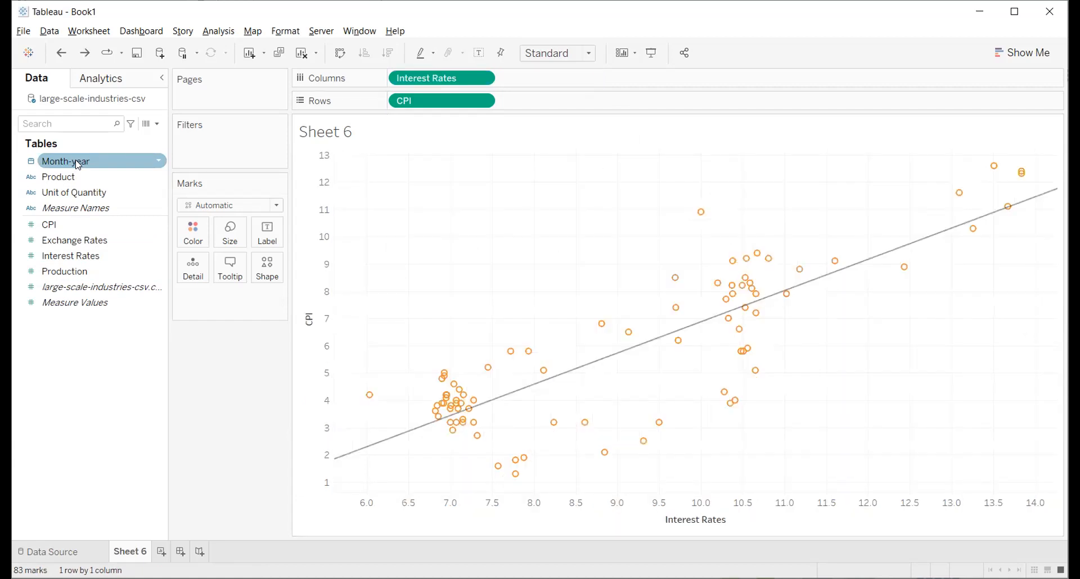
{"action": "left_click", "coordinate": [78, 163]}
{"action": "left_click_drag", "start_coordinate": [189, 233], "coordinate": [193, 238]}
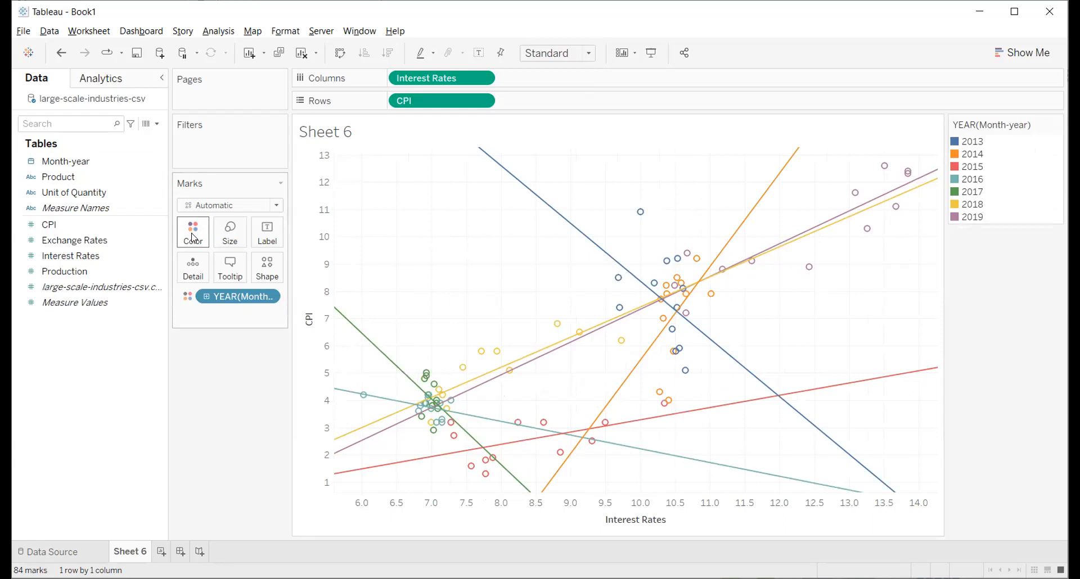
Step: Filter the scatter plot by years of Month-year, excluding 2013, 2014 and 2015
{"action": "left_click_drag", "start_coordinate": [79, 158], "coordinate": [206, 145]}
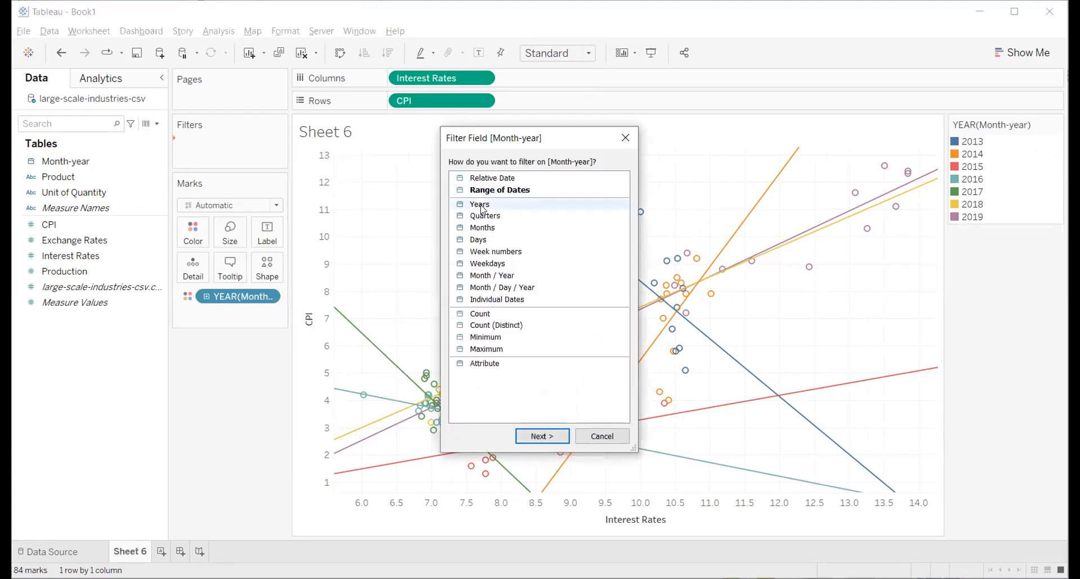
{"action": "left_click", "coordinate": [551, 444]}
{"action": "left_click", "coordinate": [416, 183]}
{"action": "left_click", "coordinate": [416, 195]}
{"action": "left_click", "coordinate": [416, 209]}
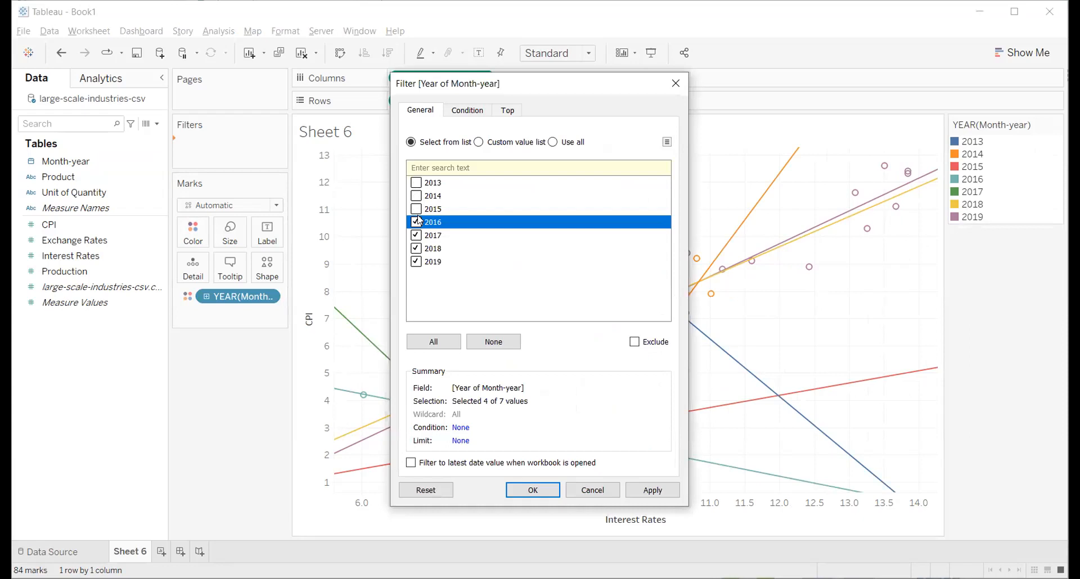
{"action": "left_click", "coordinate": [651, 488]}
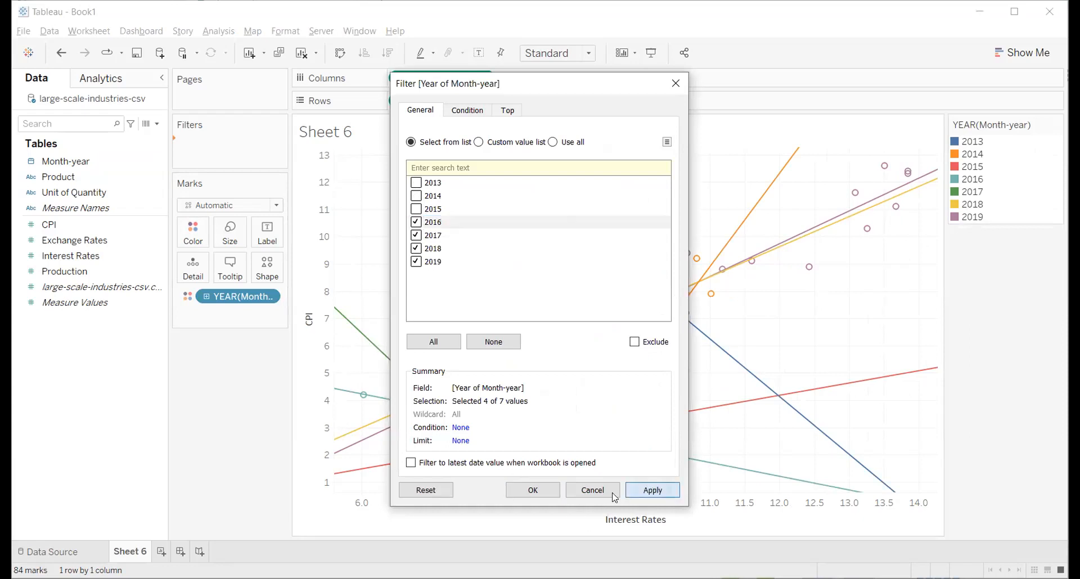
{"action": "left_click", "coordinate": [532, 490]}
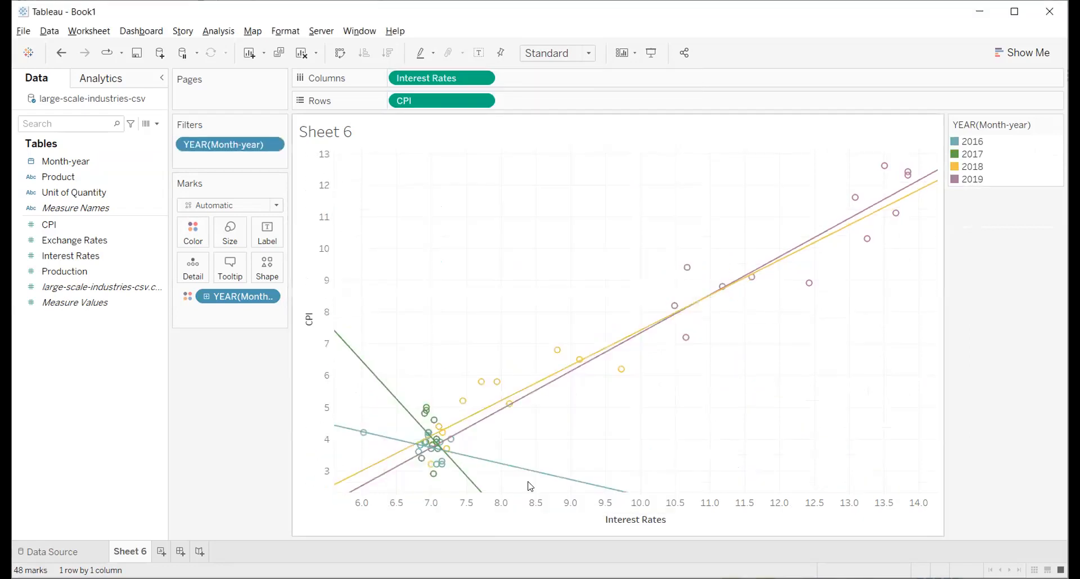
Step: Restrict the Month-year filter to 2017 and 2018 by excluding 2016 and 2019
{"action": "mouse_move", "coordinate": [582, 487]}
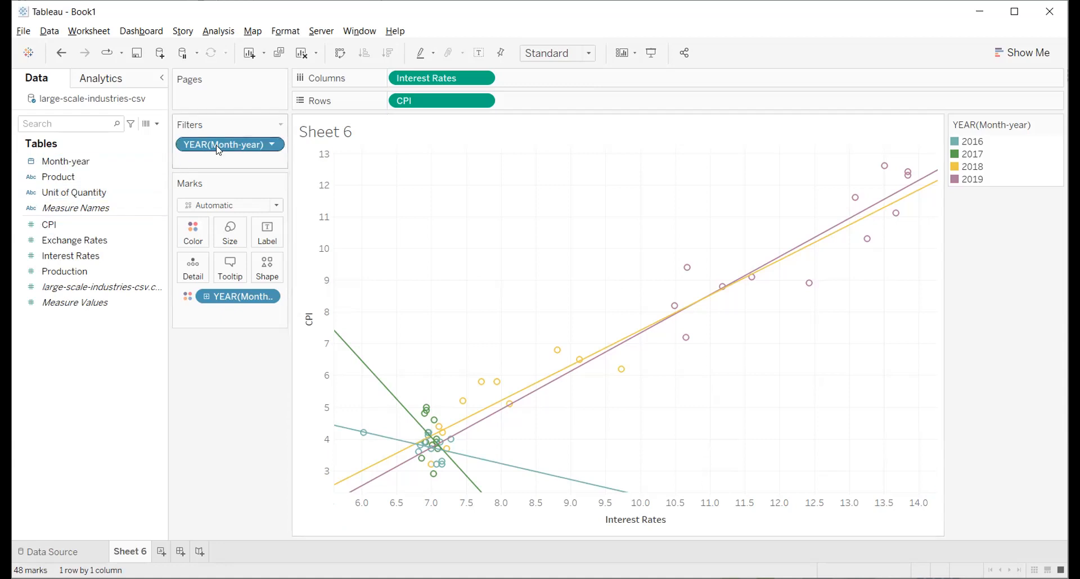
{"action": "double_click", "coordinate": [235, 145]}
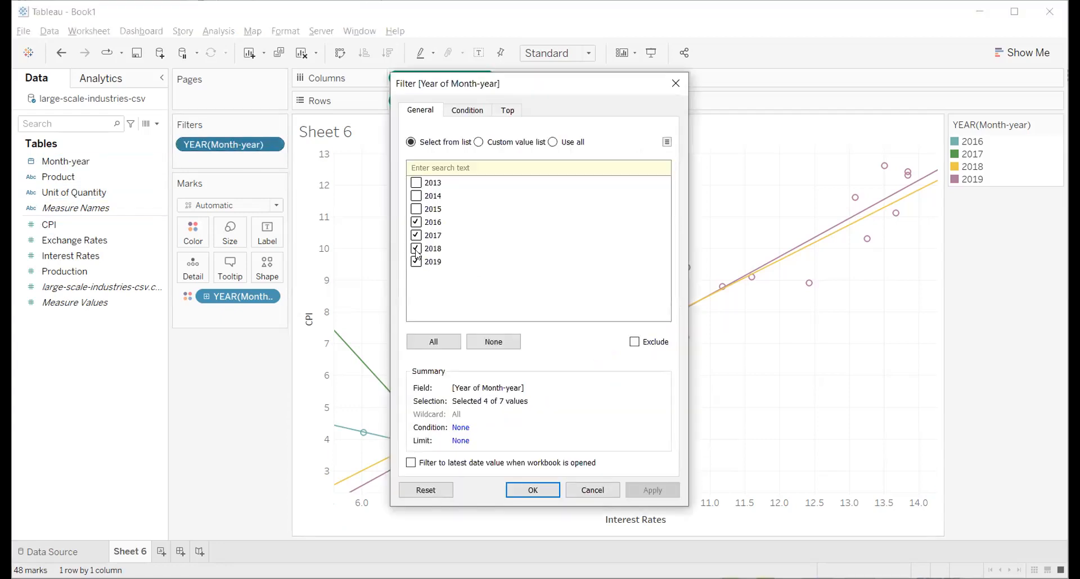
{"action": "left_click", "coordinate": [416, 222]}
{"action": "left_click", "coordinate": [417, 262]}
{"action": "left_click", "coordinate": [669, 497]}
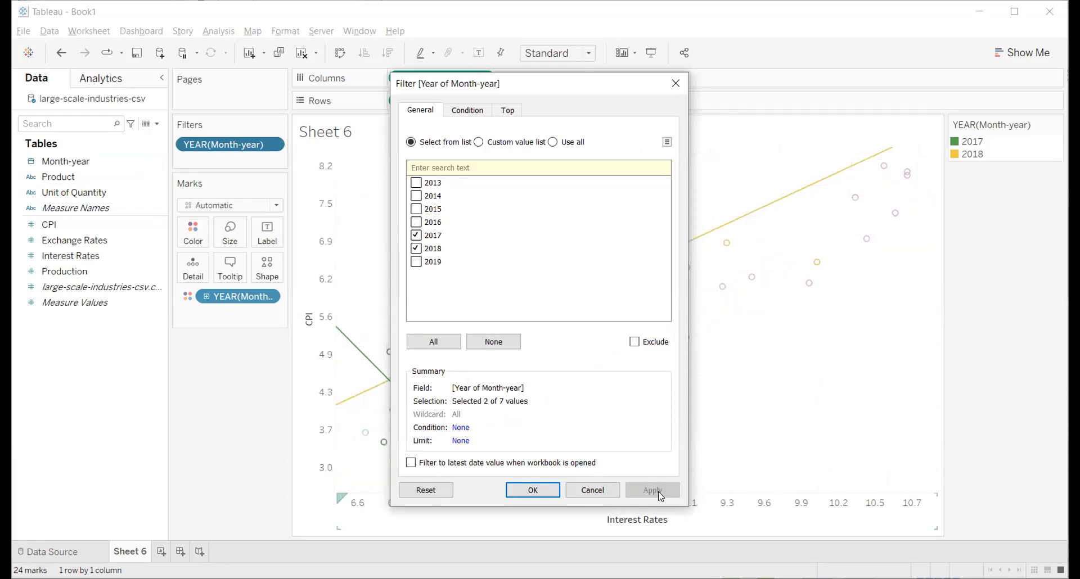
{"action": "left_click", "coordinate": [532, 491]}
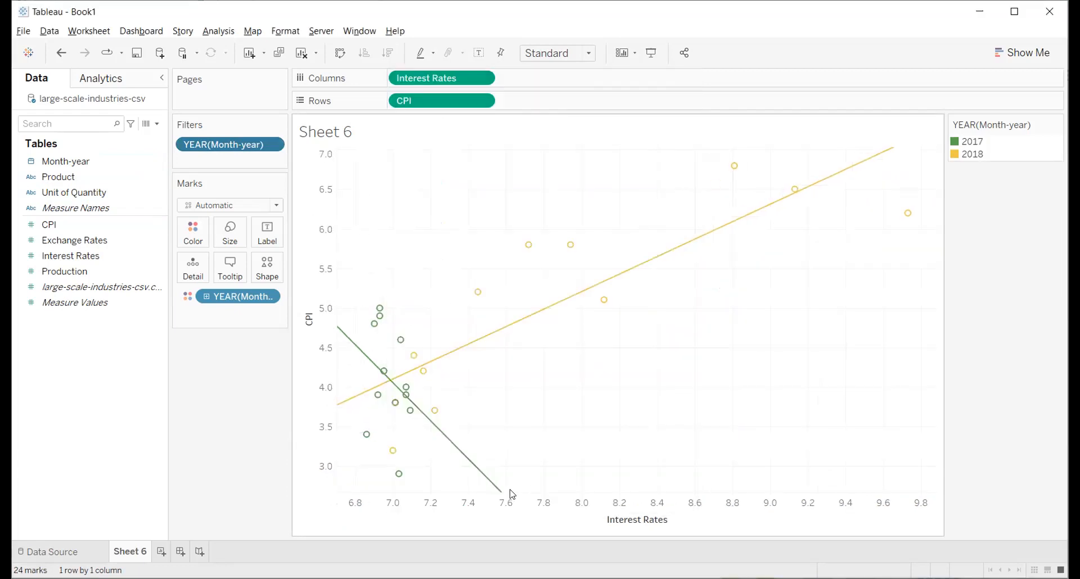
Step: Include all years from 2013 to 2019 in the Month-year filter and inspect the 2013 trend line's statistics
{"action": "mouse_move", "coordinate": [479, 477]}
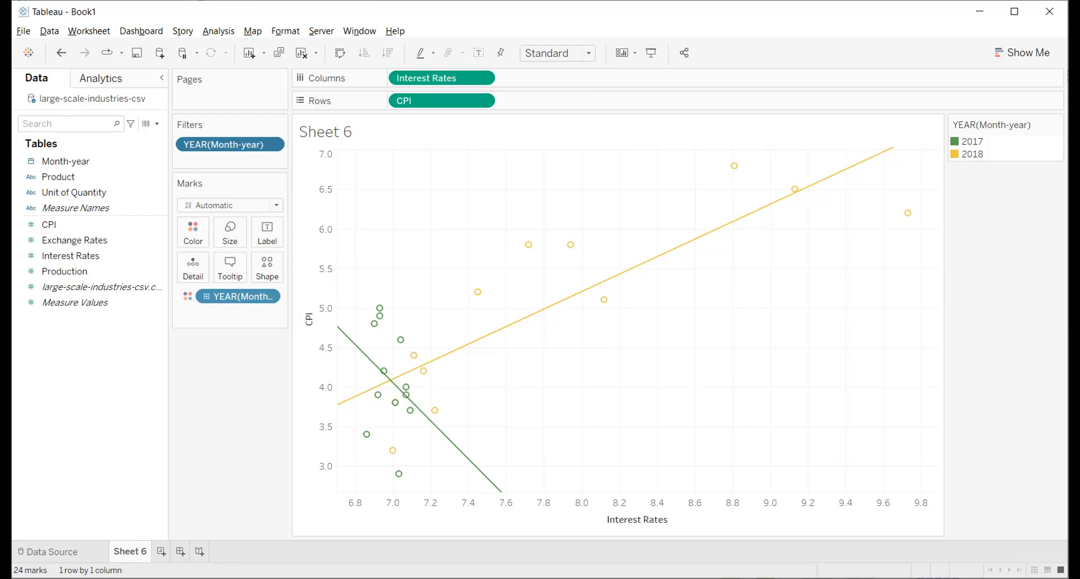
{"action": "double_click", "coordinate": [227, 146]}
{"action": "left_click", "coordinate": [416, 182]}
{"action": "left_click", "coordinate": [415, 196]}
{"action": "left_click", "coordinate": [415, 209]}
{"action": "left_click", "coordinate": [416, 221]}
{"action": "left_click", "coordinate": [416, 262]}
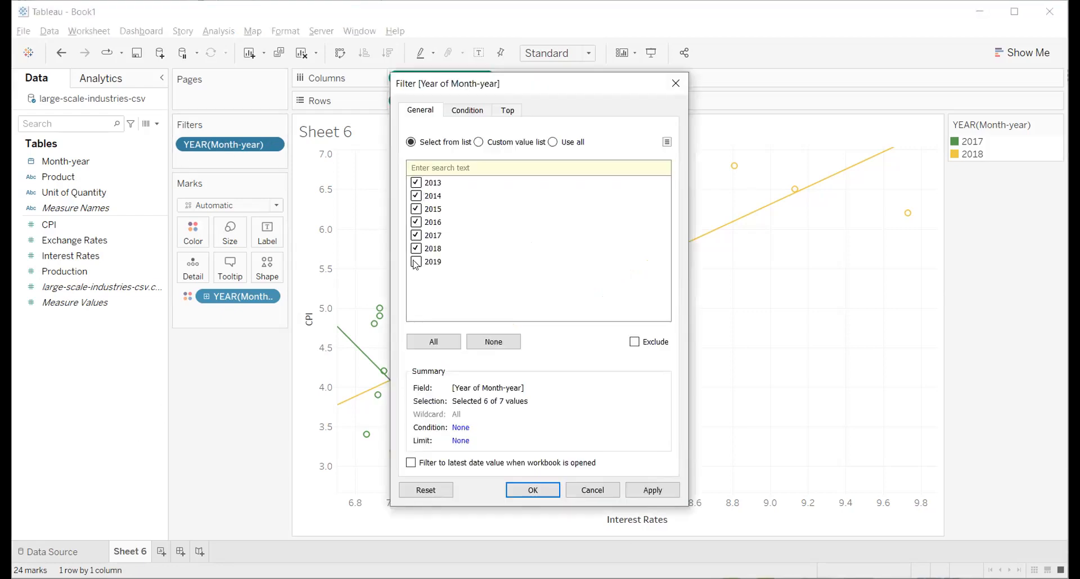
{"action": "left_click", "coordinate": [647, 490]}
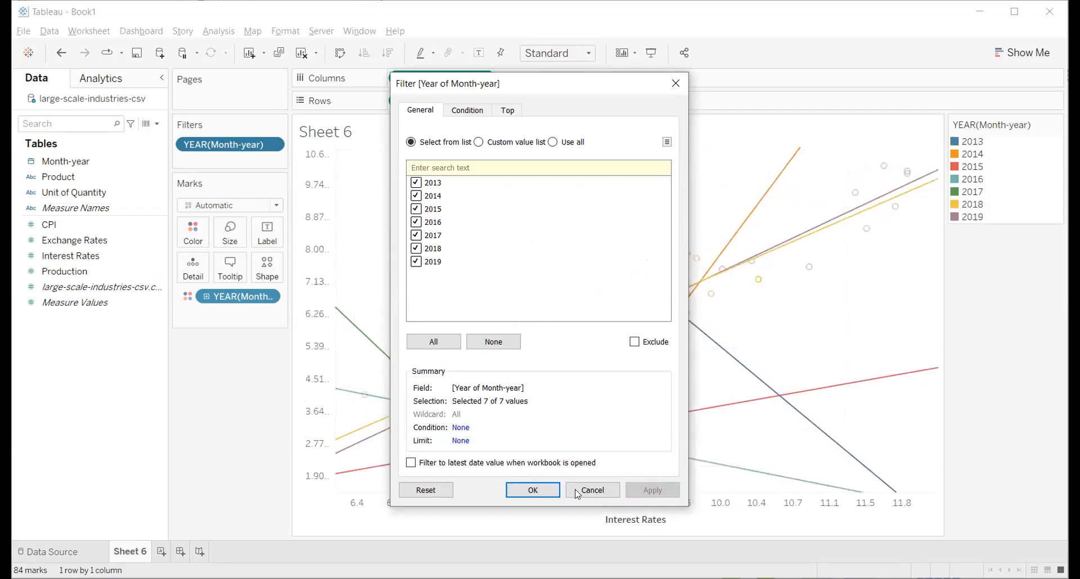
{"action": "left_click", "coordinate": [516, 492]}
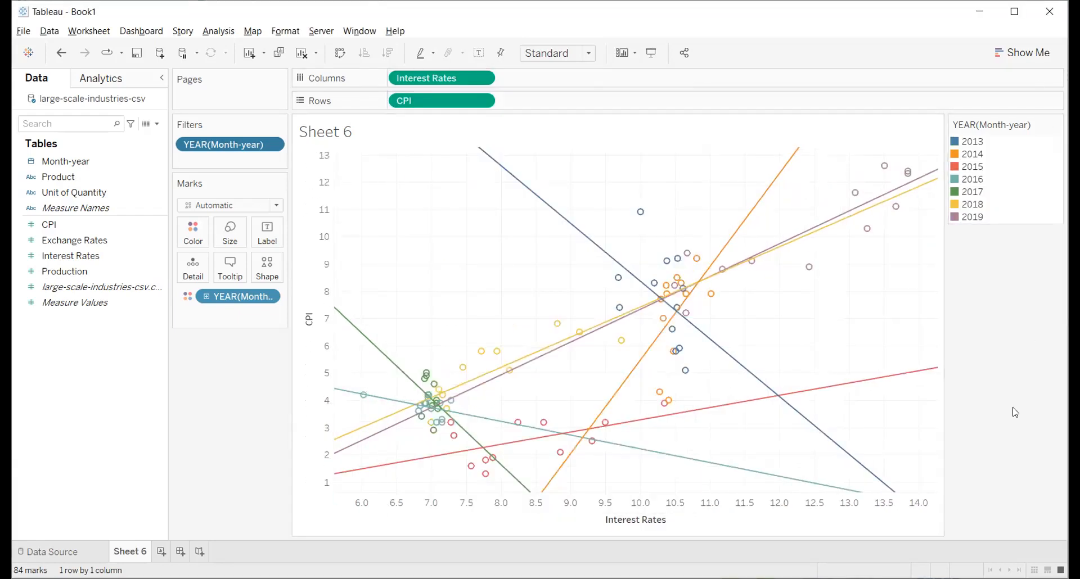
{"action": "mouse_move", "coordinate": [854, 472]}
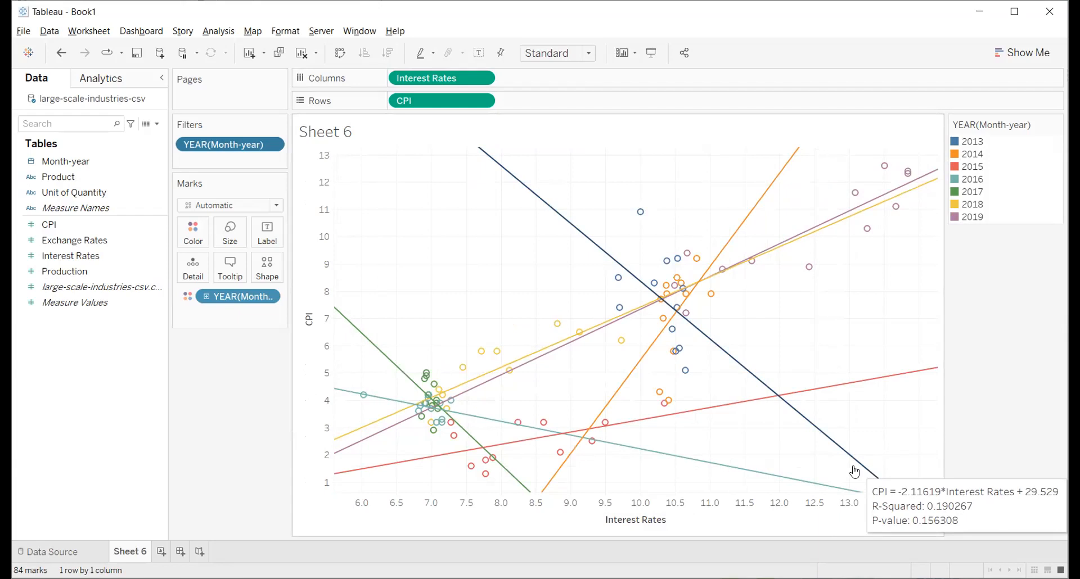
Step: Exclude 2018 and 2019 from the Month-year filter and examine the trend lines of the remaining years
{"action": "double_click", "coordinate": [238, 147]}
{"action": "left_click", "coordinate": [415, 248]}
{"action": "left_click", "coordinate": [417, 262]}
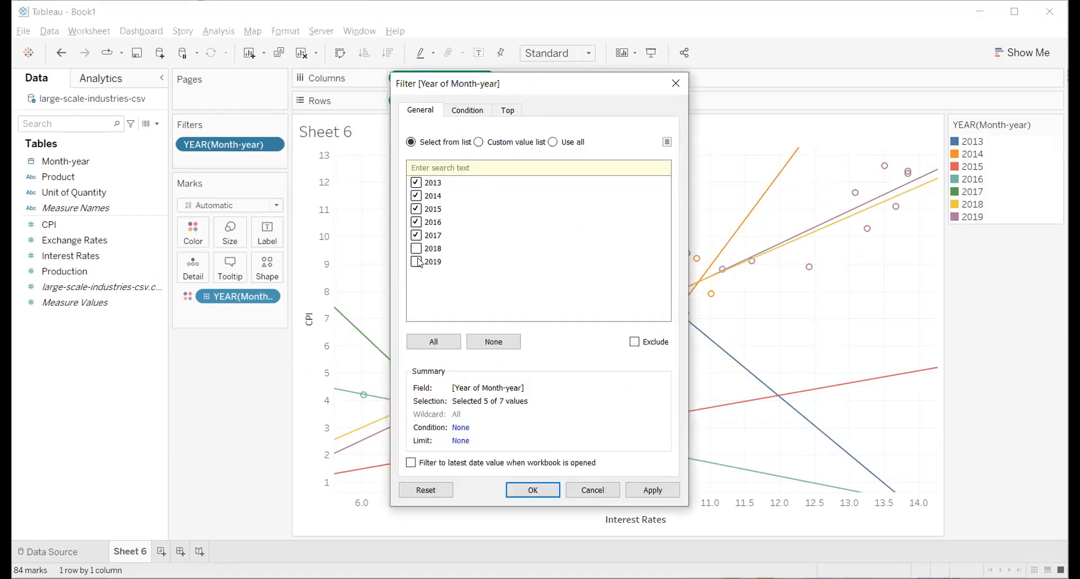
{"action": "left_click", "coordinate": [652, 490]}
{"action": "left_click", "coordinate": [533, 490]}
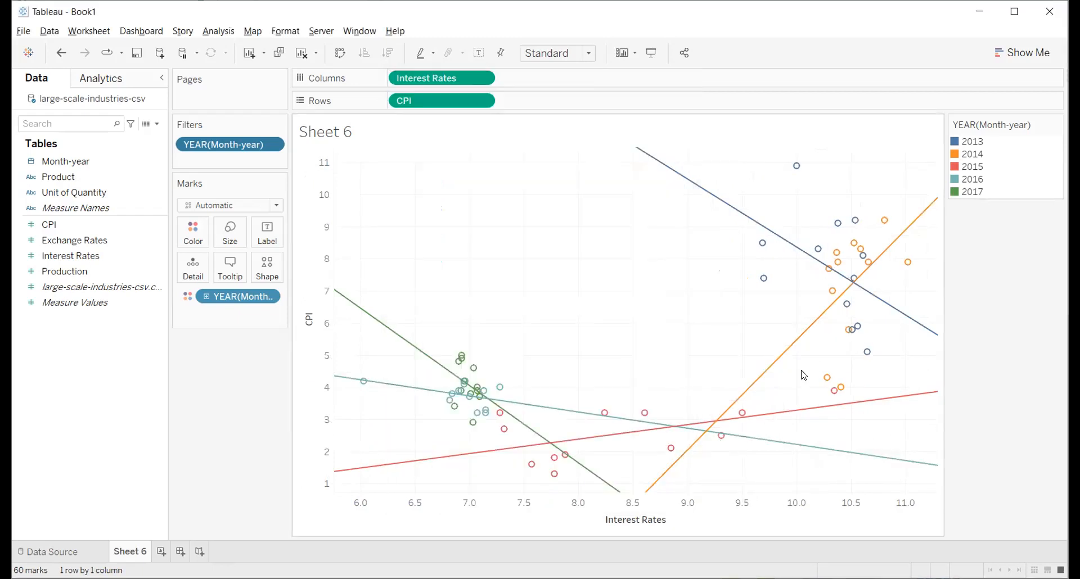
{"action": "mouse_move", "coordinate": [791, 356]}
{"action": "mouse_move", "coordinate": [801, 256]}
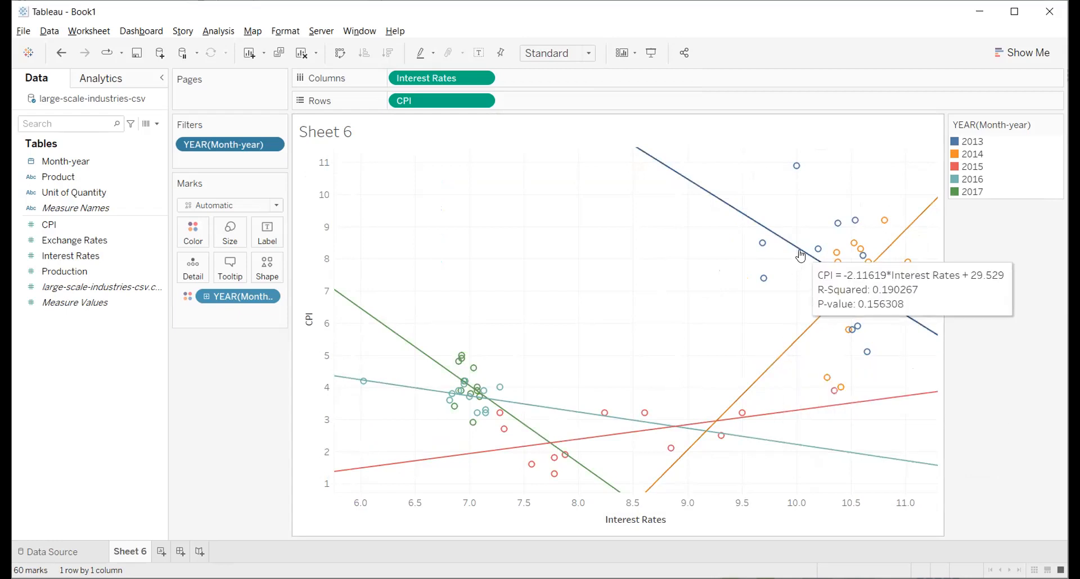
{"action": "mouse_move", "coordinate": [855, 409]}
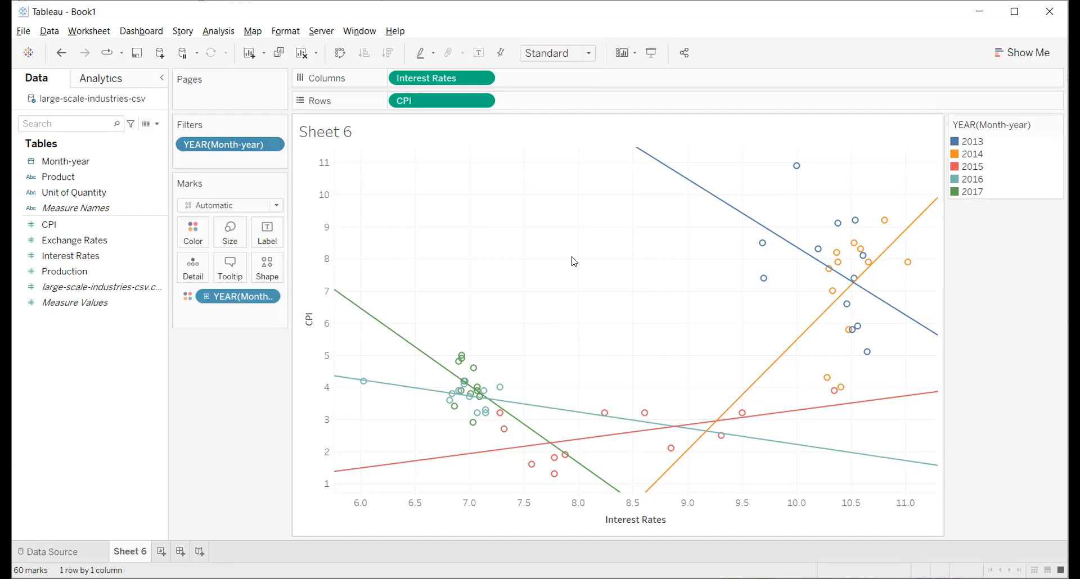
{"action": "mouse_move", "coordinate": [613, 420]}
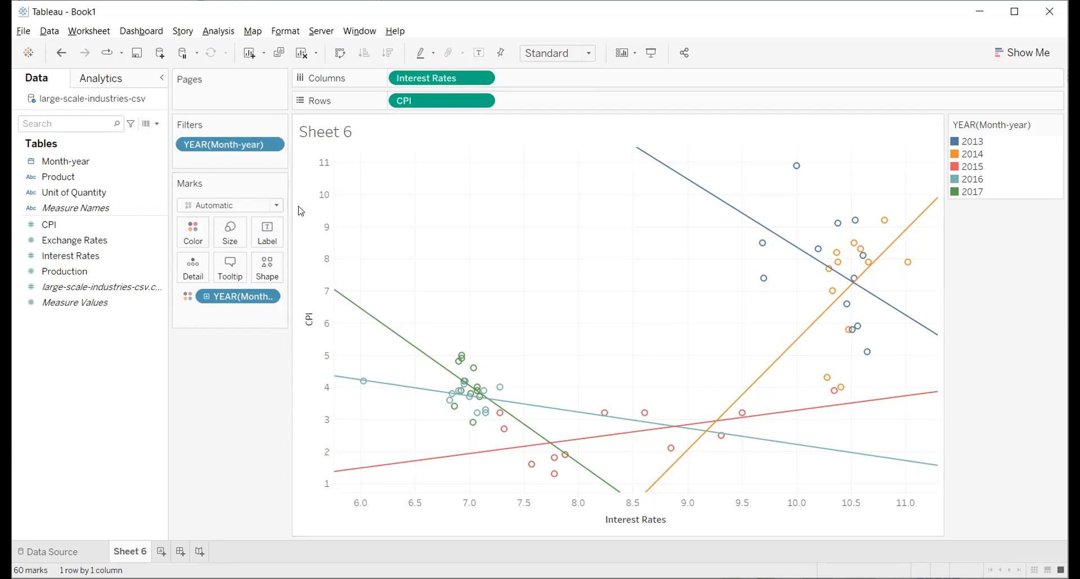
Step: Clear the sheet and plot CPI in the rows against Interest Rates in the columns
{"action": "left_click", "coordinate": [132, 208]}
{"action": "left_click", "coordinate": [122, 80]}
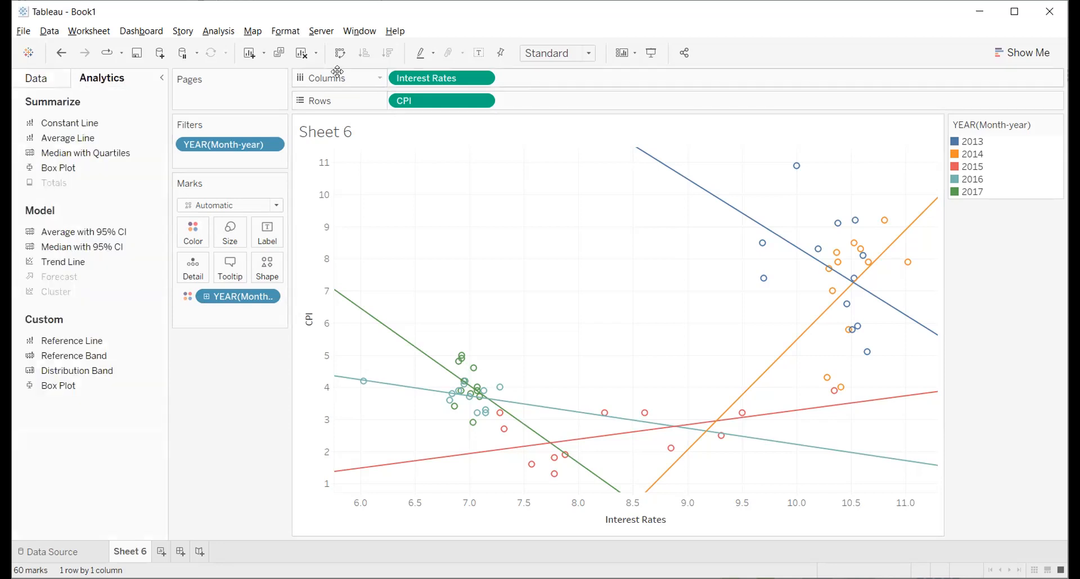
{"action": "left_click", "coordinate": [302, 55]}
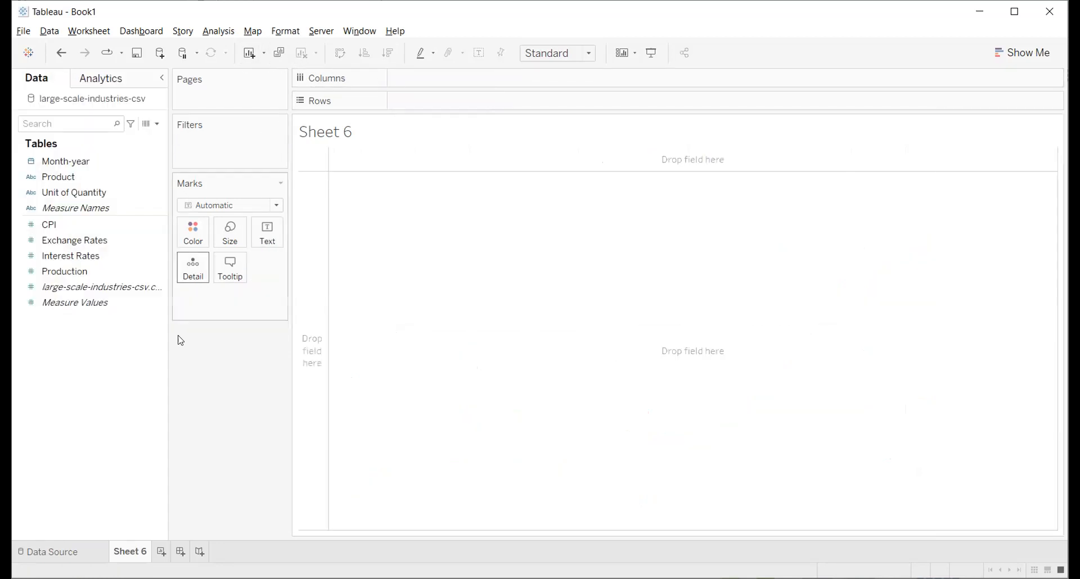
{"action": "double_click", "coordinate": [78, 225]}
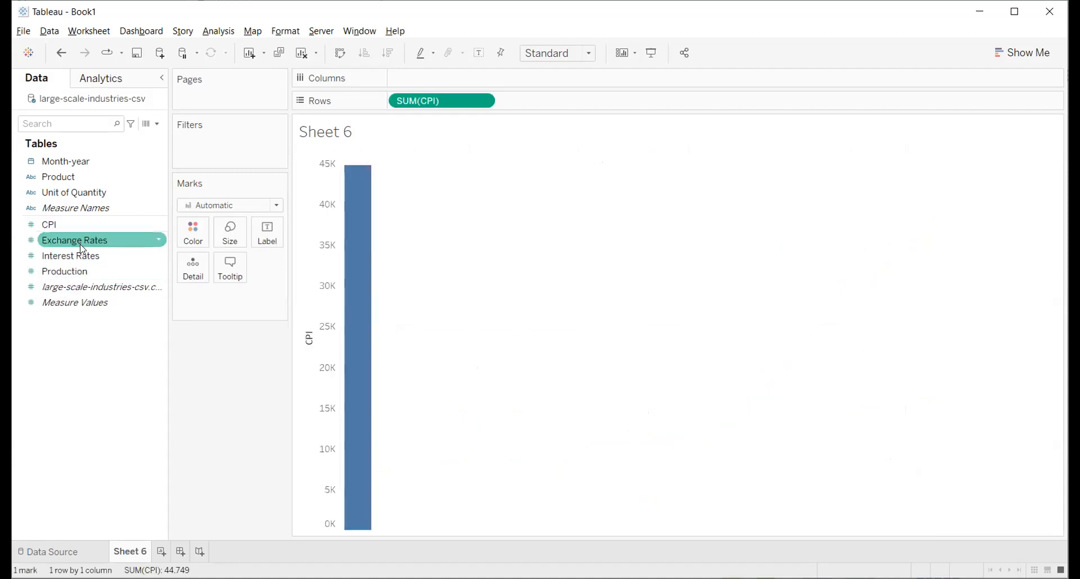
{"action": "double_click", "coordinate": [85, 256]}
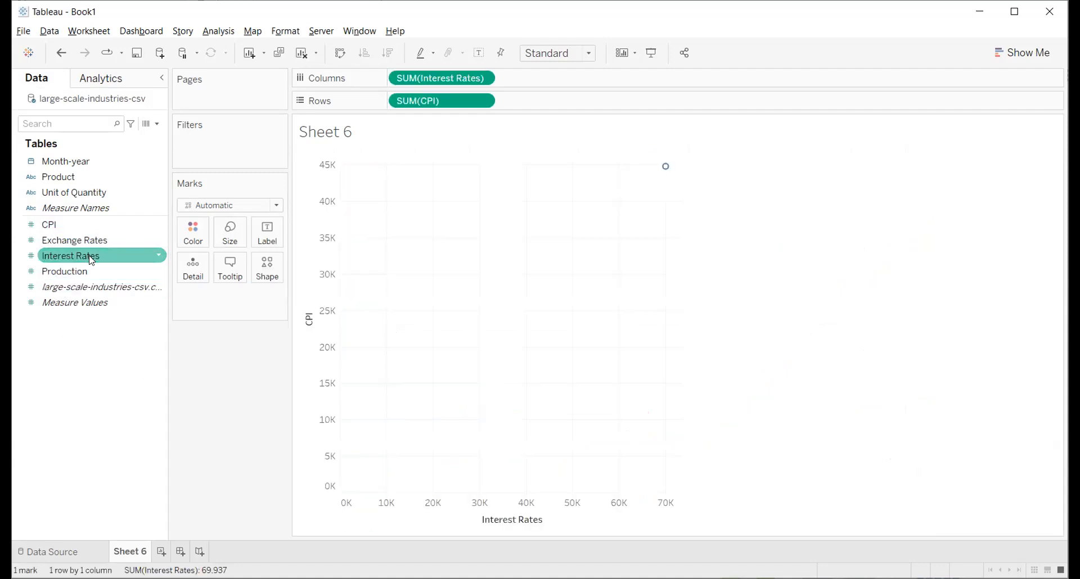
Step: Convert Interest Rates and CPI from summed measures to dimensions
{"action": "left_click", "coordinate": [114, 82]}
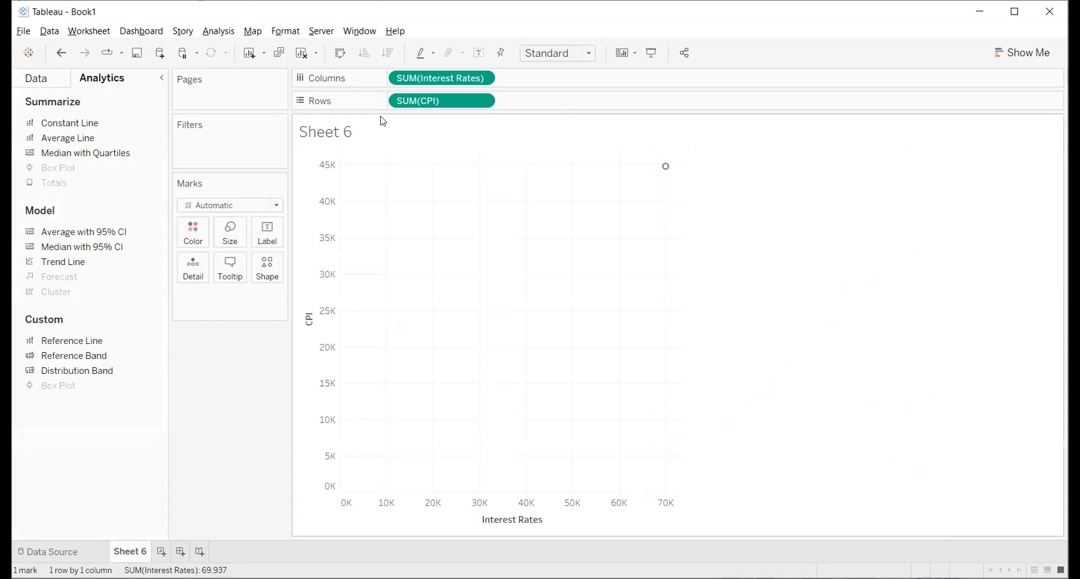
{"action": "left_click", "coordinate": [483, 78]}
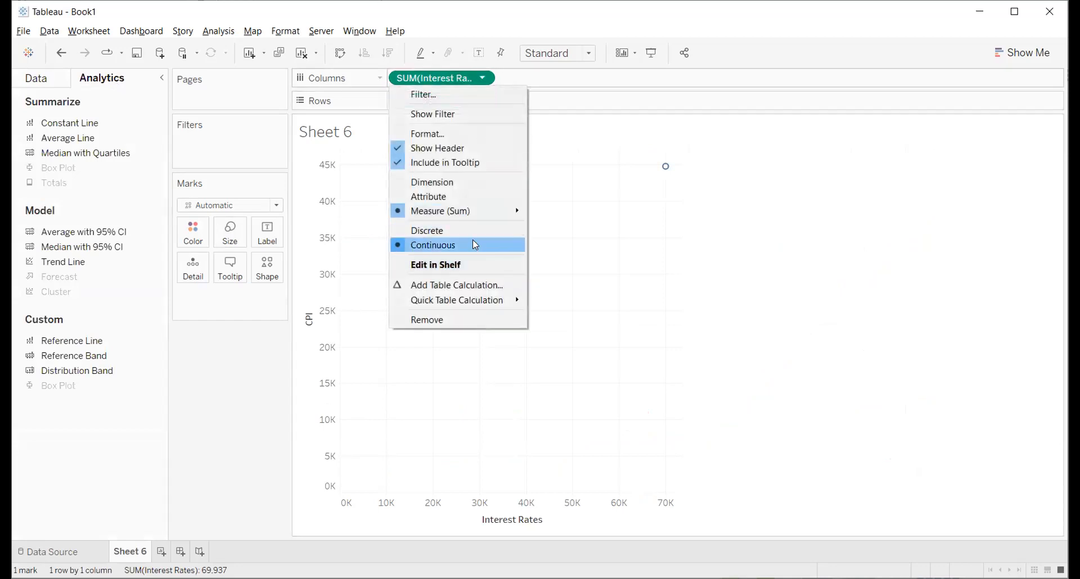
{"action": "left_click", "coordinate": [476, 181]}
{"action": "left_click", "coordinate": [481, 102]}
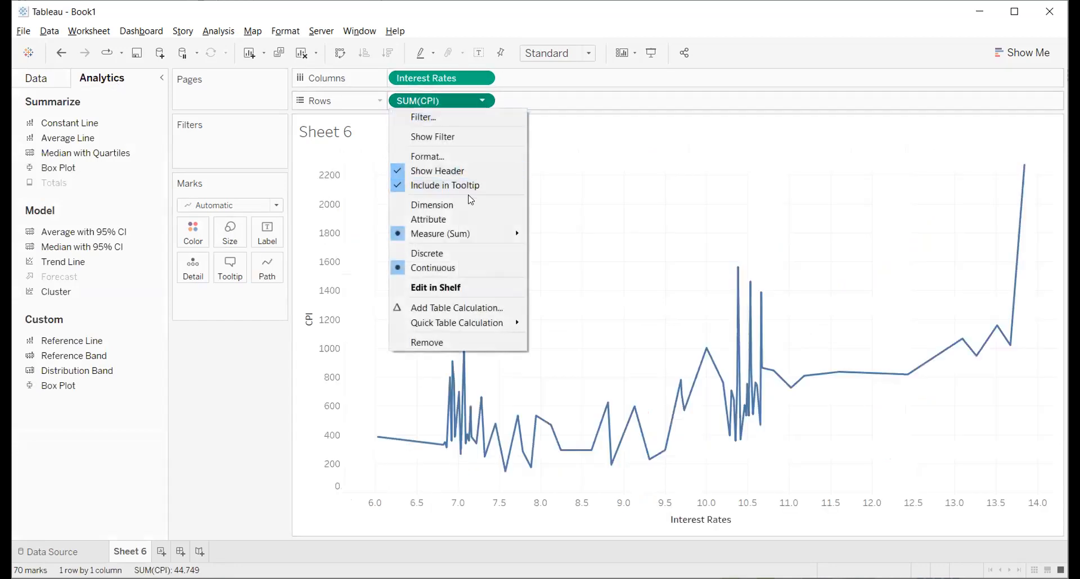
{"action": "left_click", "coordinate": [468, 205]}
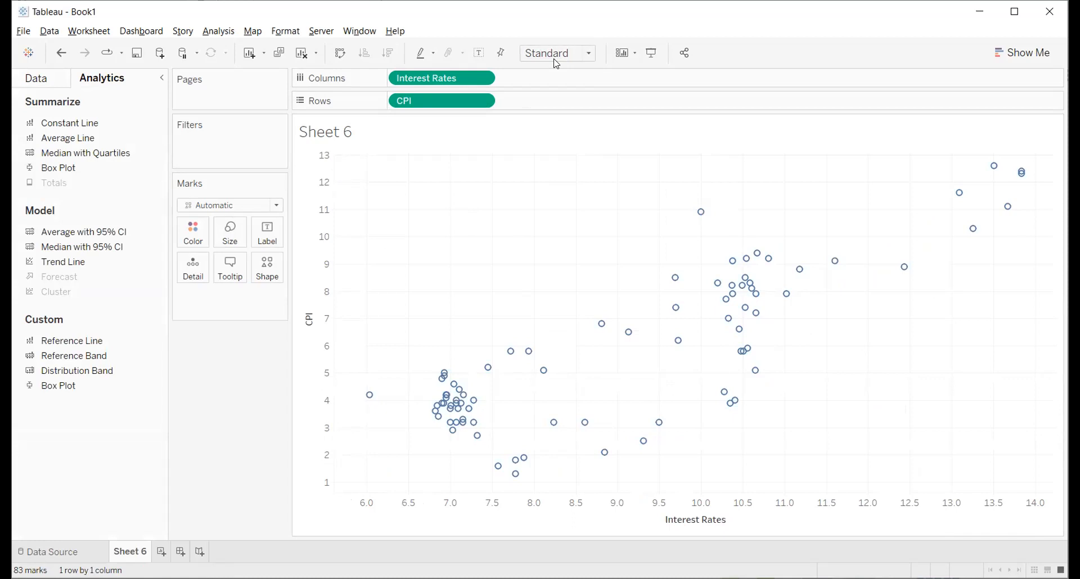
Step: Show a trend line on the new CPI versus Interest Rates scatter plot
{"action": "left_click_drag", "start_coordinate": [259, 14], "coordinate": [350, 14]}
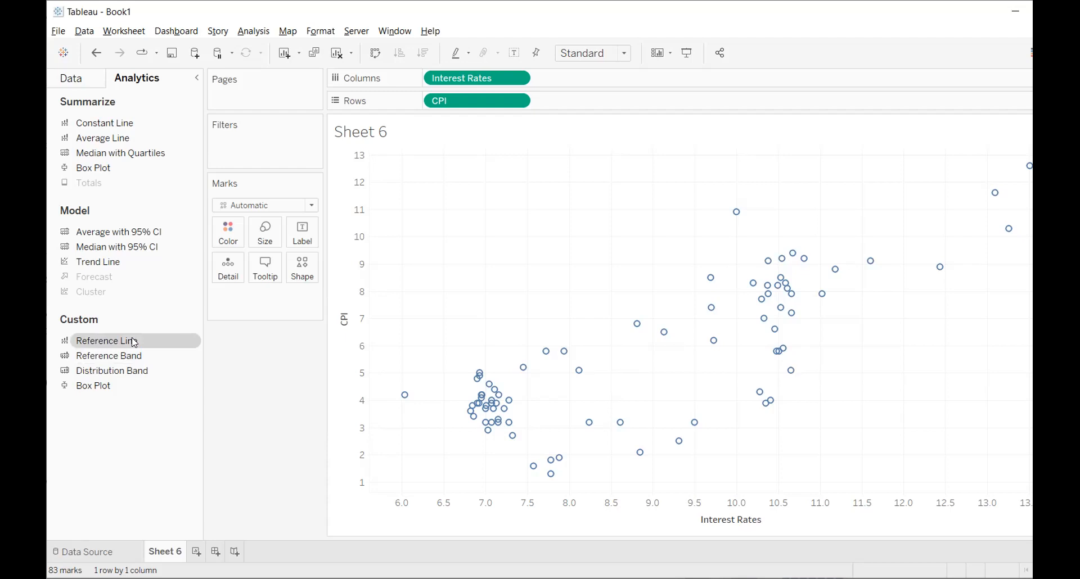
{"action": "right_click", "coordinate": [756, 375]}
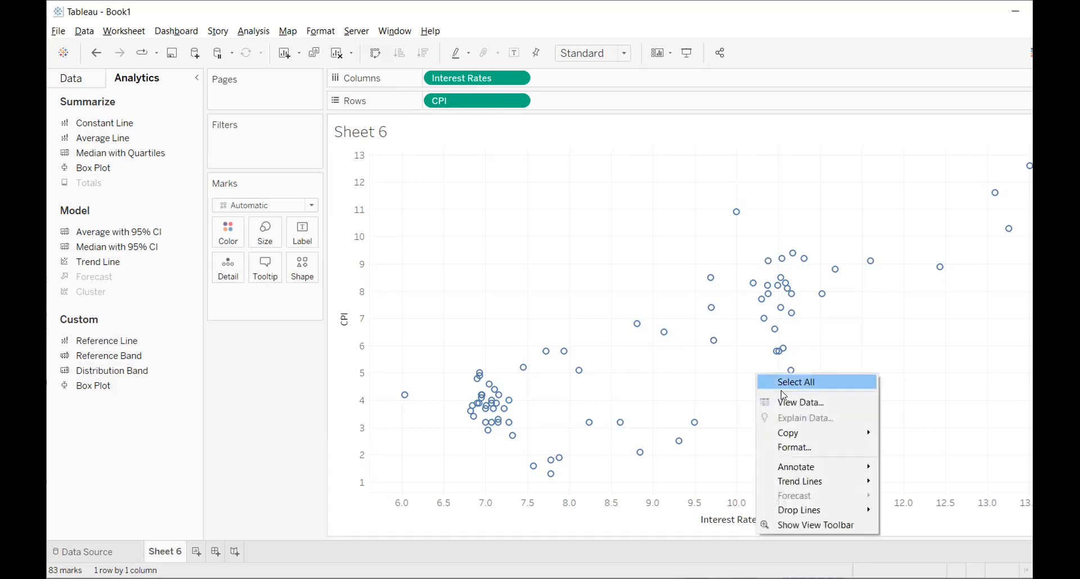
{"action": "mouse_move", "coordinate": [830, 478]}
{"action": "left_click", "coordinate": [908, 484]}
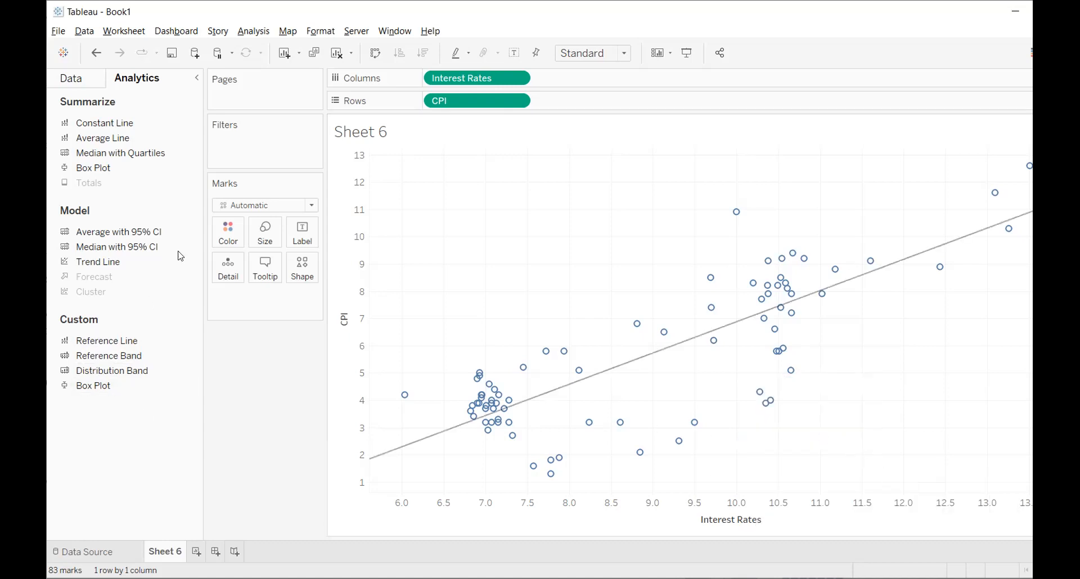
Step: Change the color of the scatter plot marks to orange
{"action": "left_click", "coordinate": [236, 228]}
{"action": "left_click", "coordinate": [262, 274]}
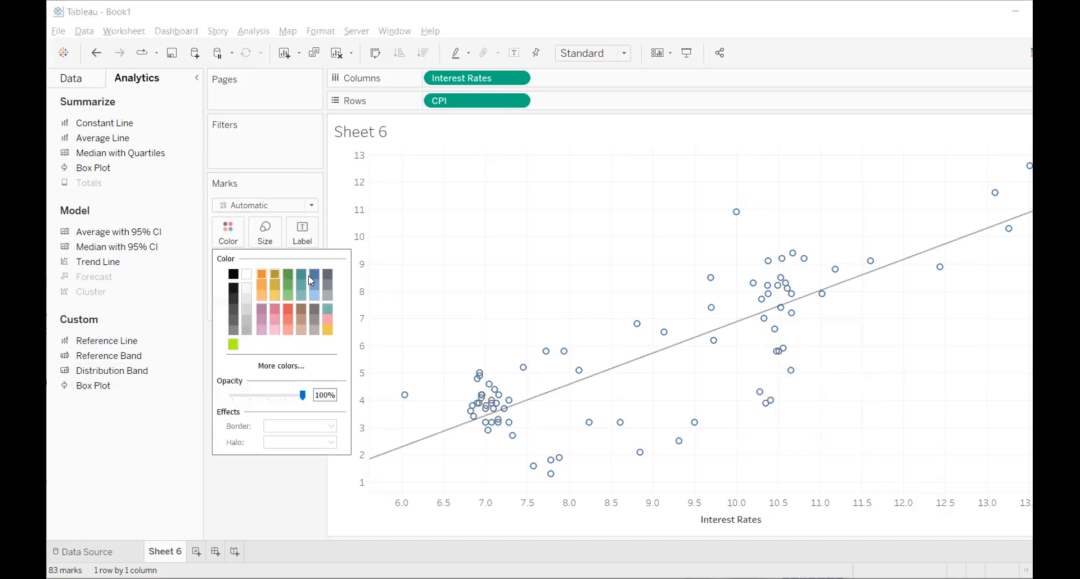
{"action": "left_click", "coordinate": [825, 435]}
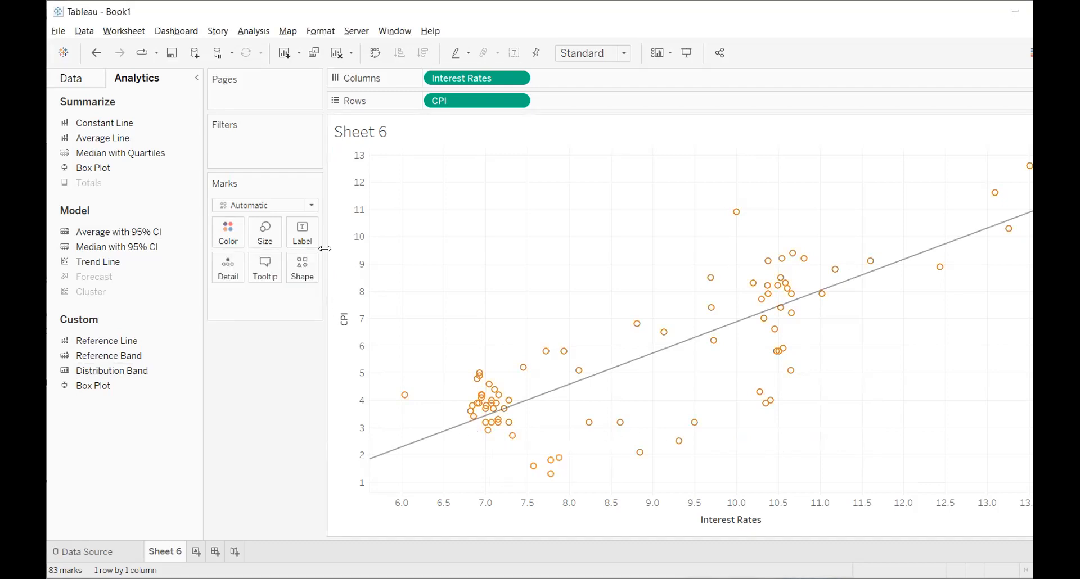
Step: Try the Area, Circle, Bar and Line mark types, and return the marks to Automatic
{"action": "left_click", "coordinate": [313, 205]}
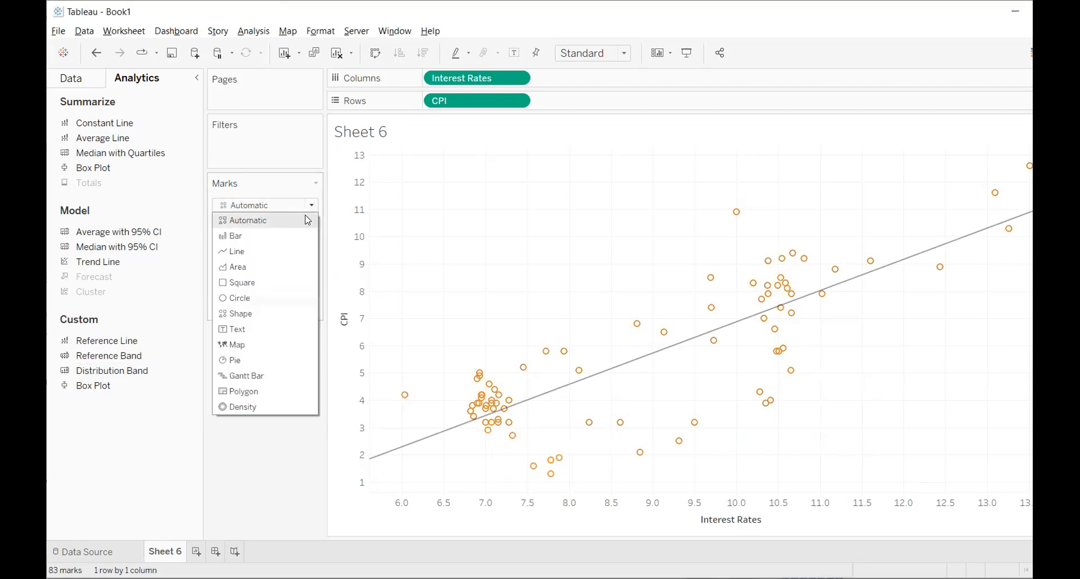
{"action": "left_click", "coordinate": [278, 268]}
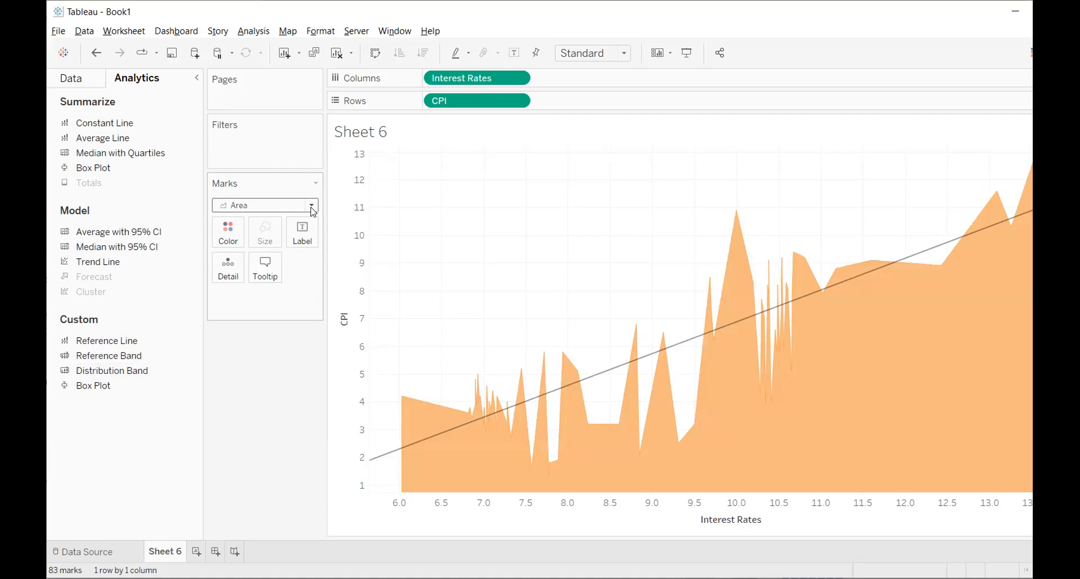
{"action": "left_click", "coordinate": [313, 212]}
{"action": "left_click", "coordinate": [276, 298]}
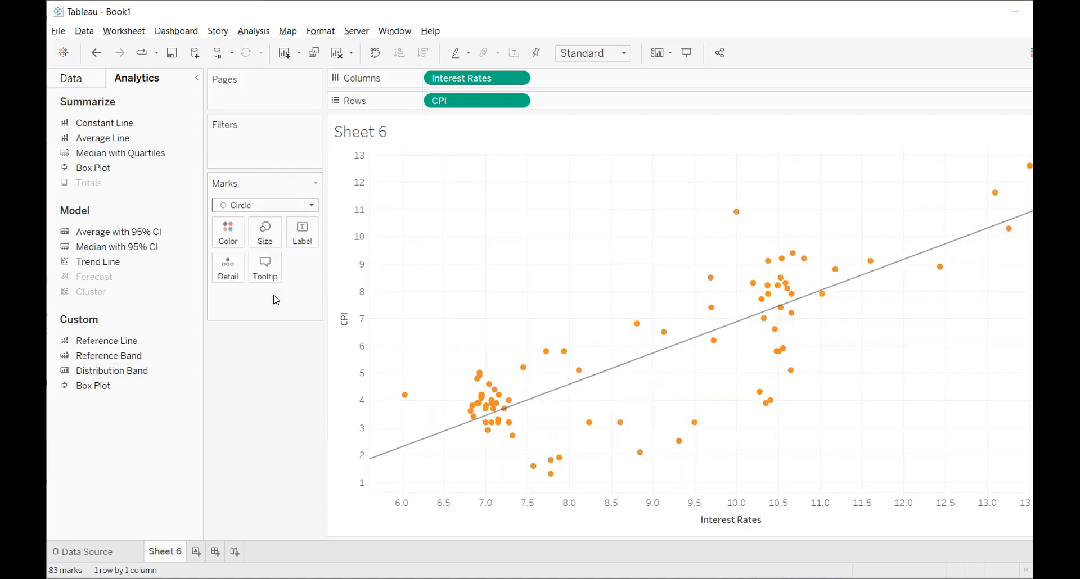
{"action": "left_click", "coordinate": [311, 205]}
{"action": "left_click", "coordinate": [279, 239]}
{"action": "left_click", "coordinate": [310, 211]}
{"action": "left_click", "coordinate": [267, 248]}
{"action": "left_click", "coordinate": [313, 205]}
{"action": "left_click", "coordinate": [281, 220]}
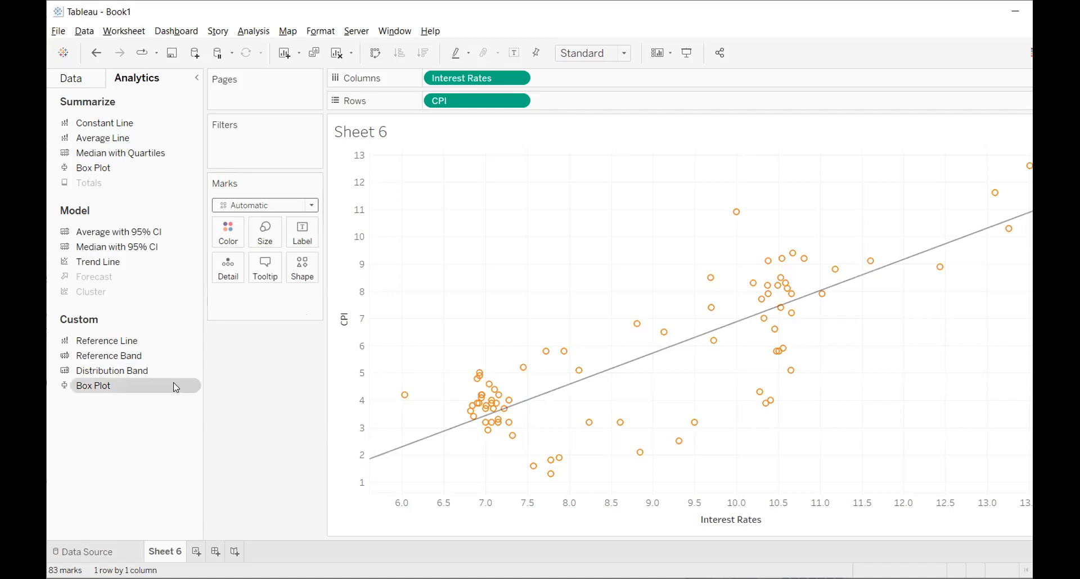
Step: Add reference lines per pane at the average of Interest Rates and CPI, with Computation labels
{"action": "double_click", "coordinate": [128, 345]}
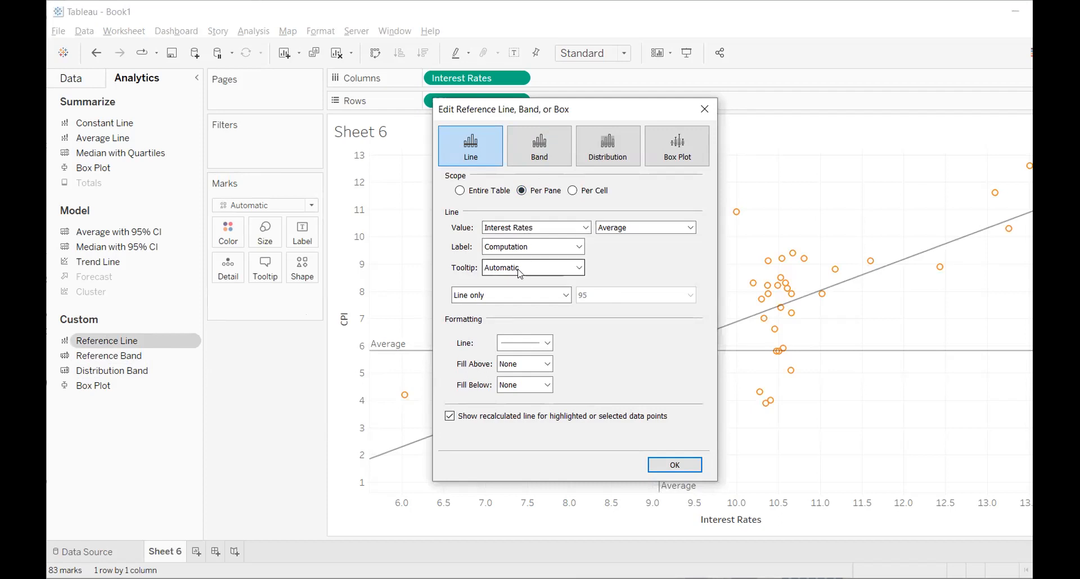
{"action": "left_click", "coordinate": [628, 231]}
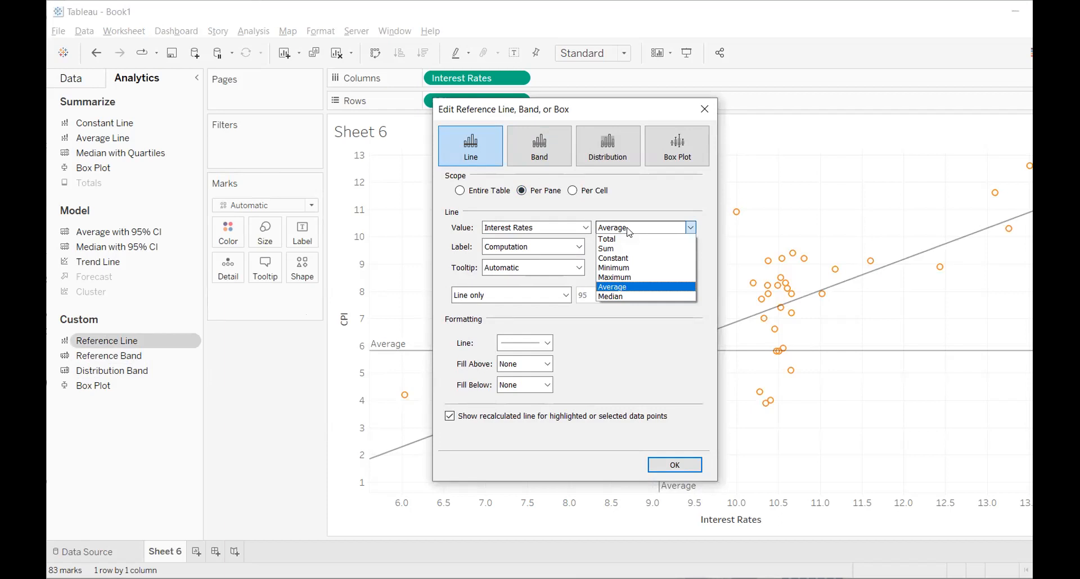
{"action": "left_click", "coordinate": [628, 232]}
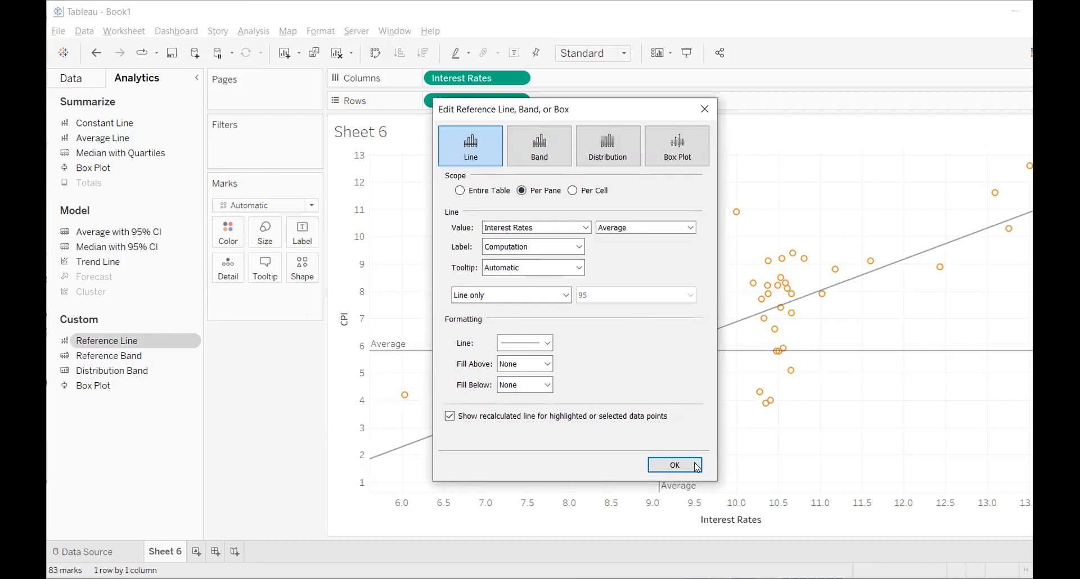
{"action": "left_click", "coordinate": [675, 465]}
{"action": "mouse_move", "coordinate": [841, 353]}
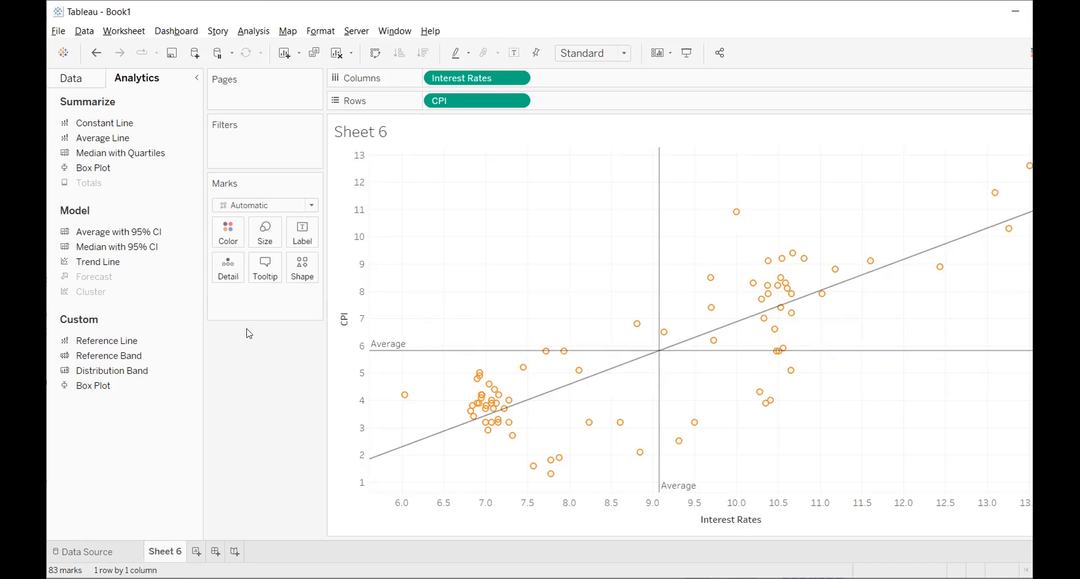
Step: Undo the last reference line and add a per-pane reference line at the minimum of Interest Rates, with a Computation label
{"action": "key", "text": "ctrl+z"}
{"action": "double_click", "coordinate": [90, 337]}
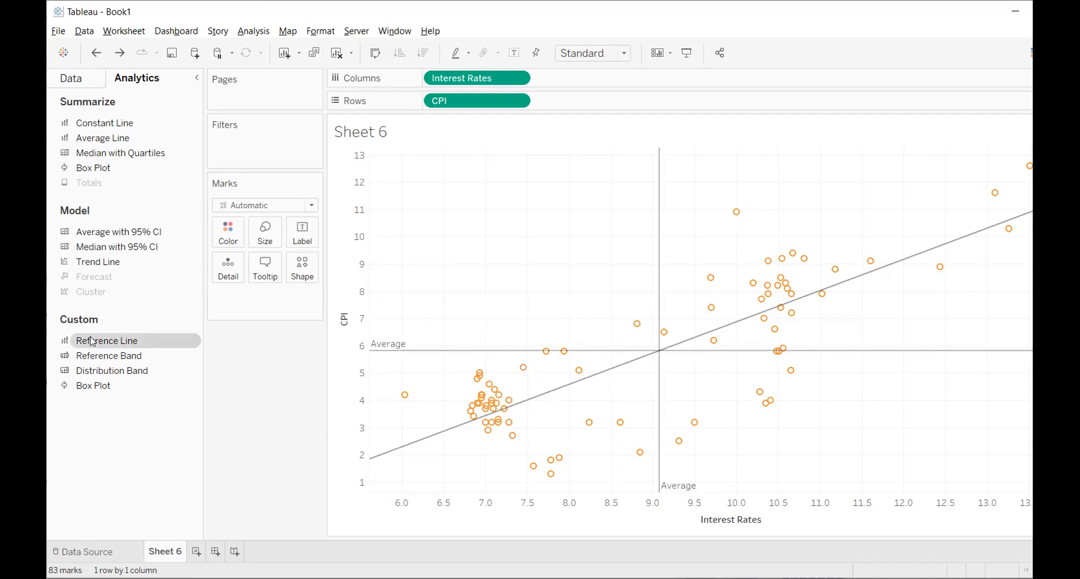
{"action": "left_click", "coordinate": [585, 228]}
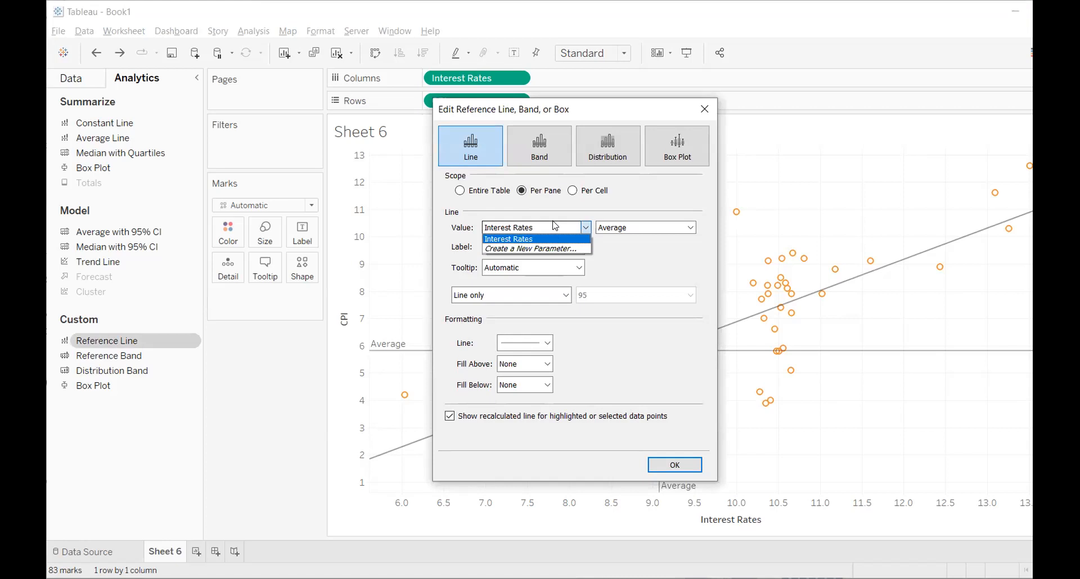
{"action": "key", "text": "Escape"}
{"action": "left_click", "coordinate": [579, 247]}
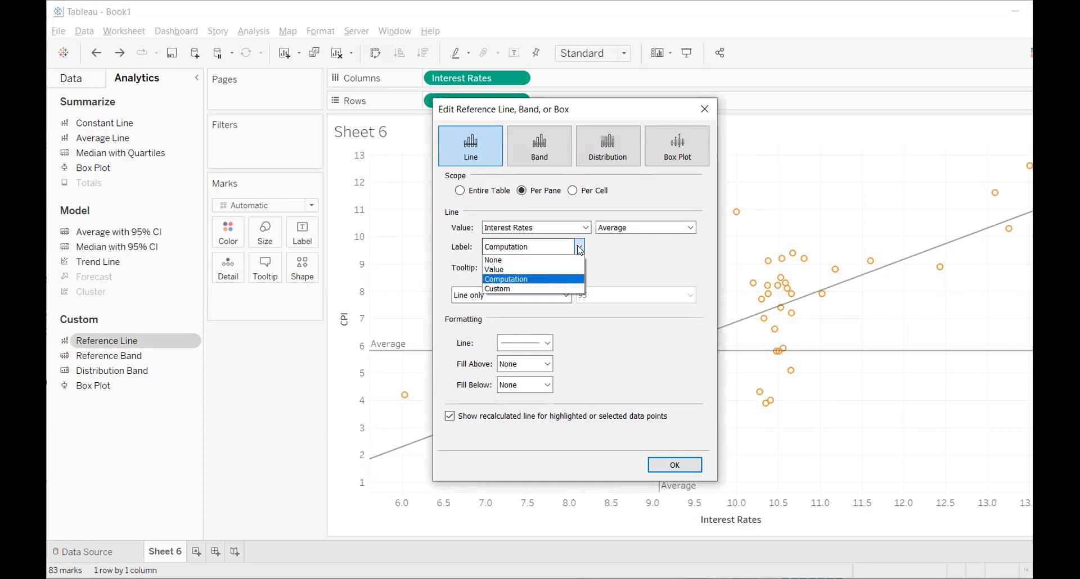
{"action": "left_click", "coordinate": [580, 249]}
{"action": "left_click", "coordinate": [539, 147]}
{"action": "left_click", "coordinate": [474, 150]}
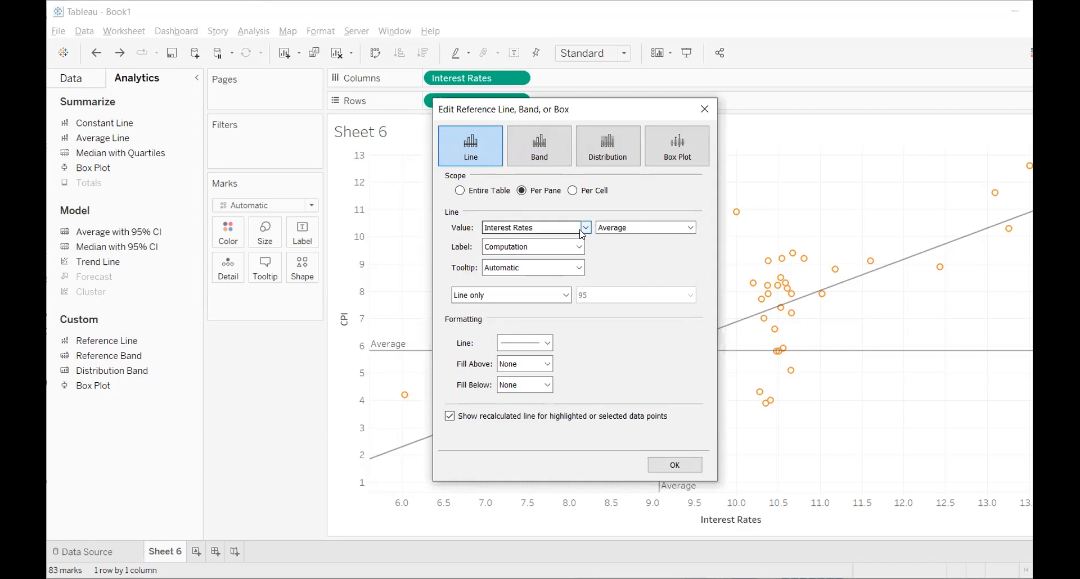
{"action": "left_click", "coordinate": [632, 229]}
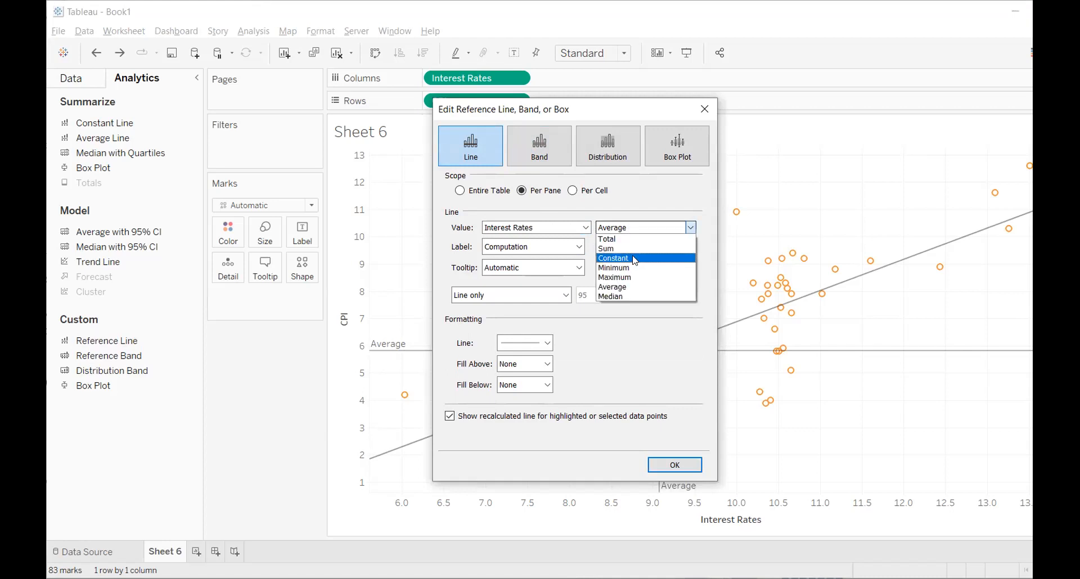
{"action": "left_click", "coordinate": [635, 275]}
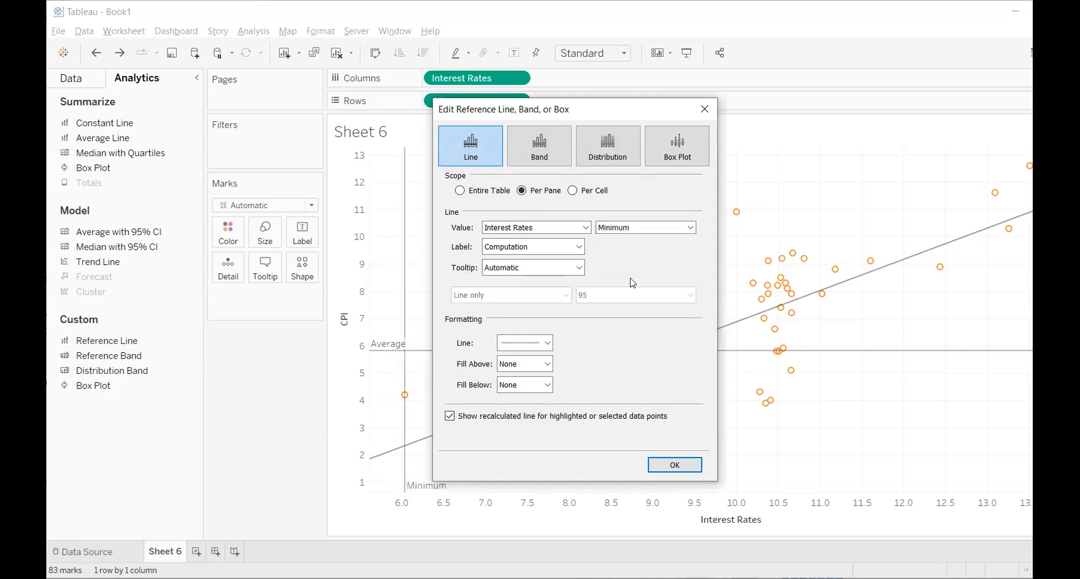
{"action": "left_click", "coordinate": [674, 465]}
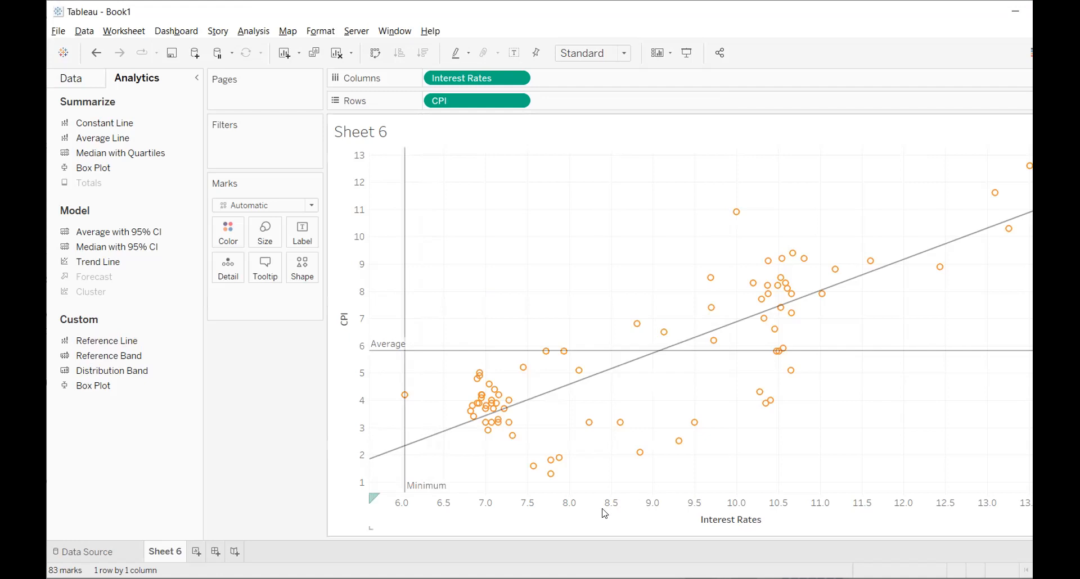
{"action": "mouse_move", "coordinate": [405, 480]}
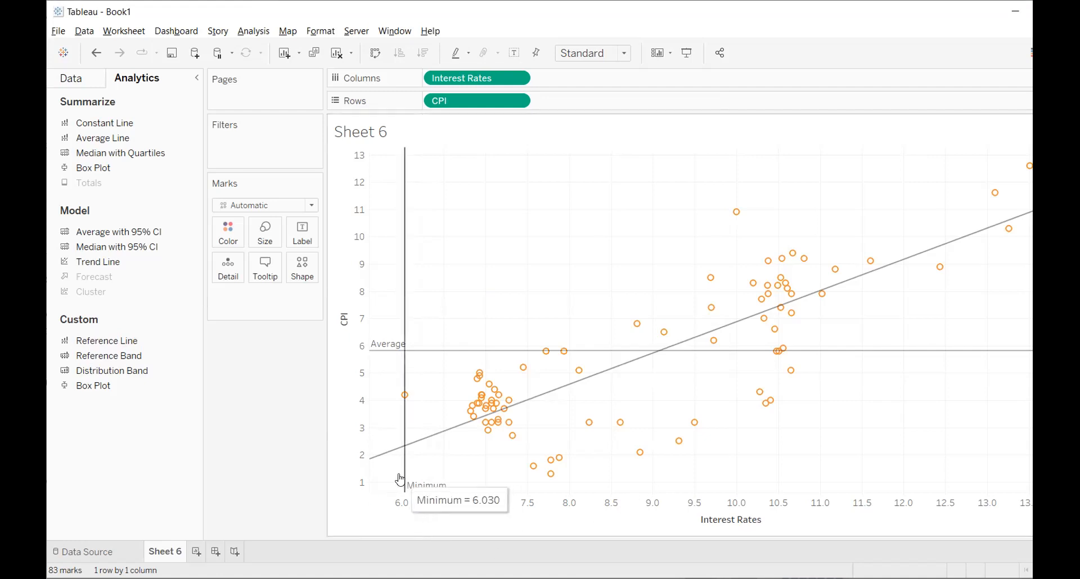
Step: Add another per-pane reference line at the maximum of Interest Rates, with a Computation label
{"action": "double_click", "coordinate": [125, 341]}
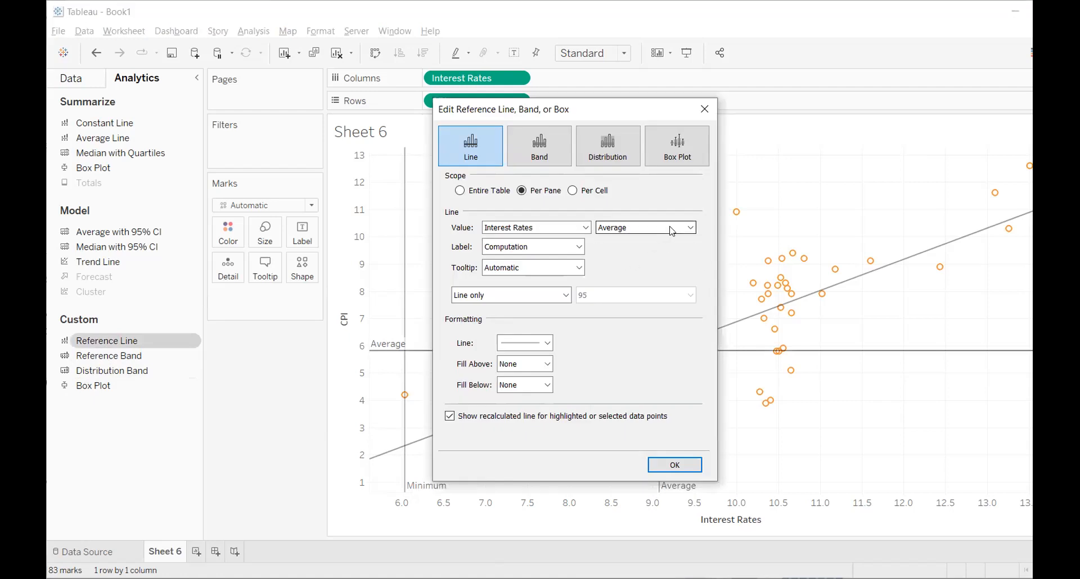
{"action": "left_click", "coordinate": [671, 230]}
{"action": "left_click", "coordinate": [656, 278]}
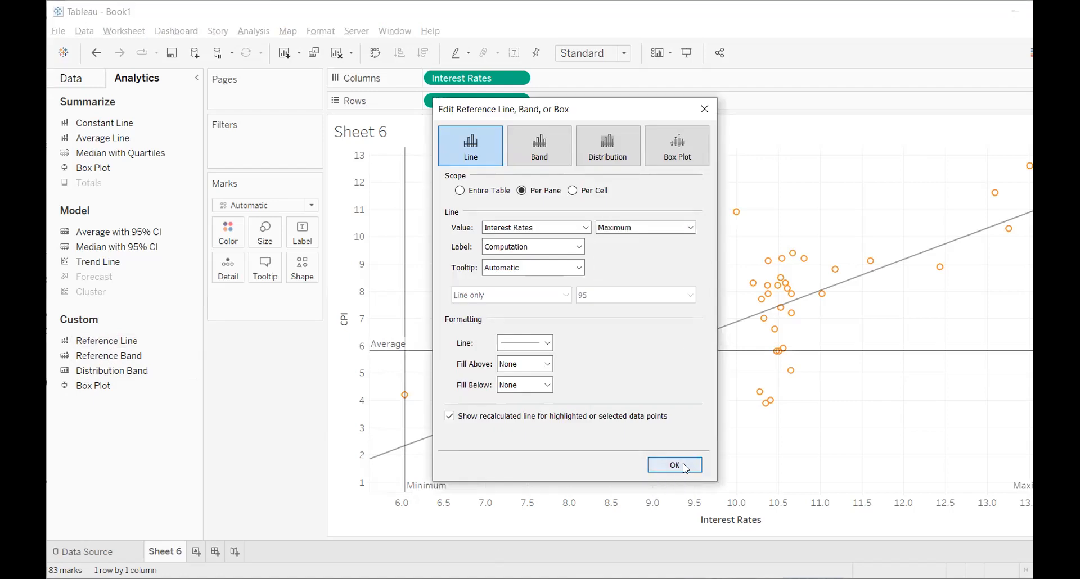
{"action": "left_click", "coordinate": [675, 466]}
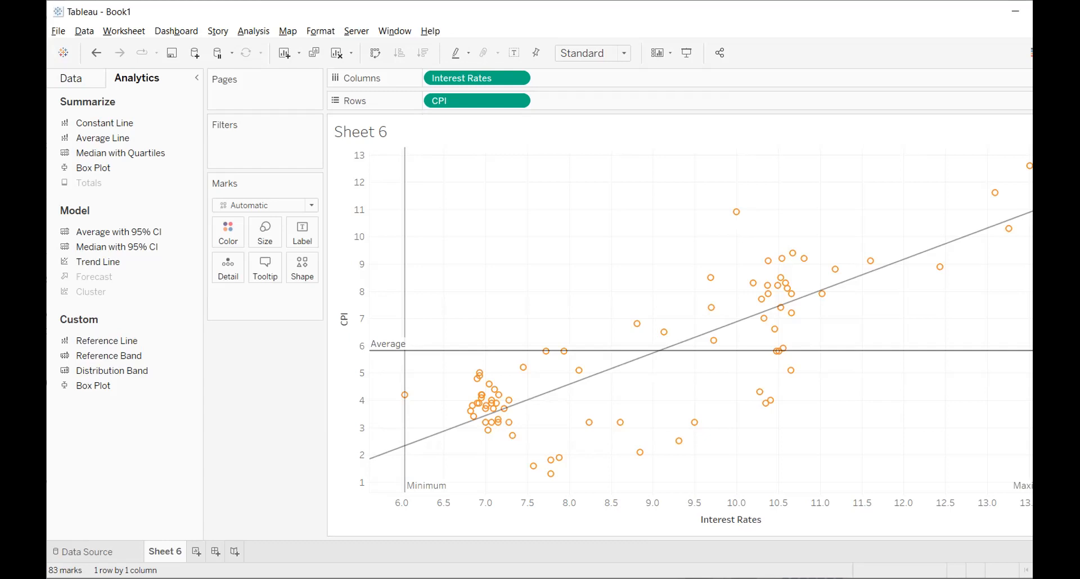
Step: Remove the overlapping Average reference lines for CPI from the scatter plot
{"action": "mouse_move", "coordinate": [455, 352]}
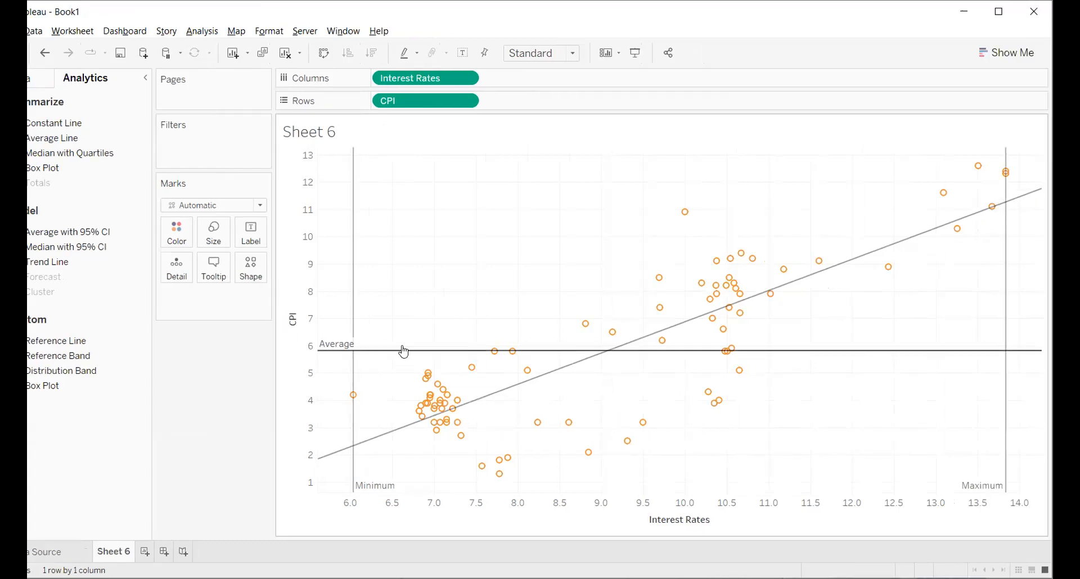
{"action": "right_click", "coordinate": [408, 353]}
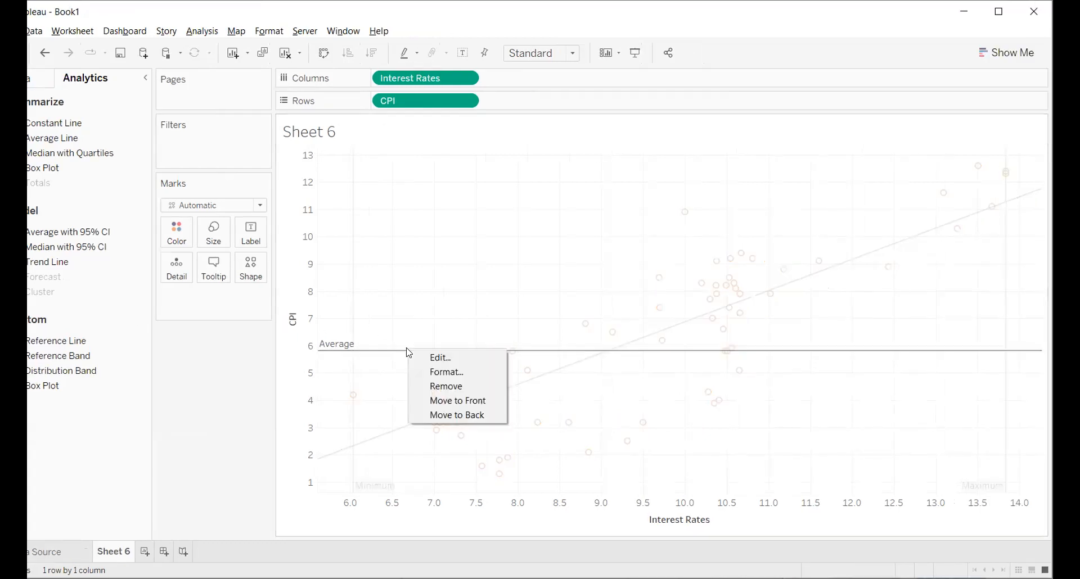
{"action": "left_click", "coordinate": [435, 383]}
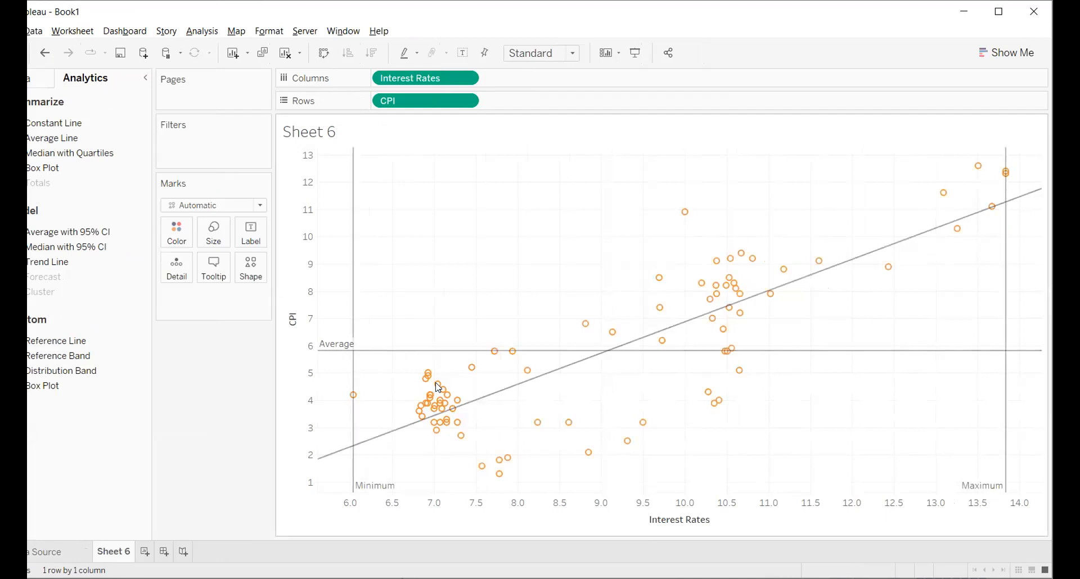
{"action": "right_click", "coordinate": [449, 353]}
{"action": "left_click", "coordinate": [479, 386]}
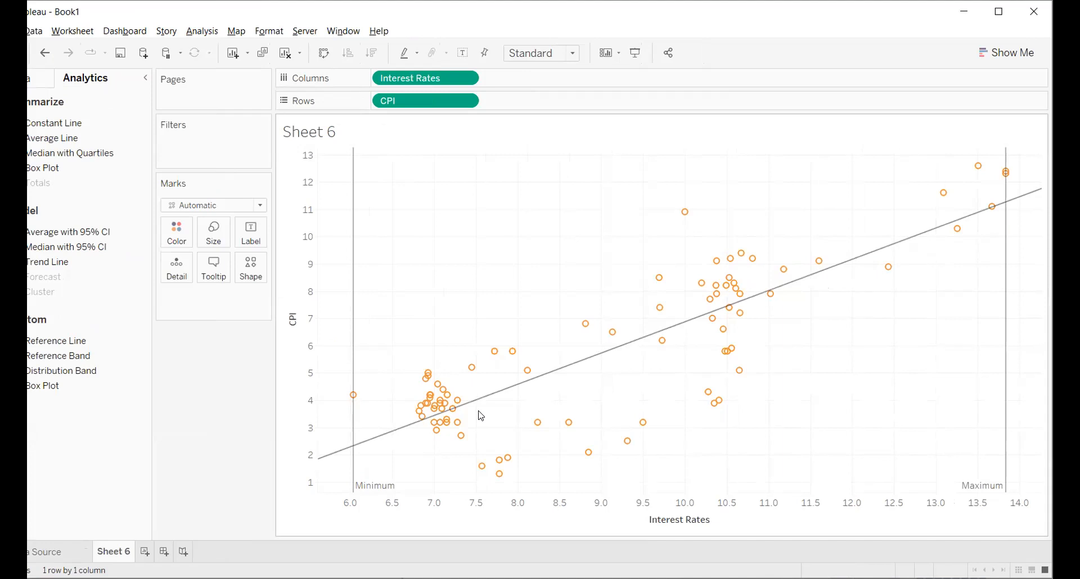
Step: Examine the trend model description for CPI versus Interest Rates, including its formula, R-squared, p-value and coefficients, and close it
{"action": "right_click", "coordinate": [569, 238]}
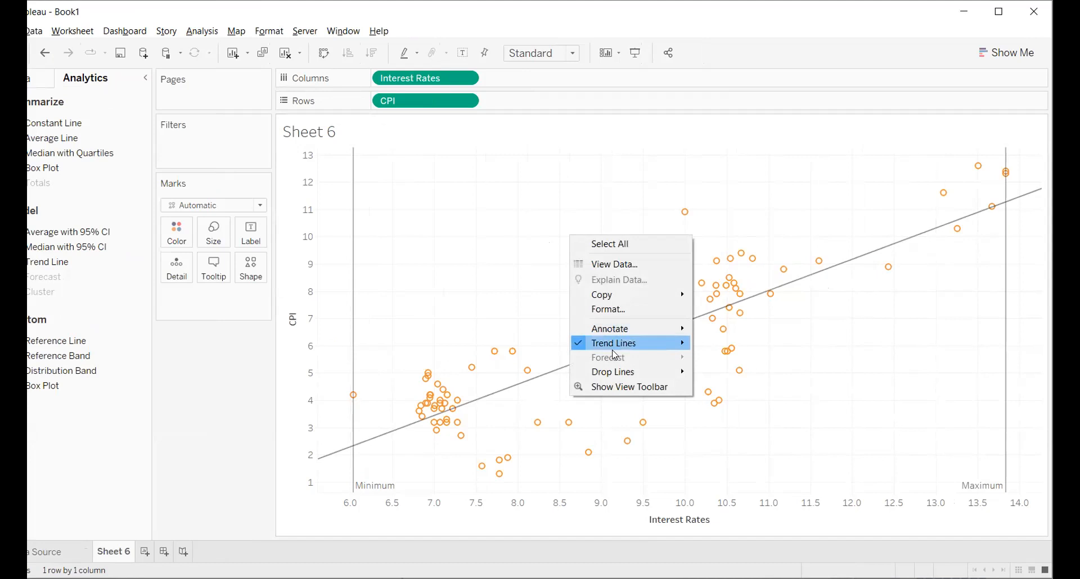
{"action": "mouse_move", "coordinate": [623, 346]}
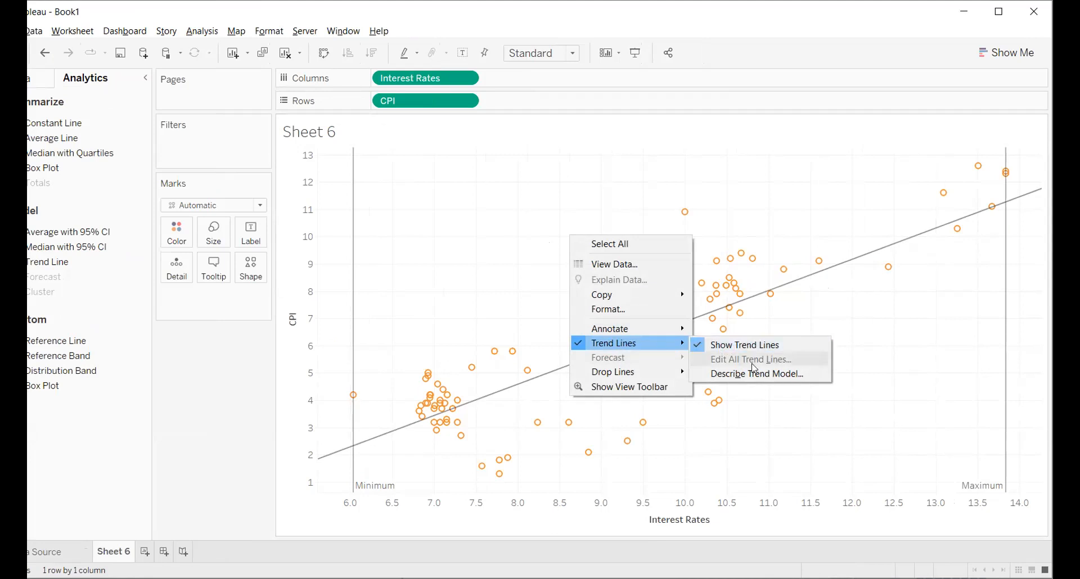
{"action": "key", "text": "Escape"}
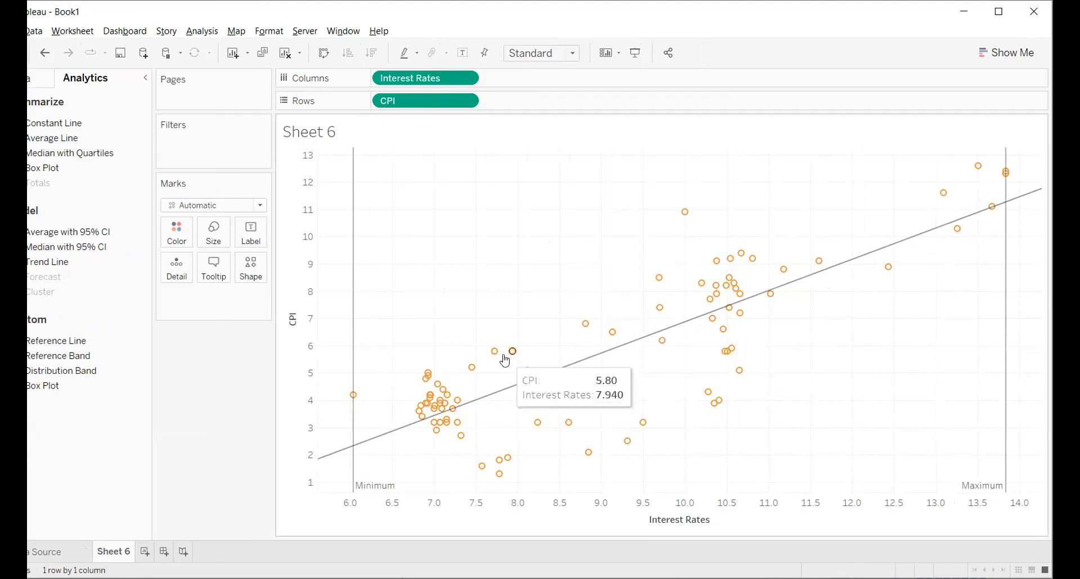
{"action": "right_click", "coordinate": [544, 284]}
{"action": "mouse_move", "coordinate": [613, 398]}
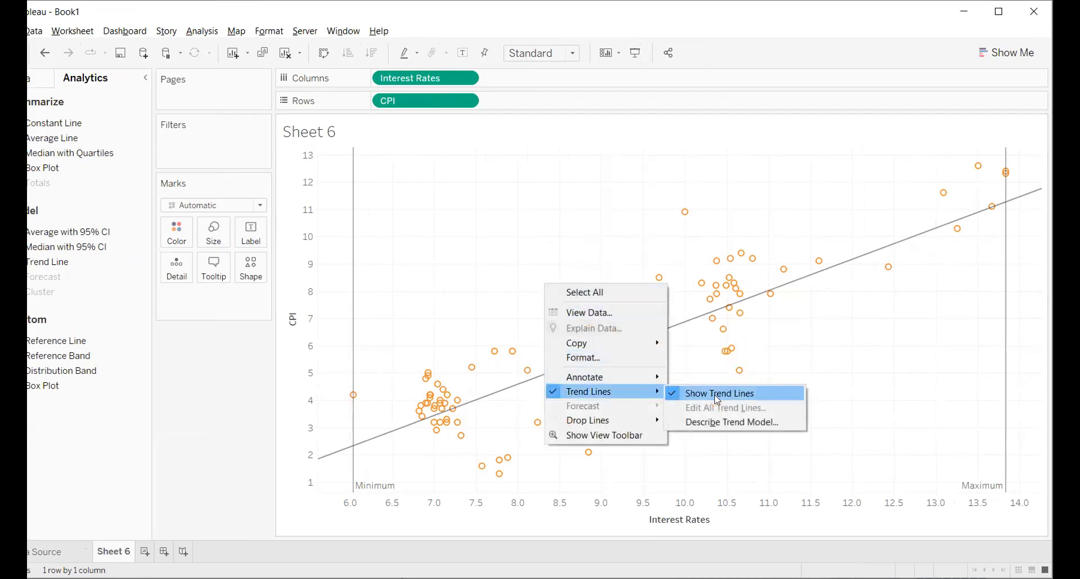
{"action": "key", "text": "Return"}
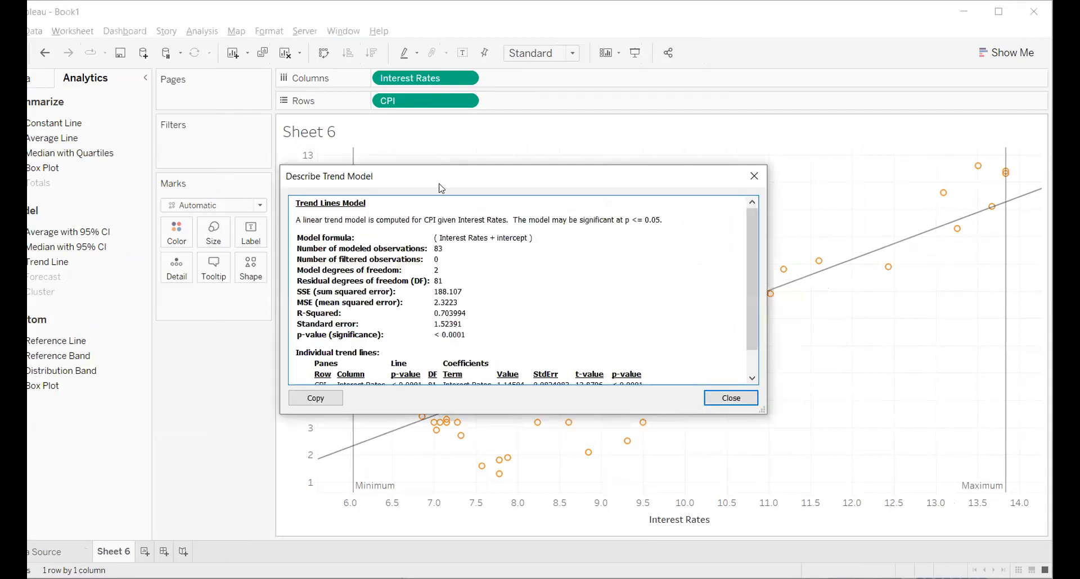
{"action": "left_click_drag", "start_coordinate": [428, 197], "coordinate": [459, 188]}
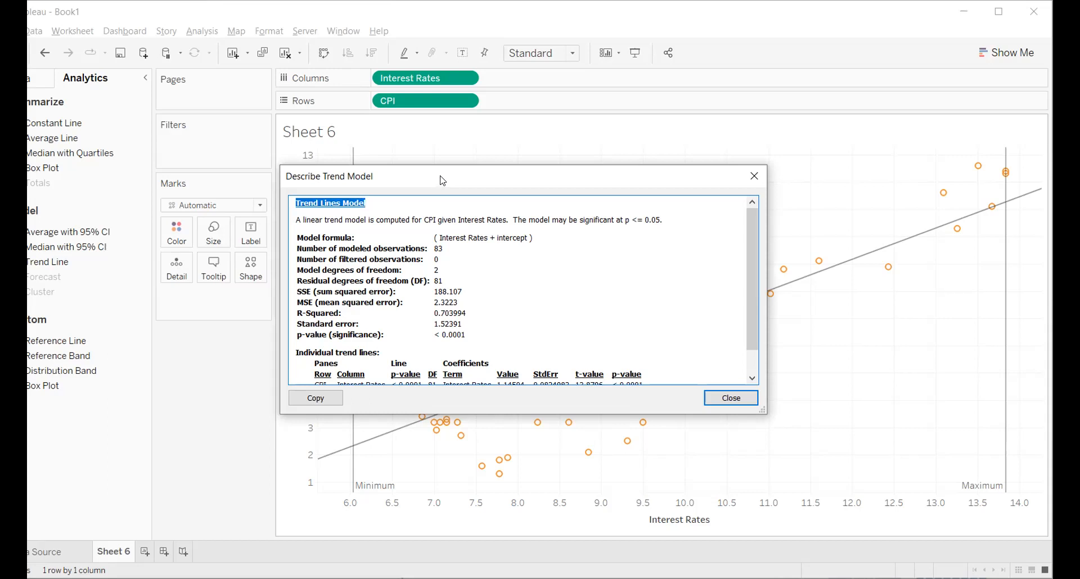
{"action": "left_click_drag", "start_coordinate": [442, 180], "coordinate": [623, 156]}
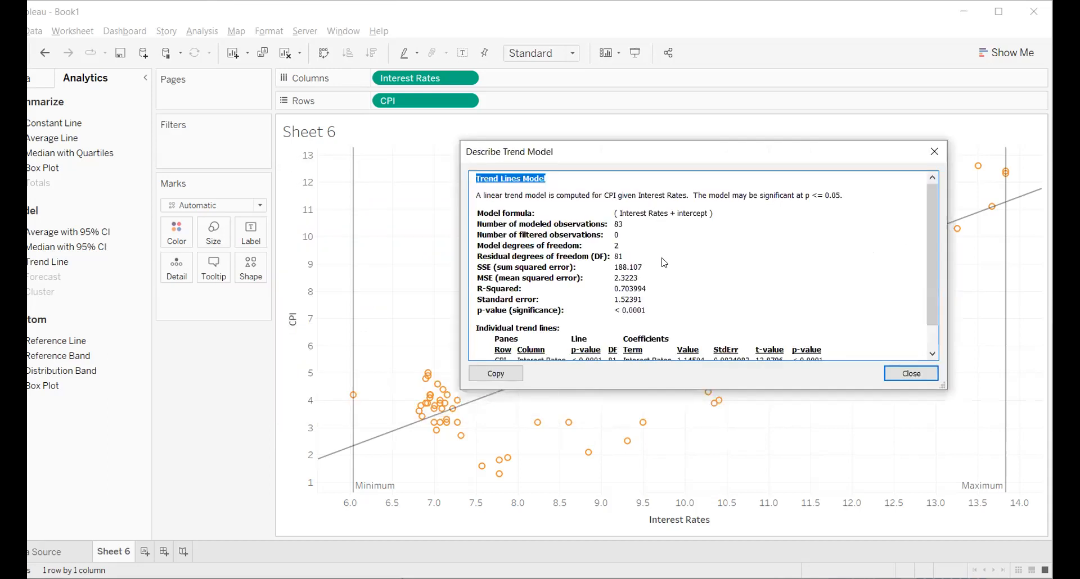
{"action": "scroll", "coordinate": [664, 263], "scroll_direction": "down", "scroll_amount": 1}
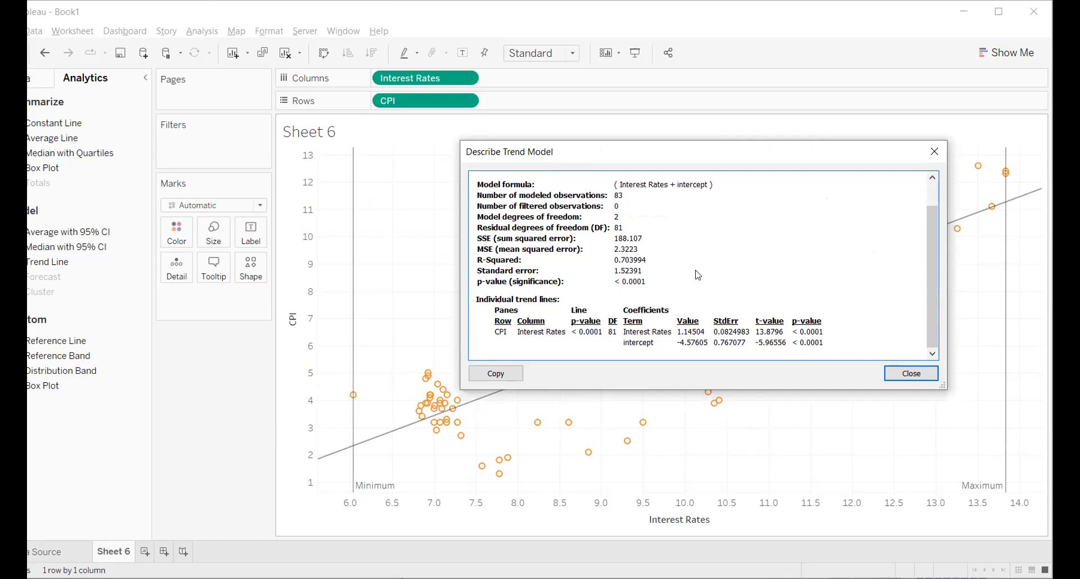
{"action": "scroll", "coordinate": [697, 275], "scroll_direction": "up", "scroll_amount": 1}
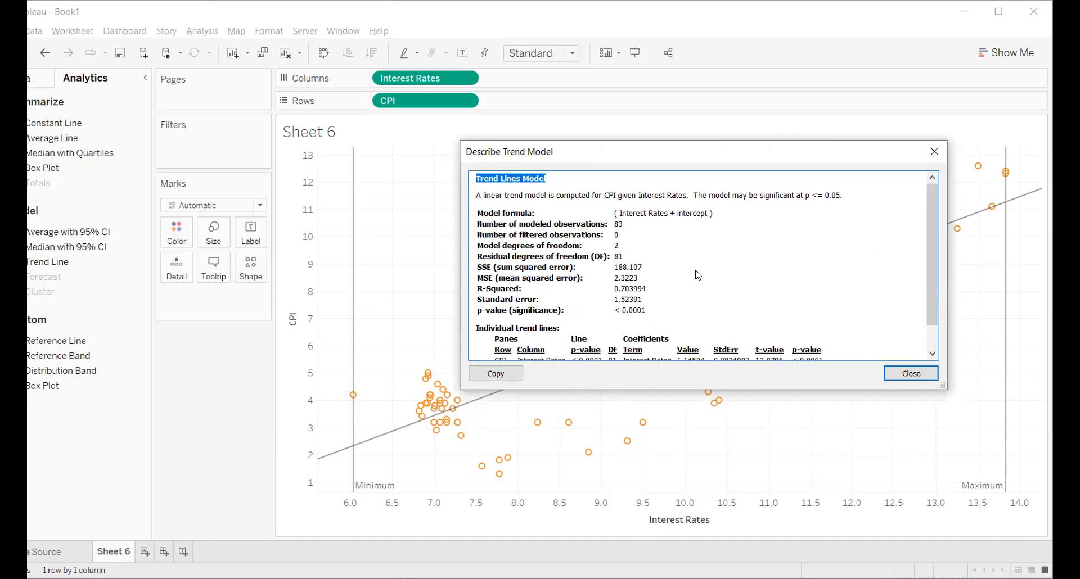
{"action": "left_click", "coordinate": [935, 153]}
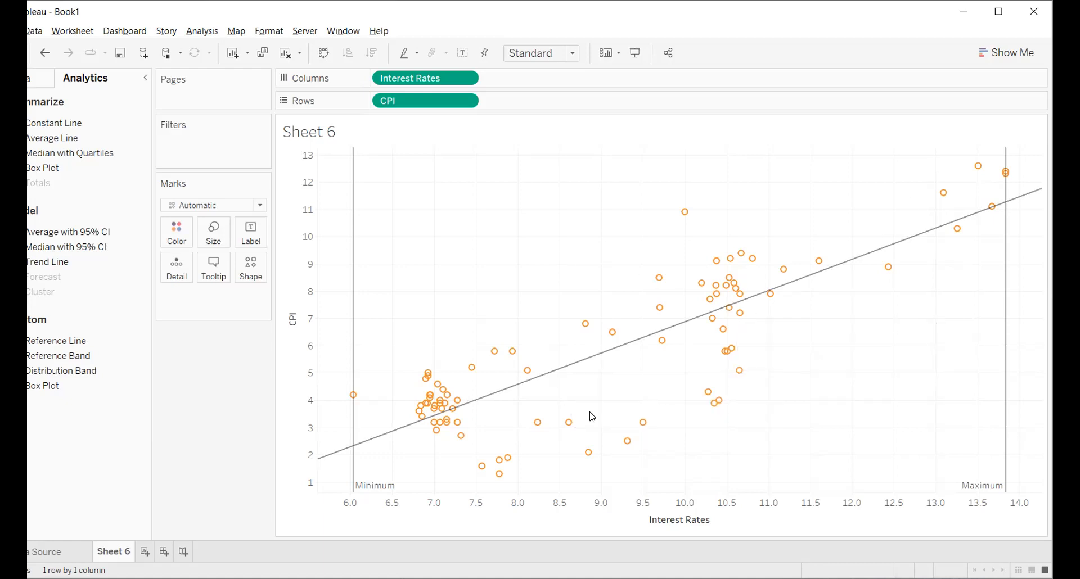
Step: Remove the Minimum and Maximum reference lines for Interest Rates from the scatter plot
{"action": "mouse_move", "coordinate": [605, 358]}
{"action": "mouse_move", "coordinate": [648, 421]}
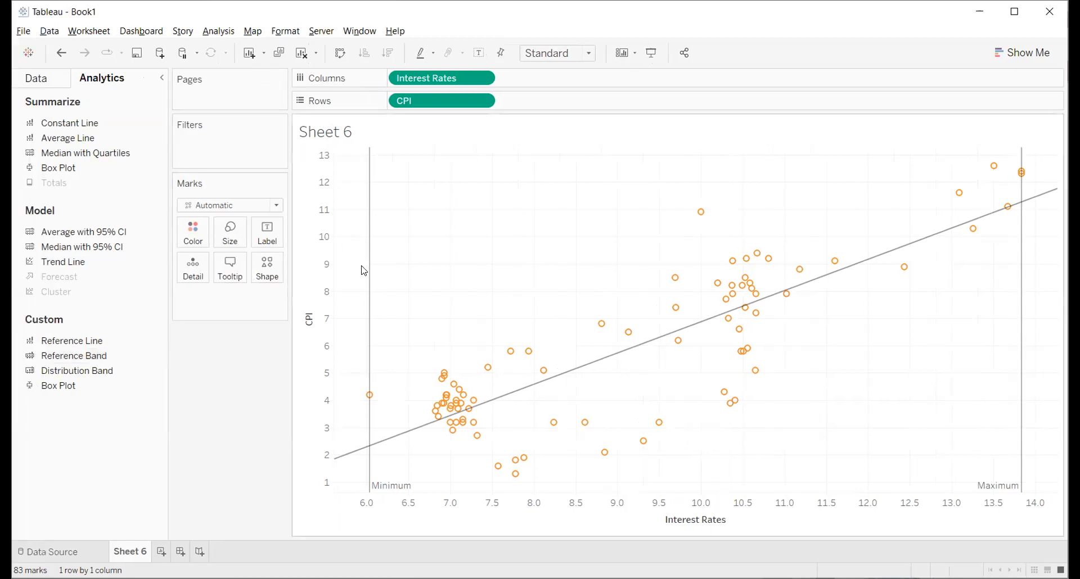
{"action": "right_click", "coordinate": [370, 281]}
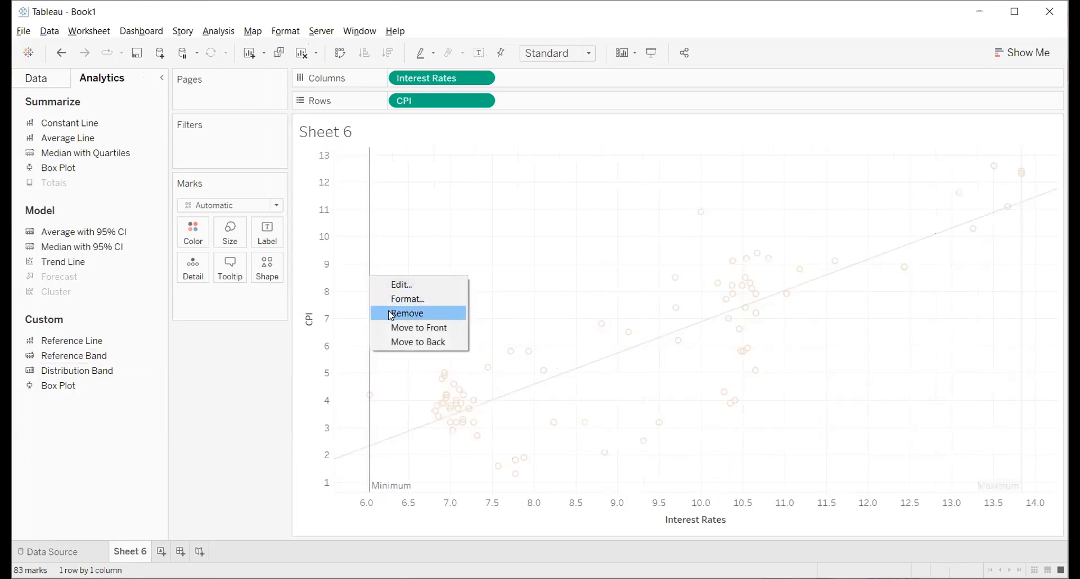
{"action": "left_click", "coordinate": [388, 310]}
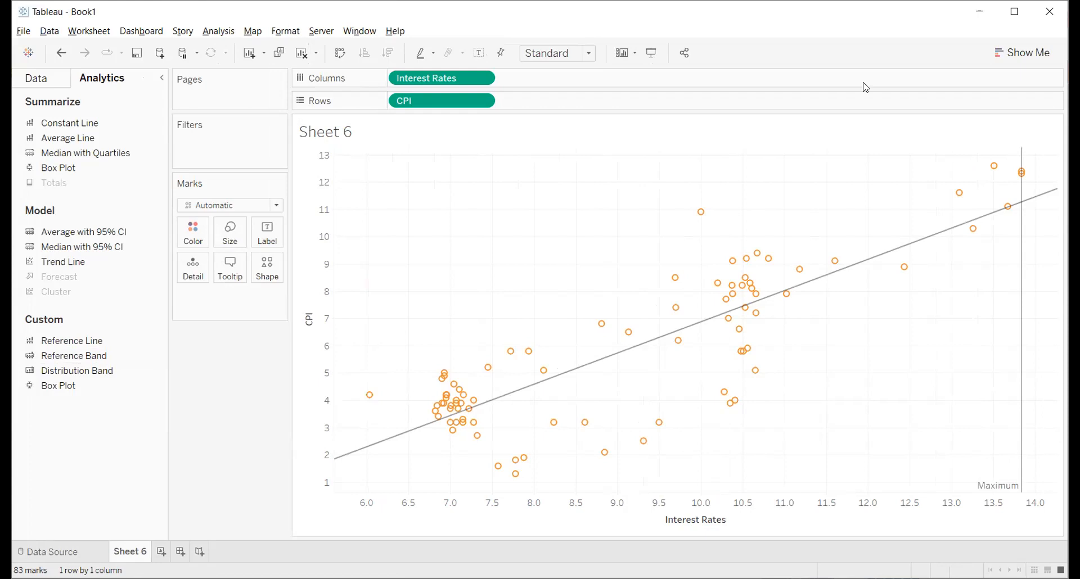
{"action": "right_click", "coordinate": [1021, 245]}
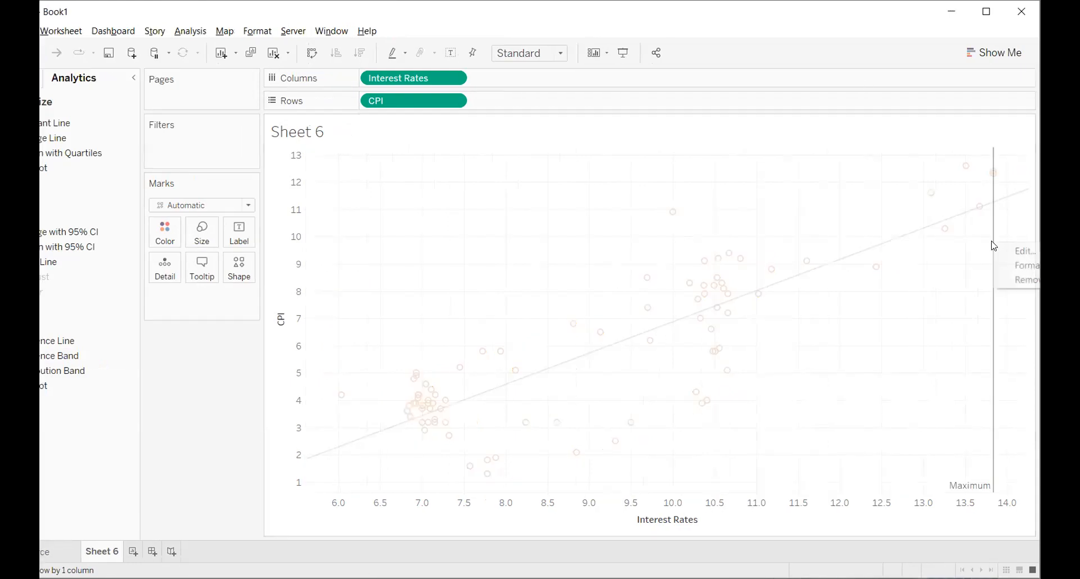
{"action": "left_click", "coordinate": [1025, 280]}
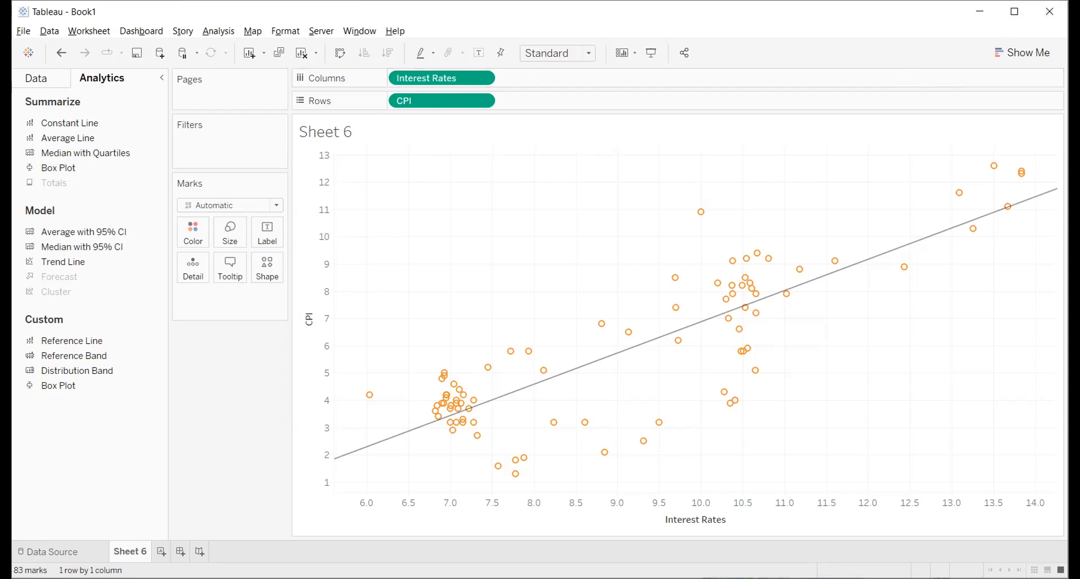
{"action": "double_click", "coordinate": [571, 11]}
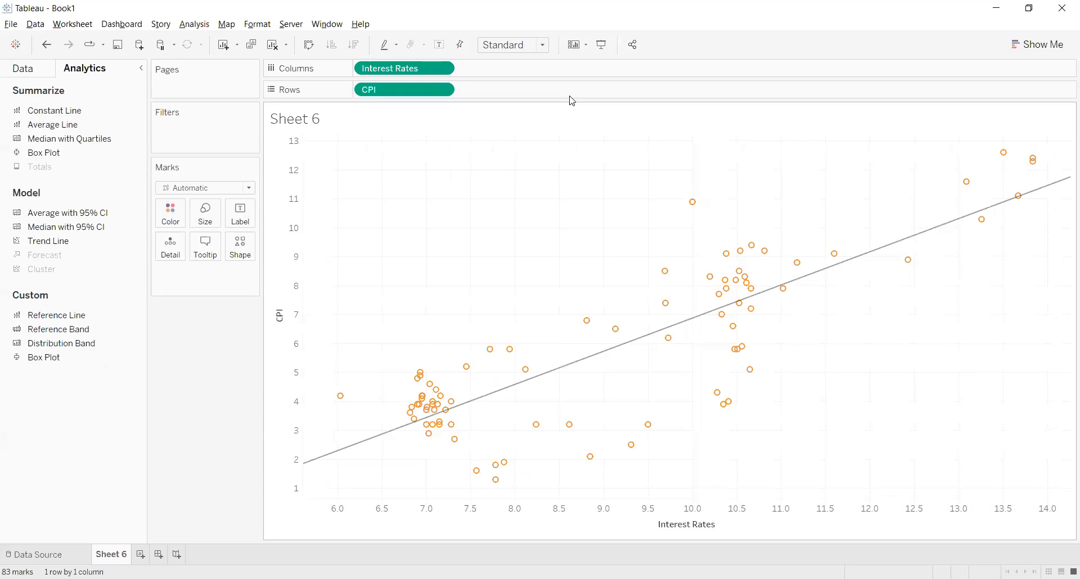
{"action": "left_click", "coordinate": [1026, 8]}
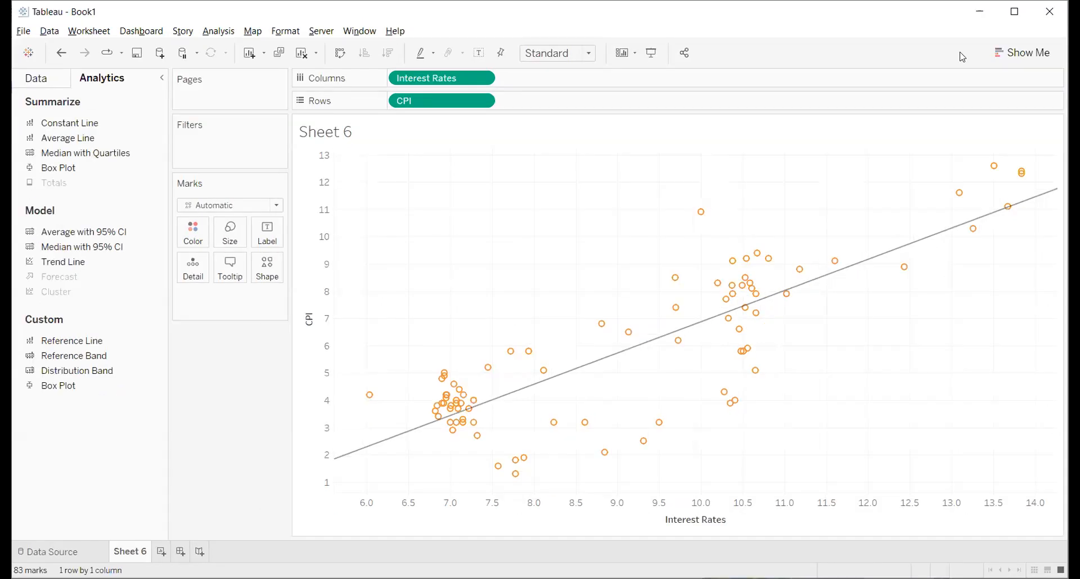
{"action": "left_click_drag", "start_coordinate": [833, 13], "coordinate": [960, 57]}
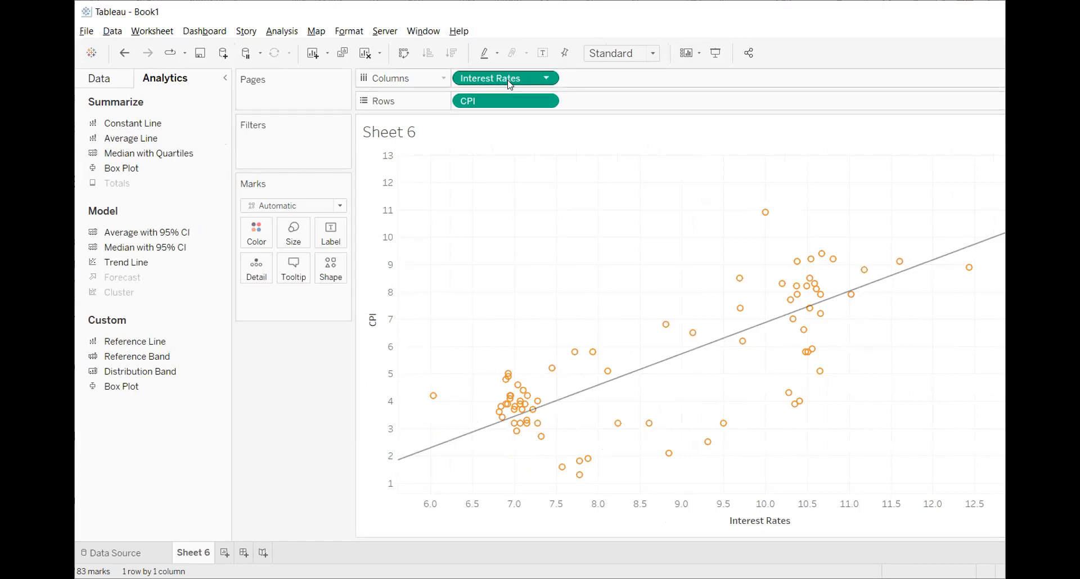
{"action": "left_click", "coordinate": [546, 79]}
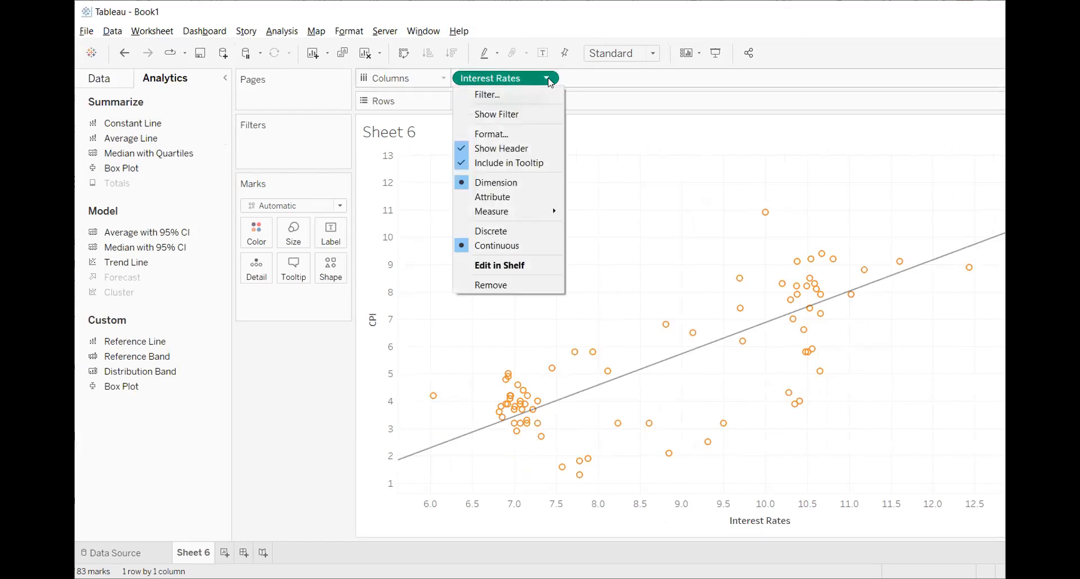
{"action": "left_click", "coordinate": [596, 132]}
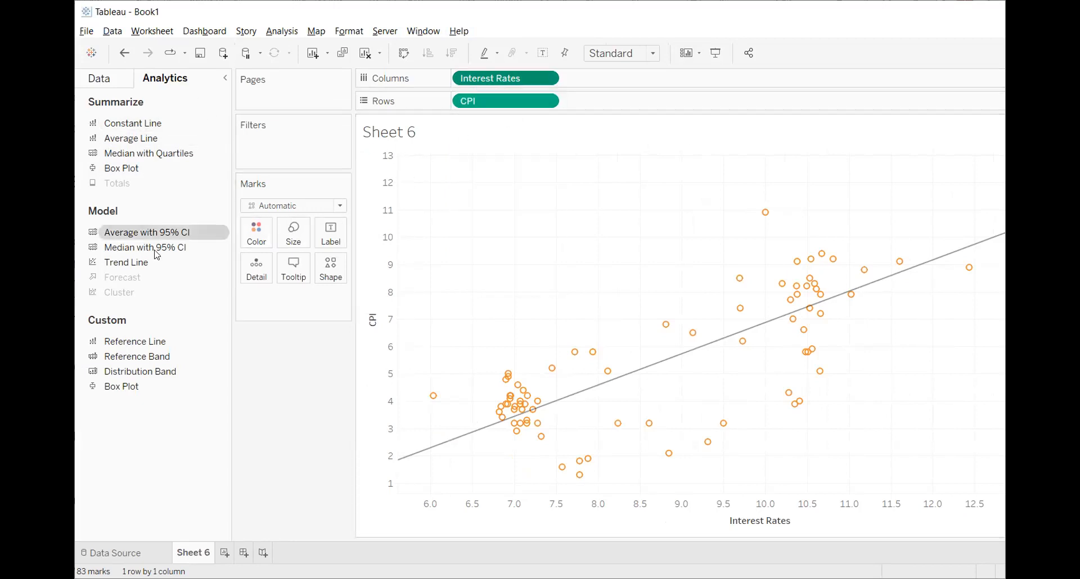
Step: Add reference bands to the scatter plot, trying Total for the per-pane Interest Rates band before setting it from Minimum to Maximum
{"action": "double_click", "coordinate": [164, 356]}
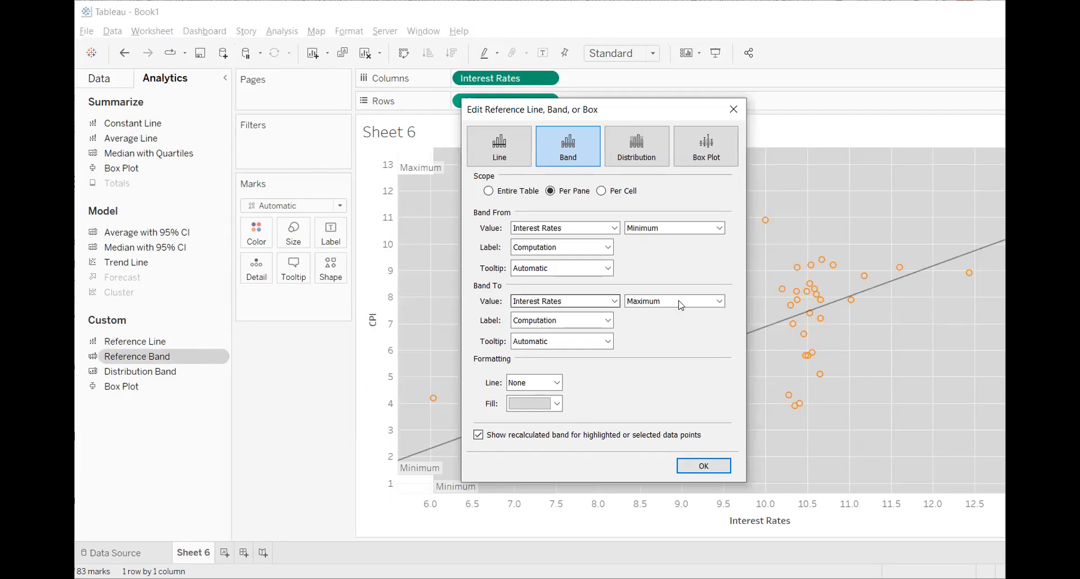
{"action": "left_click", "coordinate": [719, 229]}
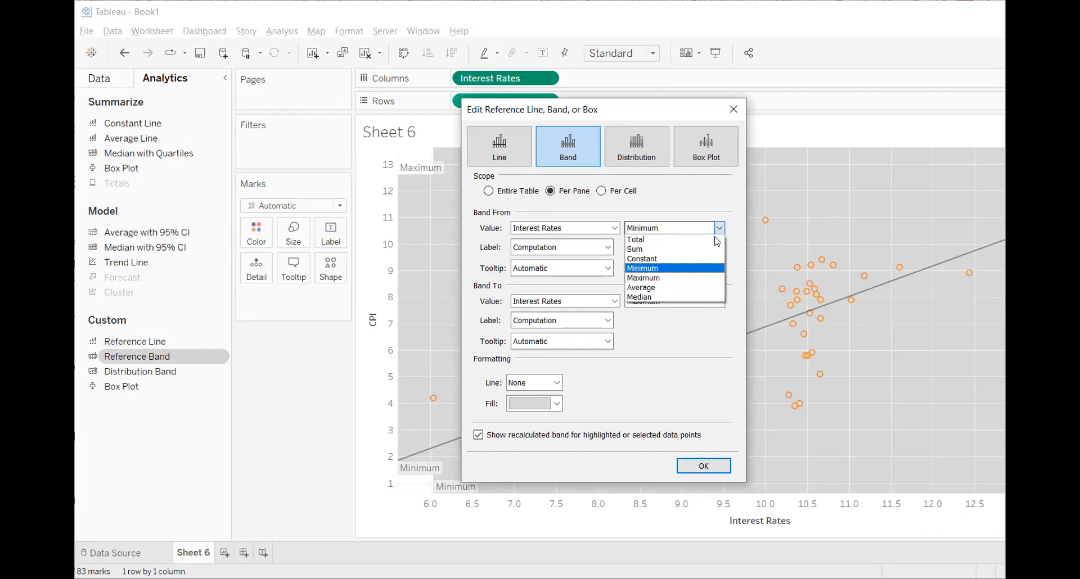
{"action": "left_click", "coordinate": [708, 235]}
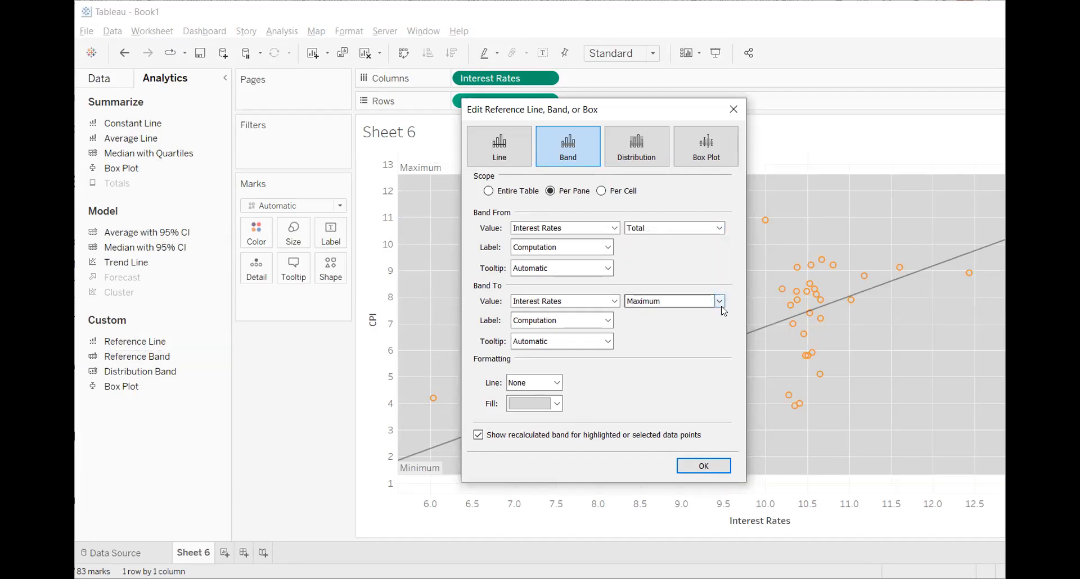
{"action": "left_click", "coordinate": [719, 302]}
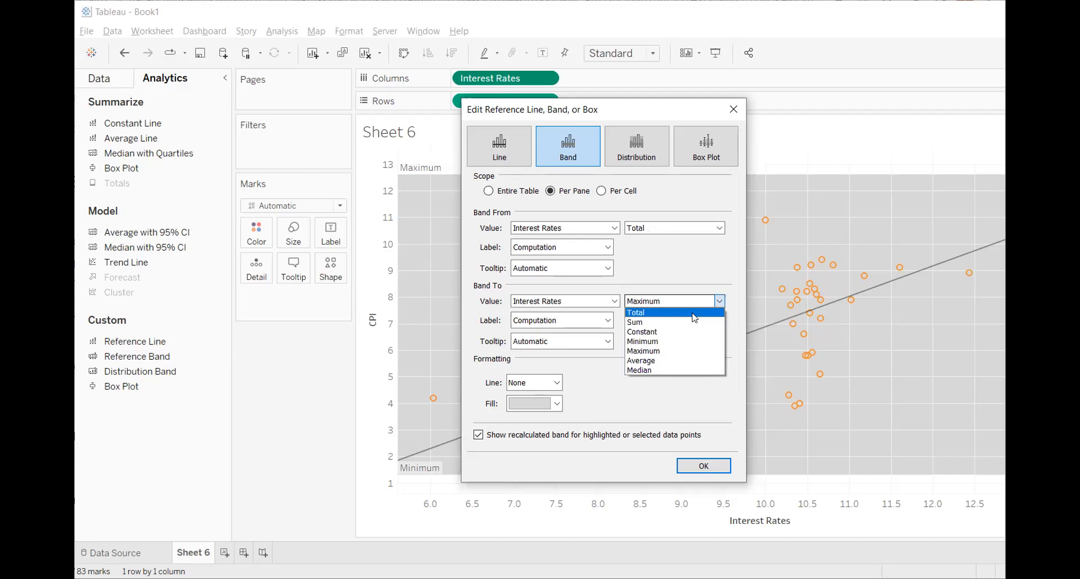
{"action": "left_click", "coordinate": [695, 313]}
{"action": "left_click", "coordinate": [712, 228]}
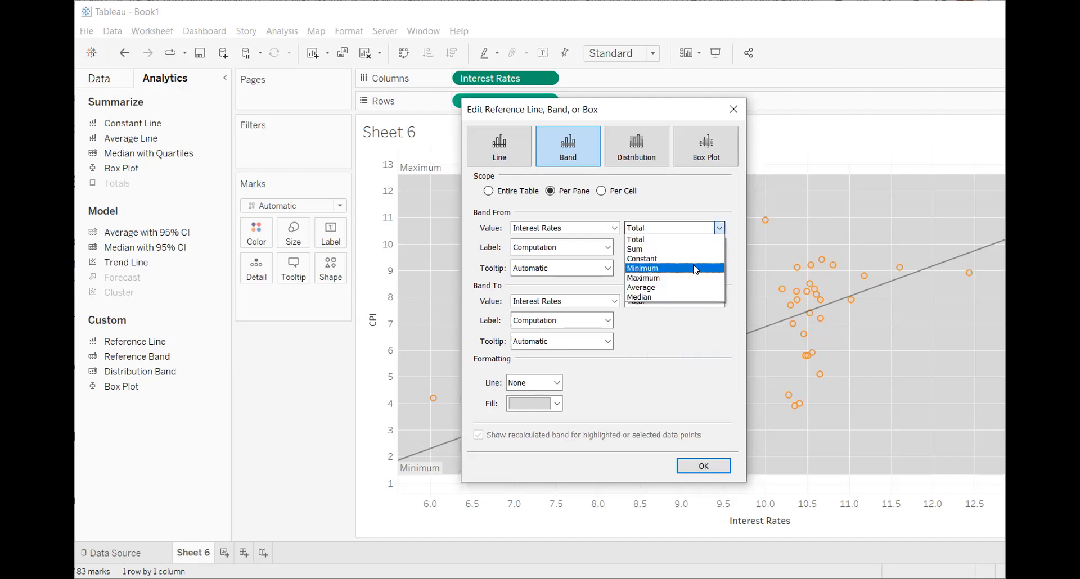
{"action": "left_click", "coordinate": [703, 270]}
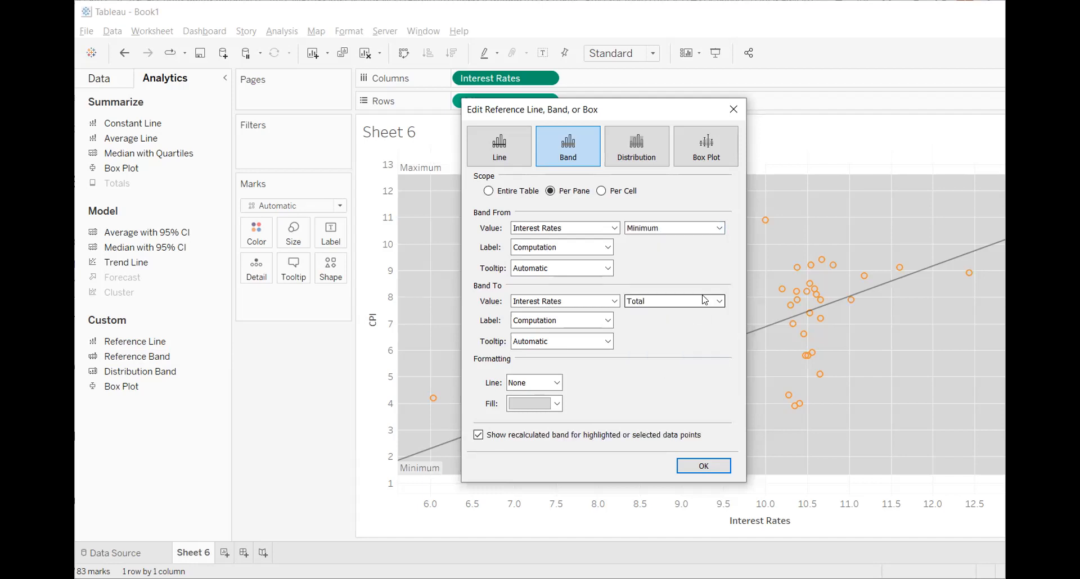
{"action": "left_click", "coordinate": [705, 300]}
{"action": "left_click", "coordinate": [681, 350]}
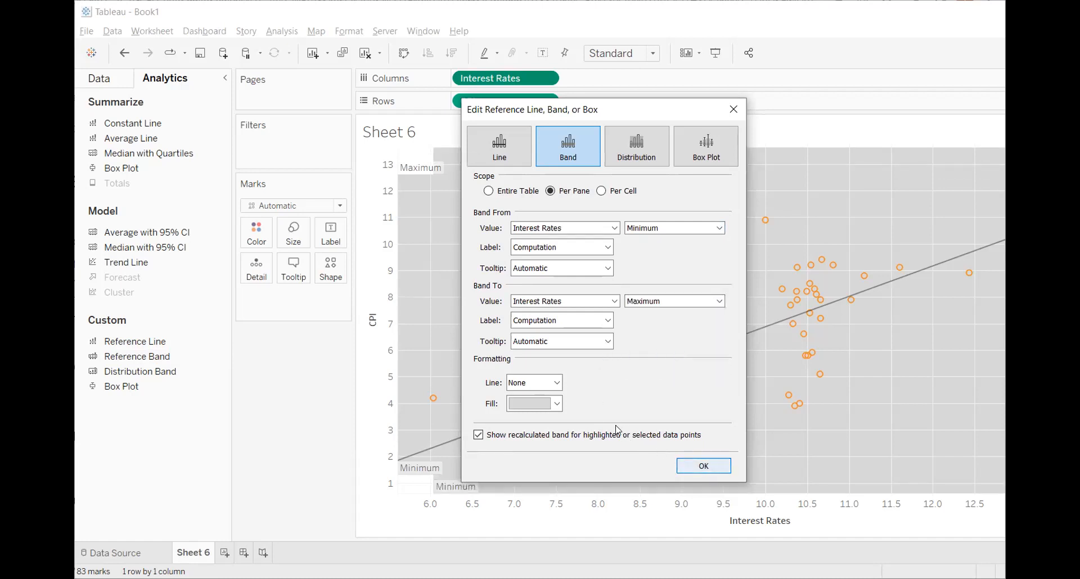
Step: Give the Interest Rates reference band red boundary lines and apply the settings
{"action": "left_click", "coordinate": [557, 383]}
{"action": "left_click", "coordinate": [571, 289]}
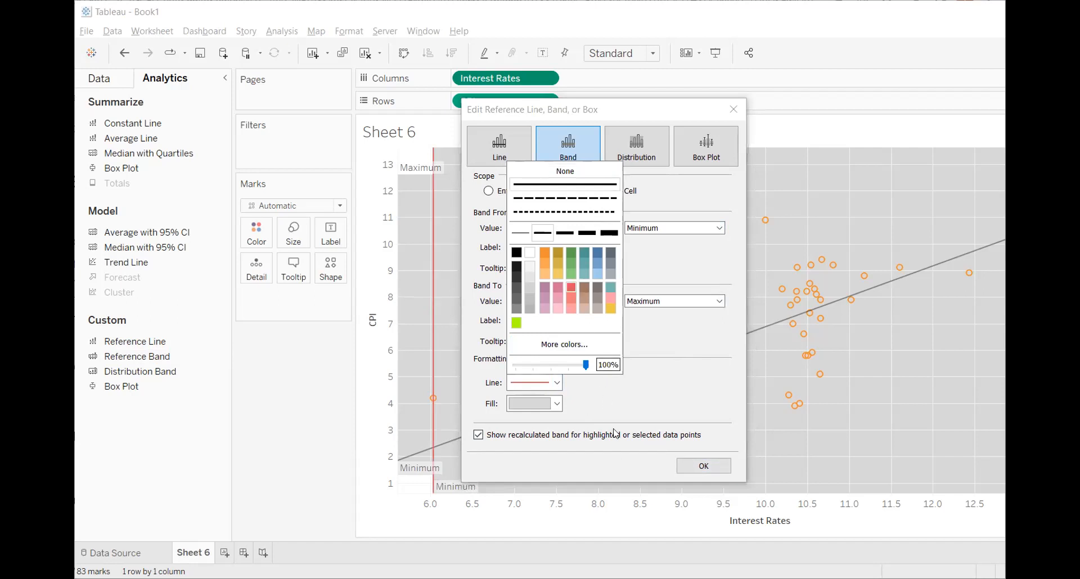
{"action": "left_click", "coordinate": [703, 466]}
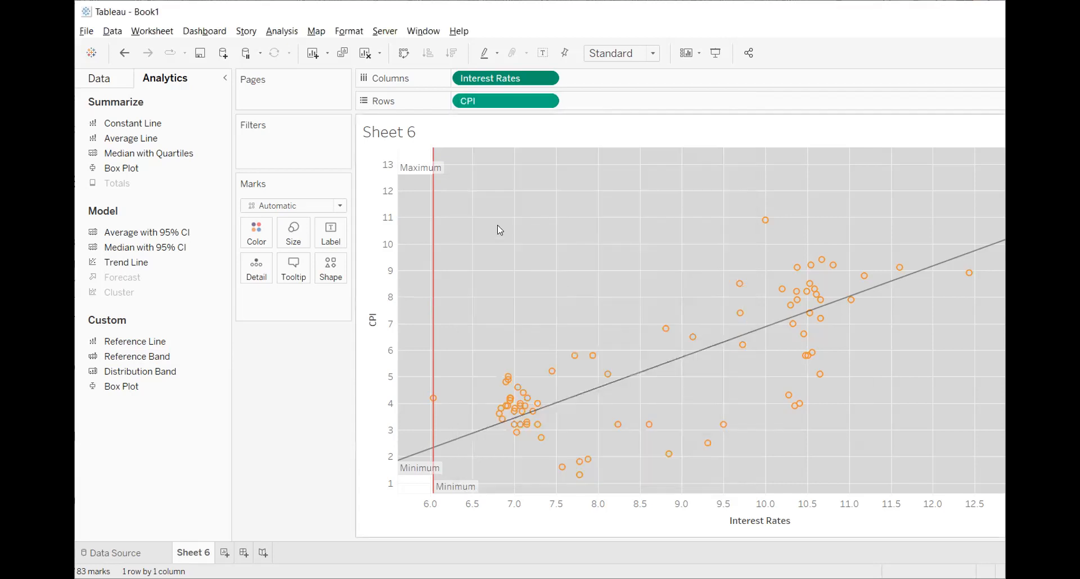
{"action": "double_click", "coordinate": [907, 21]}
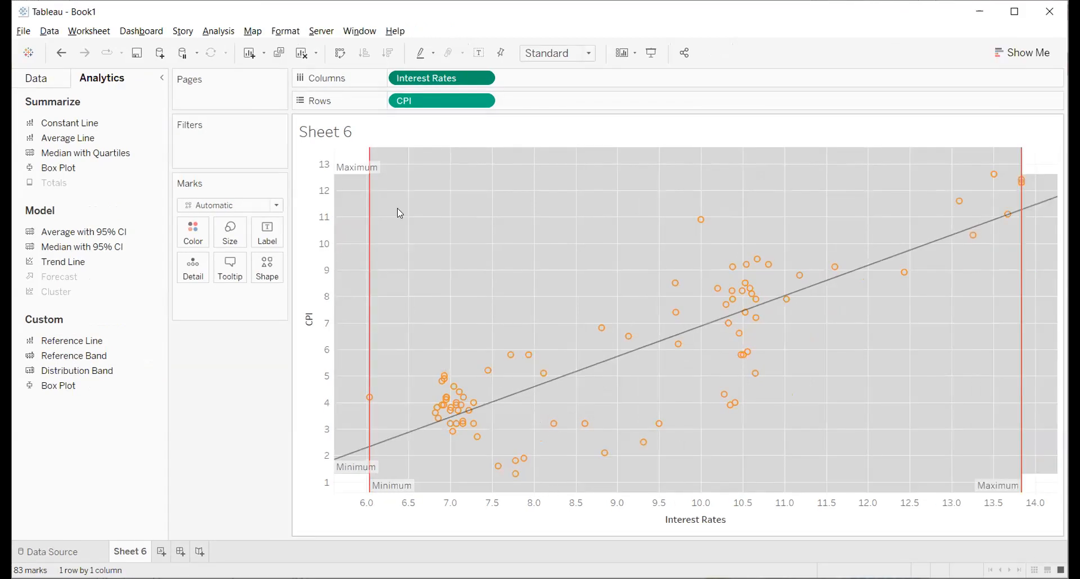
Step: Undo the Interest Rates band's red lines and clear the reference bands from the scatter plot
{"action": "key", "text": "ctrl+z"}
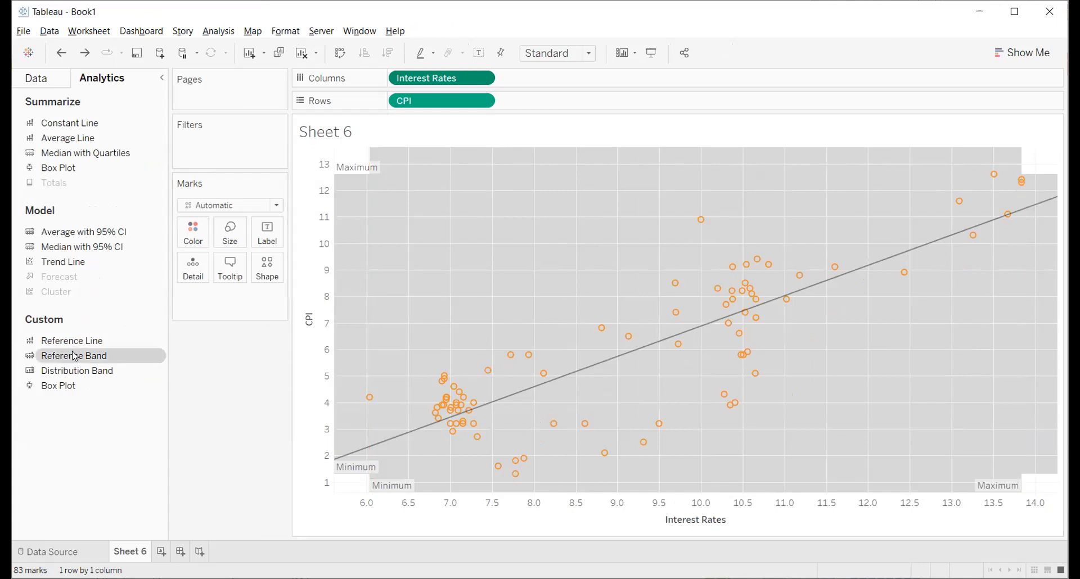
{"action": "left_click_drag", "start_coordinate": [74, 356], "coordinate": [619, 353]}
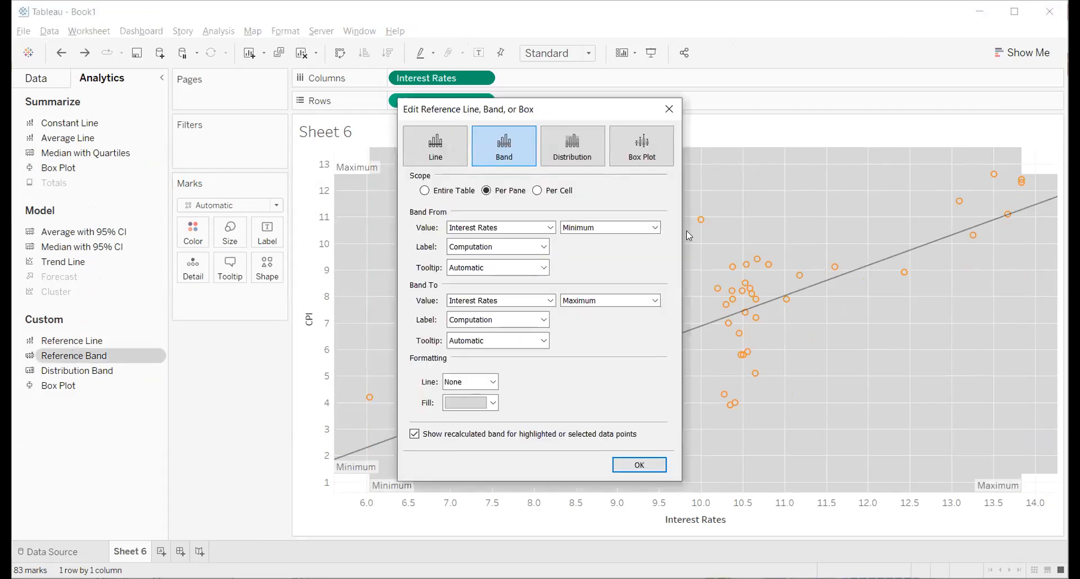
{"action": "left_click", "coordinate": [669, 108]}
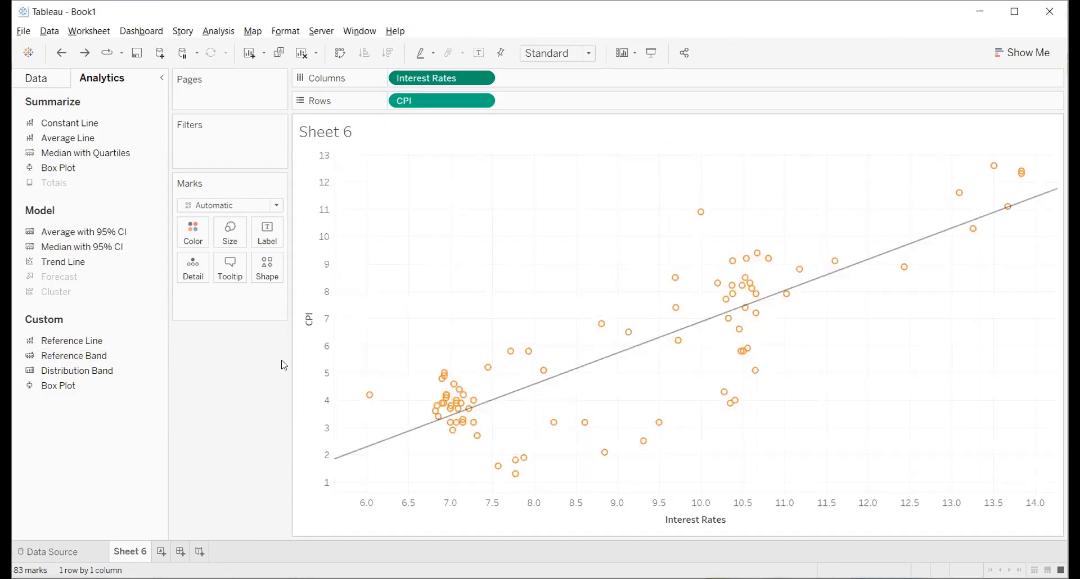
Step: Add reference bands to the scatter plot, with the per-pane Interest Rates band running from Average to Maximum
{"action": "double_click", "coordinate": [82, 357]}
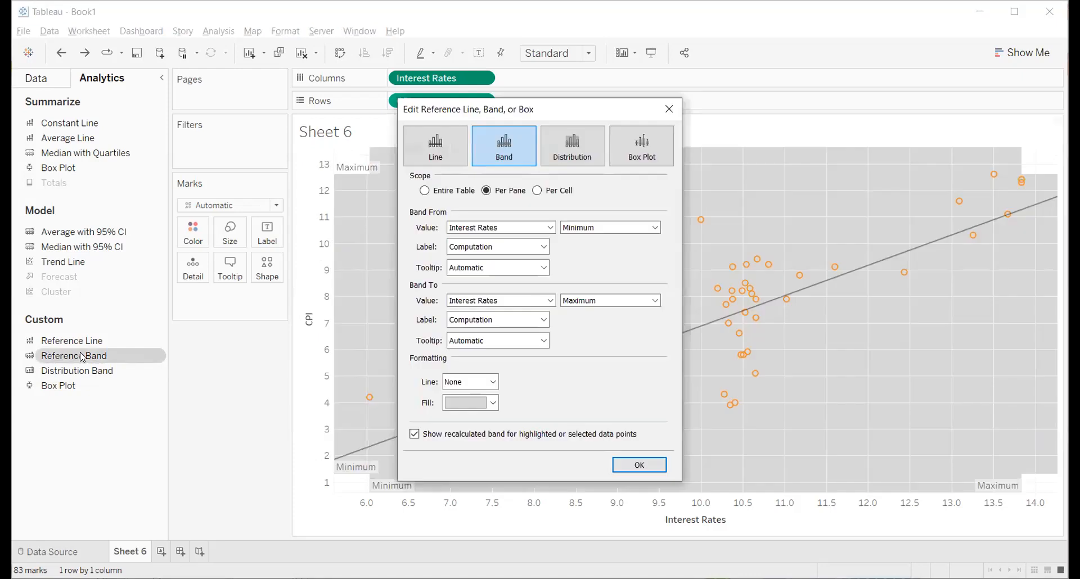
{"action": "left_click", "coordinate": [425, 191]}
{"action": "left_click", "coordinate": [504, 194]}
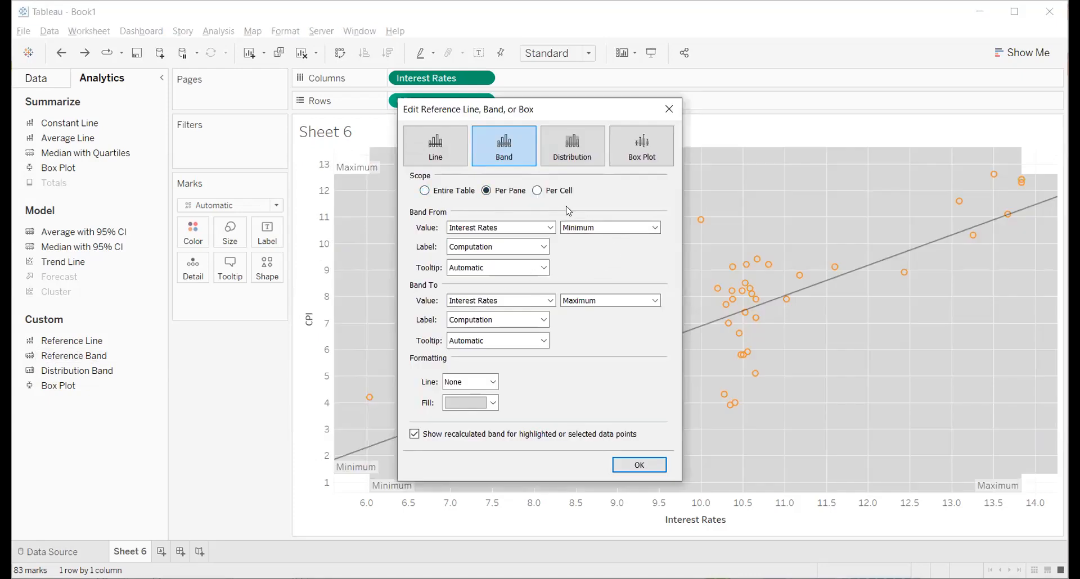
{"action": "left_click", "coordinate": [596, 229]}
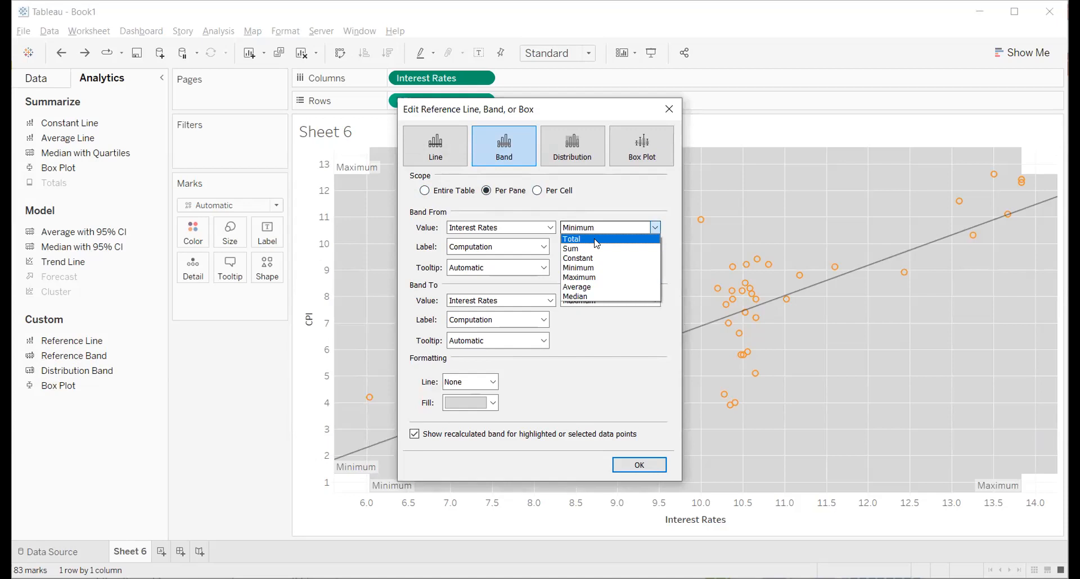
{"action": "left_click", "coordinate": [595, 287]}
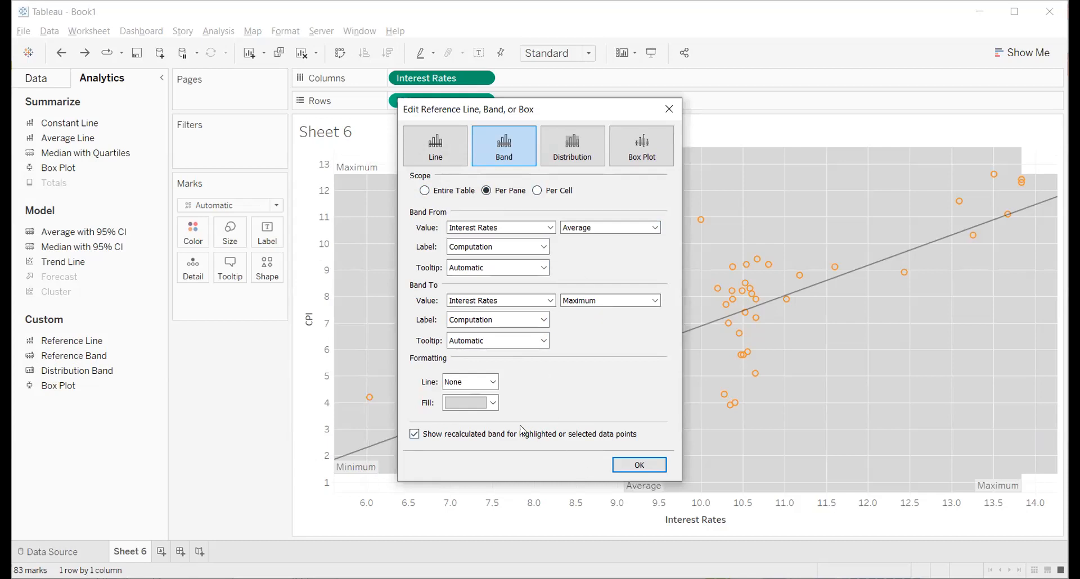
Step: Format the Interest Rates band with a bright green fill and red boundary lines, and apply it
{"action": "left_click", "coordinate": [493, 403]}
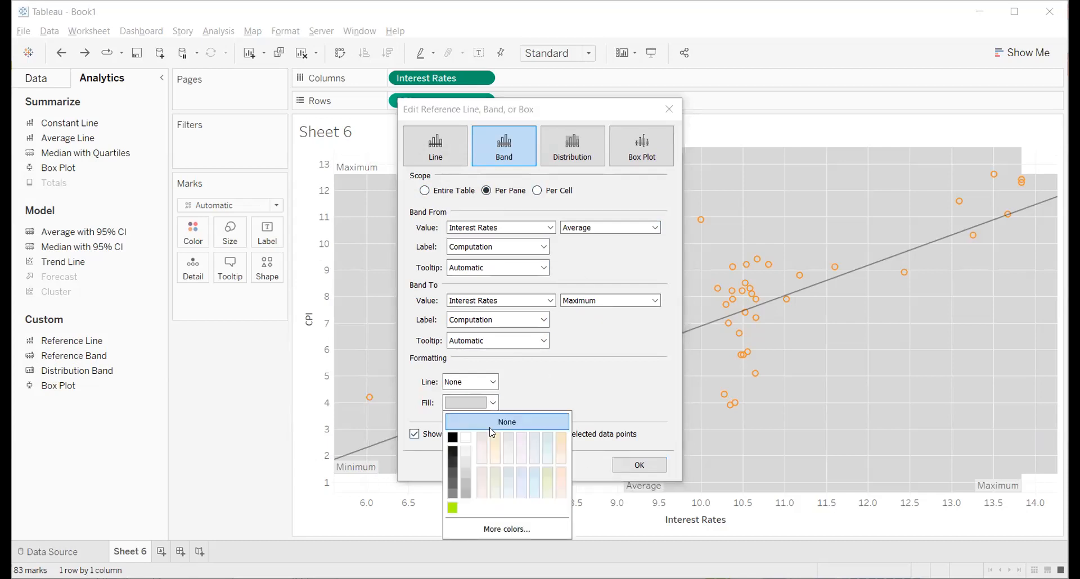
{"action": "left_click", "coordinate": [466, 450]}
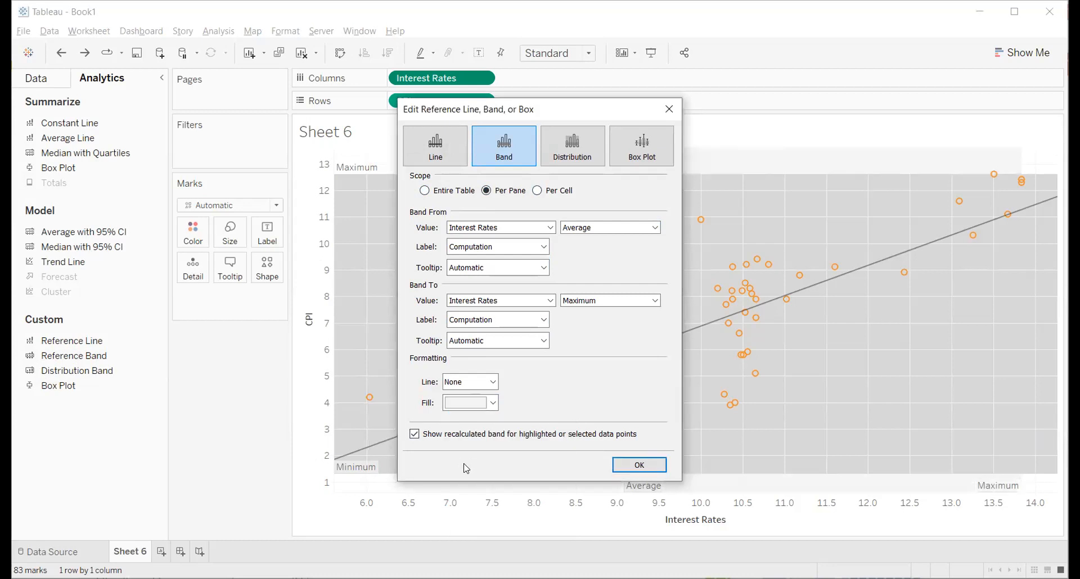
{"action": "left_click", "coordinate": [478, 408]}
{"action": "left_click", "coordinate": [454, 510]}
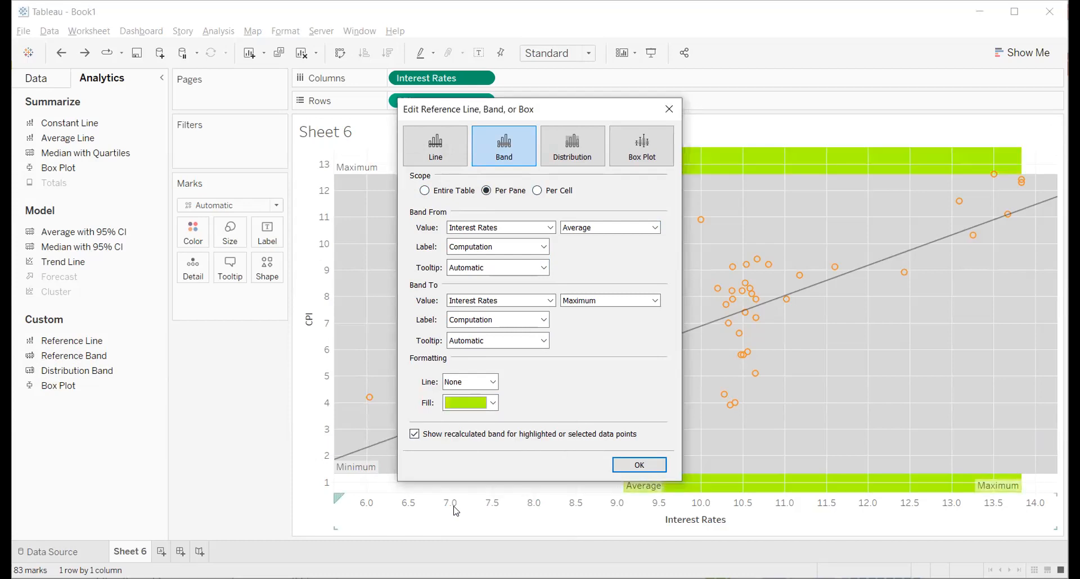
{"action": "left_click", "coordinate": [492, 382]}
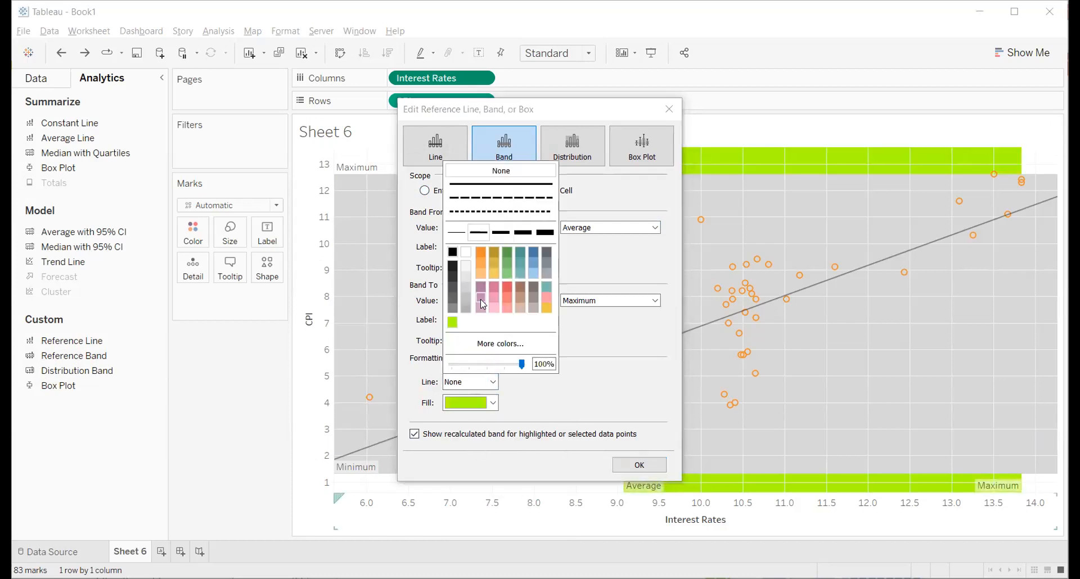
{"action": "left_click", "coordinate": [507, 287]}
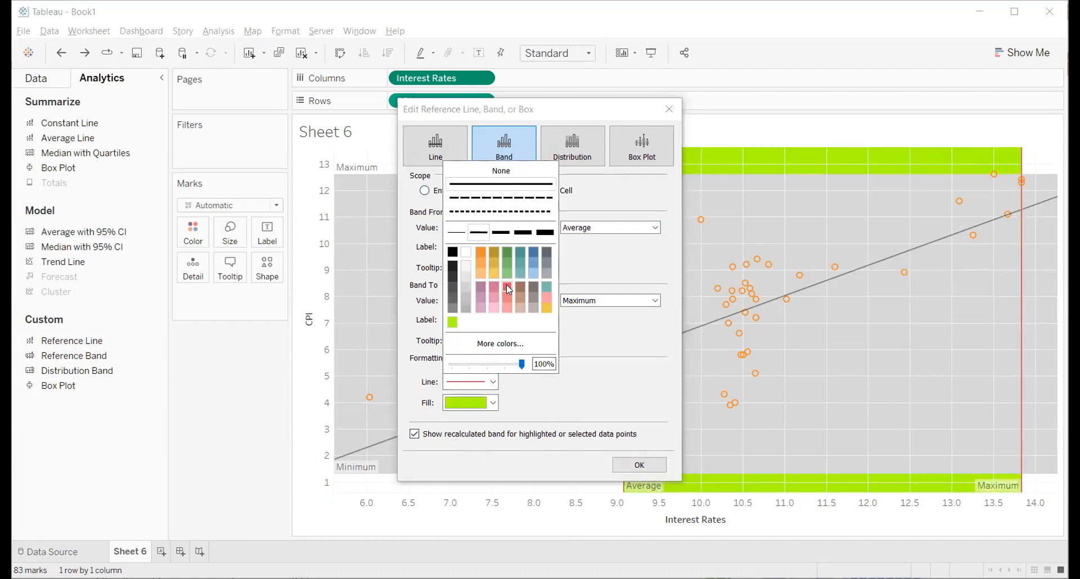
{"action": "left_click", "coordinate": [638, 465]}
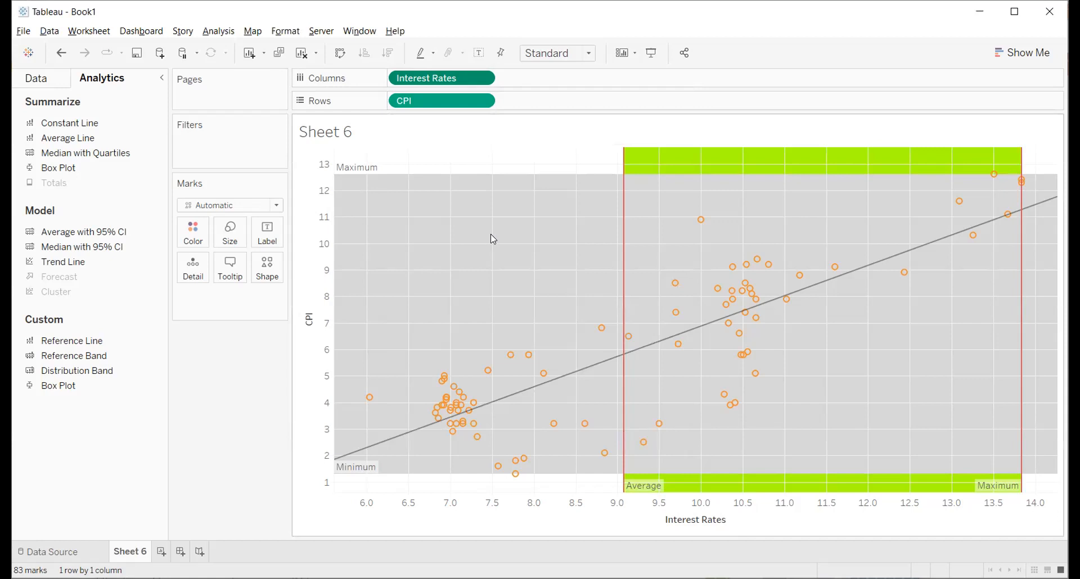
Step: Undo the green band's settings and the addition of the reference bands
{"action": "key", "text": "ctrl+z"}
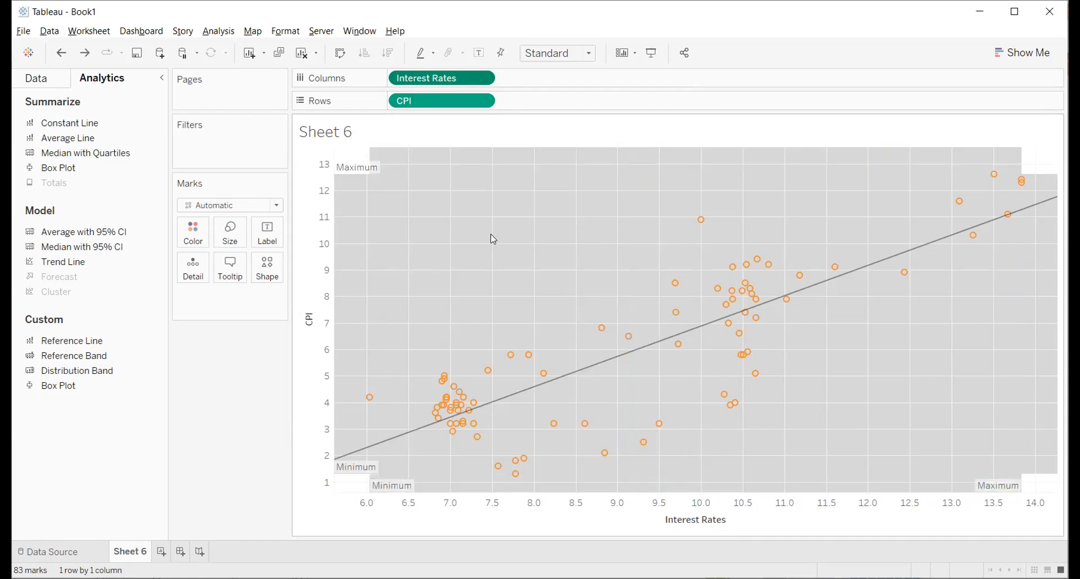
{"action": "key", "text": "ctrl+z"}
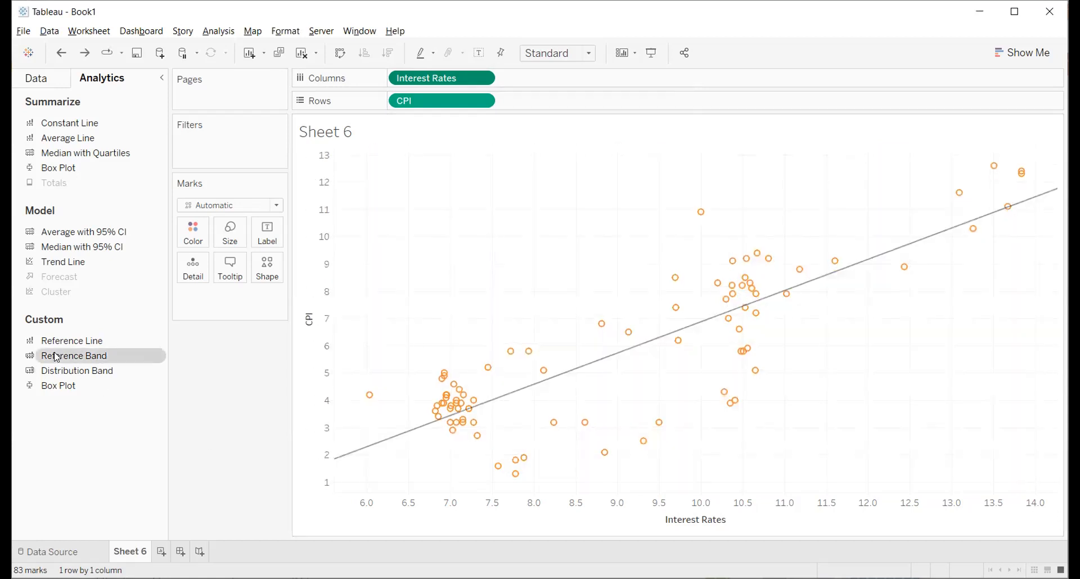
Step: Add reference bands again, trying Total, Sum and Constant as the Interest Rates band's end before setting it from Minimum to Average
{"action": "key", "text": "ctrl+y"}
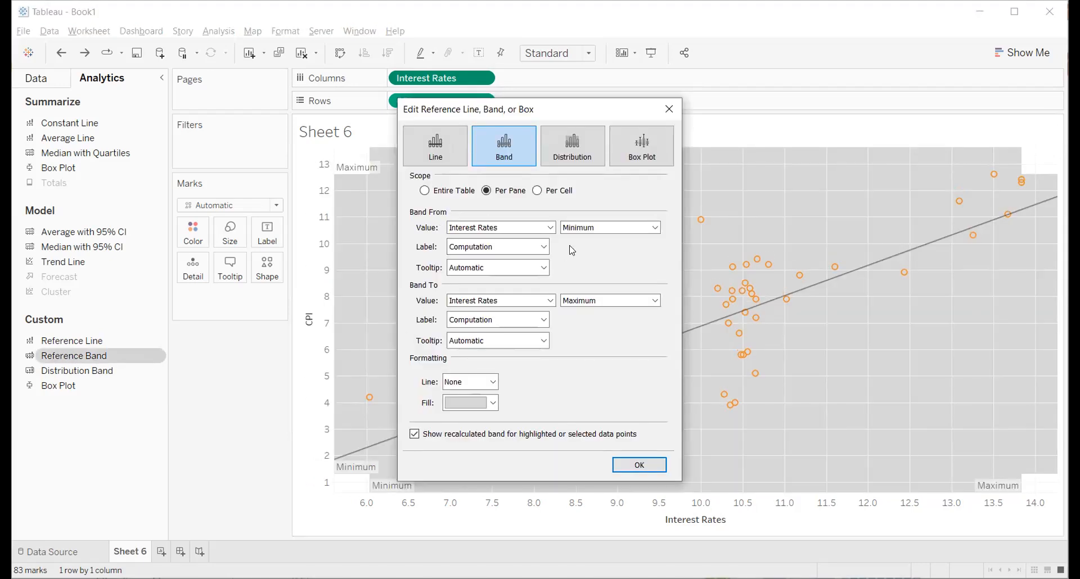
{"action": "left_click", "coordinate": [599, 227]}
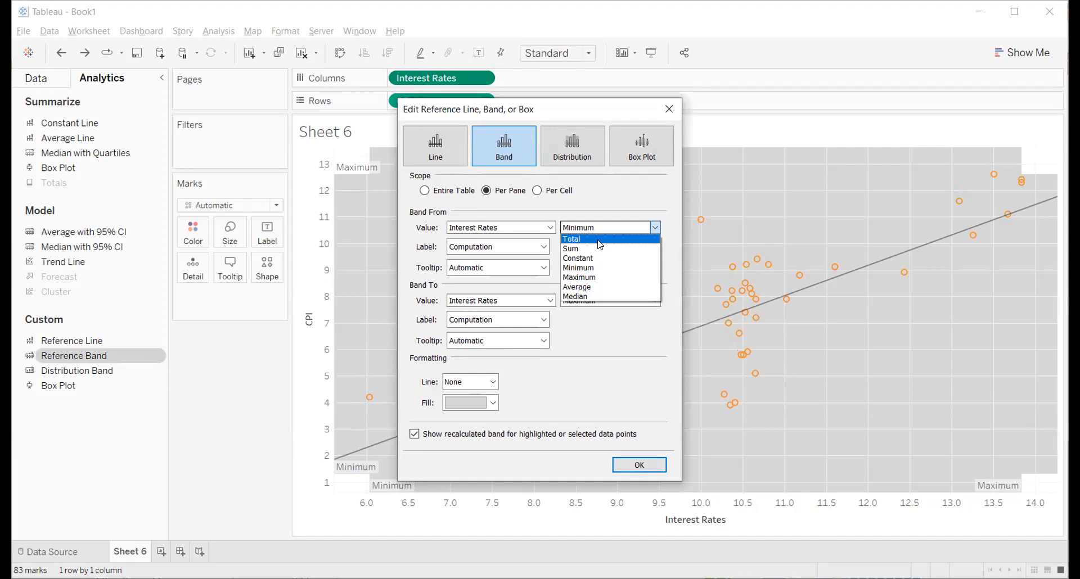
{"action": "left_click", "coordinate": [600, 268]}
{"action": "left_click", "coordinate": [628, 302]}
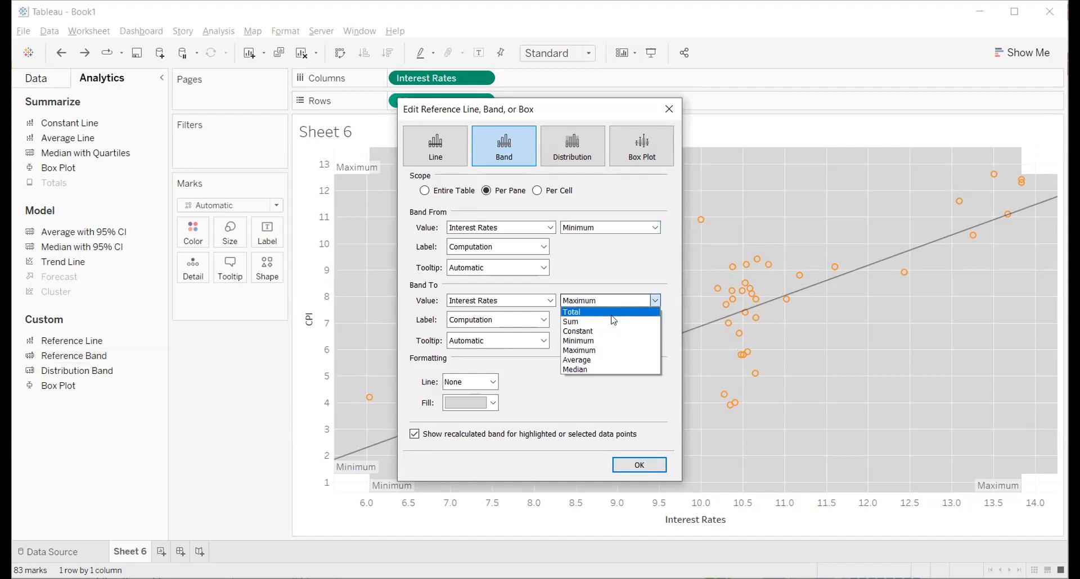
{"action": "left_click", "coordinate": [615, 309]}
{"action": "left_click", "coordinate": [616, 304]}
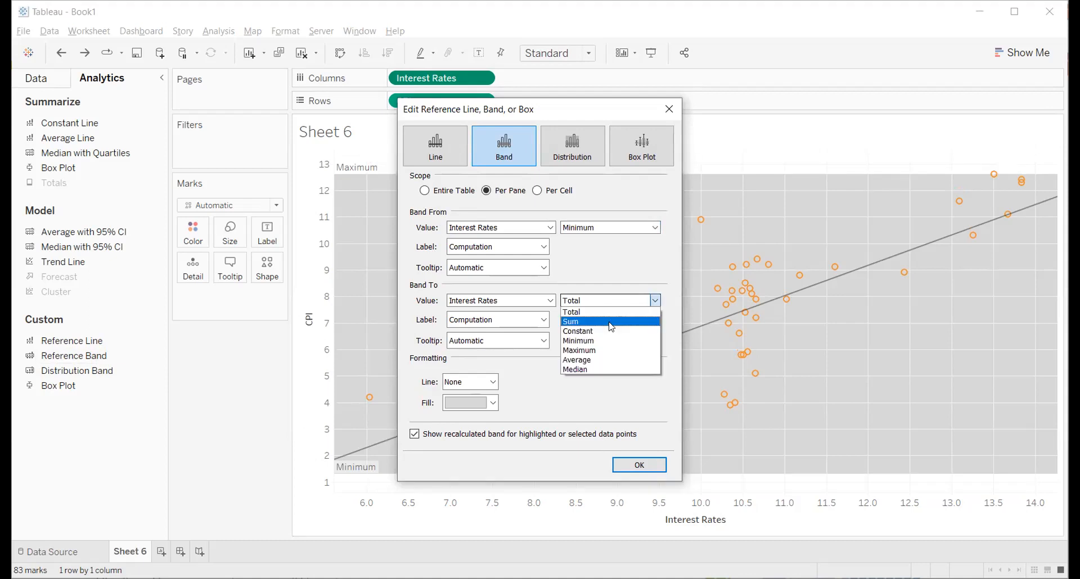
{"action": "left_click", "coordinate": [613, 322]}
{"action": "left_click", "coordinate": [618, 304]}
{"action": "left_click", "coordinate": [612, 332]}
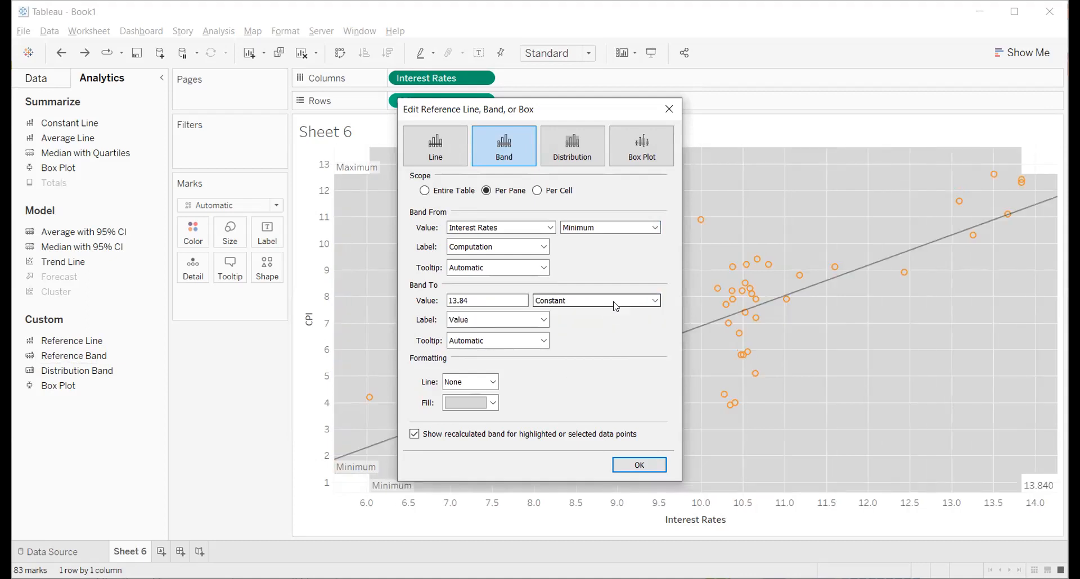
{"action": "left_click", "coordinate": [616, 304]}
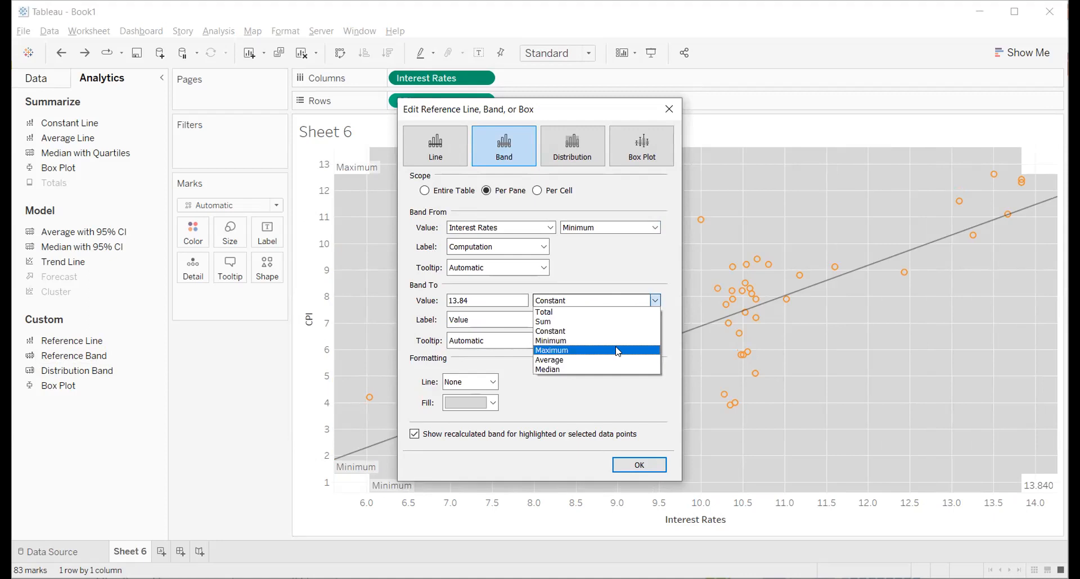
{"action": "left_click", "coordinate": [618, 360]}
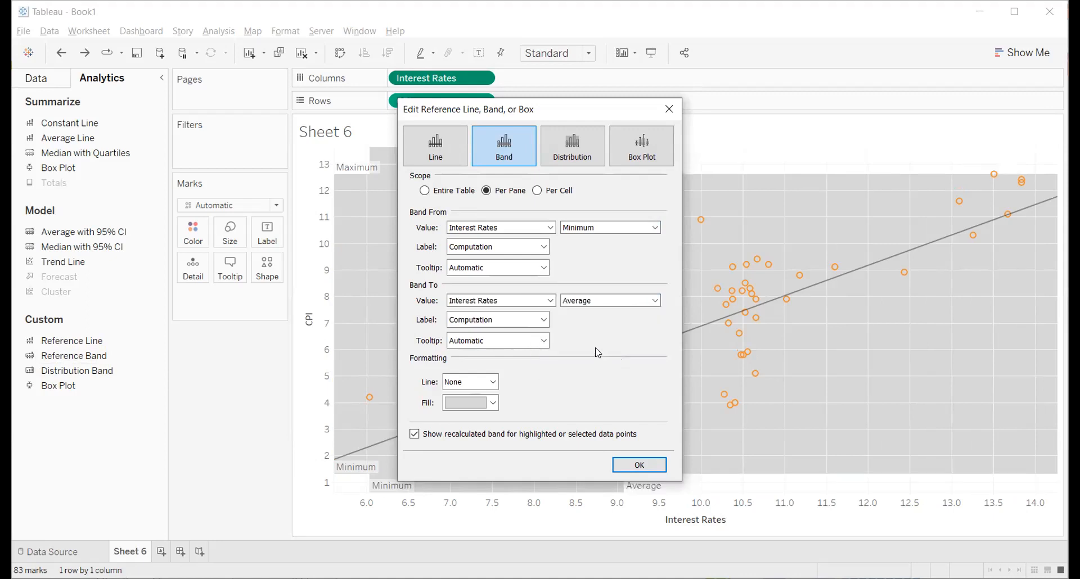
Step: Set the label at the band's Average end to None and open the label choices for its Minimum end
{"action": "left_click", "coordinate": [542, 323]}
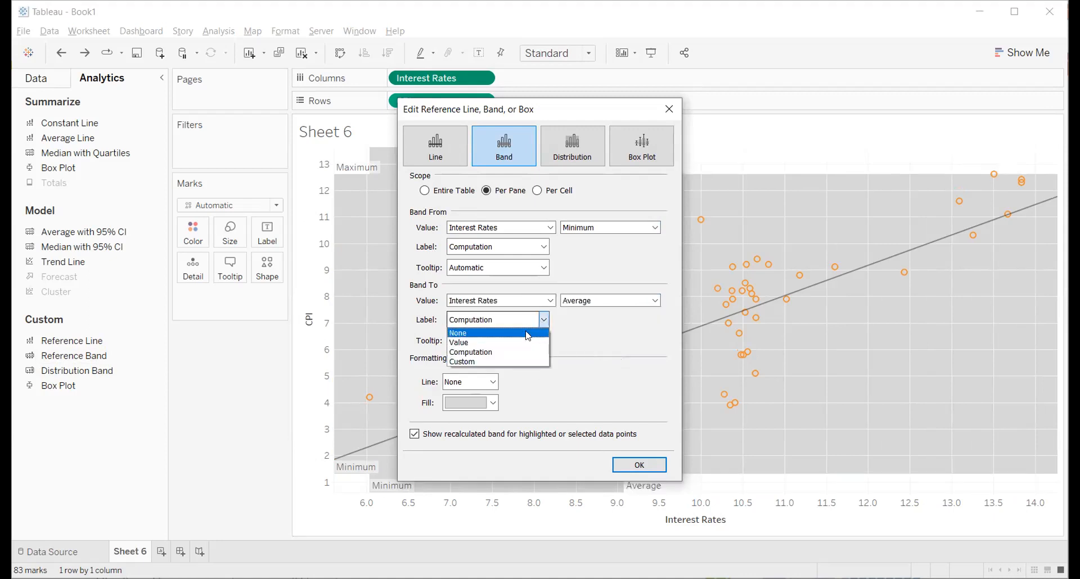
{"action": "left_click", "coordinate": [525, 330]}
{"action": "left_click", "coordinate": [520, 247]}
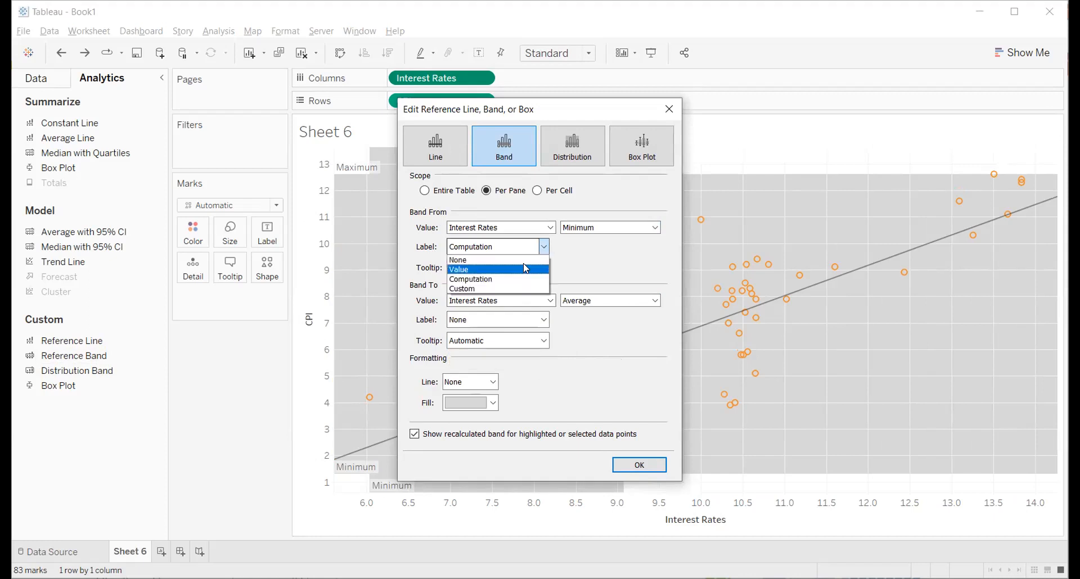
Step: Set the Interest Rates reference band's minimum label and both tooltips to None, and give it a very light grey fill
{"action": "left_click", "coordinate": [523, 260]}
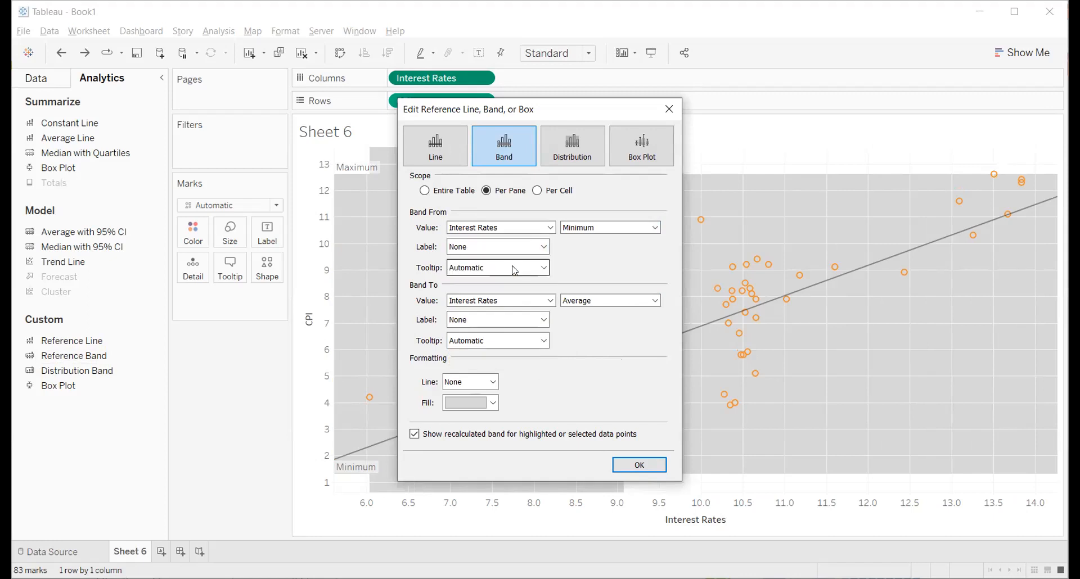
{"action": "left_click", "coordinate": [514, 270]}
{"action": "left_click", "coordinate": [511, 280]}
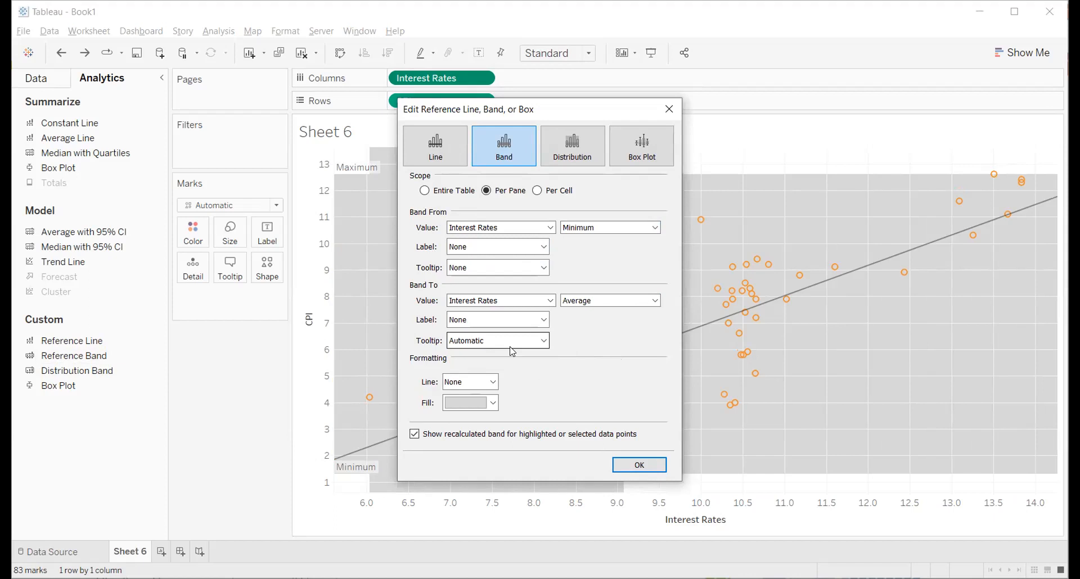
{"action": "left_click", "coordinate": [511, 340]}
{"action": "left_click", "coordinate": [488, 403]}
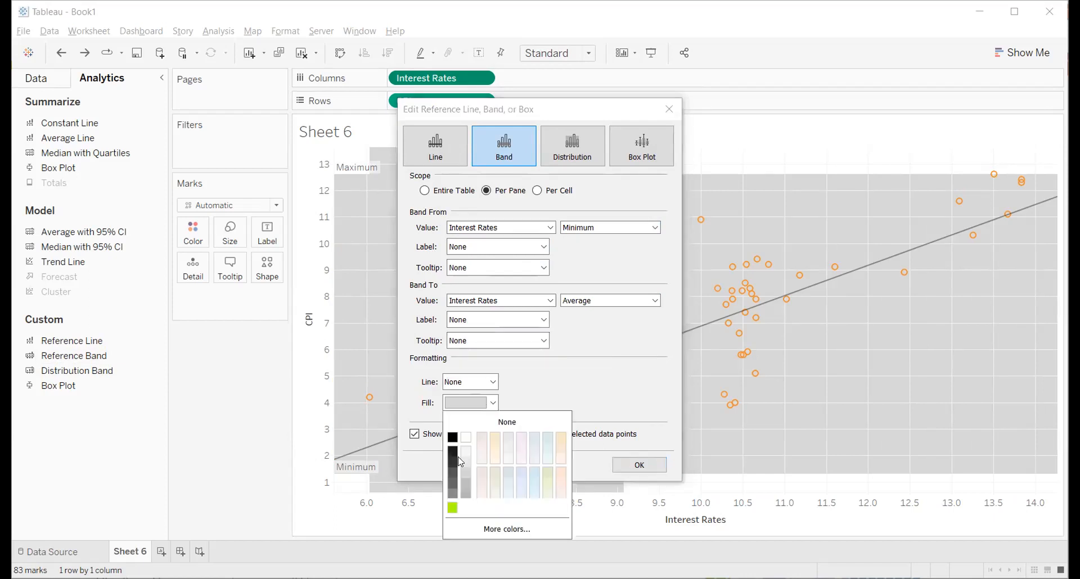
{"action": "left_click", "coordinate": [467, 451]}
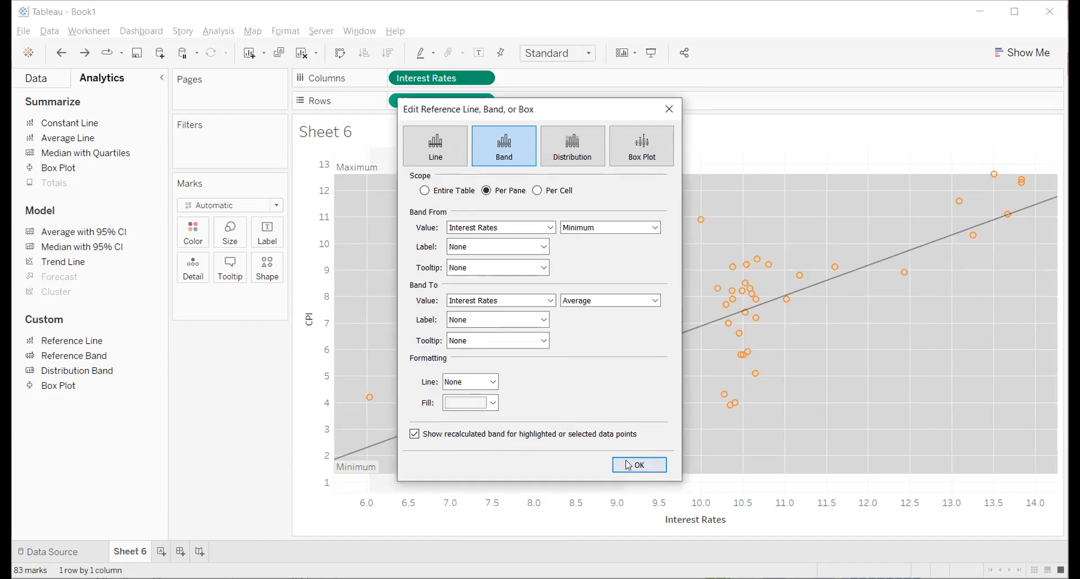
{"action": "left_click", "coordinate": [629, 465]}
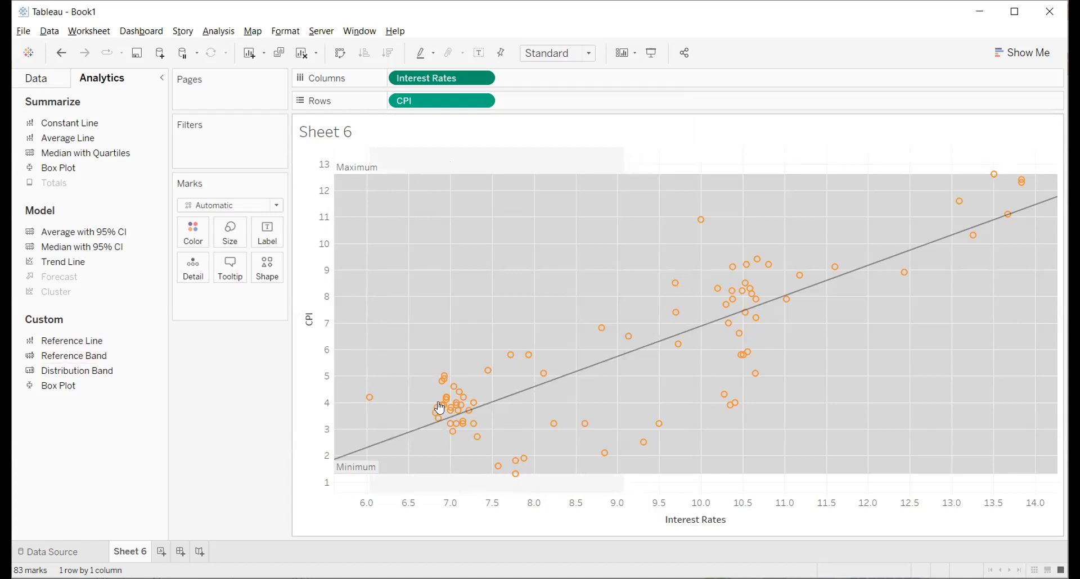
Step: Clear the sheet and build a scatter plot of unaggregated CPI on rows against unaggregated Interest Rates on columns
{"action": "left_click", "coordinate": [303, 54]}
{"action": "double_click", "coordinate": [96, 225]}
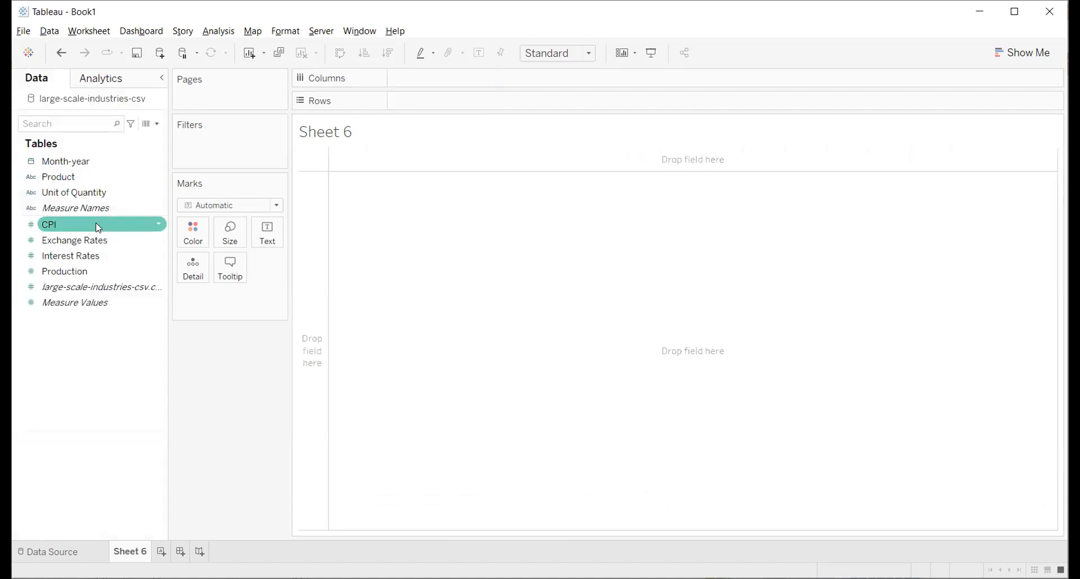
{"action": "left_click", "coordinate": [94, 254]}
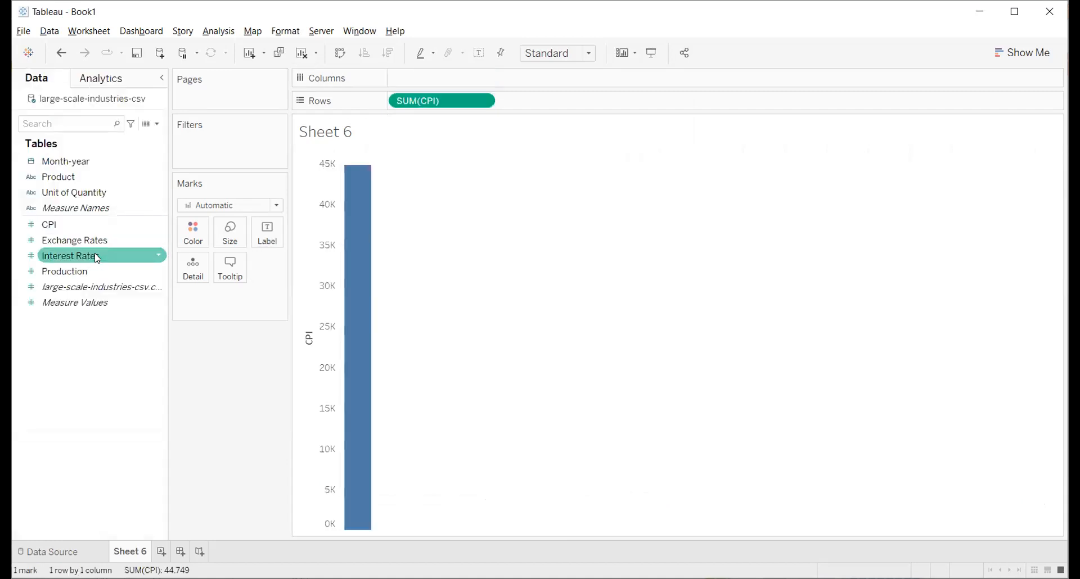
{"action": "left_click", "coordinate": [482, 101]}
{"action": "left_click", "coordinate": [460, 206]}
{"action": "left_click", "coordinate": [482, 78]}
{"action": "left_click", "coordinate": [464, 181]}
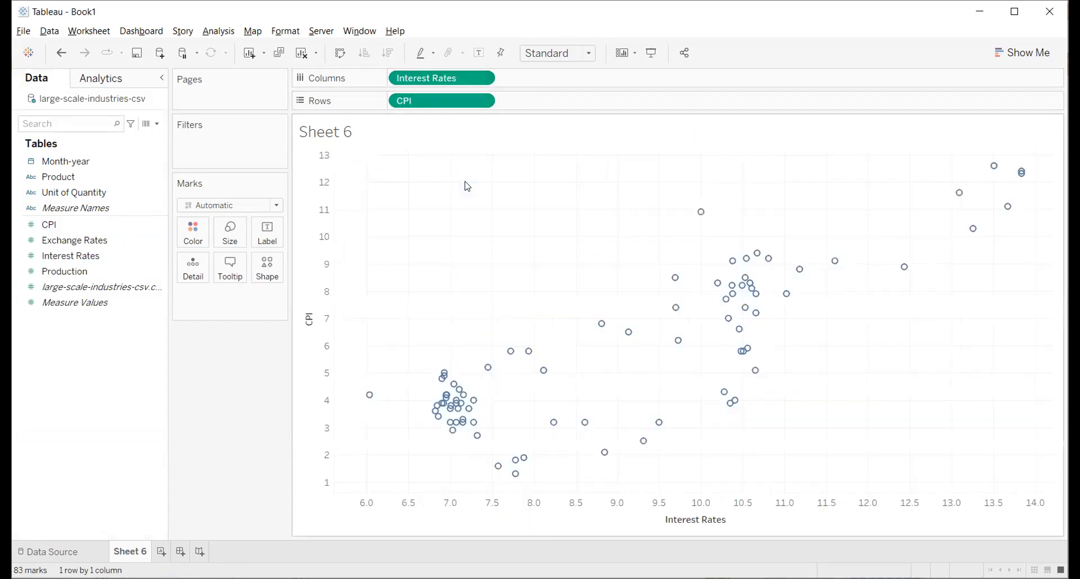
Step: Add a reference band to the scatter plot with Per Pane scope and recalculation for selected data points enabled
{"action": "left_click", "coordinate": [131, 82]}
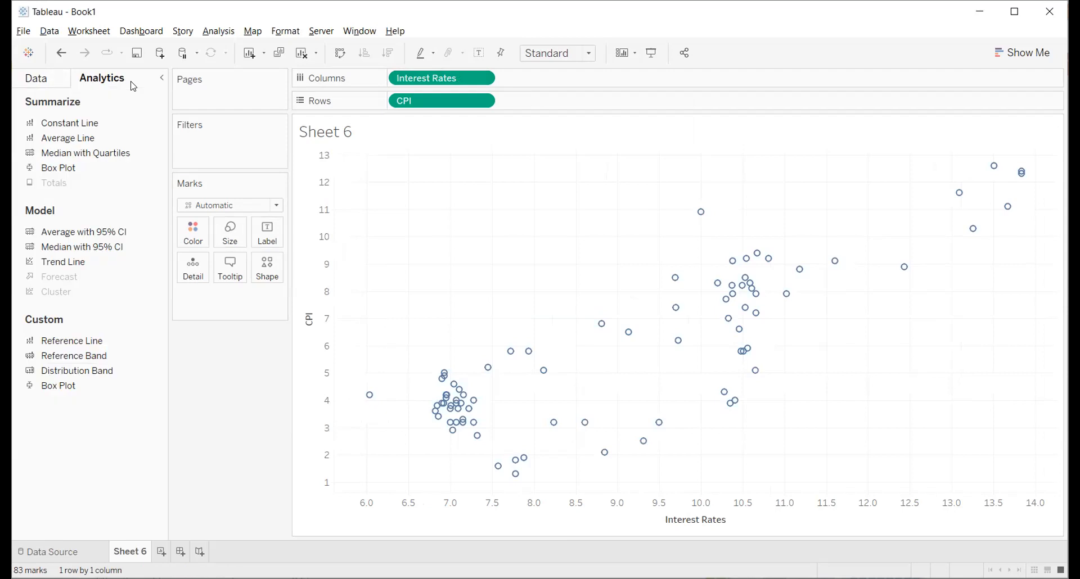
{"action": "double_click", "coordinate": [120, 354]}
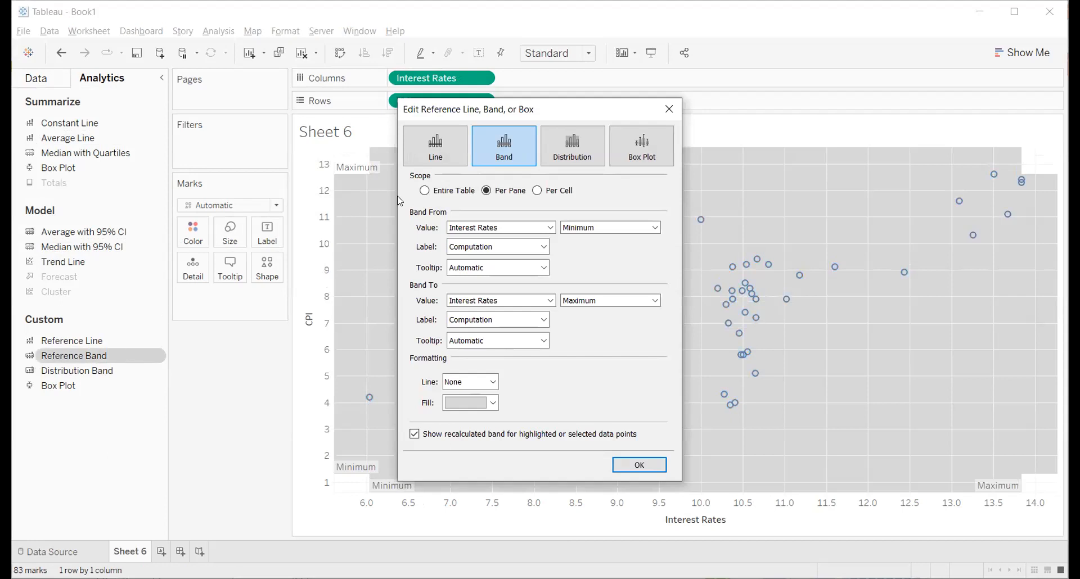
{"action": "left_click", "coordinate": [423, 192]}
{"action": "left_click", "coordinate": [548, 191]}
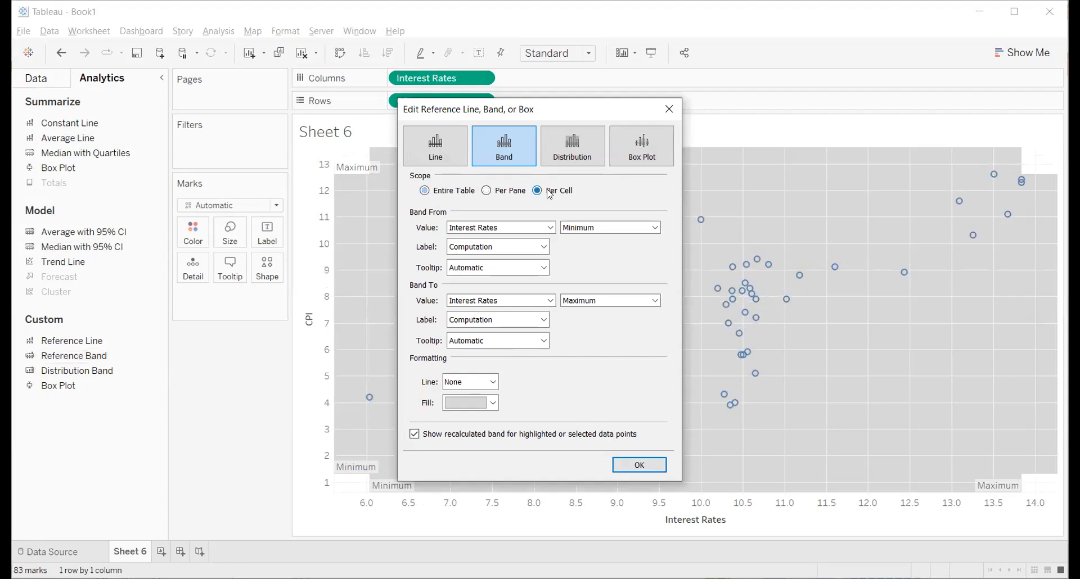
{"action": "left_click", "coordinate": [485, 190]}
{"action": "left_click", "coordinate": [415, 435]}
{"action": "left_click", "coordinate": [414, 435]}
Step: End the Interest Rates reference band at the Average and fill it with black
{"action": "left_click", "coordinate": [627, 300]}
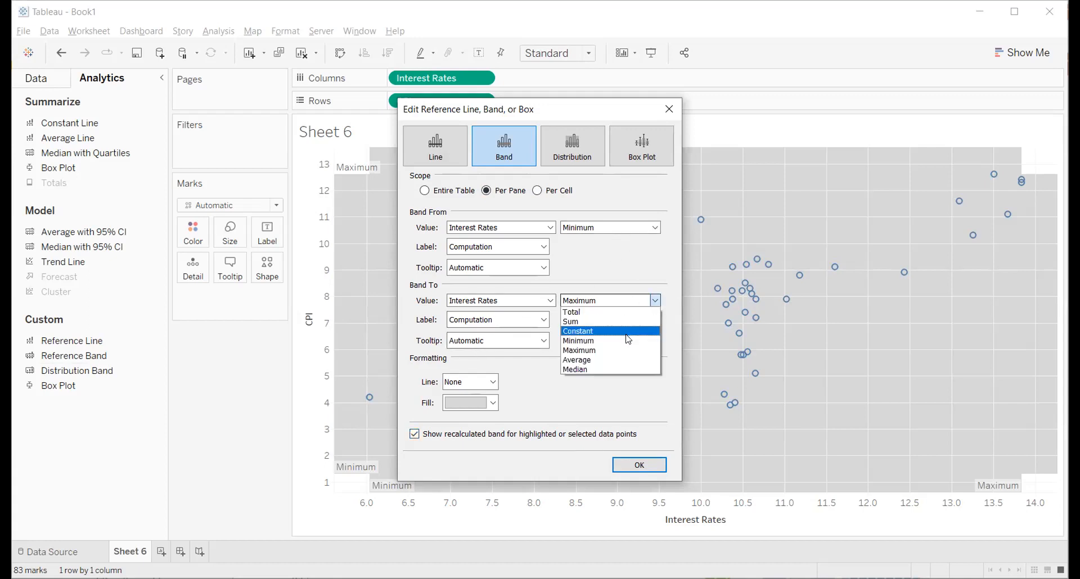
{"action": "left_click", "coordinate": [629, 360]}
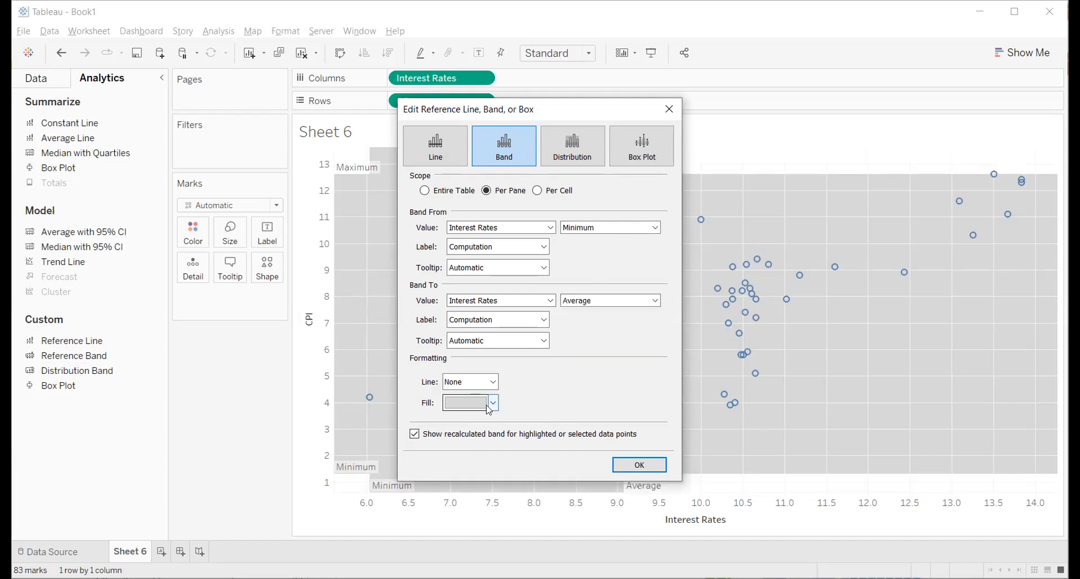
{"action": "left_click", "coordinate": [491, 403]}
{"action": "left_click", "coordinate": [452, 437]}
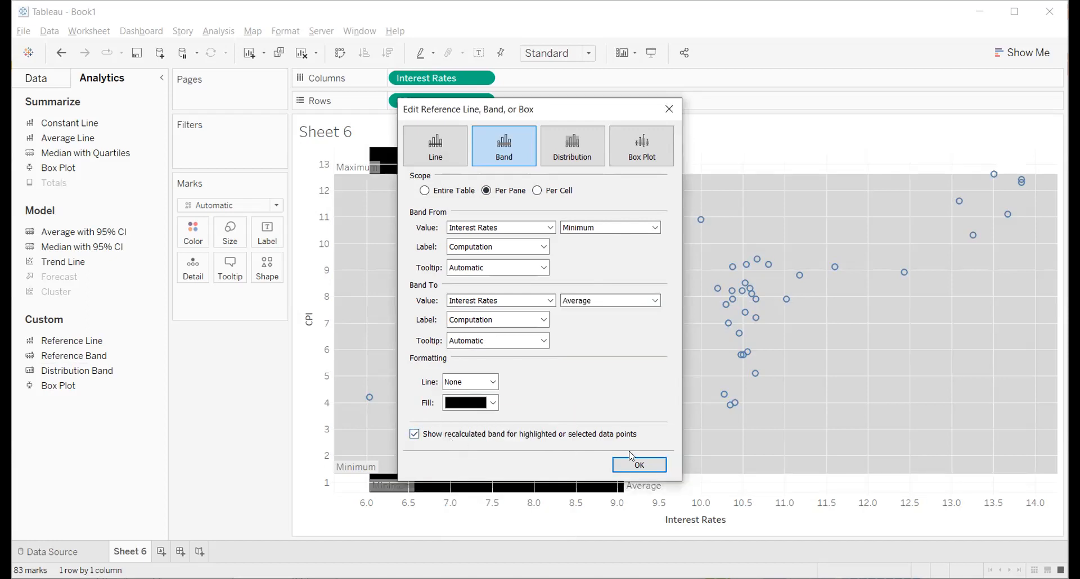
{"action": "left_click", "coordinate": [640, 466]}
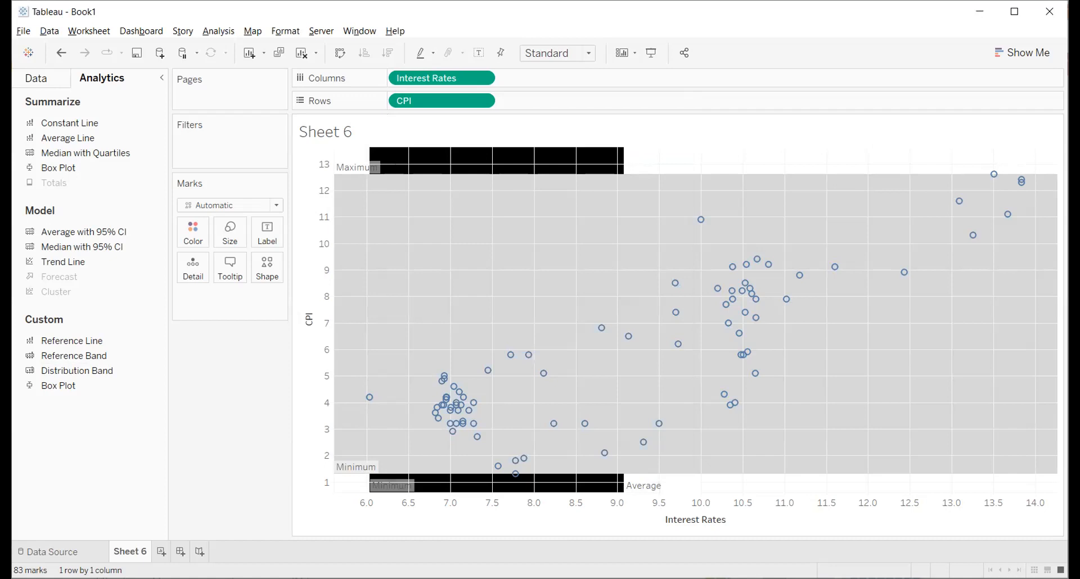
Step: Color the scatter plot marks orange
{"action": "left_click", "coordinate": [192, 228]}
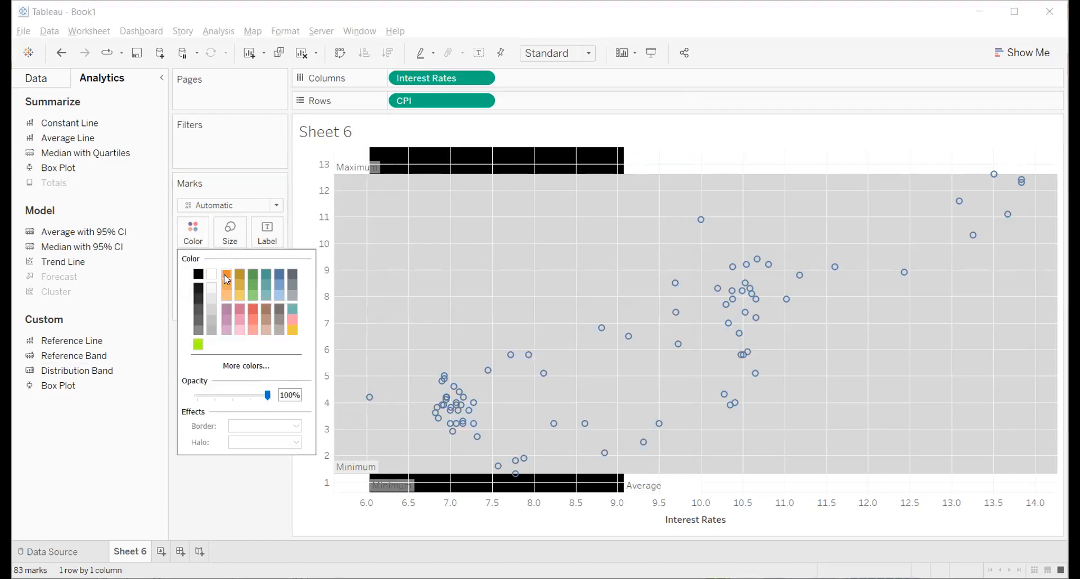
{"action": "left_click", "coordinate": [226, 274]}
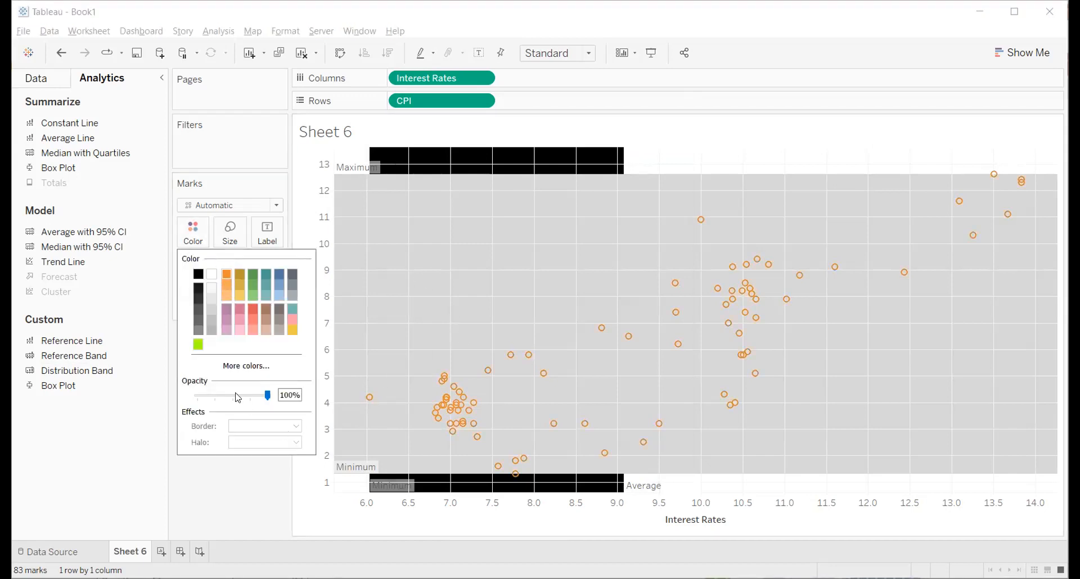
{"action": "left_click", "coordinate": [523, 416]}
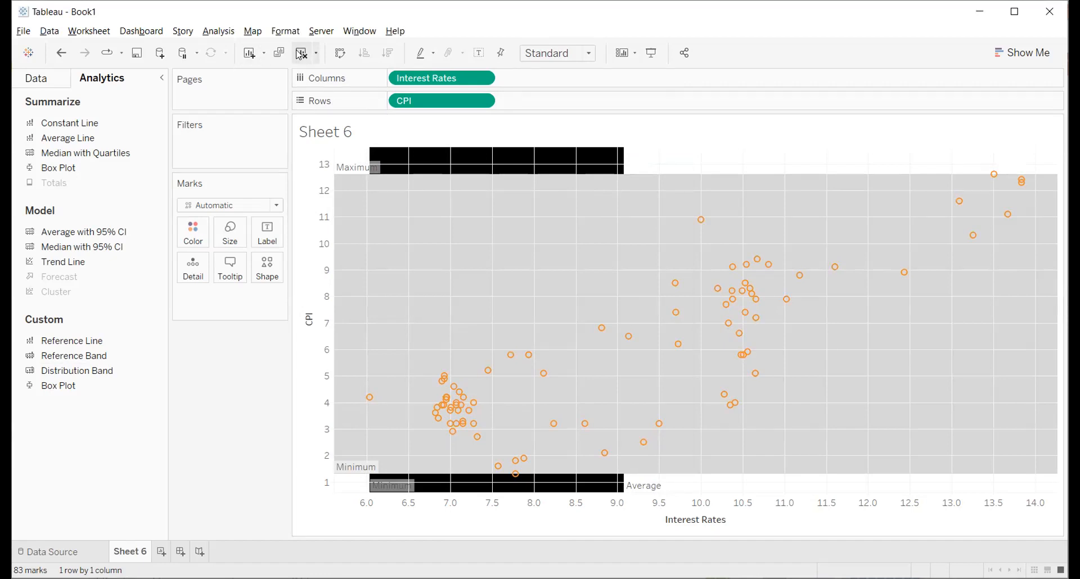
Step: Undo the orange mark color and the reference band changes back to the plain scatter plot
{"action": "key", "text": "ctrl+z"}
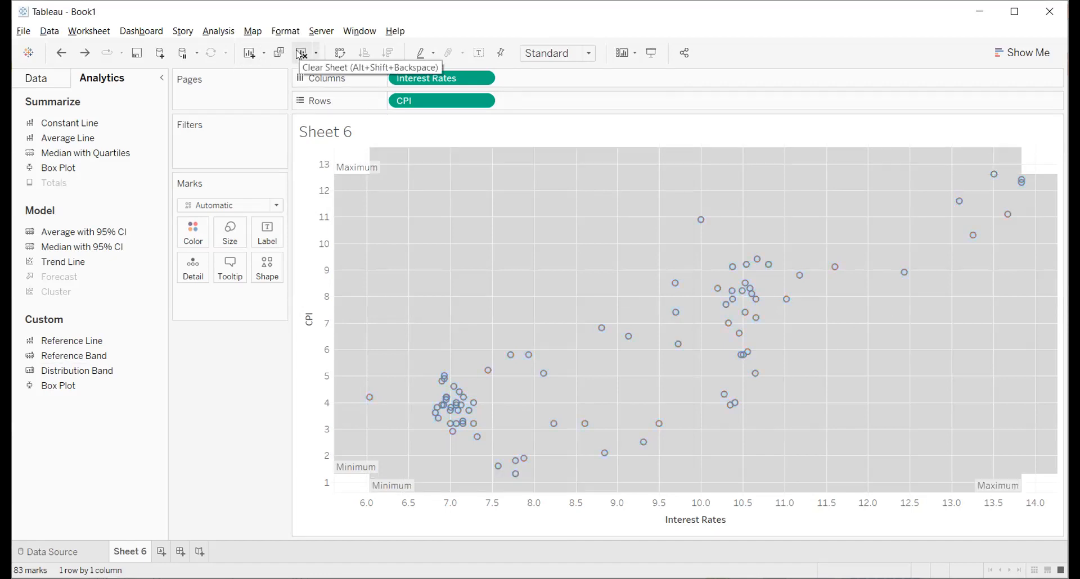
{"action": "key", "text": "ctrl+z"}
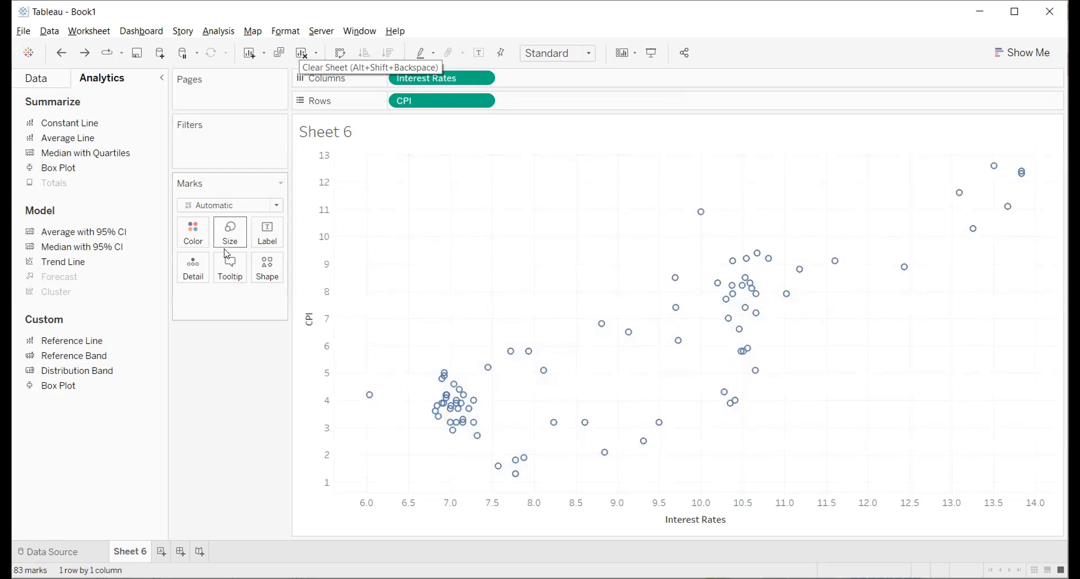
Step: Add a distribution band at 60% and 80% of the Average of Interest Rates
{"action": "double_click", "coordinate": [122, 369]}
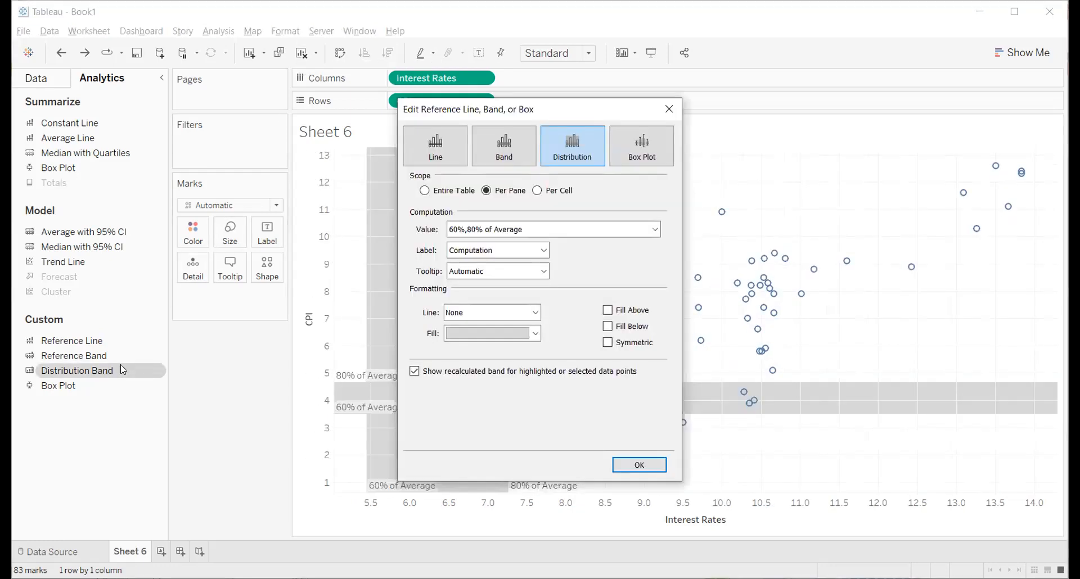
{"action": "left_click", "coordinate": [580, 231]}
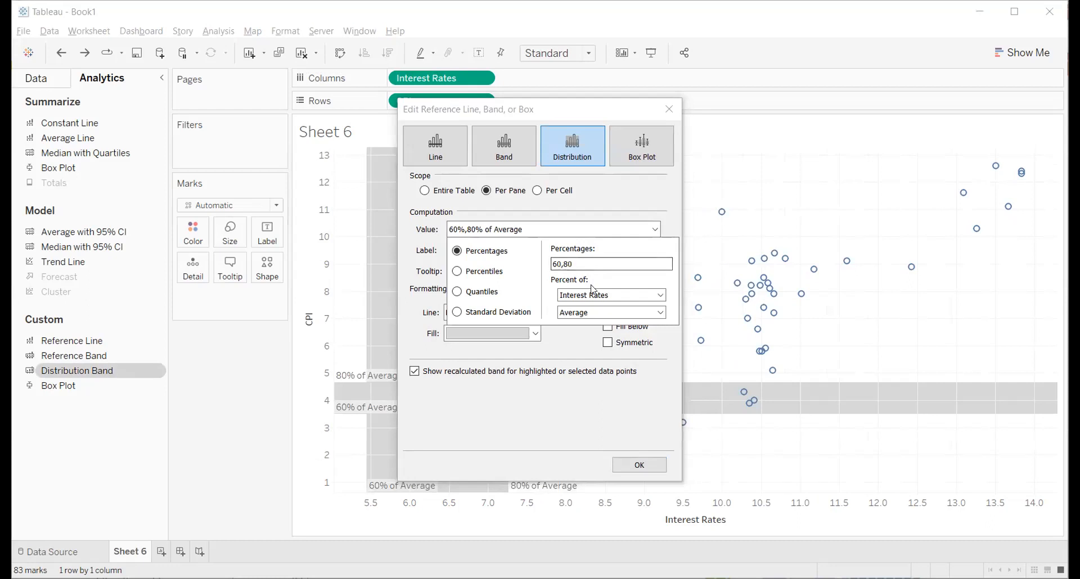
{"action": "left_click", "coordinate": [607, 296]}
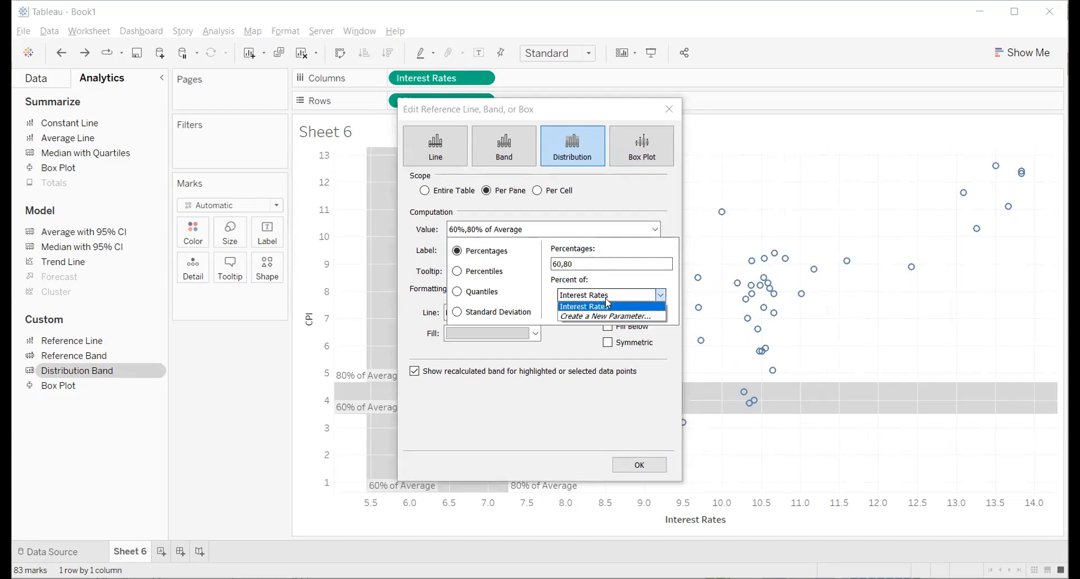
{"action": "left_click", "coordinate": [608, 306]}
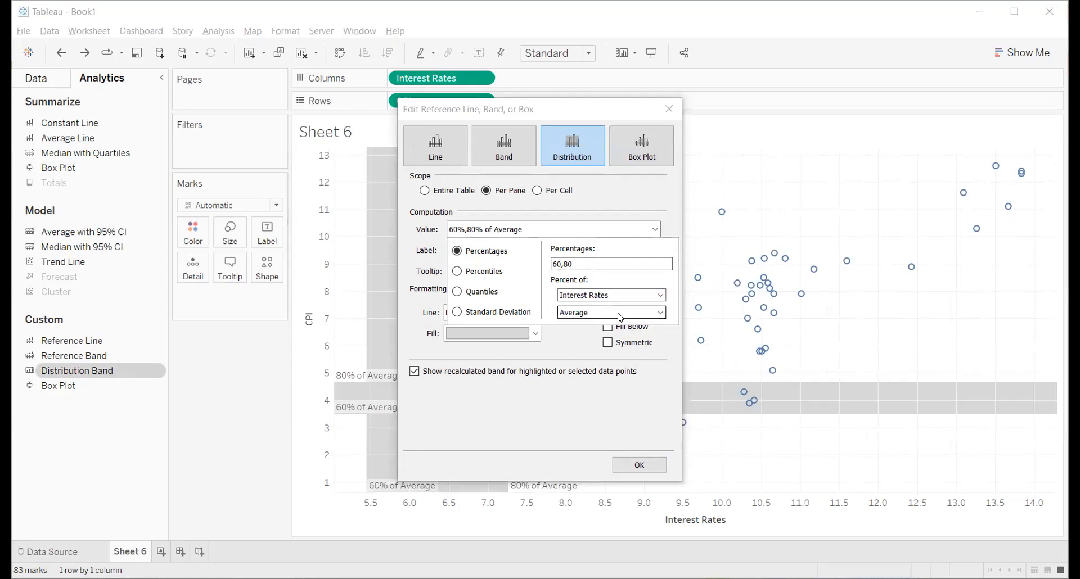
{"action": "left_click", "coordinate": [619, 317]}
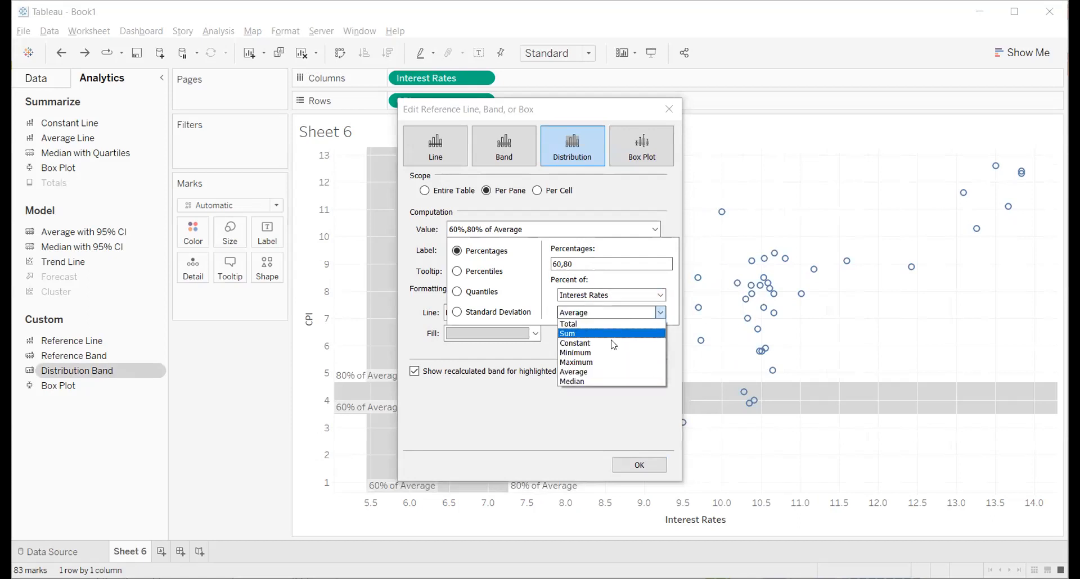
{"action": "left_click", "coordinate": [617, 372]}
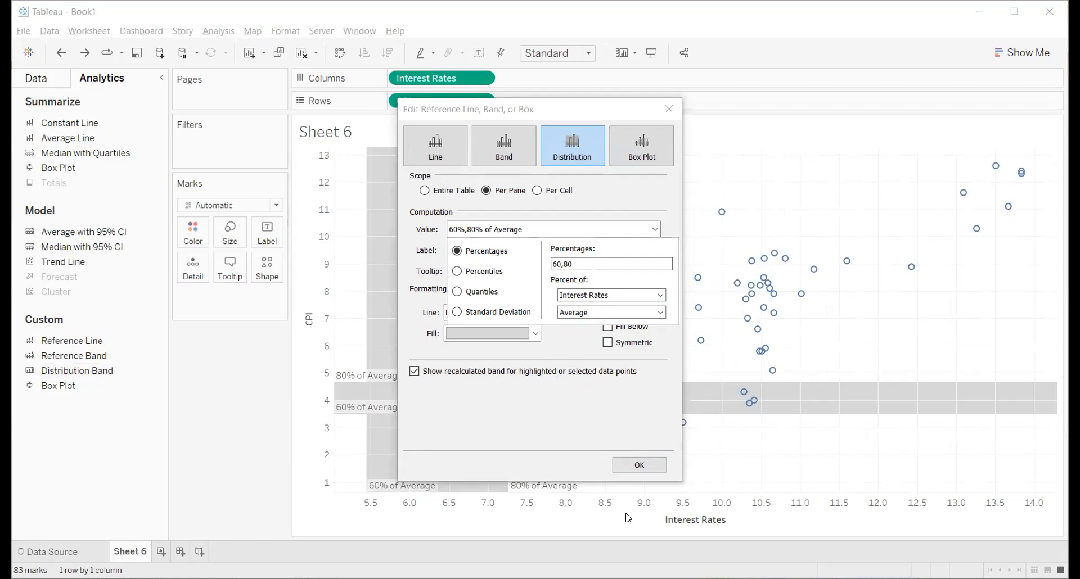
{"action": "left_click", "coordinate": [636, 465]}
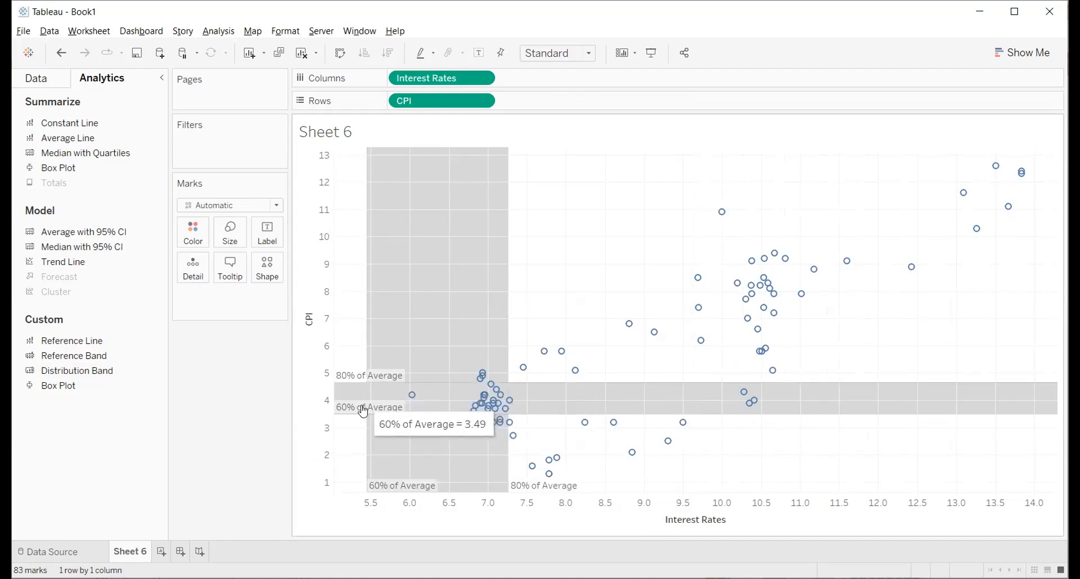
Step: Inspect the boundary values of the CPI and Interest Rates distribution bands and undo the bands
{"action": "mouse_move", "coordinate": [362, 376]}
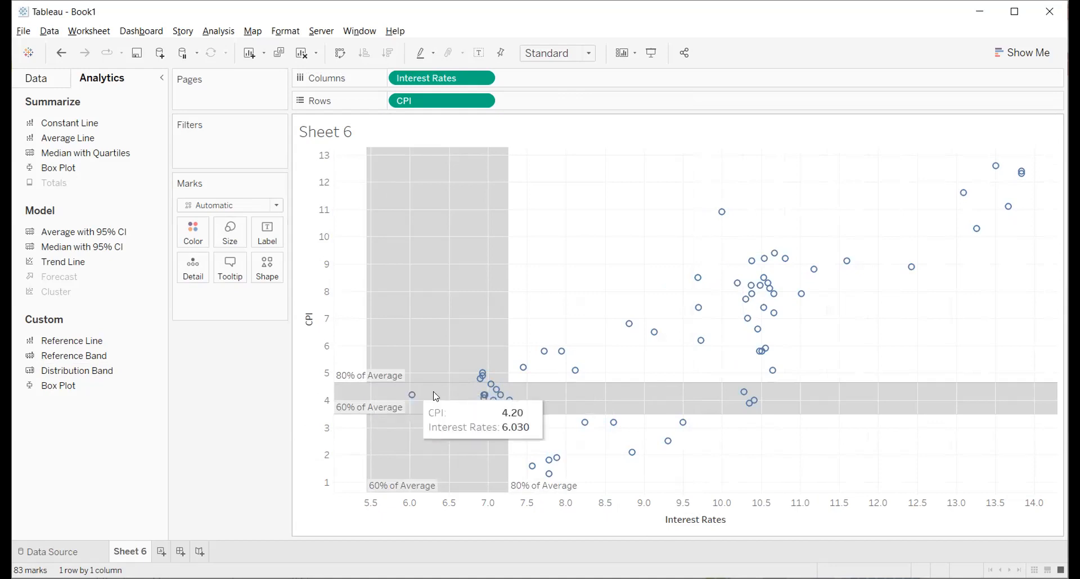
{"action": "mouse_move", "coordinate": [387, 412]}
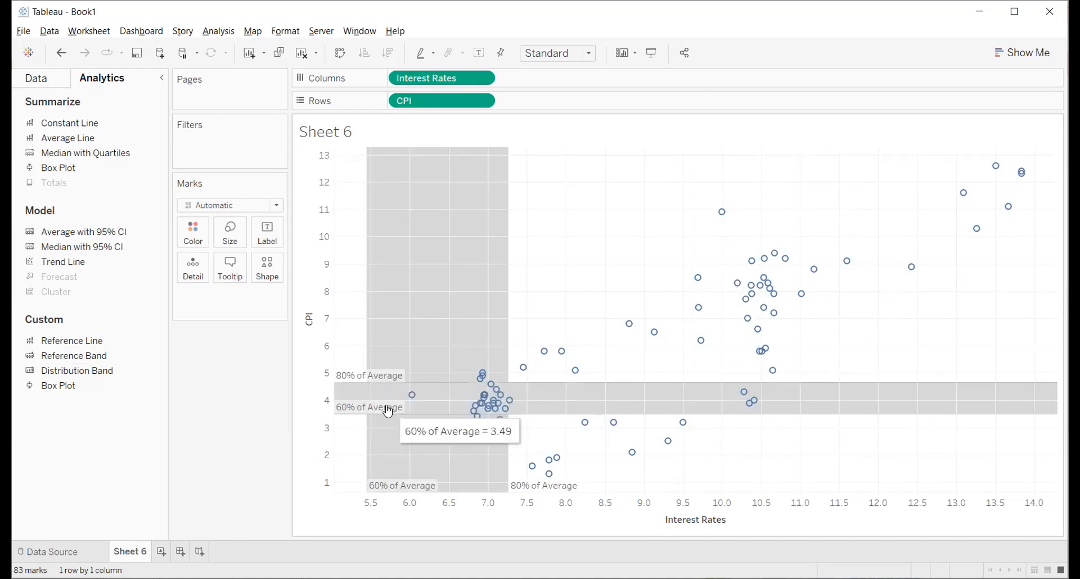
{"action": "mouse_move", "coordinate": [369, 490]}
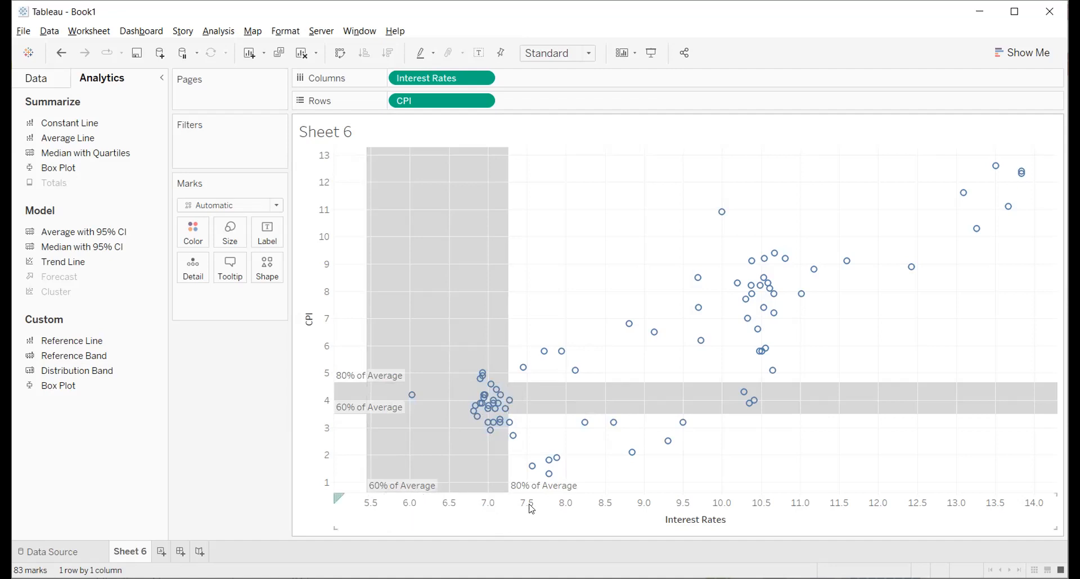
{"action": "mouse_move", "coordinate": [508, 494]}
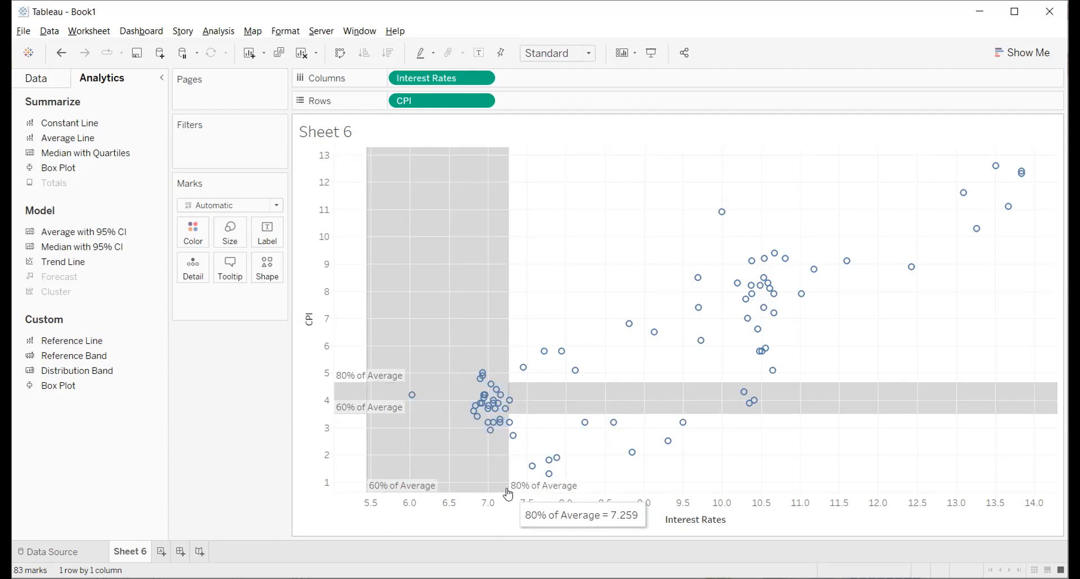
{"action": "mouse_move", "coordinate": [461, 383]}
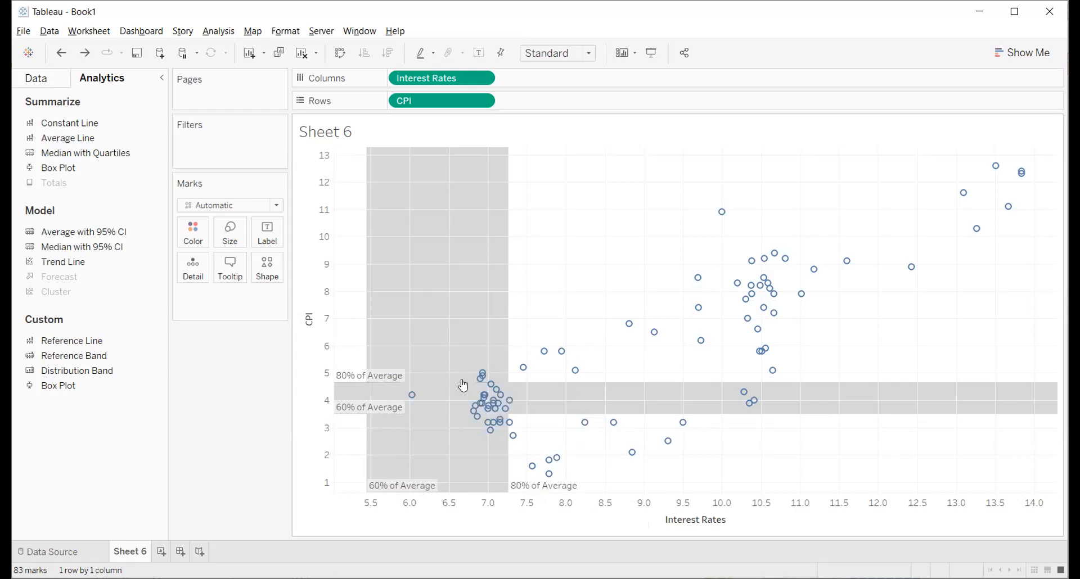
{"action": "key", "text": "ctrl+z"}
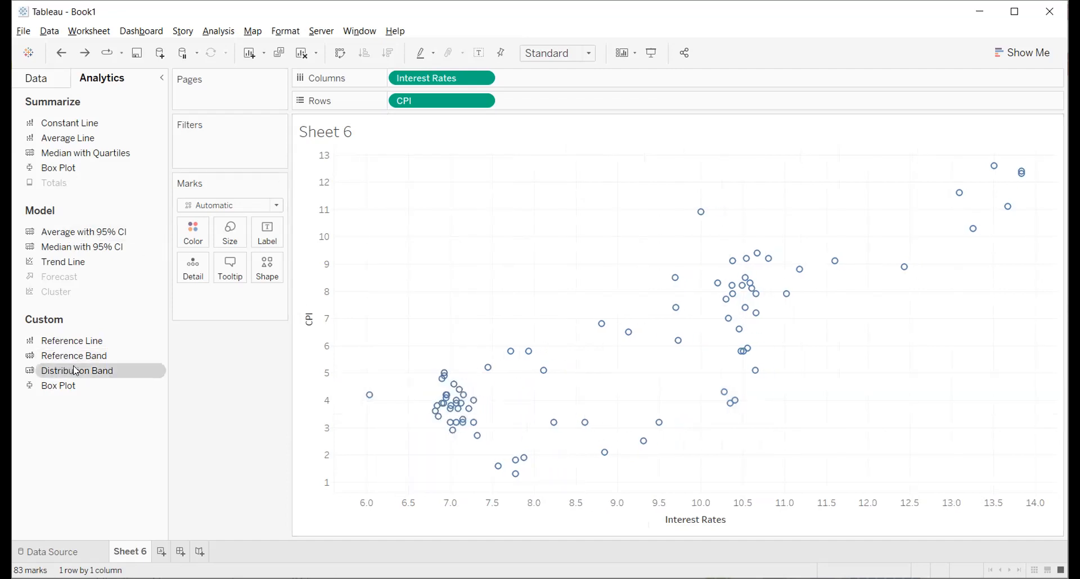
Step: Add a distribution band with its Interest Rates percentages set to 20,50 of the Average
{"action": "left_click_drag", "start_coordinate": [68, 369], "coordinate": [574, 242]}
{"action": "left_click", "coordinate": [574, 232]}
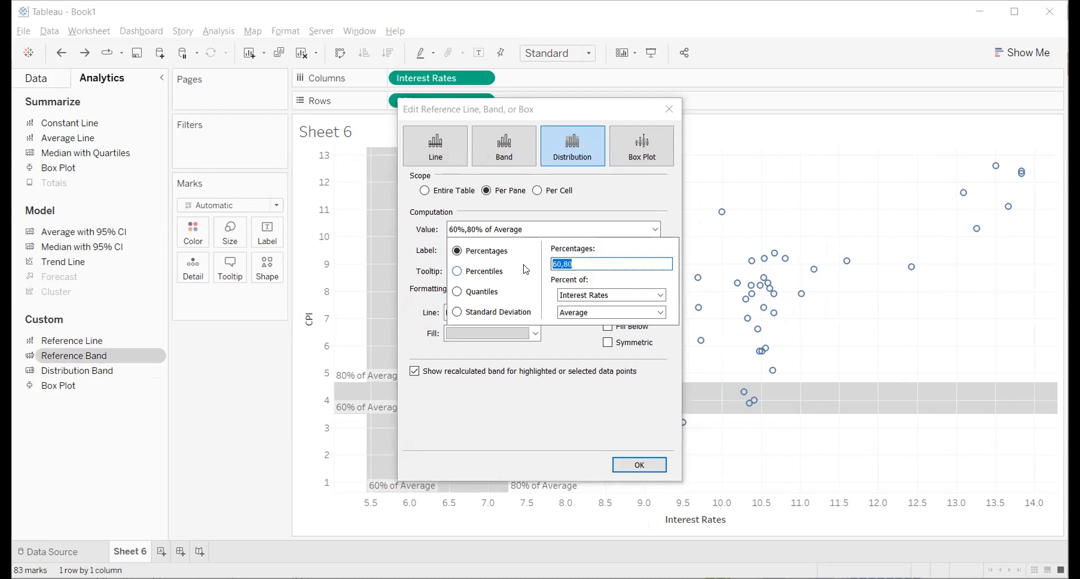
{"action": "type", "text": "20,50"}
{"action": "left_click", "coordinate": [635, 466]}
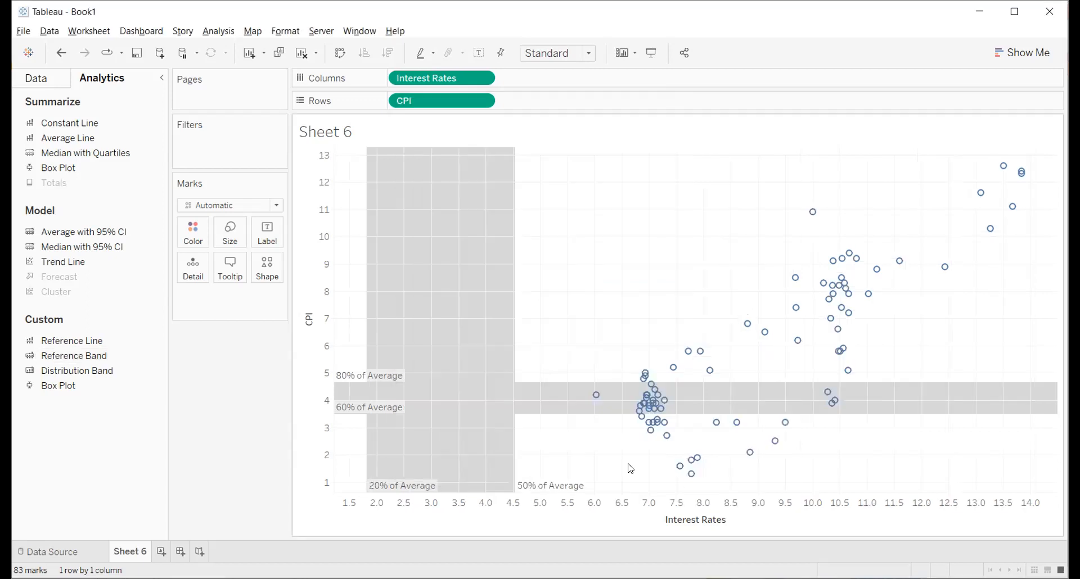
Step: Undo the current distribution bands and add a new distribution band with its Interest Rates percentages computed from the Total
{"action": "mouse_move", "coordinate": [430, 491]}
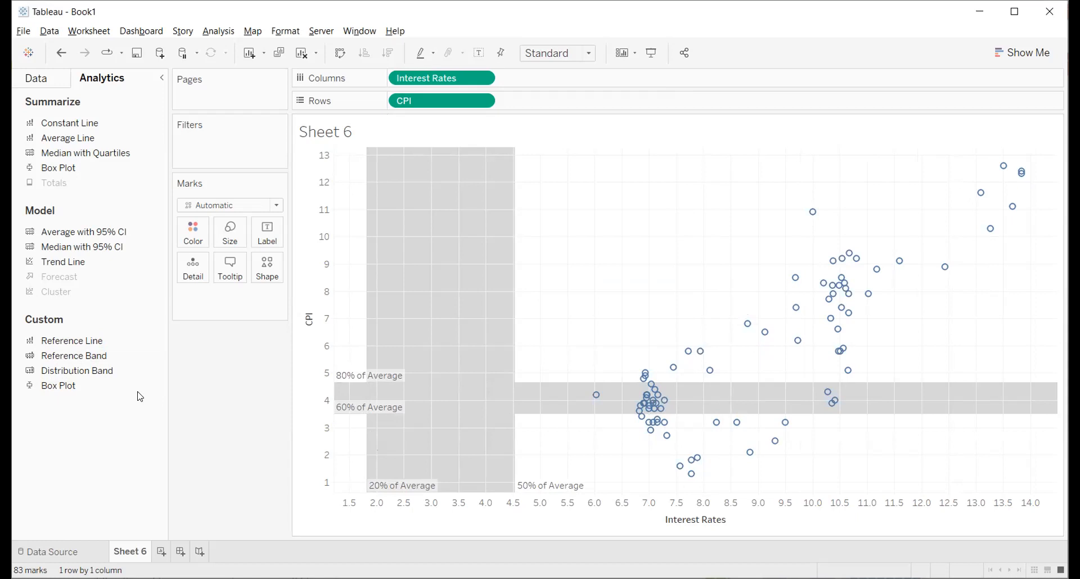
{"action": "key", "text": "ctrl+z"}
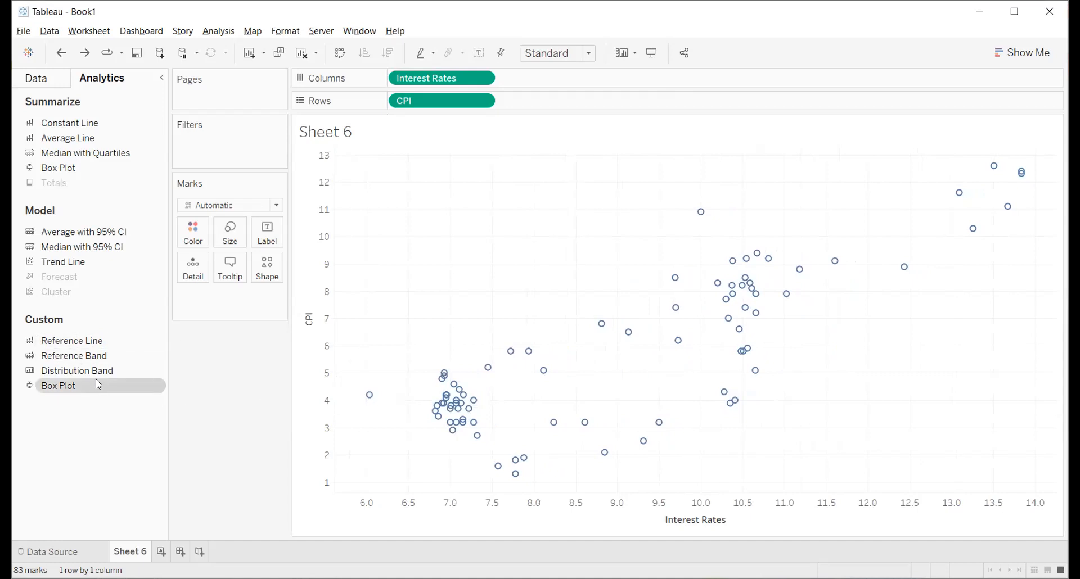
{"action": "double_click", "coordinate": [101, 375]}
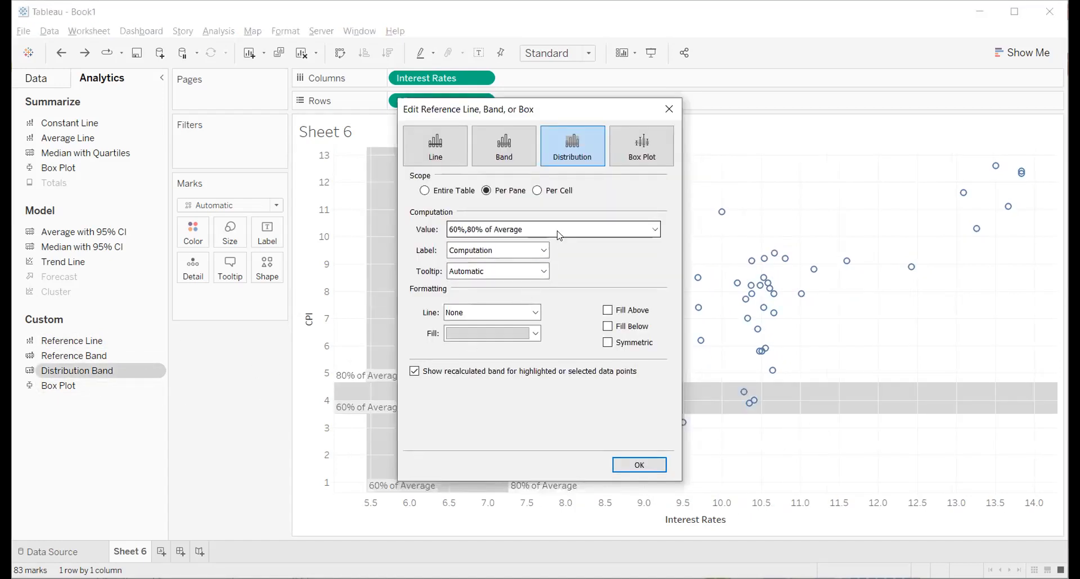
{"action": "left_click", "coordinate": [578, 230]}
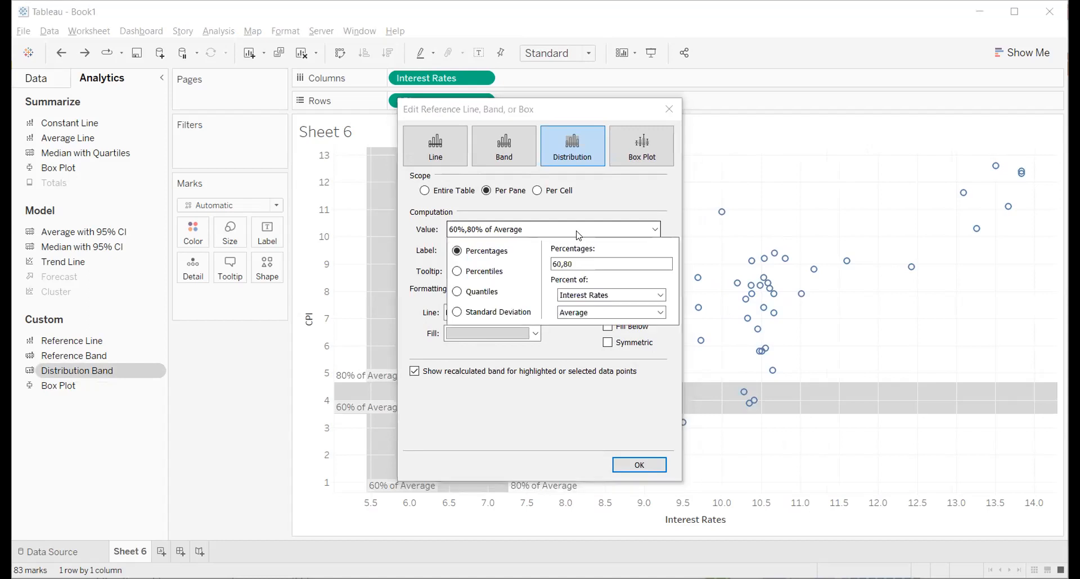
{"action": "left_click", "coordinate": [618, 199]}
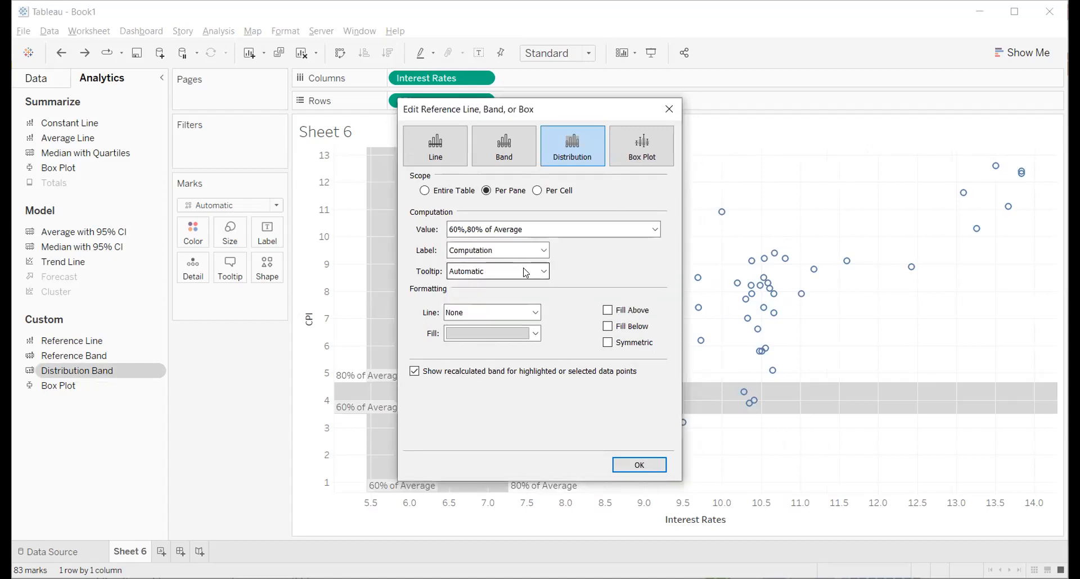
{"action": "left_click", "coordinate": [551, 230]}
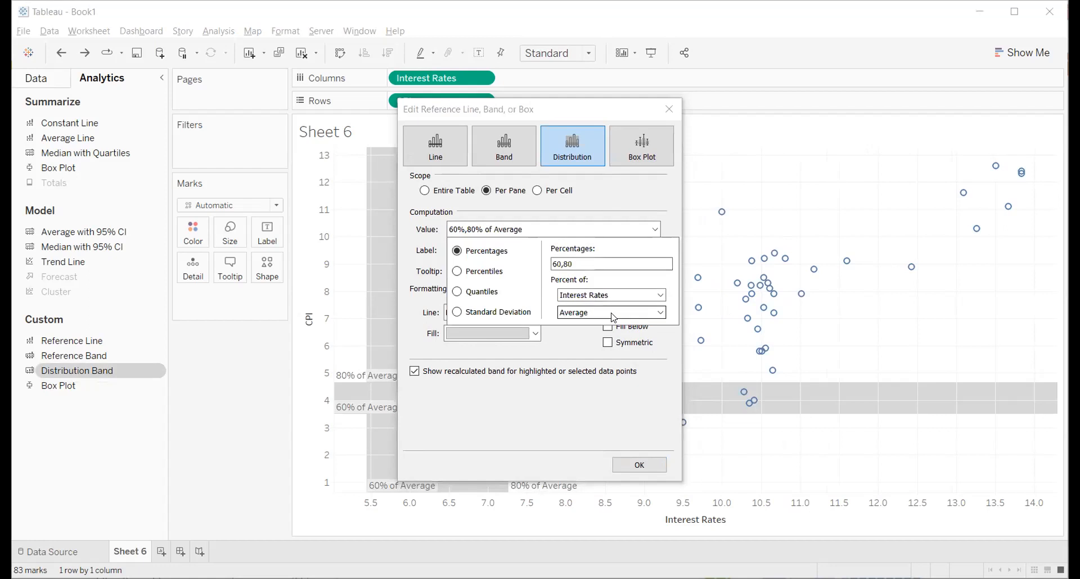
{"action": "left_click", "coordinate": [642, 311]}
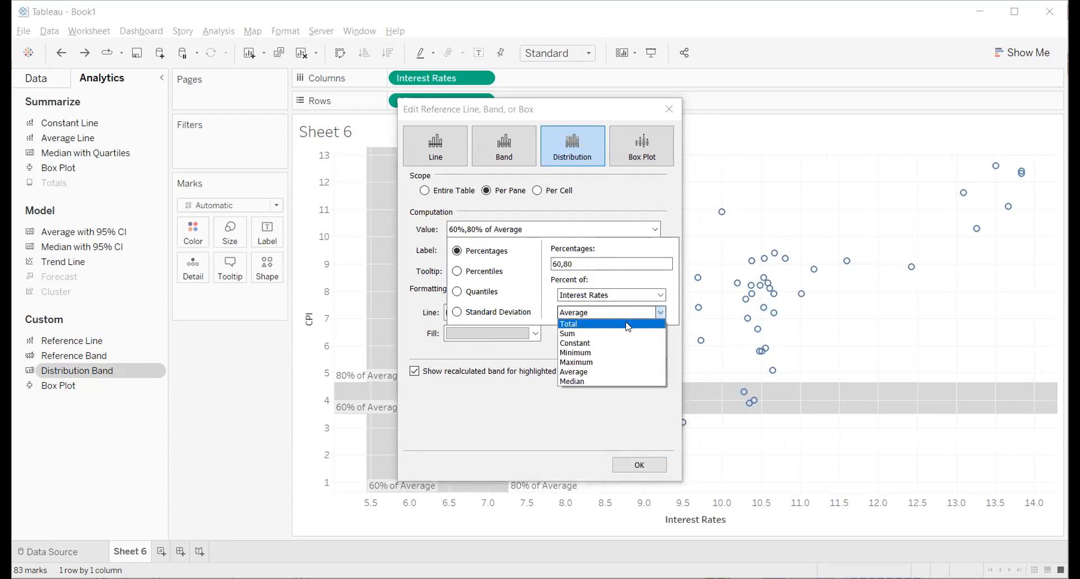
{"action": "left_click", "coordinate": [628, 325]}
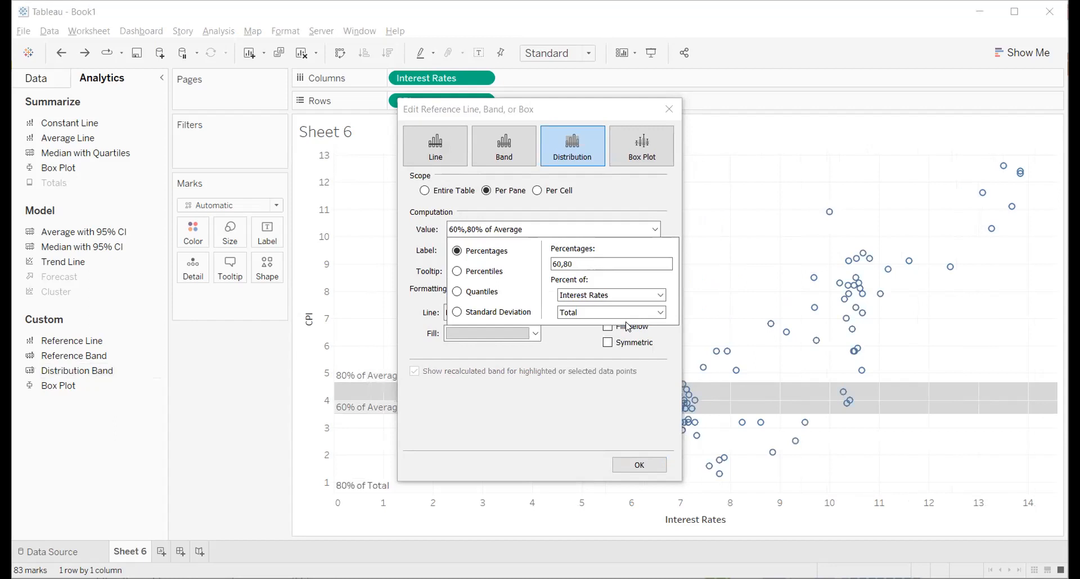
Step: Set the Interest Rates distribution band's percentages to 50,75 and apply the band
{"action": "left_click_drag", "start_coordinate": [586, 264], "coordinate": [479, 265]}
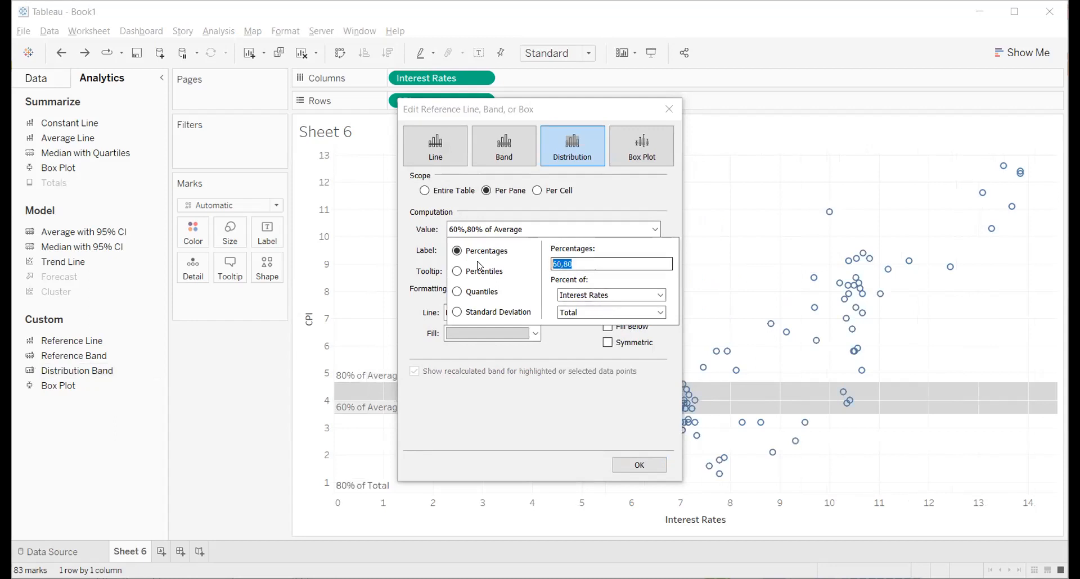
{"action": "type", "text": "10"}
{"action": "key", "text": "BackSpace"}
{"action": "key", "text": "BackSpace"}
{"action": "type", "text": "50,75"}
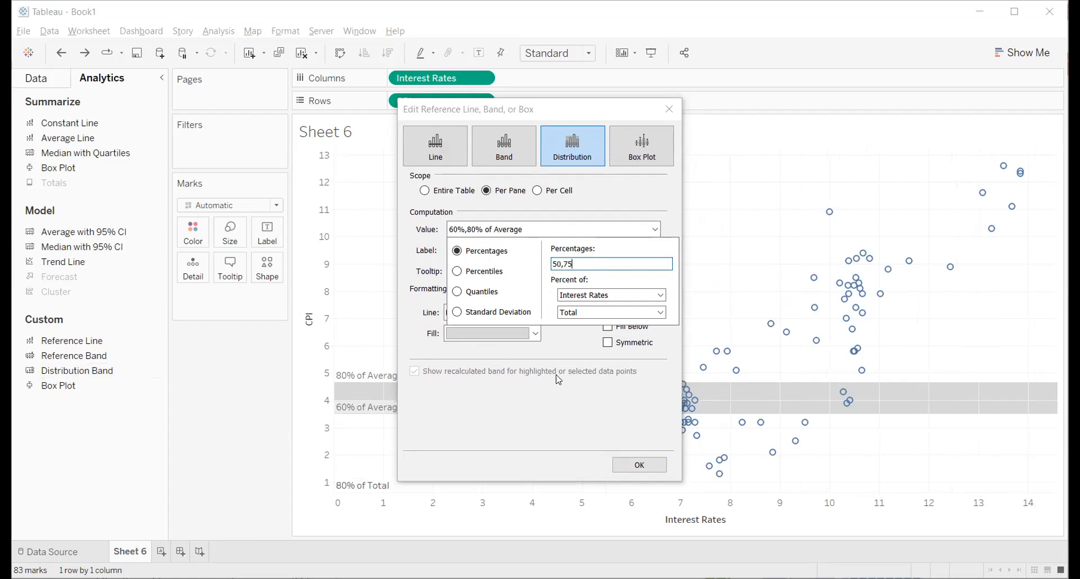
{"action": "left_click", "coordinate": [639, 465]}
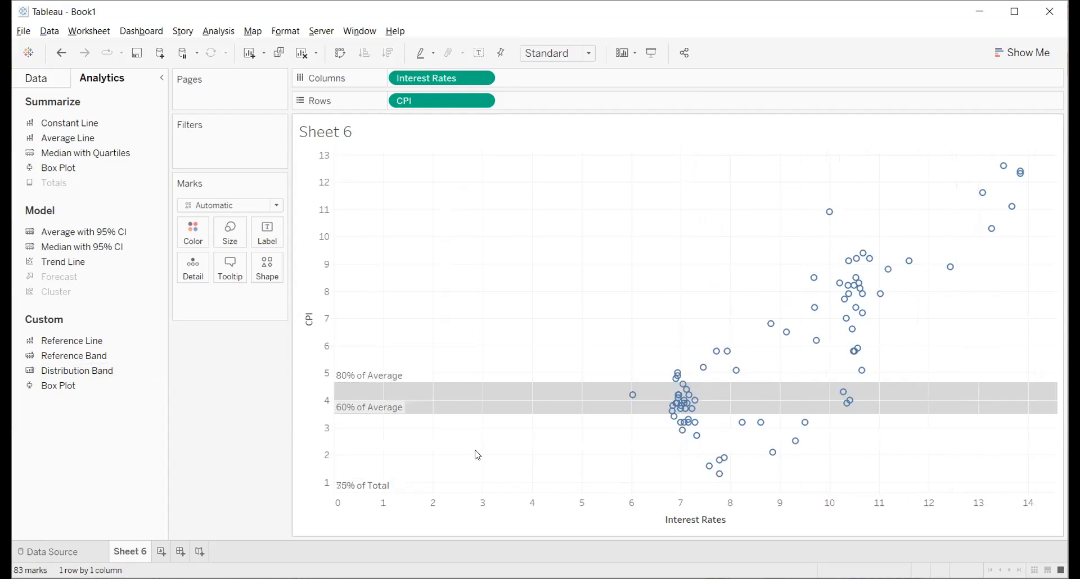
Step: Edit the Interest Rates distribution band so its percentages are 10,75 of the Total
{"action": "mouse_move", "coordinate": [356, 380]}
{"action": "left_click", "coordinate": [353, 491]}
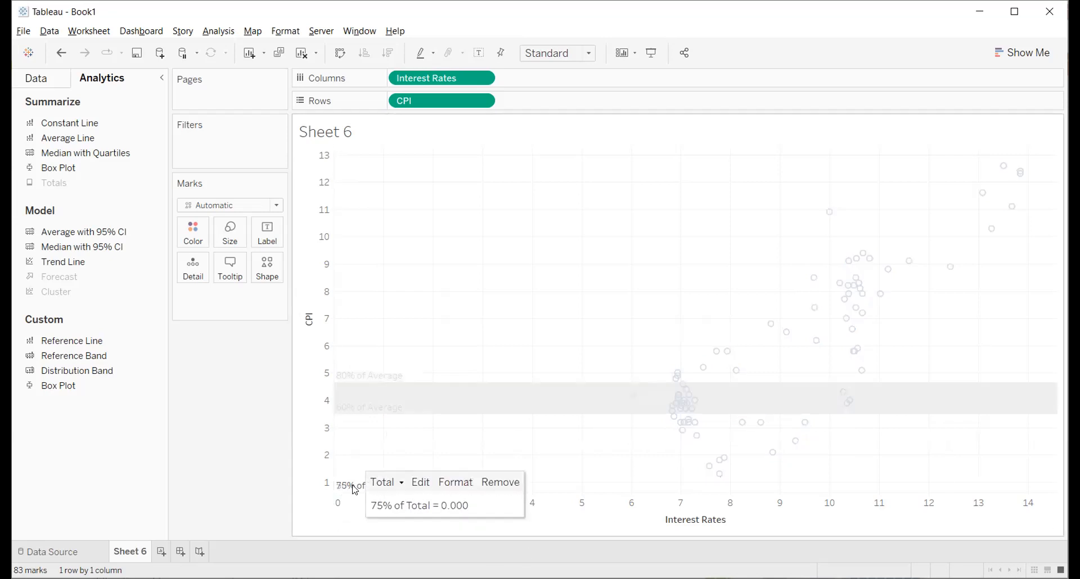
{"action": "left_click", "coordinate": [416, 483]}
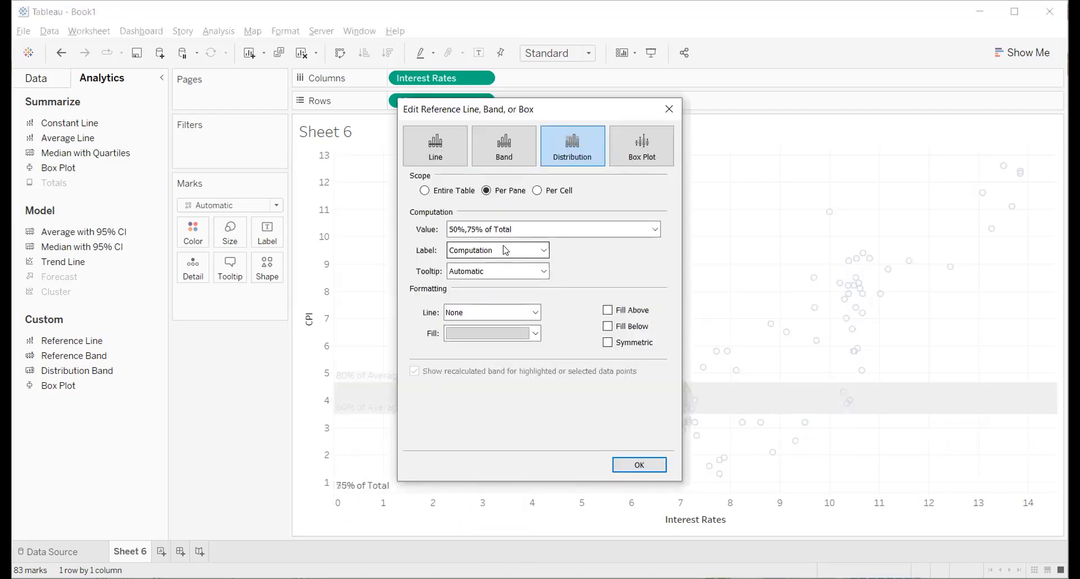
{"action": "left_click", "coordinate": [521, 225]}
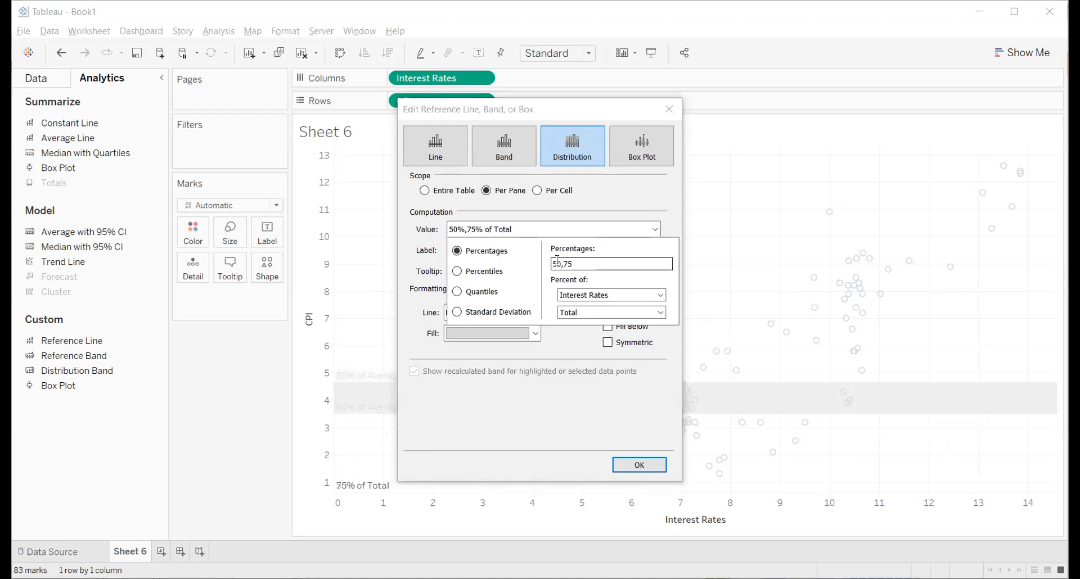
{"action": "left_click", "coordinate": [557, 263]}
{"action": "key", "text": "BackSpace"}
{"action": "type", "text": "1"}
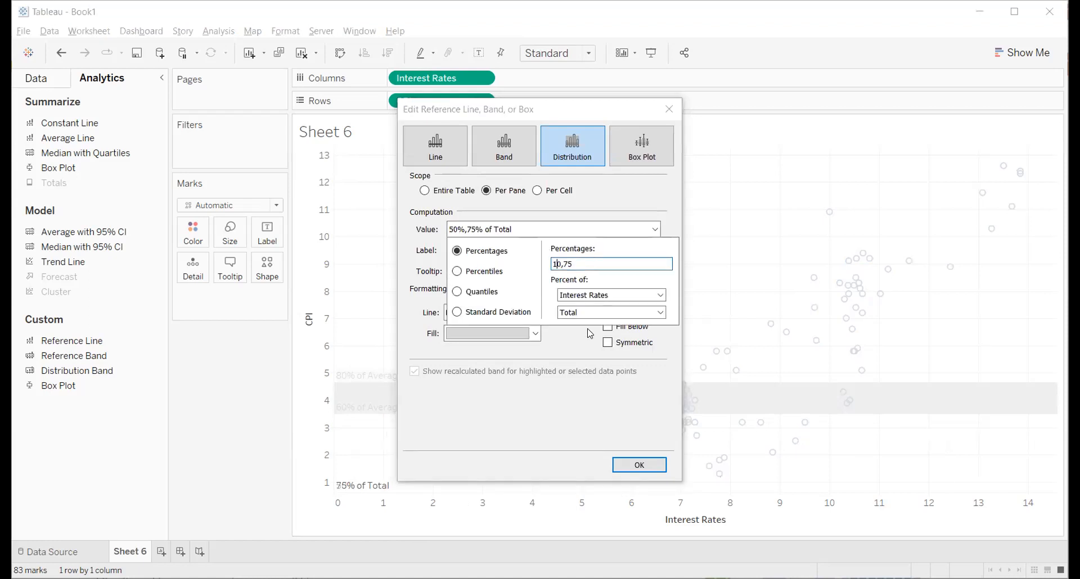
{"action": "left_click", "coordinate": [650, 464]}
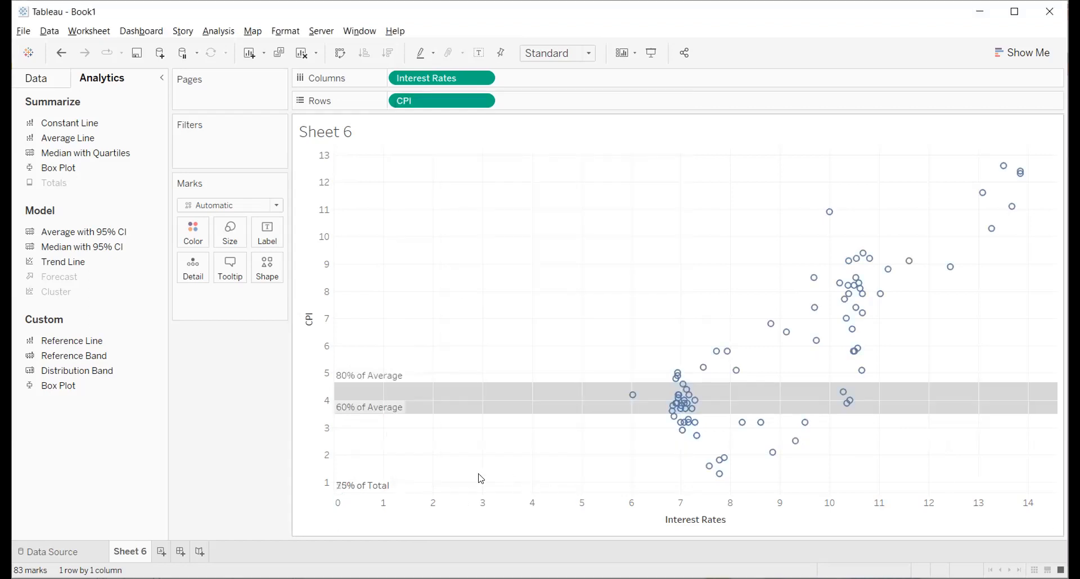
Step: Change the Interest Rates distribution band's computation base to Average
{"action": "left_click", "coordinate": [348, 495]}
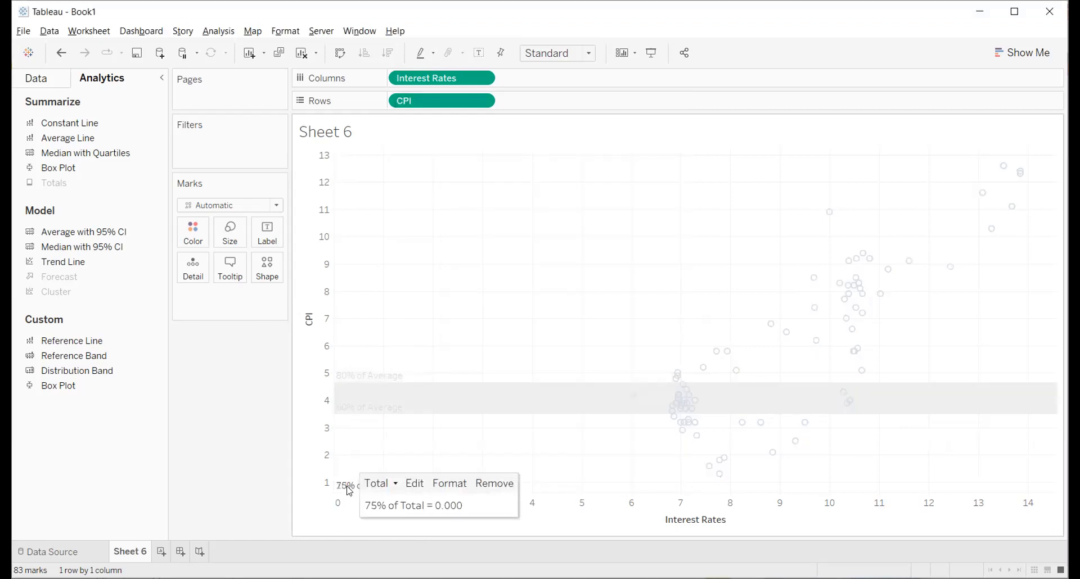
{"action": "left_click", "coordinate": [425, 481]}
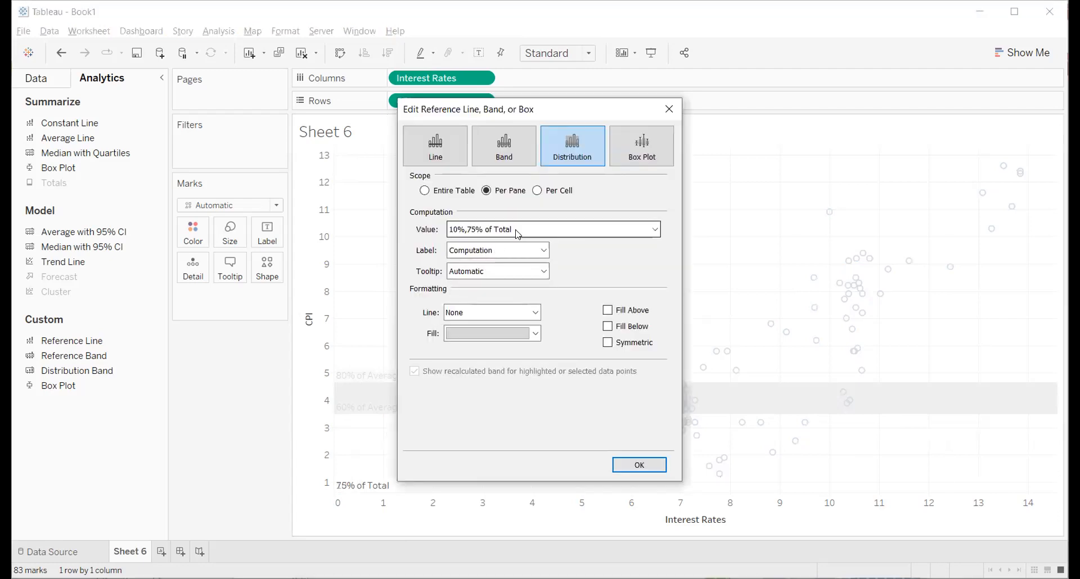
{"action": "left_click", "coordinate": [522, 230]}
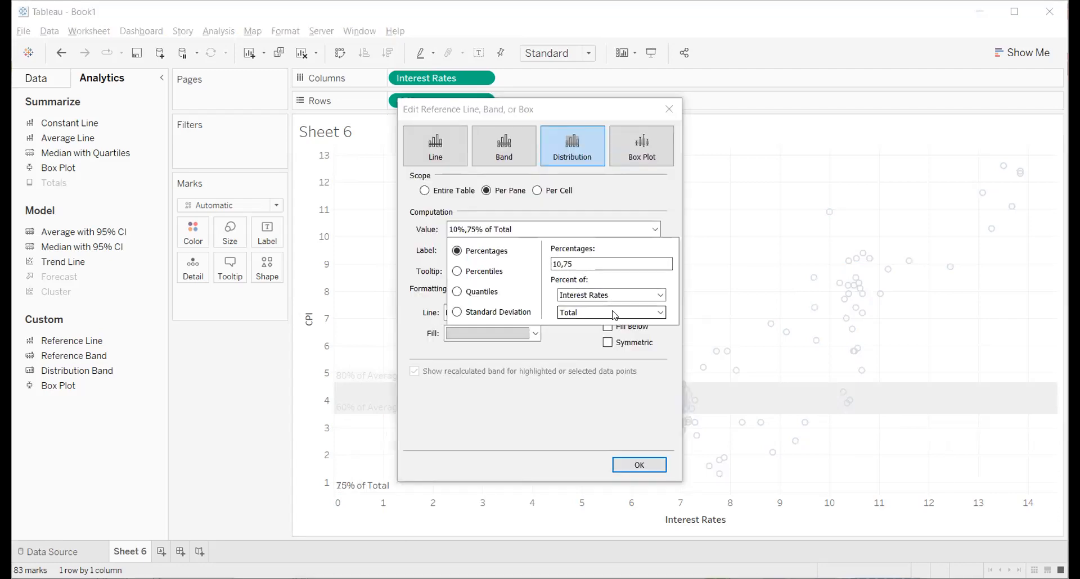
{"action": "left_click", "coordinate": [614, 314]}
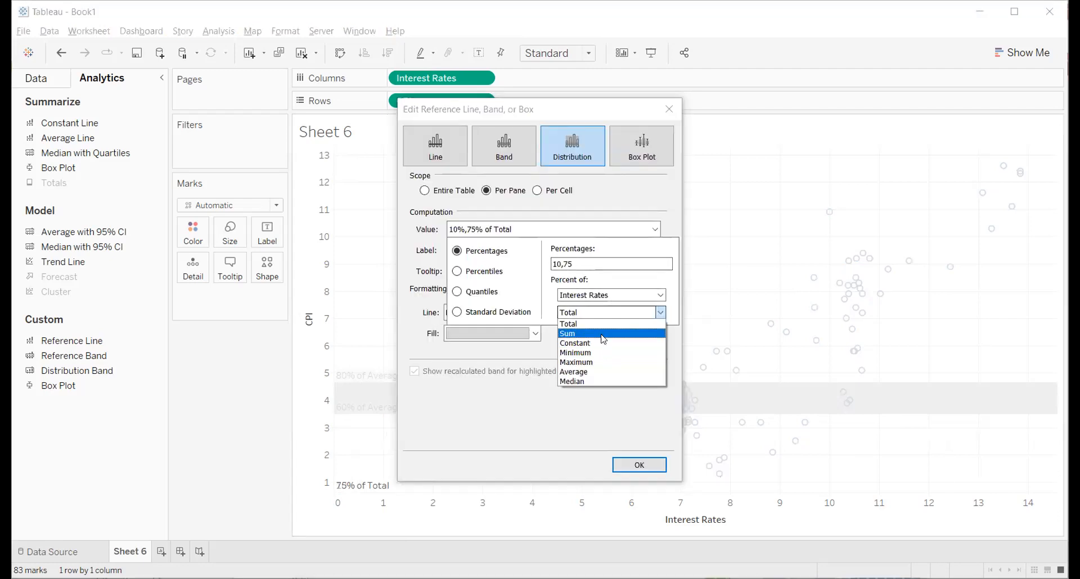
{"action": "left_click", "coordinate": [604, 372]}
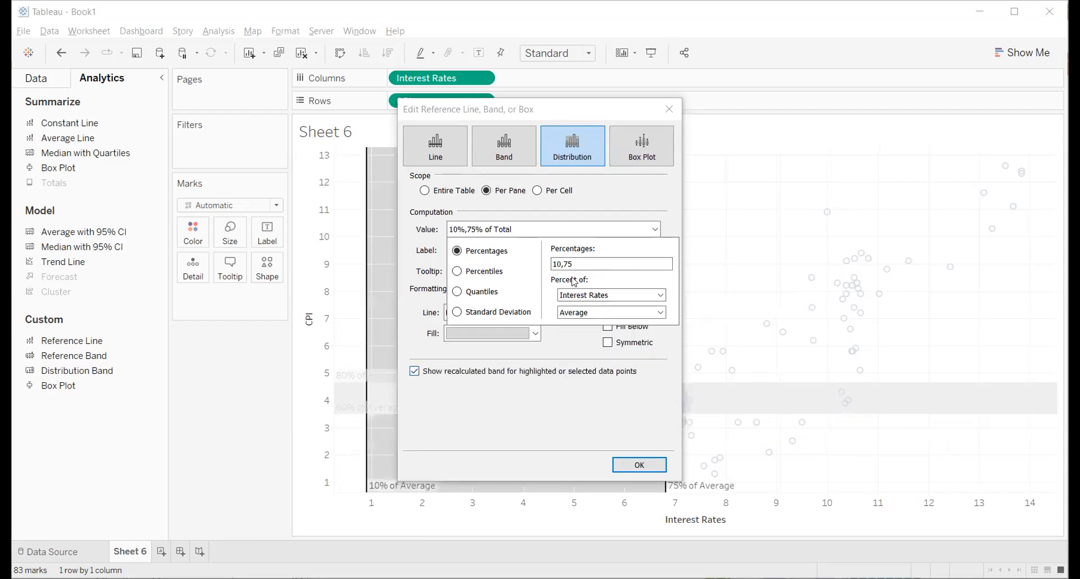
{"action": "left_click", "coordinate": [640, 465]}
{"action": "left_click", "coordinate": [857, 458]}
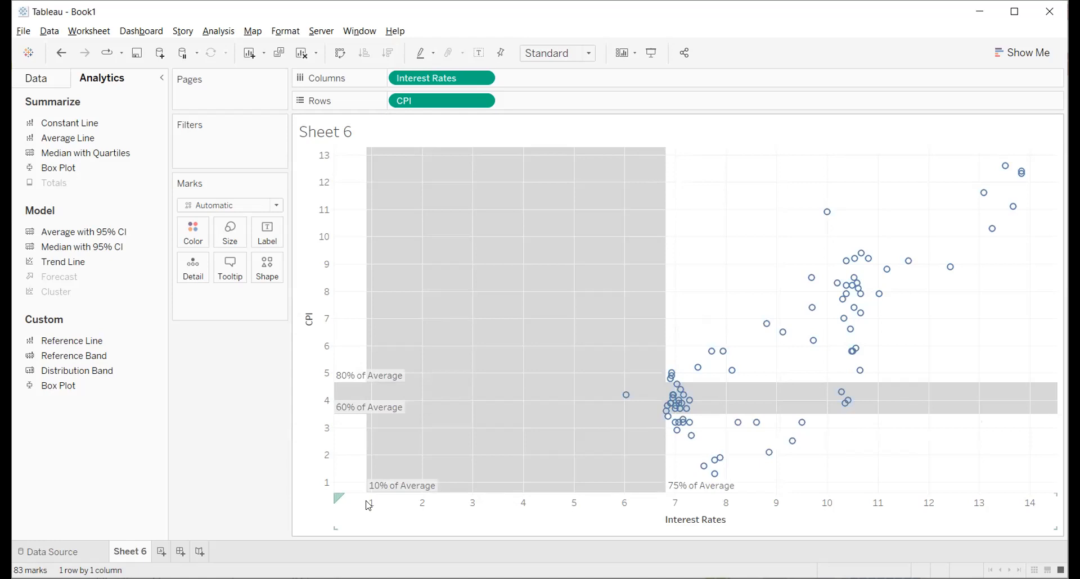
Step: Fill the Interest Rates distribution band with the recently used bright green color
{"action": "left_click", "coordinate": [391, 486]}
{"action": "left_click", "coordinate": [473, 481]}
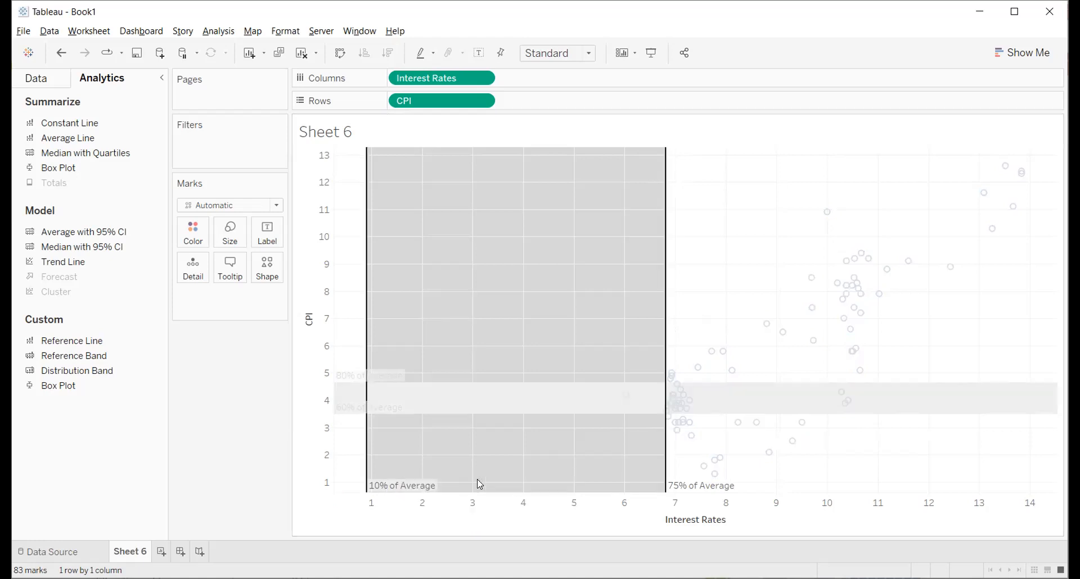
{"action": "left_click", "coordinate": [508, 338]}
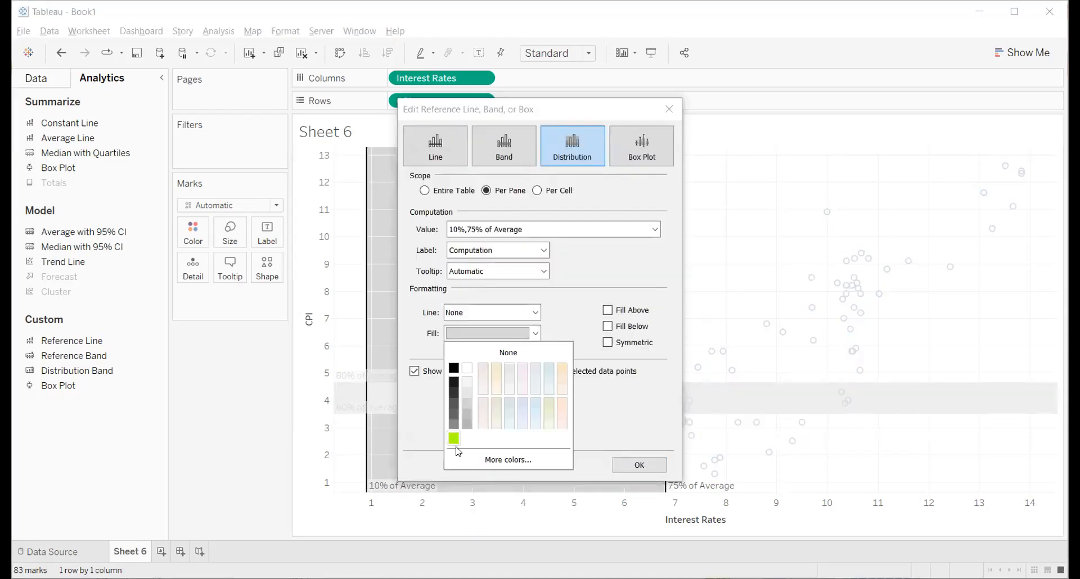
{"action": "left_click", "coordinate": [453, 439]}
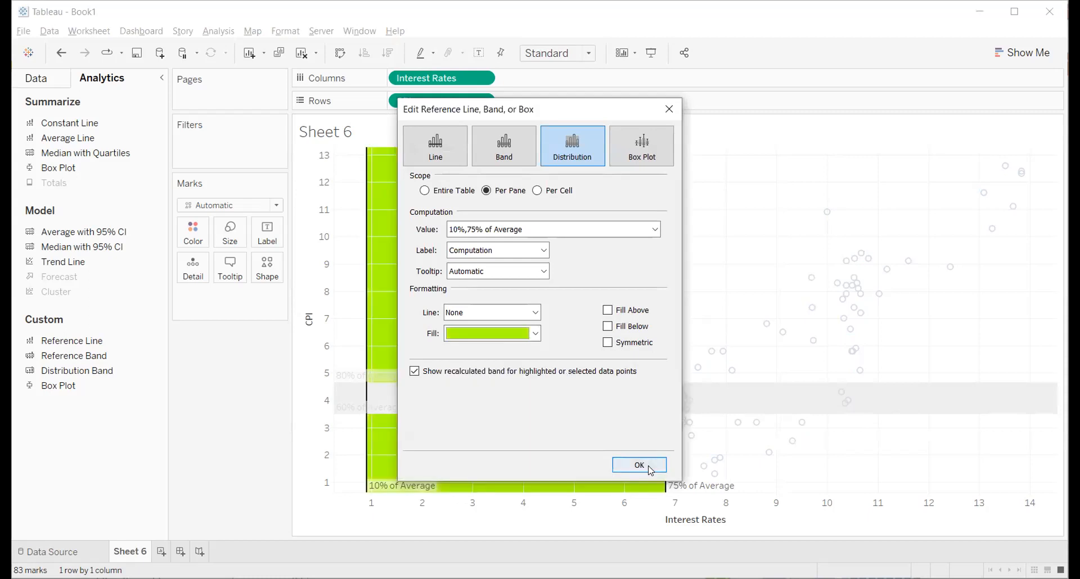
{"action": "left_click", "coordinate": [641, 464]}
Step: Fill the CPI distribution band with a pale beige-gray color
{"action": "left_click", "coordinate": [350, 404]}
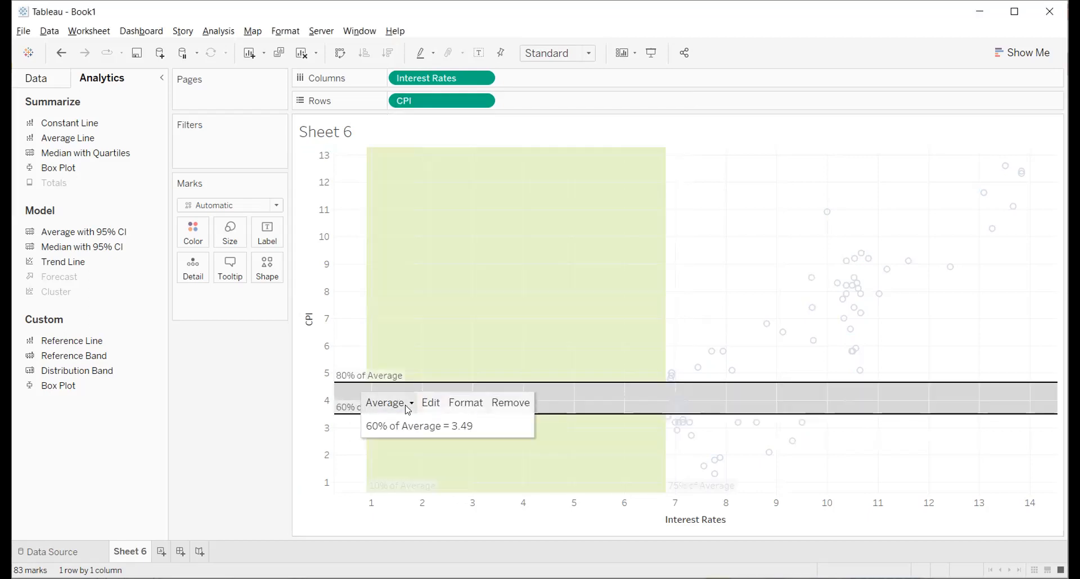
{"action": "double_click", "coordinate": [434, 403]}
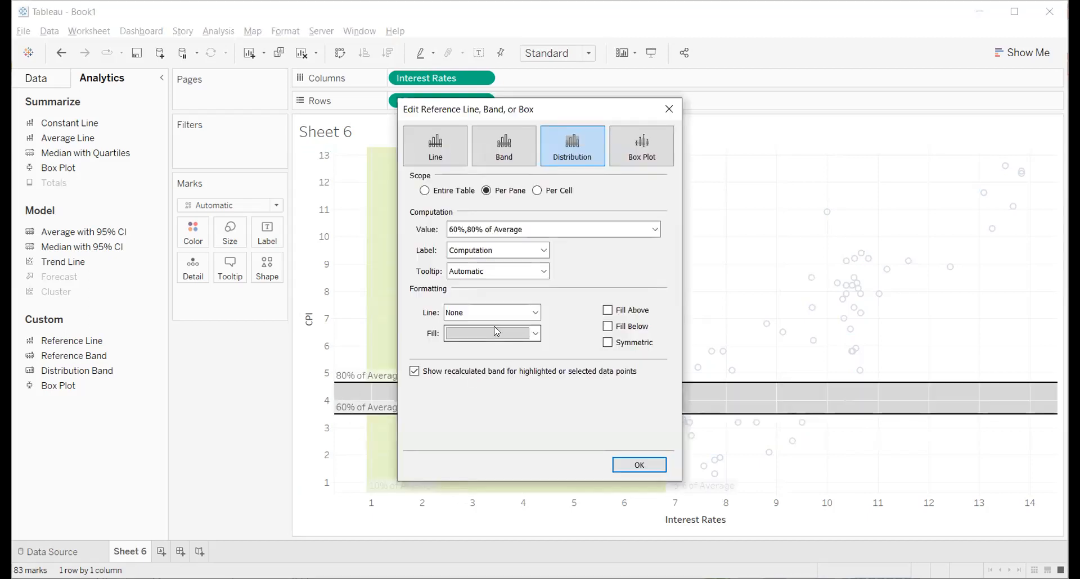
{"action": "left_click", "coordinate": [493, 333]}
{"action": "left_click", "coordinate": [497, 401]}
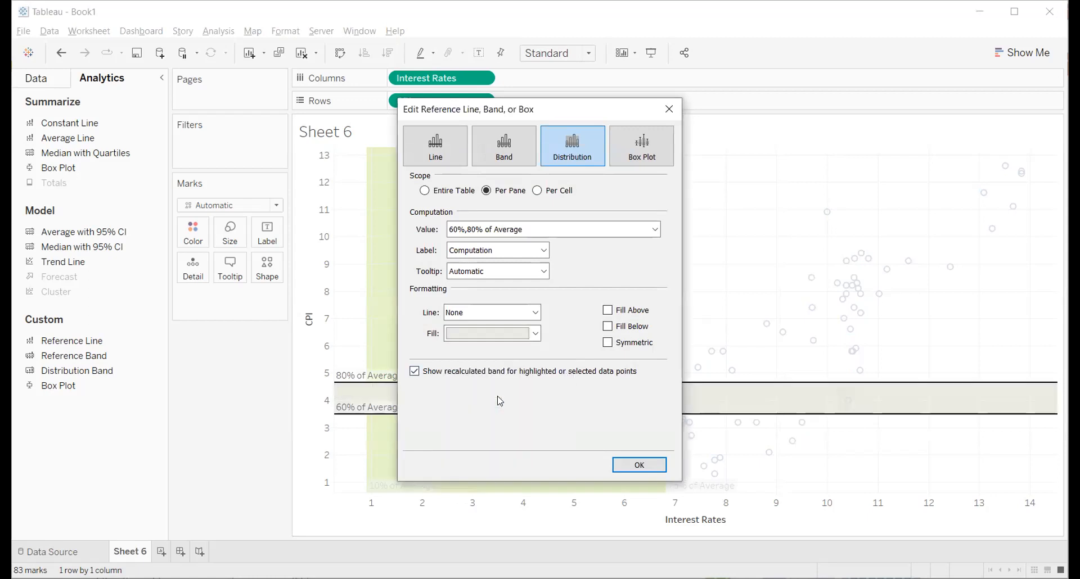
{"action": "left_click", "coordinate": [622, 467]}
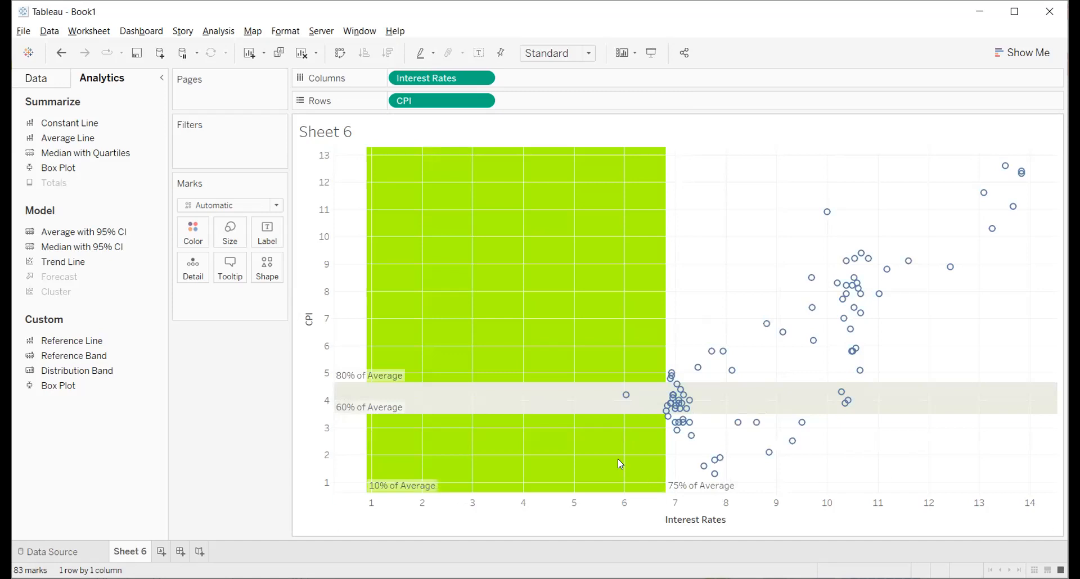
Step: Try several custom colors for the Interest Rates distribution band's fill and apply orange #ffaa00
{"action": "left_click", "coordinate": [421, 487]}
{"action": "left_click", "coordinate": [487, 487]}
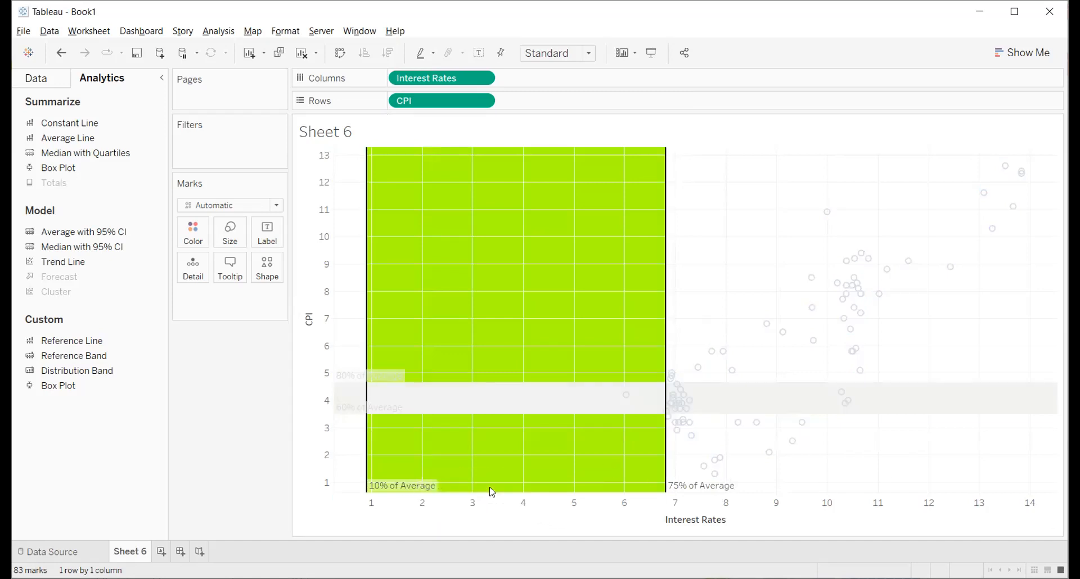
{"action": "left_click", "coordinate": [499, 332]}
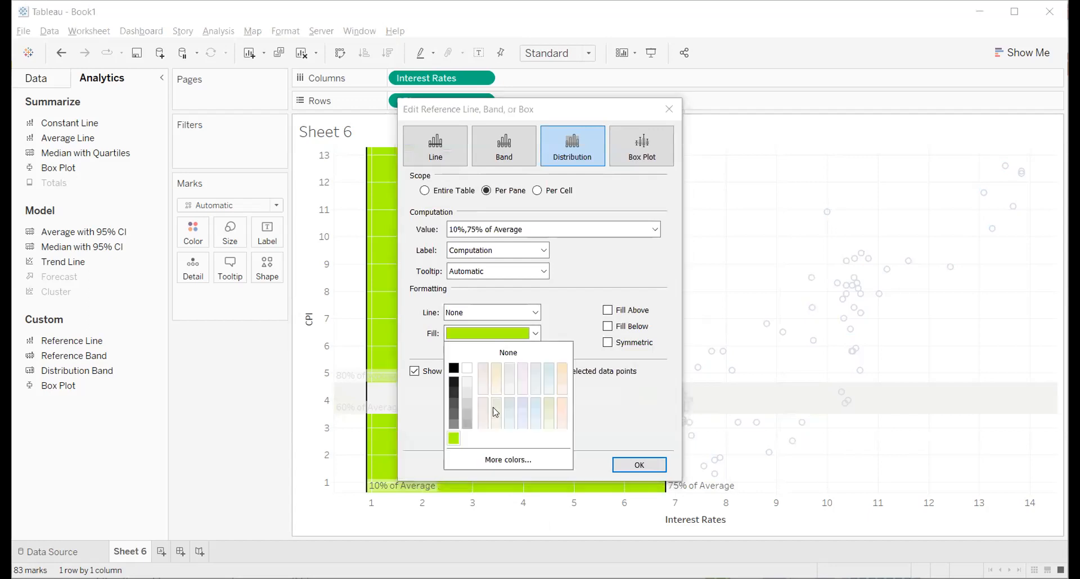
{"action": "left_click", "coordinate": [510, 461]}
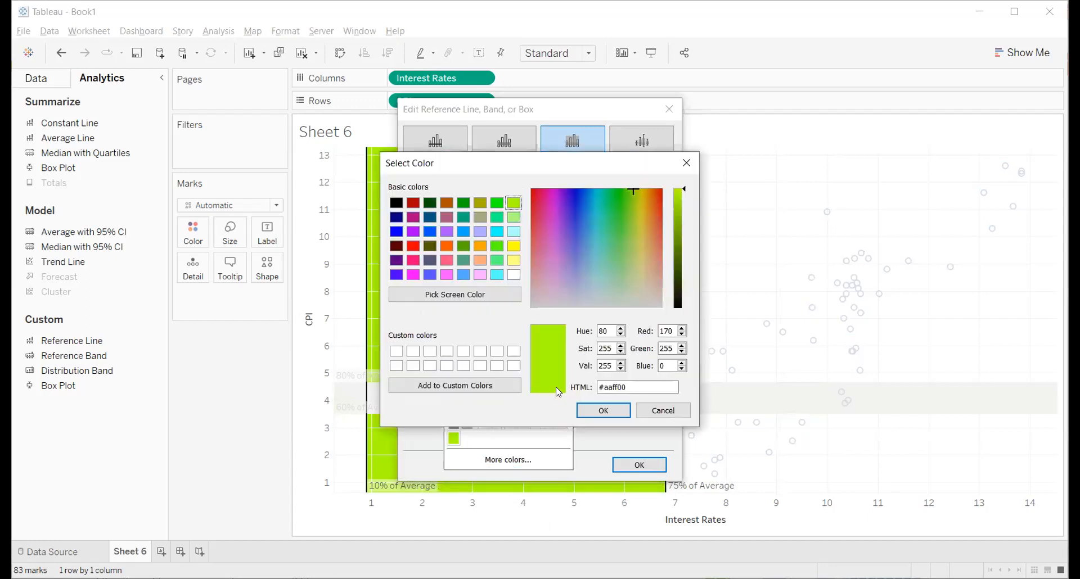
{"action": "left_click_drag", "start_coordinate": [687, 193], "coordinate": [678, 212]}
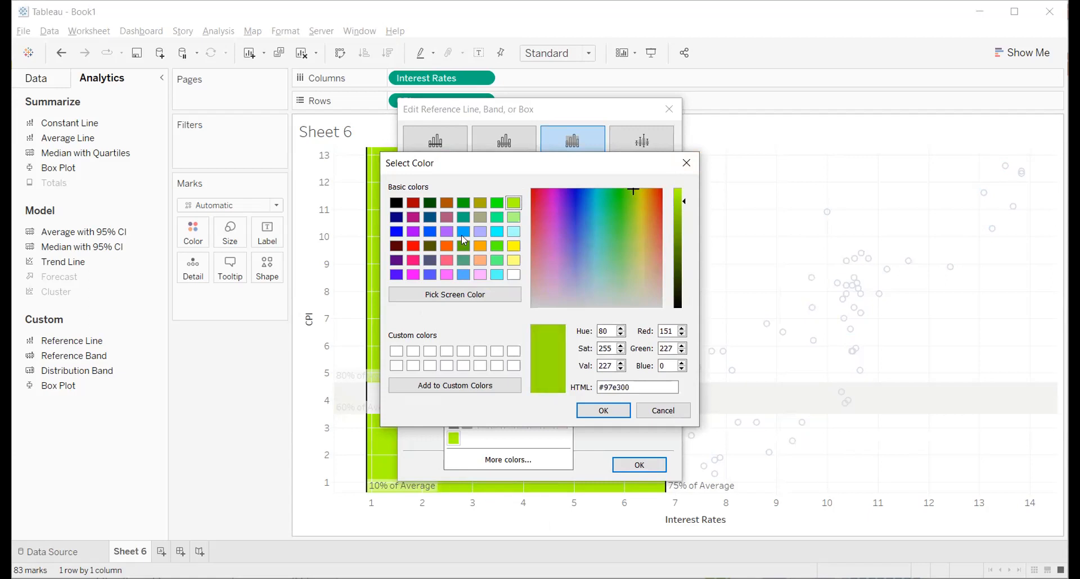
{"action": "left_click", "coordinate": [446, 245]}
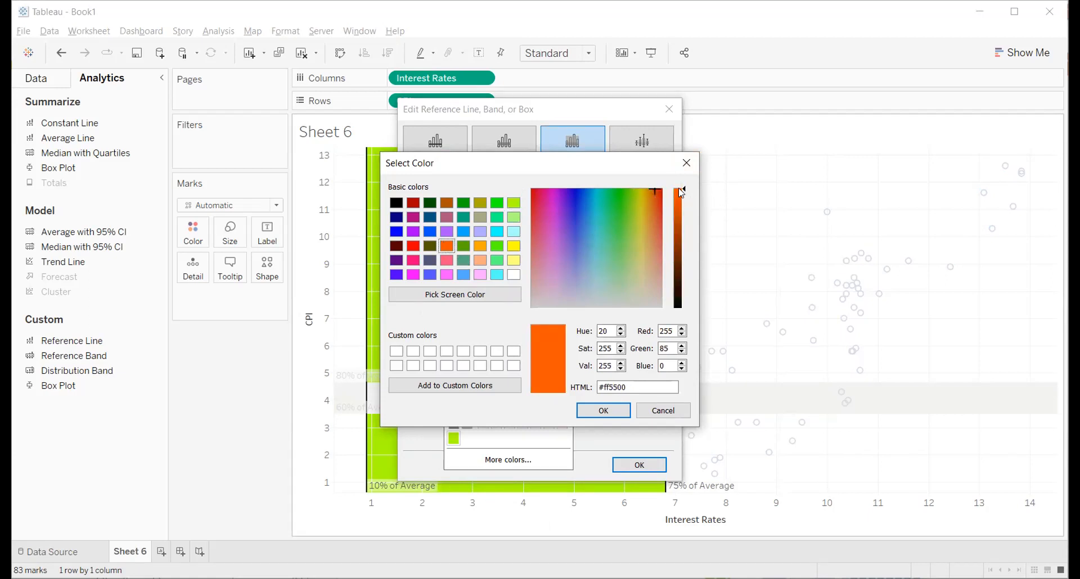
{"action": "mouse_move", "coordinate": [684, 191]}
{"action": "left_mouse_down"}
{"action": "mouse_move", "coordinate": [684, 216]}
{"action": "mouse_move", "coordinate": [693, 188]}
{"action": "mouse_move", "coordinate": [674, 194]}
{"action": "left_mouse_up"}
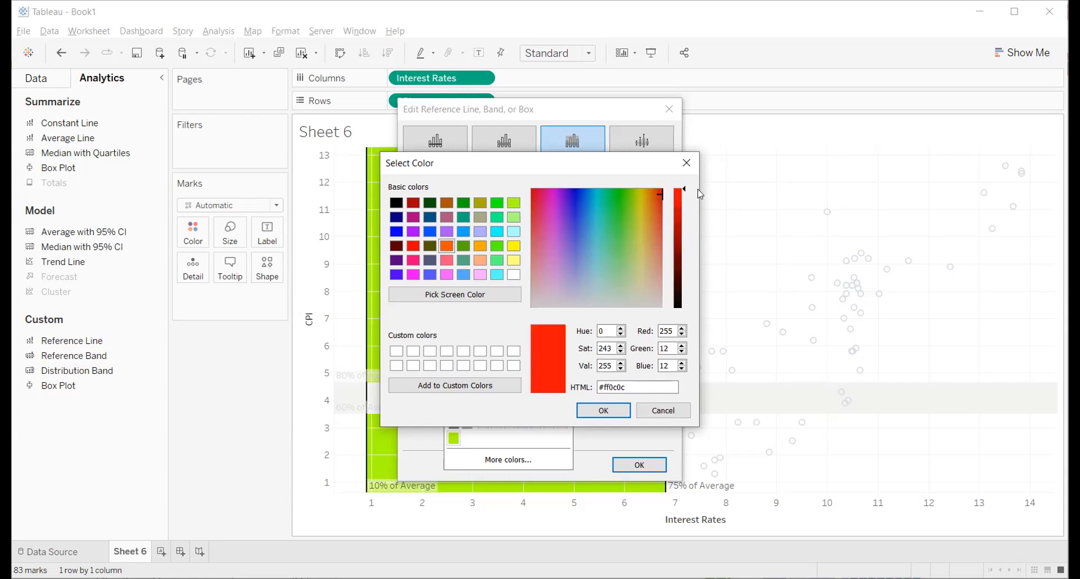
{"action": "left_click", "coordinate": [480, 247]}
{"action": "left_click", "coordinate": [608, 410]}
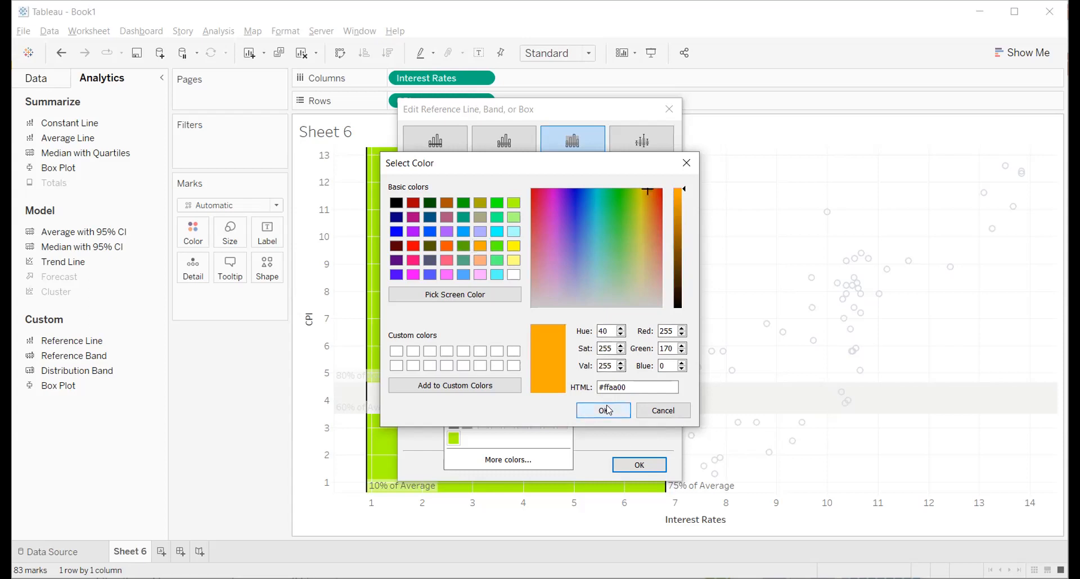
{"action": "left_click", "coordinate": [626, 463]}
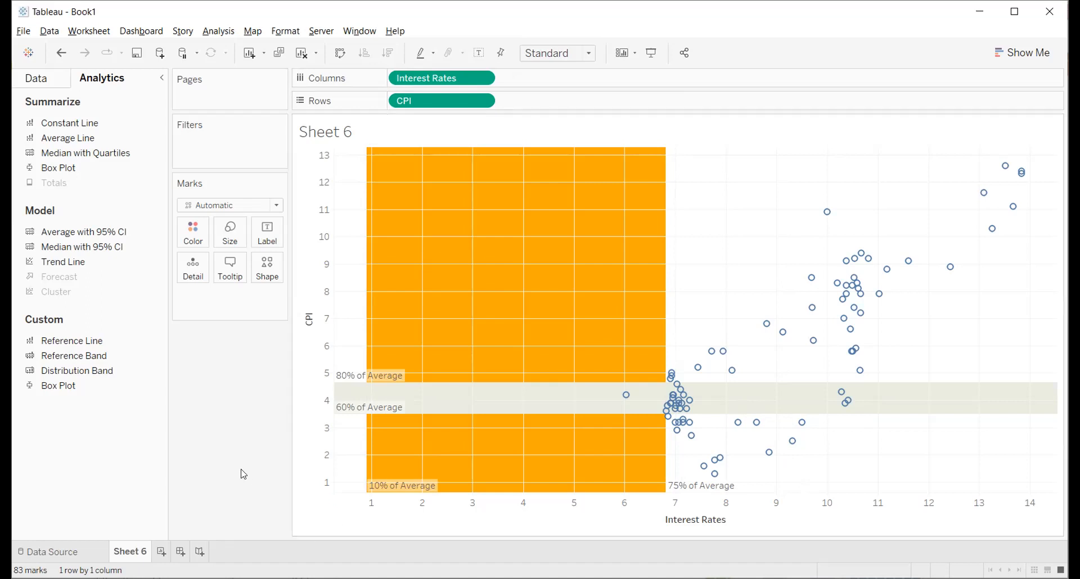
Step: Undo the distribution bands on the scatter plot and add a custom box plot to it
{"action": "key", "text": "ctrl+z"}
{"action": "key", "text": "ctrl+z"}
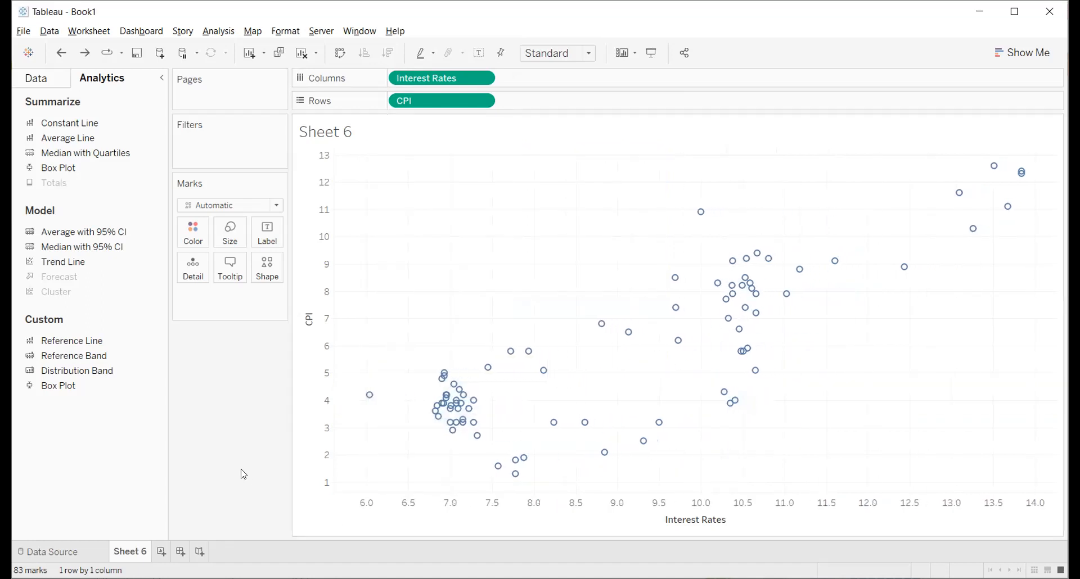
{"action": "double_click", "coordinate": [61, 388]}
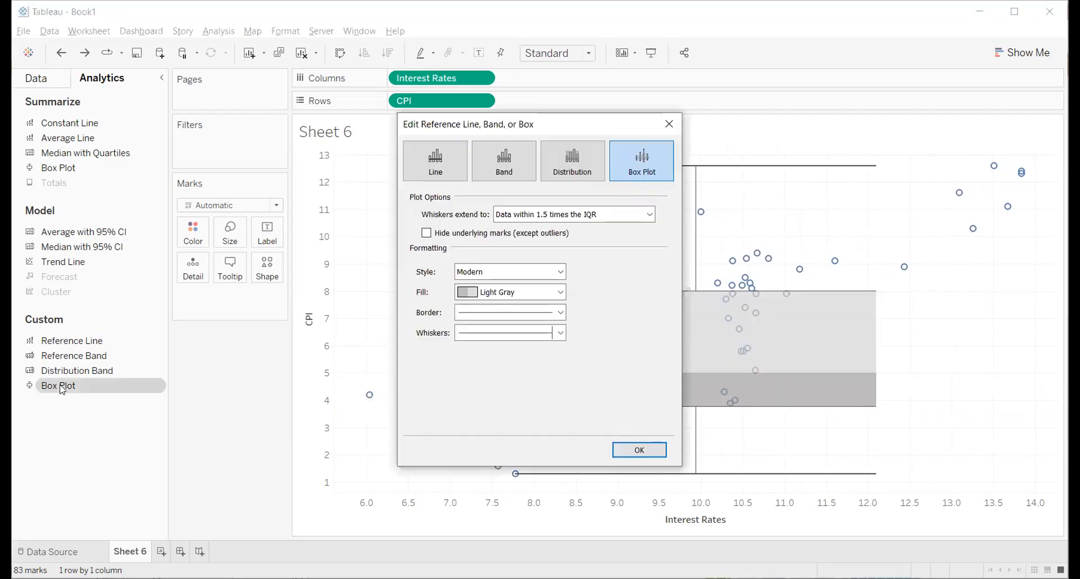
Step: Fill the box plot with Orange at 51% opacity
{"action": "left_click", "coordinate": [561, 291]}
{"action": "left_click", "coordinate": [513, 321]}
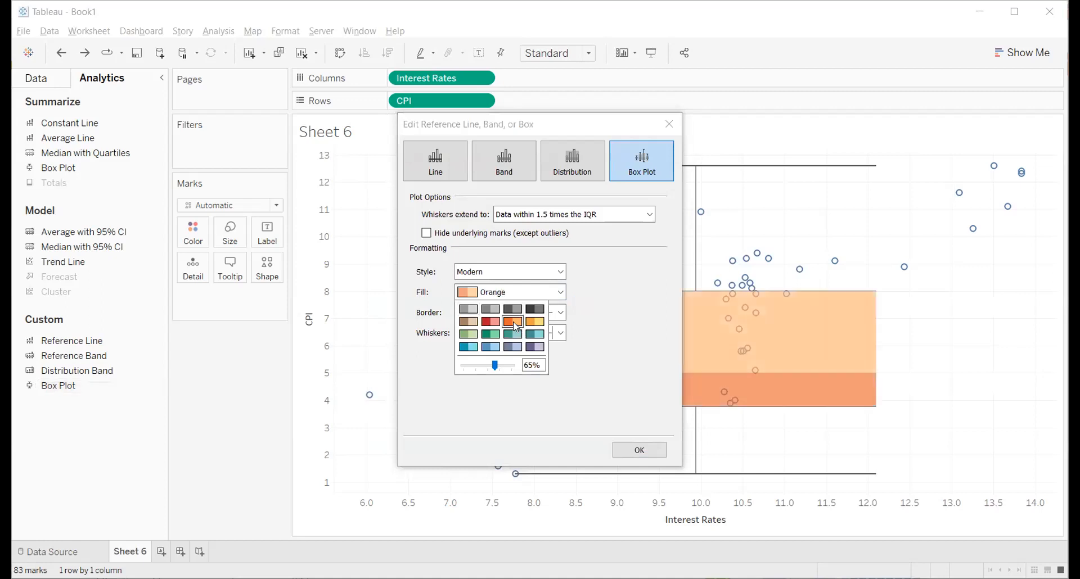
{"action": "left_click_drag", "start_coordinate": [498, 366], "coordinate": [488, 366]}
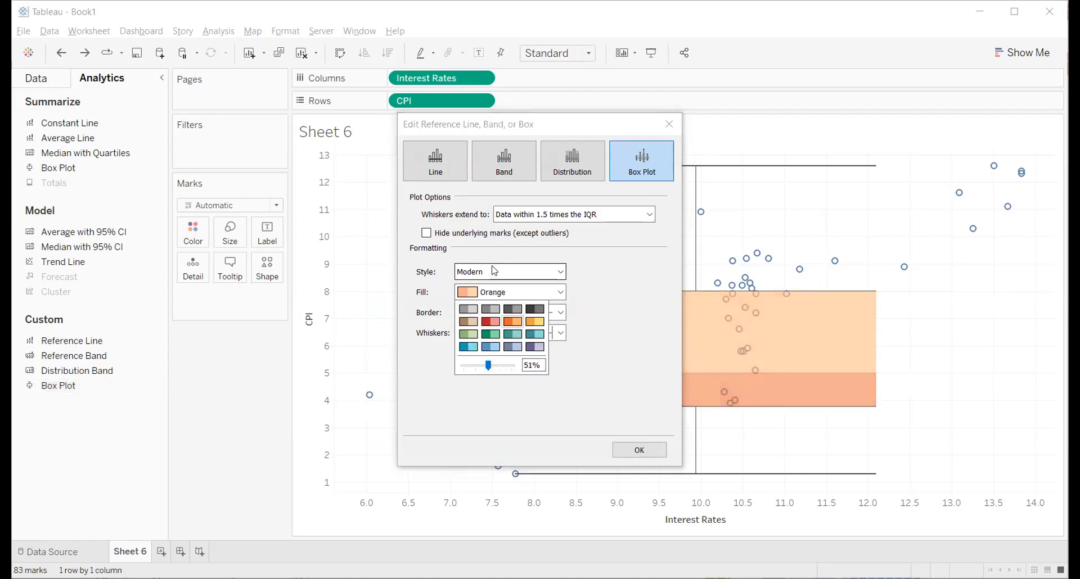
Step: Keep the whiskers extending to data within 1.5 times the IQR with underlying marks shown, and apply the box plot
{"action": "left_click", "coordinate": [635, 219]}
{"action": "left_click", "coordinate": [599, 237]}
{"action": "left_click", "coordinate": [609, 215]}
{"action": "left_click", "coordinate": [599, 228]}
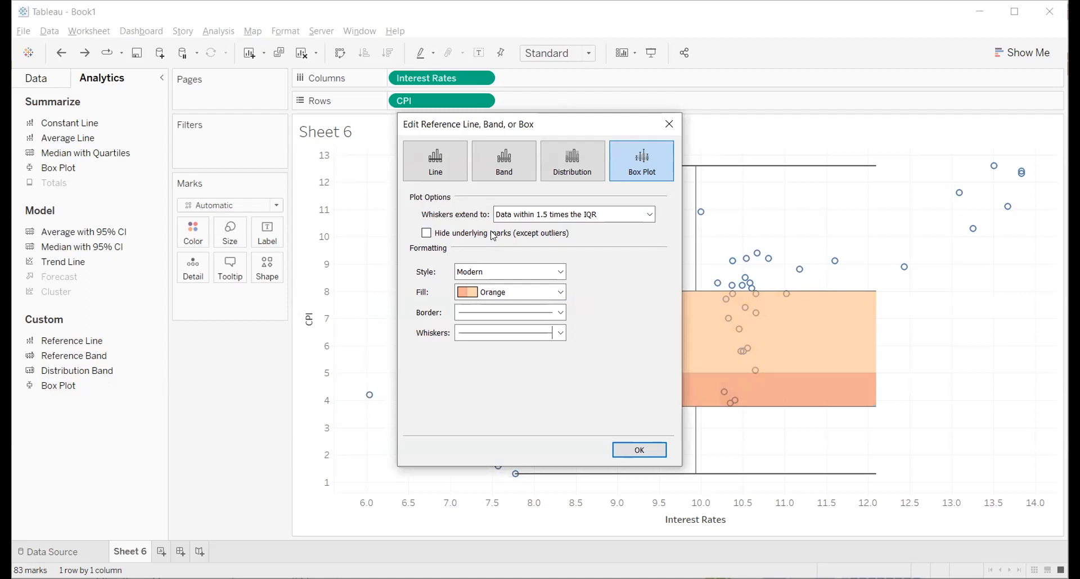
{"action": "left_click", "coordinate": [493, 235]}
{"action": "left_click", "coordinate": [493, 235]}
{"action": "left_click", "coordinate": [429, 234]}
{"action": "left_click", "coordinate": [430, 234]}
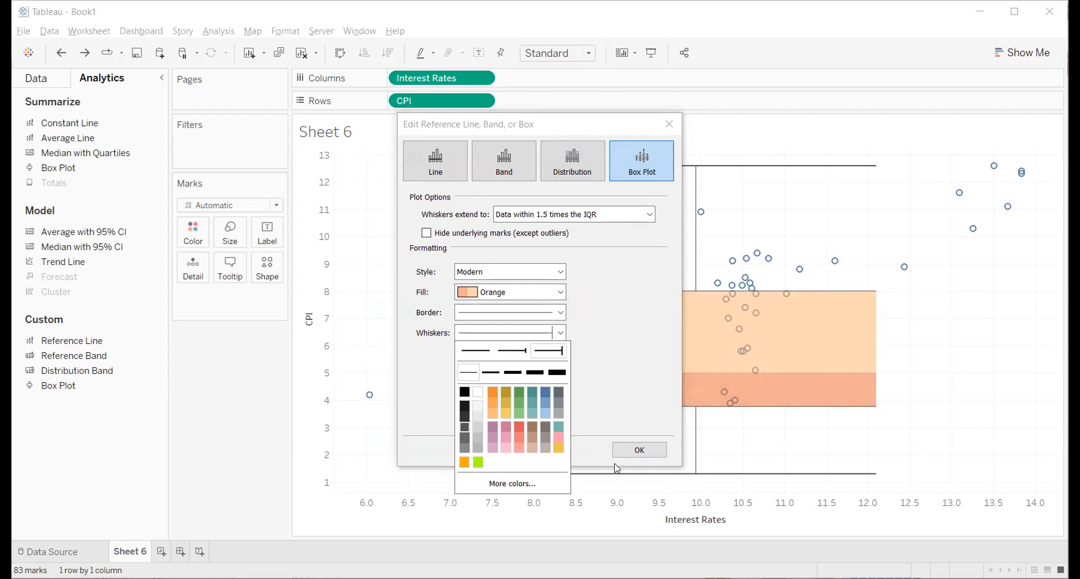
{"action": "left_click", "coordinate": [635, 461]}
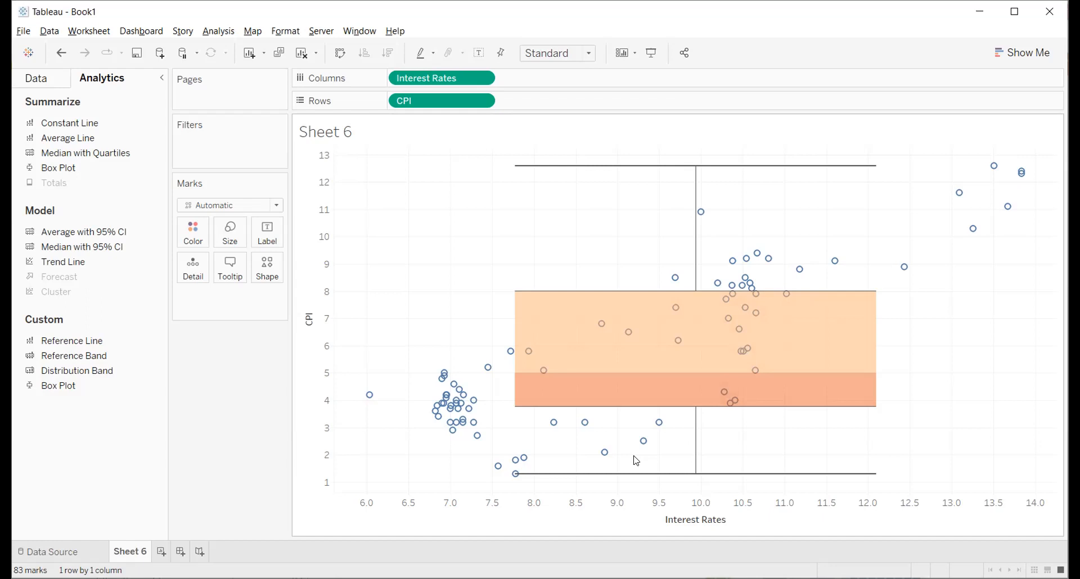
Step: Show trend lines on the CPI versus Interest Rates scatter plot
{"action": "right_click", "coordinate": [945, 372]}
{"action": "mouse_move", "coordinate": [1004, 479]}
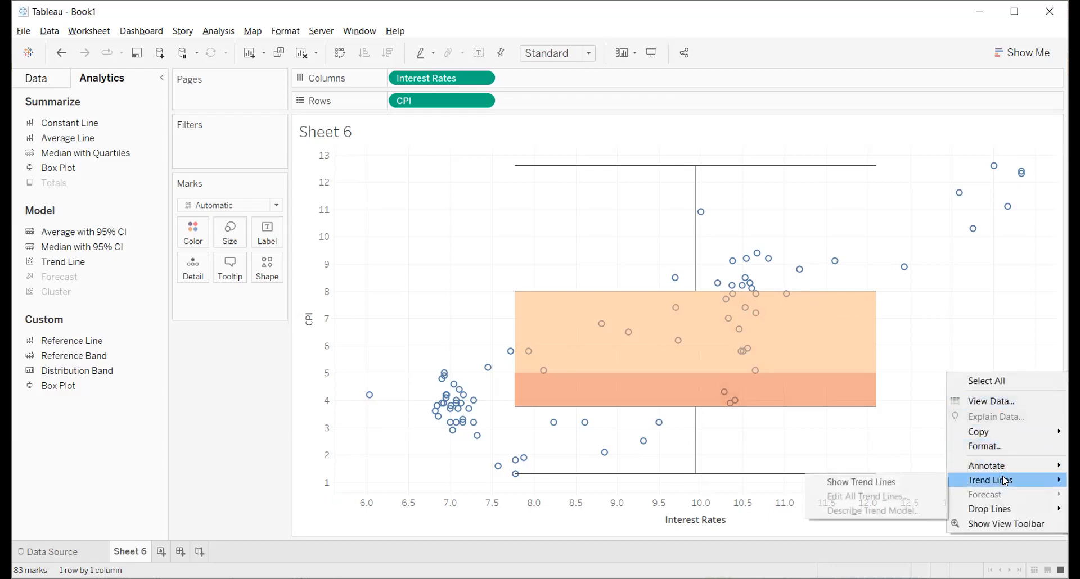
{"action": "left_click", "coordinate": [932, 483]}
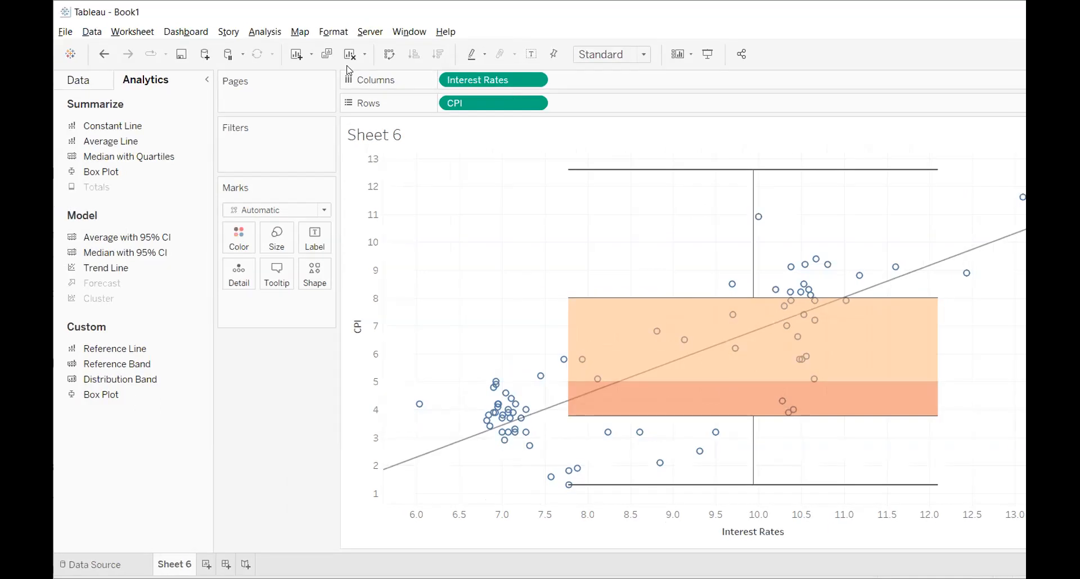
Step: Clear the sheet and plot Production by year of Month-year as a continuous area chart
{"action": "left_click", "coordinate": [353, 59]}
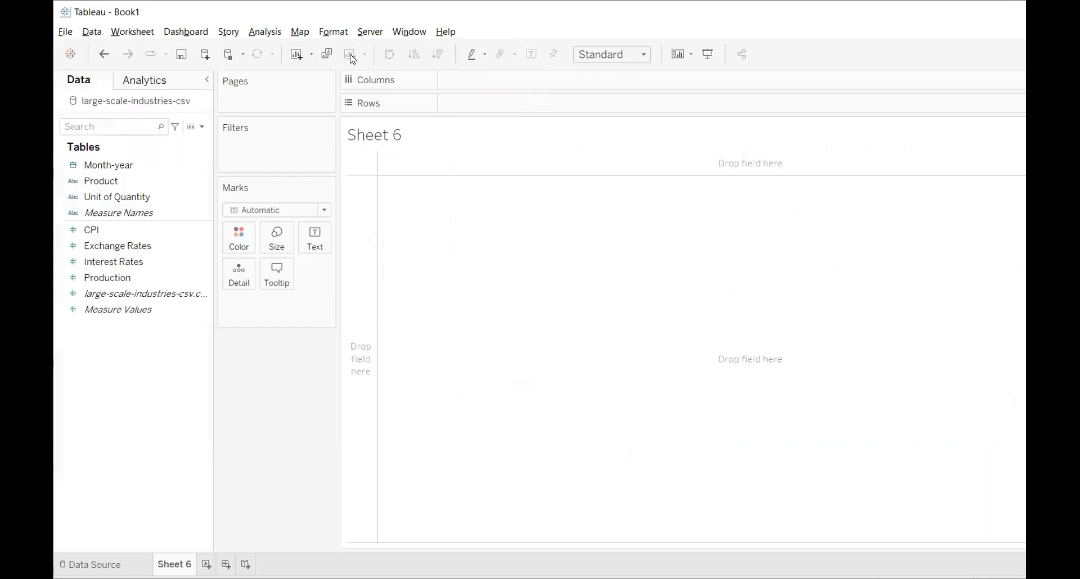
{"action": "double_click", "coordinate": [107, 164]}
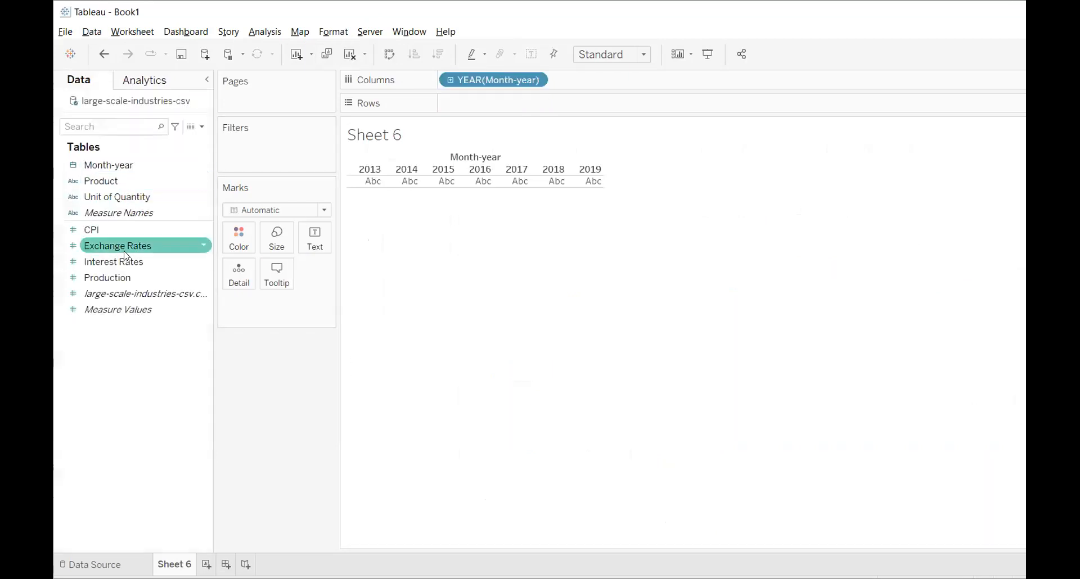
{"action": "double_click", "coordinate": [123, 276]}
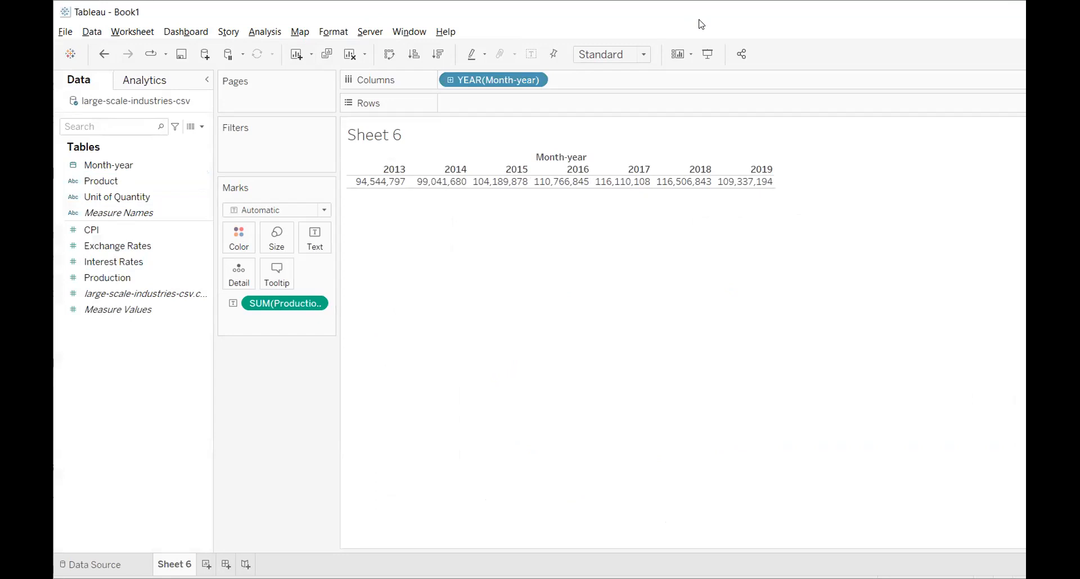
{"action": "left_click", "coordinate": [1038, 59]}
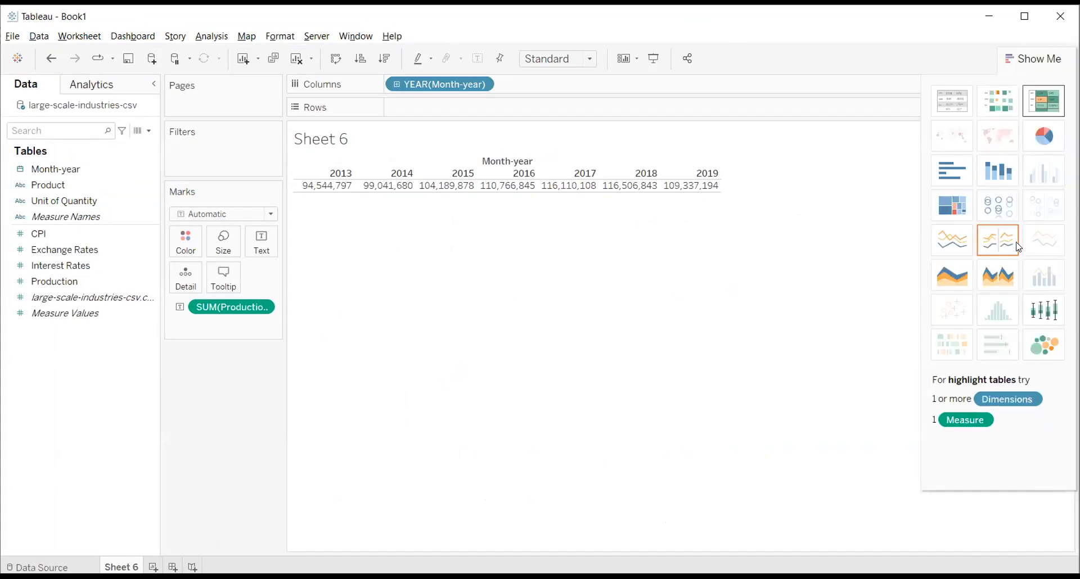
{"action": "left_click", "coordinate": [961, 269]}
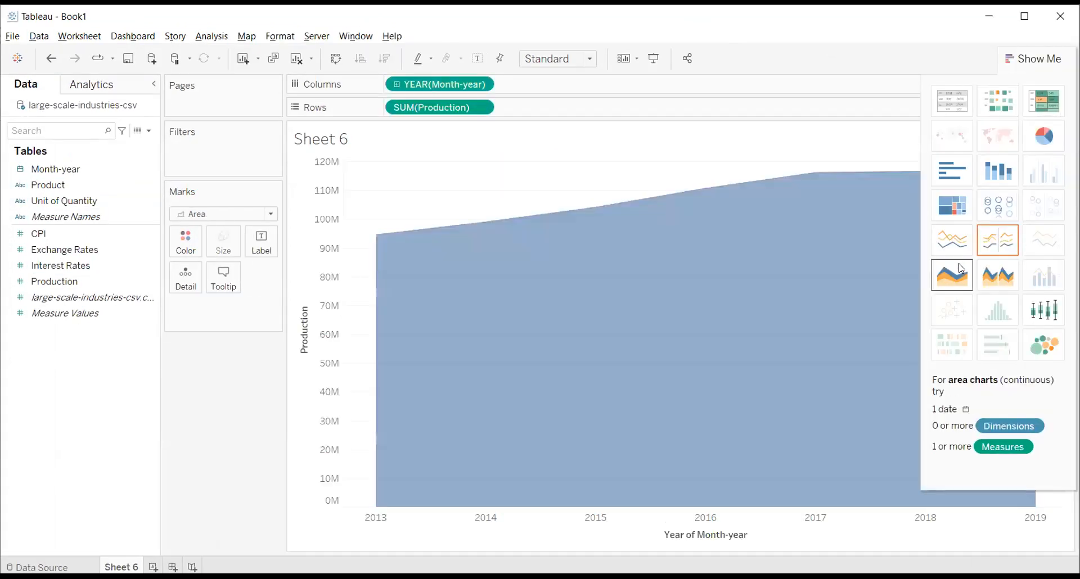
Step: Color the Production area chart orange and close the chart type suggestions
{"action": "left_click", "coordinate": [191, 246]}
{"action": "left_click", "coordinate": [220, 284]}
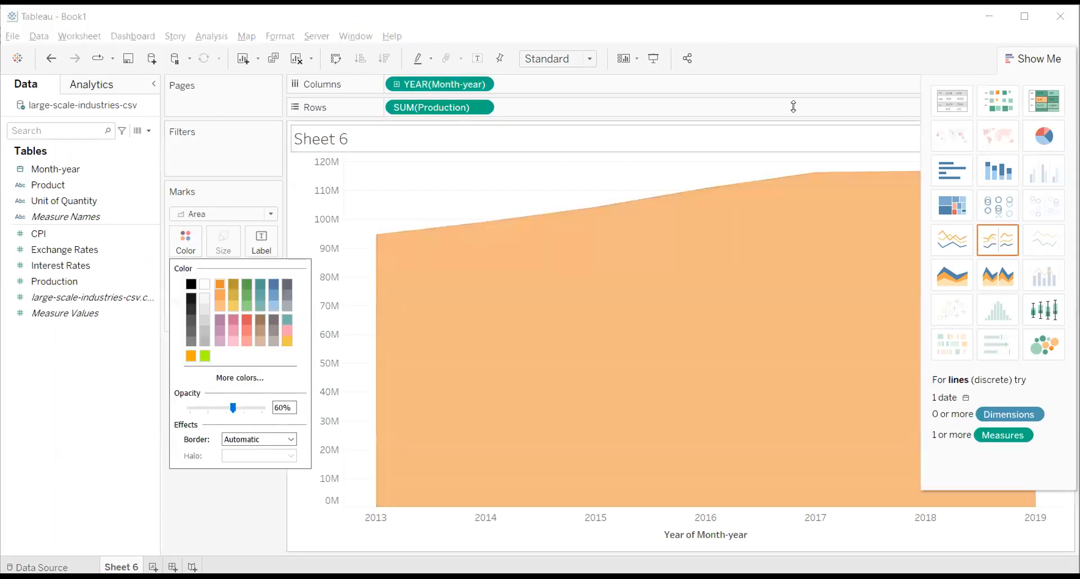
{"action": "left_click", "coordinate": [1038, 56]}
Step: Add a trend line to the Production area chart and undo it
{"action": "left_click", "coordinate": [126, 90]}
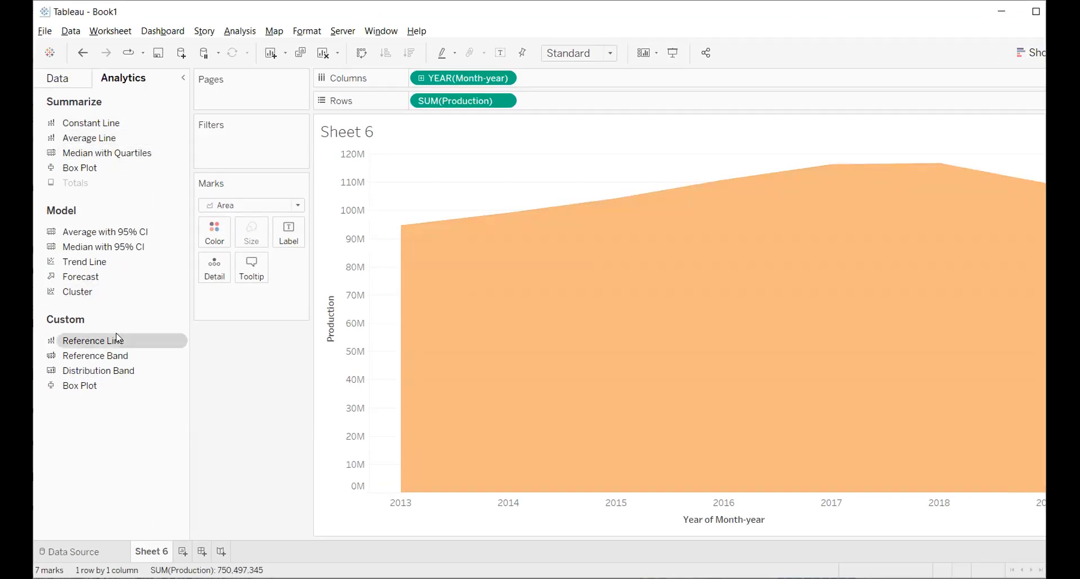
{"action": "double_click", "coordinate": [87, 265]}
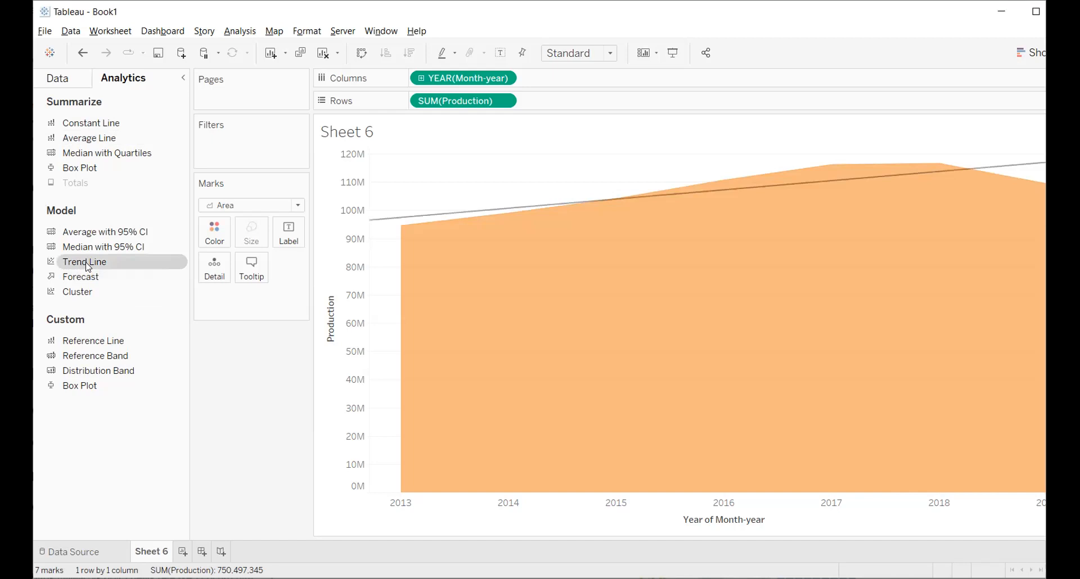
{"action": "key", "text": "ctrl+z"}
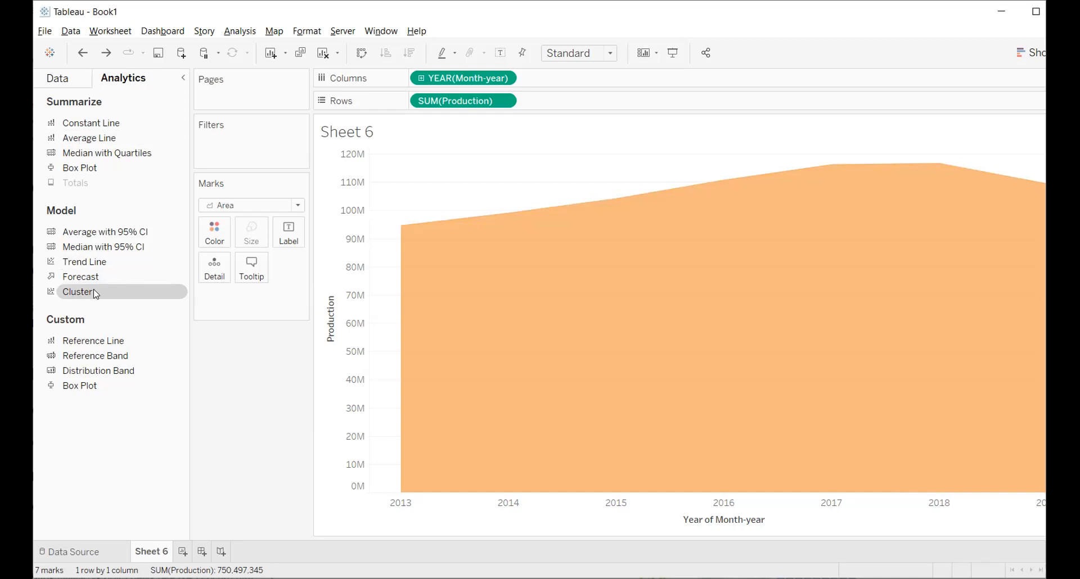
Step: Add clusters to the area chart based on the sum of Production, with the number of clusters set to 4
{"action": "left_click_drag", "start_coordinate": [94, 289], "coordinate": [428, 315]}
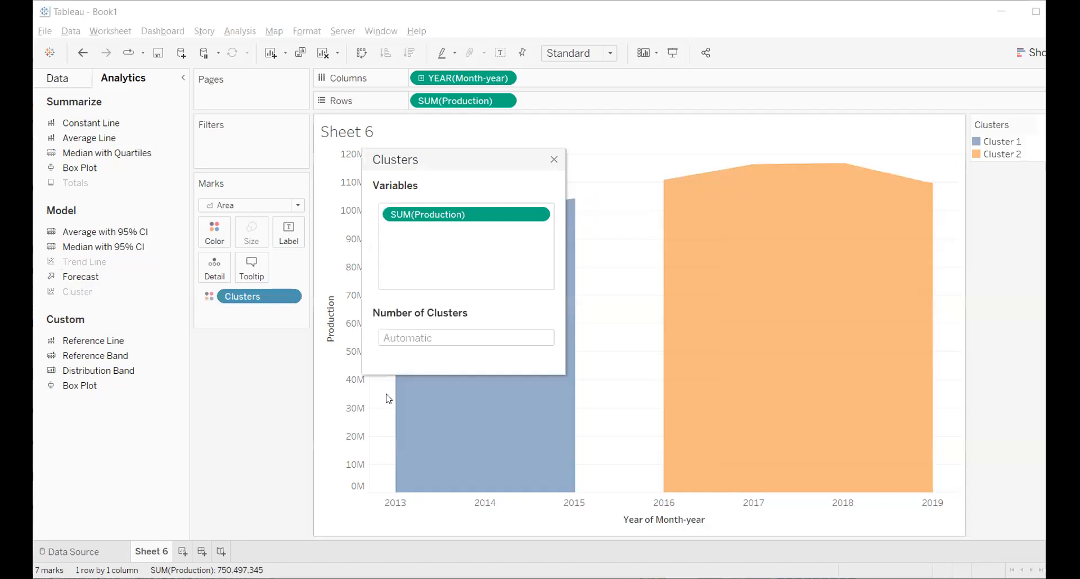
{"action": "left_click", "coordinate": [451, 337]}
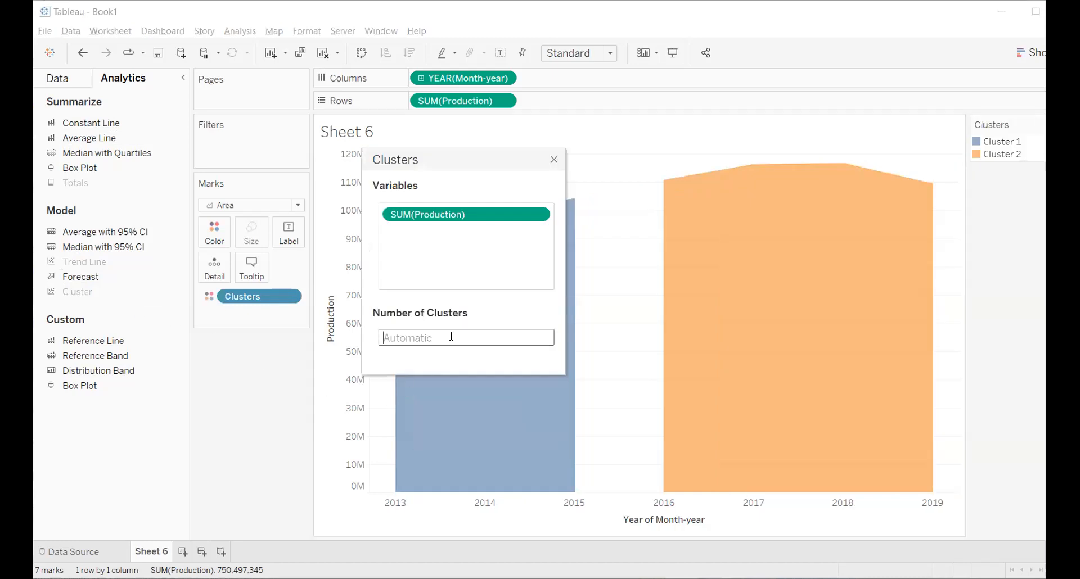
{"action": "type", "text": "4"}
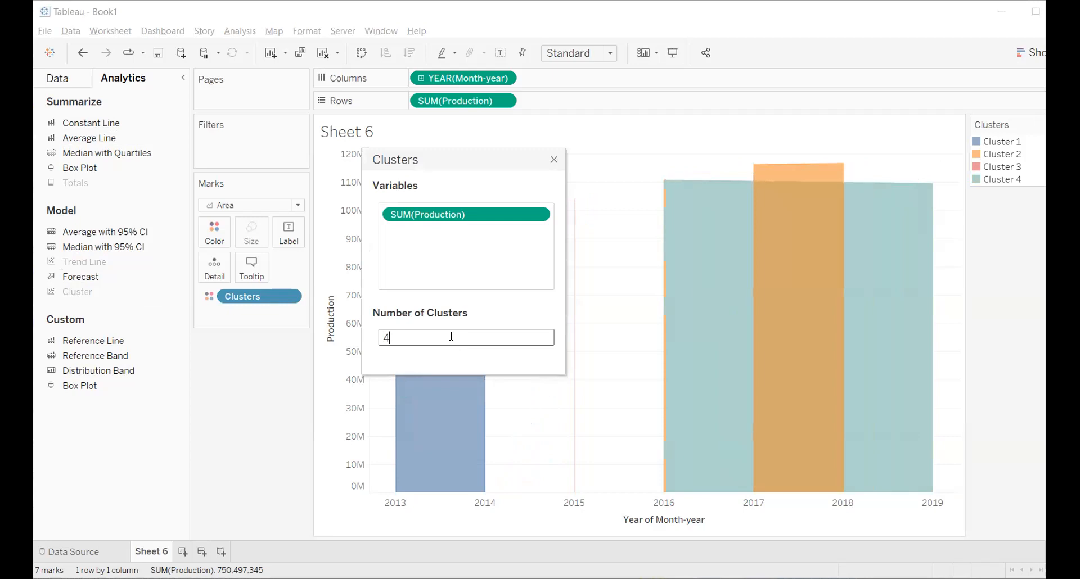
{"action": "left_click", "coordinate": [554, 162]}
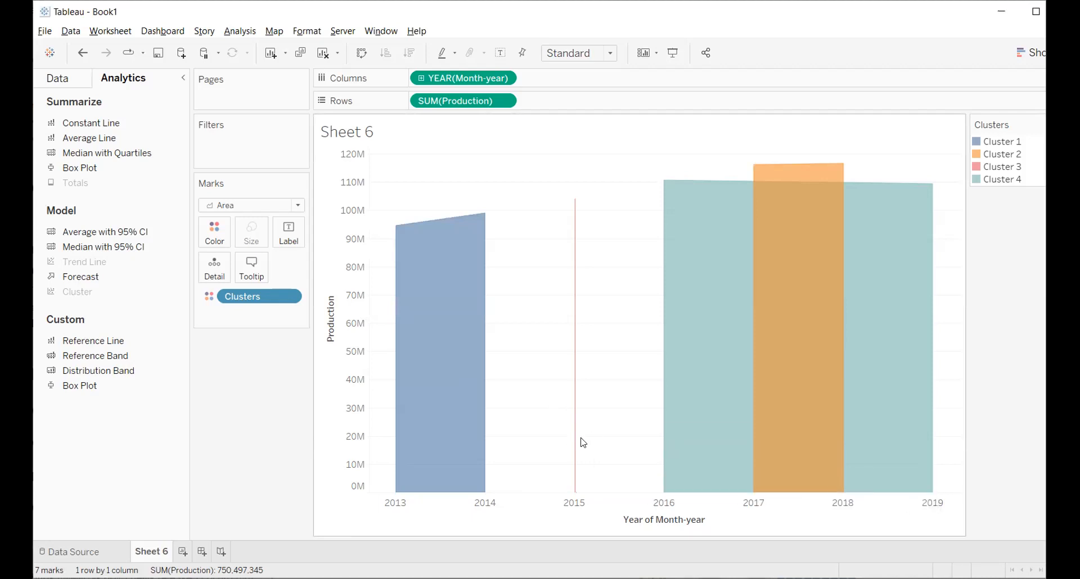
Step: Inspect the year, production and cluster details of the clustered areas, briefly highlighting the Cluster 2 area
{"action": "mouse_move", "coordinate": [573, 437]}
{"action": "mouse_move", "coordinate": [666, 495]}
{"action": "mouse_move", "coordinate": [574, 460]}
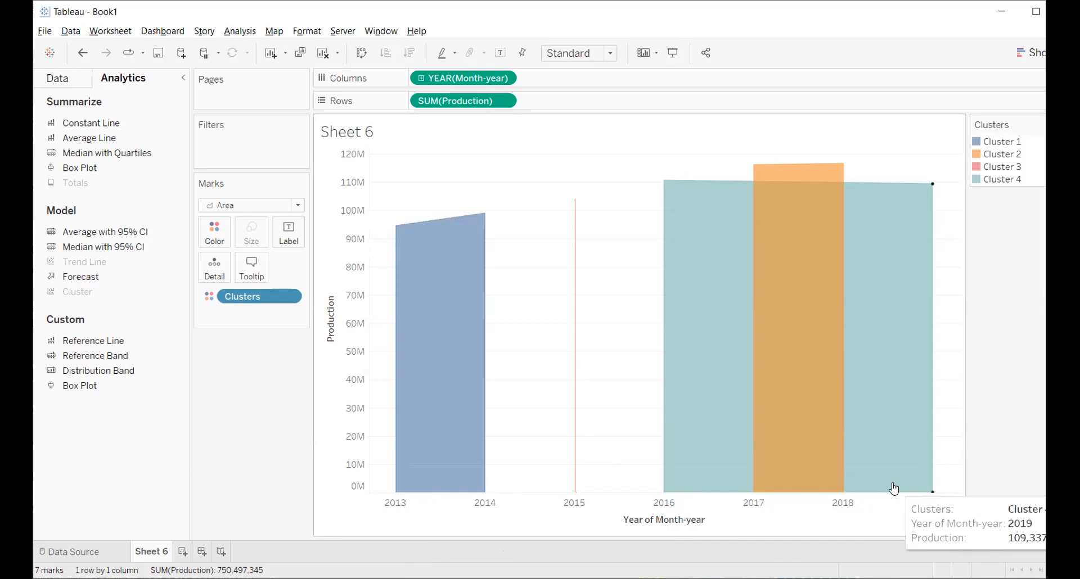
{"action": "mouse_move", "coordinate": [783, 460]}
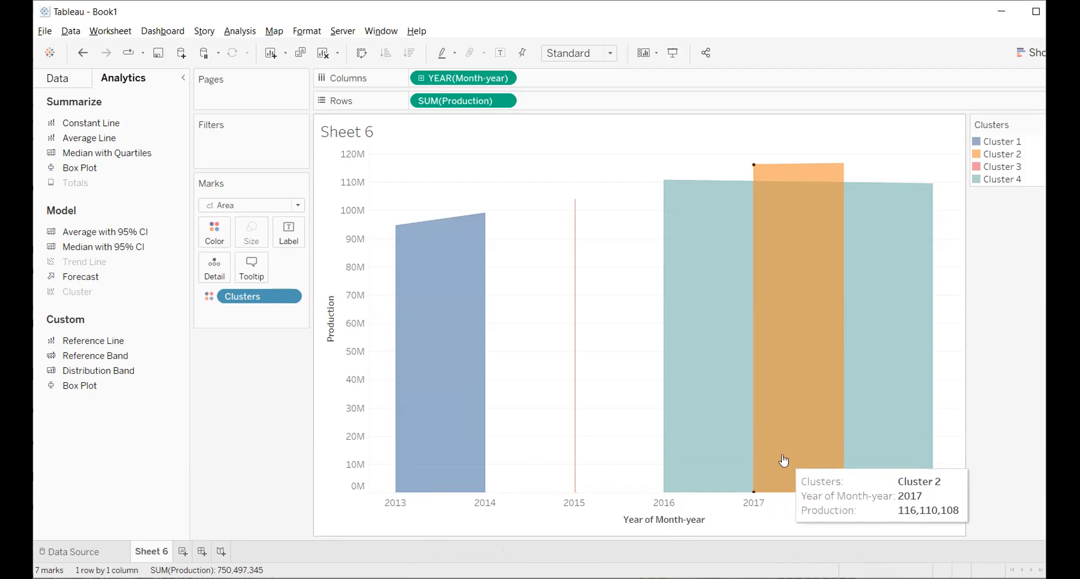
{"action": "left_click", "coordinate": [802, 168]}
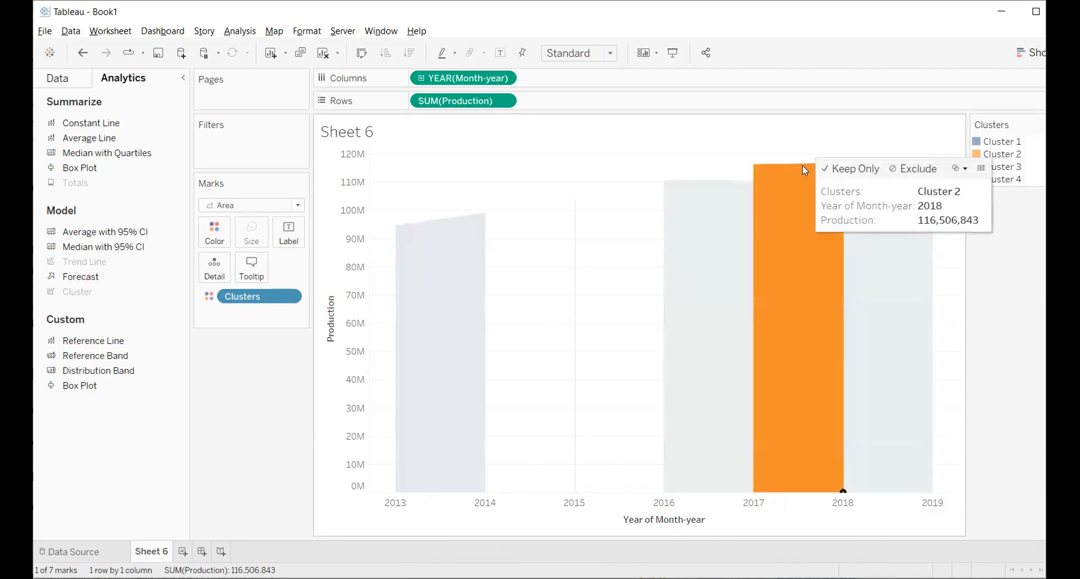
{"action": "left_click", "coordinate": [680, 148]}
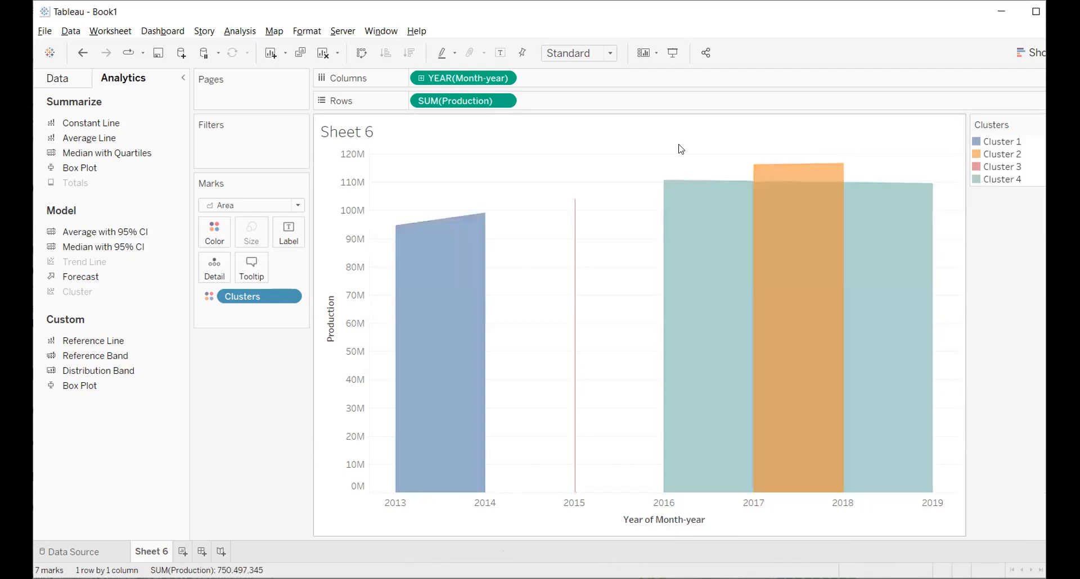
Step: Drill the Month-year field in the columns down from year to quarter
{"action": "left_click", "coordinate": [421, 77]}
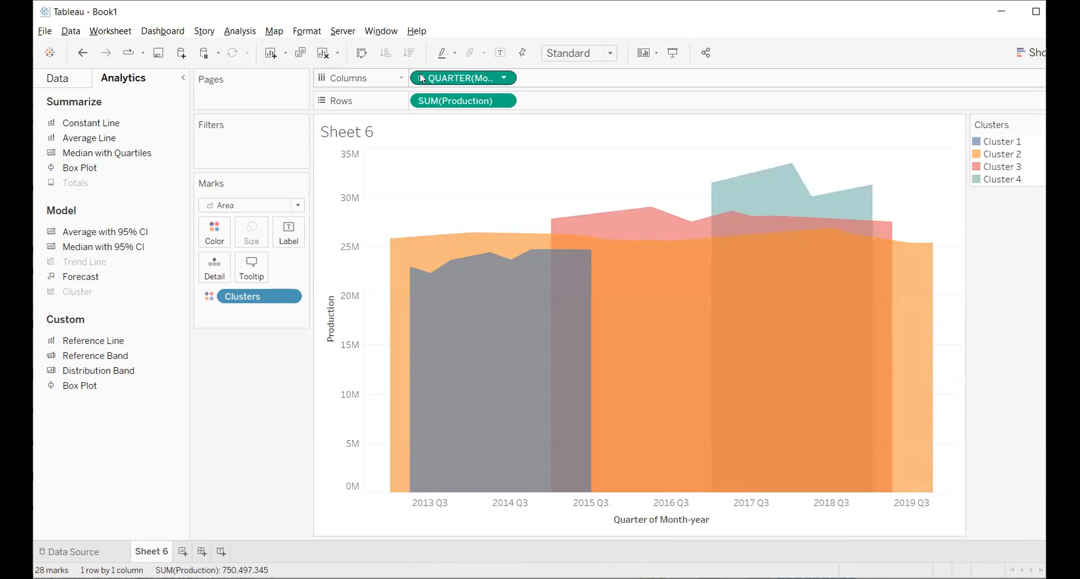
Step: Roll the Month-year field up to year and review the summary and analysis of variance in the cluster description
{"action": "left_click", "coordinate": [422, 77]}
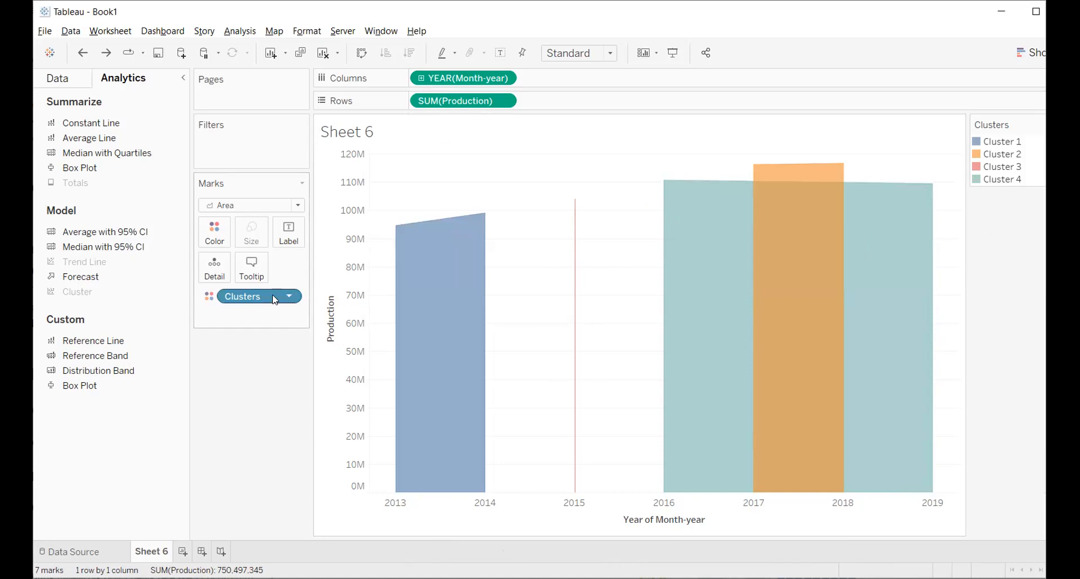
{"action": "left_click", "coordinate": [287, 297]}
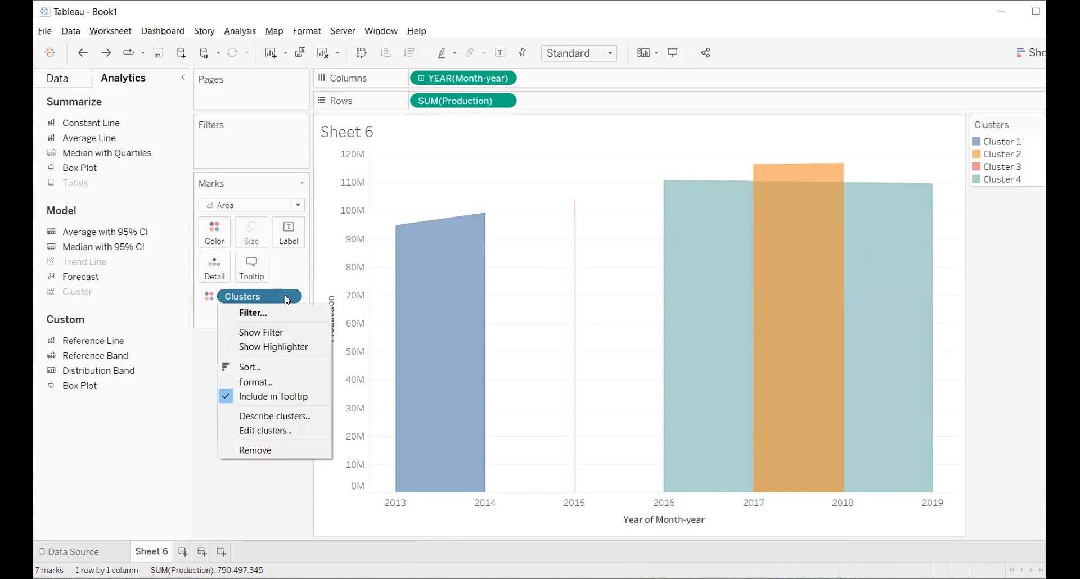
{"action": "left_click", "coordinate": [275, 414]}
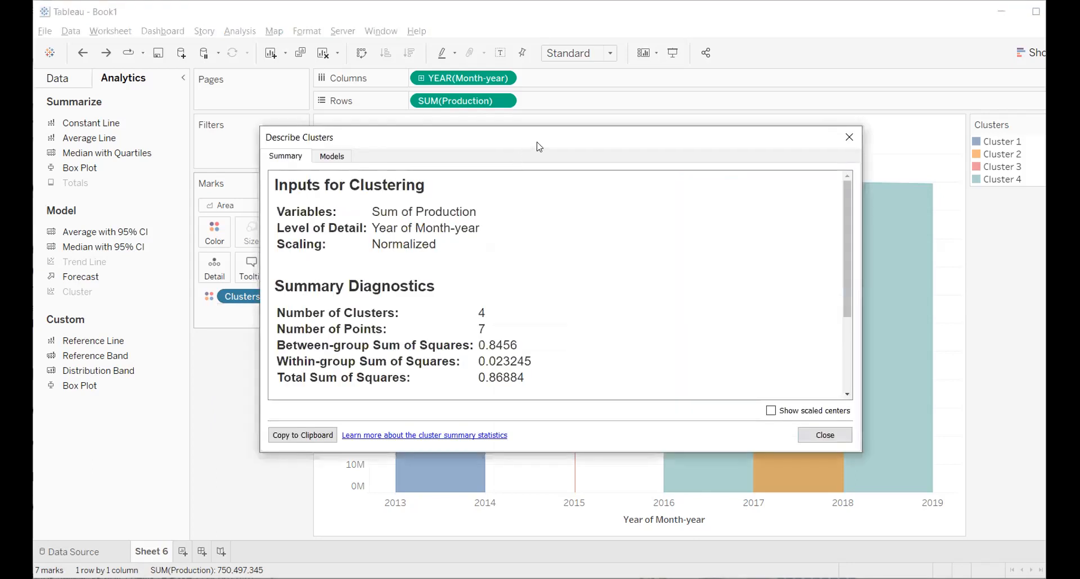
{"action": "left_click_drag", "start_coordinate": [641, 52], "coordinate": [635, 51]}
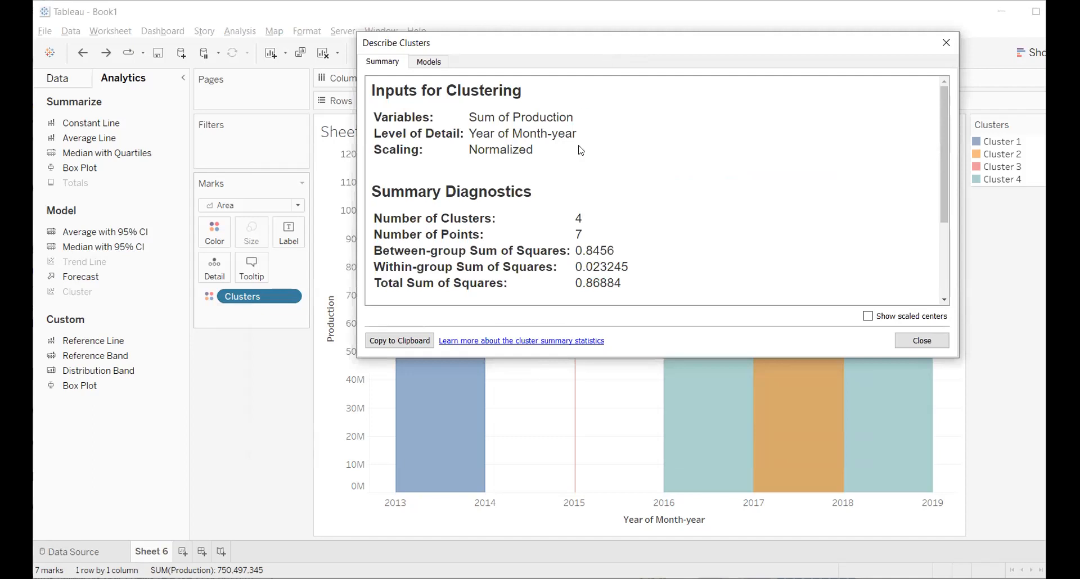
{"action": "scroll", "coordinate": [591, 204], "scroll_direction": "down", "scroll_amount": 2}
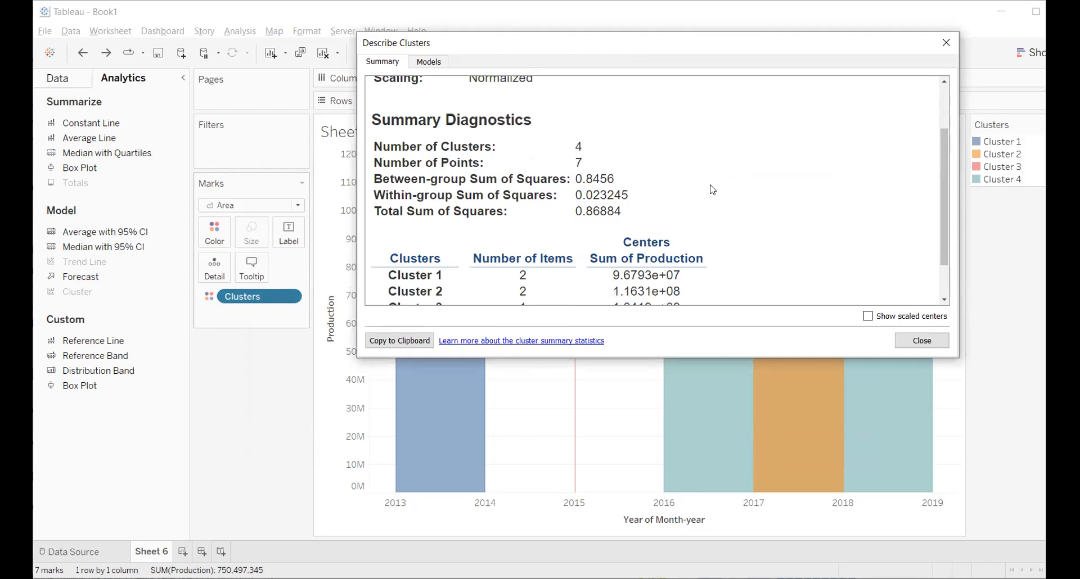
{"action": "scroll", "coordinate": [712, 190], "scroll_direction": "down", "scroll_amount": 1}
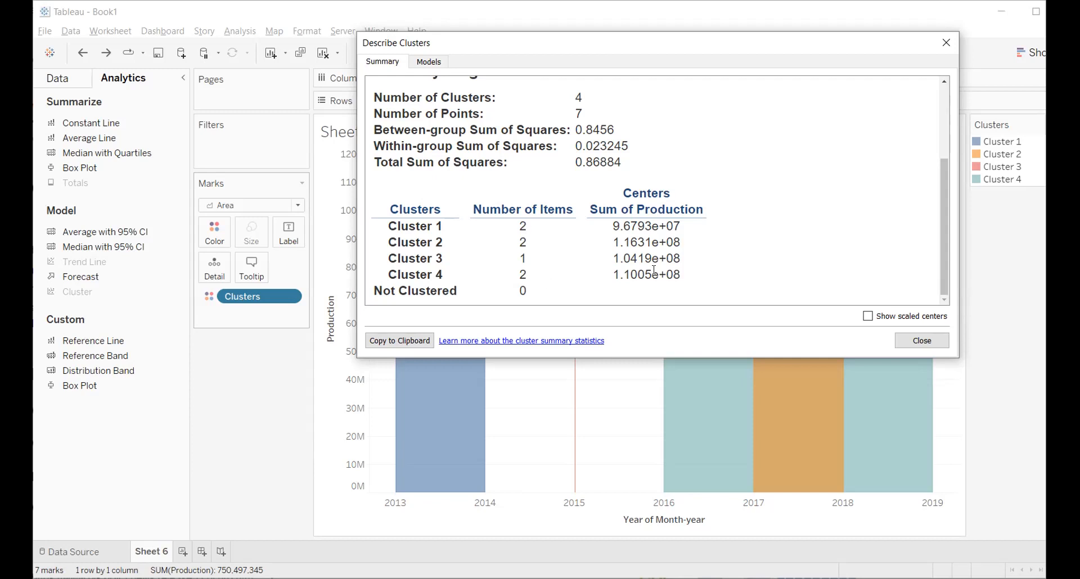
{"action": "scroll", "coordinate": [623, 250], "scroll_direction": "up", "scroll_amount": 5}
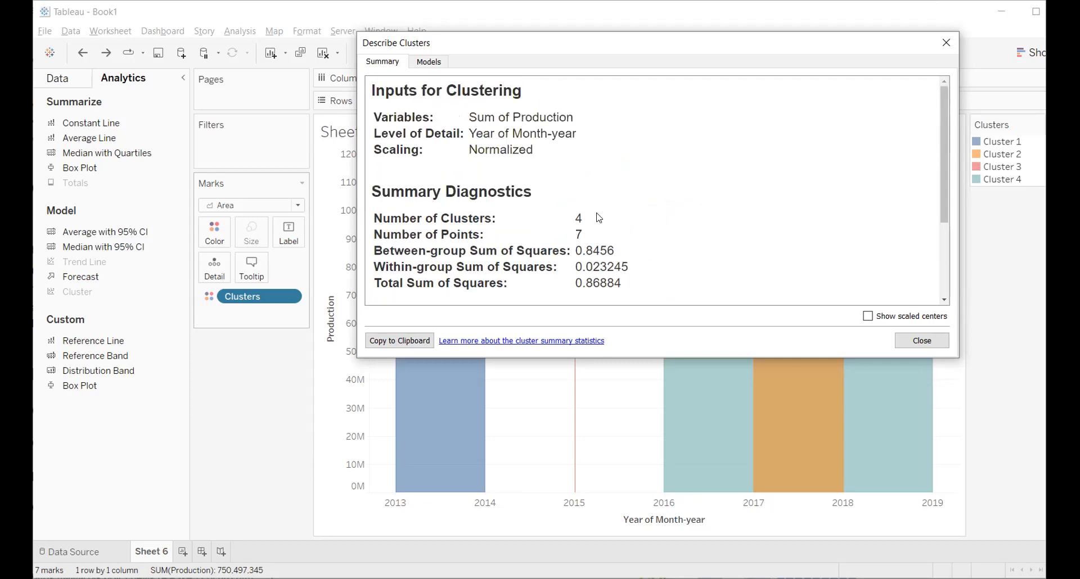
{"action": "left_click", "coordinate": [440, 67]}
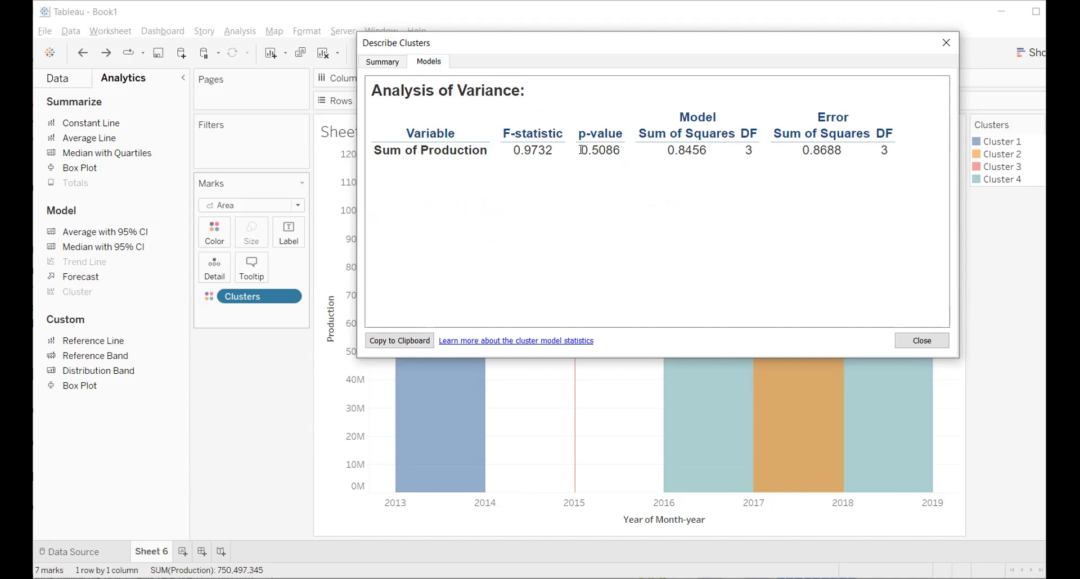
{"action": "left_click", "coordinate": [922, 341]}
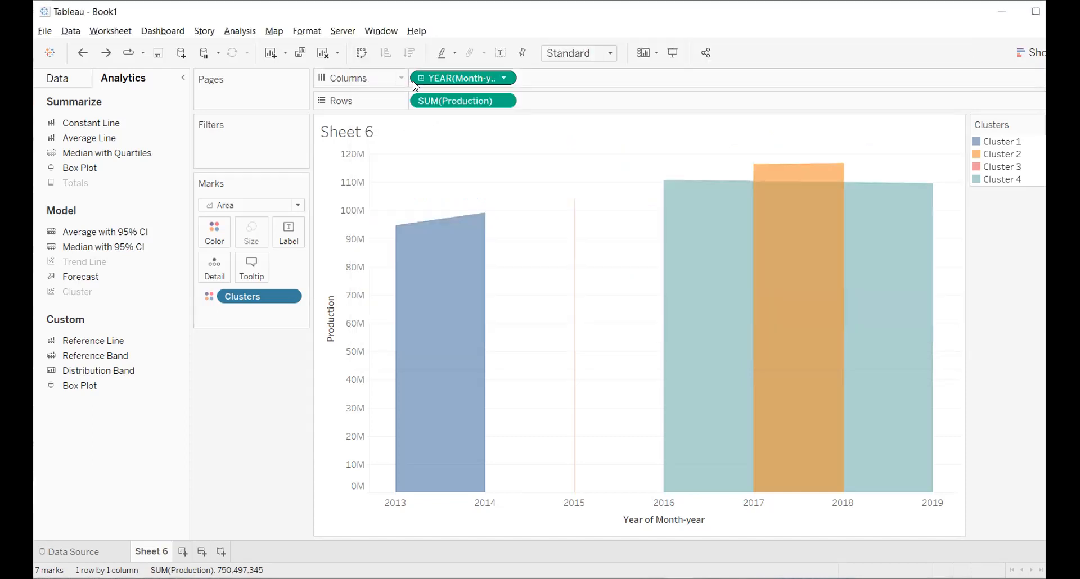
Step: Drill Month-year down to quarter and examine the cluster description's analysis of variance and summary diagnostics
{"action": "left_click", "coordinate": [422, 78]}
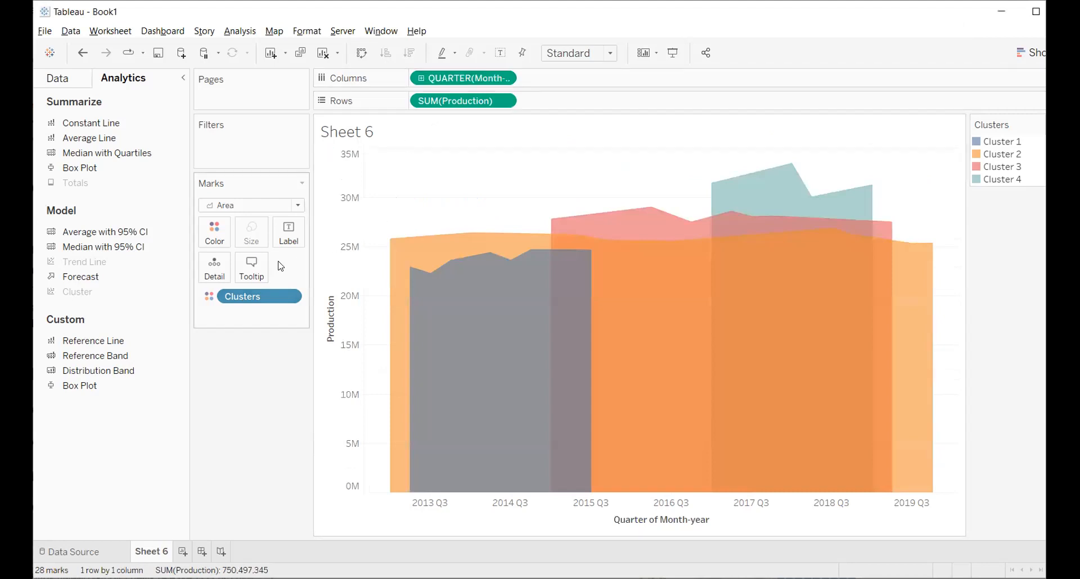
{"action": "left_click", "coordinate": [291, 296]}
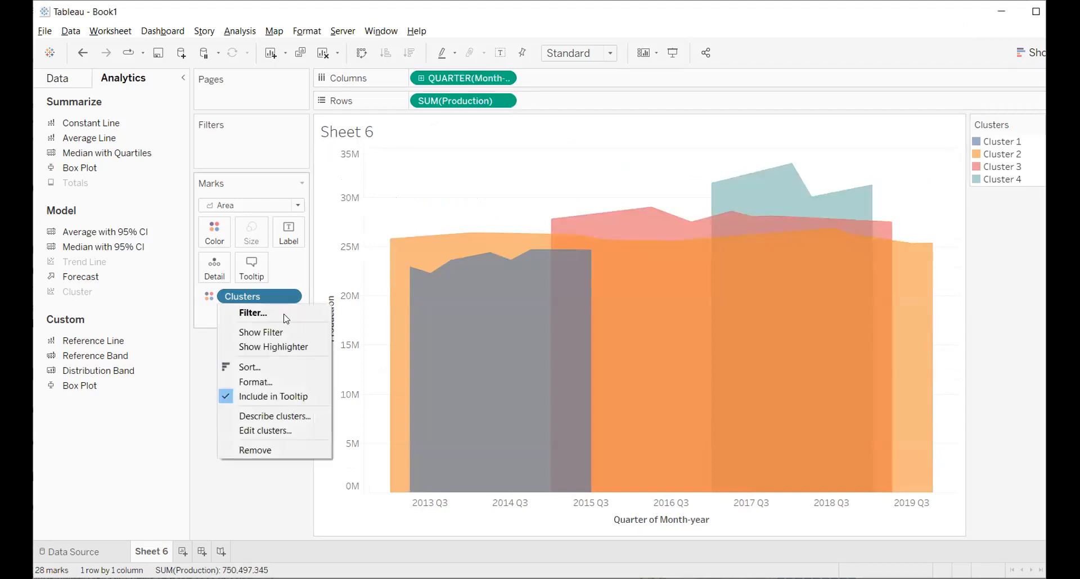
{"action": "left_click", "coordinate": [276, 417]}
{"action": "left_click", "coordinate": [343, 156]}
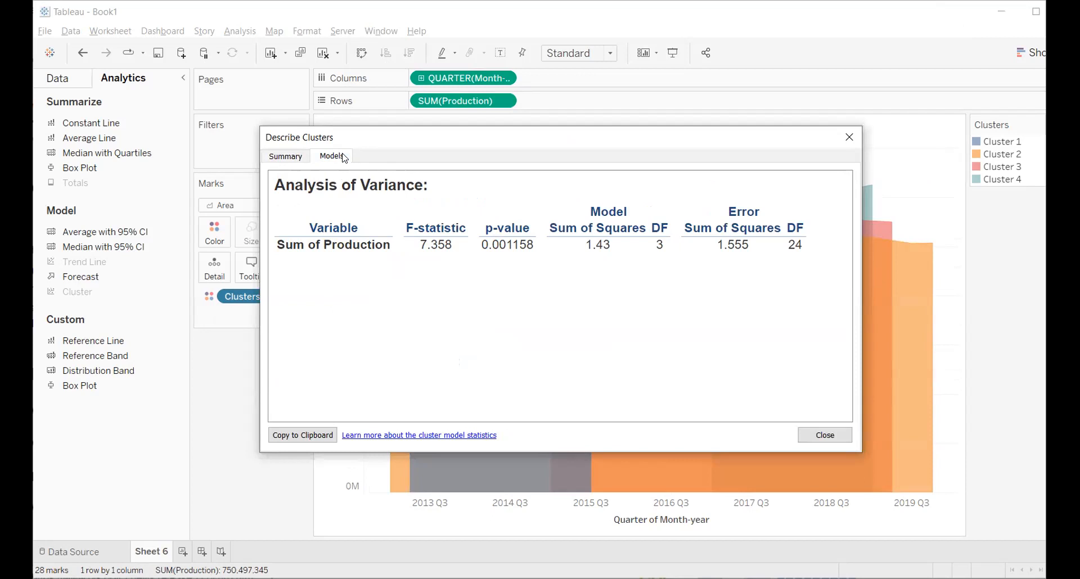
{"action": "left_click", "coordinate": [286, 156]}
{"action": "scroll", "coordinate": [526, 312], "scroll_direction": "down", "scroll_amount": 1}
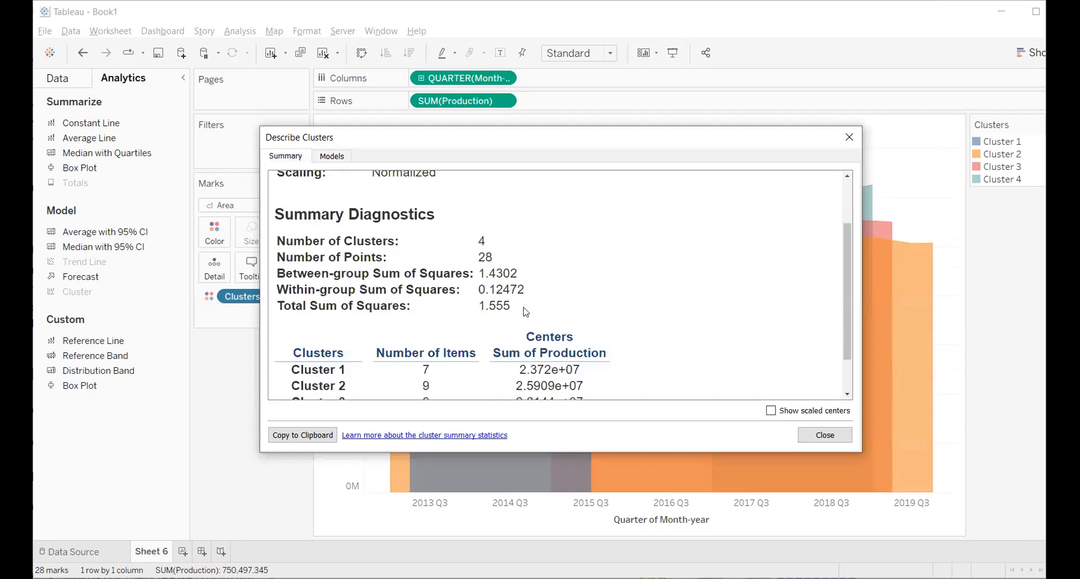
{"action": "scroll", "coordinate": [525, 312], "scroll_direction": "down", "scroll_amount": 1}
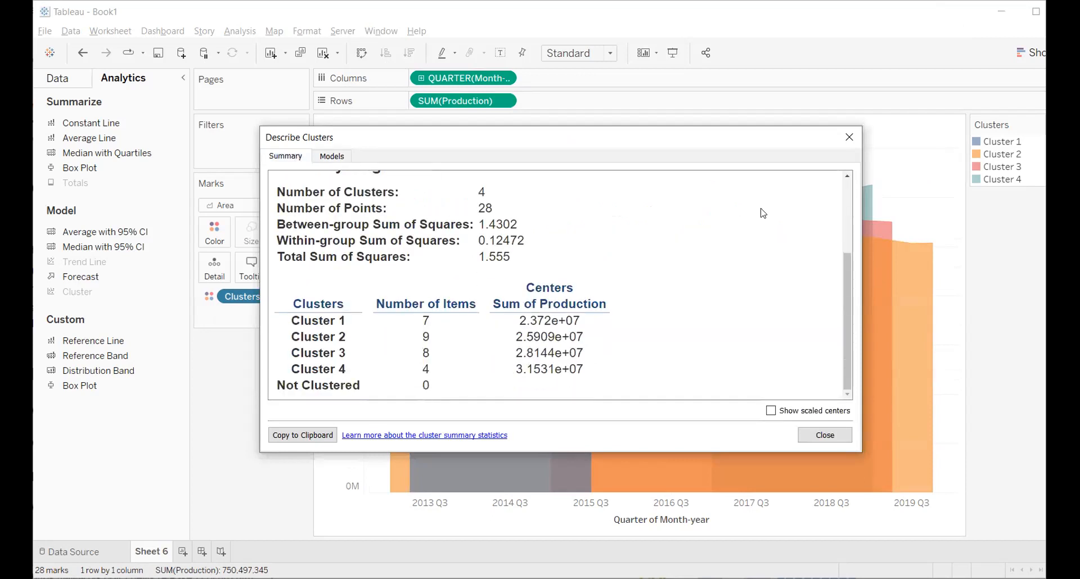
{"action": "left_click", "coordinate": [849, 146]}
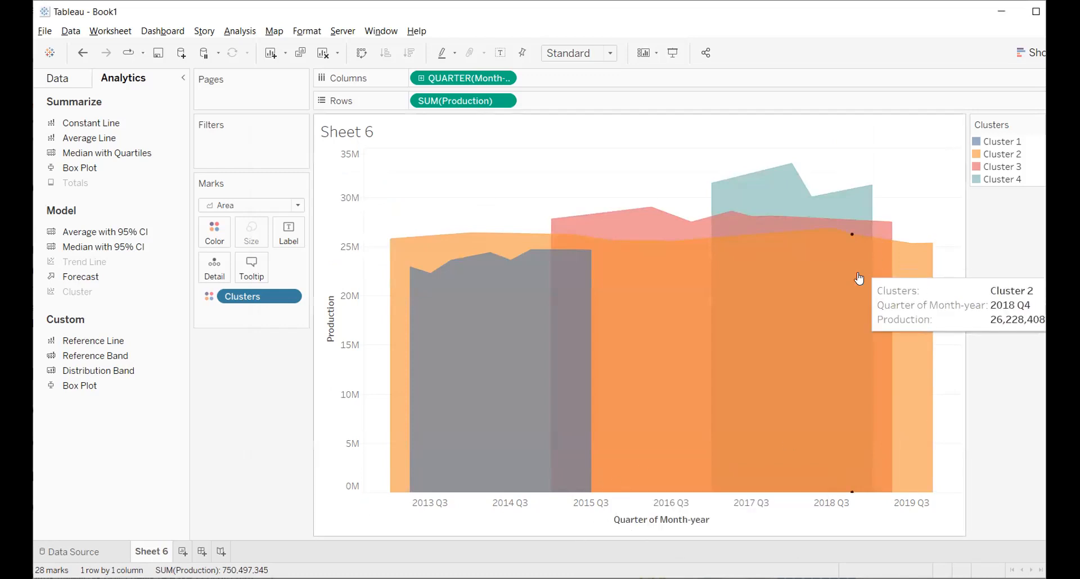
Step: Highlight the Cluster 2 area at a 2019 quarter and clear the highlight
{"action": "left_click", "coordinate": [921, 400]}
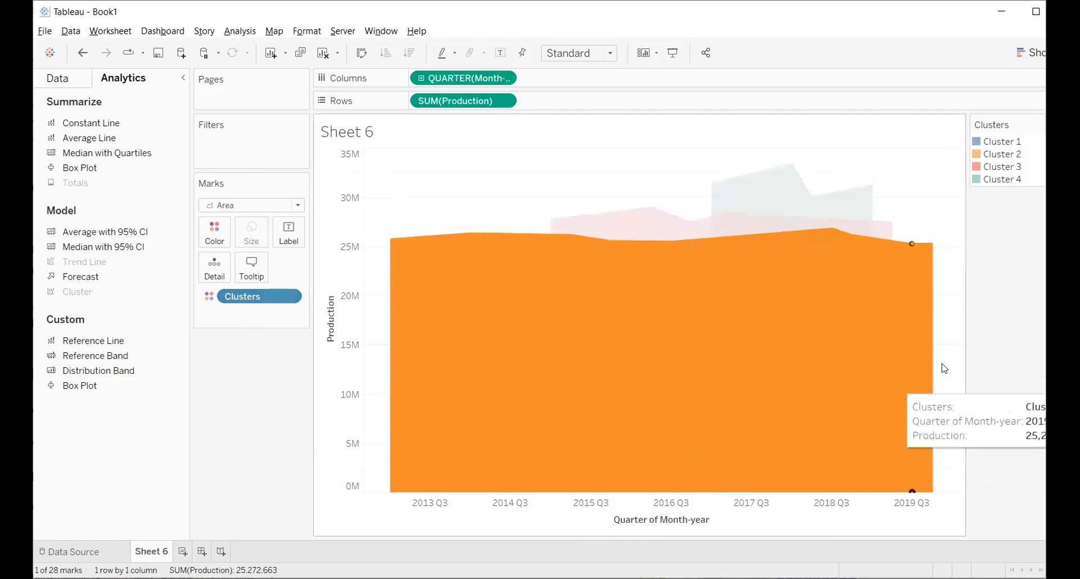
{"action": "left_click", "coordinate": [961, 345]}
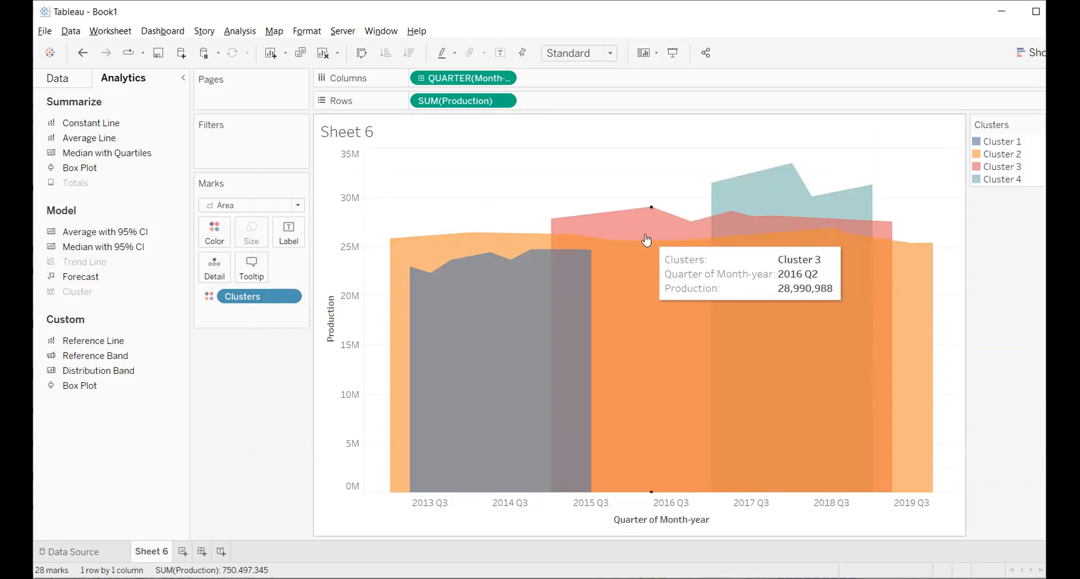
Step: Edit the clusters on the area chart to set the number of clusters to 3
{"action": "left_click", "coordinate": [292, 296]}
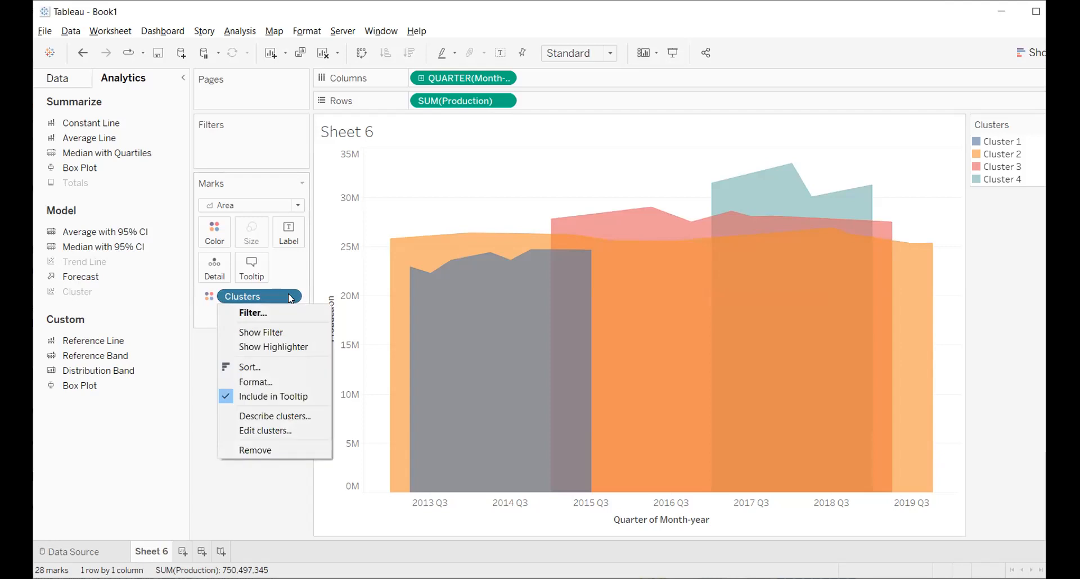
{"action": "left_click", "coordinate": [272, 431]}
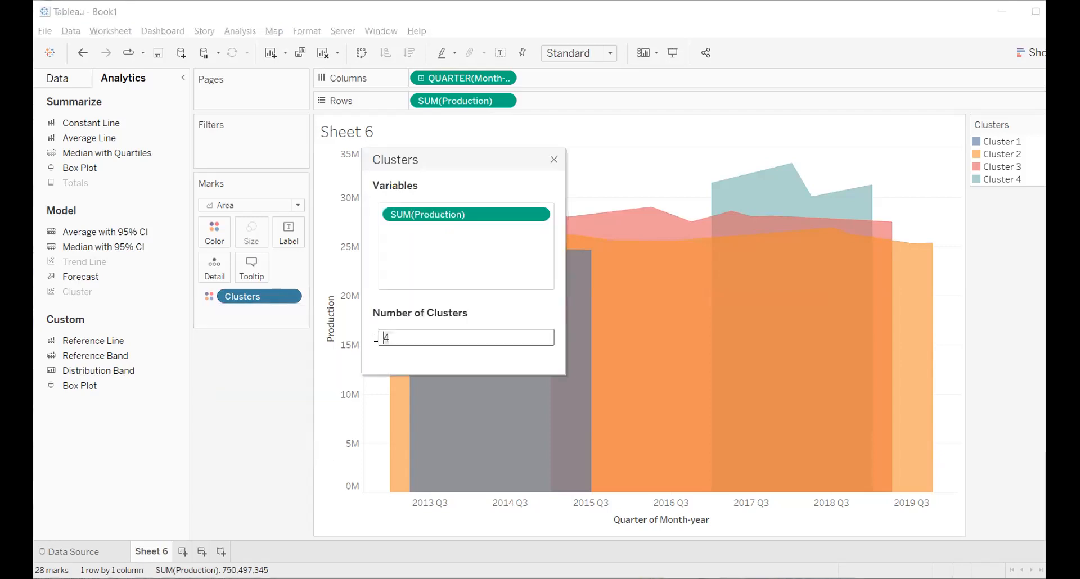
{"action": "key", "text": "Delete"}
{"action": "type", "text": "3"}
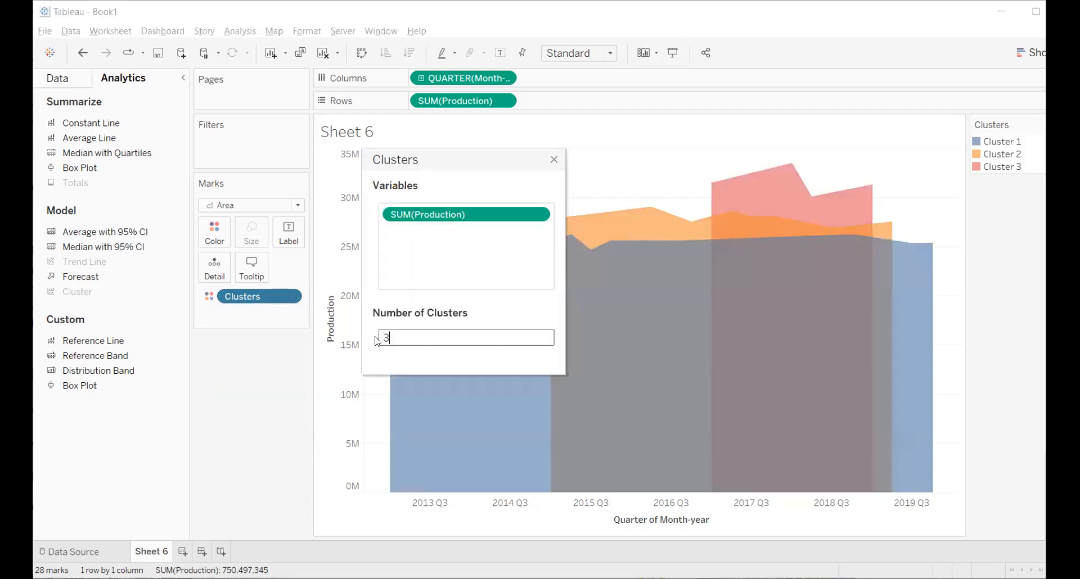
{"action": "left_click", "coordinate": [554, 161]}
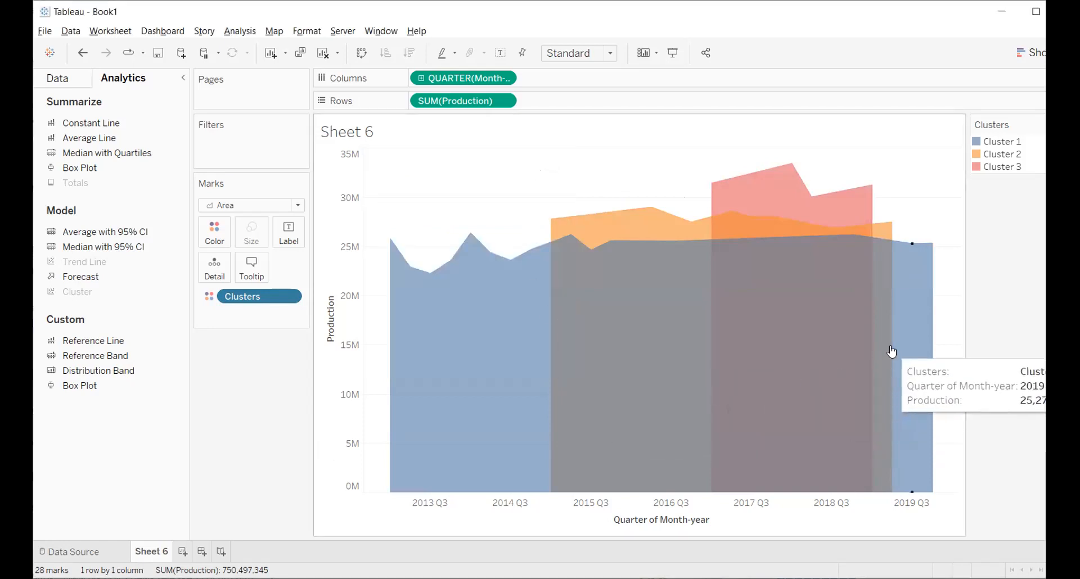
Step: Exclude the 2014 Q2 mark of Cluster 1 from the chart and highlight the Cluster 2 area at 2016 Q1
{"action": "left_click", "coordinate": [487, 328]}
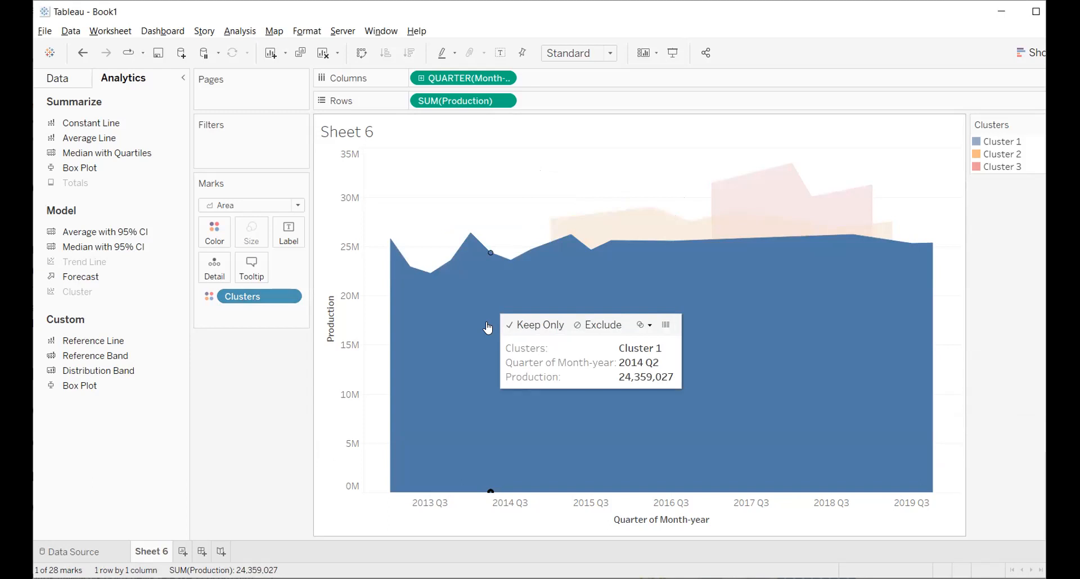
{"action": "right_click", "coordinate": [531, 319]}
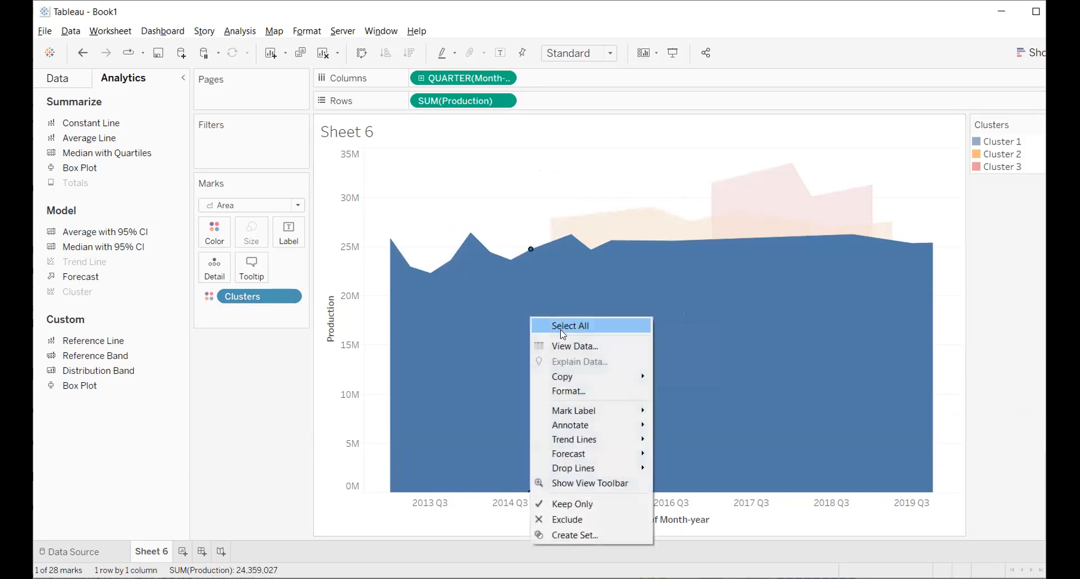
{"action": "left_click", "coordinate": [487, 329]}
{"action": "left_click", "coordinate": [599, 332]}
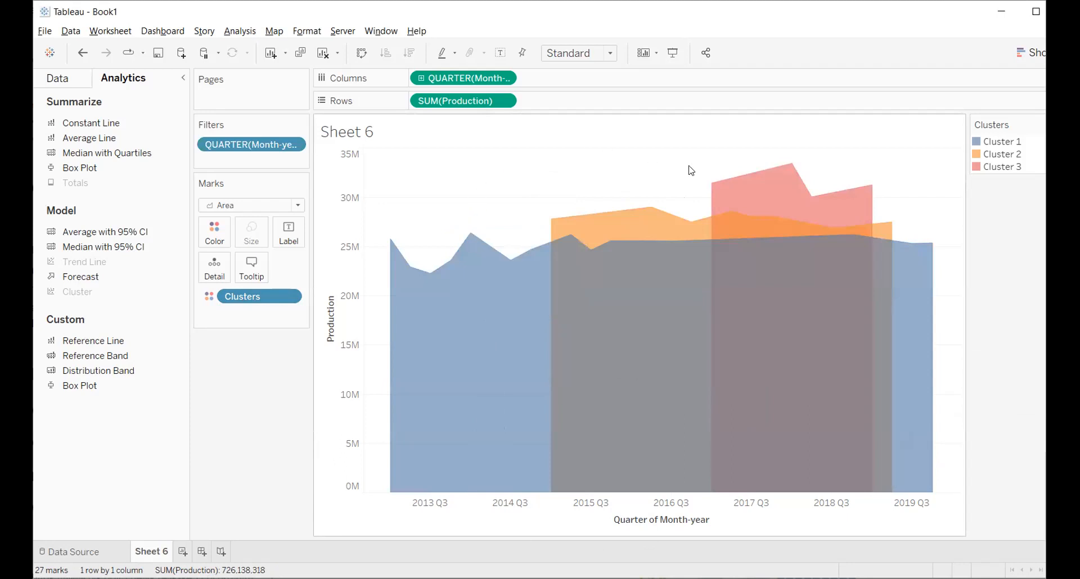
{"action": "left_click", "coordinate": [620, 219]}
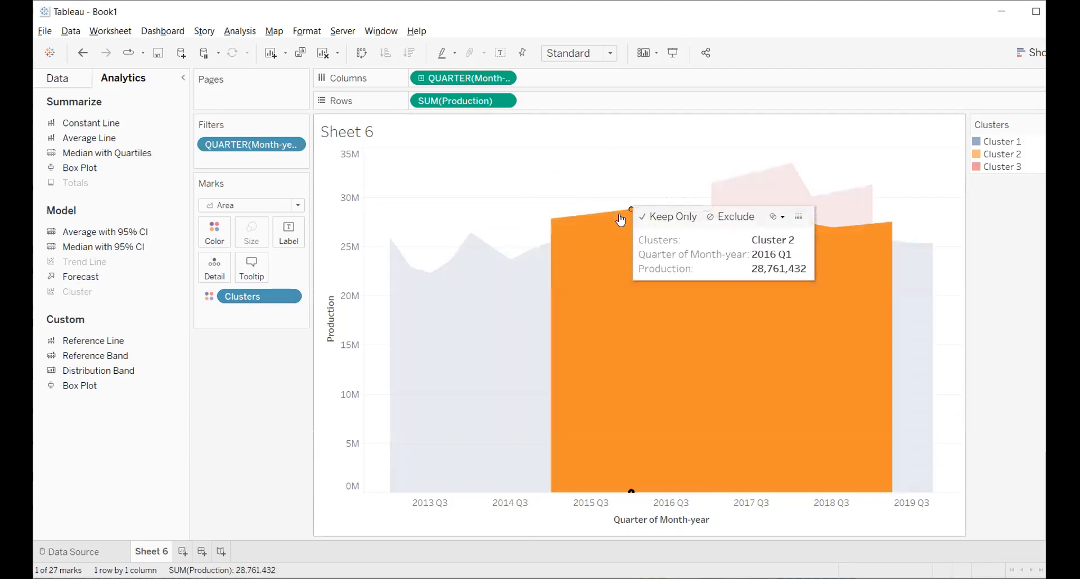
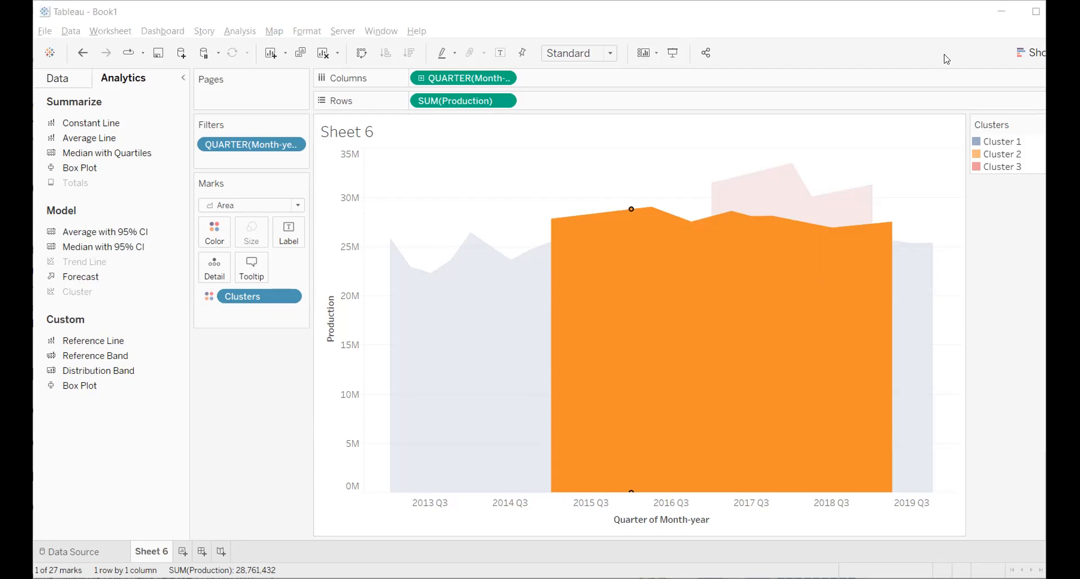
Step: Try the average aggregation for Production in the rows, and return the measure to sum
{"action": "left_click", "coordinate": [504, 100]}
{"action": "mouse_move", "coordinate": [497, 231]}
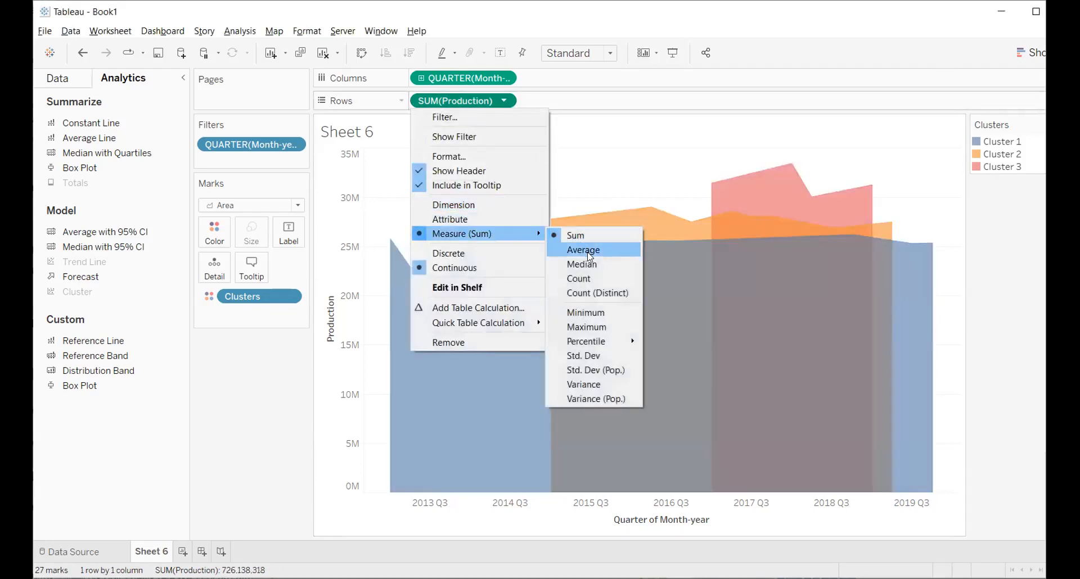
{"action": "left_click", "coordinate": [579, 246]}
{"action": "left_click", "coordinate": [504, 100]}
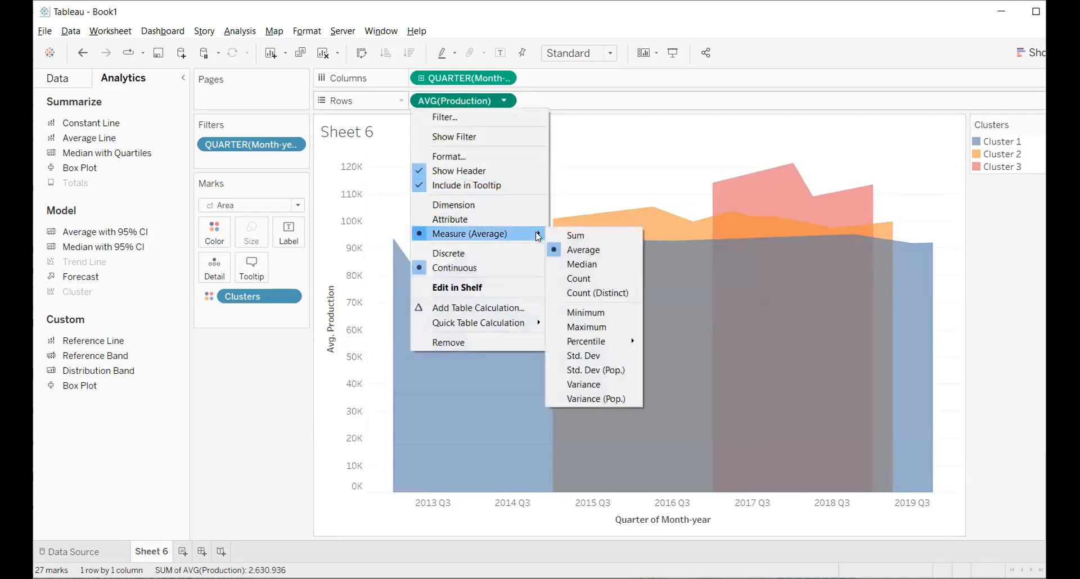
{"action": "left_click", "coordinate": [568, 232]}
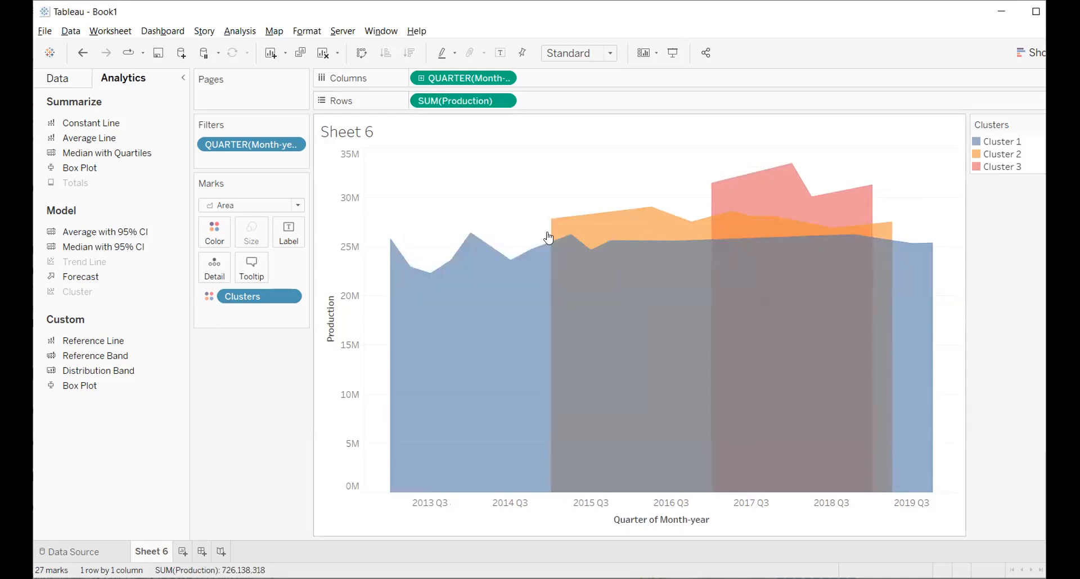
Step: Review the analysis of variance in the description of the three-cluster model
{"action": "left_click", "coordinate": [294, 296]}
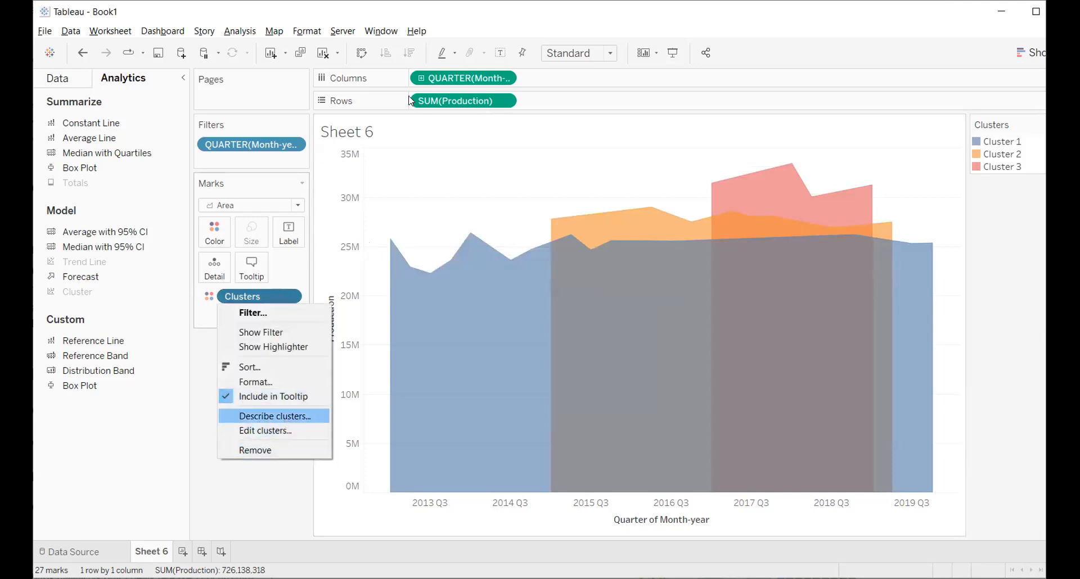
{"action": "left_click", "coordinate": [288, 421]}
{"action": "left_click", "coordinate": [337, 156]}
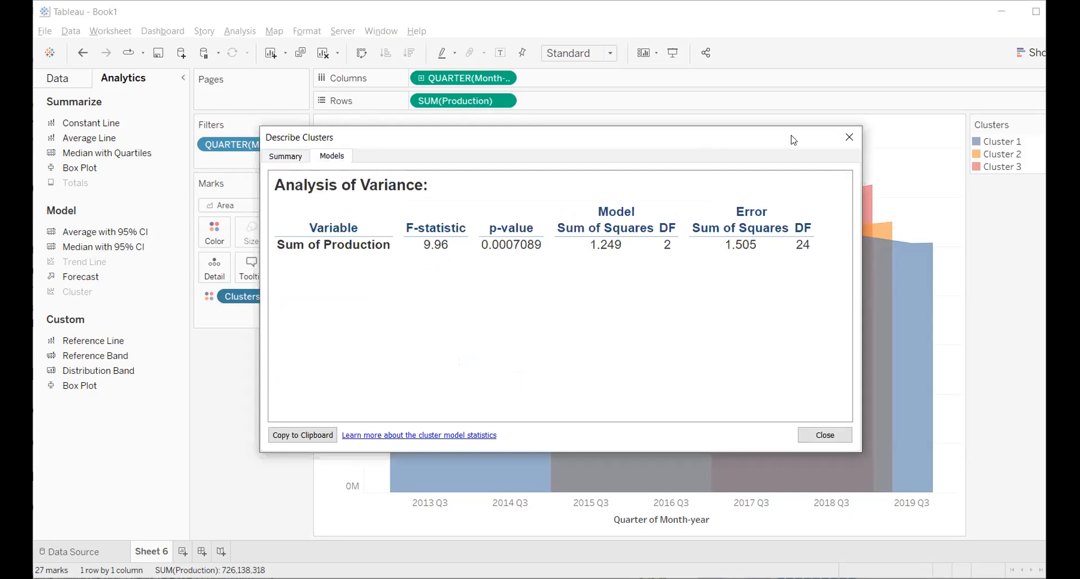
{"action": "left_click", "coordinate": [840, 144]}
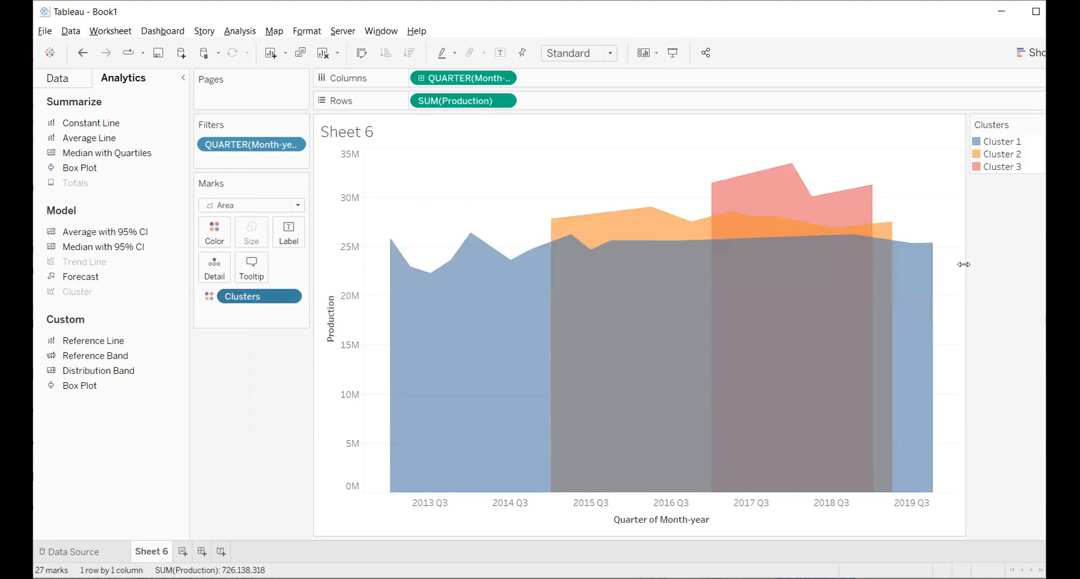
Step: Highlight the Cluster 3 area at 2018 Q2 to inspect its quarter and production details
{"action": "left_click", "coordinate": [842, 213]}
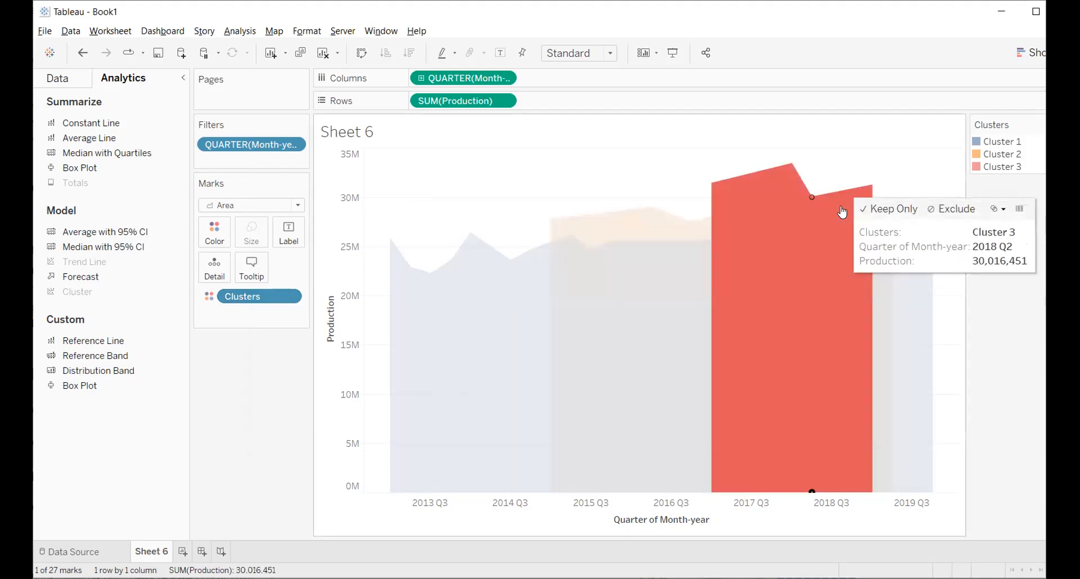
{"action": "left_click", "coordinate": [842, 212]}
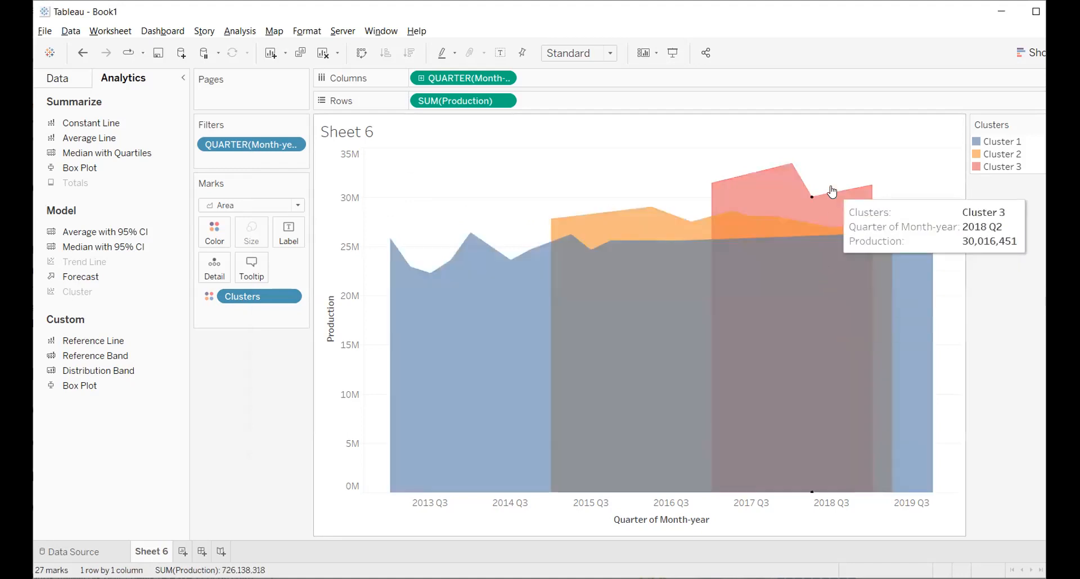
{"action": "left_click", "coordinate": [821, 212]}
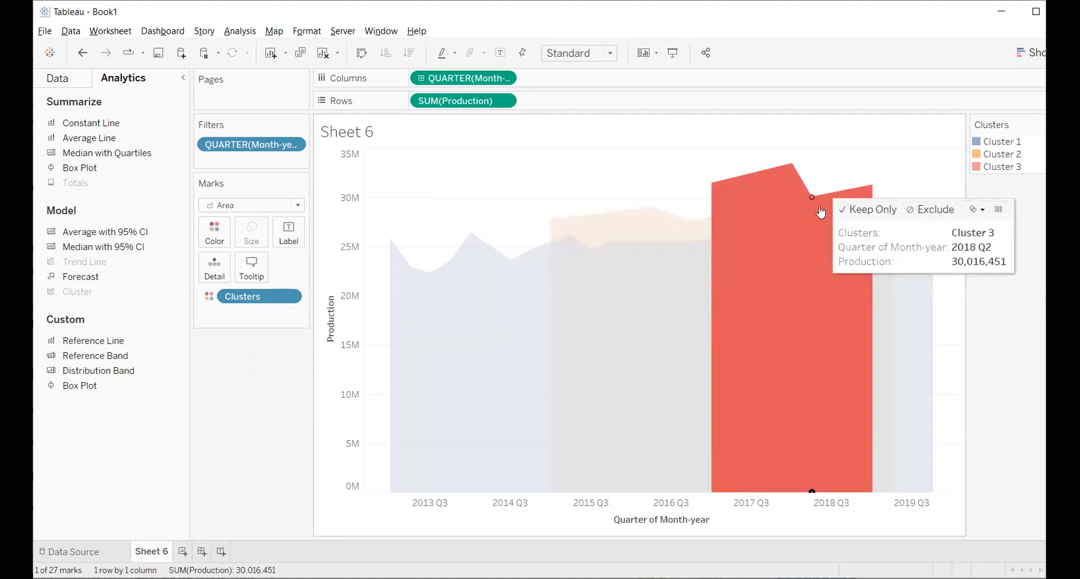
Step: Highlight the Cluster 3 area and the Cluster 2 area at 2016 Q2 to inspect their production details, and clear the highlight
{"action": "left_click", "coordinate": [644, 170]}
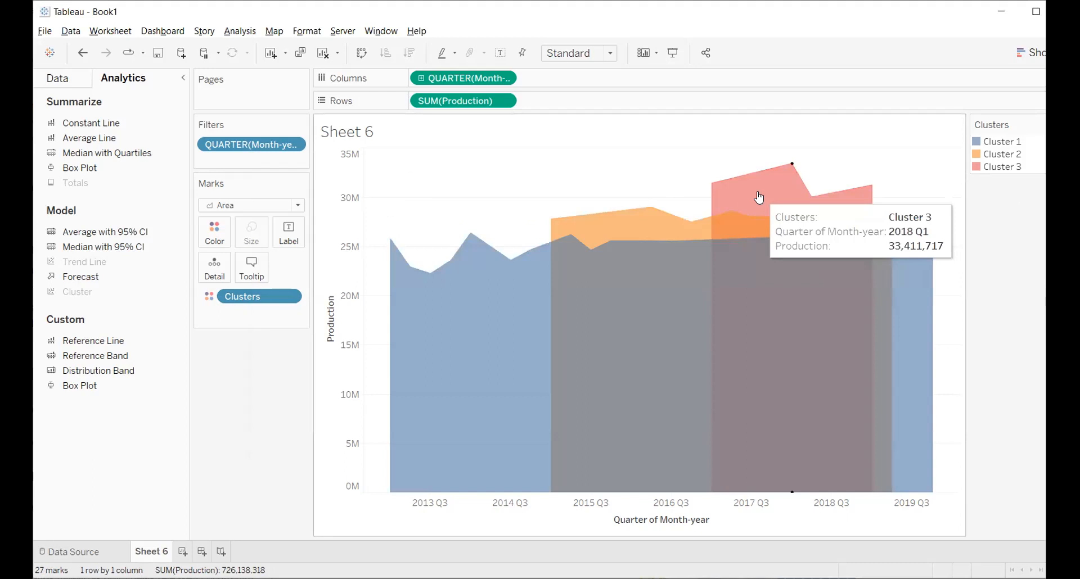
{"action": "left_click", "coordinate": [790, 170]}
{"action": "left_click", "coordinate": [669, 228]}
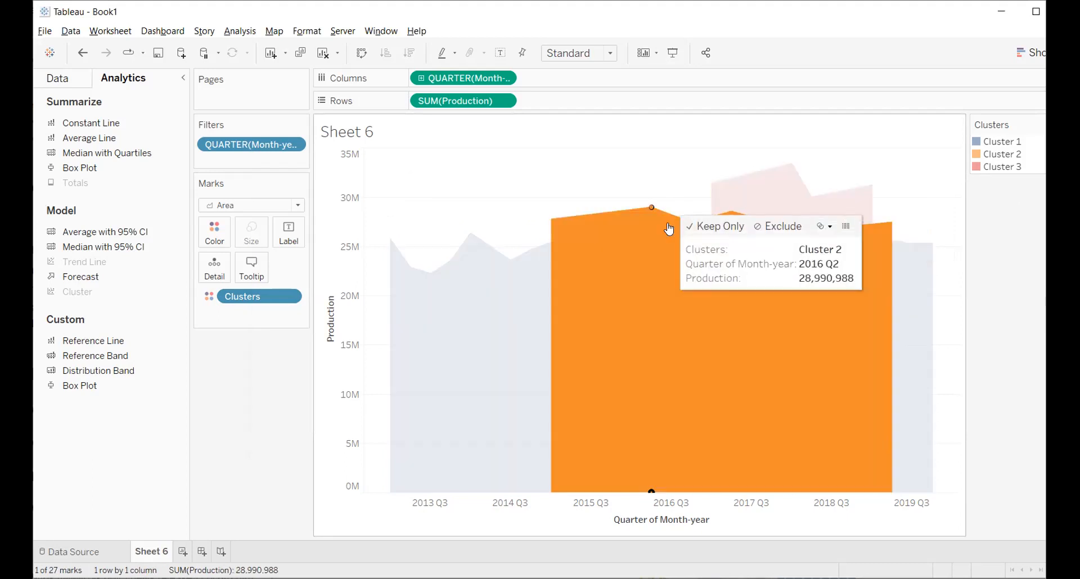
{"action": "left_click", "coordinate": [498, 284]}
{"action": "left_click", "coordinate": [537, 170]}
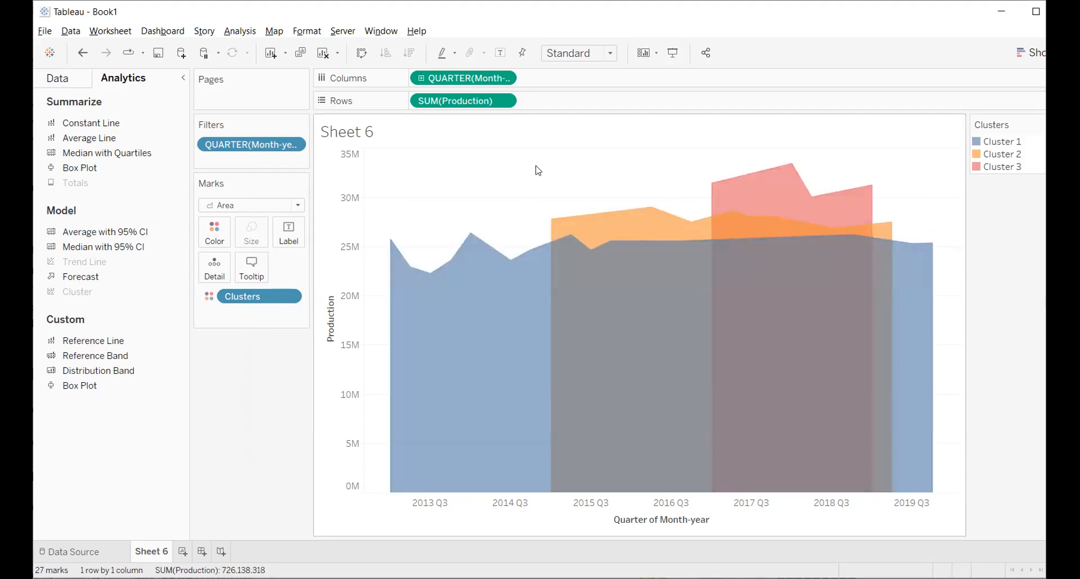
Step: Review the summary diagnostics of the three-cluster model, comparing the Sum of Production centers of Clusters 3, 2 and 1
{"action": "left_click", "coordinate": [287, 294]}
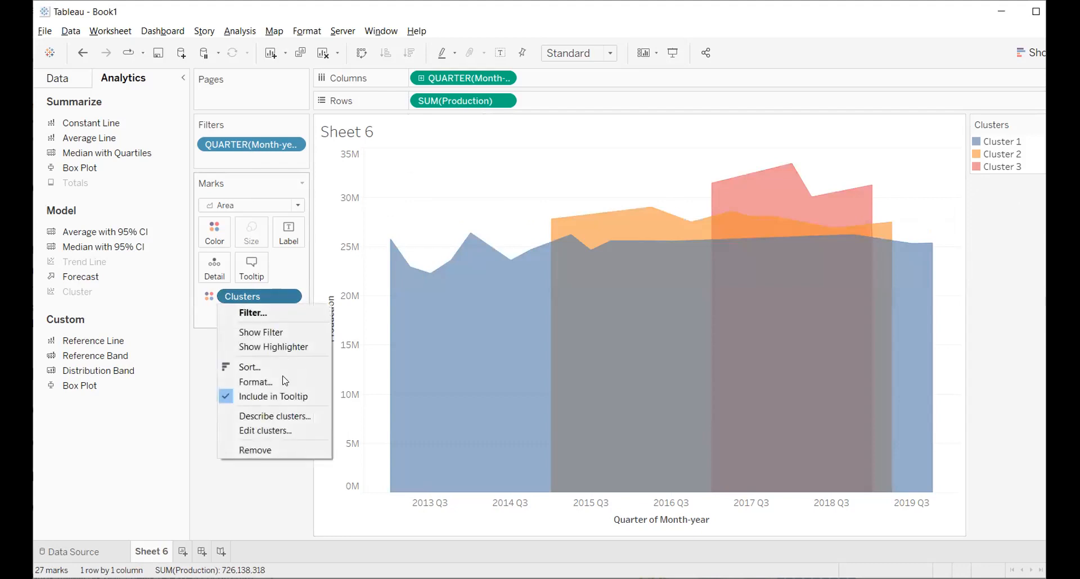
{"action": "left_click", "coordinate": [294, 416]}
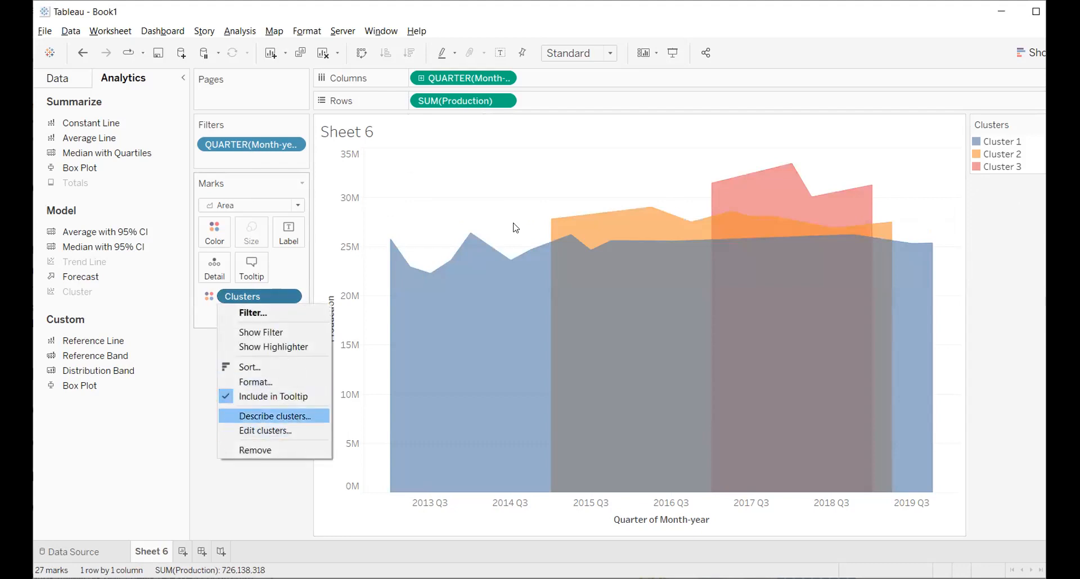
{"action": "left_click_drag", "start_coordinate": [572, 138], "coordinate": [688, 67]}
{"action": "scroll", "coordinate": [519, 315], "scroll_direction": "down", "scroll_amount": 3}
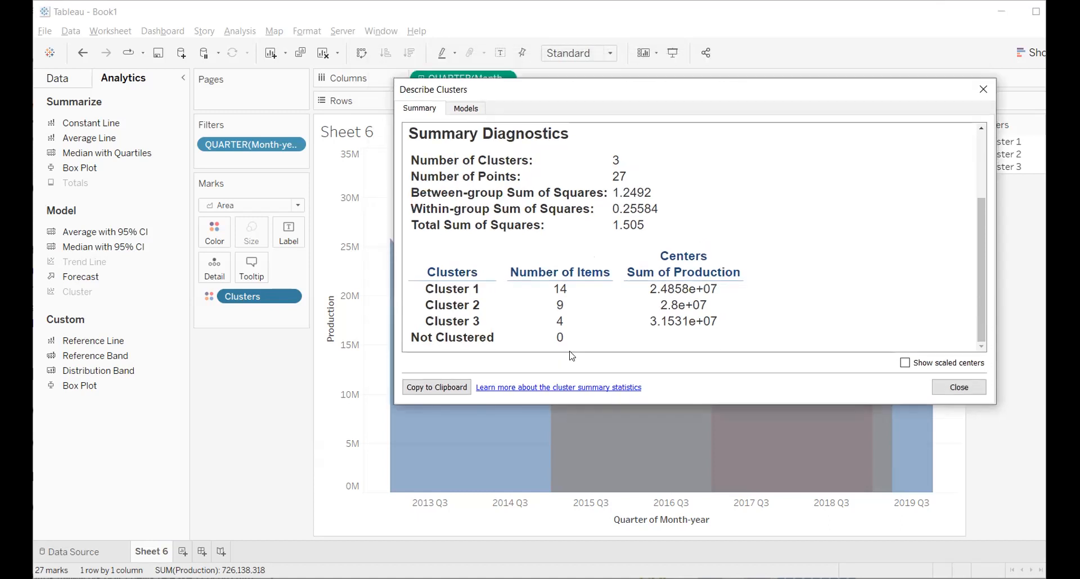
{"action": "left_click_drag", "start_coordinate": [650, 316], "coordinate": [723, 321]}
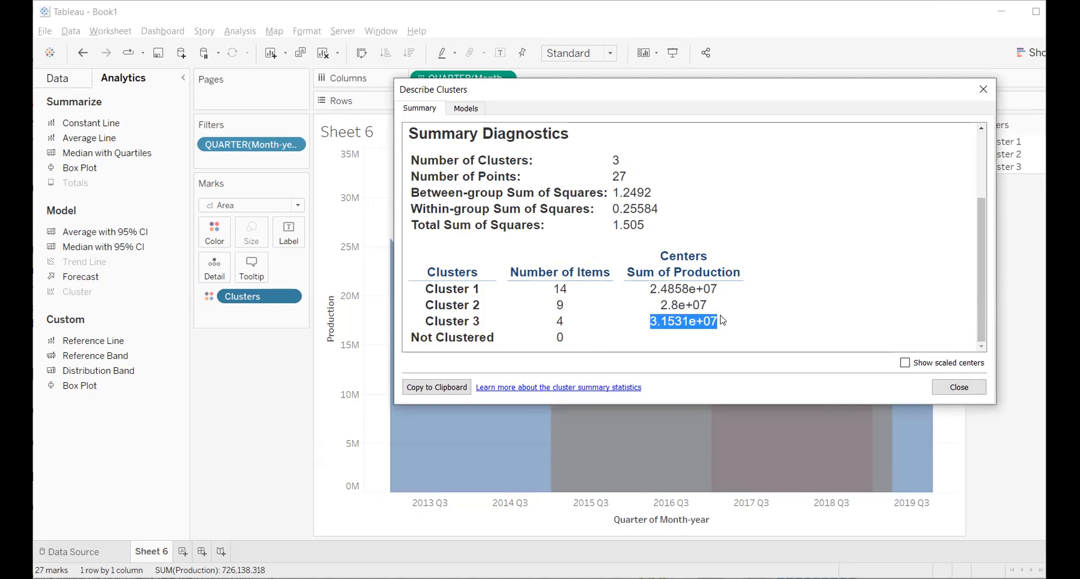
{"action": "left_click", "coordinate": [723, 321]}
{"action": "left_click_drag", "start_coordinate": [666, 305], "coordinate": [715, 306]}
{"action": "left_click", "coordinate": [726, 305]}
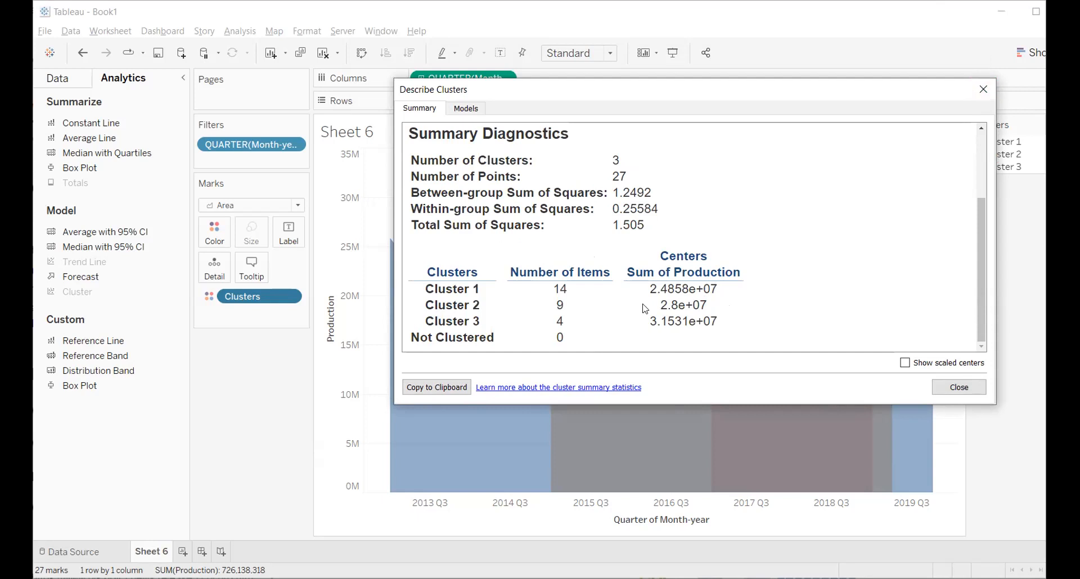
{"action": "left_click_drag", "start_coordinate": [647, 288], "coordinate": [722, 292]}
{"action": "left_click", "coordinate": [721, 292]}
{"action": "left_click", "coordinate": [983, 91]}
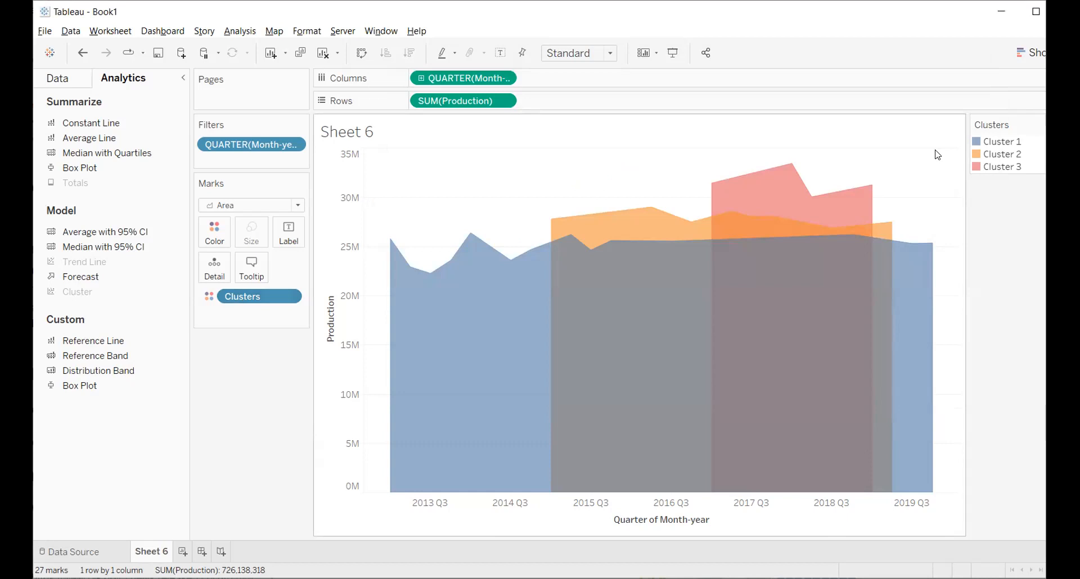
Step: Try the week, day, year and month levels for Month-year in the columns
{"action": "left_click", "coordinate": [420, 73]}
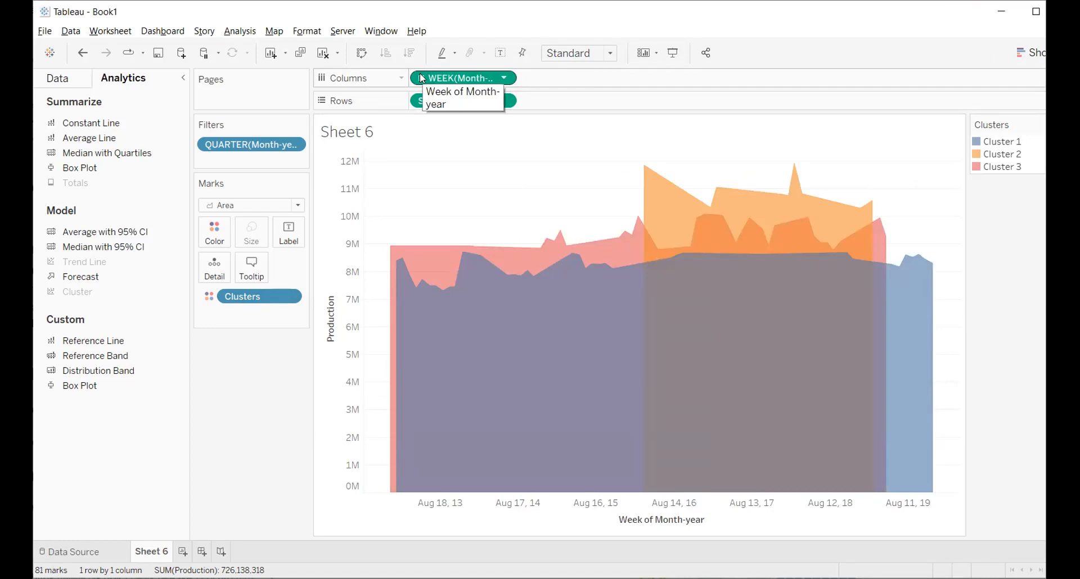
{"action": "left_click", "coordinate": [423, 78]}
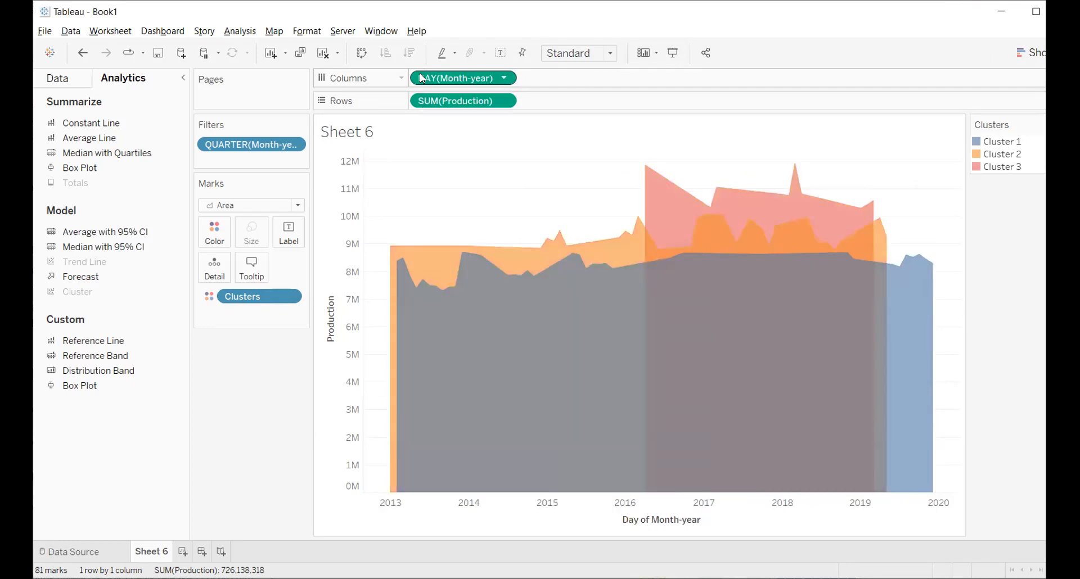
{"action": "left_click", "coordinate": [504, 79]}
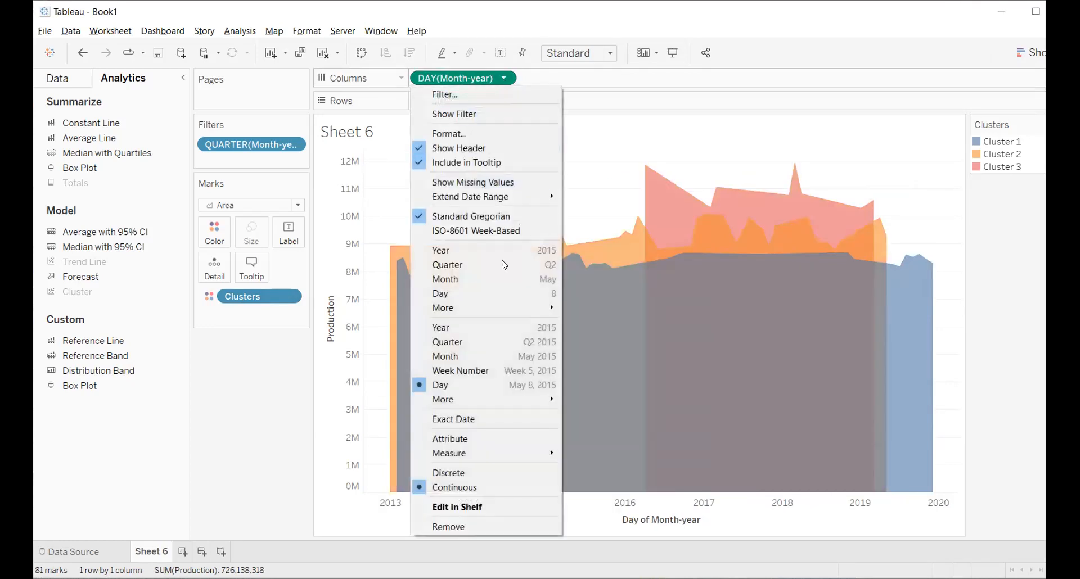
{"action": "left_click", "coordinate": [495, 328]}
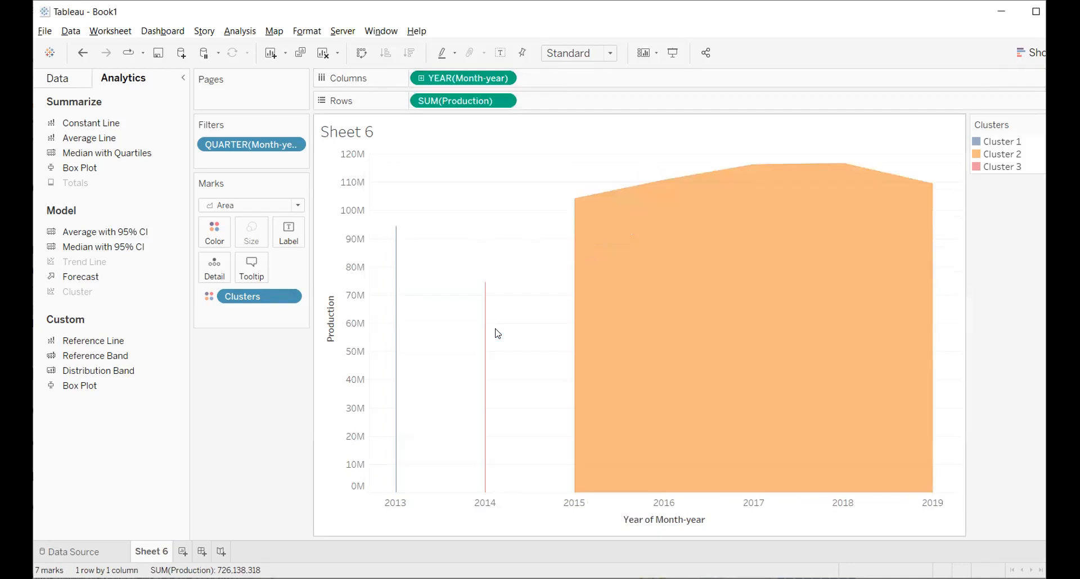
{"action": "left_click", "coordinate": [421, 75]}
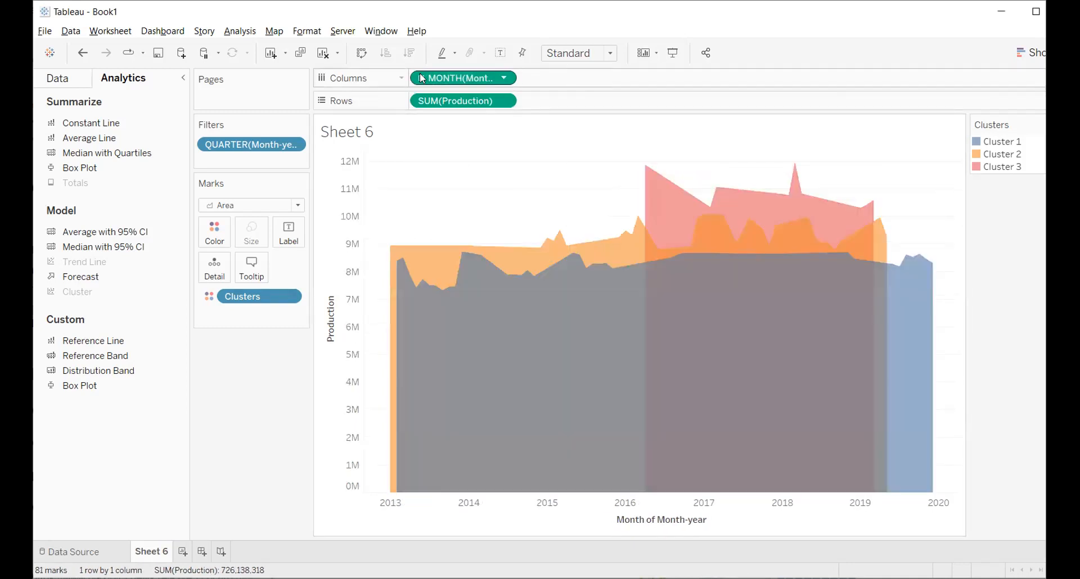
{"action": "mouse_move", "coordinate": [498, 295]}
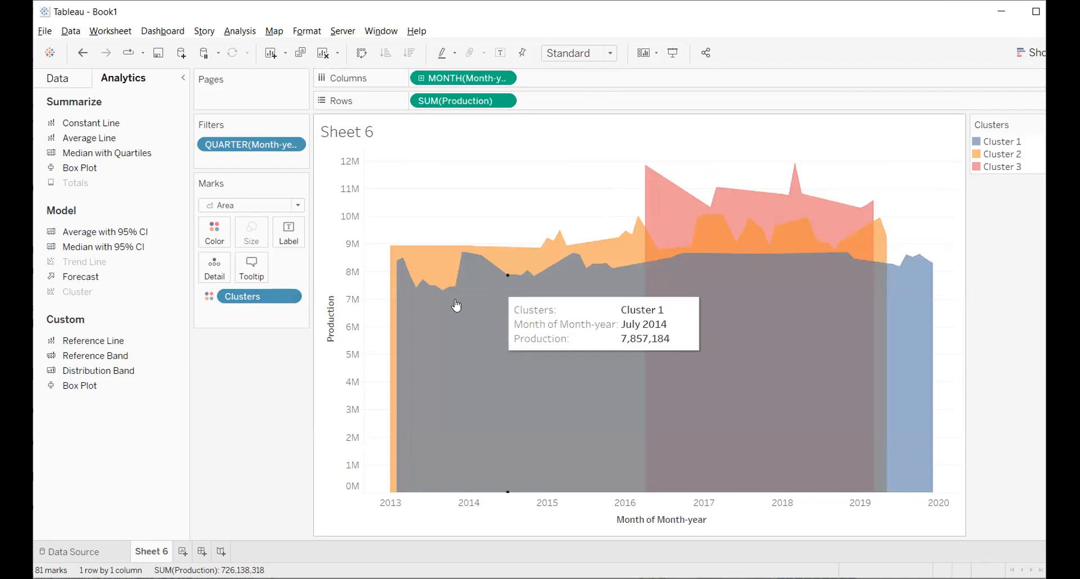
Step: Filter Cluster 1 out of the monthly chart and undo the filter
{"action": "double_click", "coordinate": [287, 291]}
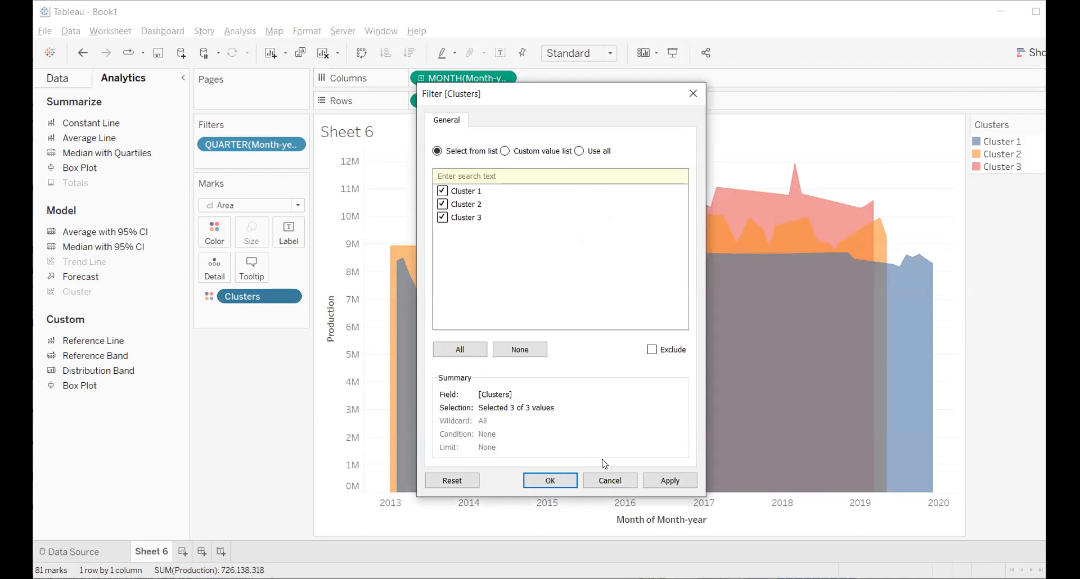
{"action": "left_click", "coordinate": [442, 192]}
{"action": "left_click", "coordinate": [669, 480]}
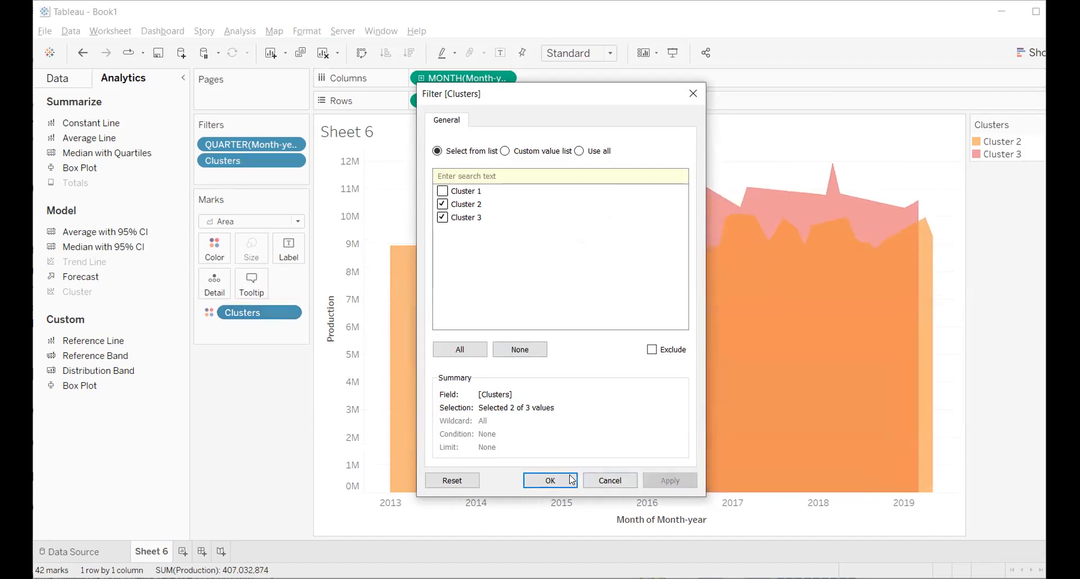
{"action": "left_click", "coordinate": [551, 480]}
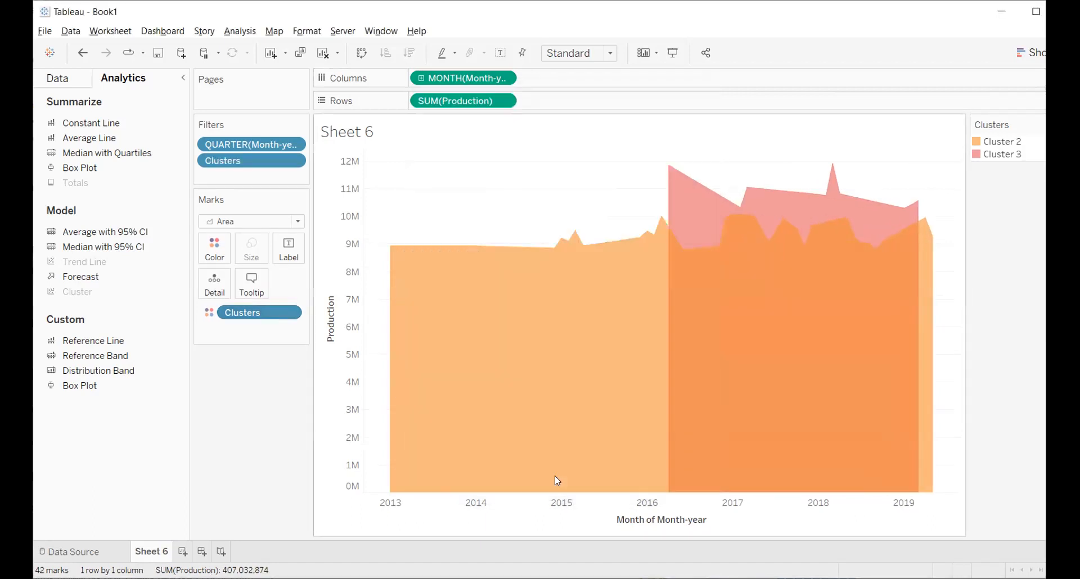
{"action": "key", "text": "ctrl+z"}
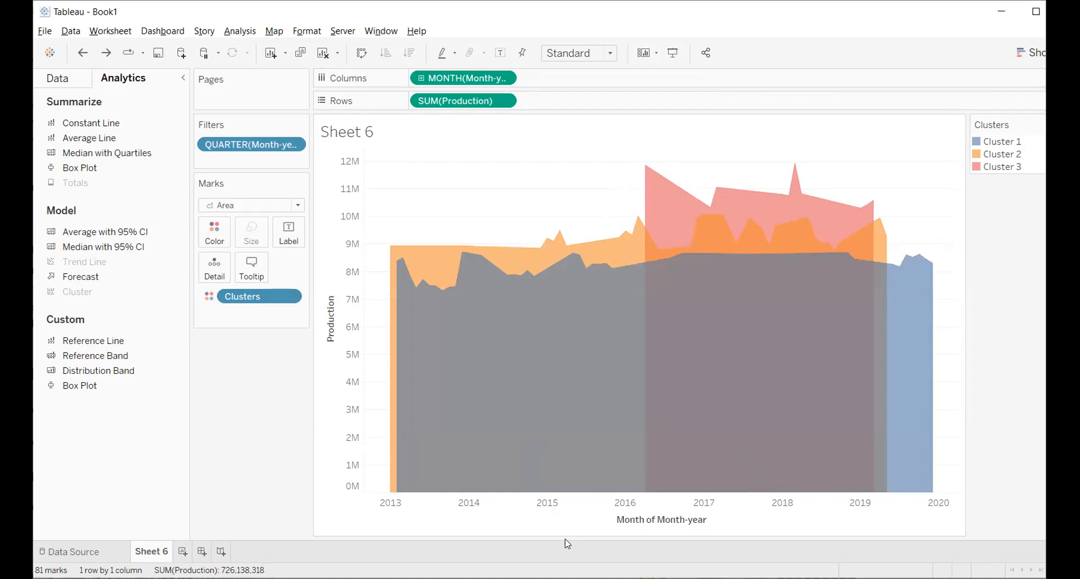
Step: Briefly highlight the Cluster 1 area, and set Month-year in the columns to the continuous quarter level
{"action": "left_click", "coordinate": [482, 439]}
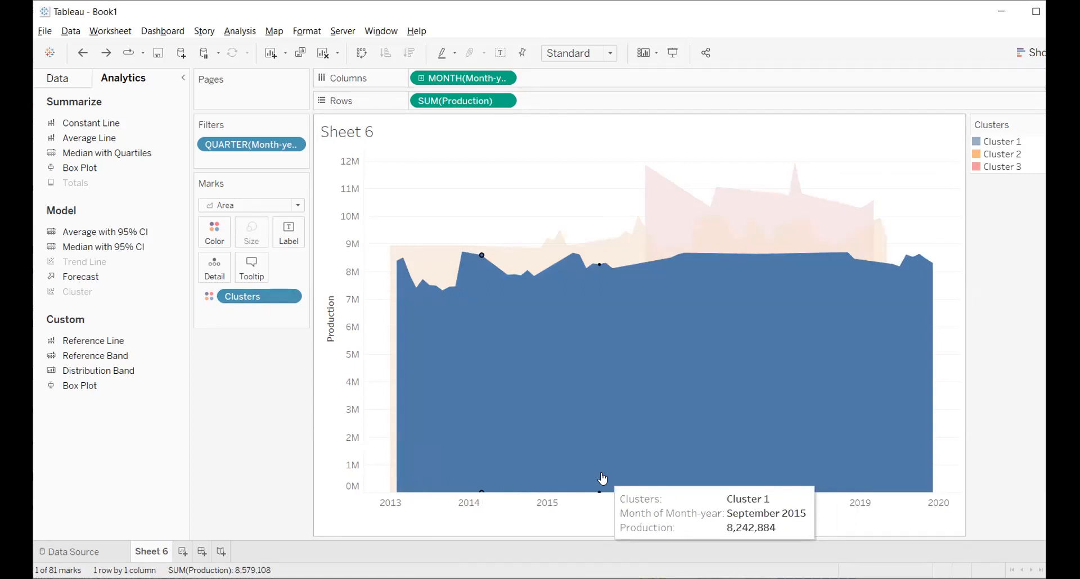
{"action": "left_click", "coordinate": [899, 153]}
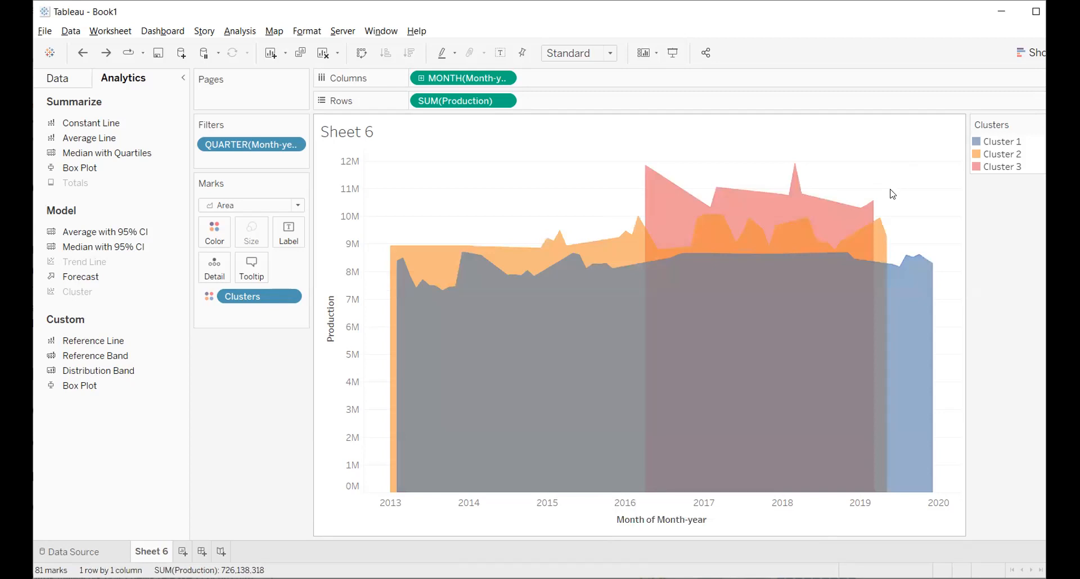
{"action": "left_click", "coordinate": [502, 78]}
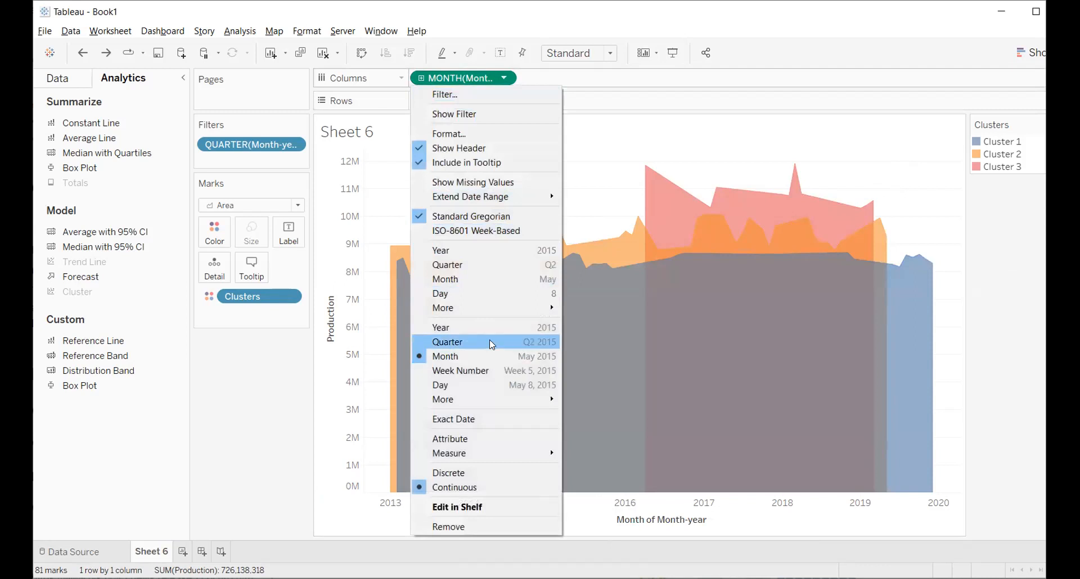
{"action": "left_click", "coordinate": [492, 342]}
{"action": "mouse_move", "coordinate": [570, 337]}
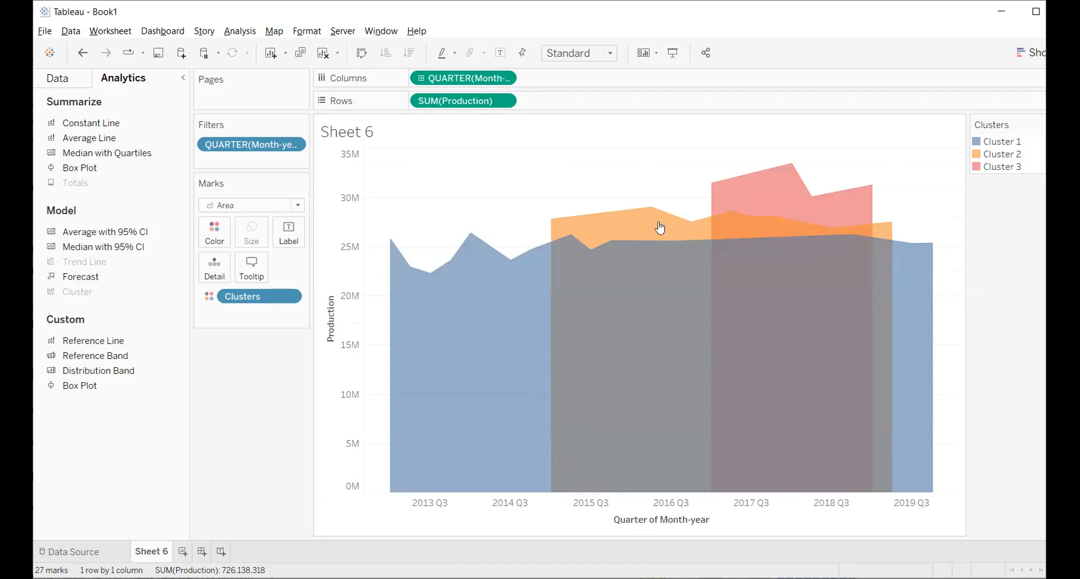
{"action": "mouse_move", "coordinate": [659, 228]}
Step: Edit the clusters on the Production chart, setting the number of clusters to 2
{"action": "left_click", "coordinate": [293, 296]}
{"action": "left_click", "coordinate": [271, 438]}
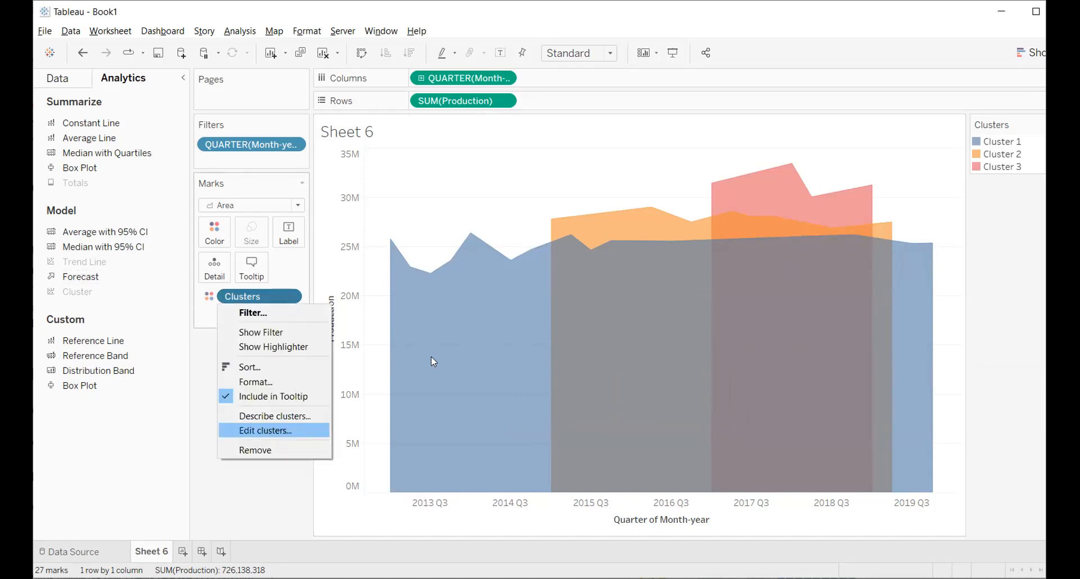
{"action": "left_click", "coordinate": [411, 340]}
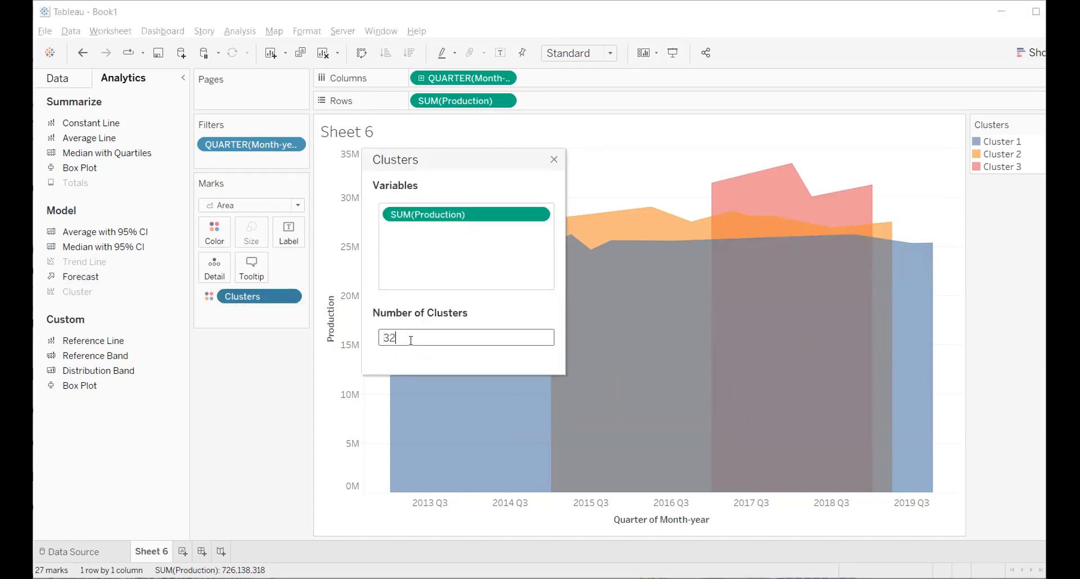
{"action": "key", "text": "BackSpace"}
{"action": "type", "text": "2"}
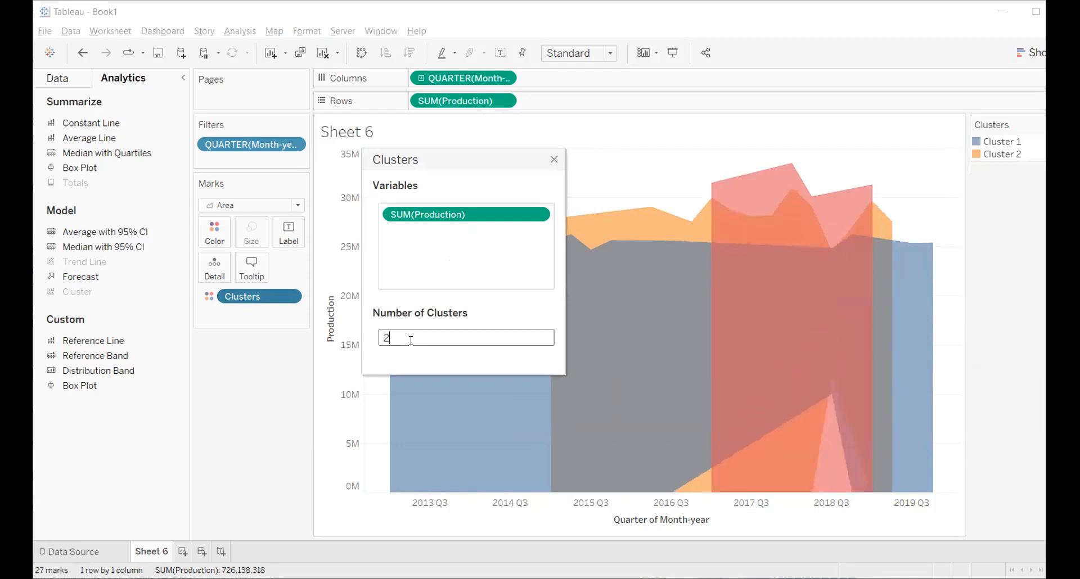
{"action": "left_click", "coordinate": [554, 161]}
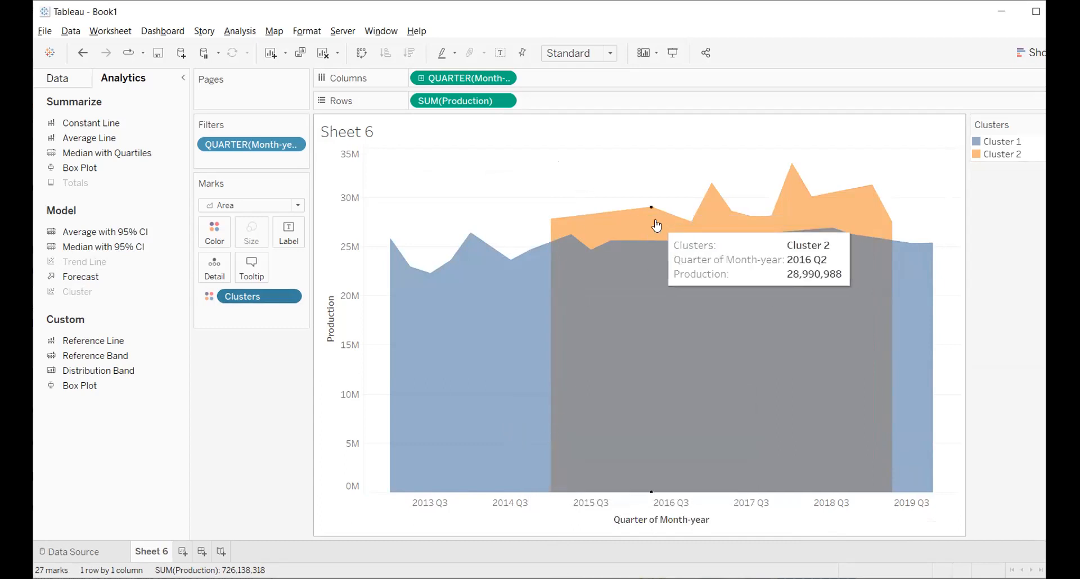
Step: Review the summary diagnostics of the two-cluster model, focusing on the Cluster 2 center for Sum of Production
{"action": "left_click", "coordinate": [289, 297]}
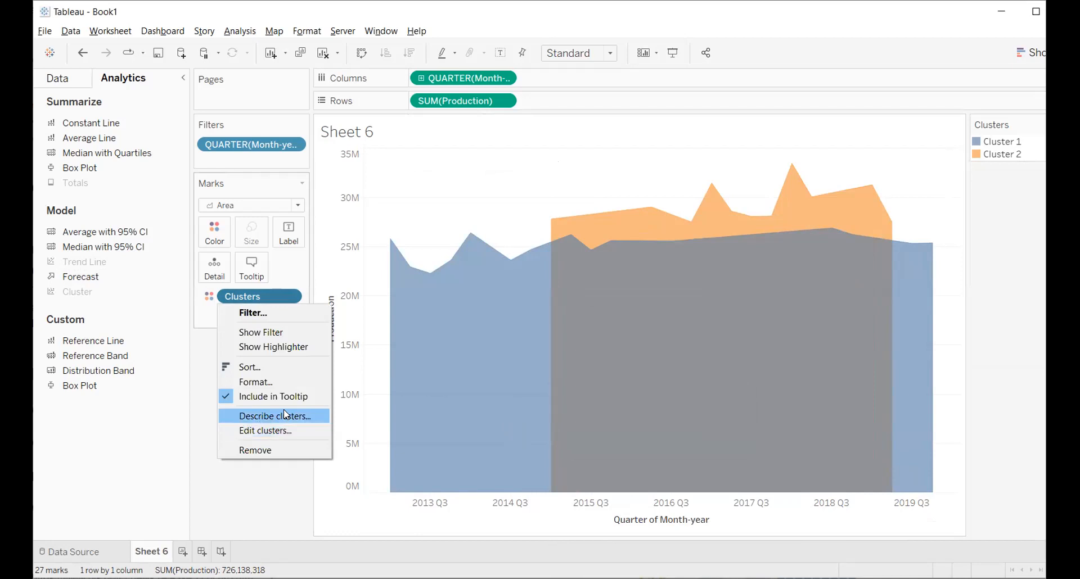
{"action": "left_click", "coordinate": [319, 415]}
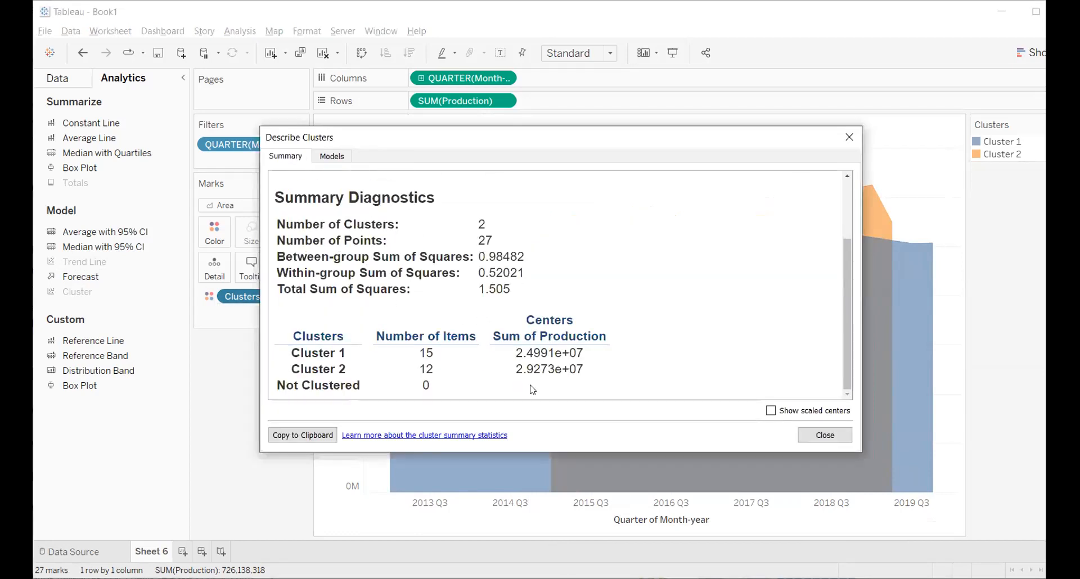
{"action": "left_click_drag", "start_coordinate": [513, 369], "coordinate": [596, 373]}
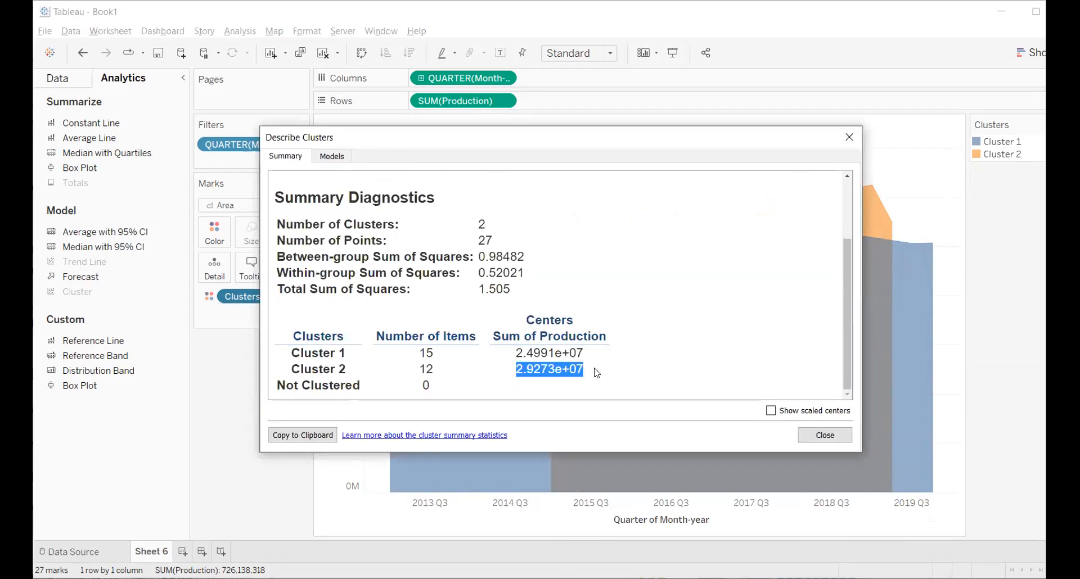
{"action": "left_click", "coordinate": [596, 374]}
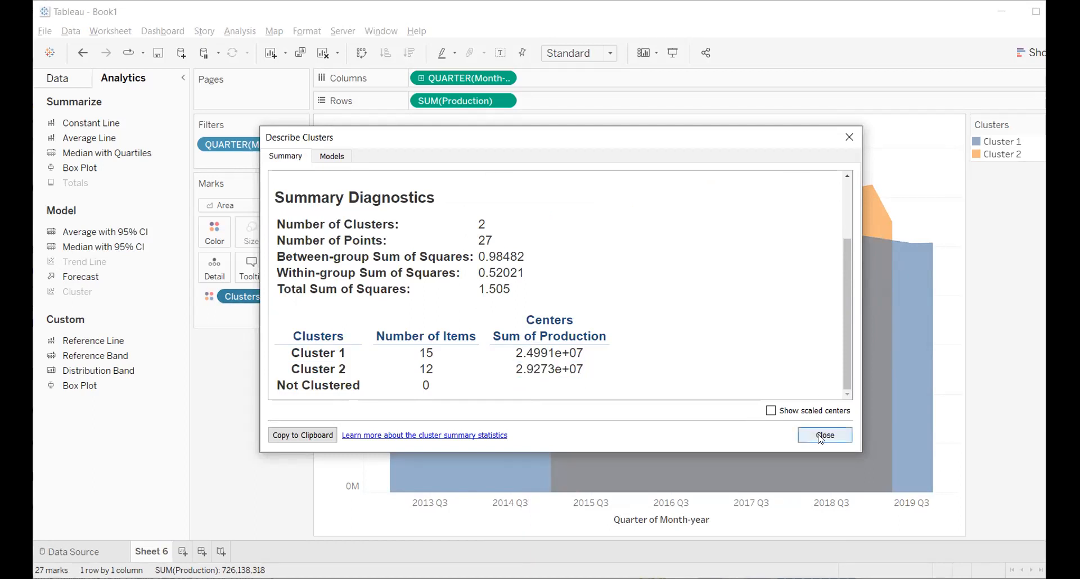
{"action": "mouse_move", "coordinate": [593, 371]}
{"action": "left_mouse_down"}
{"action": "mouse_move", "coordinate": [503, 369]}
{"action": "mouse_move", "coordinate": [606, 373]}
{"action": "left_mouse_up"}
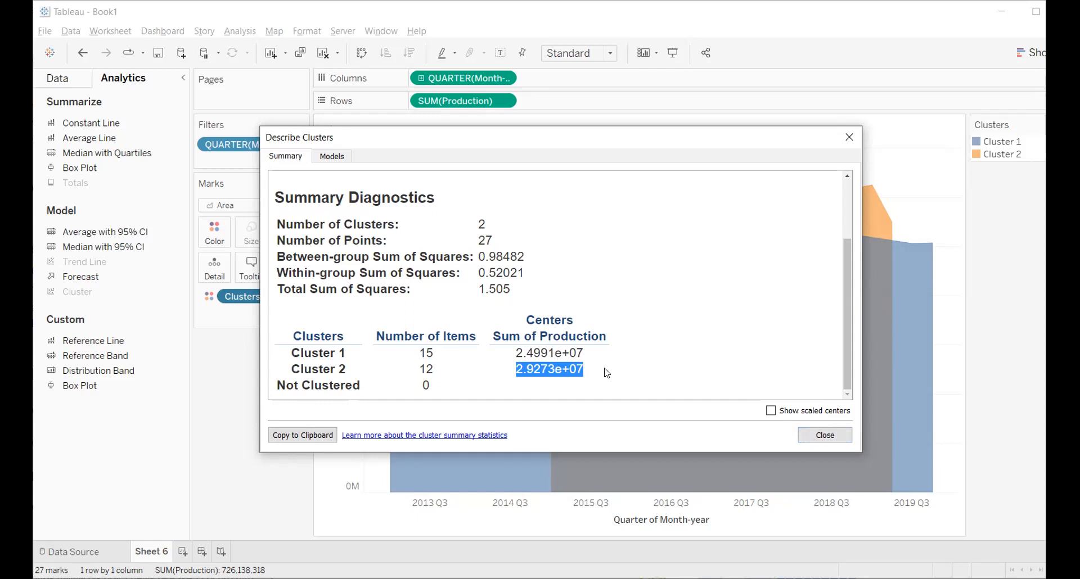
{"action": "left_click", "coordinate": [606, 373]}
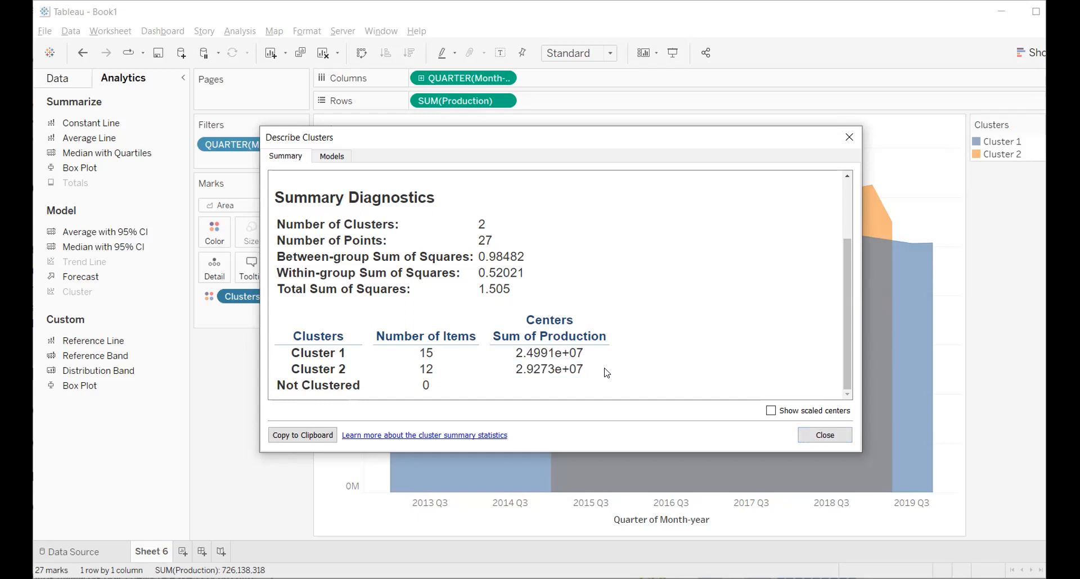
{"action": "left_click", "coordinate": [816, 433]}
Step: Try to add a forecast to the clustered quarterly Production chart
{"action": "mouse_move", "coordinate": [491, 263]}
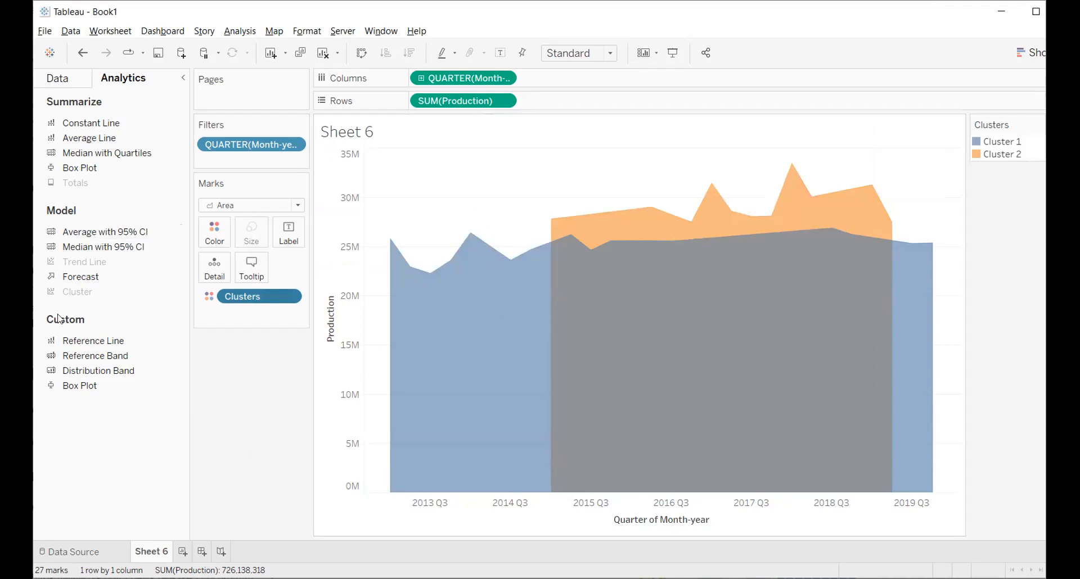
{"action": "double_click", "coordinate": [76, 271]}
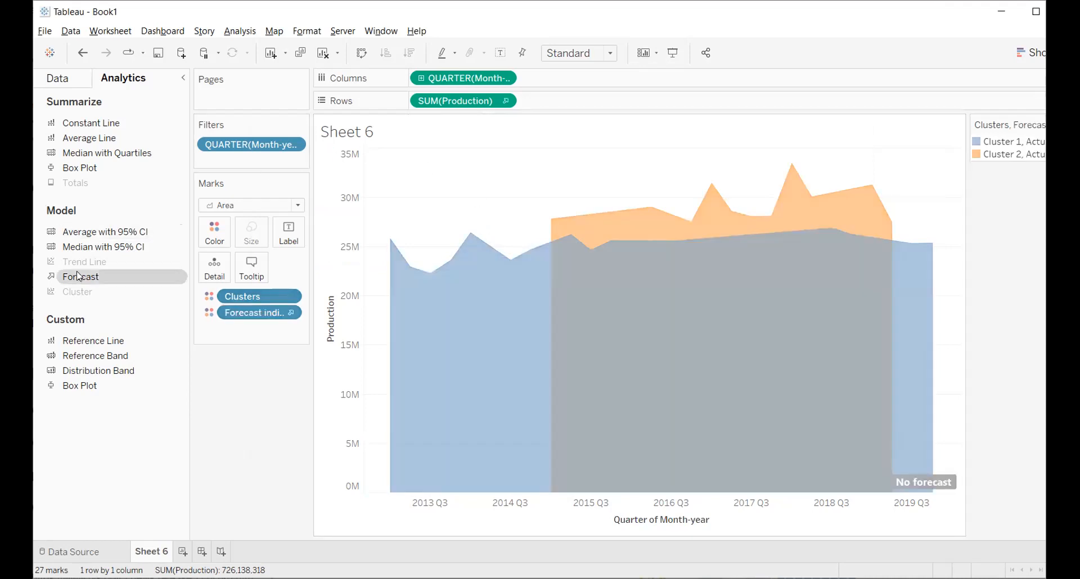
Step: Remove the Clusters field from the chart's marks, keeping the forecast indicator
{"action": "left_click", "coordinate": [289, 314]}
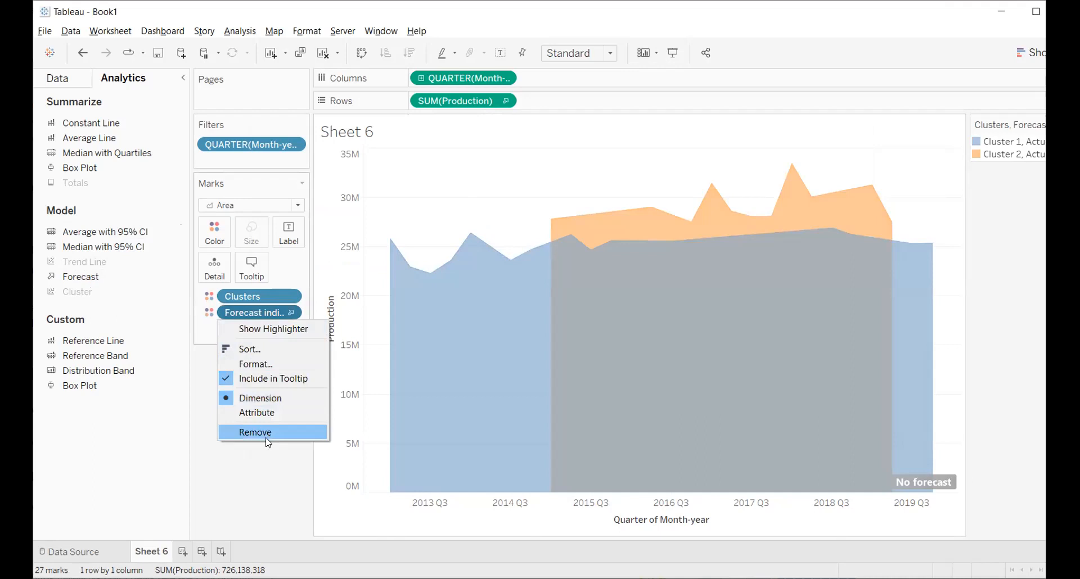
{"action": "left_click", "coordinate": [286, 295]}
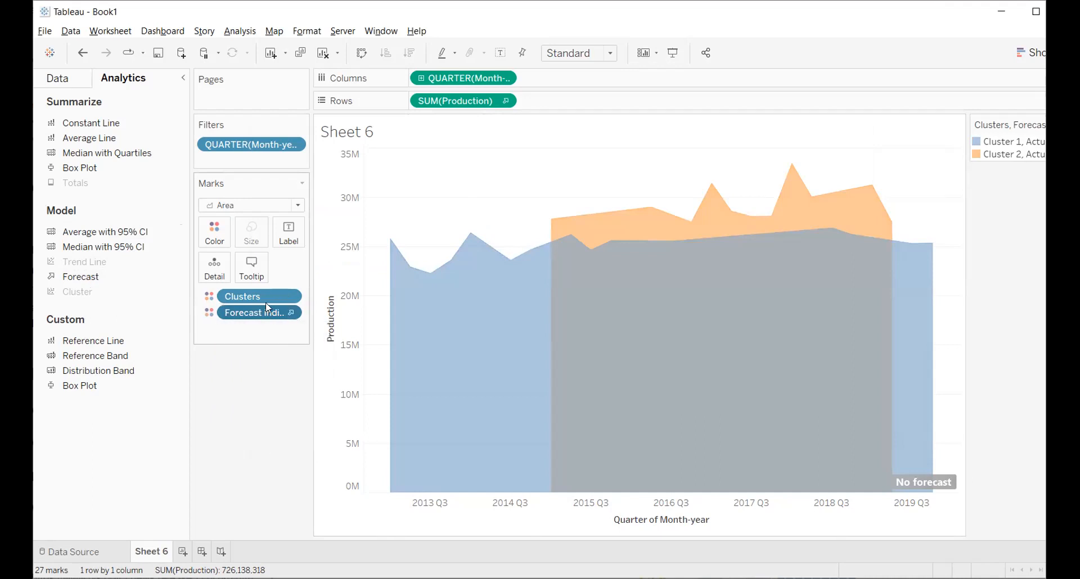
{"action": "left_click", "coordinate": [289, 297]}
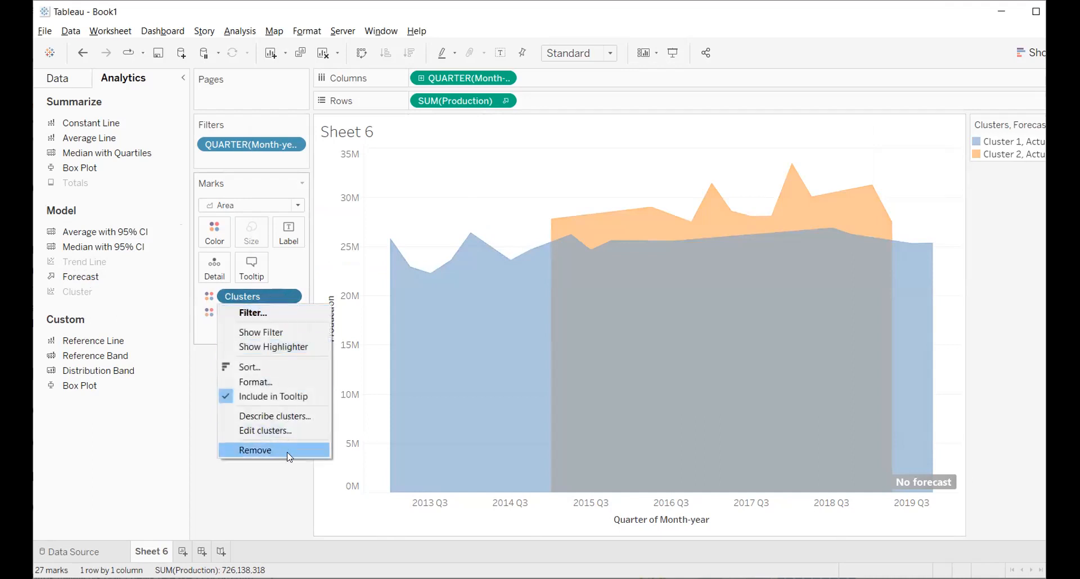
{"action": "left_click", "coordinate": [287, 451]}
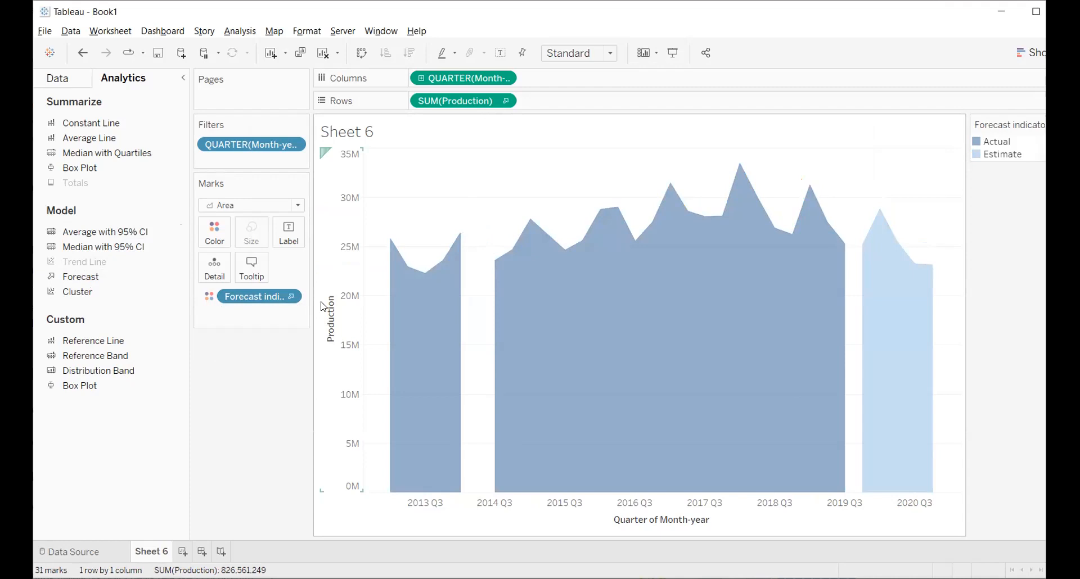
Step: Undo the removal of the clusters, the added forecast and the two-cluster edit
{"action": "key", "text": "ctrl+z"}
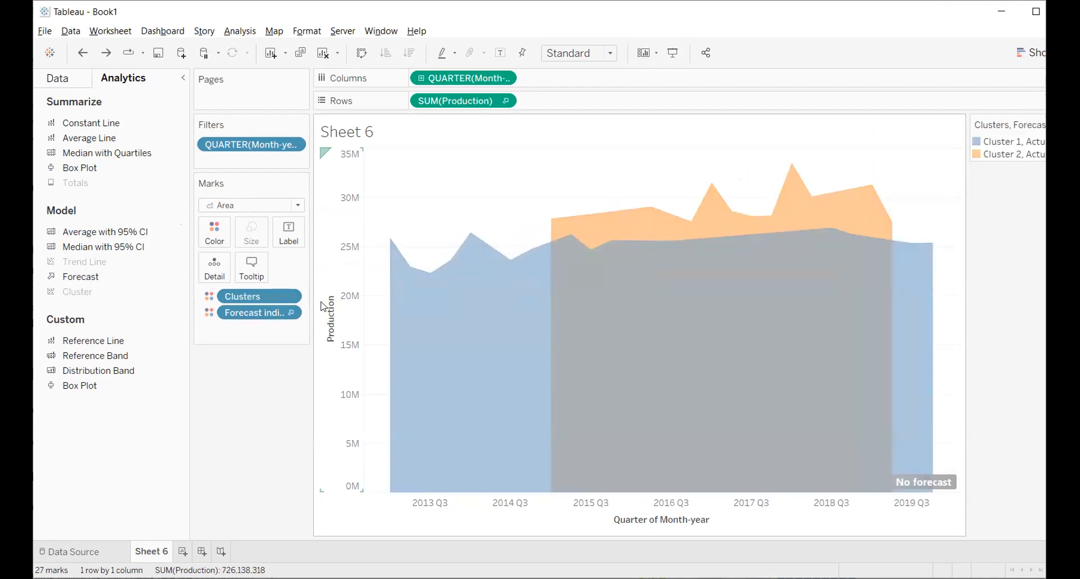
{"action": "key", "text": "ctrl+z"}
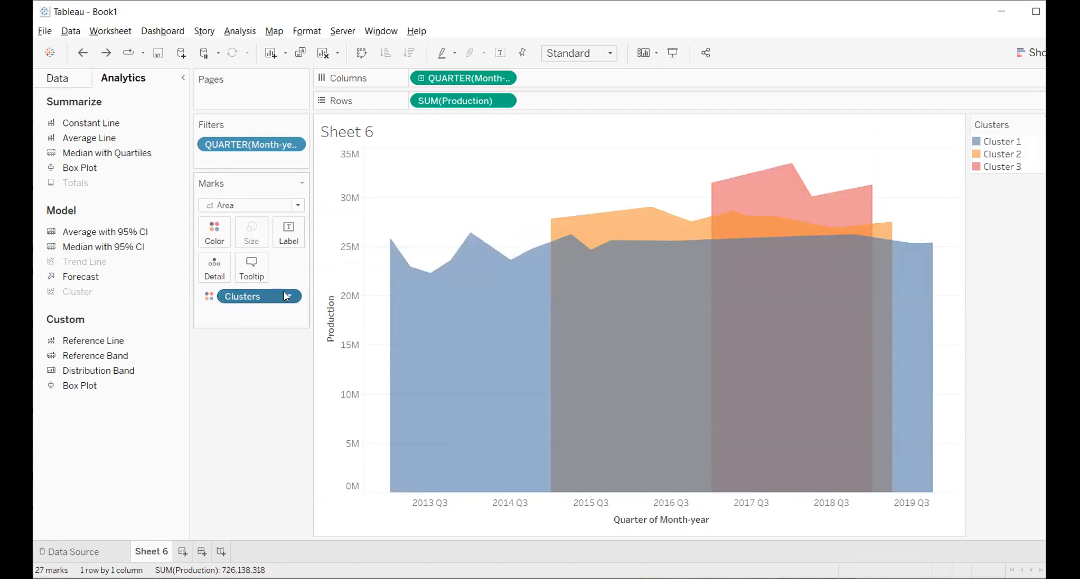
Step: Review the summary diagnostics of the three-cluster model, focusing on Cluster 1's number of items and Cluster 3's center
{"action": "left_click", "coordinate": [288, 297]}
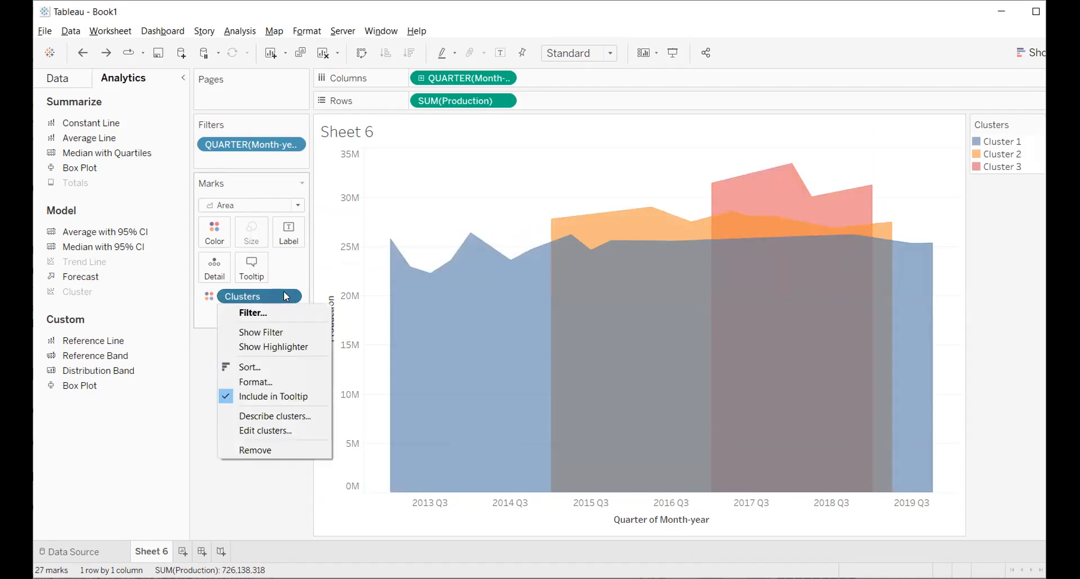
{"action": "left_click", "coordinate": [293, 423]}
{"action": "scroll", "coordinate": [530, 312], "scroll_direction": "down", "scroll_amount": 3}
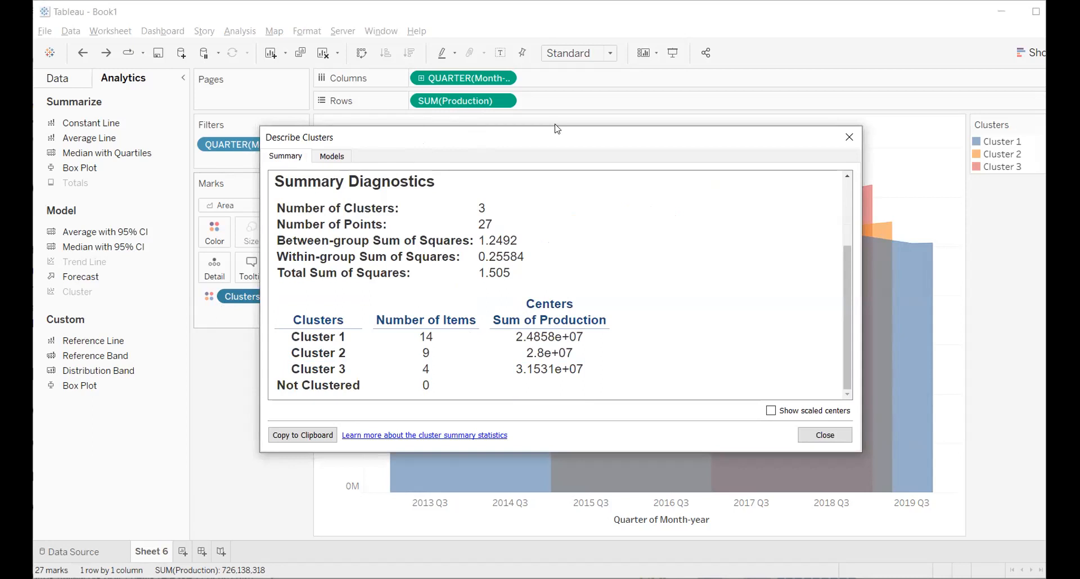
{"action": "left_click_drag", "start_coordinate": [557, 130], "coordinate": [587, 60]}
{"action": "double_click", "coordinate": [455, 266]}
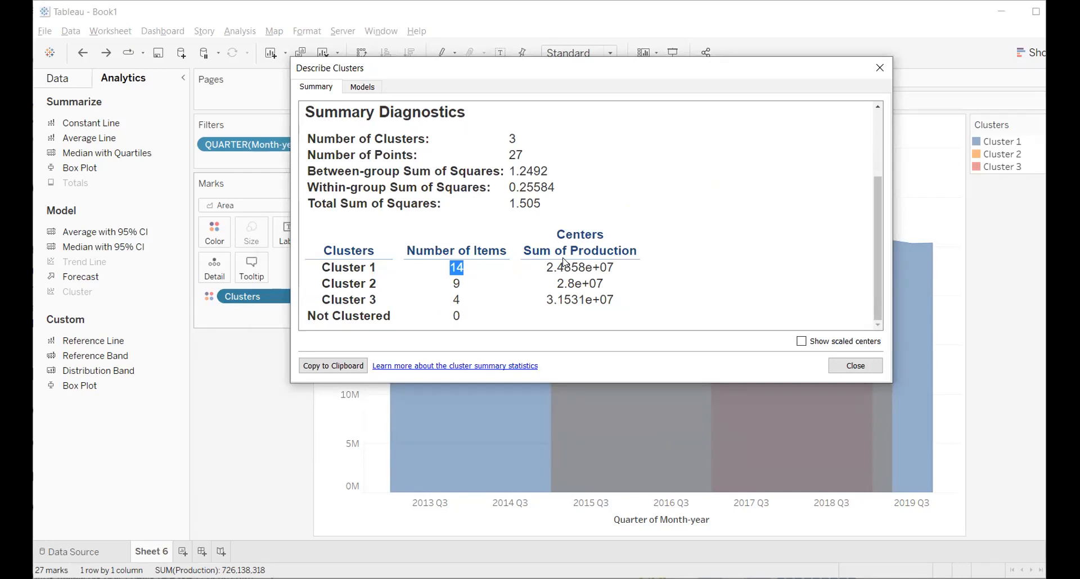
{"action": "left_click_drag", "start_coordinate": [545, 299], "coordinate": [612, 296]}
{"action": "left_click", "coordinate": [880, 67]}
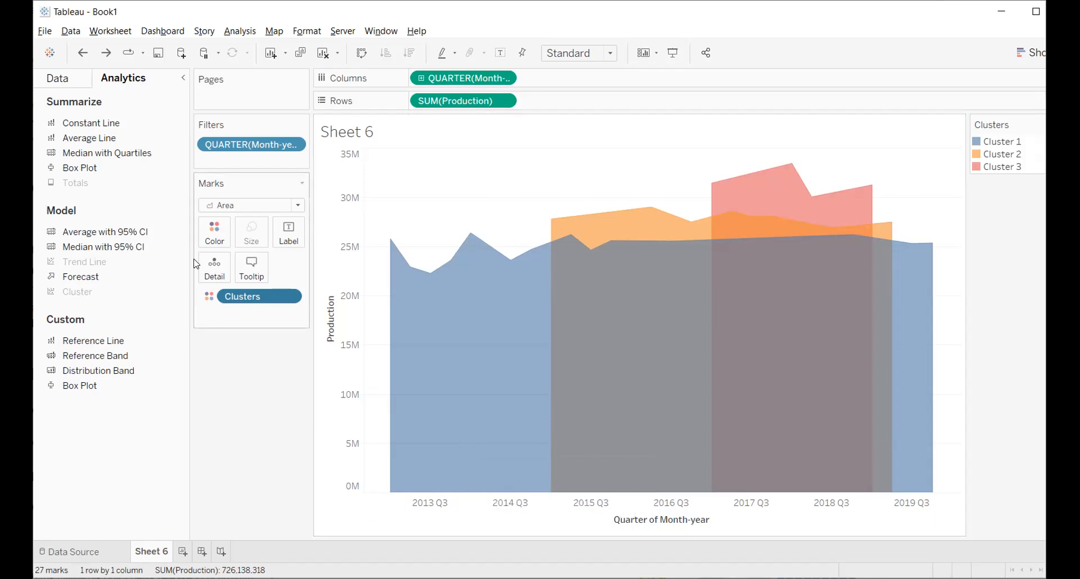
Step: Clear the worksheet and build a circle view of Production by year of Month-year, with Product as detail
{"action": "left_click", "coordinate": [323, 53]}
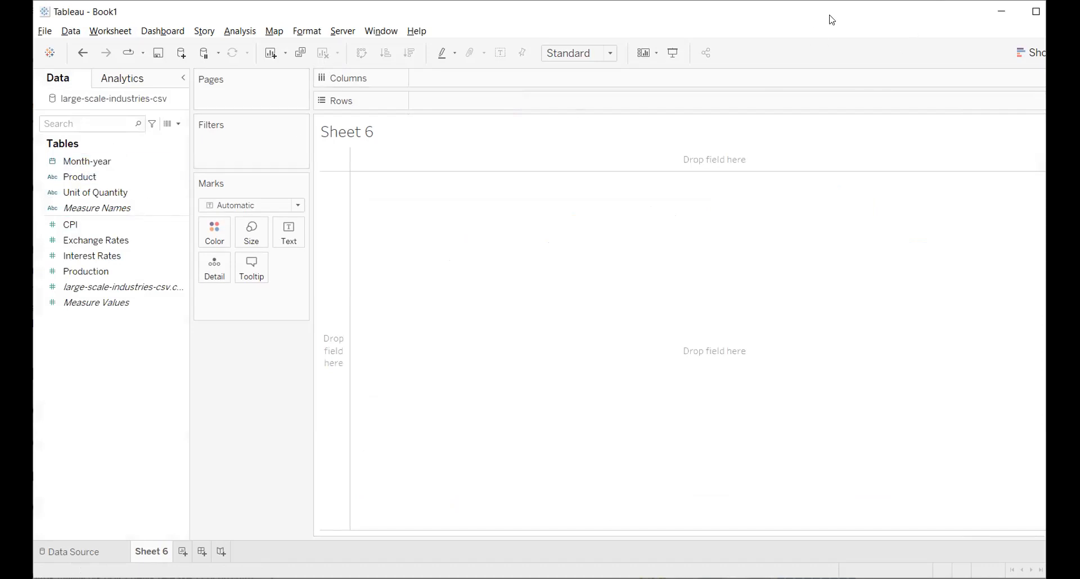
{"action": "left_click", "coordinate": [1030, 52]}
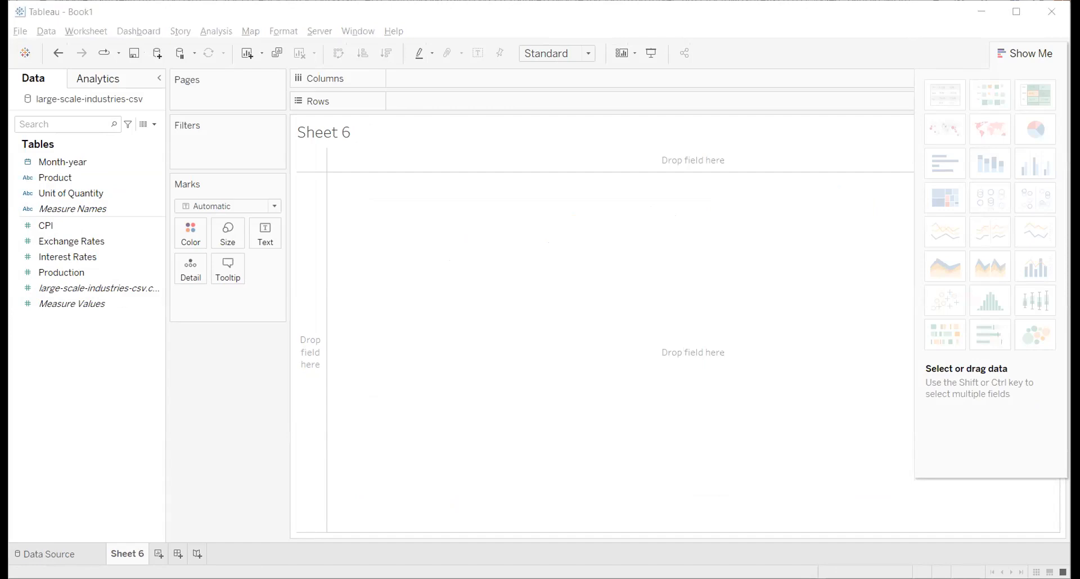
{"action": "double_click", "coordinate": [60, 272]}
{"action": "left_click", "coordinate": [59, 254]}
{"action": "double_click", "coordinate": [72, 178]}
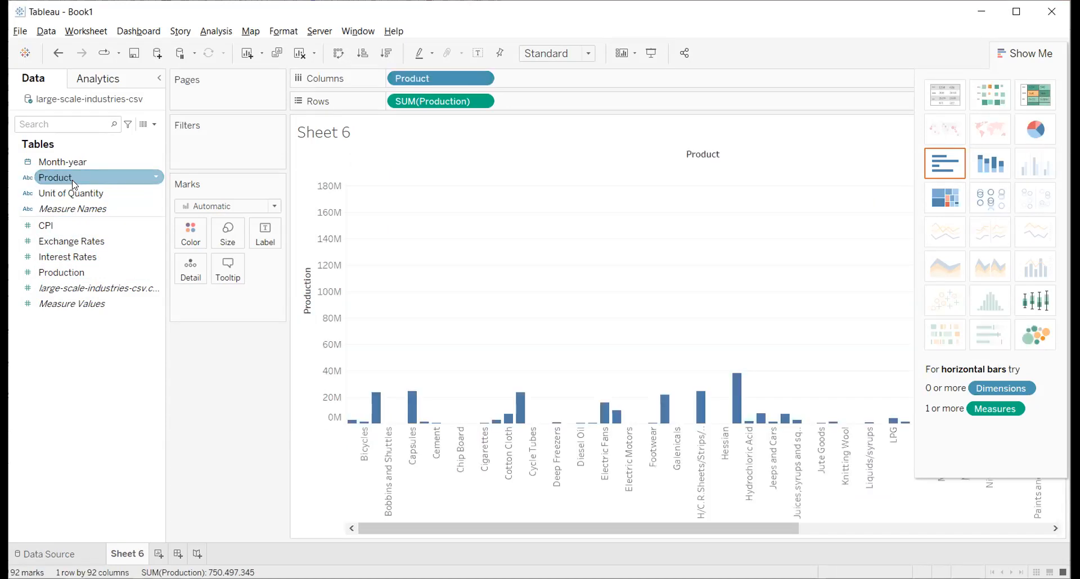
{"action": "double_click", "coordinate": [73, 163]}
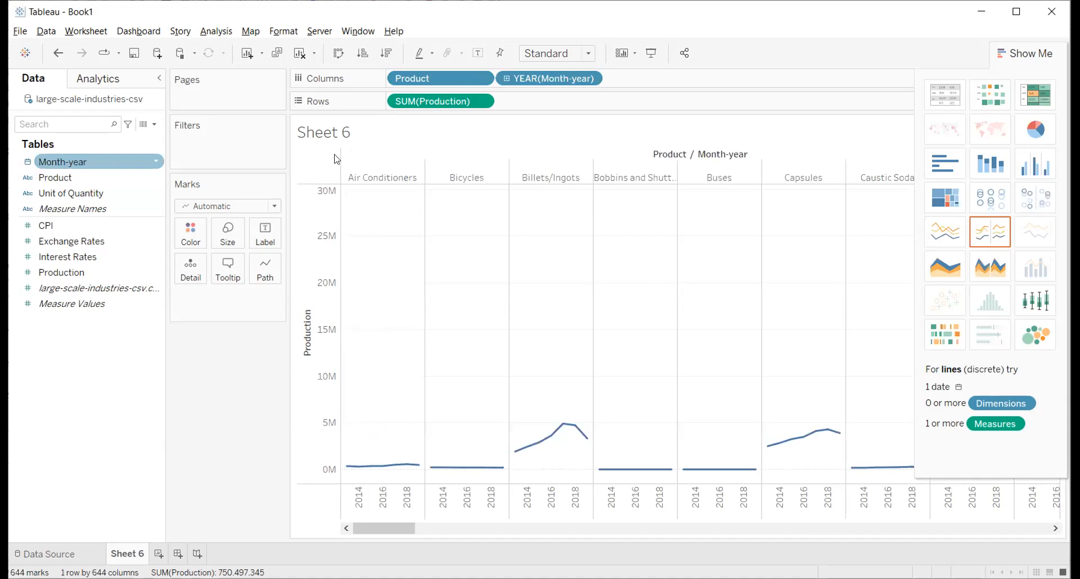
{"action": "left_click", "coordinate": [993, 200]}
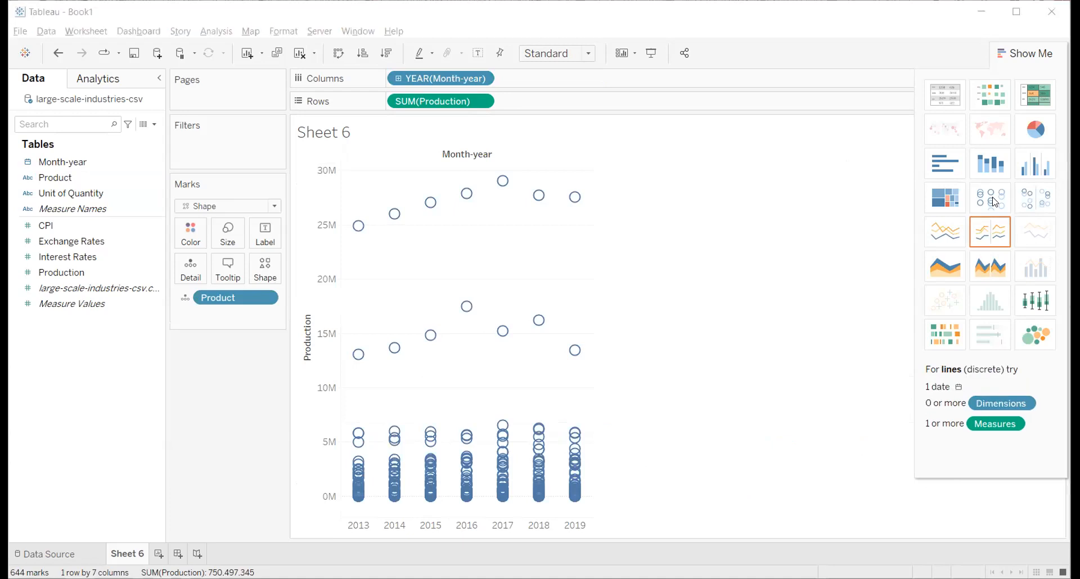
{"action": "left_click", "coordinate": [870, 32]}
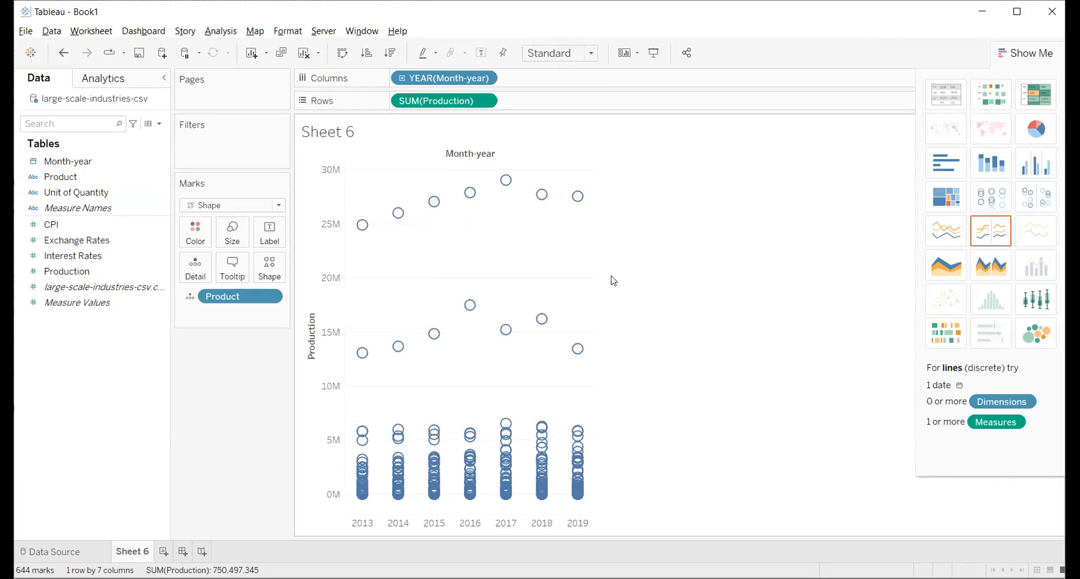
Step: Swap the chart's rows and columns and fit it to Entire View
{"action": "left_click", "coordinate": [342, 54]}
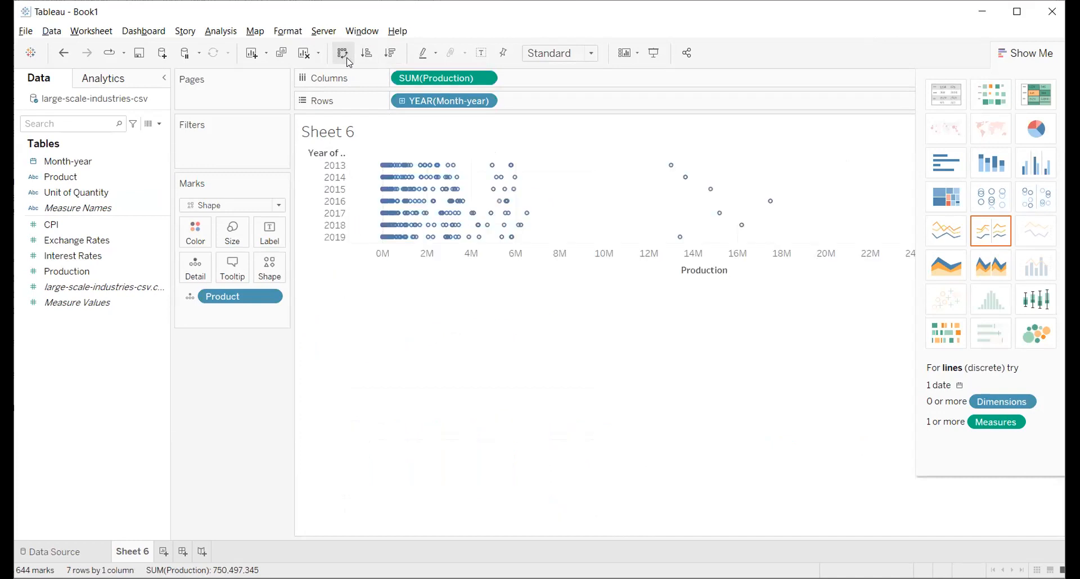
{"action": "left_click", "coordinate": [587, 53]}
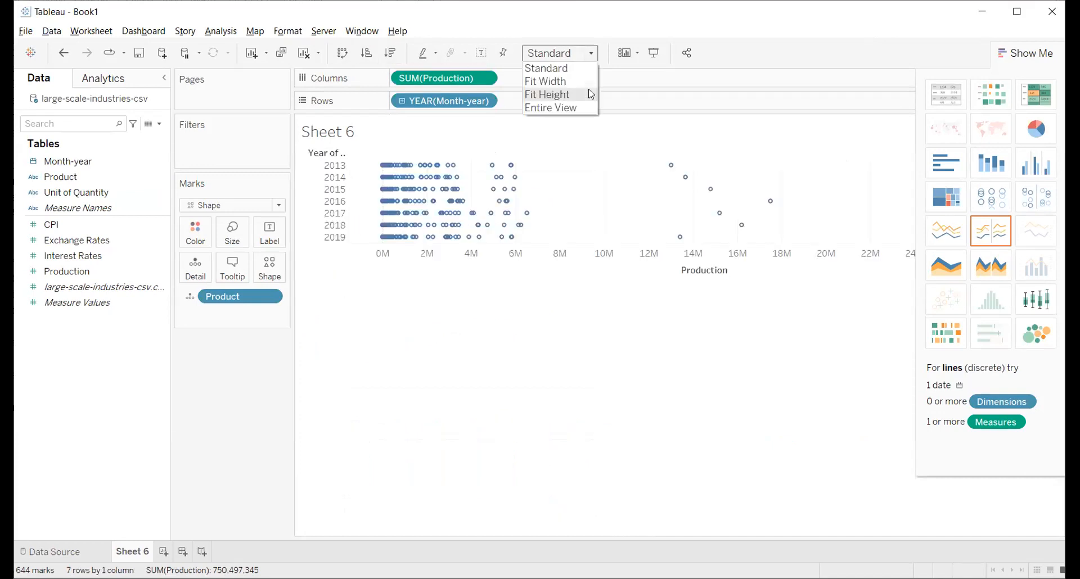
{"action": "left_click", "coordinate": [590, 108]}
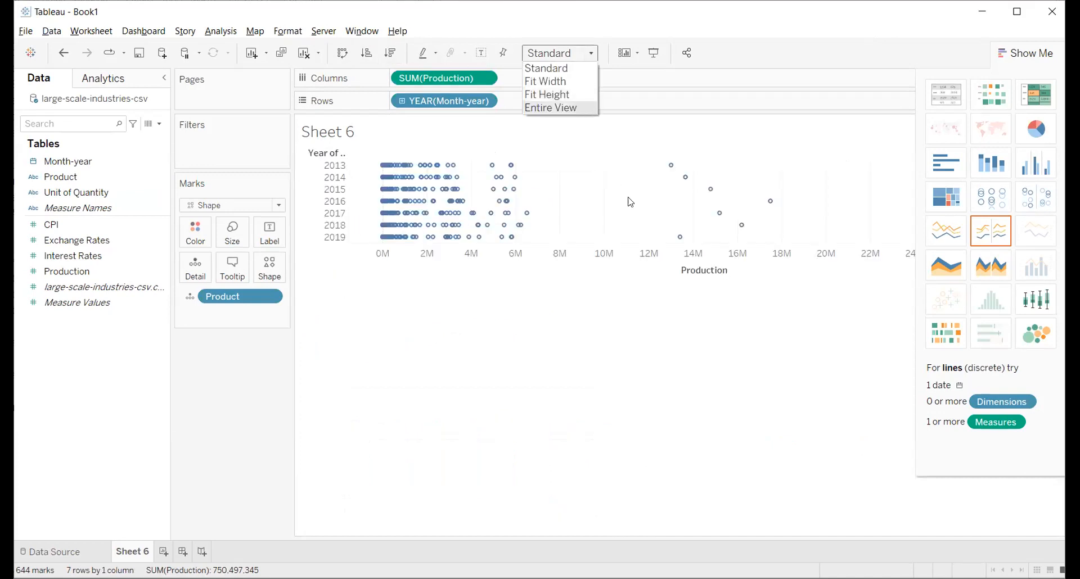
{"action": "left_click", "coordinate": [1028, 55]}
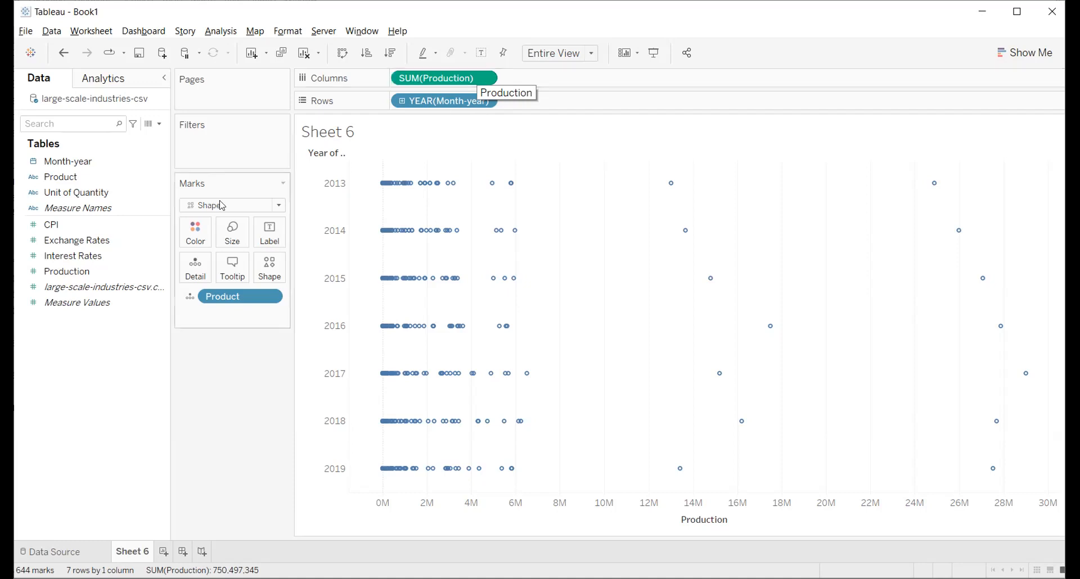
Step: Color all the circle marks orange and inspect the highest Production marks for 2013 and 2014
{"action": "left_click", "coordinate": [196, 232]}
{"action": "left_click", "coordinate": [225, 278]}
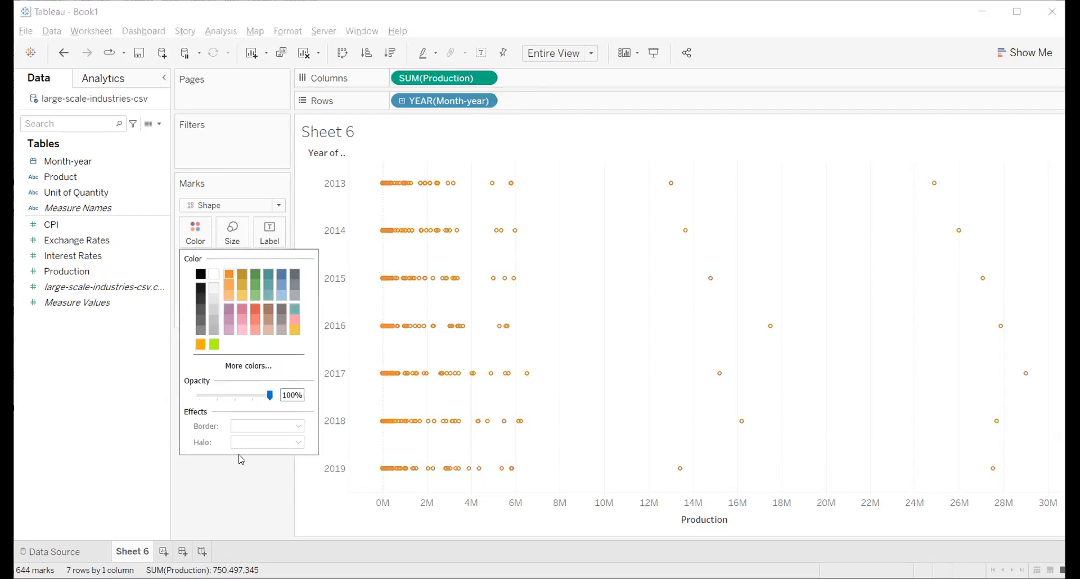
{"action": "left_click", "coordinate": [239, 499]}
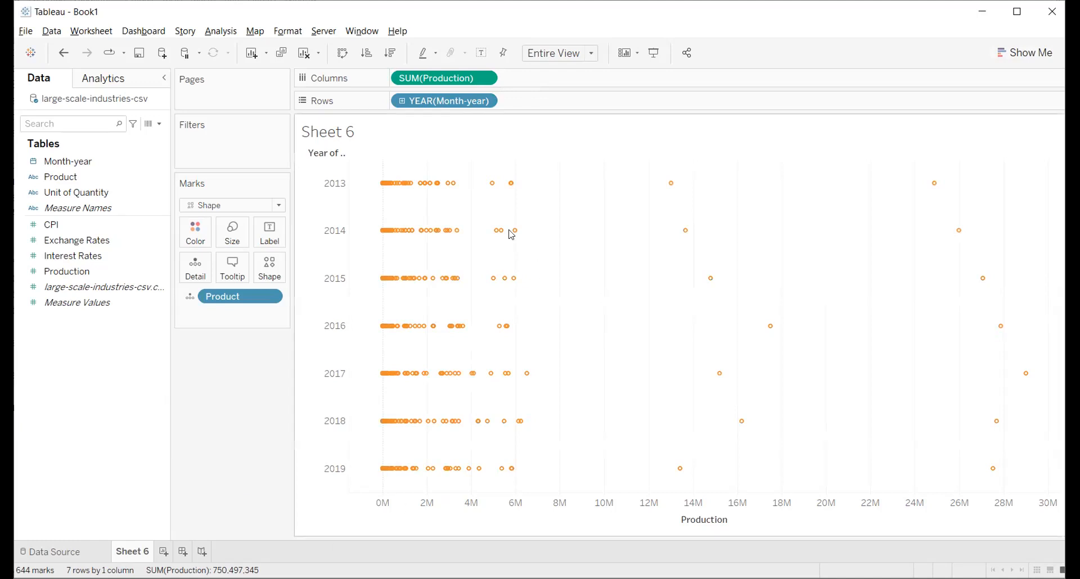
{"action": "mouse_move", "coordinate": [380, 192]}
{"action": "mouse_move", "coordinate": [934, 186]}
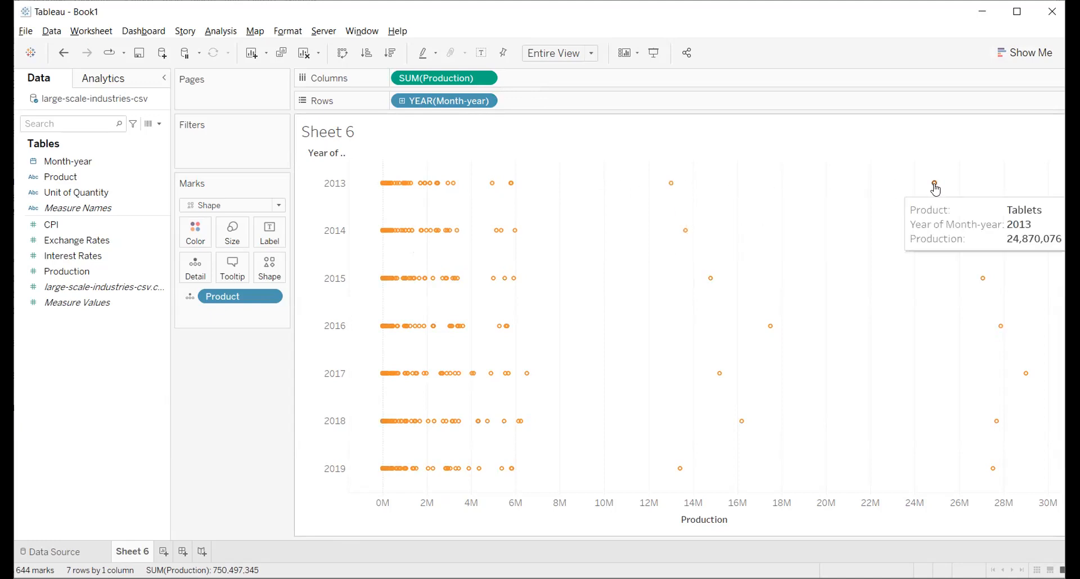
{"action": "mouse_move", "coordinate": [955, 233]}
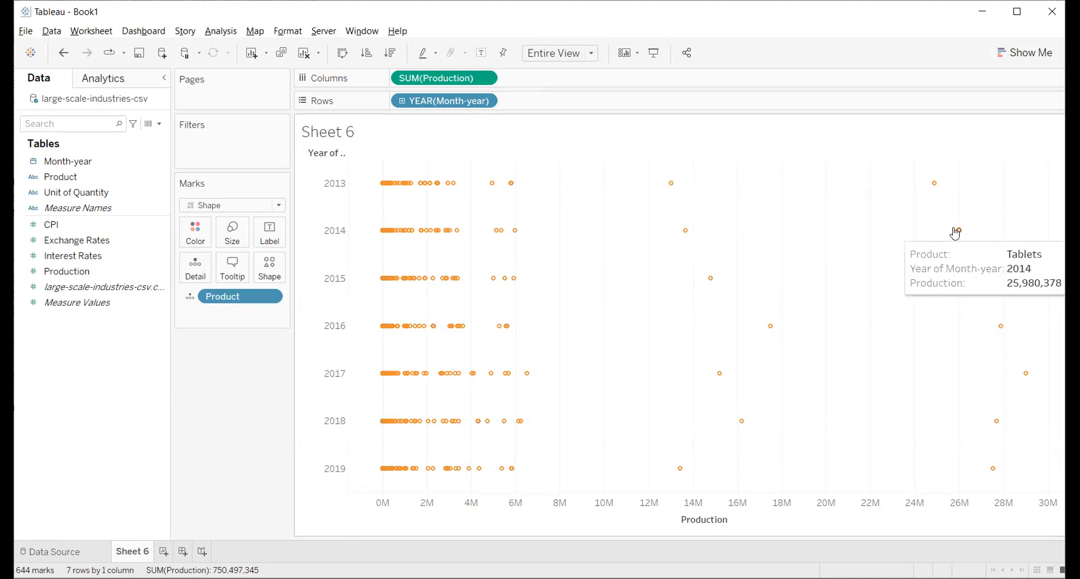
{"action": "mouse_move", "coordinate": [980, 281]}
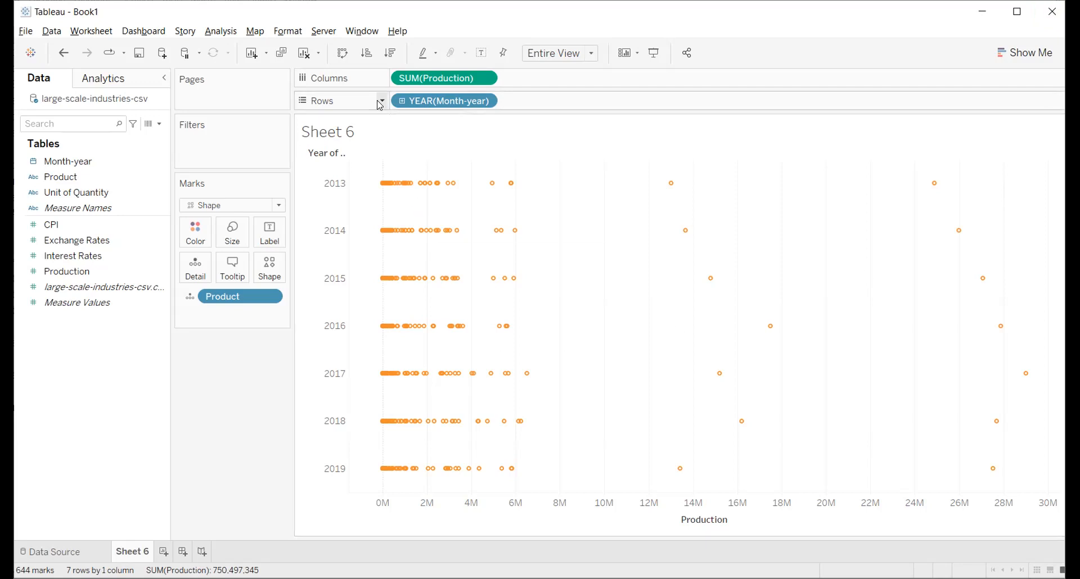
Step: Try breaking the Month-year rows down to quarters, and remove the quarter level again
{"action": "left_click", "coordinate": [401, 101]}
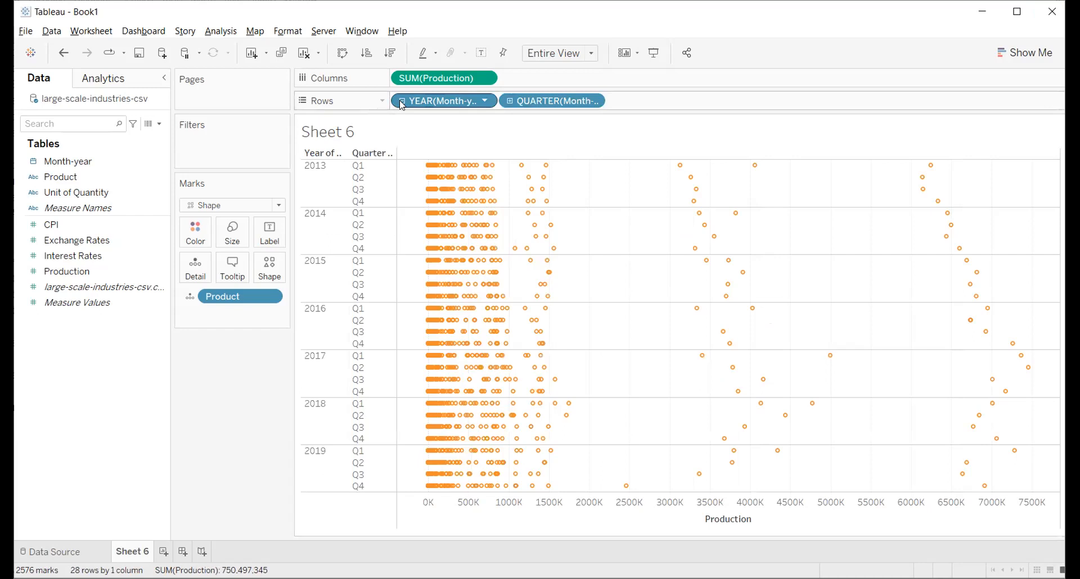
{"action": "right_click", "coordinate": [579, 103]}
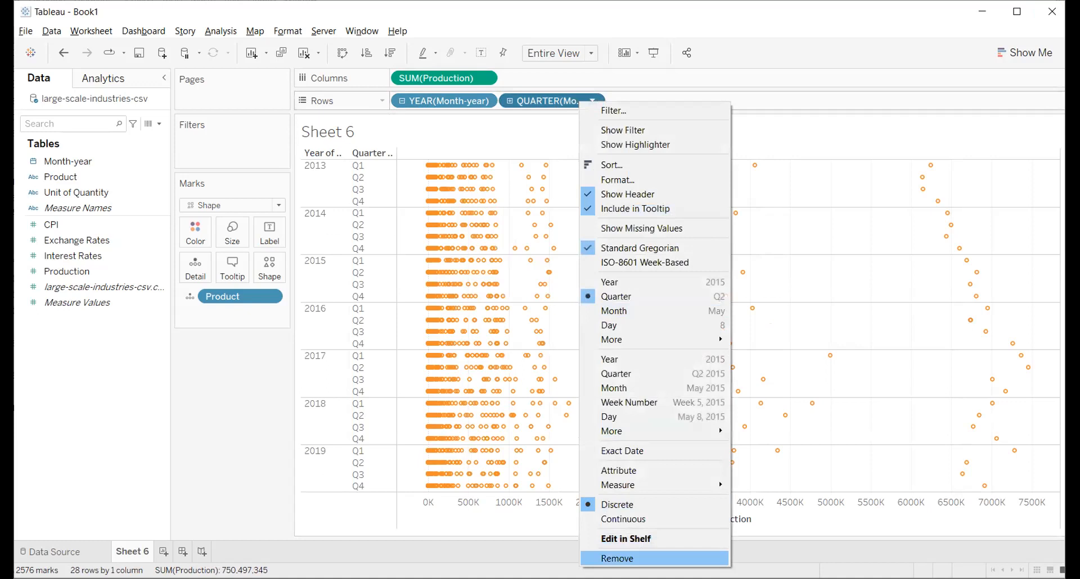
{"action": "left_click", "coordinate": [617, 558]}
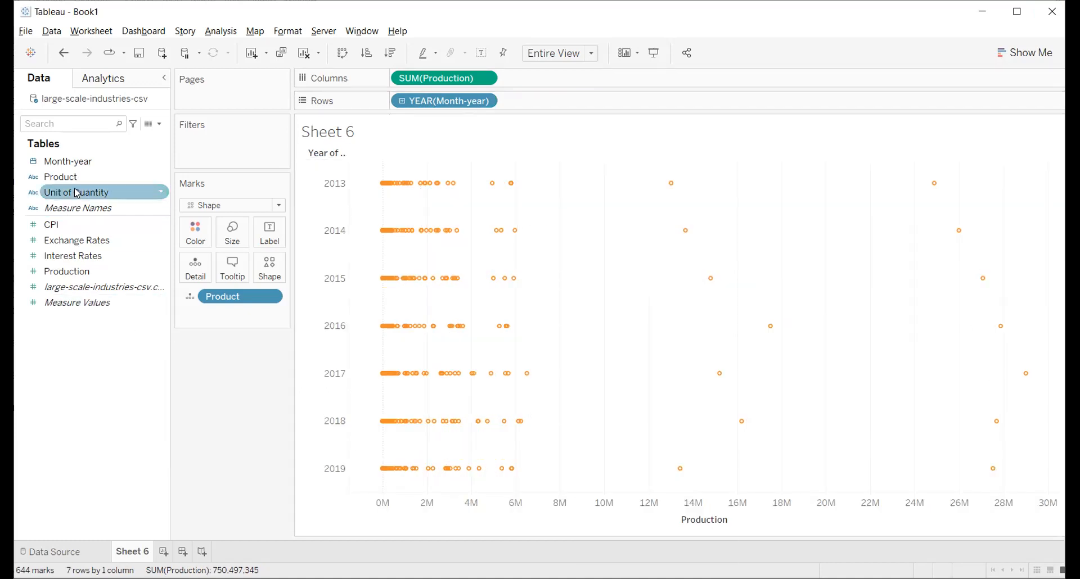
Step: Filter the chart by year of Month-year, keeping only 2015, 2016, 2017 and 2018
{"action": "left_click_drag", "start_coordinate": [77, 193], "coordinate": [213, 147]}
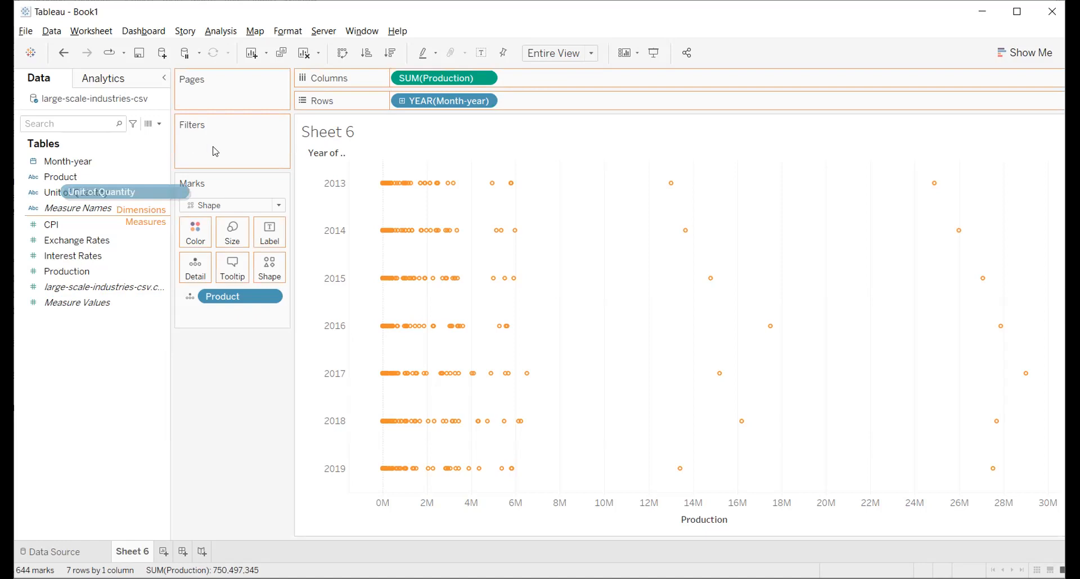
{"action": "left_click", "coordinate": [533, 437]}
{"action": "left_click", "coordinate": [418, 182]}
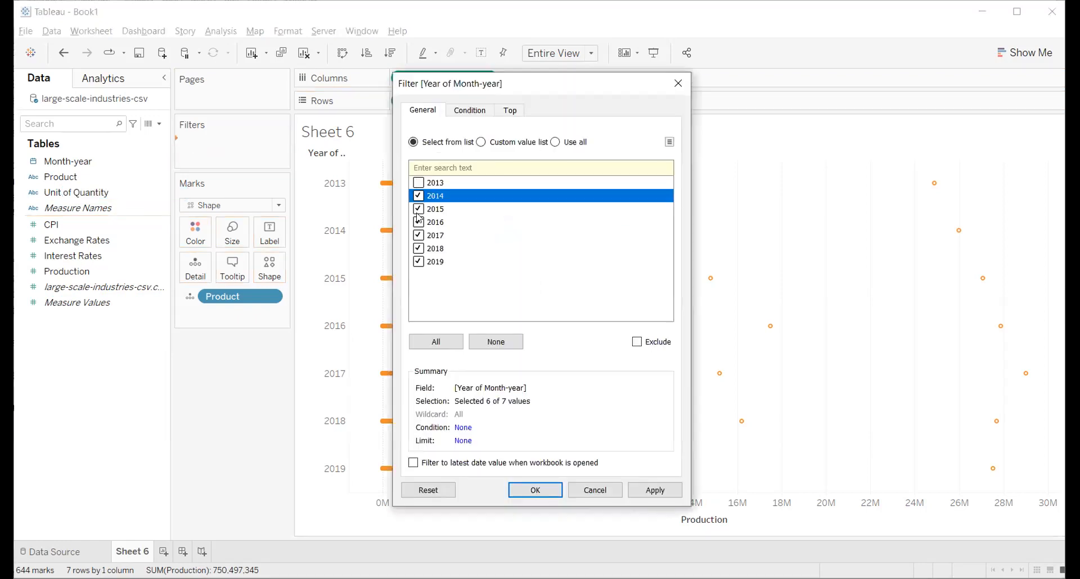
{"action": "left_click", "coordinate": [418, 196]}
{"action": "left_click", "coordinate": [419, 262]}
{"action": "left_click", "coordinate": [418, 209]}
{"action": "left_click", "coordinate": [632, 490]}
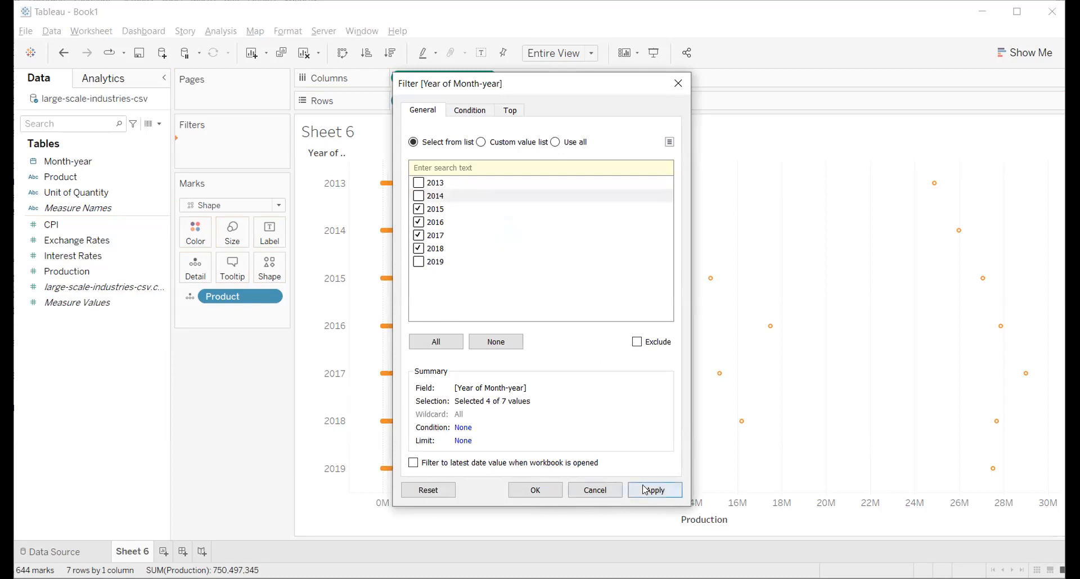
{"action": "left_click", "coordinate": [534, 490]}
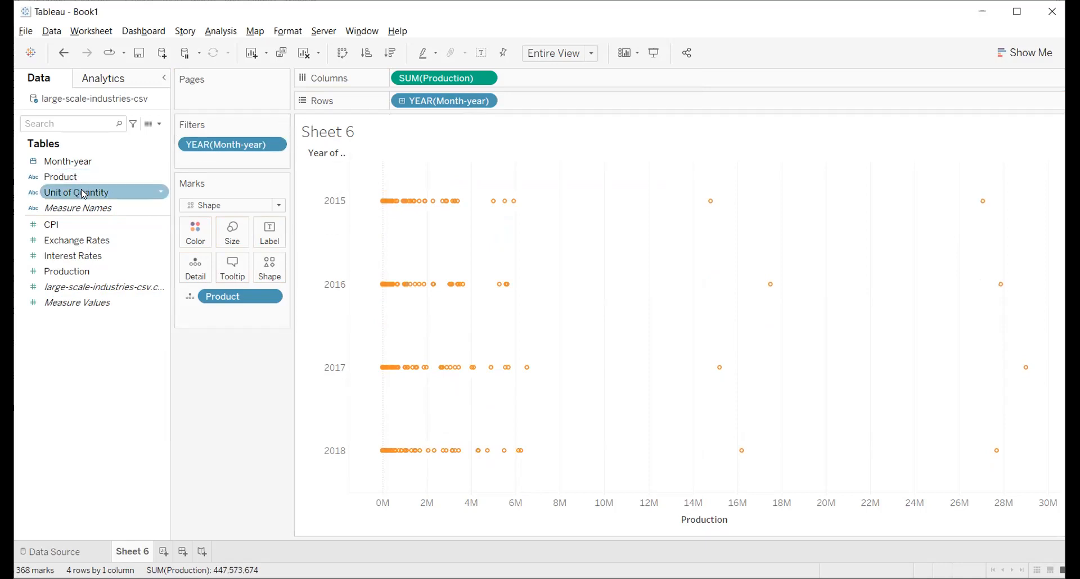
Step: Color the circle marks by Unit of Quantity
{"action": "left_click_drag", "start_coordinate": [84, 194], "coordinate": [97, 196]}
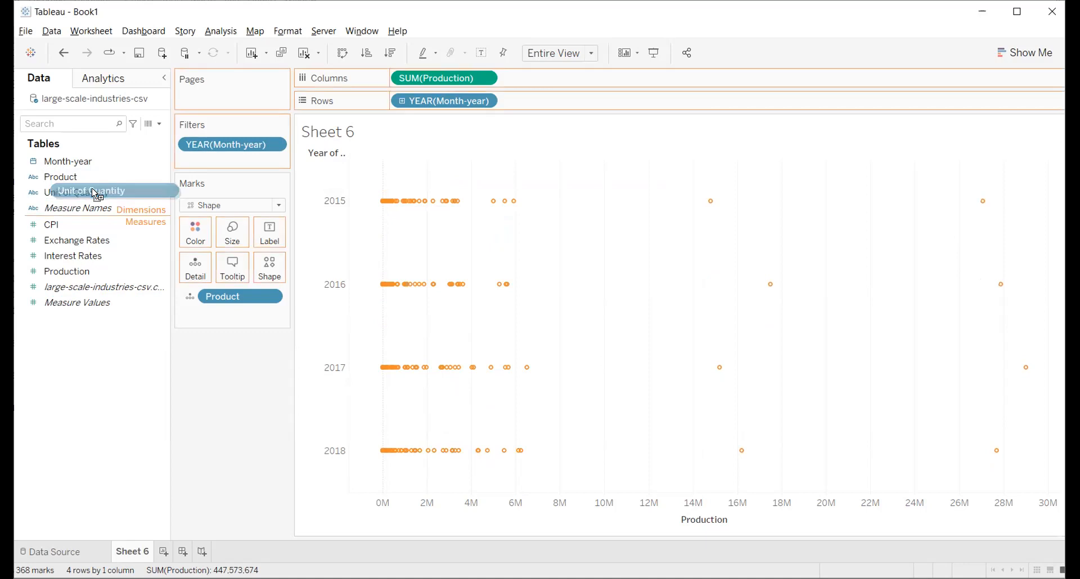
{"action": "left_click_drag", "start_coordinate": [97, 195], "coordinate": [200, 236]}
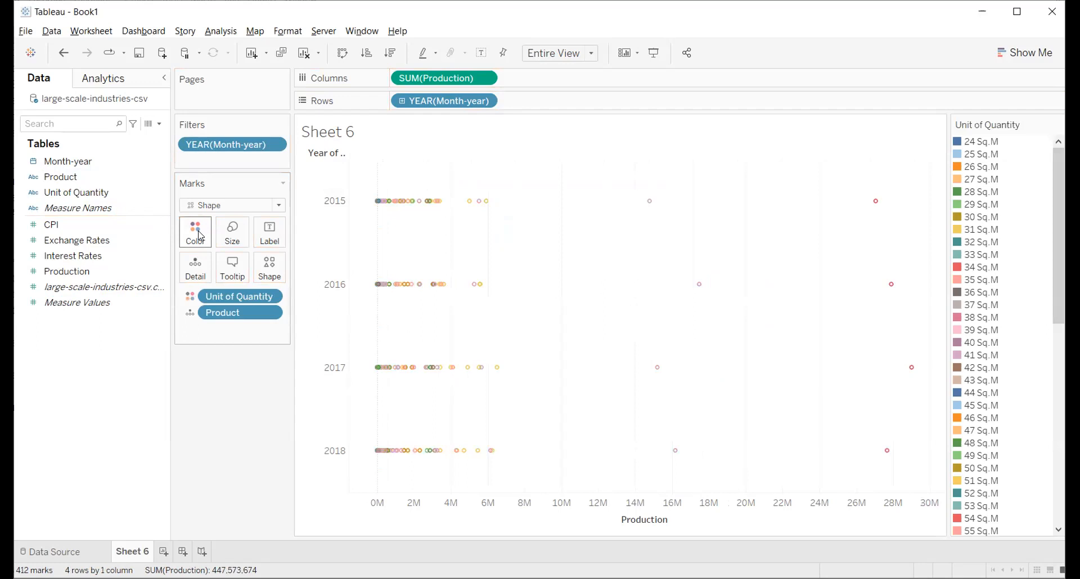
{"action": "left_click", "coordinate": [90, 192]}
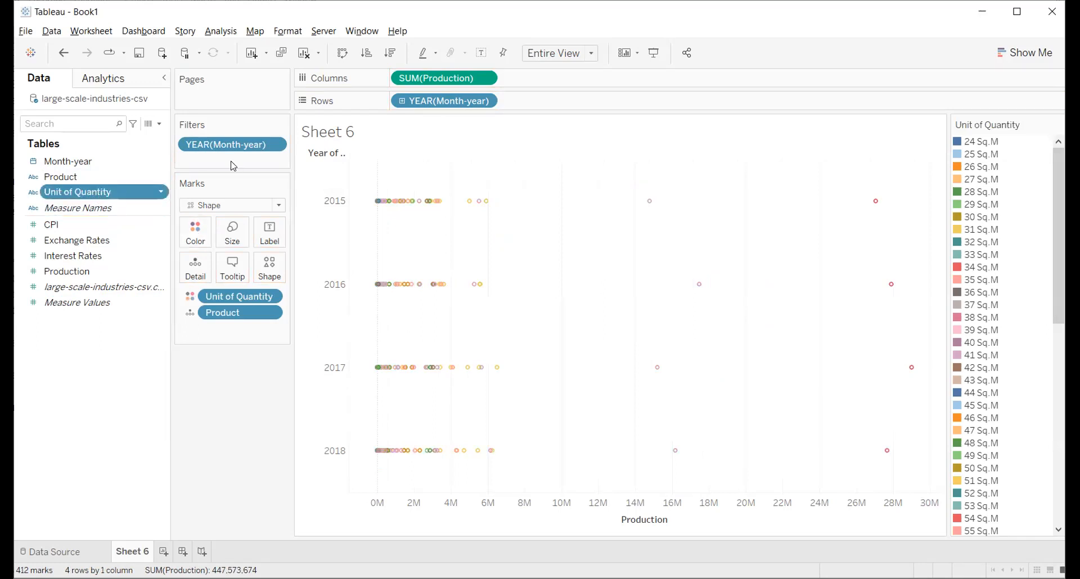
Step: Start a filter on Unit of Quantity, clear all its values, and select only Kgs and Tonnes
{"action": "left_click_drag", "start_coordinate": [234, 166], "coordinate": [233, 165]}
{"action": "left_click", "coordinate": [487, 348]}
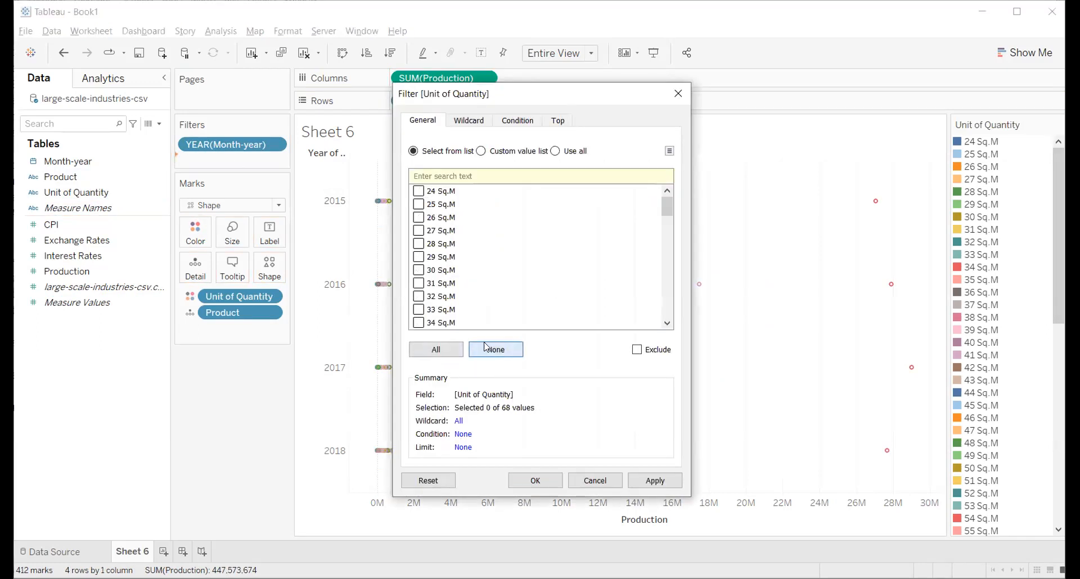
{"action": "scroll", "coordinate": [470, 242], "scroll_direction": "down", "scroll_amount": 3}
{"action": "scroll", "coordinate": [475, 239], "scroll_direction": "up", "scroll_amount": 3}
{"action": "scroll", "coordinate": [478, 241], "scroll_direction": "down", "scroll_amount": 15}
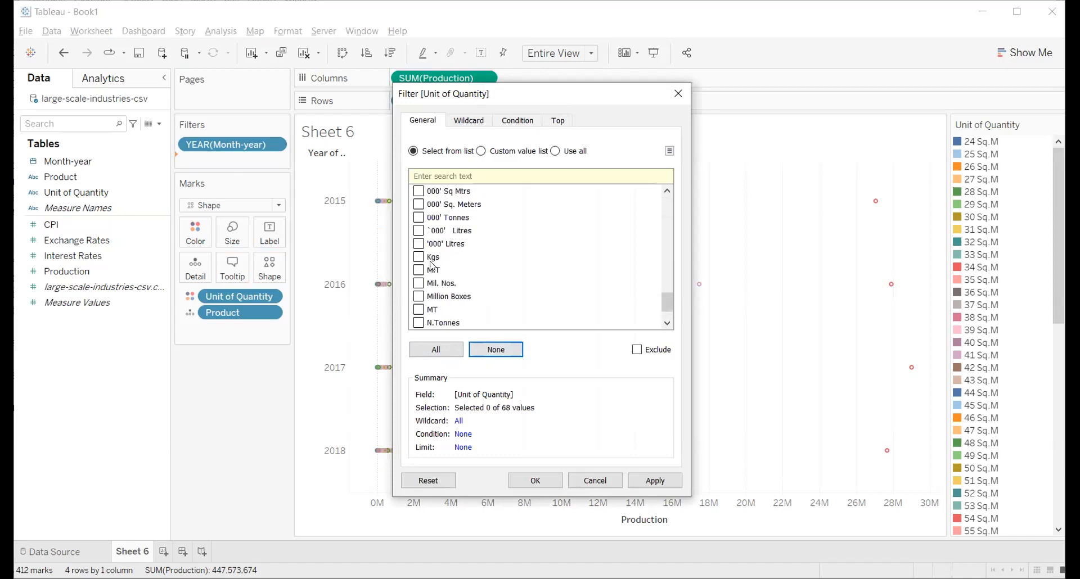
{"action": "left_click", "coordinate": [419, 257]}
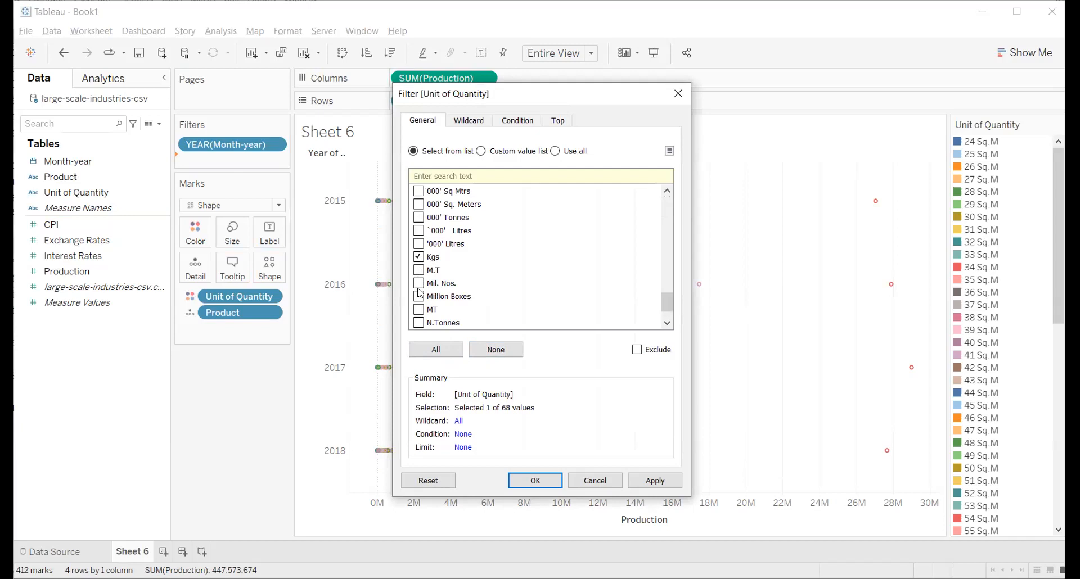
{"action": "scroll", "coordinate": [420, 293], "scroll_direction": "down", "scroll_amount": 1}
{"action": "left_click", "coordinate": [418, 284]}
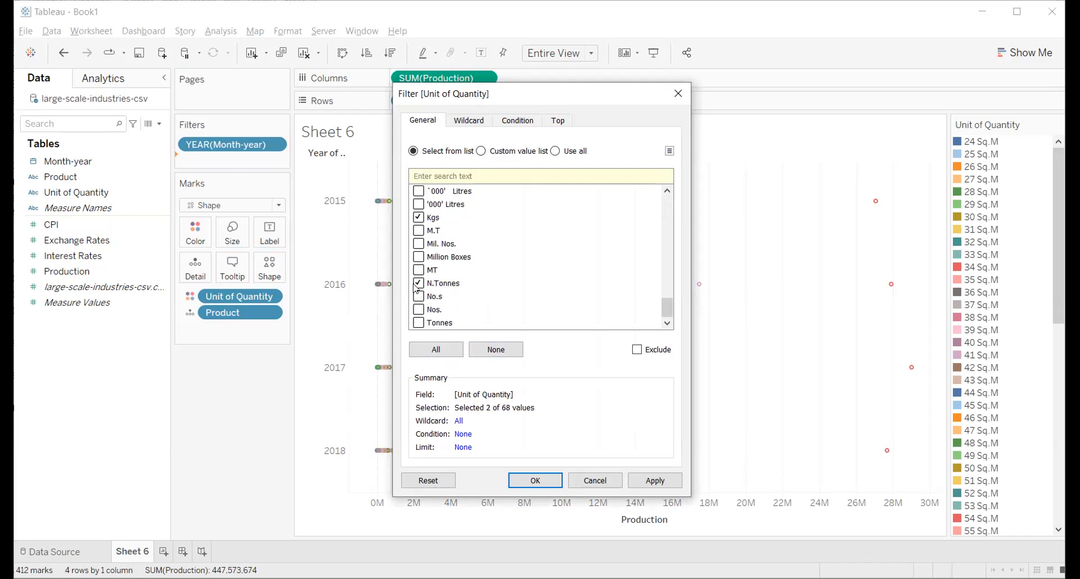
{"action": "left_click", "coordinate": [418, 323]}
{"action": "left_click", "coordinate": [418, 282]}
Step: Add 000' Kgs and 000' Litres to the Unit of Quantity filter selection and apply the filter
{"action": "scroll", "coordinate": [446, 284], "scroll_direction": "up", "scroll_amount": 2}
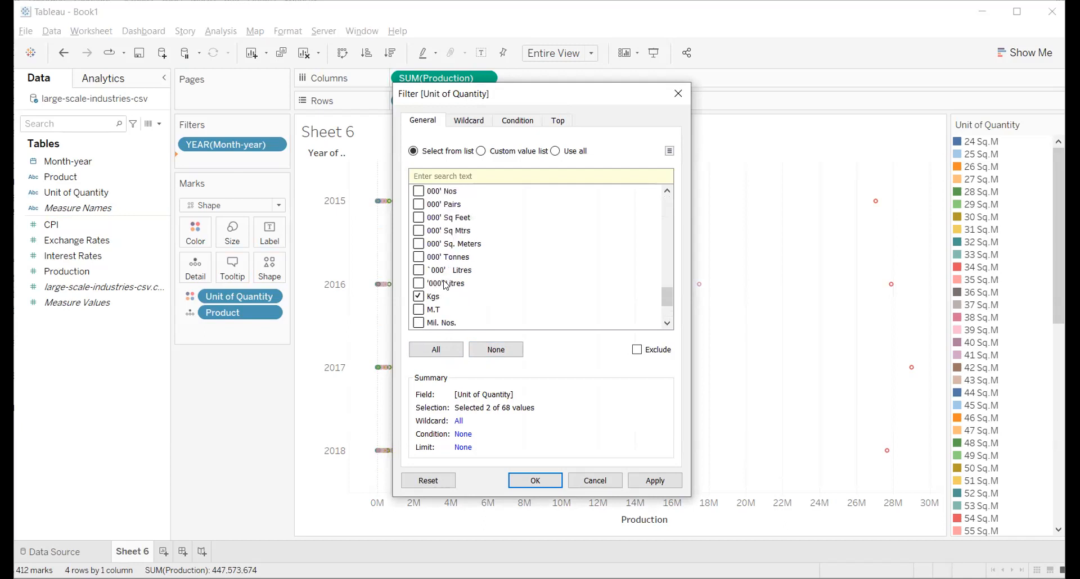
{"action": "scroll", "coordinate": [426, 225], "scroll_direction": "up", "scroll_amount": 1}
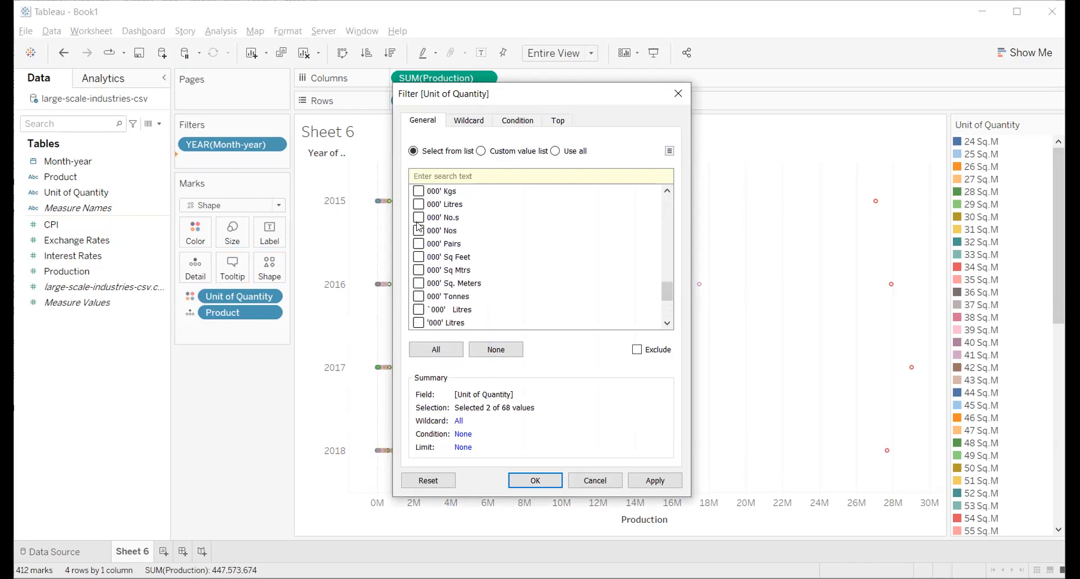
{"action": "left_click", "coordinate": [418, 192]}
{"action": "left_click", "coordinate": [419, 205]}
{"action": "scroll", "coordinate": [442, 259], "scroll_direction": "down", "scroll_amount": 3}
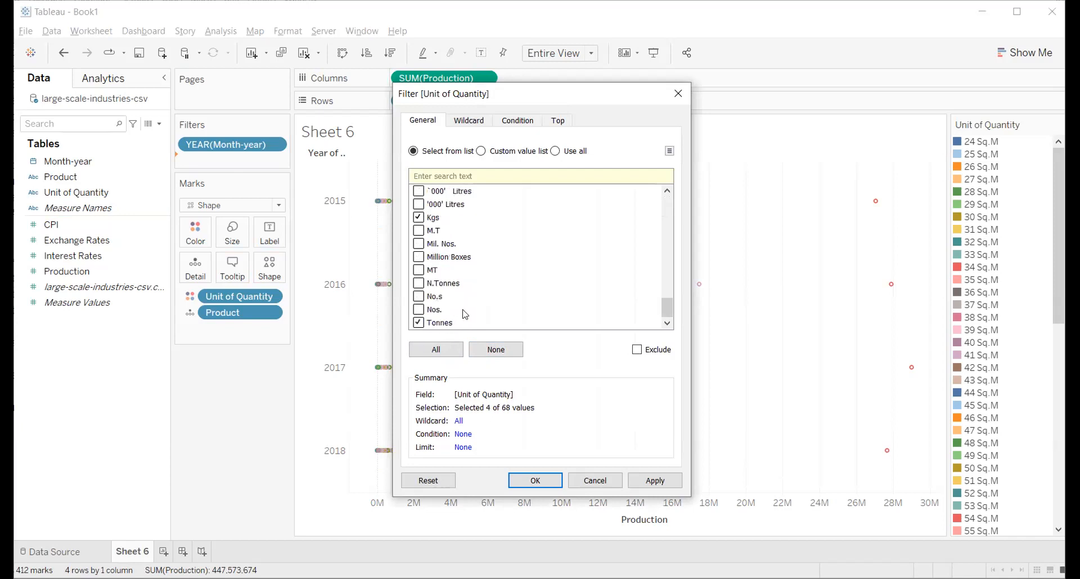
{"action": "left_click", "coordinate": [656, 481]}
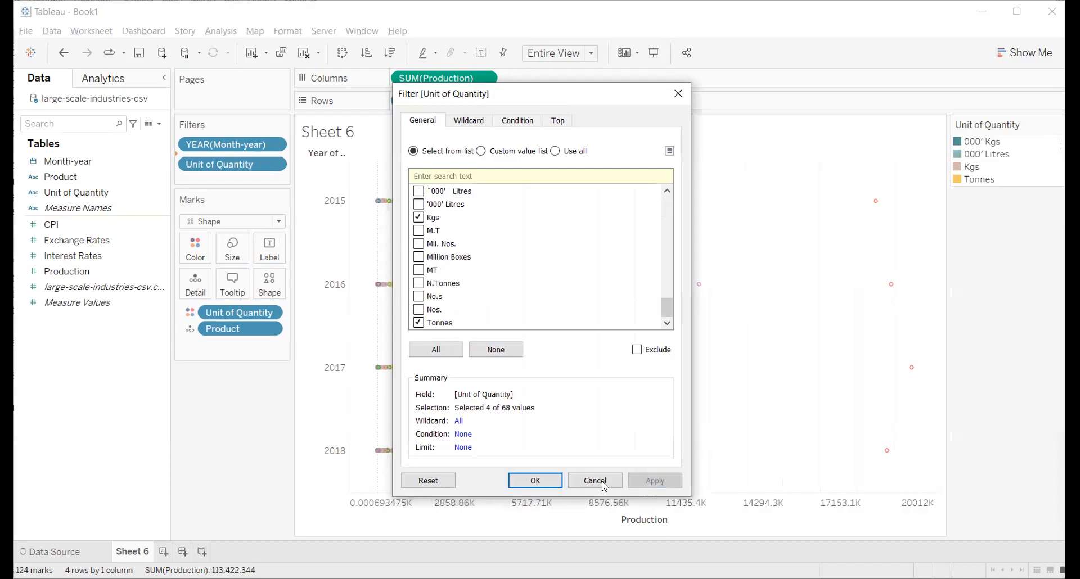
{"action": "left_click", "coordinate": [536, 481]}
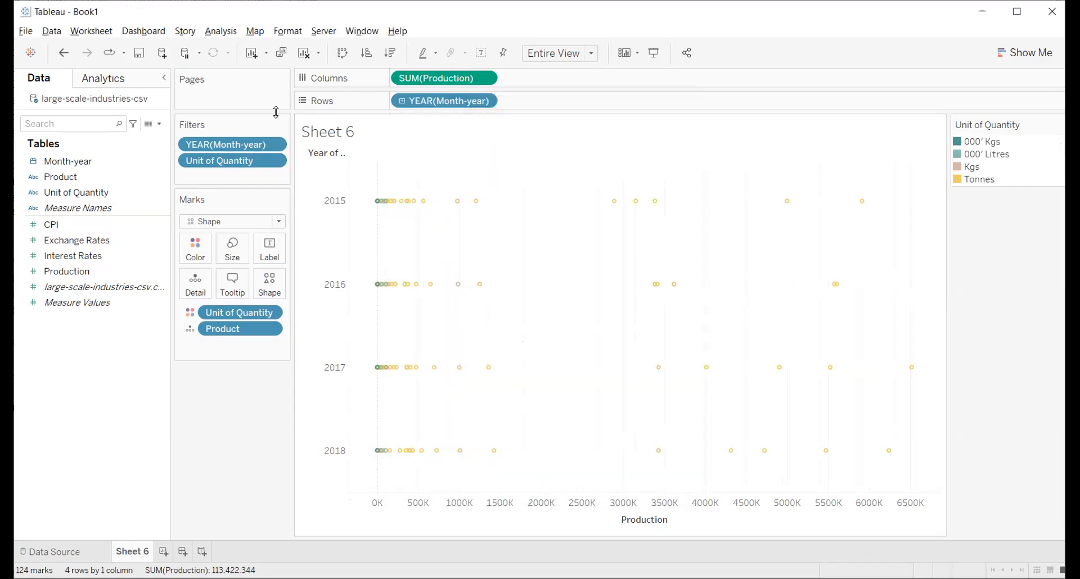
Step: Swap rows and columns so that the years of Month-year run across and Production runs vertically
{"action": "left_click", "coordinate": [342, 56]}
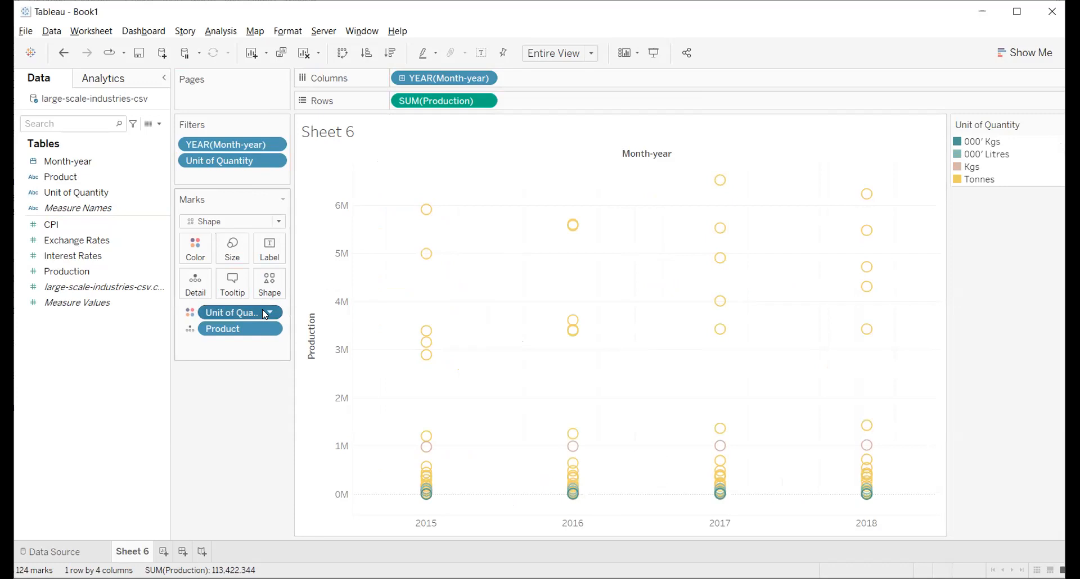
{"action": "left_click", "coordinate": [190, 313]}
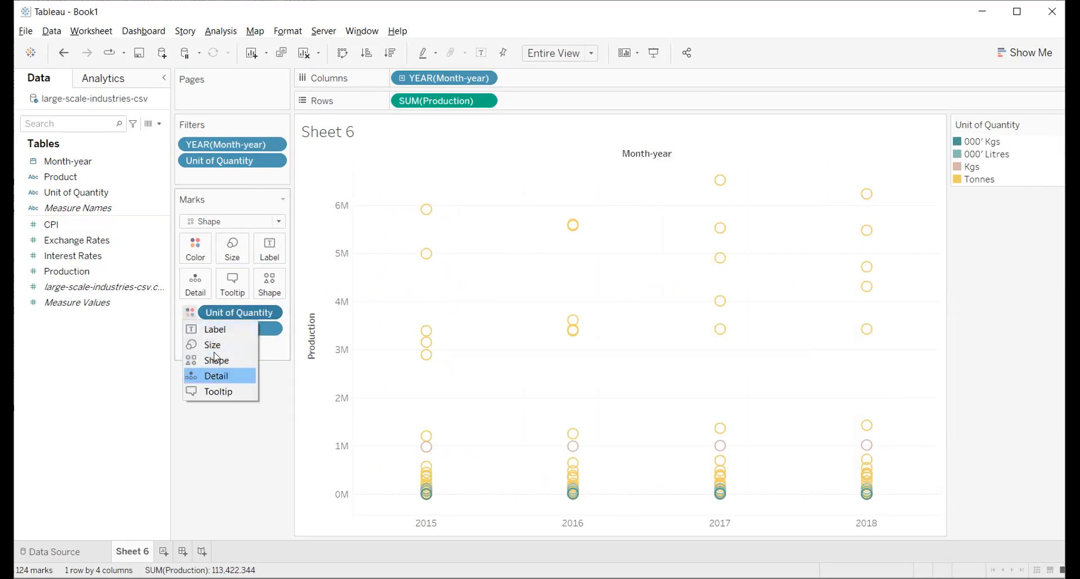
{"action": "left_click", "coordinate": [260, 309]}
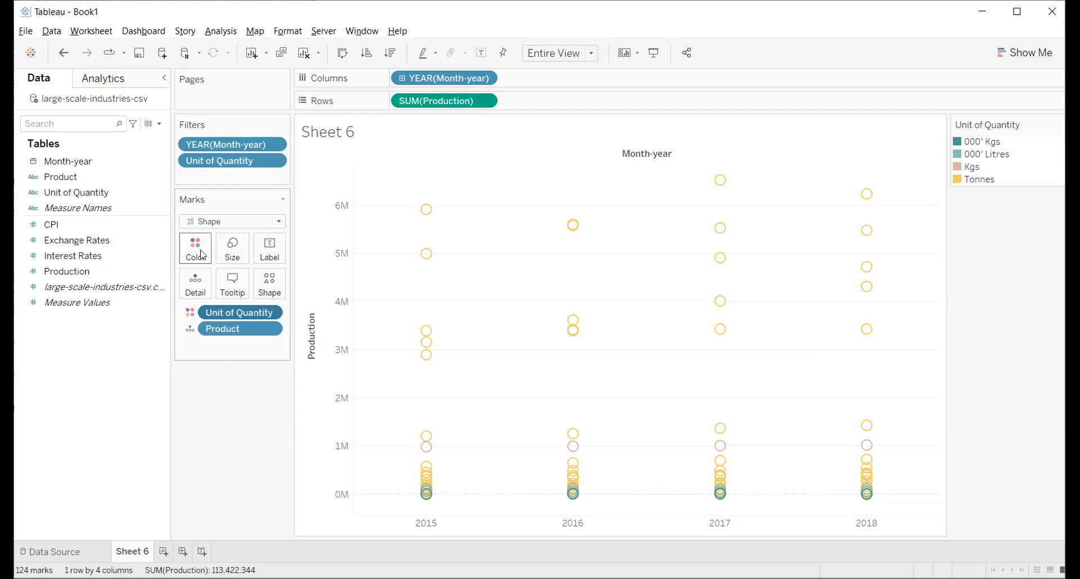
Step: Edit the Unit of Quantity colors: blue for 000' Kgs, orange for 000' Litres, purple for Kgs and green for Tonnes
{"action": "left_click", "coordinate": [203, 255]}
{"action": "left_click", "coordinate": [235, 293]}
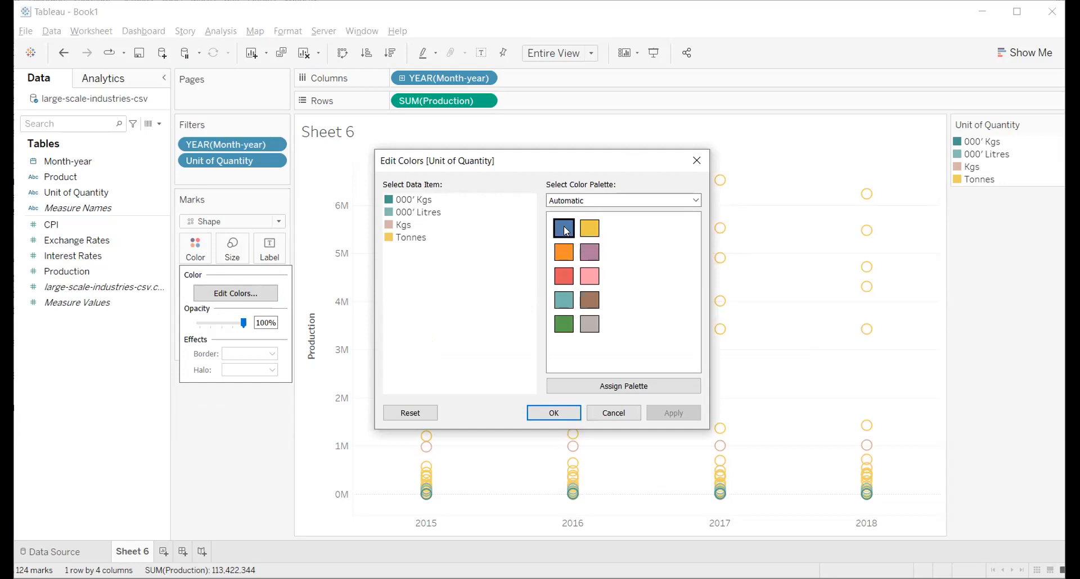
{"action": "left_click", "coordinate": [429, 200]}
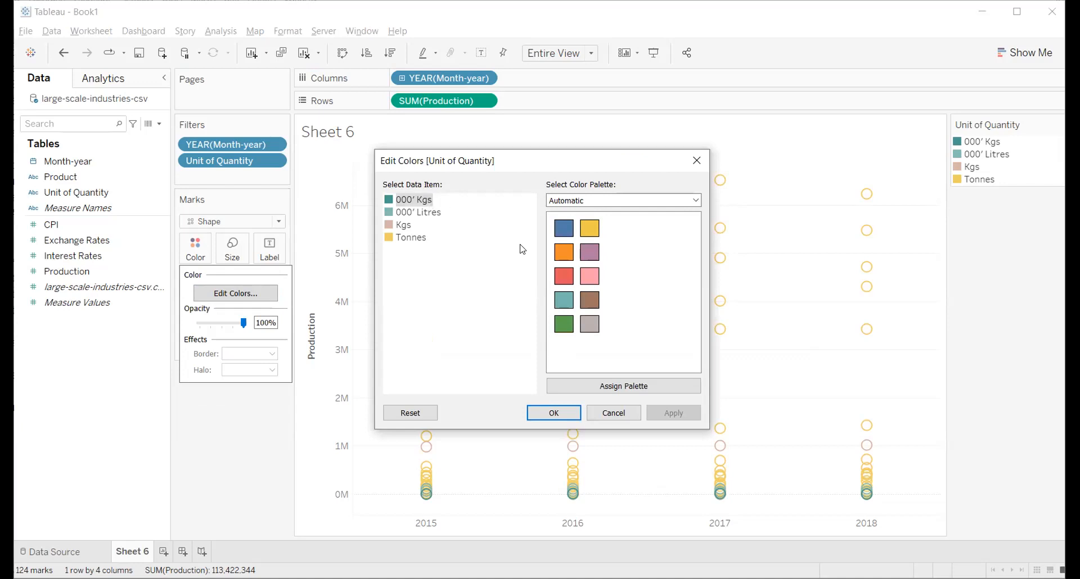
{"action": "left_click", "coordinate": [560, 236]}
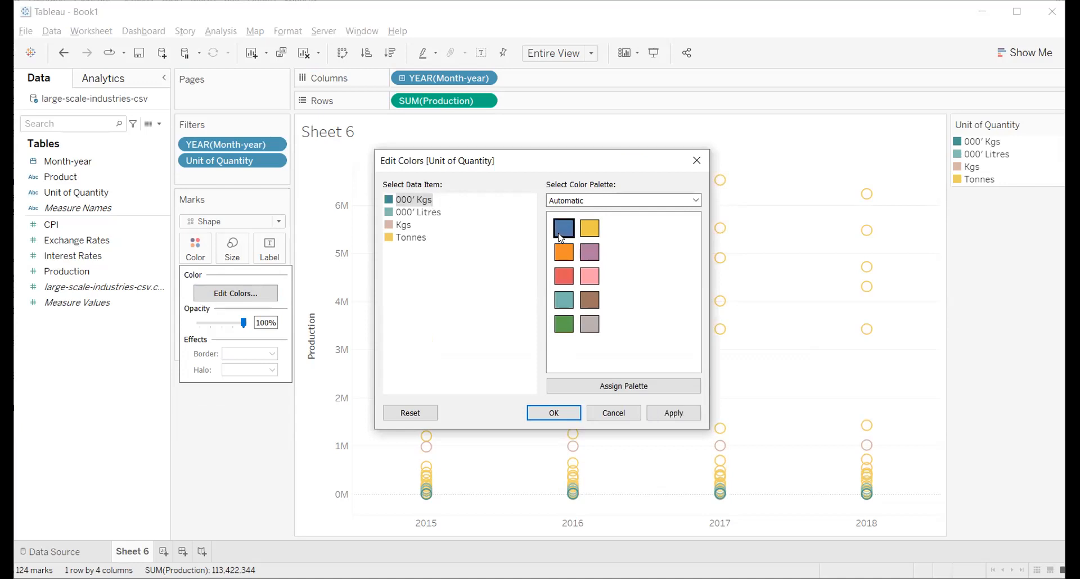
{"action": "left_click", "coordinate": [407, 212]}
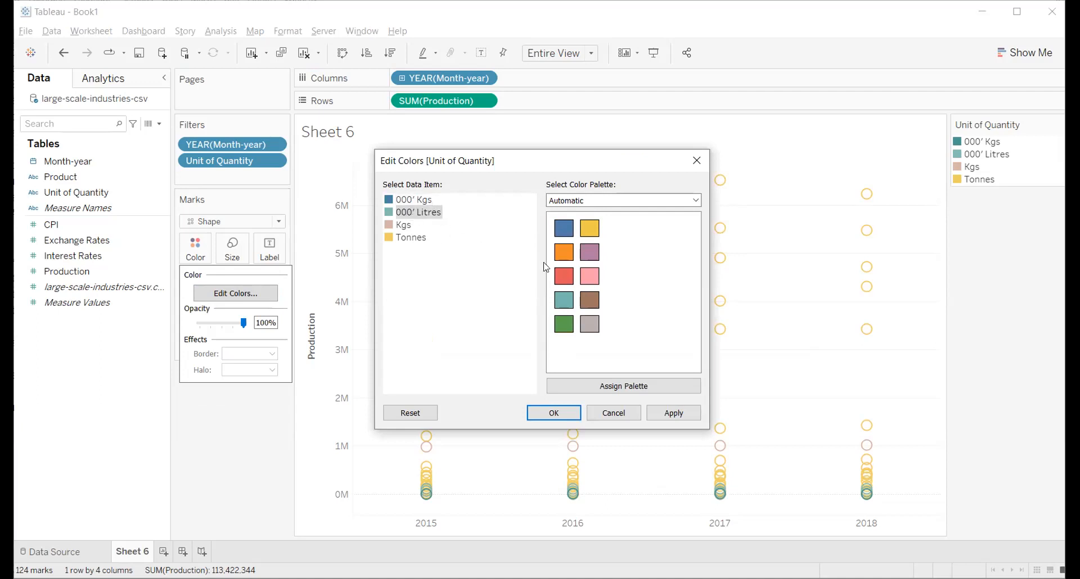
{"action": "left_click", "coordinate": [403, 226]}
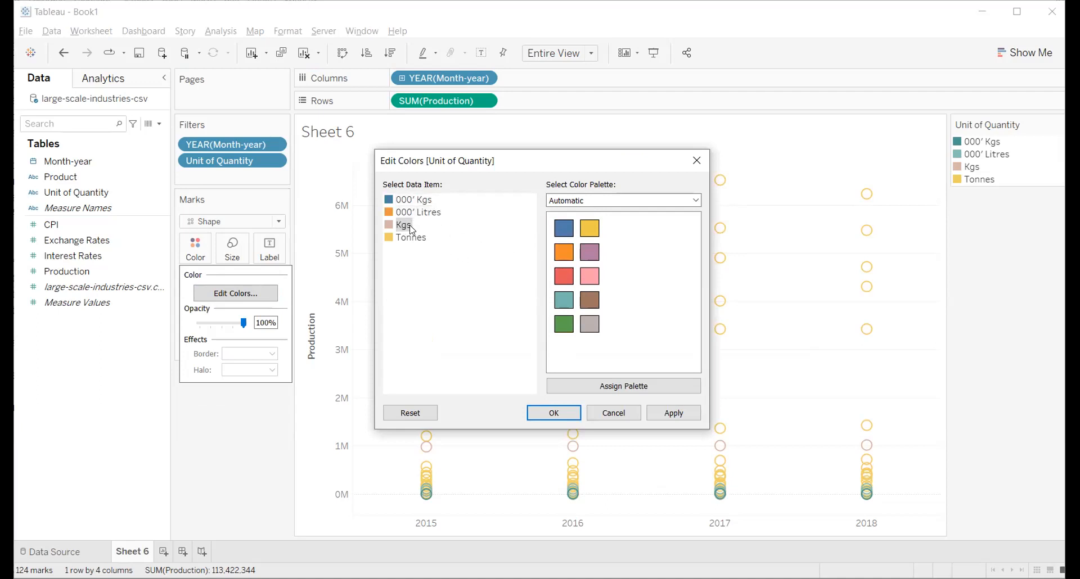
{"action": "left_click", "coordinate": [596, 254]}
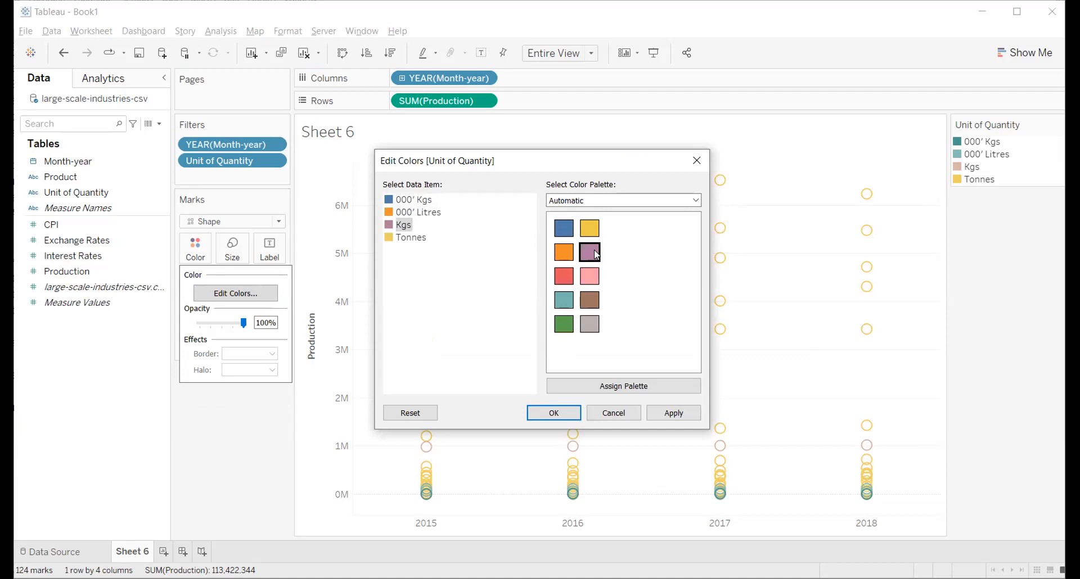
{"action": "left_click", "coordinate": [404, 238]}
{"action": "left_click", "coordinate": [559, 335]}
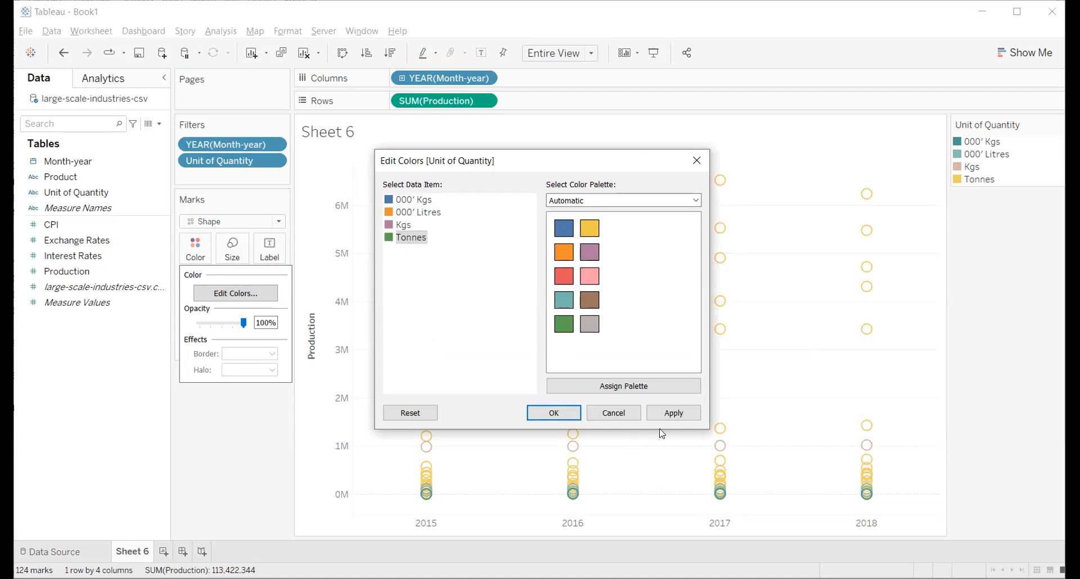
{"action": "left_click", "coordinate": [664, 413]}
{"action": "left_click", "coordinate": [554, 413]}
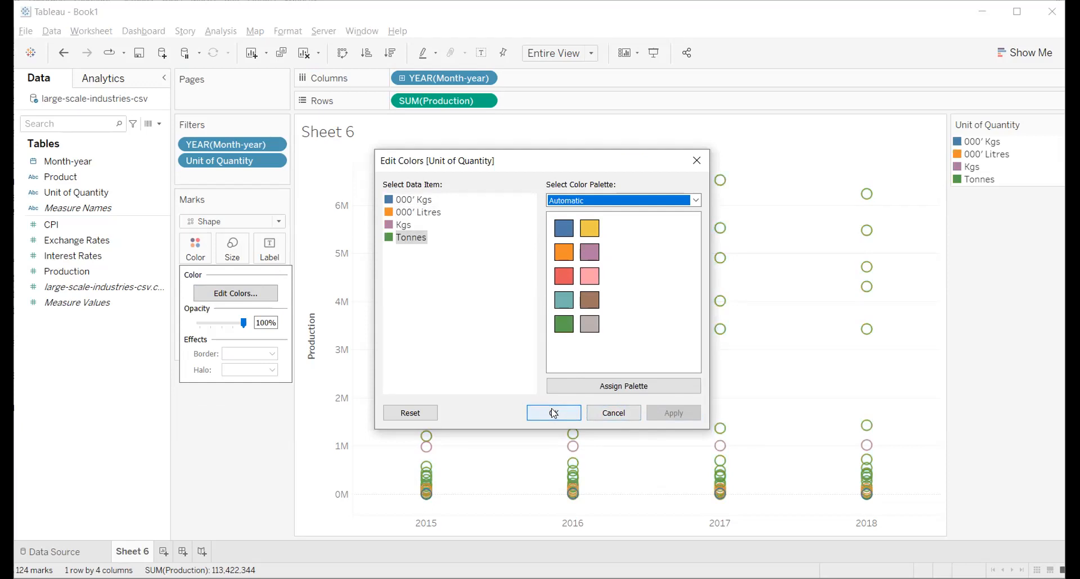
Step: Change the color of Kgs to red and apply the edited colors
{"action": "left_click", "coordinate": [404, 226]}
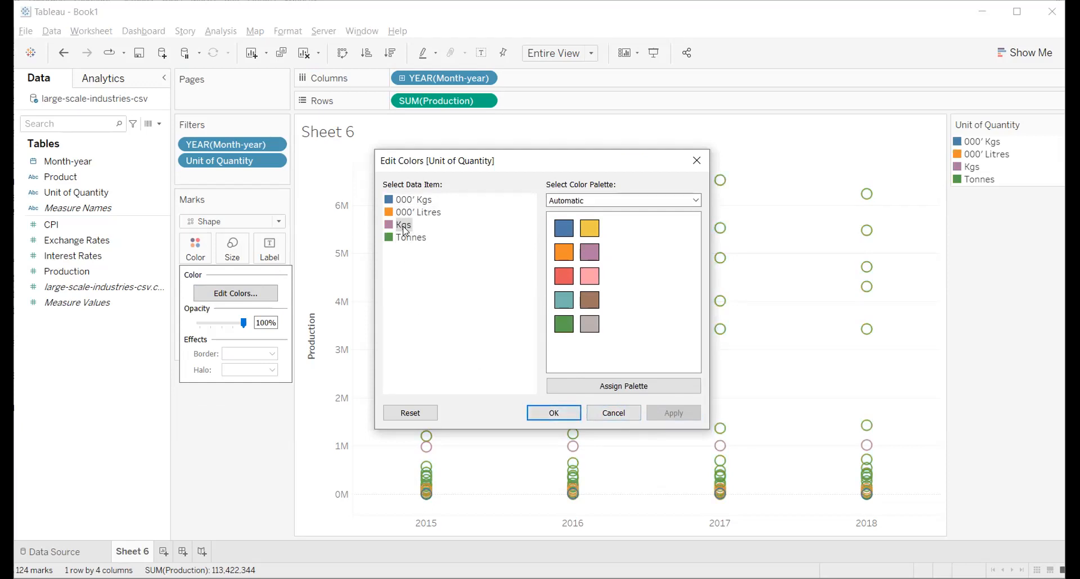
{"action": "left_click", "coordinate": [558, 277]}
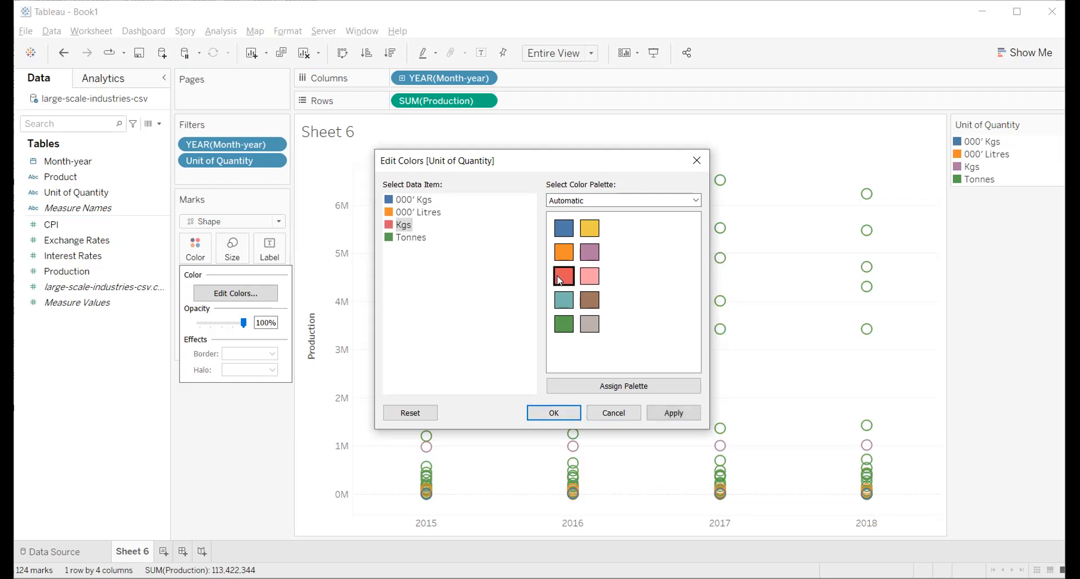
{"action": "left_click", "coordinate": [674, 414]}
{"action": "left_click", "coordinate": [552, 413]}
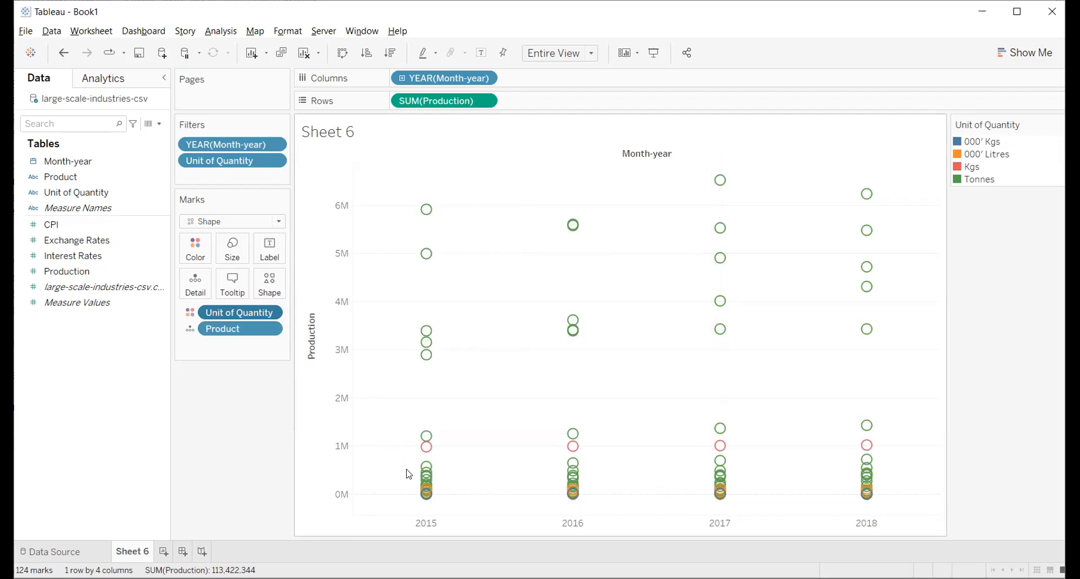
Step: Inspect the product details of the lowest marks, the Kgs mark and the highest Tonnes mark for 2015
{"action": "mouse_move", "coordinate": [427, 484]}
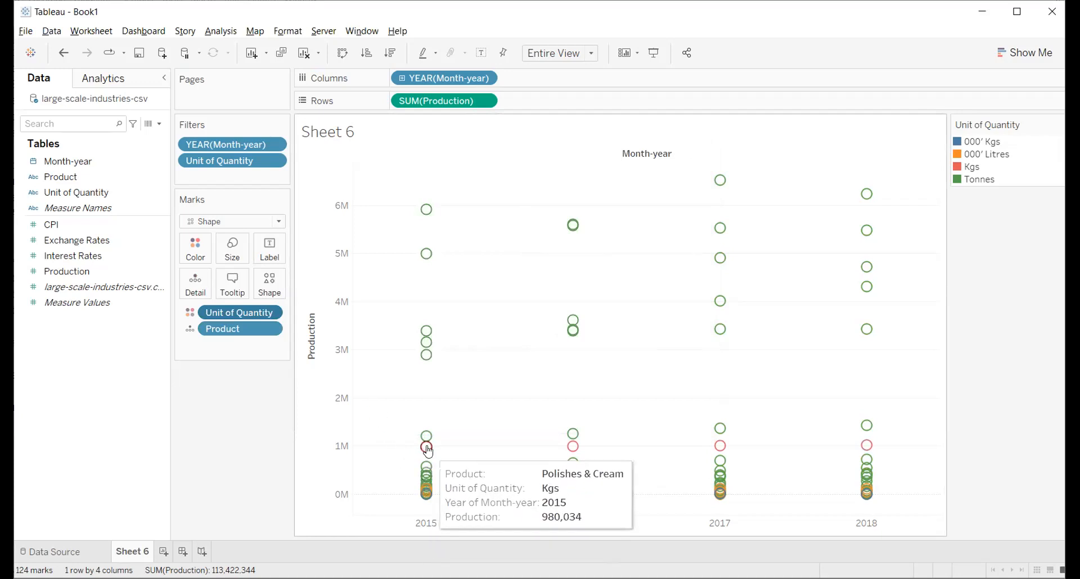
{"action": "mouse_move", "coordinate": [421, 505]}
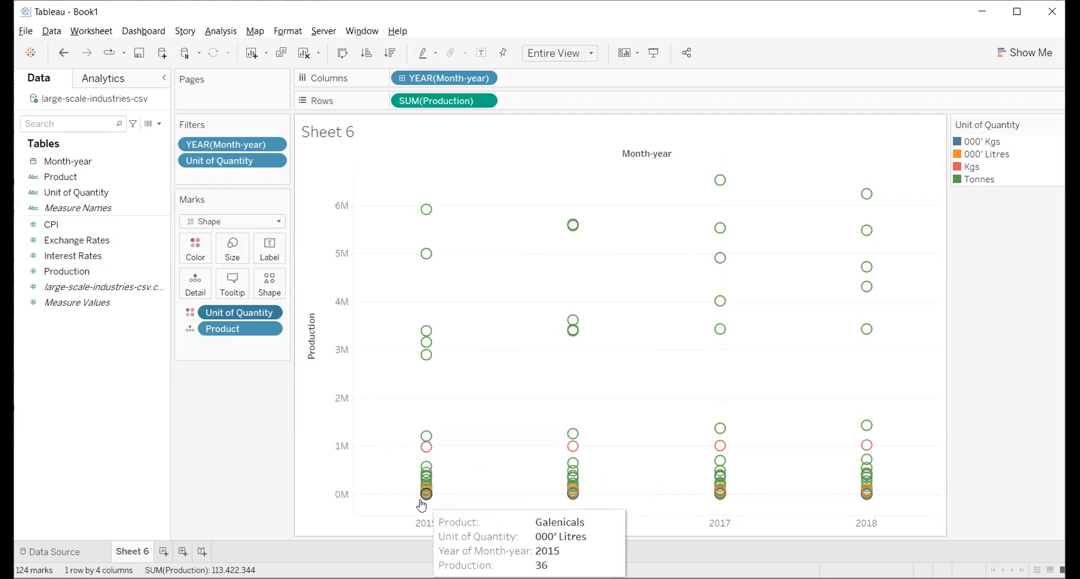
{"action": "mouse_move", "coordinate": [428, 448]}
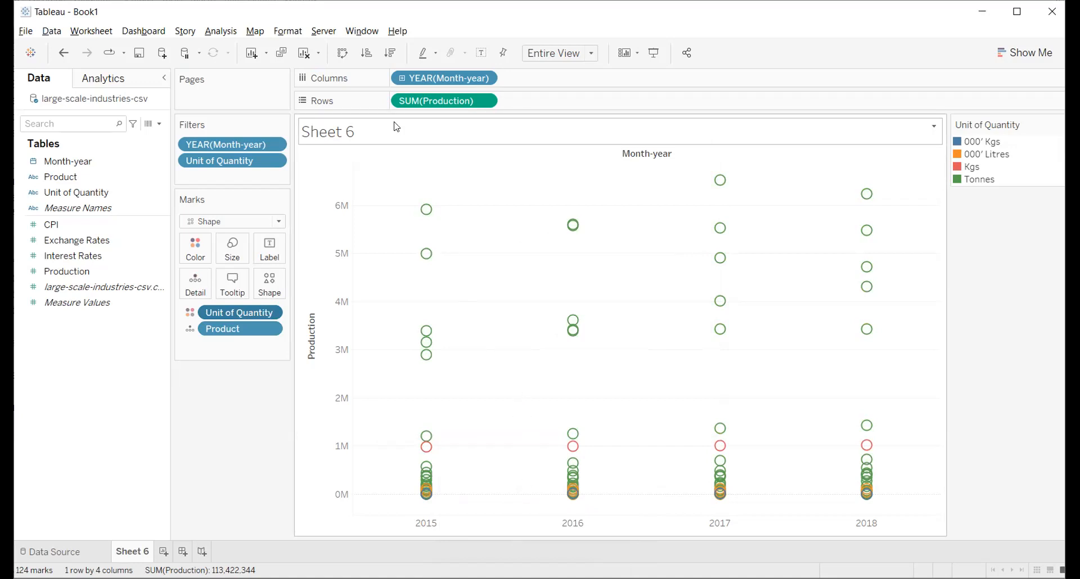
{"action": "mouse_move", "coordinate": [426, 210]}
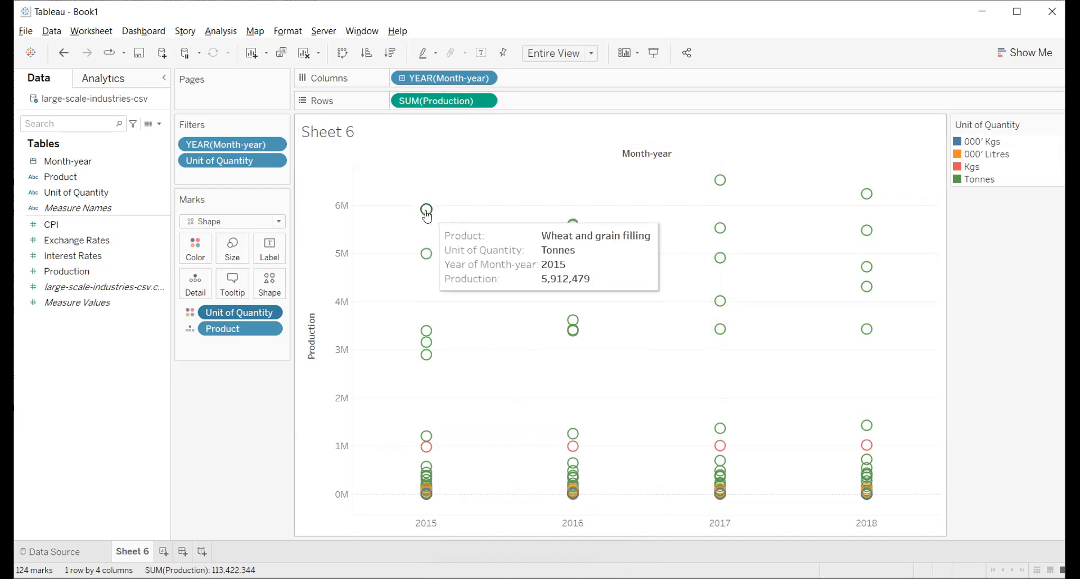
{"action": "mouse_move", "coordinate": [426, 263]}
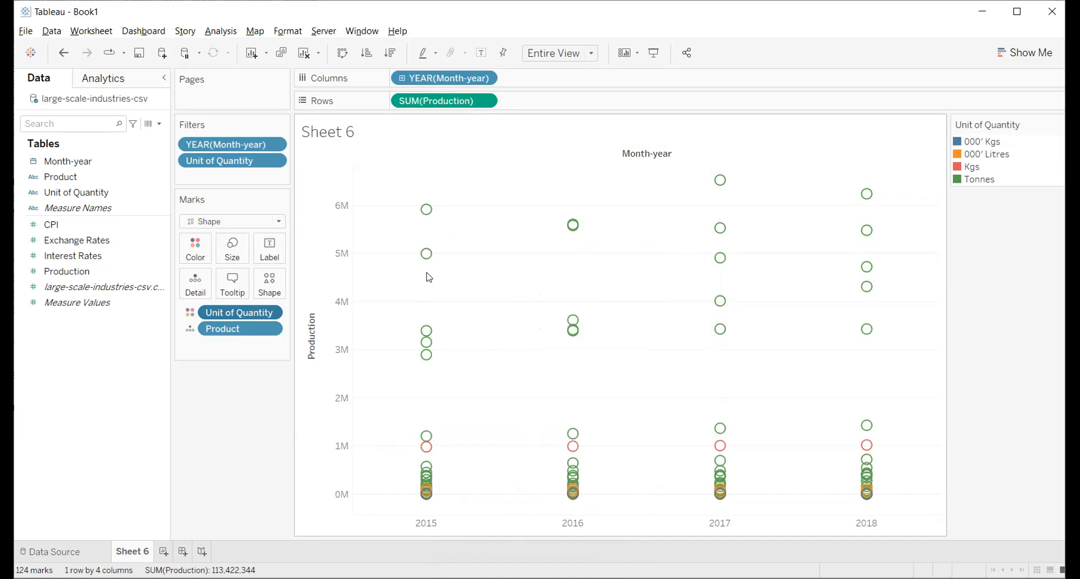
Step: Start a Product filter from an empty selection and include Vegetable Ghee, Wheat and grain filling, Tea Blended and Sugar
{"action": "left_click", "coordinate": [62, 176]}
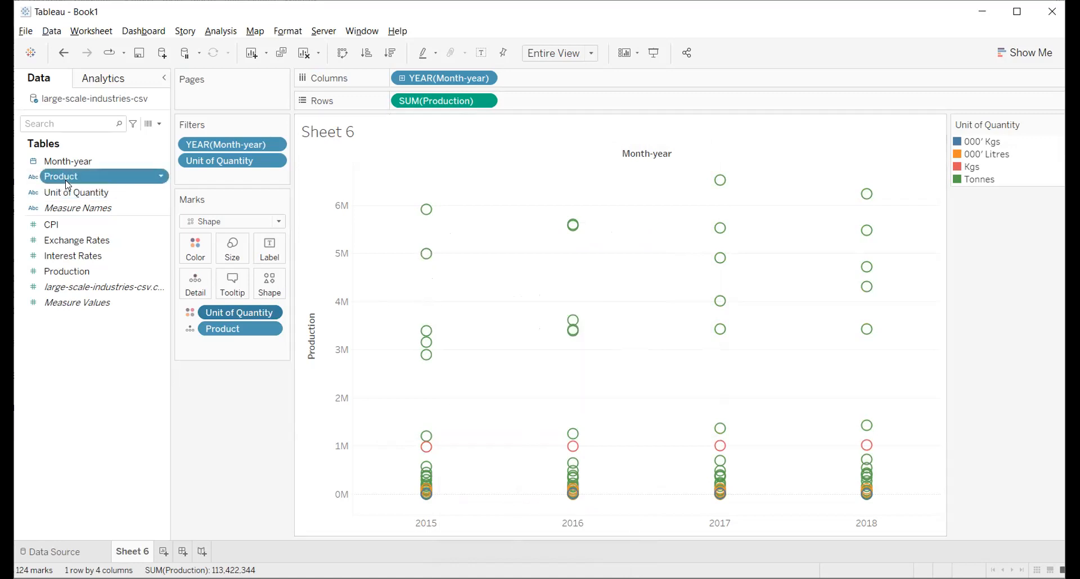
{"action": "left_click_drag", "start_coordinate": [202, 183], "coordinate": [202, 185]}
{"action": "left_click", "coordinate": [496, 349]}
{"action": "scroll", "coordinate": [461, 302], "scroll_direction": "down", "scroll_amount": 7}
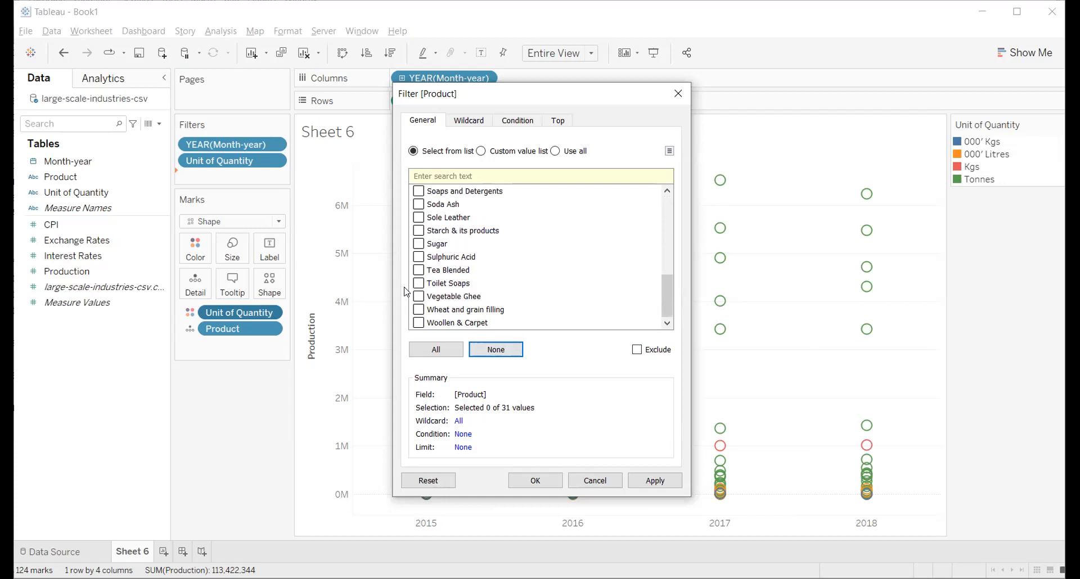
{"action": "left_click", "coordinate": [418, 297]}
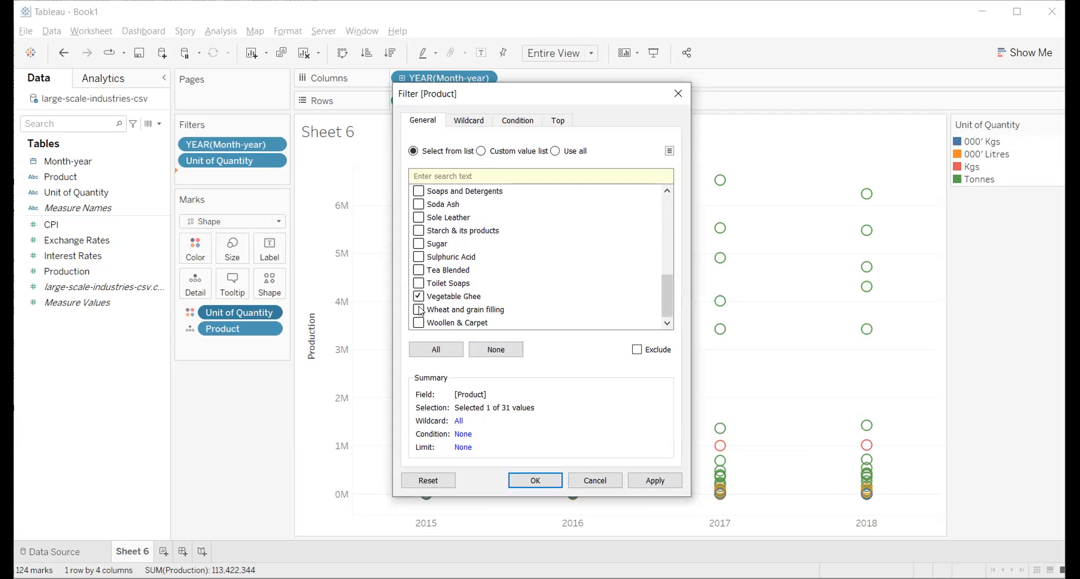
{"action": "left_click", "coordinate": [419, 310]}
{"action": "scroll", "coordinate": [422, 249], "scroll_direction": "up", "scroll_amount": 1}
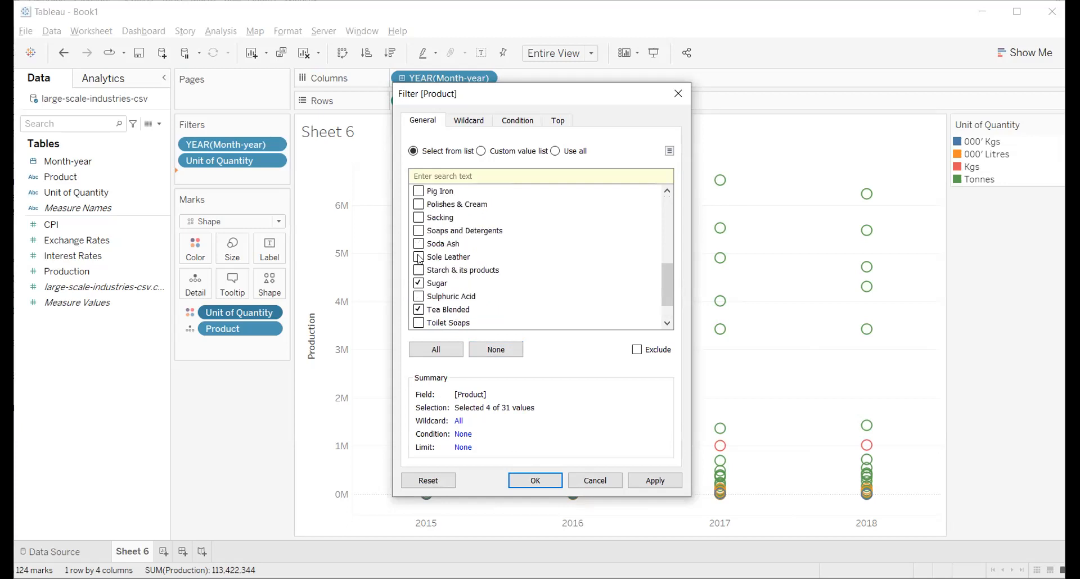
Step: Include Liquids/syrups and Cooking Oil in the Product filter as well and apply it to the view
{"action": "scroll", "coordinate": [418, 229], "scroll_direction": "up", "scroll_amount": 1}
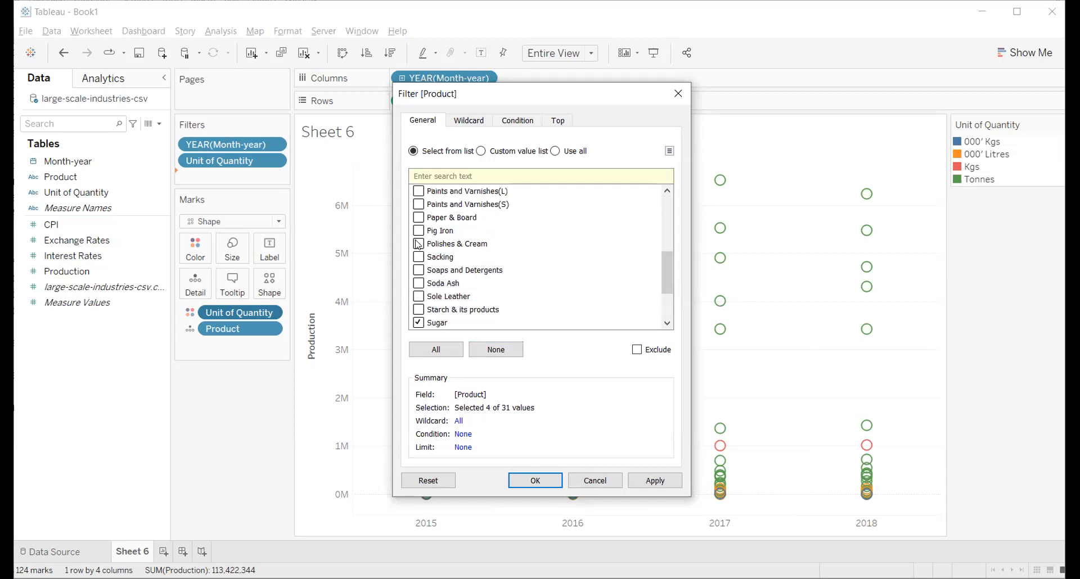
{"action": "scroll", "coordinate": [418, 234], "scroll_direction": "up", "scroll_amount": 1}
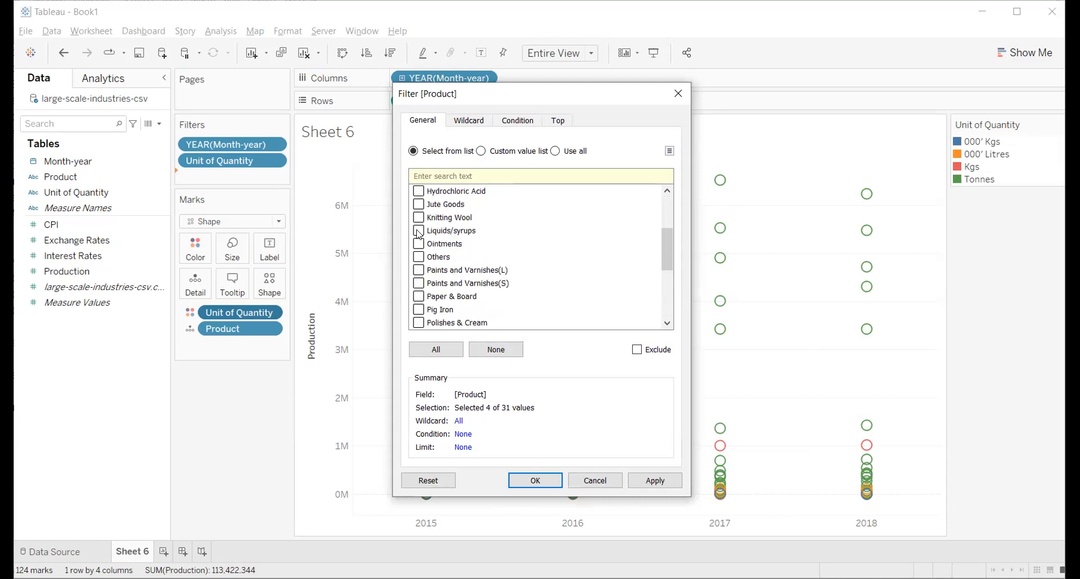
{"action": "scroll", "coordinate": [418, 235], "scroll_direction": "up", "scroll_amount": 1}
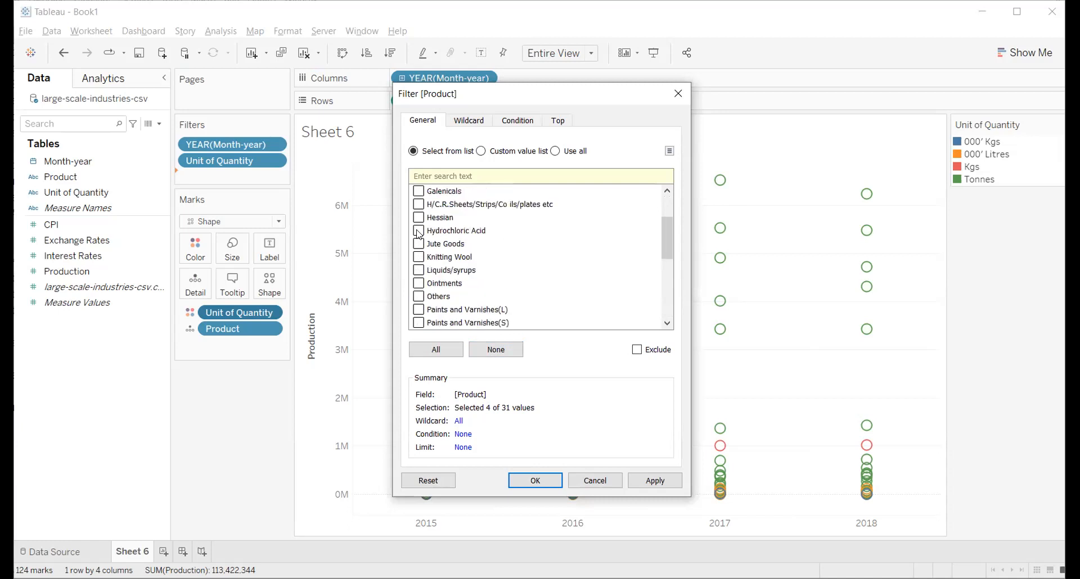
{"action": "left_click", "coordinate": [418, 271]}
{"action": "scroll", "coordinate": [418, 256], "scroll_direction": "up", "scroll_amount": 1}
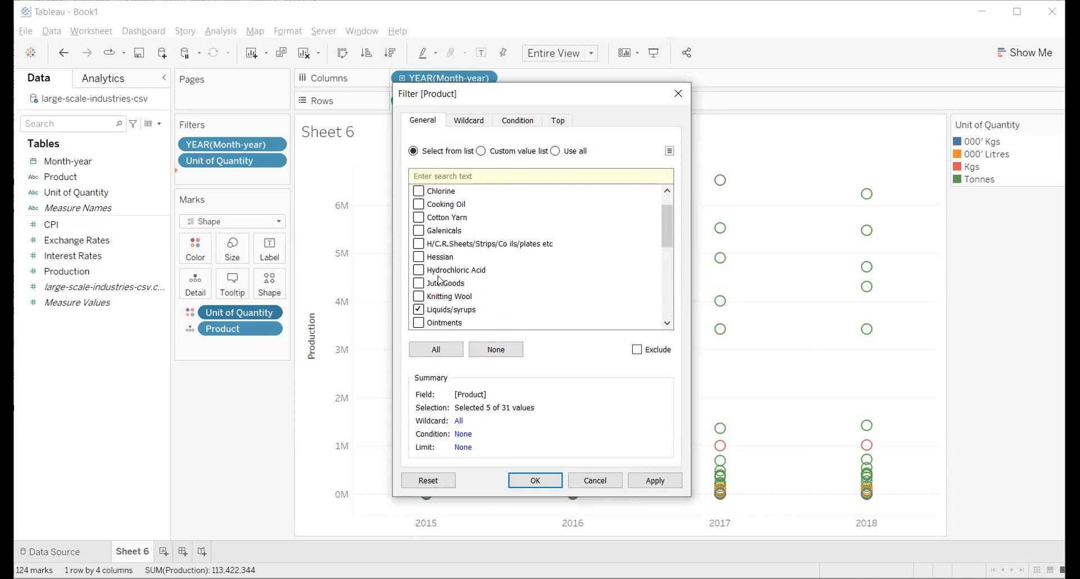
{"action": "scroll", "coordinate": [419, 241], "scroll_direction": "up", "scroll_amount": 1}
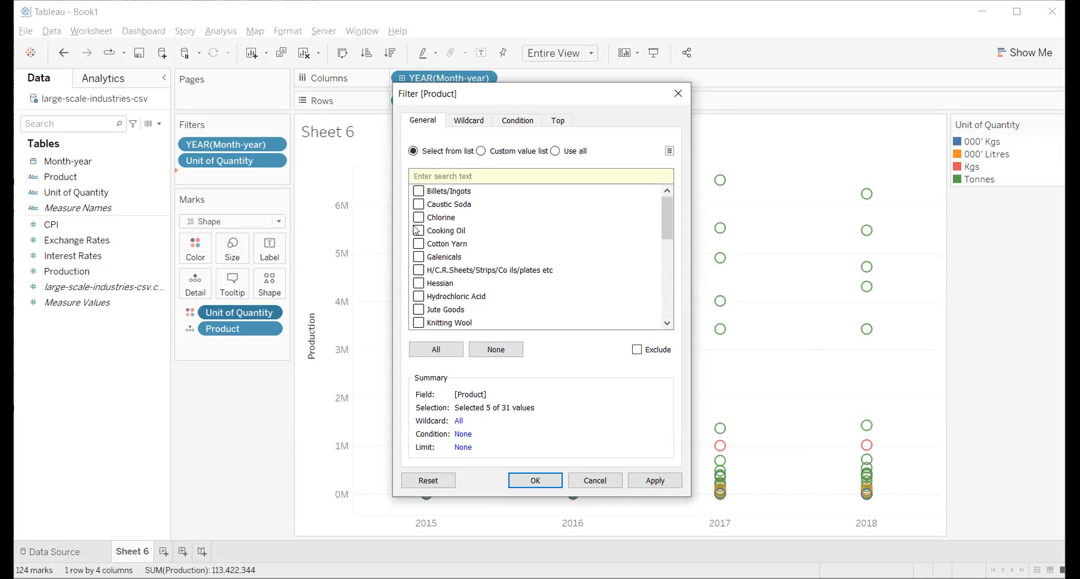
{"action": "left_click", "coordinate": [422, 231]}
{"action": "left_click", "coordinate": [656, 481]}
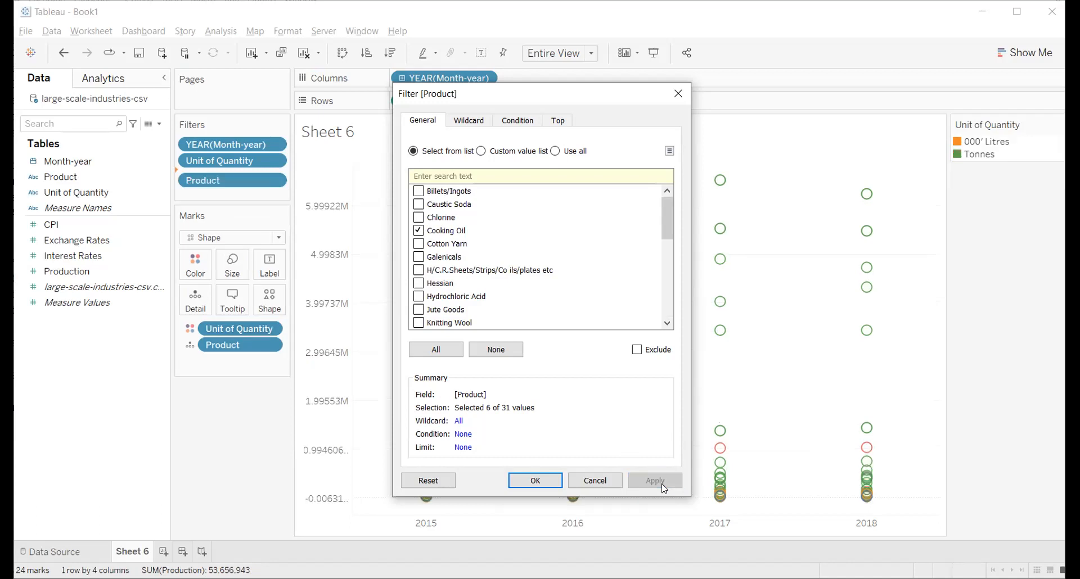
{"action": "left_click", "coordinate": [535, 481]}
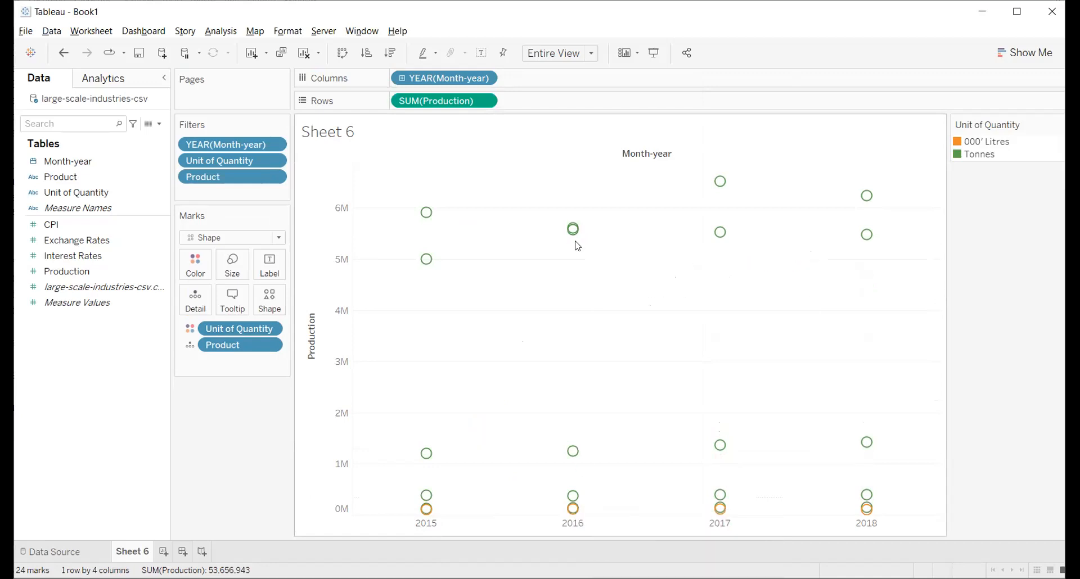
Step: Exclude Tonnes from the Unit of Quantity filter, keeping only 000' Litres
{"action": "left_click", "coordinate": [260, 156]}
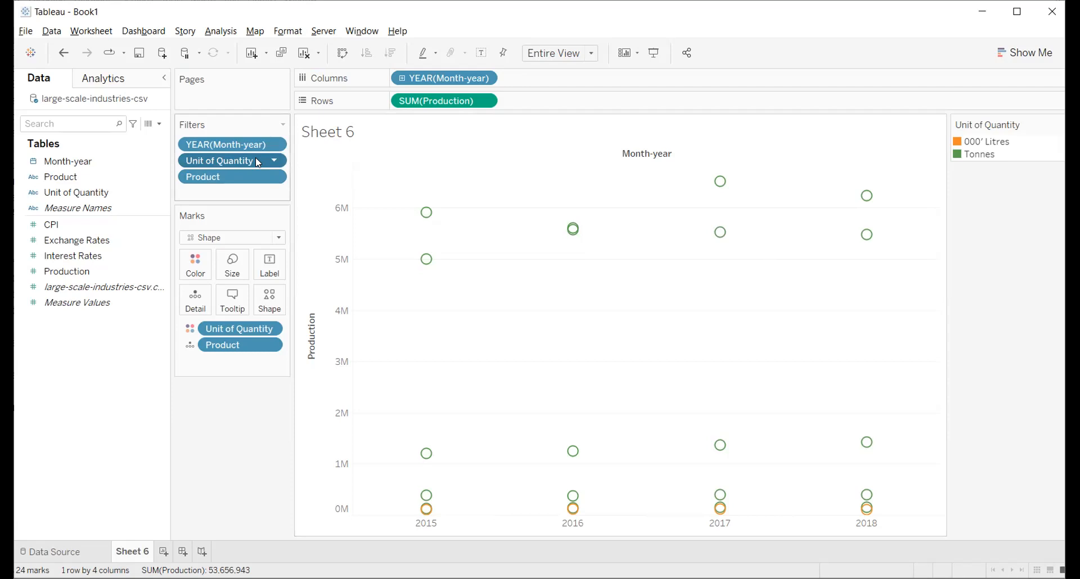
{"action": "double_click", "coordinate": [257, 159]}
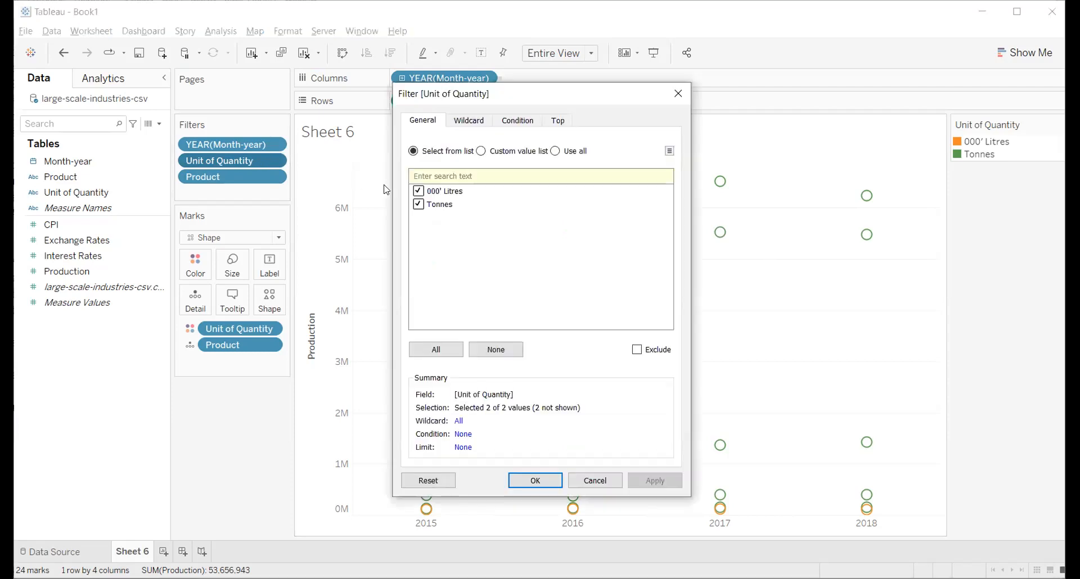
{"action": "left_click", "coordinate": [419, 206]}
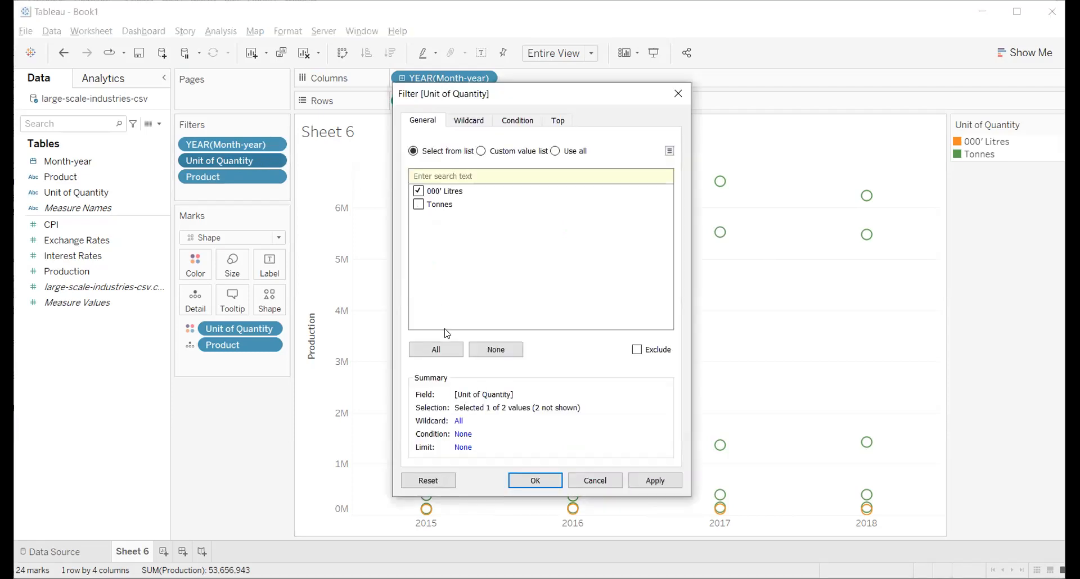
{"action": "left_click", "coordinate": [437, 350]}
{"action": "left_click", "coordinate": [418, 204]}
{"action": "left_click", "coordinate": [656, 481]}
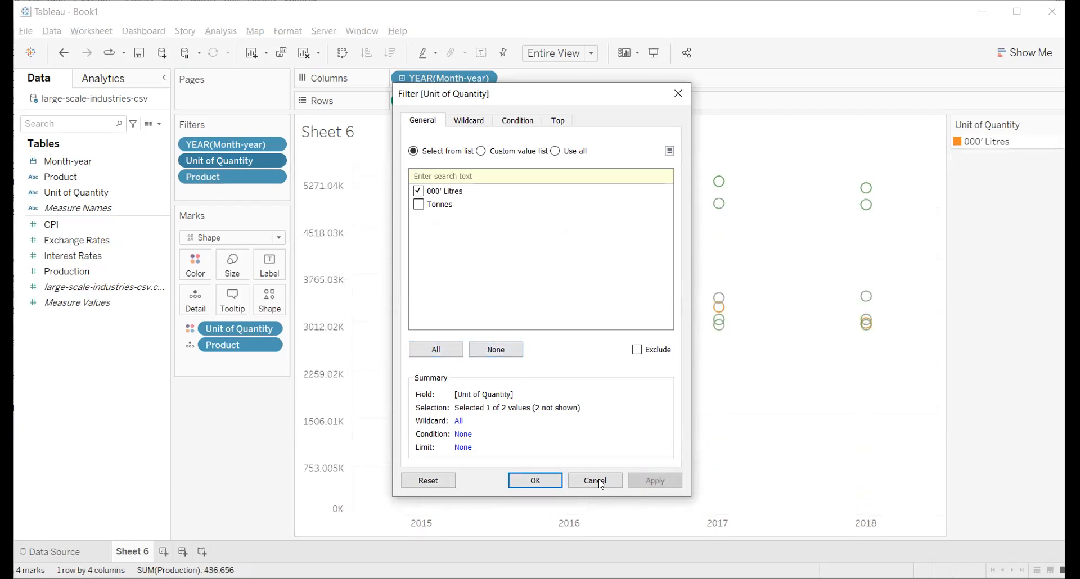
{"action": "left_click", "coordinate": [521, 482]}
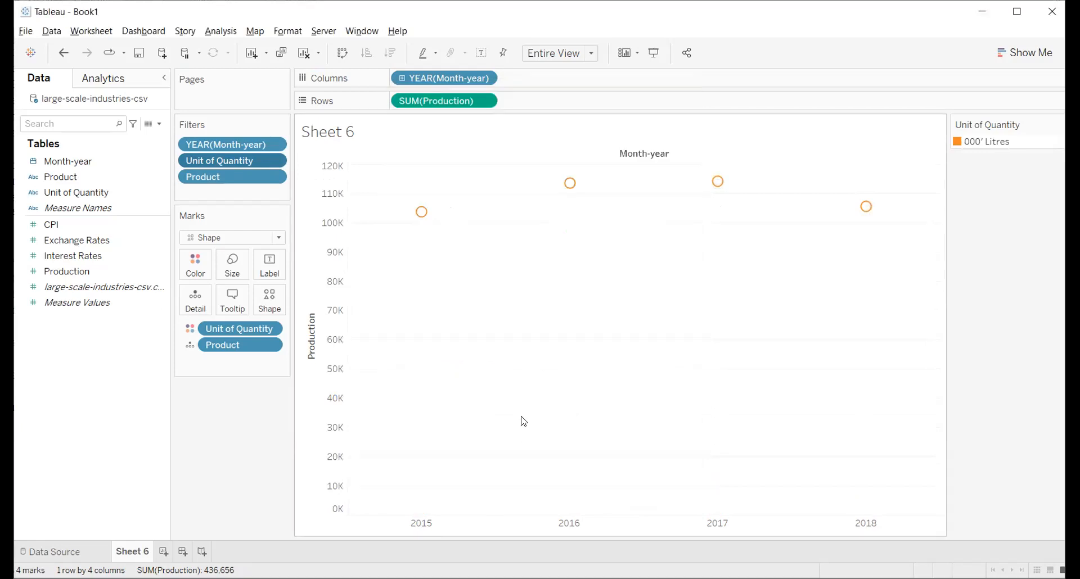
Step: Include all listed products in the Product filter and apply the change
{"action": "double_click", "coordinate": [242, 176]}
{"action": "left_click", "coordinate": [444, 350]}
{"action": "left_click", "coordinate": [655, 480]}
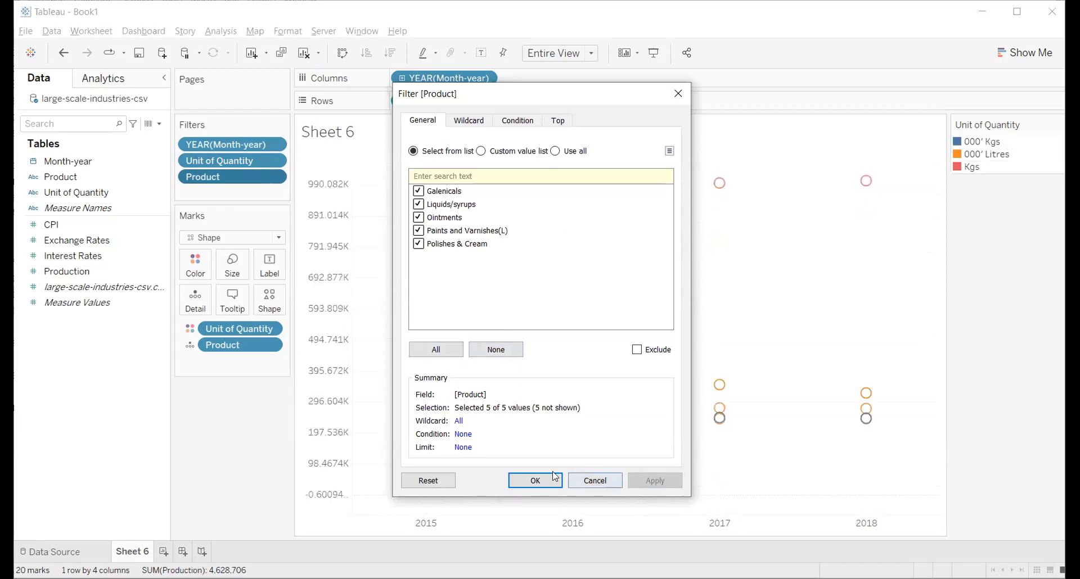
{"action": "left_click", "coordinate": [511, 483]}
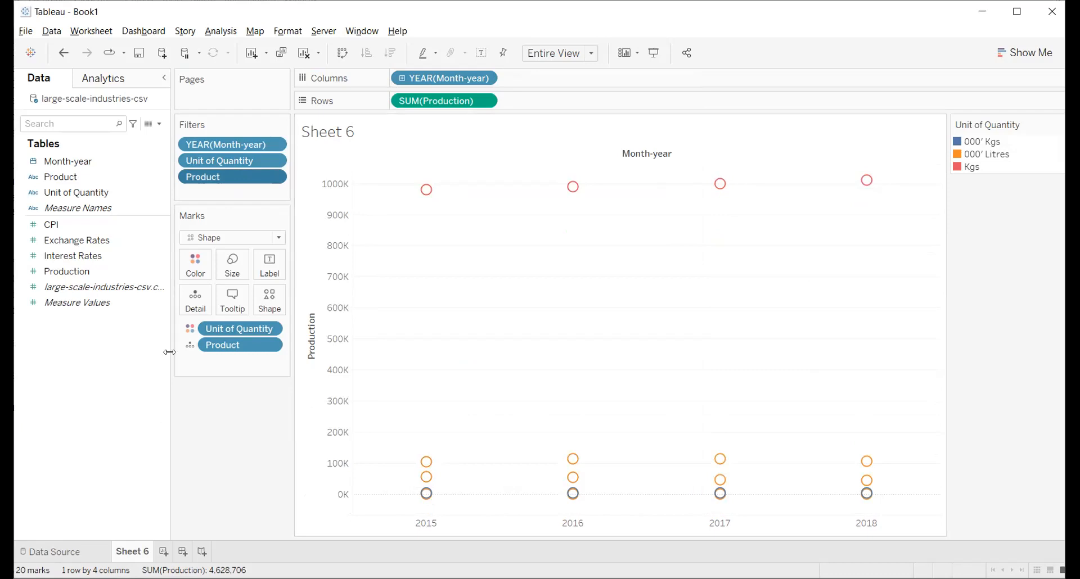
Step: Inspect the details of the Kgs marks across the years and of the highest 000' Litres mark for 2015
{"action": "mouse_move", "coordinate": [426, 190]}
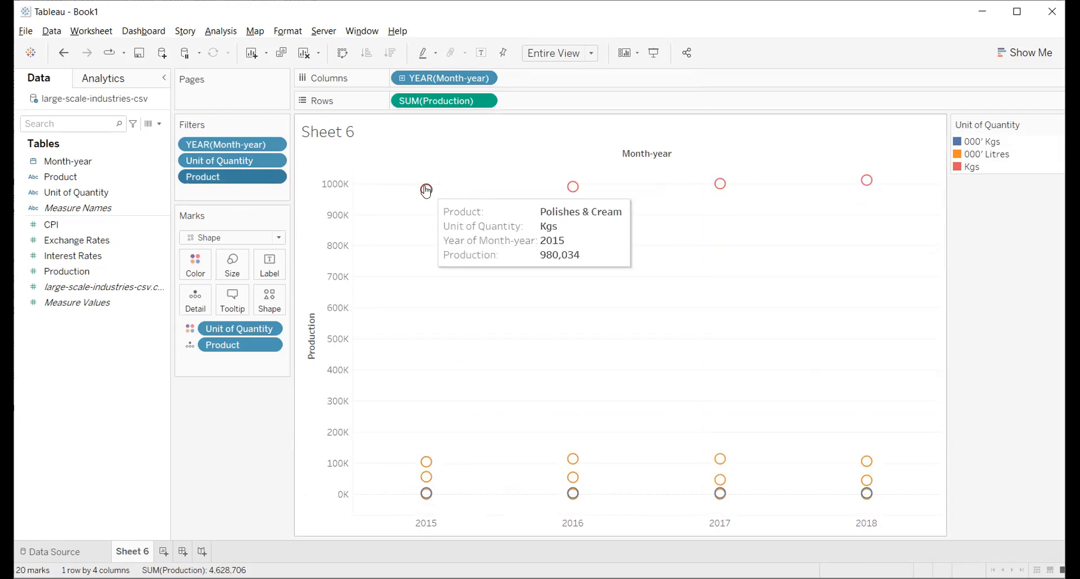
{"action": "mouse_move", "coordinate": [720, 190]}
{"action": "mouse_move", "coordinate": [871, 190]}
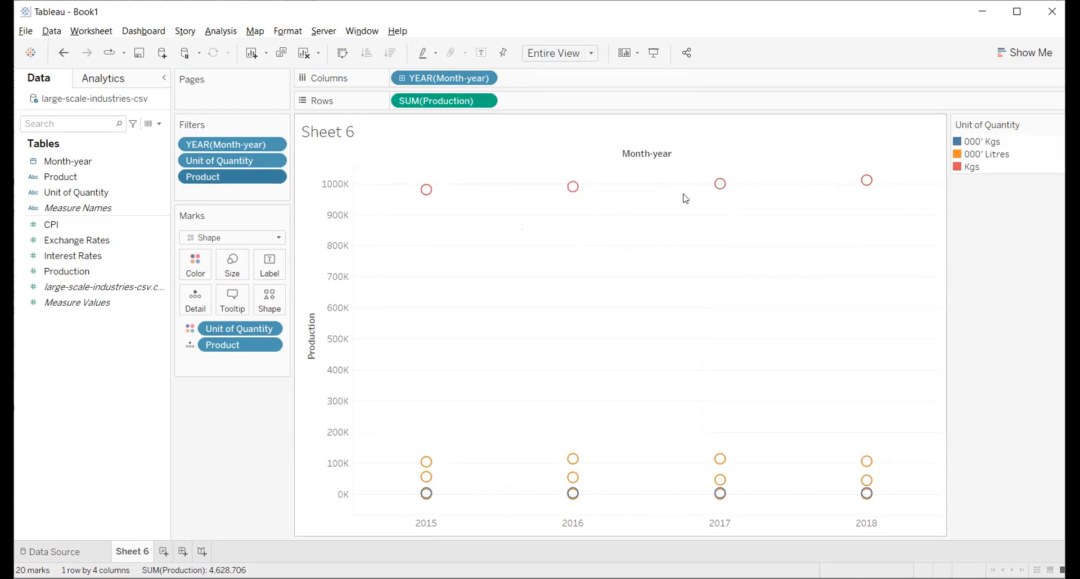
{"action": "mouse_move", "coordinate": [427, 468]}
Step: Undo the filter changes back to the view without a Product filter
{"action": "key", "text": "ctrl+z"}
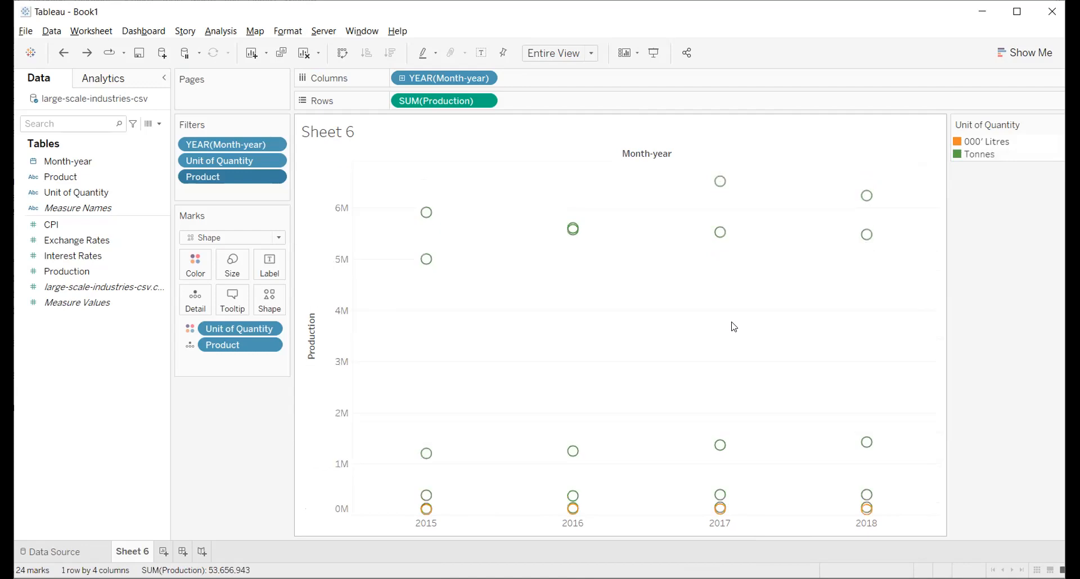
{"action": "key", "text": "ctrl+z"}
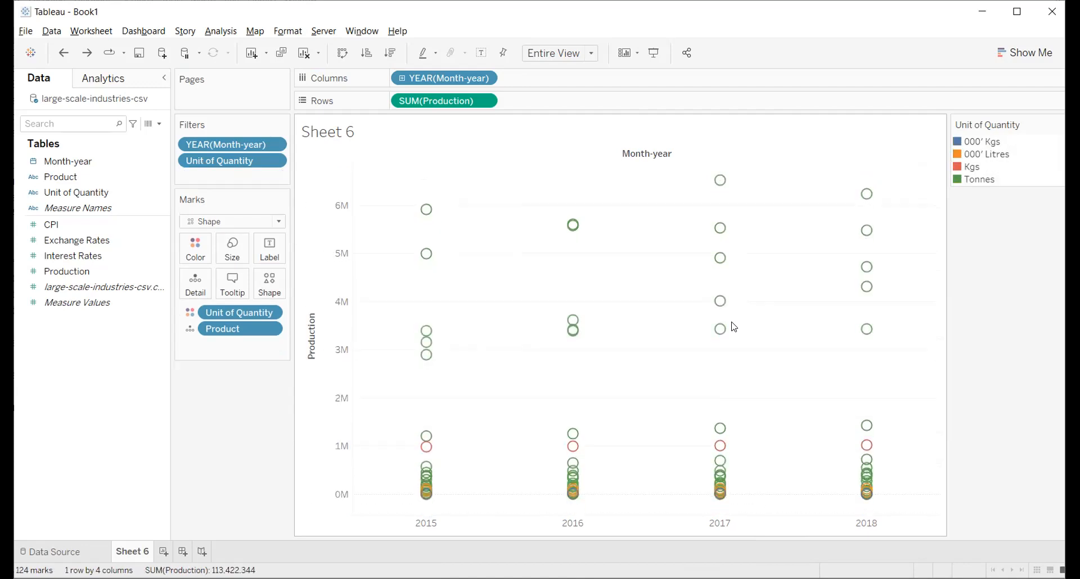
Step: In the Unit of Quantity filter, exclude Tonnes and include Nos. and No.s
{"action": "double_click", "coordinate": [243, 169]}
{"action": "scroll", "coordinate": [485, 277], "scroll_direction": "down", "scroll_amount": 10}
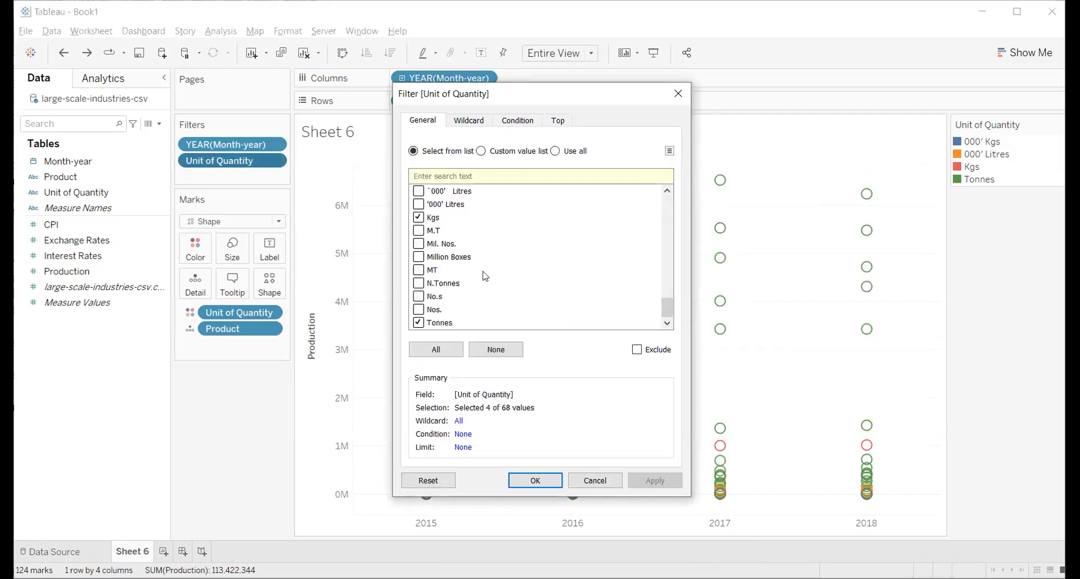
{"action": "left_click", "coordinate": [418, 323]}
{"action": "left_click", "coordinate": [418, 309]}
{"action": "left_click", "coordinate": [417, 298]}
Step: Include 24 Sq.M through 29 Sq.M in the Unit of Quantity filter and apply it to the view
{"action": "scroll", "coordinate": [419, 270], "scroll_direction": "up", "scroll_amount": 10}
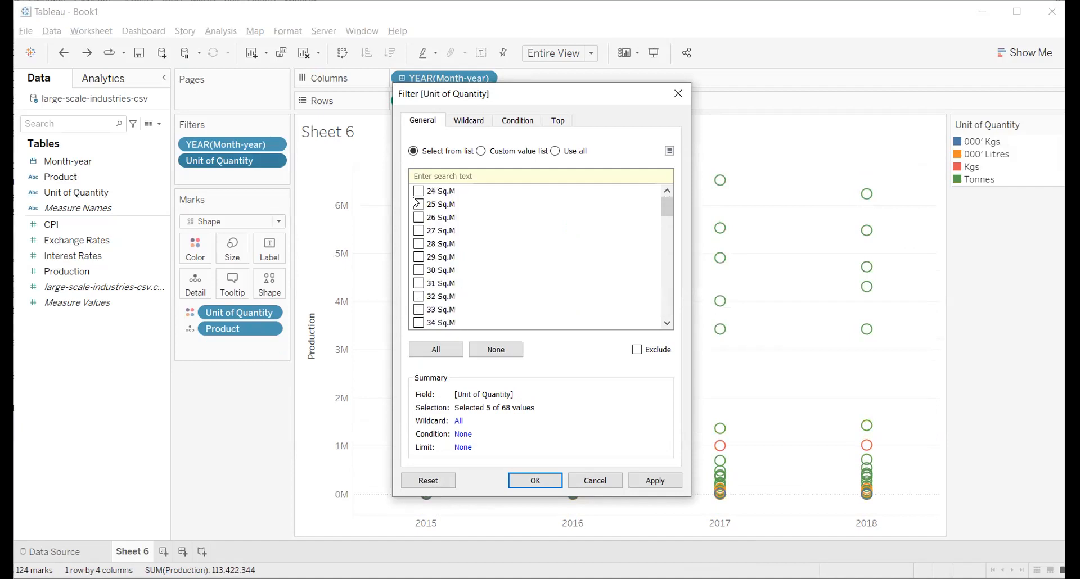
{"action": "left_click", "coordinate": [418, 191]}
{"action": "left_click", "coordinate": [418, 204]}
{"action": "left_click", "coordinate": [418, 218]}
{"action": "left_click", "coordinate": [418, 230]}
{"action": "left_click", "coordinate": [418, 244]}
{"action": "left_click", "coordinate": [418, 256]}
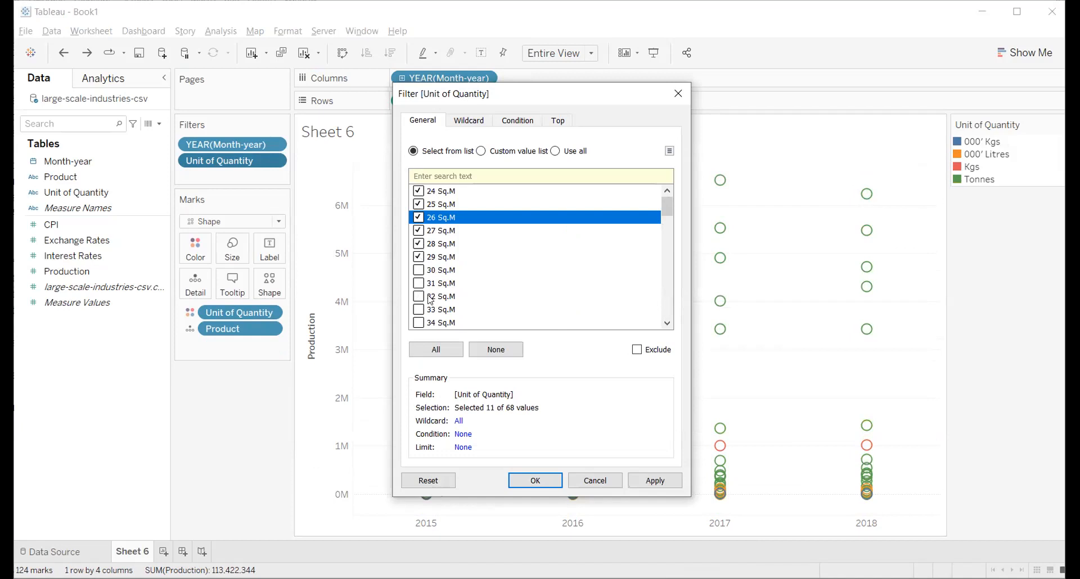
{"action": "scroll", "coordinate": [461, 279], "scroll_direction": "down", "scroll_amount": 7}
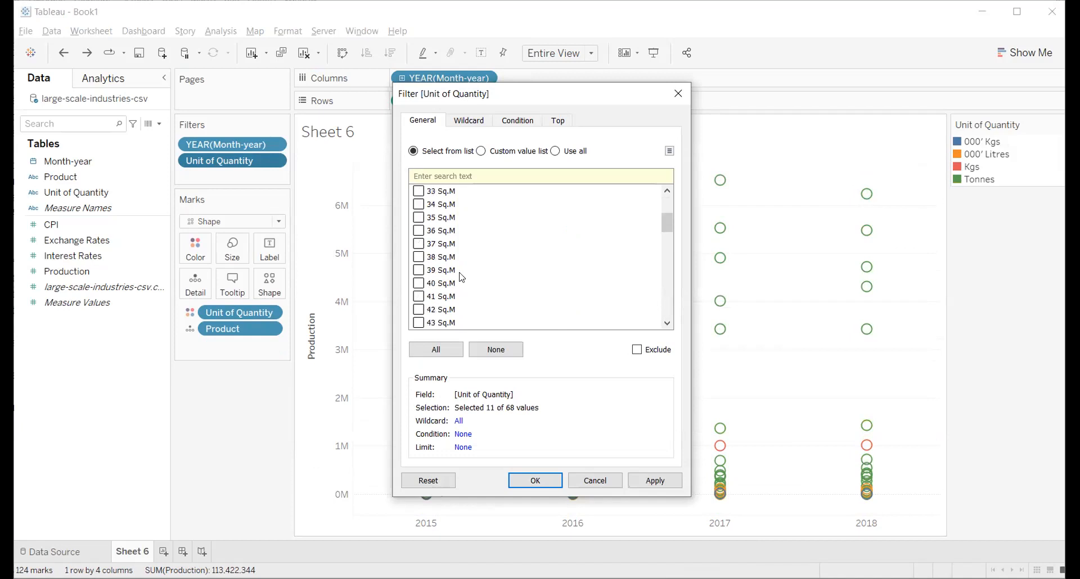
{"action": "left_click", "coordinate": [652, 479]}
{"action": "left_click", "coordinate": [539, 480]}
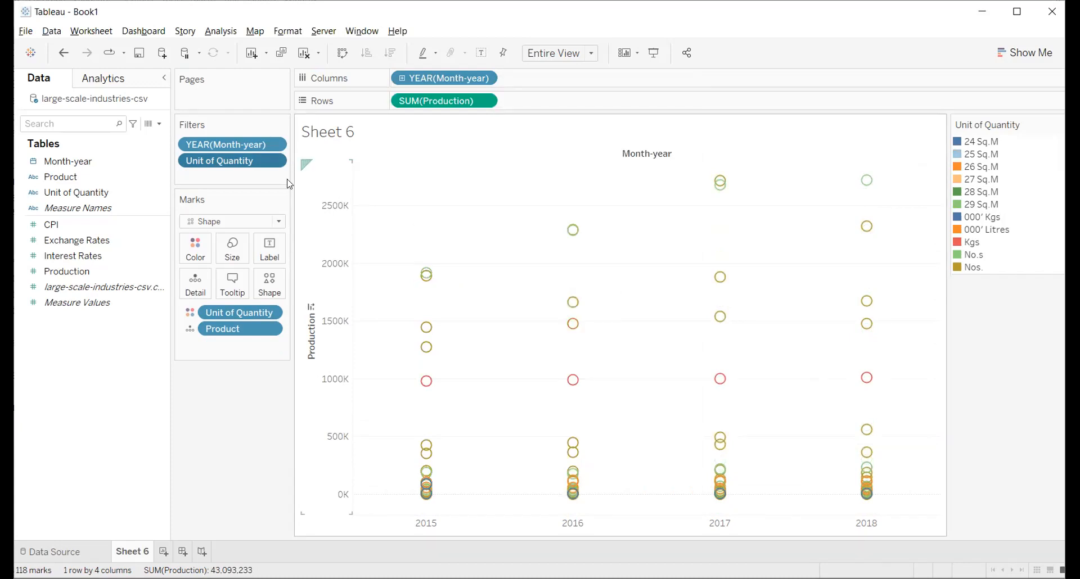
Step: Review which units are included in the Unit of Quantity filter and close it without changes
{"action": "double_click", "coordinate": [255, 168]}
{"action": "scroll", "coordinate": [489, 294], "scroll_direction": "down", "scroll_amount": 8}
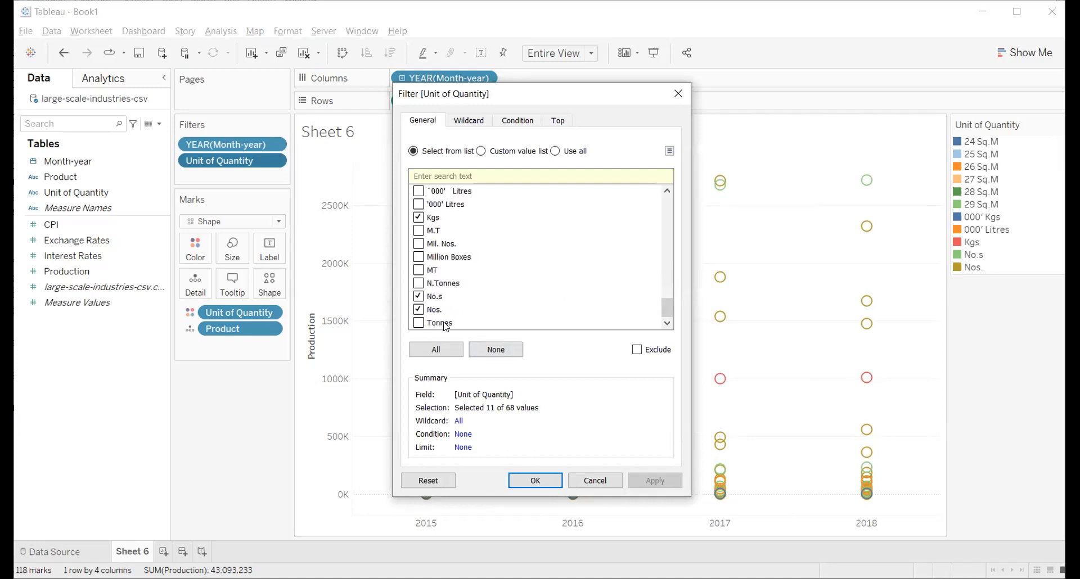
{"action": "scroll", "coordinate": [541, 279], "scroll_direction": "up", "scroll_amount": 1}
{"action": "scroll", "coordinate": [540, 280], "scroll_direction": "up", "scroll_amount": 1}
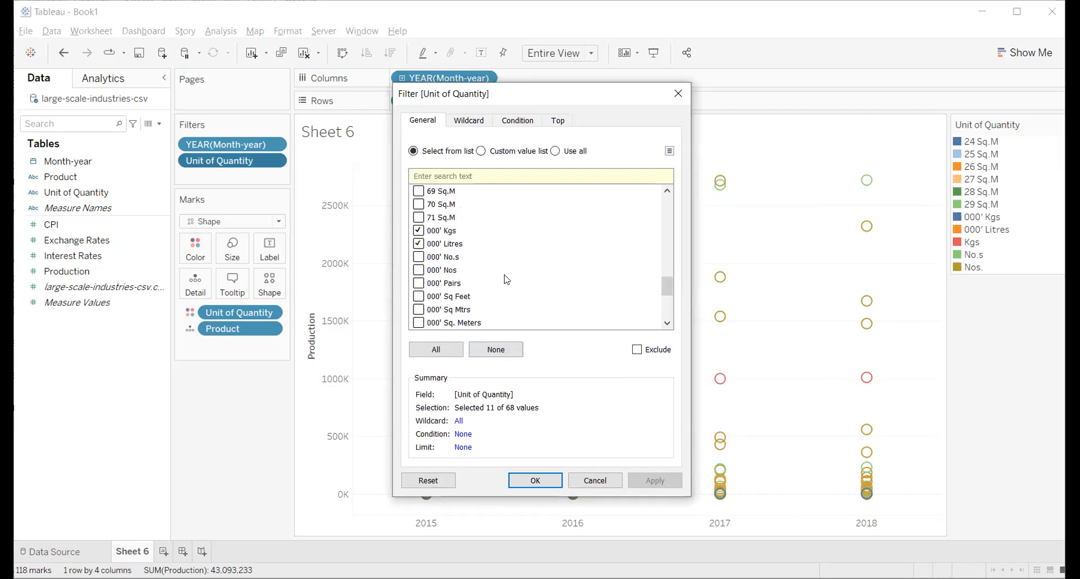
{"action": "scroll", "coordinate": [476, 295], "scroll_direction": "up", "scroll_amount": 1}
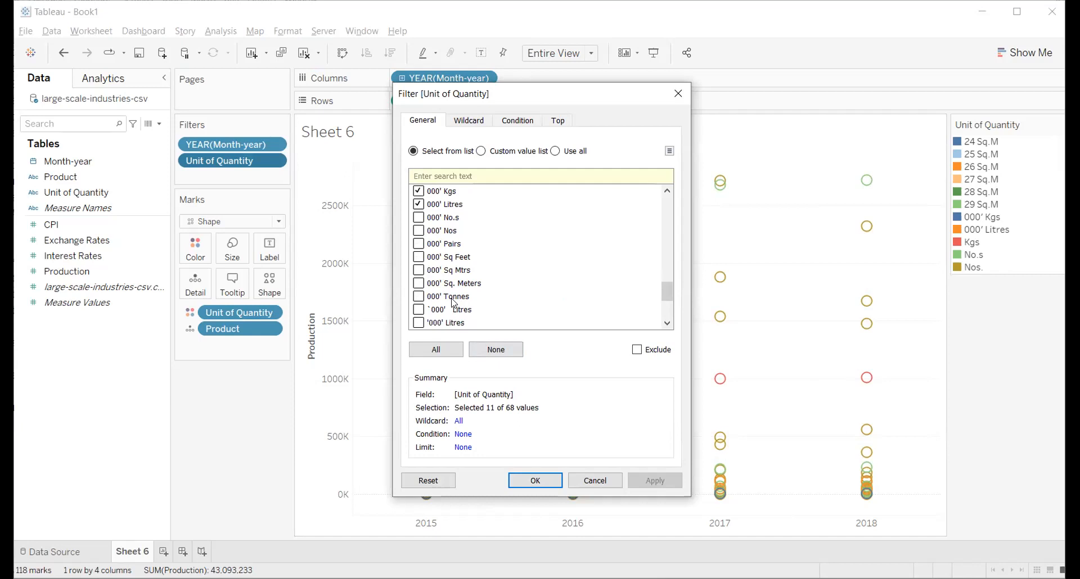
{"action": "left_click", "coordinate": [595, 481]}
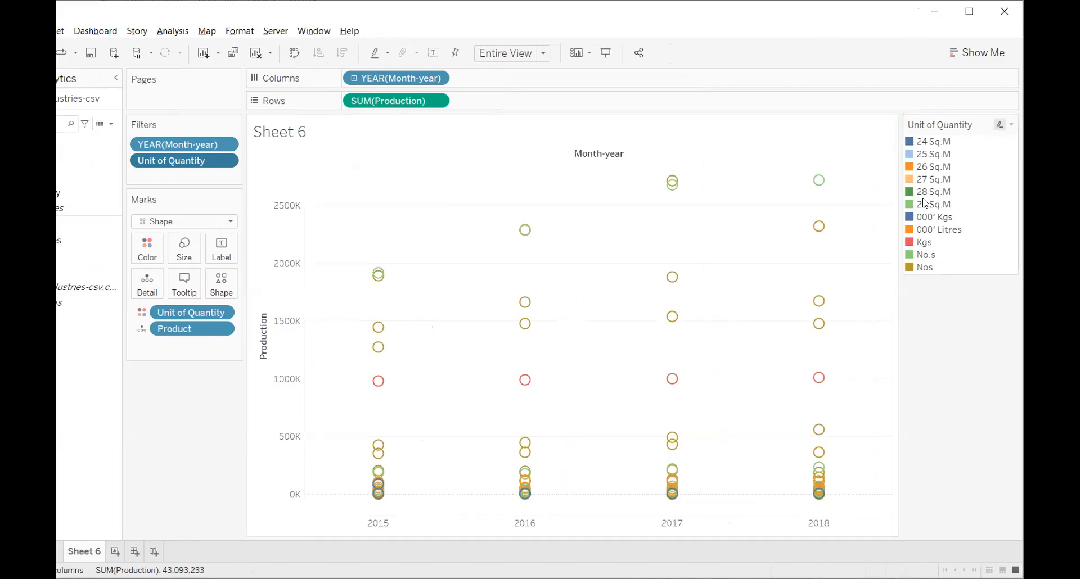
Step: Label the marks in the view with Product
{"action": "mouse_move", "coordinate": [387, 386]}
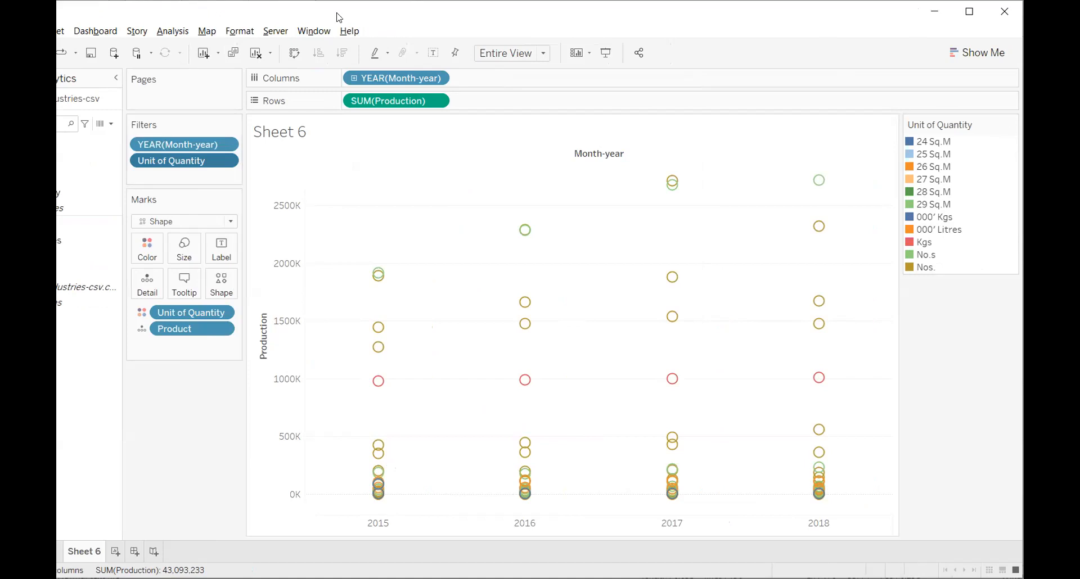
{"action": "left_click_drag", "start_coordinate": [41, 176], "coordinate": [271, 256]}
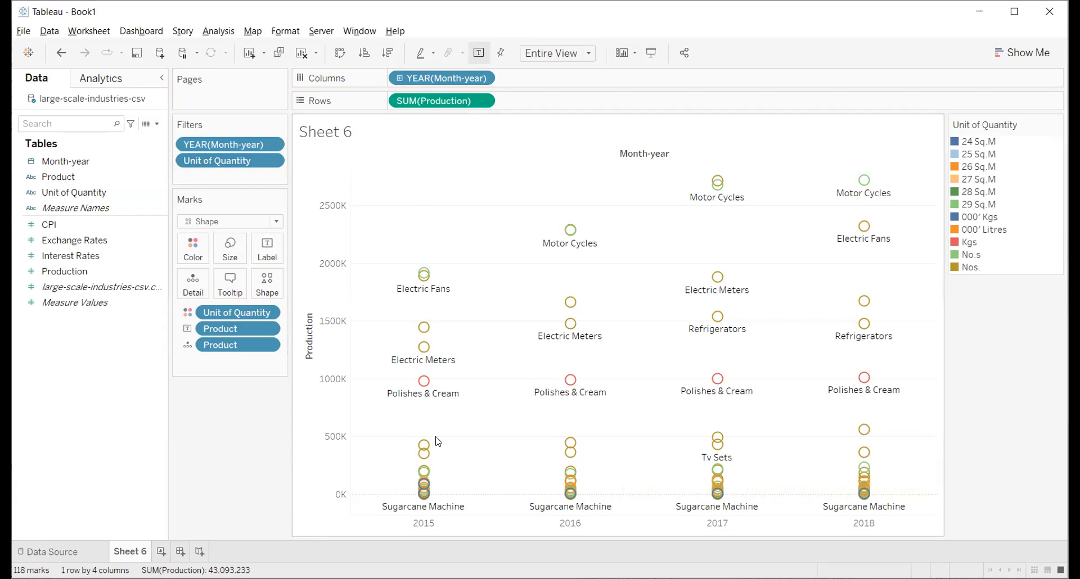
Step: Convert the view to the side-by-side circles chart type
{"action": "left_click", "coordinate": [1011, 59]}
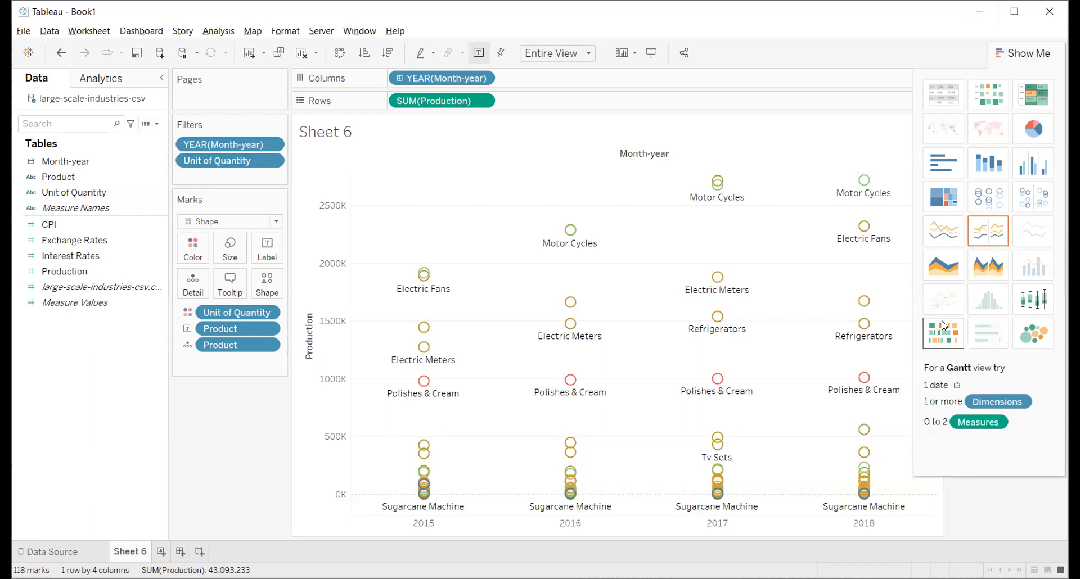
{"action": "left_click", "coordinate": [1038, 209]}
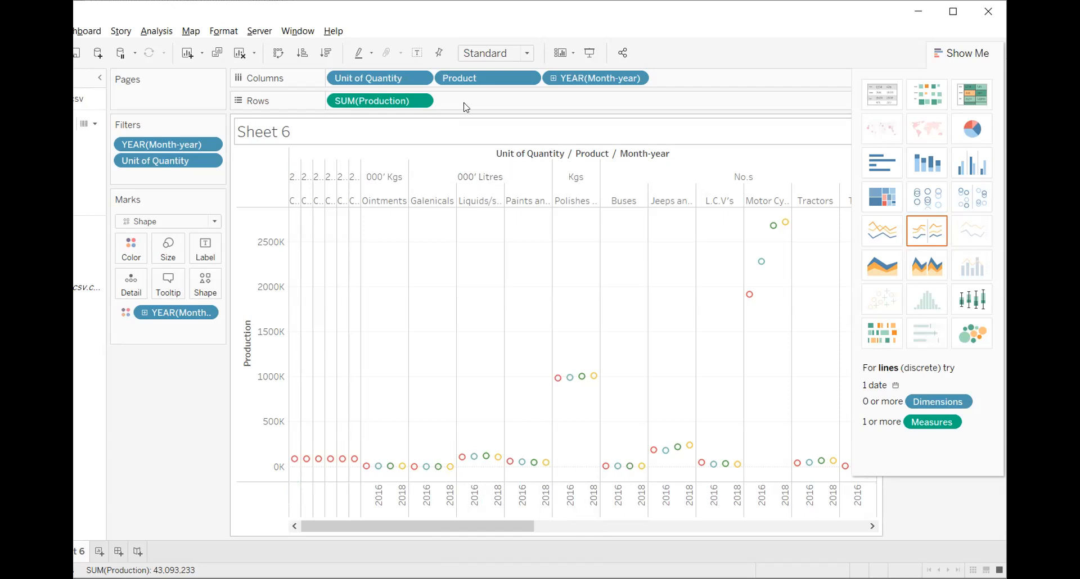
Step: Drill Month-year down from year to quarter and month, and swap the view's rows and columns
{"action": "left_click", "coordinate": [554, 79]}
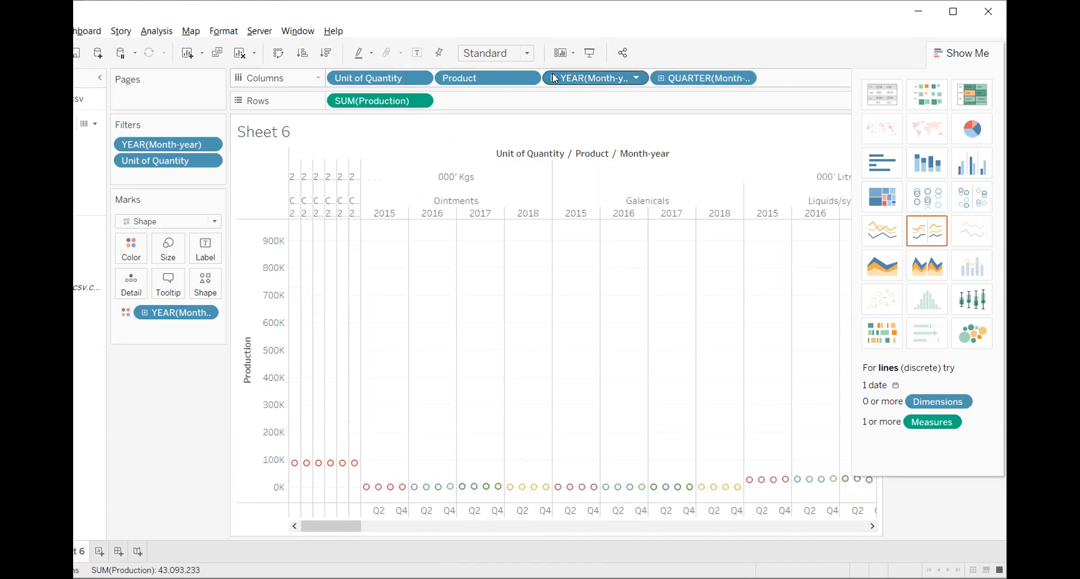
{"action": "left_click", "coordinate": [658, 78]}
{"action": "mouse_move", "coordinate": [467, 439]}
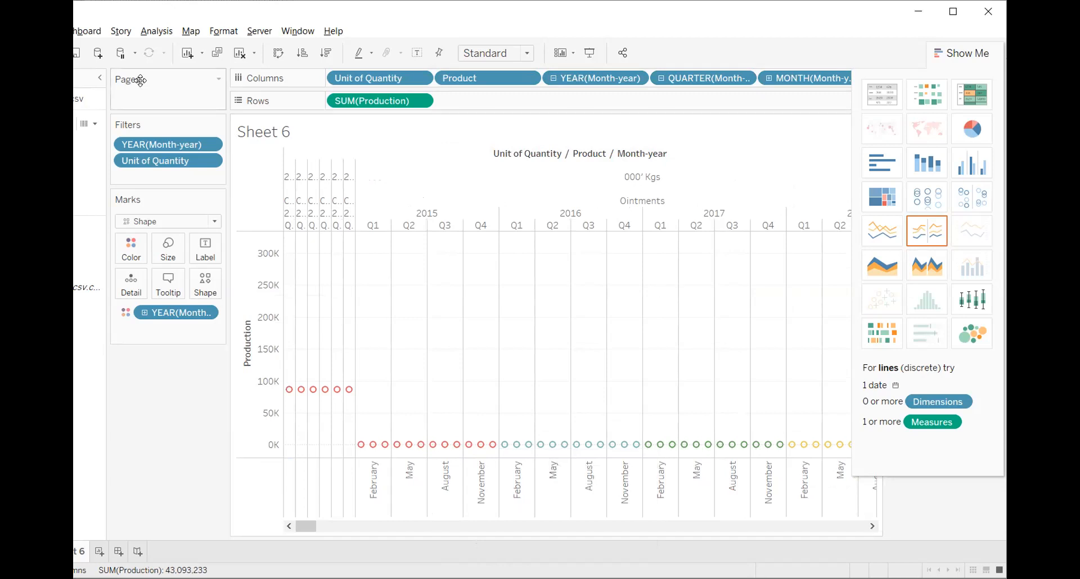
{"action": "left_click", "coordinate": [278, 53]}
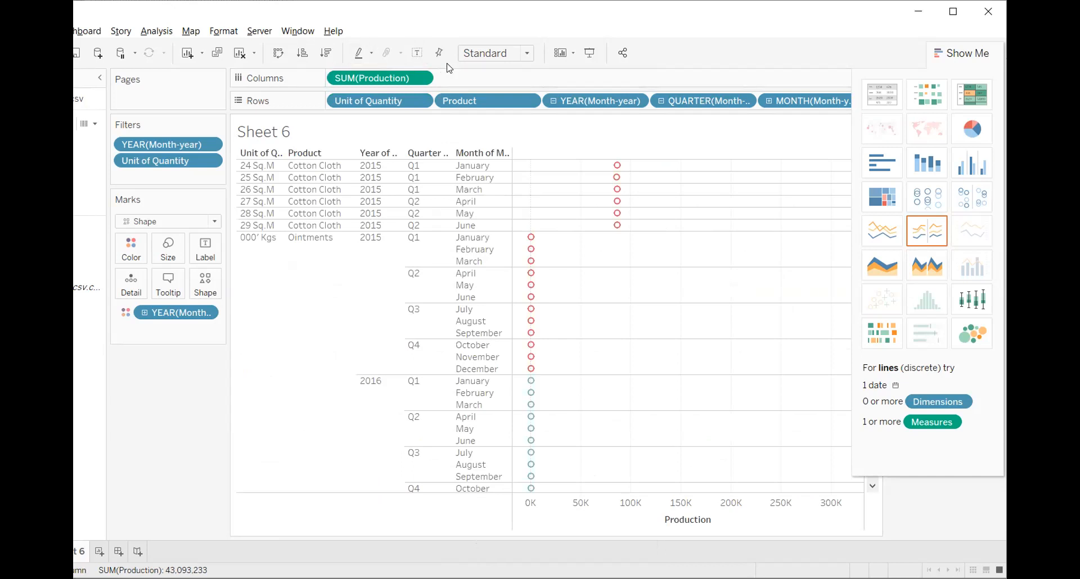
Step: Duplicate Sheet 6 and clear the duplicate sheet
{"action": "left_click", "coordinate": [217, 53]}
{"action": "left_click", "coordinate": [239, 56]}
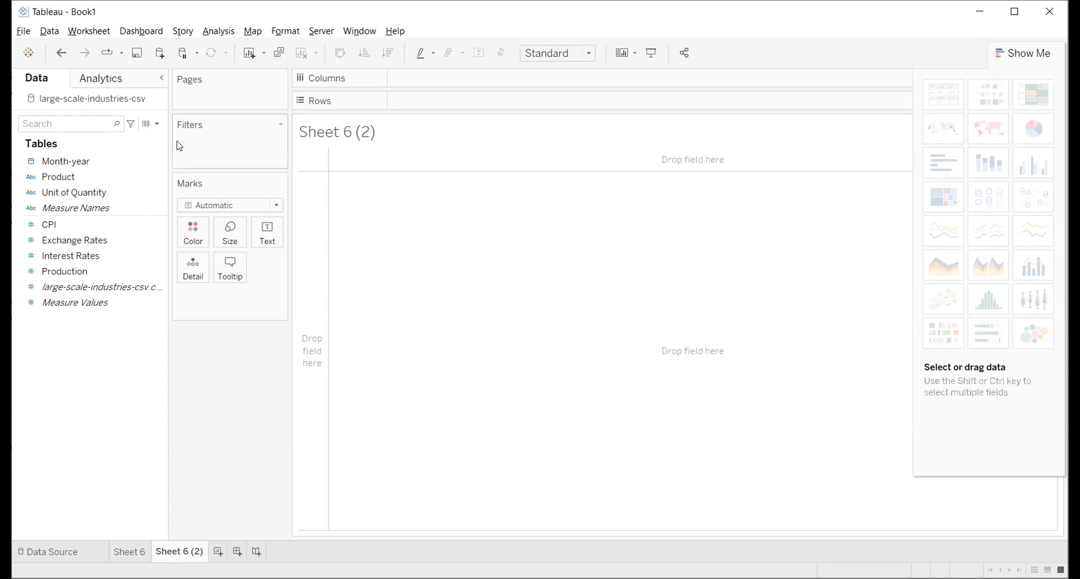
Step: Start a new calculated field and insert the DATEDIFF function in its formula
{"action": "left_click", "coordinate": [157, 124]}
{"action": "left_click", "coordinate": [122, 146]}
{"action": "type", "text": "da"}
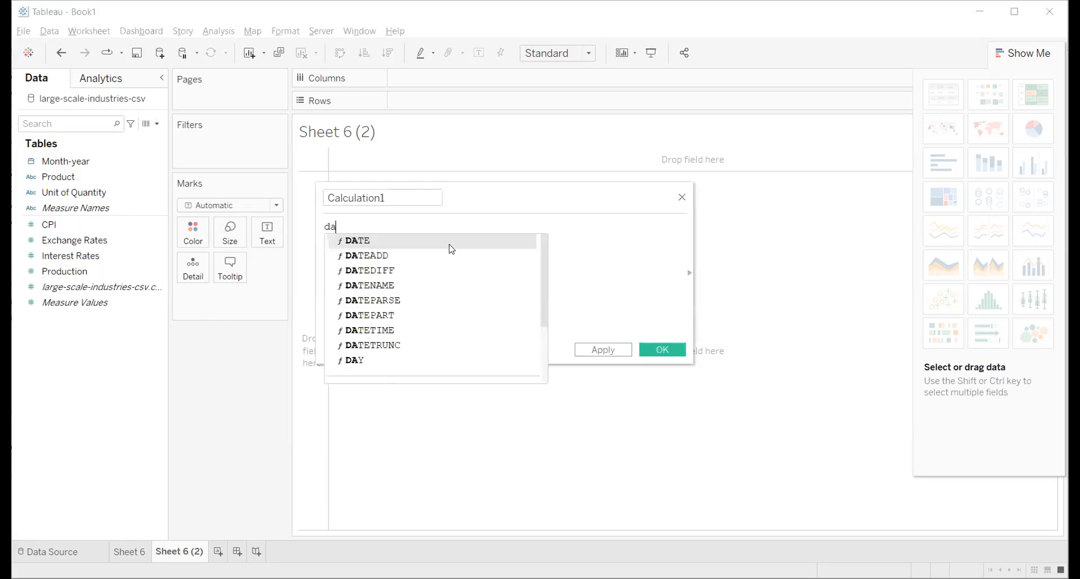
{"action": "type", "text": "ted"}
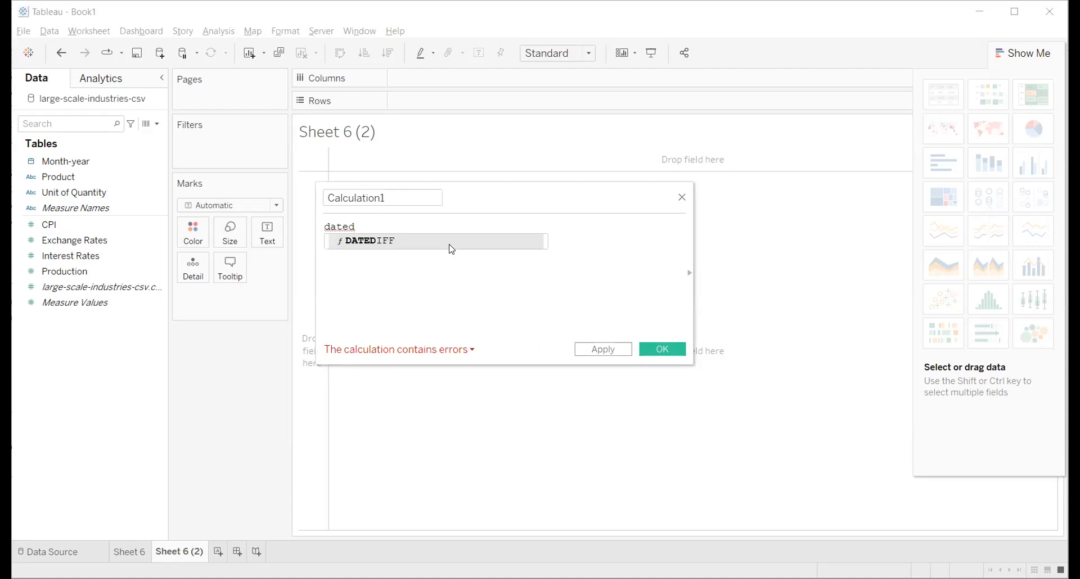
{"action": "type", "text": "4"}
{"action": "key", "text": "BackSpace"}
{"action": "key", "text": "BackSpace"}
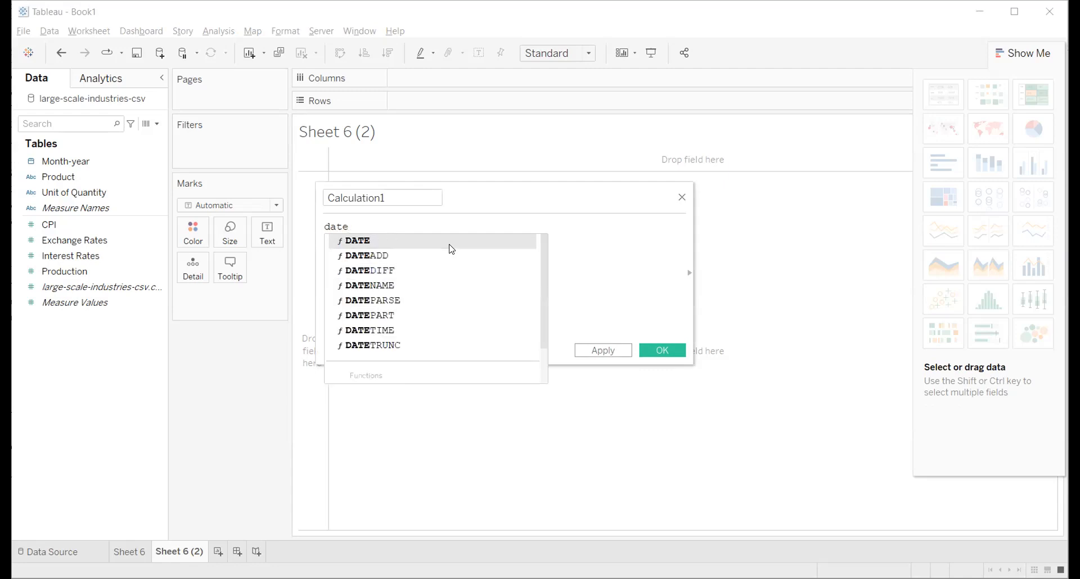
{"action": "key", "text": "Down"}
{"action": "key", "text": "Down"}
{"action": "key", "text": "Return"}
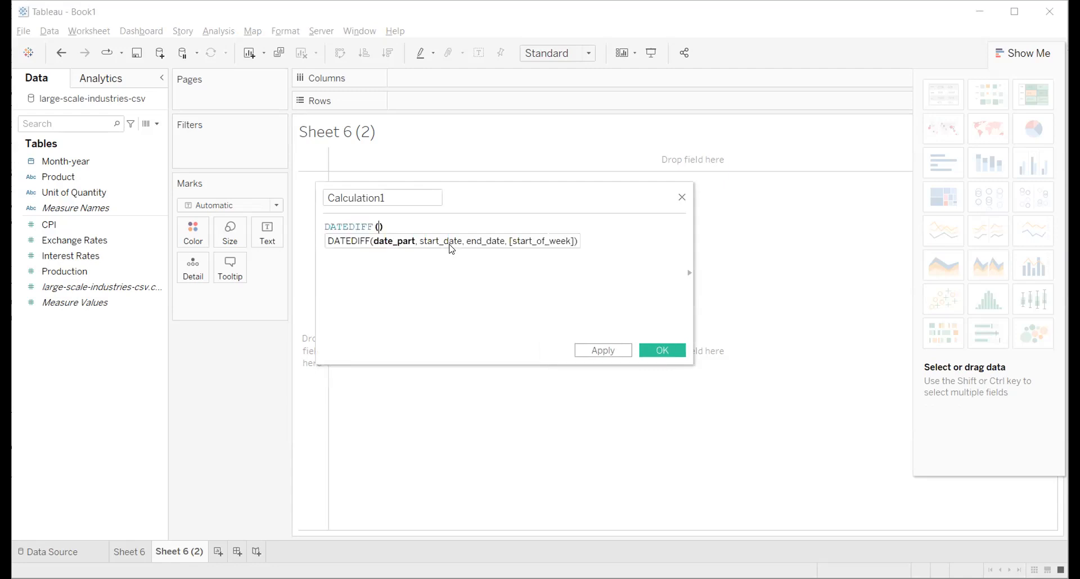
Step: Try day as the date part argument of the DATEDIFF formula
{"action": "type", "text": "day"}
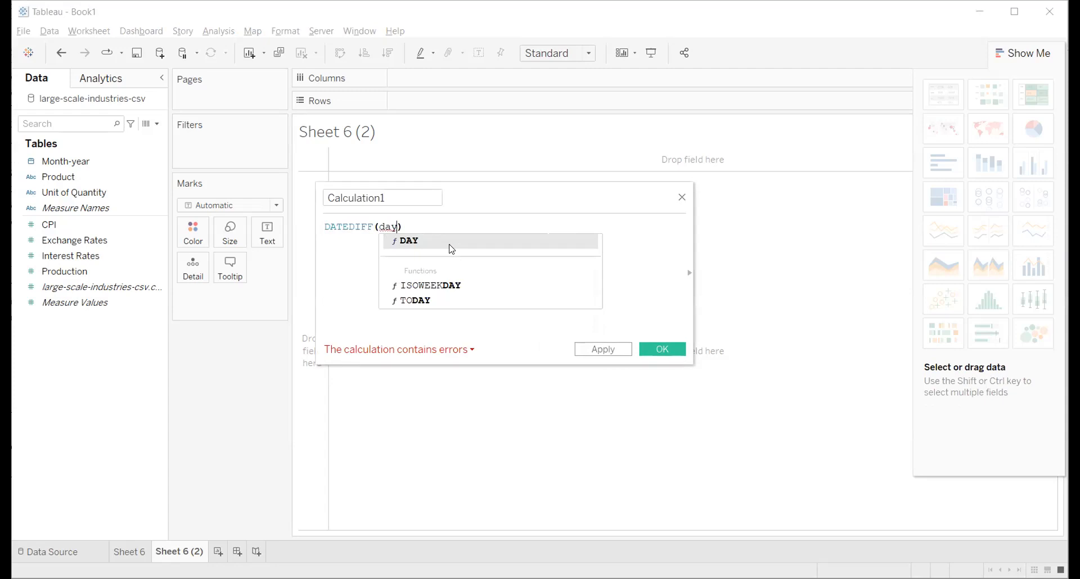
{"action": "key", "text": "Return"}
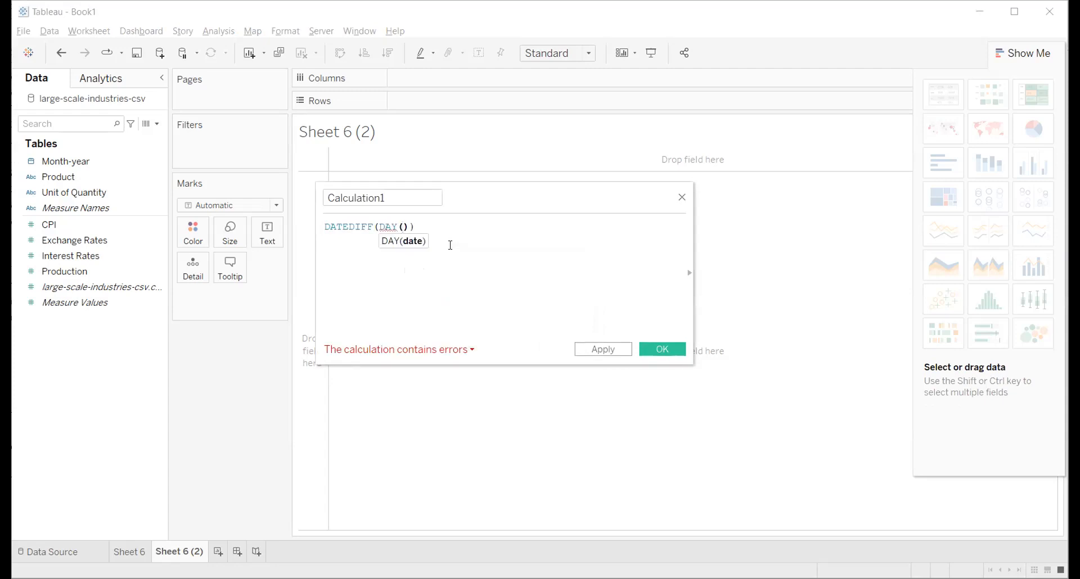
{"action": "key", "text": "BackSpace"}
{"action": "key", "text": "BackSpace"}
{"action": "key", "text": "BackSpace"}
{"action": "key", "text": "BackSpace"}
{"action": "key", "text": "BackSpace"}
{"action": "type", "text": "day"}
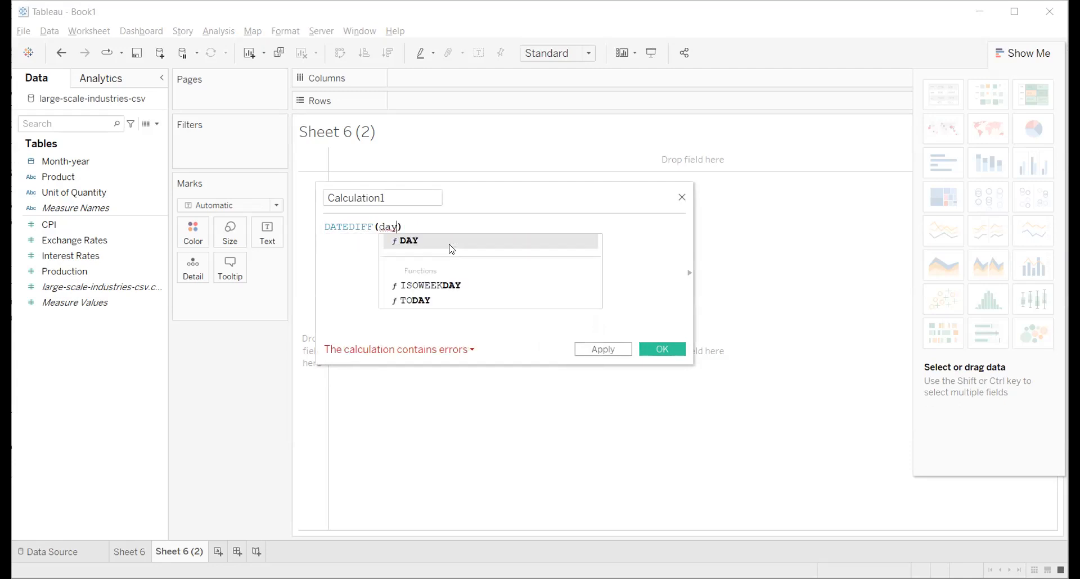
{"action": "type", "text": ","}
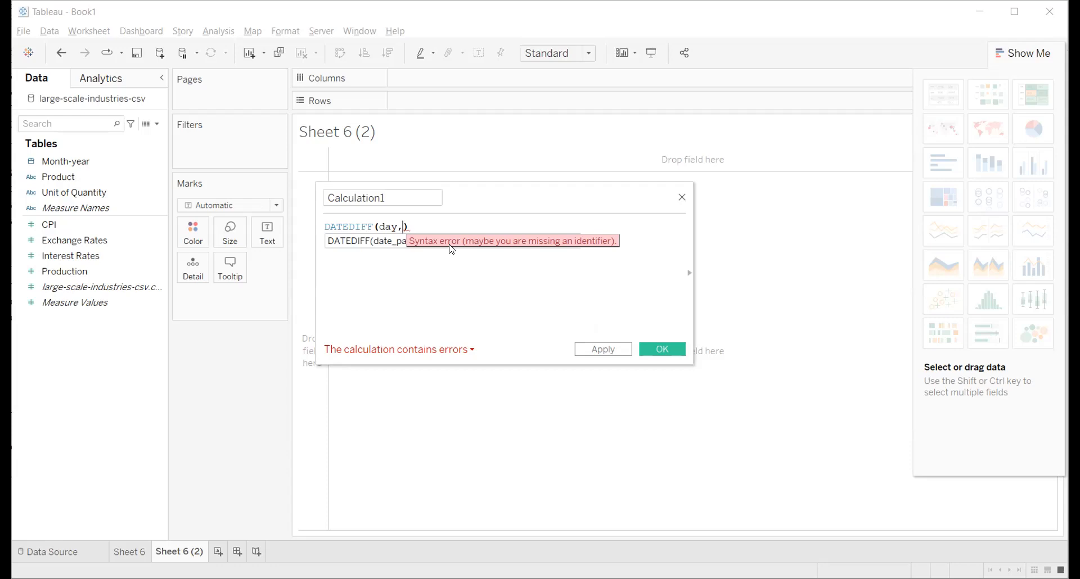
Step: Clear the DATEDIFF formula and close the calculation editor without saving
{"action": "left_click", "coordinate": [394, 197]}
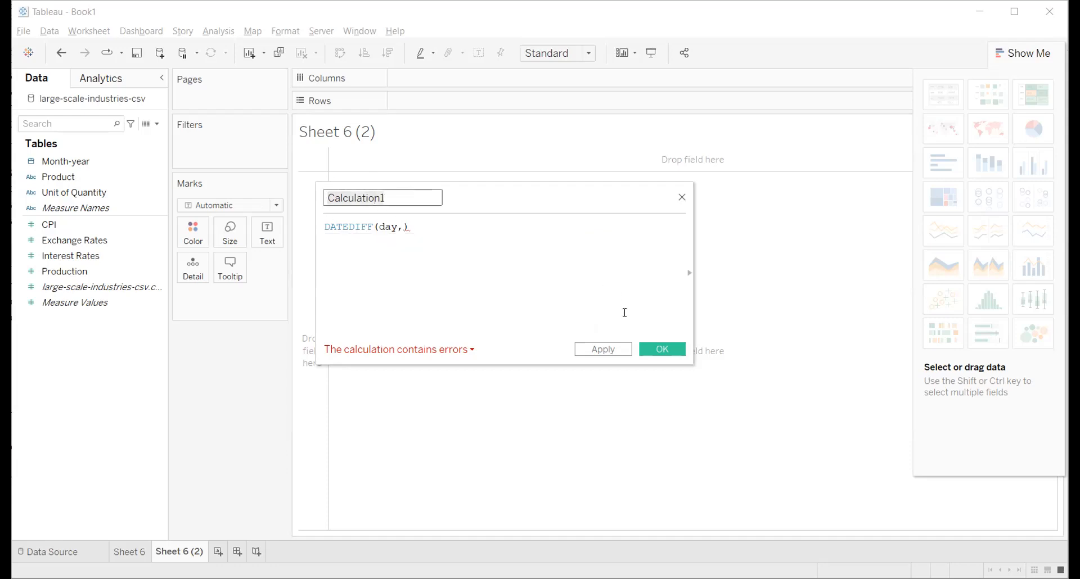
{"action": "left_click_drag", "start_coordinate": [540, 282], "coordinate": [228, 190]}
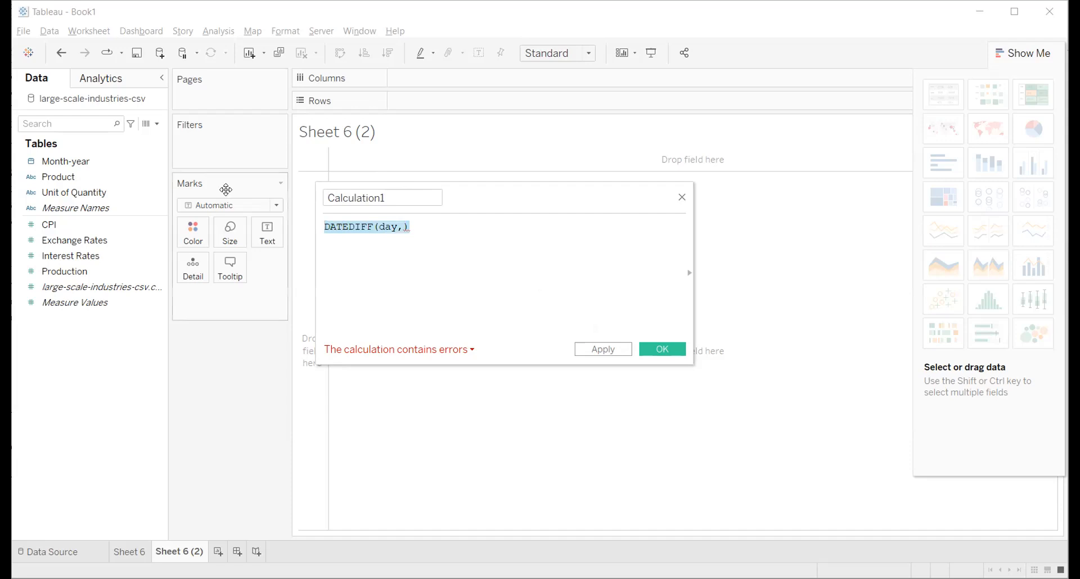
{"action": "key", "text": "BackSpace"}
{"action": "left_click", "coordinate": [681, 197]}
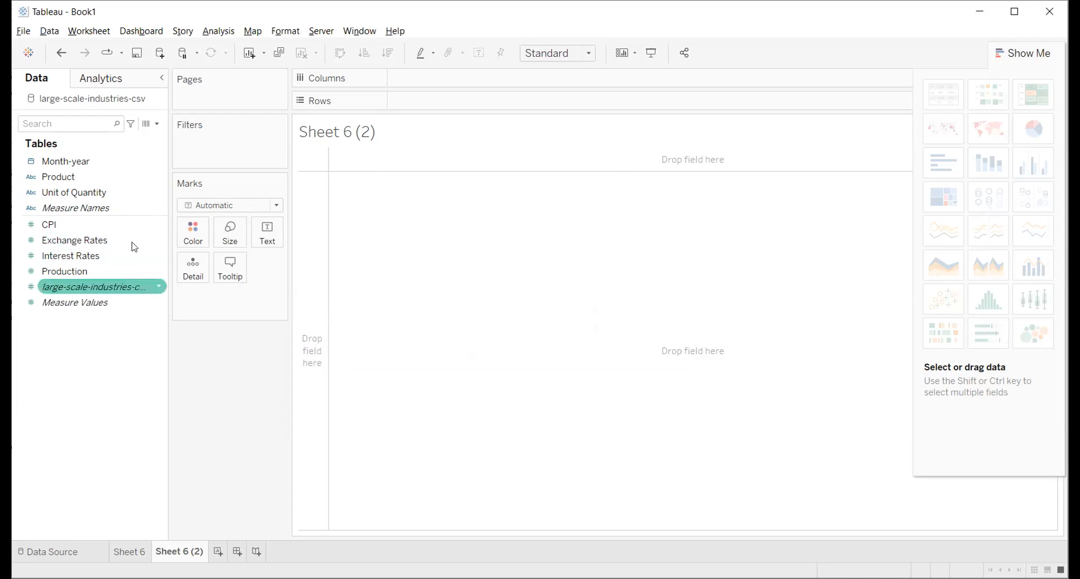
Step: Build a text table of CPI and Interest Rates by Product and year of Month-year
{"action": "double_click", "coordinate": [80, 164]}
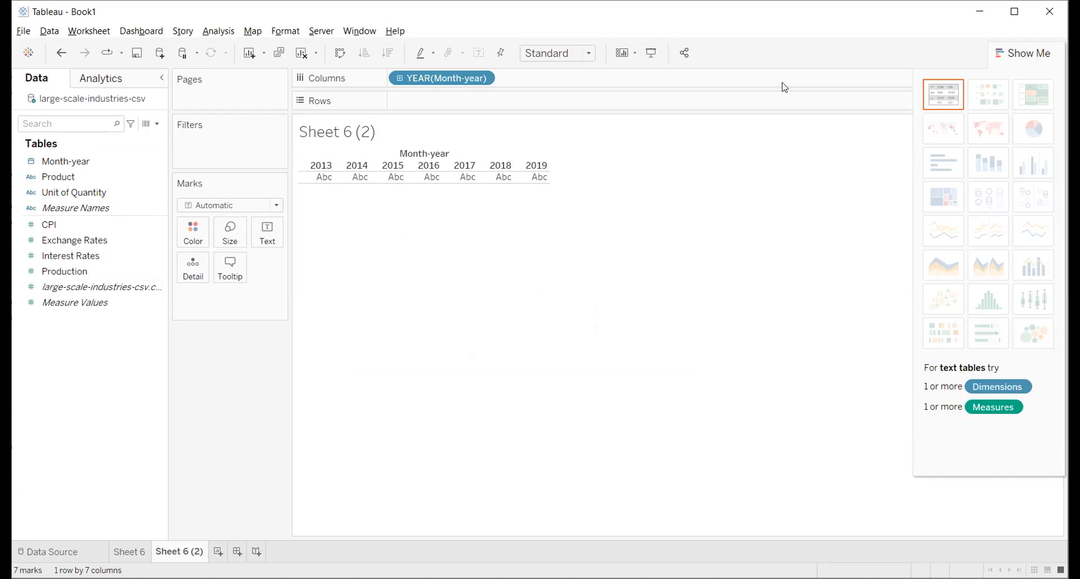
{"action": "double_click", "coordinate": [78, 223]}
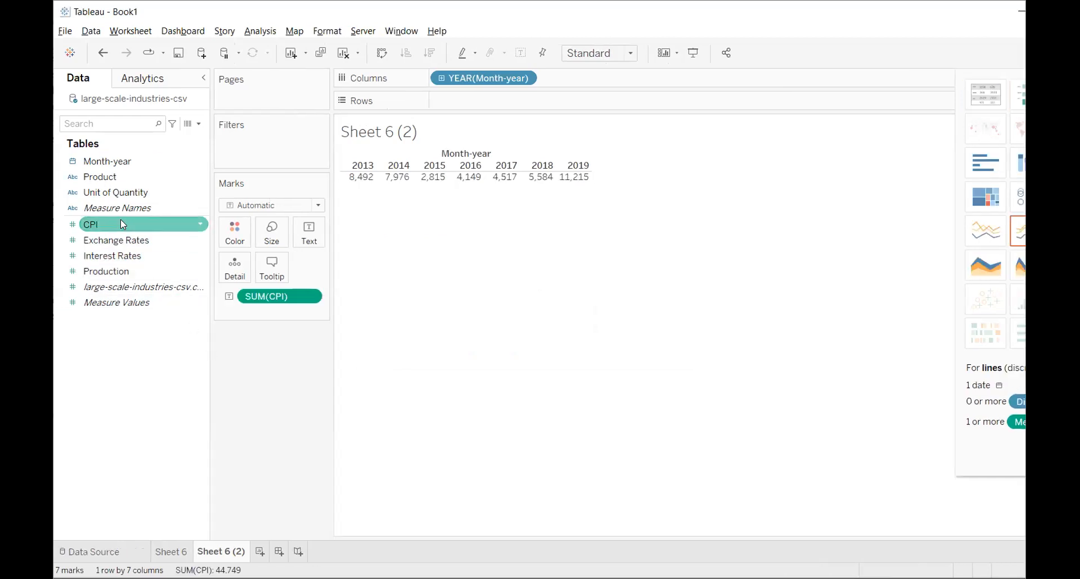
{"action": "double_click", "coordinate": [130, 257]}
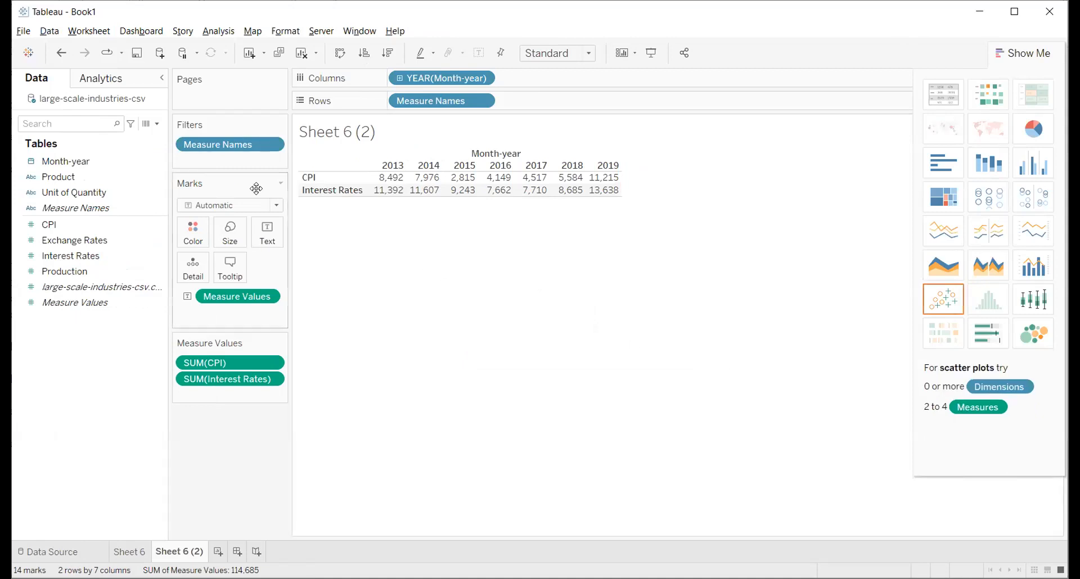
{"action": "double_click", "coordinate": [59, 177]}
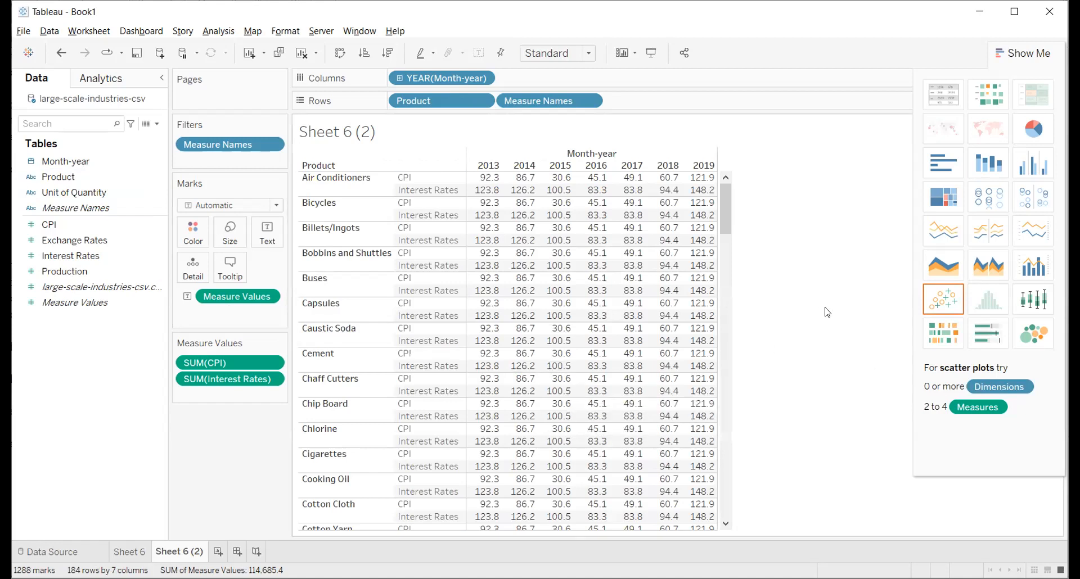
Step: Convert the table to a Gantt chart and hide the chart type suggestions
{"action": "left_click", "coordinate": [955, 331]}
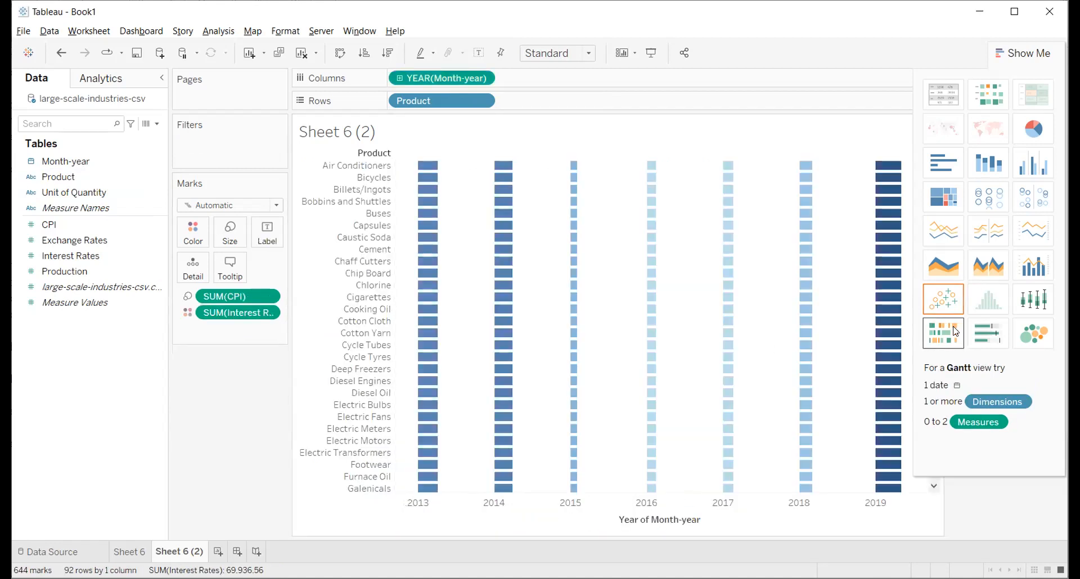
{"action": "left_click", "coordinate": [1025, 54]}
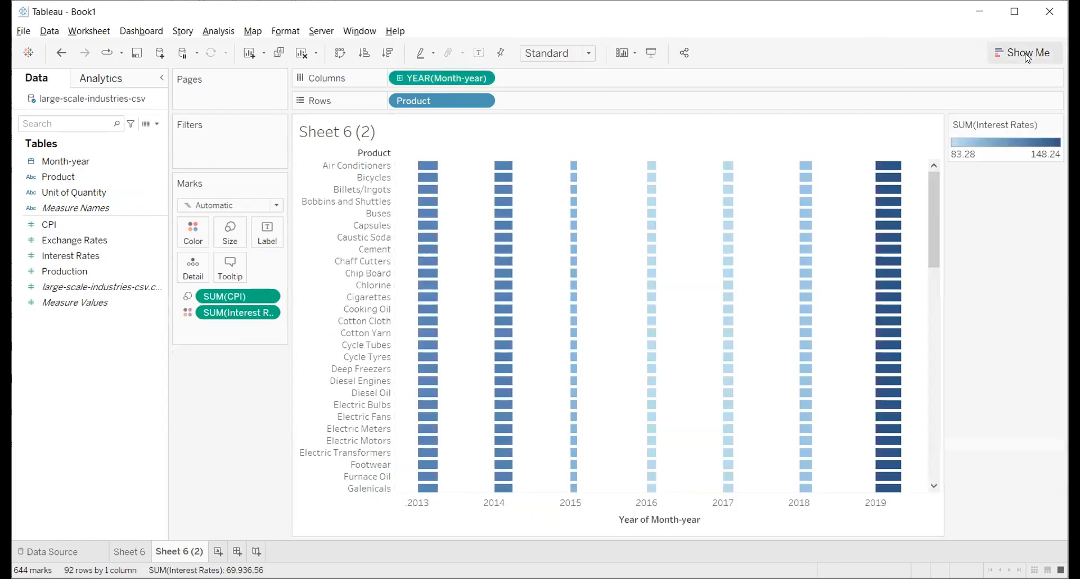
{"action": "mouse_move", "coordinate": [936, 204]}
{"action": "left_mouse_down"}
{"action": "mouse_move", "coordinate": [933, 344]}
{"action": "mouse_move", "coordinate": [934, 204]}
{"action": "left_mouse_up"}
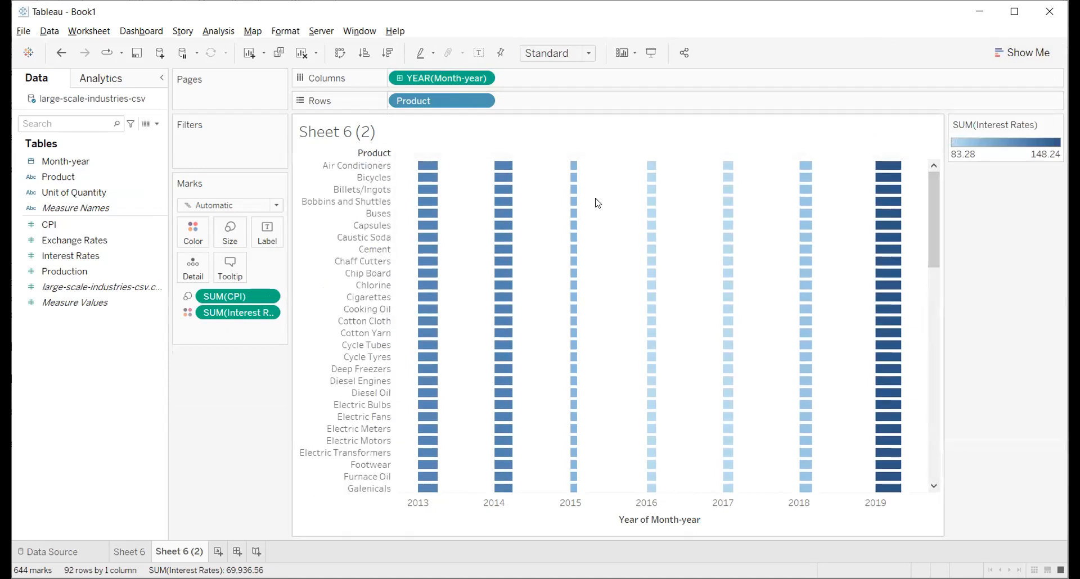
Step: Change the aggregation of both Interest Rates and CPI to Average
{"action": "left_click", "coordinate": [269, 316]}
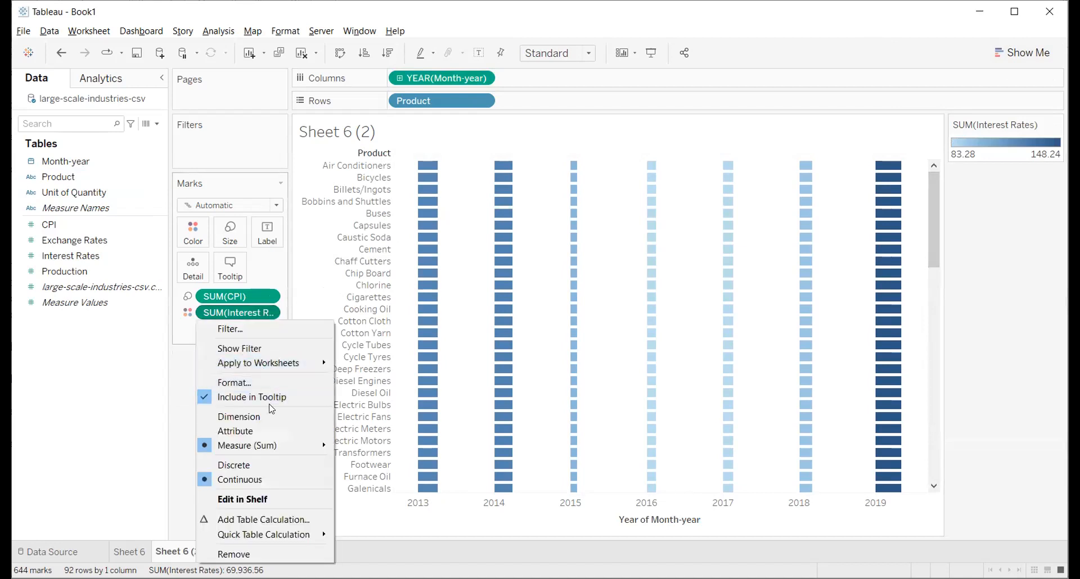
{"action": "mouse_move", "coordinate": [284, 447]}
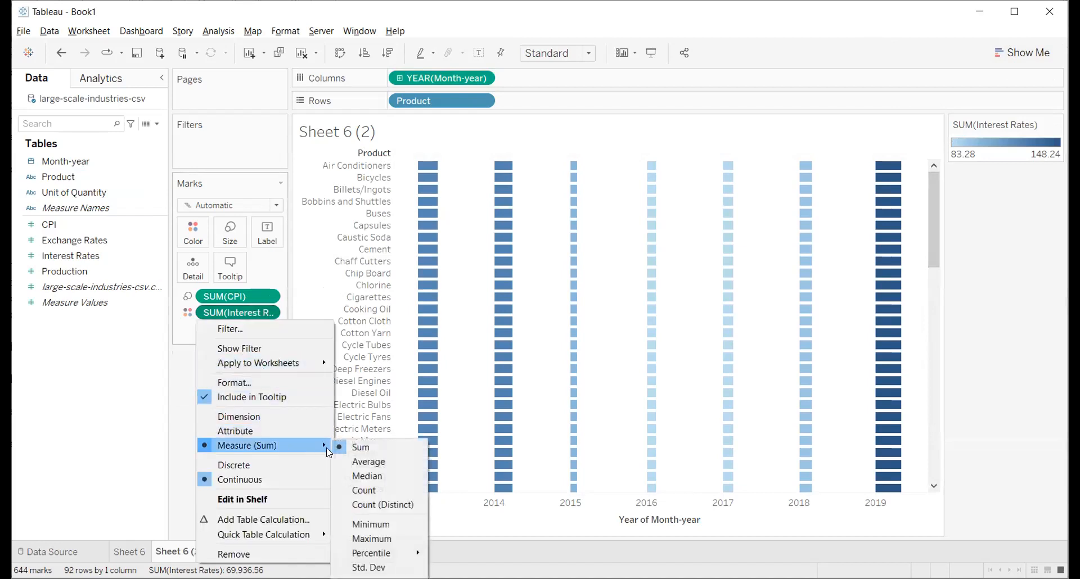
{"action": "left_click", "coordinate": [354, 456]}
{"action": "left_click", "coordinate": [270, 313]}
{"action": "mouse_move", "coordinate": [287, 429]}
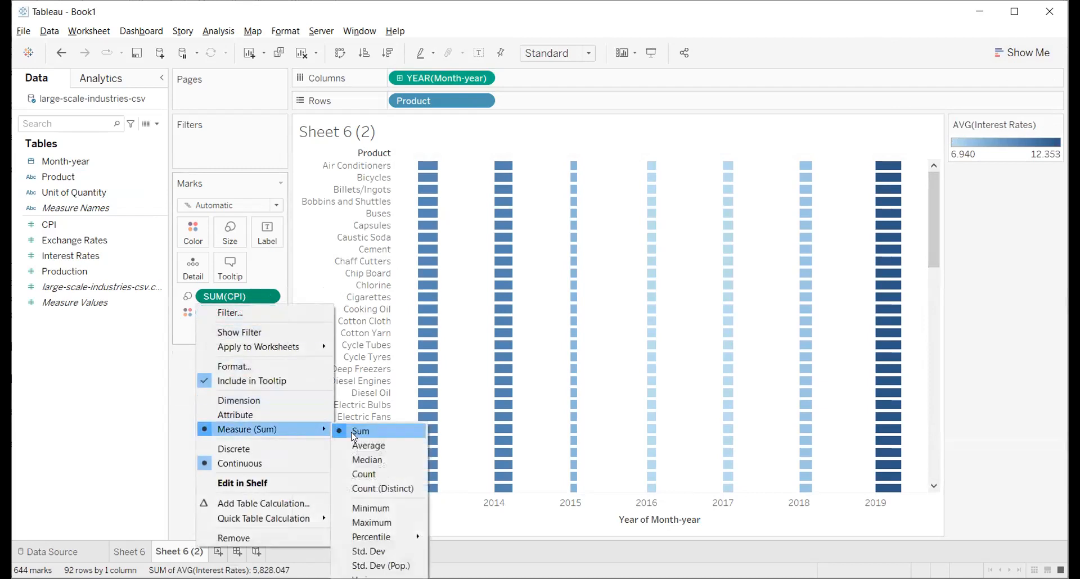
{"action": "left_click", "coordinate": [360, 442]}
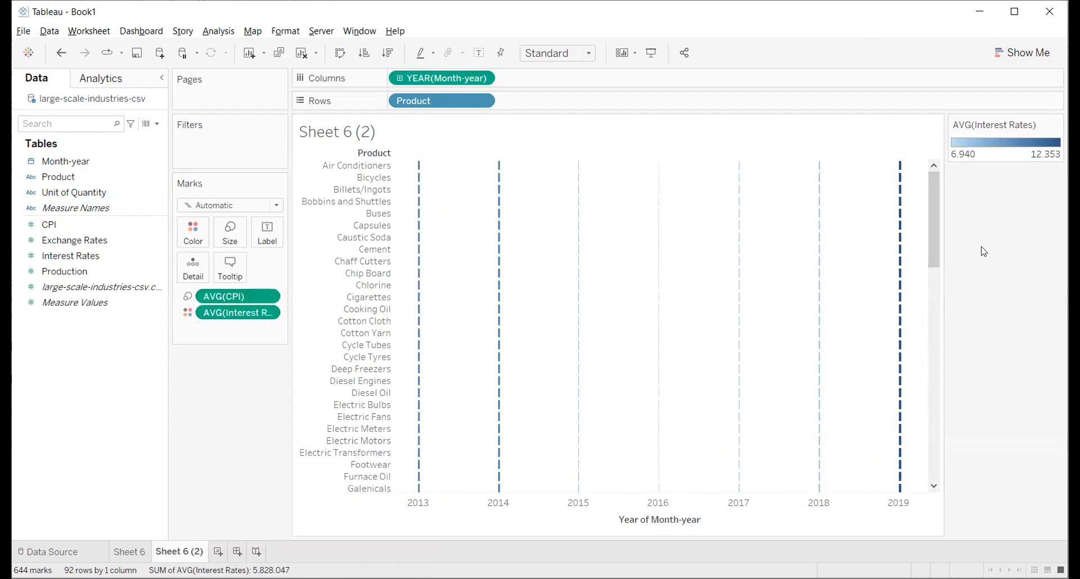
Step: Try sizing the Gantt marks by Unit of Quantity, then undo it
{"action": "left_click", "coordinate": [57, 198]}
{"action": "left_click_drag", "start_coordinate": [228, 239], "coordinate": [230, 236]}
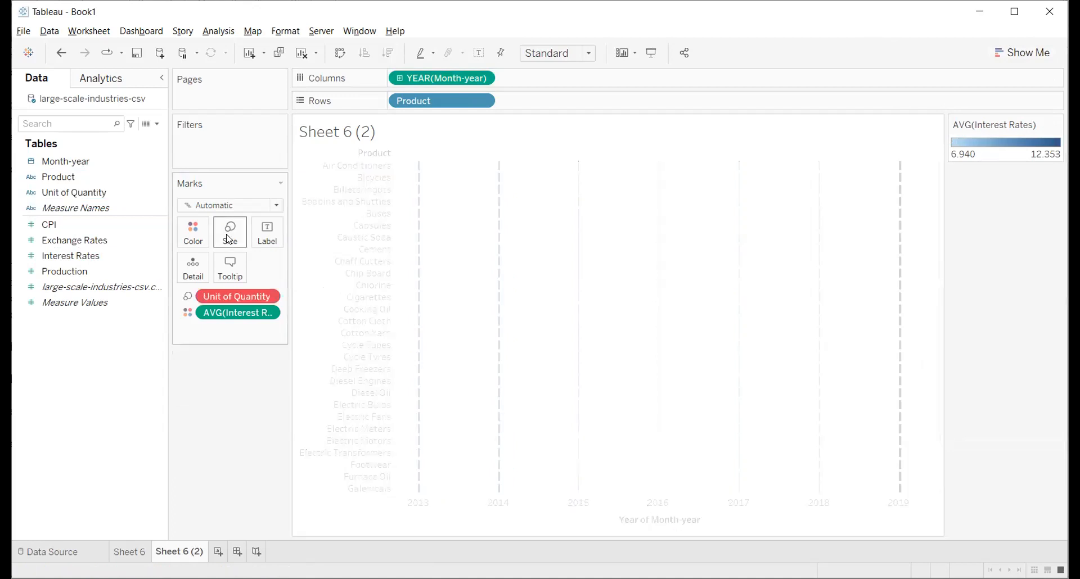
{"action": "double_click", "coordinate": [252, 298]}
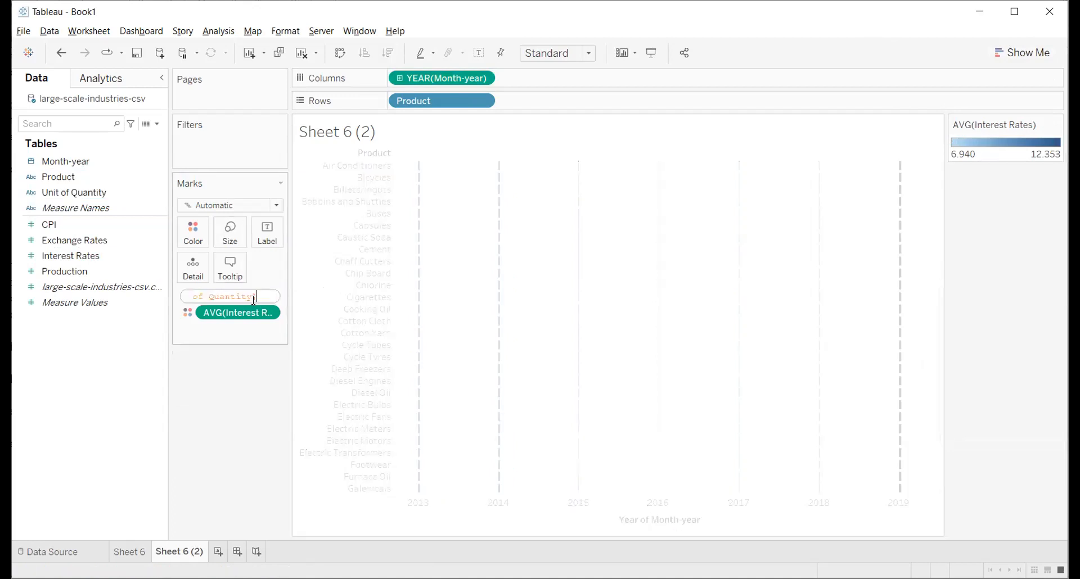
{"action": "left_click", "coordinate": [253, 339]}
{"action": "key", "text": "ctrl+z"}
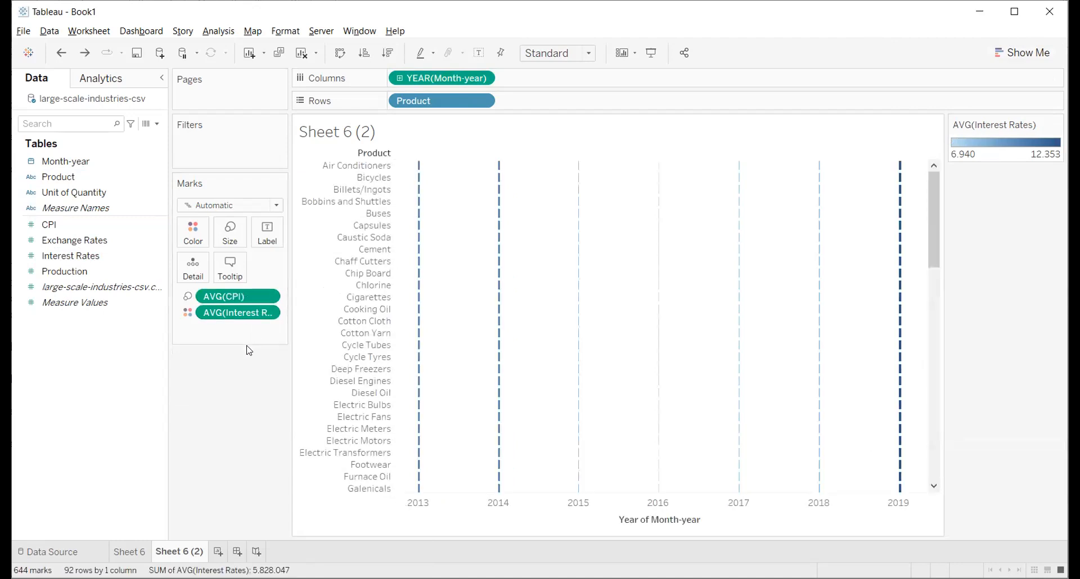
Step: Try coloring the Gantt marks by Unit of Quantity, then undo it
{"action": "left_click", "coordinate": [59, 199]}
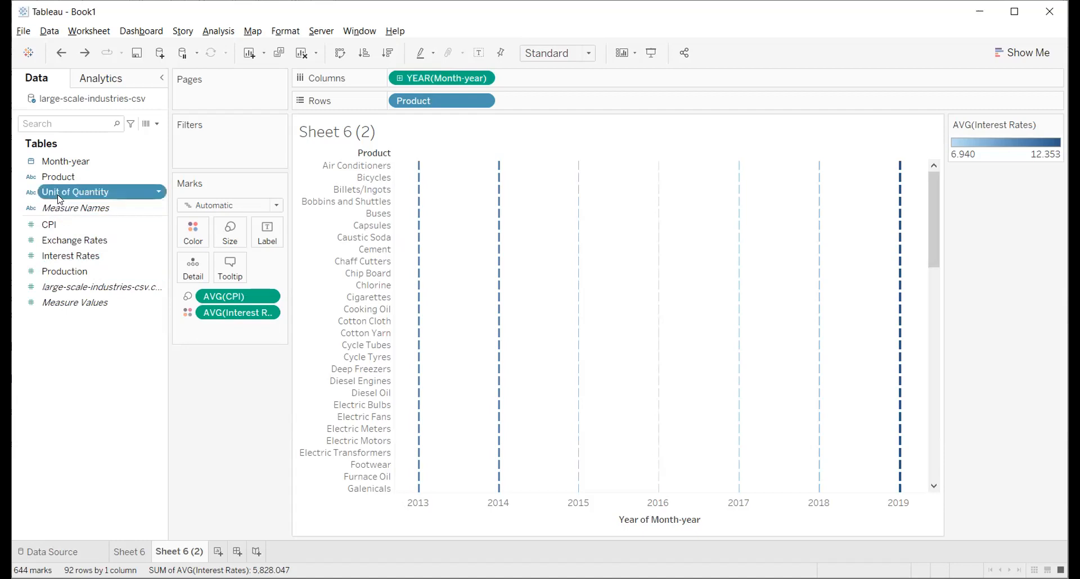
{"action": "left_click", "coordinate": [187, 239]}
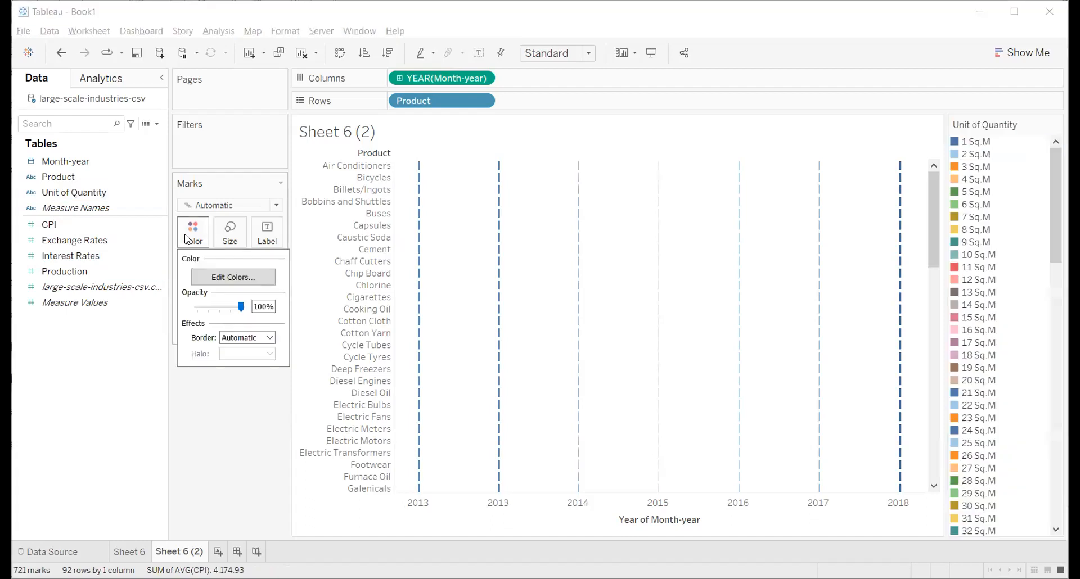
{"action": "left_click", "coordinate": [233, 435]}
{"action": "key", "text": "ctrl+z"}
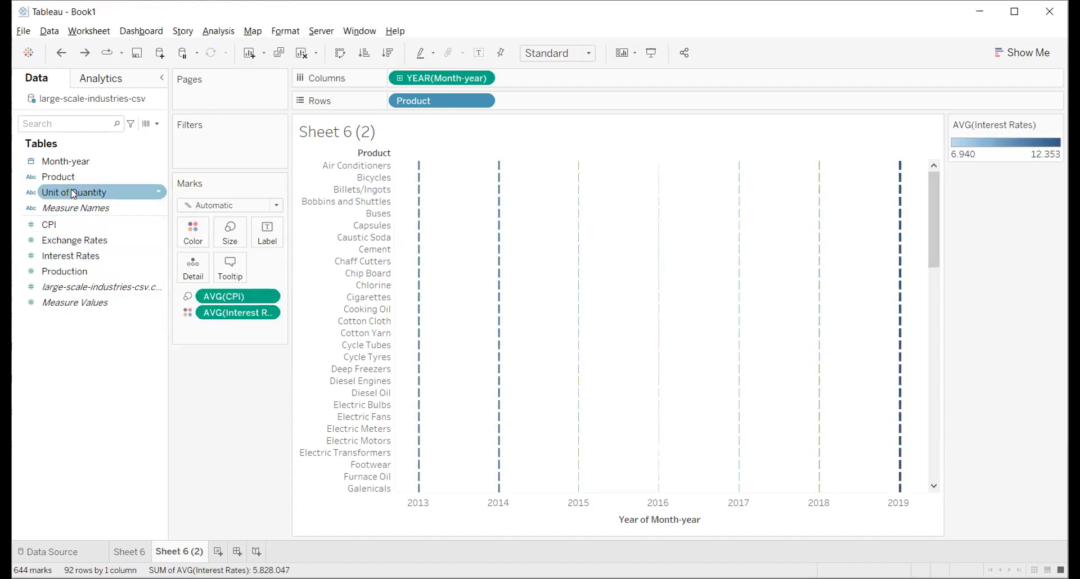
Step: Undo the average aggregations, the Gantt chart and the added fields until the sheet is empty
{"action": "key", "text": "ctrl+z"}
{"action": "key", "text": "ctrl+z"}
{"action": "key", "text": "ctrl+z"}
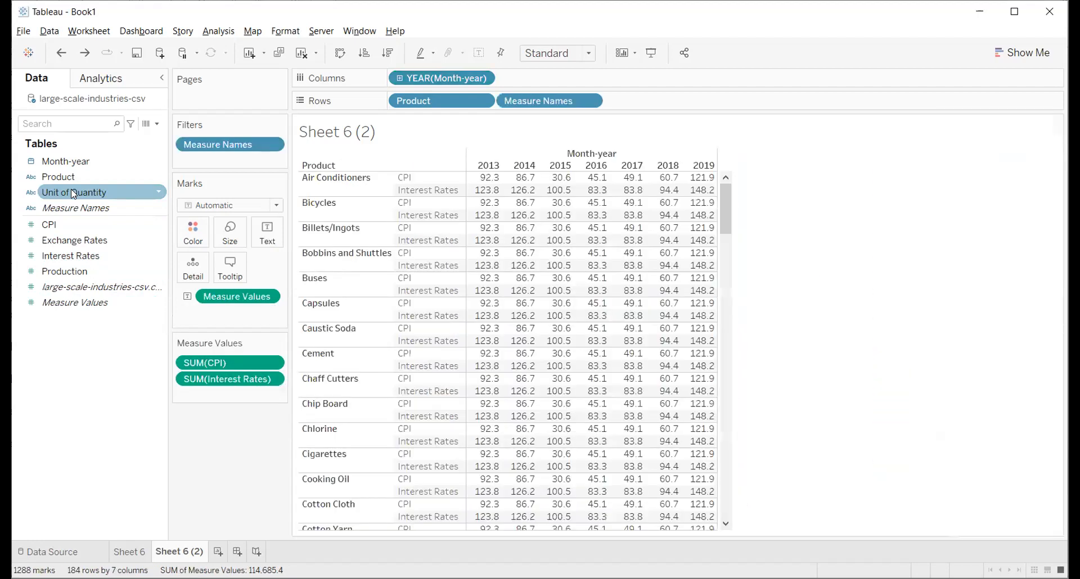
{"action": "key", "text": "ctrl+z"}
{"action": "key", "text": "ctrl+z"}
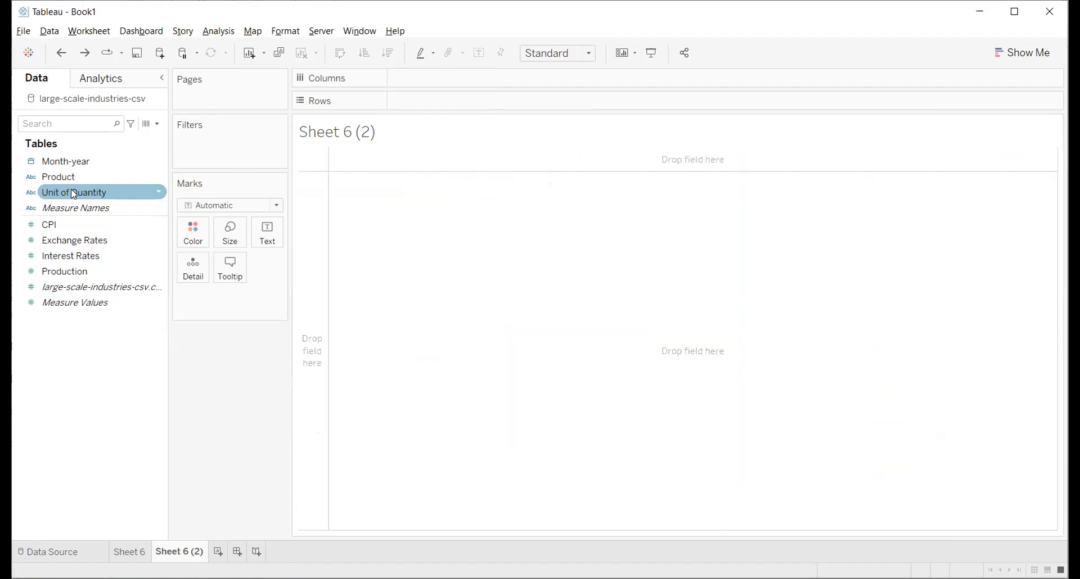
Step: Add Month-year to the columns, then try adding CPI and Interest Rates and undo both measures
{"action": "double_click", "coordinate": [68, 166]}
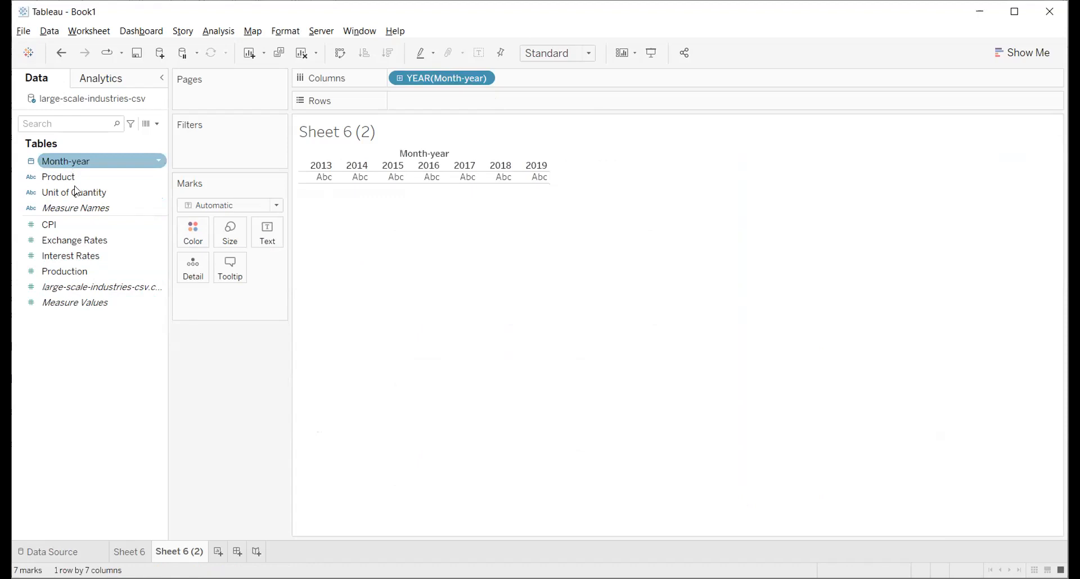
{"action": "double_click", "coordinate": [90, 233]}
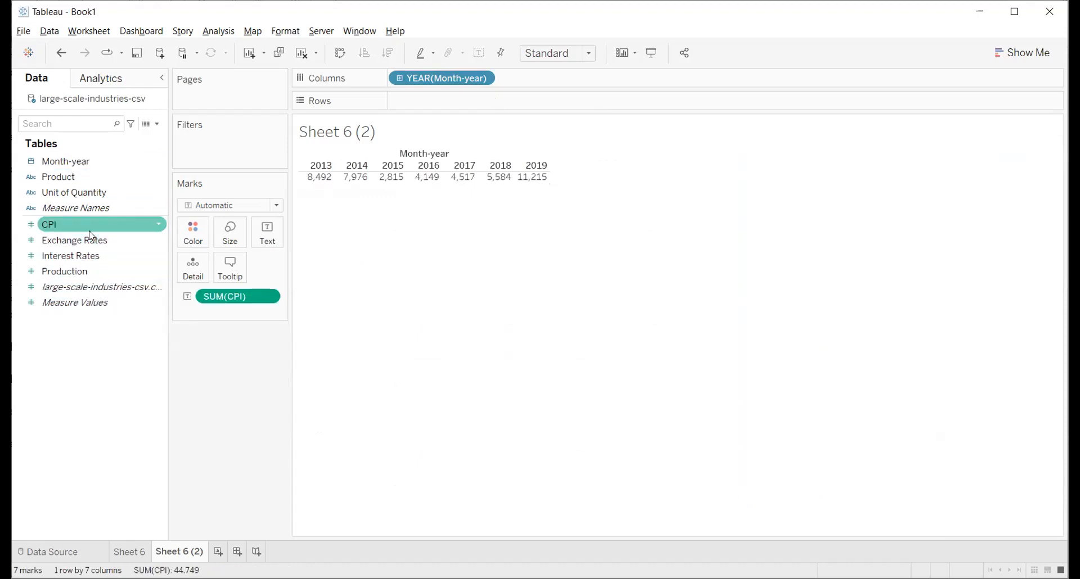
{"action": "double_click", "coordinate": [95, 257]}
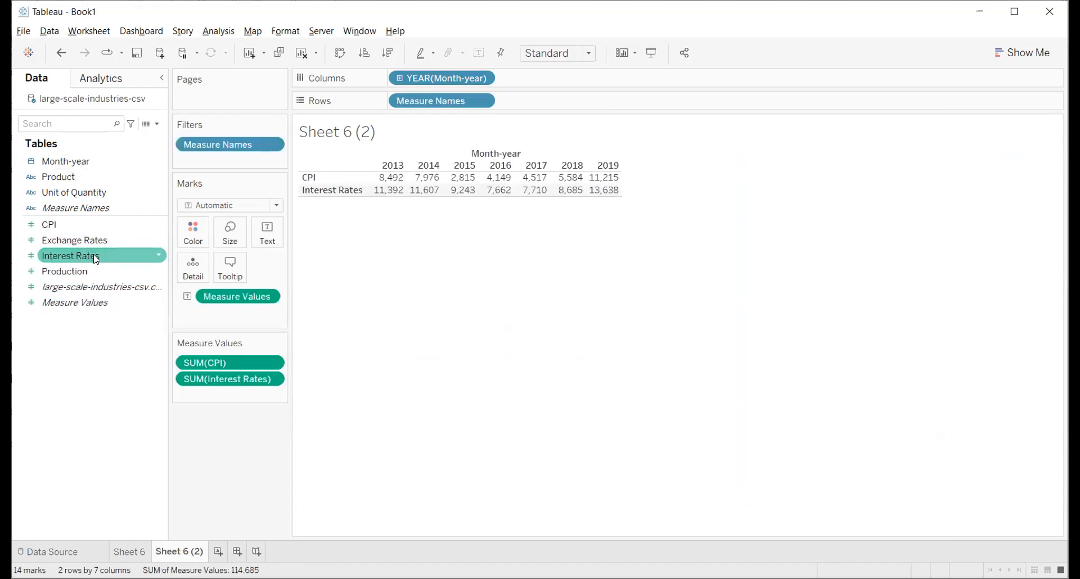
{"action": "key", "text": "ctrl+z"}
{"action": "key", "text": "ctrl+z"}
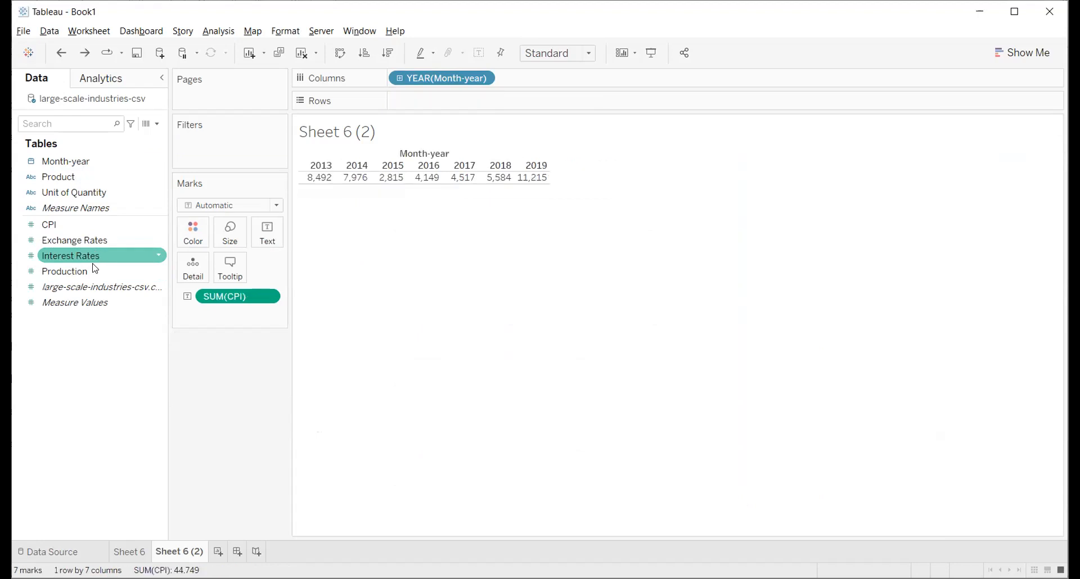
Step: Add Production and Product to the view and turn it into a Gantt chart by year
{"action": "double_click", "coordinate": [64, 272]}
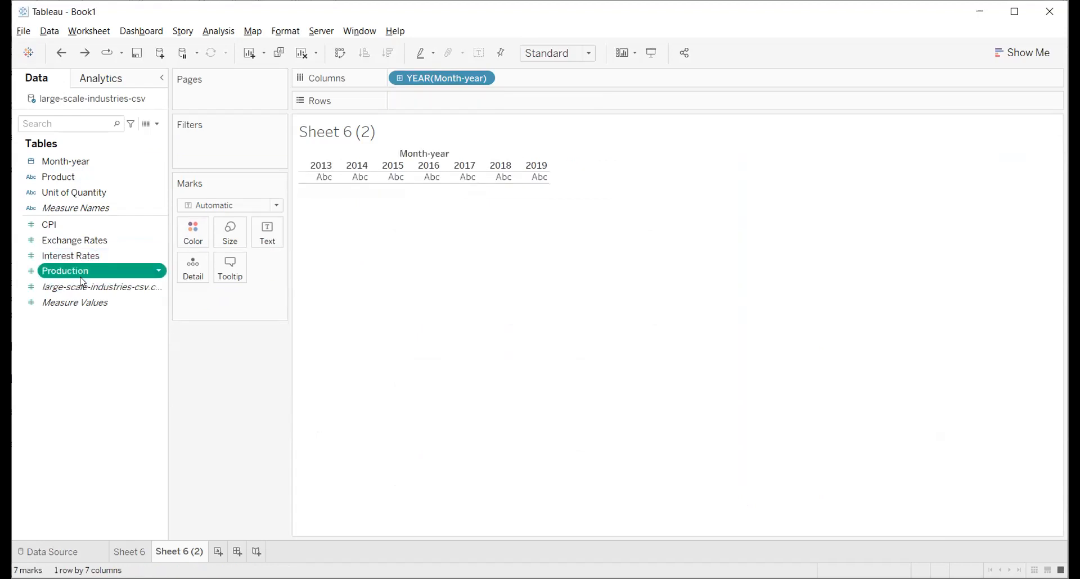
{"action": "left_click", "coordinate": [1021, 52]}
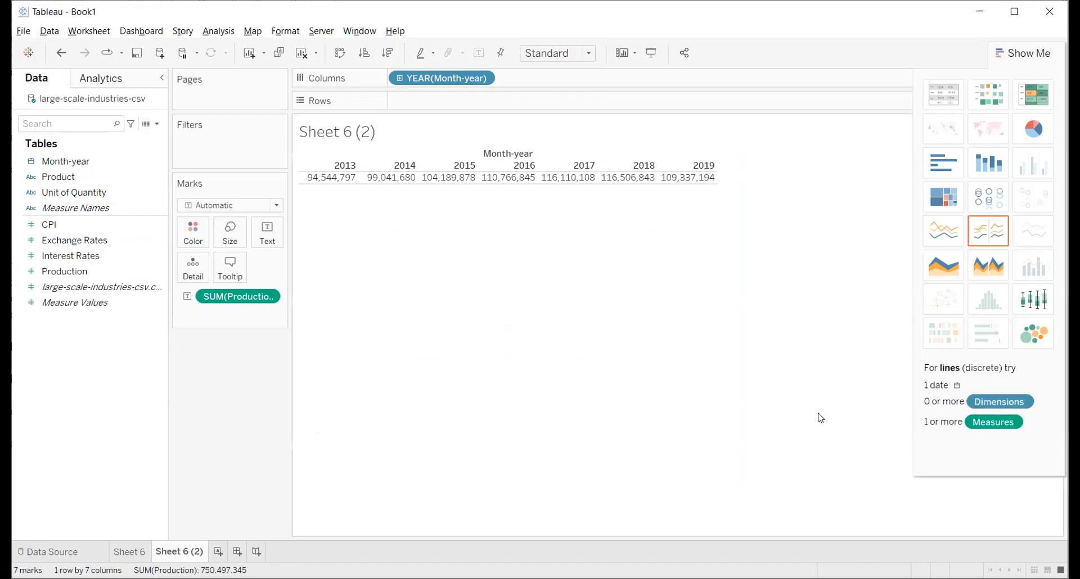
{"action": "double_click", "coordinate": [75, 177]}
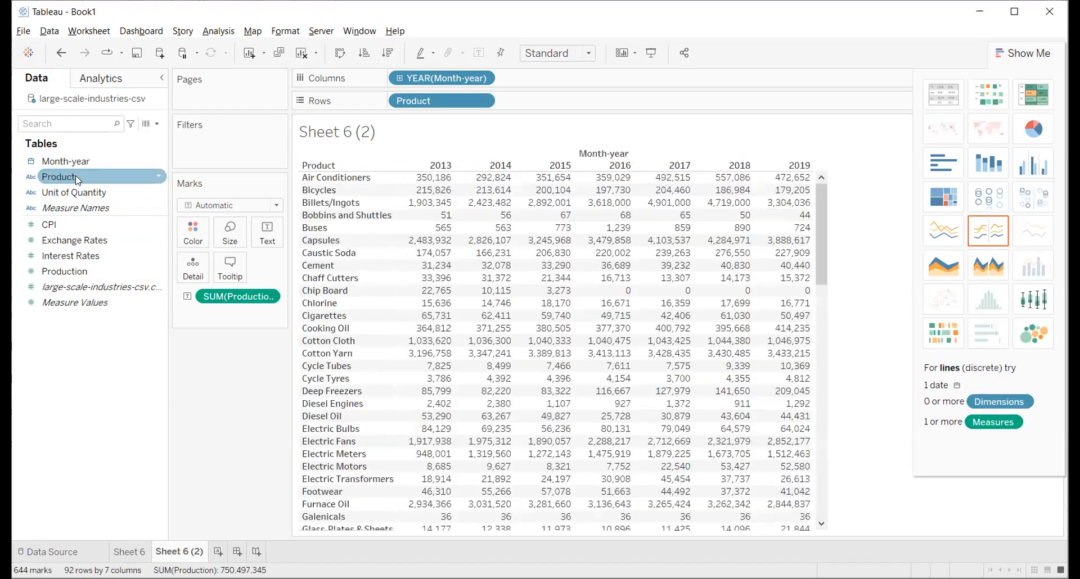
{"action": "left_click", "coordinate": [935, 344]}
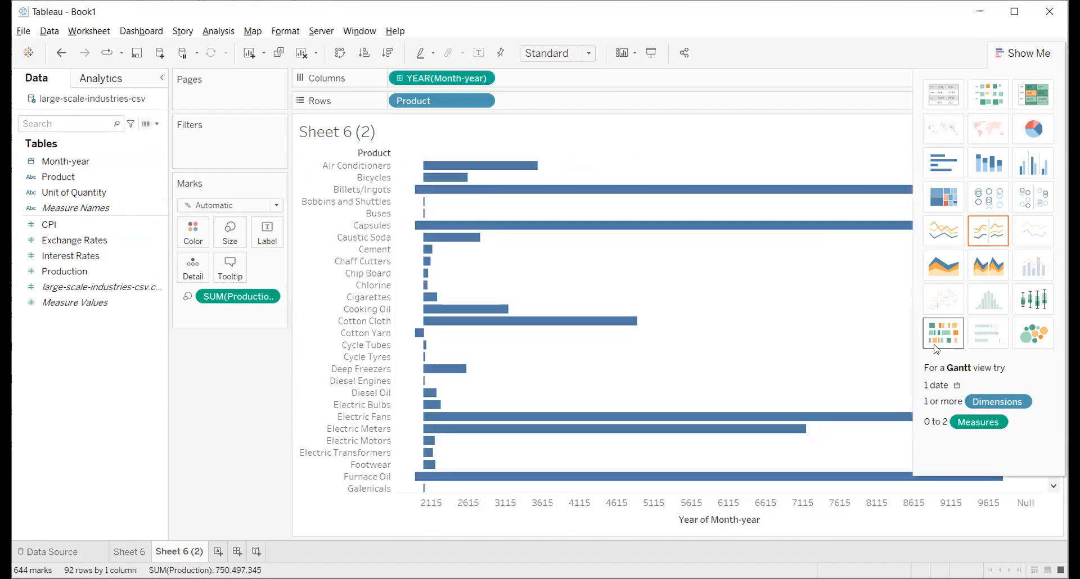
{"action": "left_click", "coordinate": [1022, 52]}
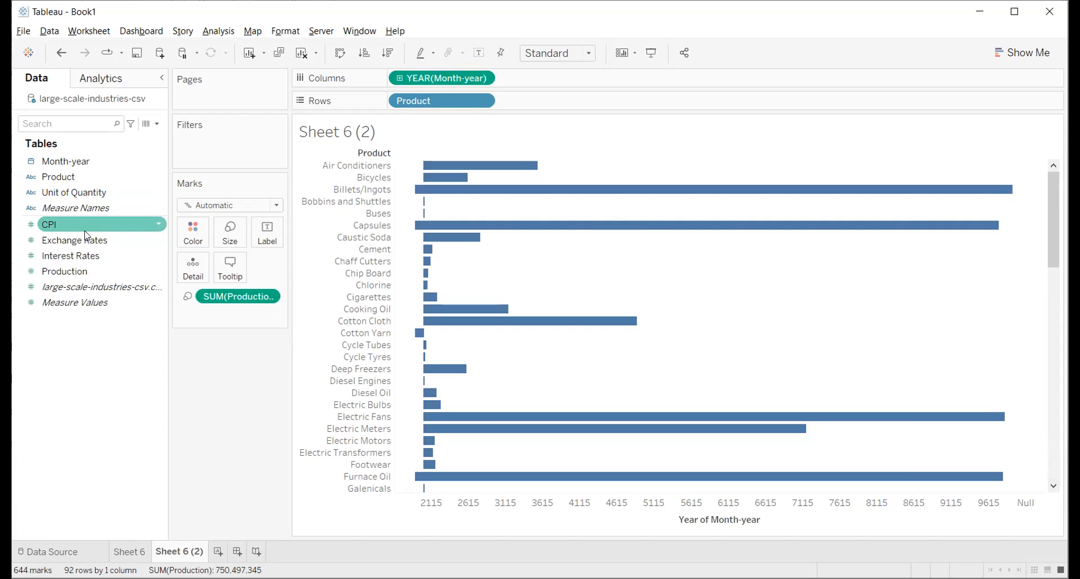
Step: Try sizing the Gantt marks by CPI and by Interest Rates, undoing each attempt
{"action": "left_click", "coordinate": [68, 223]}
{"action": "left_click_drag", "start_coordinate": [67, 221], "coordinate": [239, 230]}
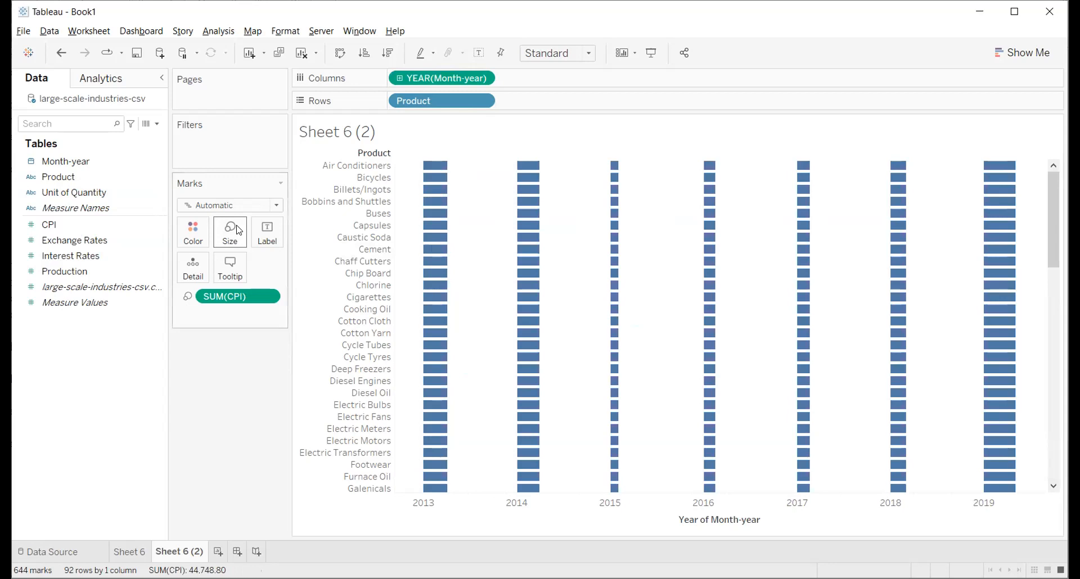
{"action": "key", "text": "ctrl+z"}
{"action": "left_click_drag", "start_coordinate": [96, 253], "coordinate": [230, 240]}
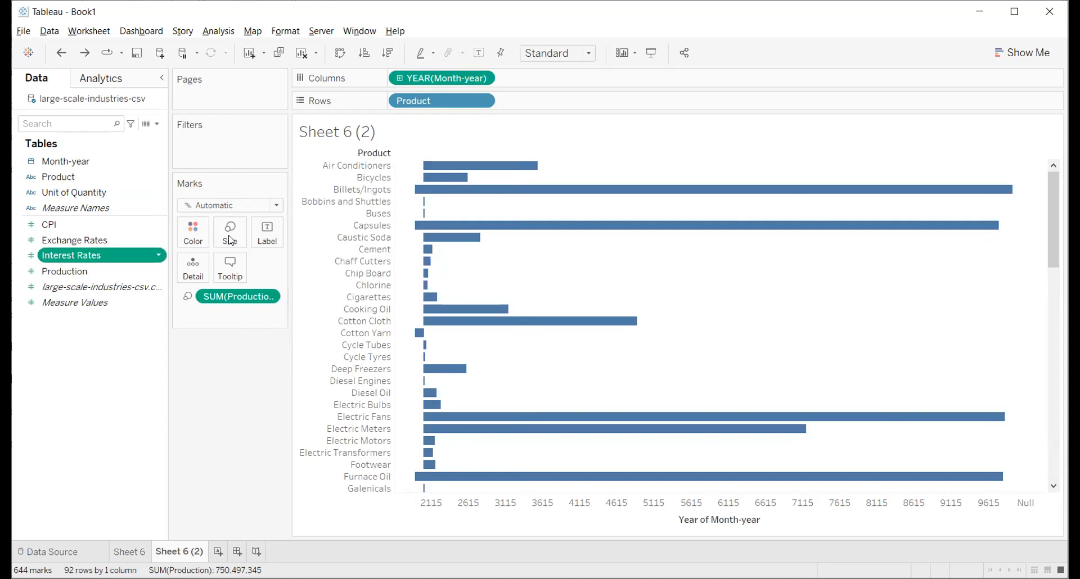
{"action": "key", "text": "ctrl+z"}
Step: Color all the Gantt marks orange and look through the full product list
{"action": "mouse_move", "coordinate": [481, 180]}
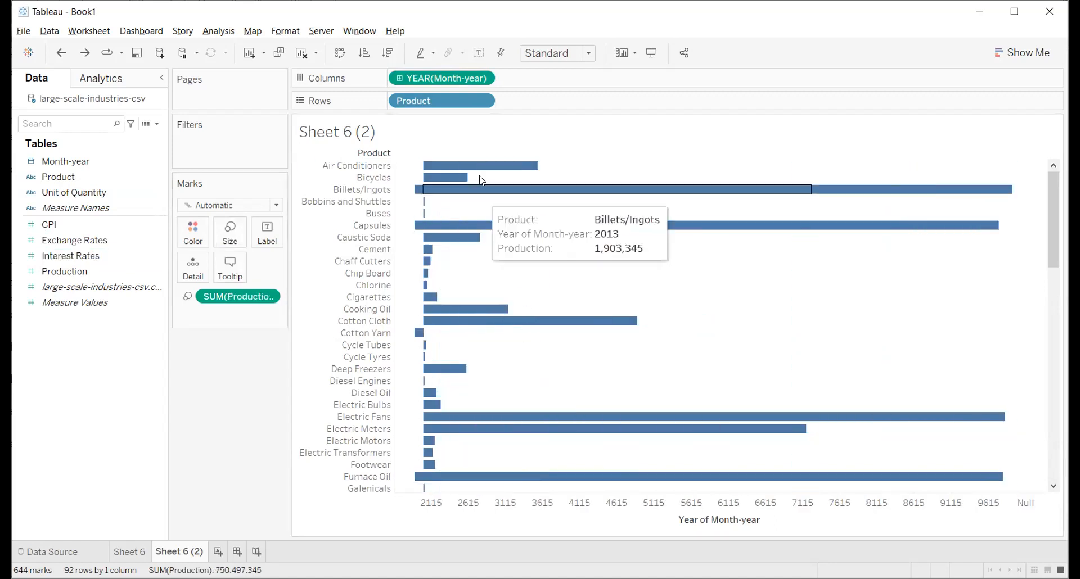
{"action": "left_click", "coordinate": [192, 232]}
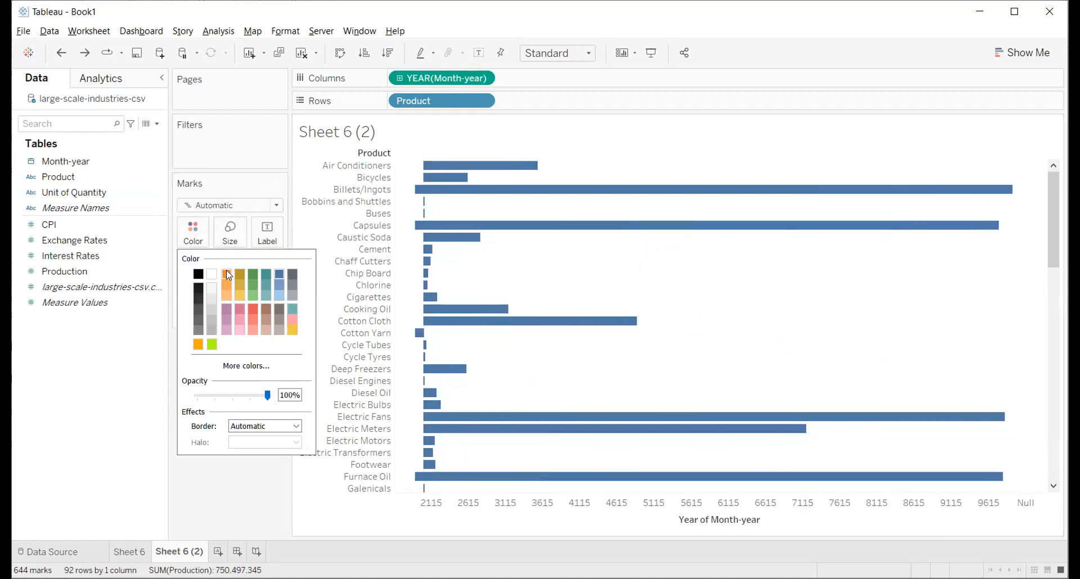
{"action": "left_click", "coordinate": [226, 270]}
{"action": "scroll", "coordinate": [554, 438], "scroll_direction": "down", "scroll_amount": 6}
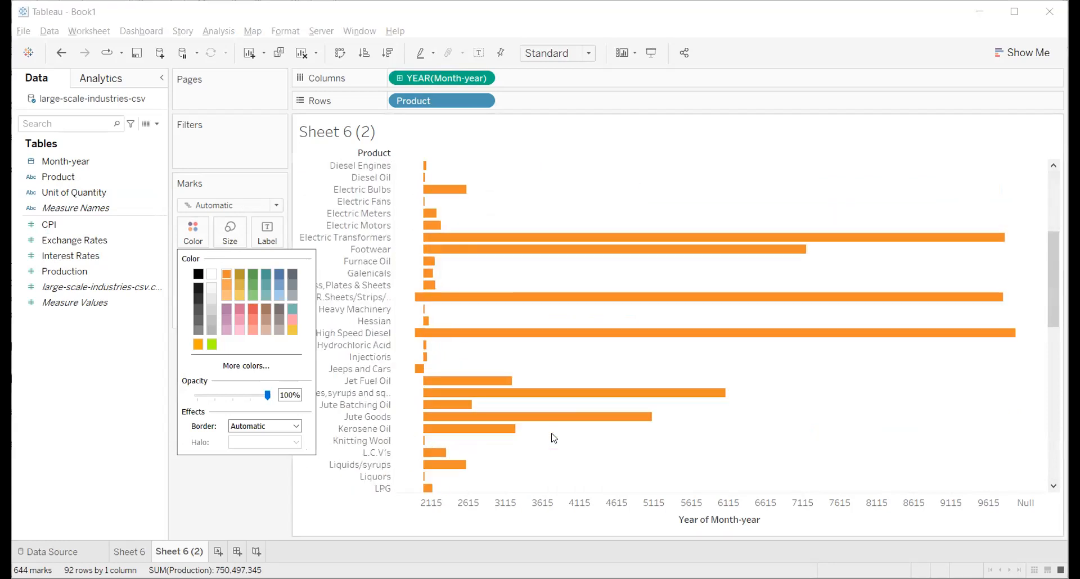
{"action": "scroll", "coordinate": [554, 438], "scroll_direction": "down", "scroll_amount": 14}
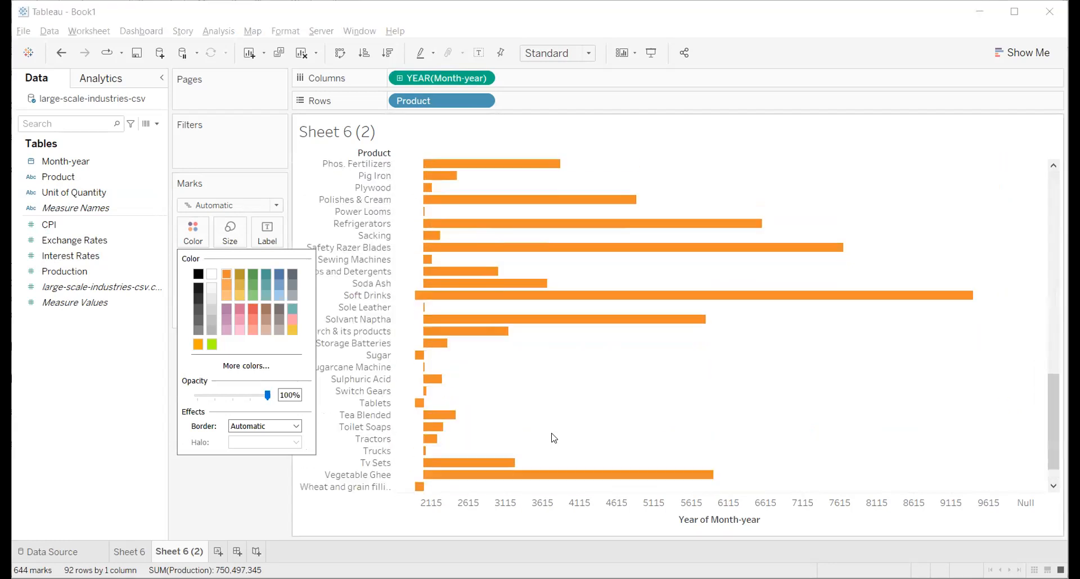
{"action": "scroll", "coordinate": [553, 439], "scroll_direction": "up", "scroll_amount": 20}
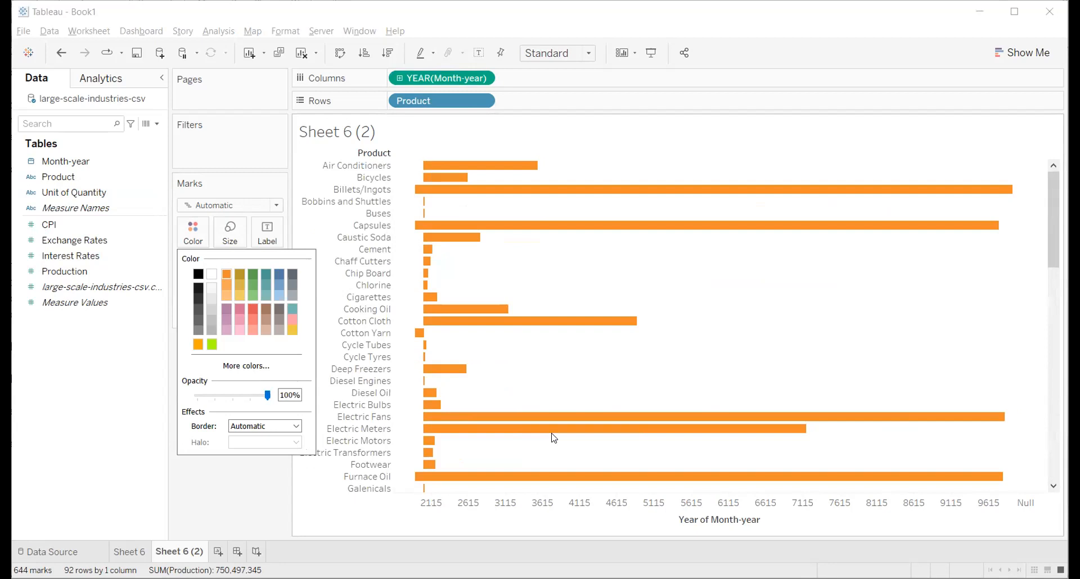
Step: Drill the Month-year column down to quarter, switch it to continuous Month, and inspect the Petroleum row
{"action": "left_click", "coordinate": [398, 77]}
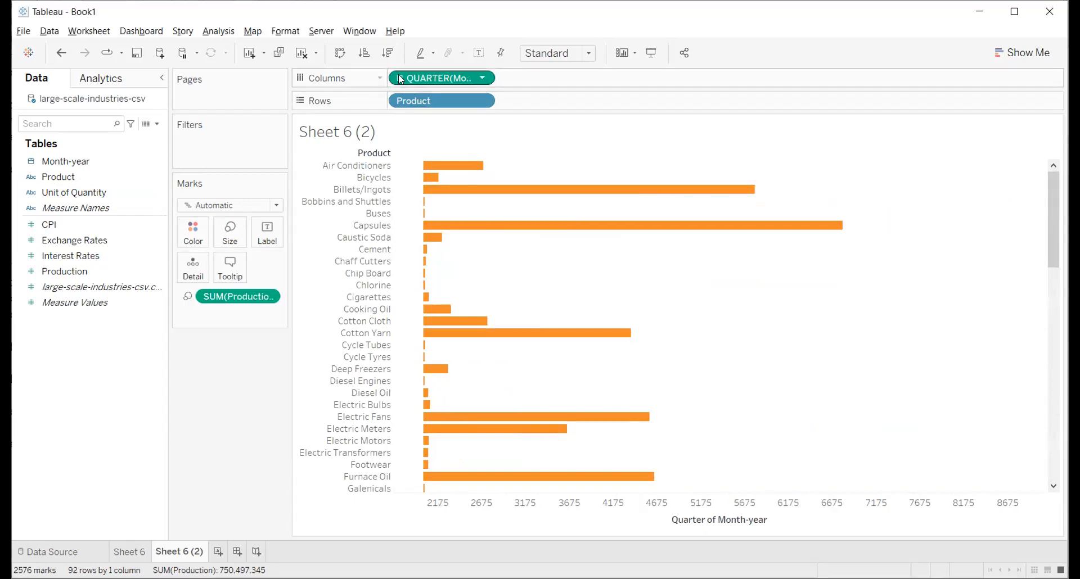
{"action": "left_click", "coordinate": [486, 82]}
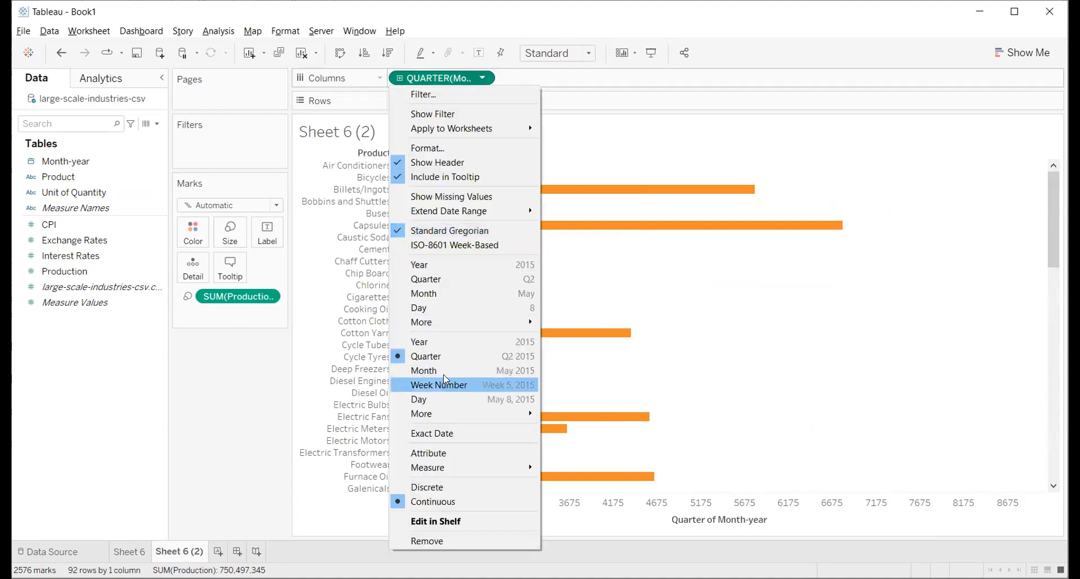
{"action": "left_click", "coordinate": [444, 369]}
{"action": "scroll", "coordinate": [498, 337], "scroll_direction": "down", "scroll_amount": 15}
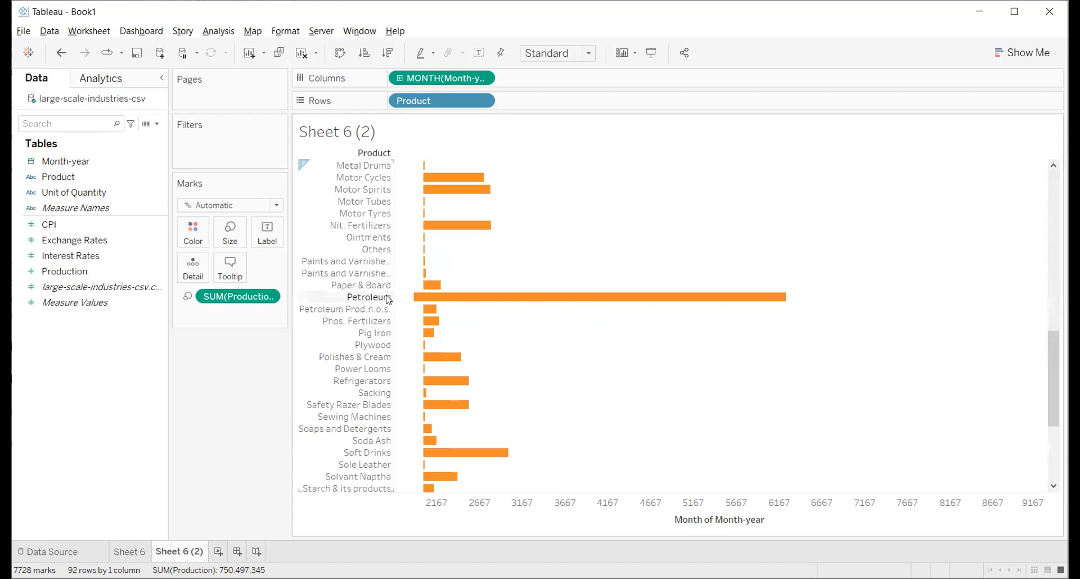
{"action": "mouse_move", "coordinate": [419, 301]}
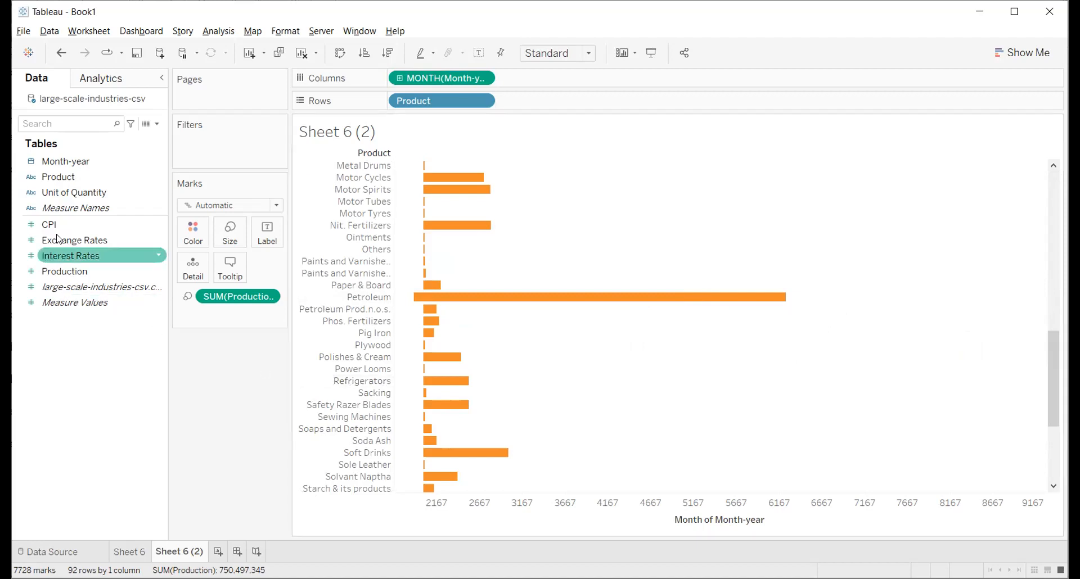
Step: Color the Gantt marks by Unit of Quantity, filtering the field to 000' Kgs and 000' Litres
{"action": "left_click_drag", "start_coordinate": [53, 189], "coordinate": [200, 232]}
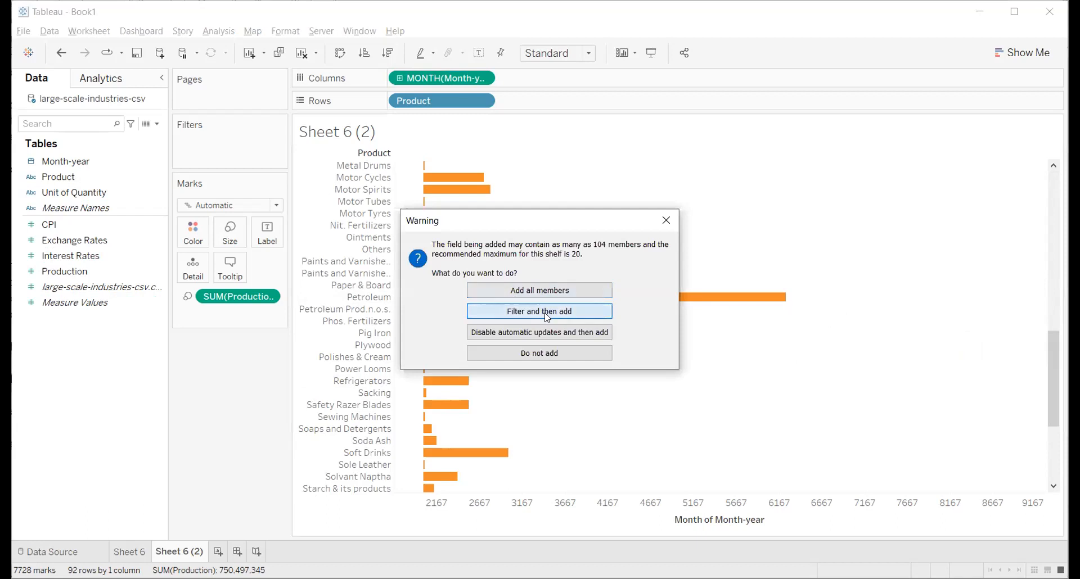
{"action": "left_click", "coordinate": [547, 312]}
{"action": "scroll", "coordinate": [450, 279], "scroll_direction": "down", "scroll_amount": 15}
{"action": "scroll", "coordinate": [453, 280], "scroll_direction": "up", "scroll_amount": 1}
{"action": "left_click", "coordinate": [416, 230]}
{"action": "left_click", "coordinate": [416, 244]}
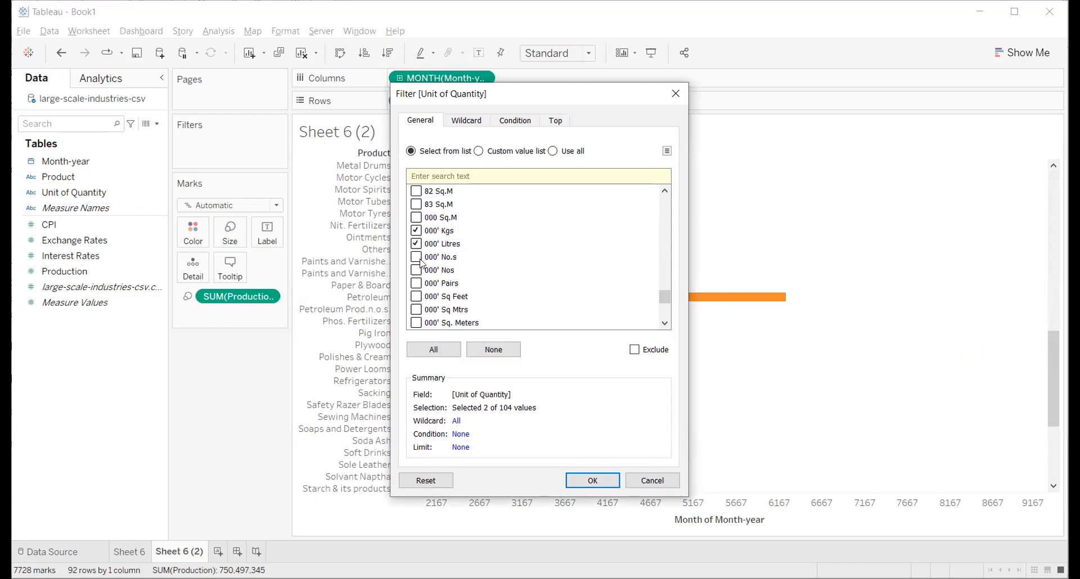
{"action": "left_click", "coordinate": [615, 483]}
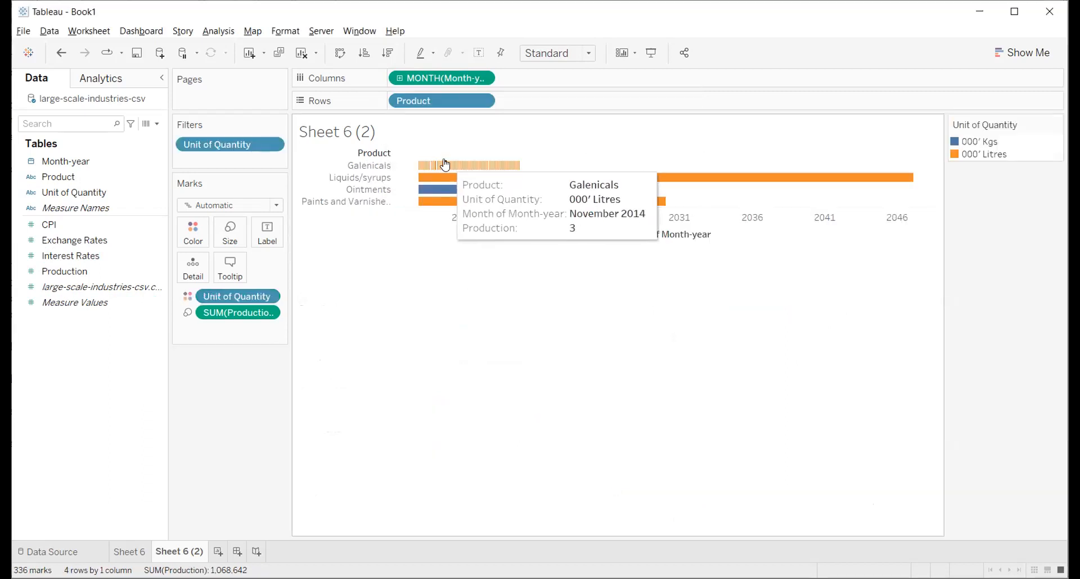
Step: Fit the Gantt chart to Entire View and change the Month-year date level to Week Number
{"action": "left_click", "coordinate": [589, 53]}
{"action": "left_click", "coordinate": [570, 108]}
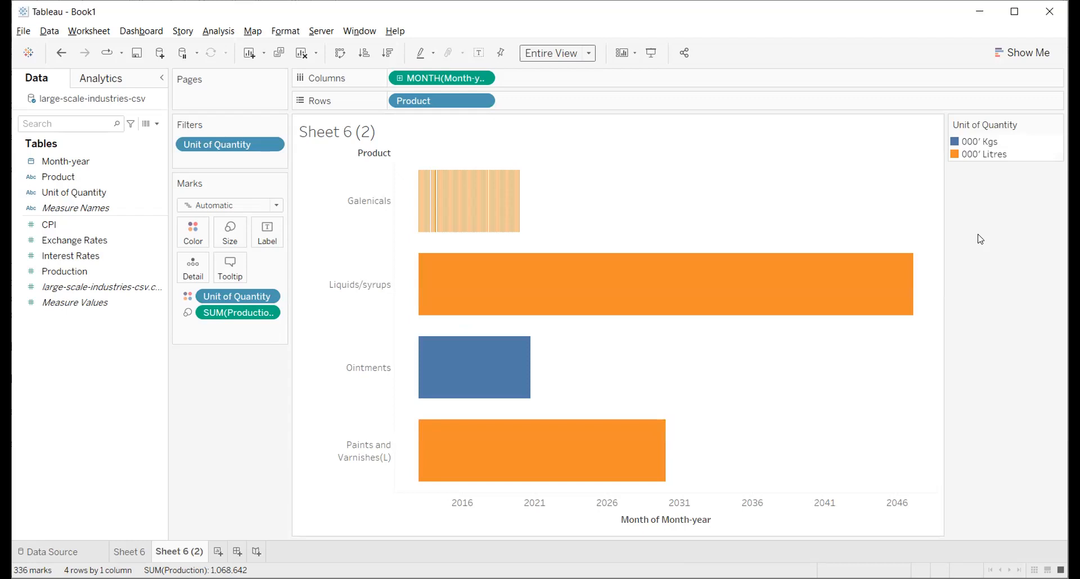
{"action": "mouse_move", "coordinate": [437, 186]}
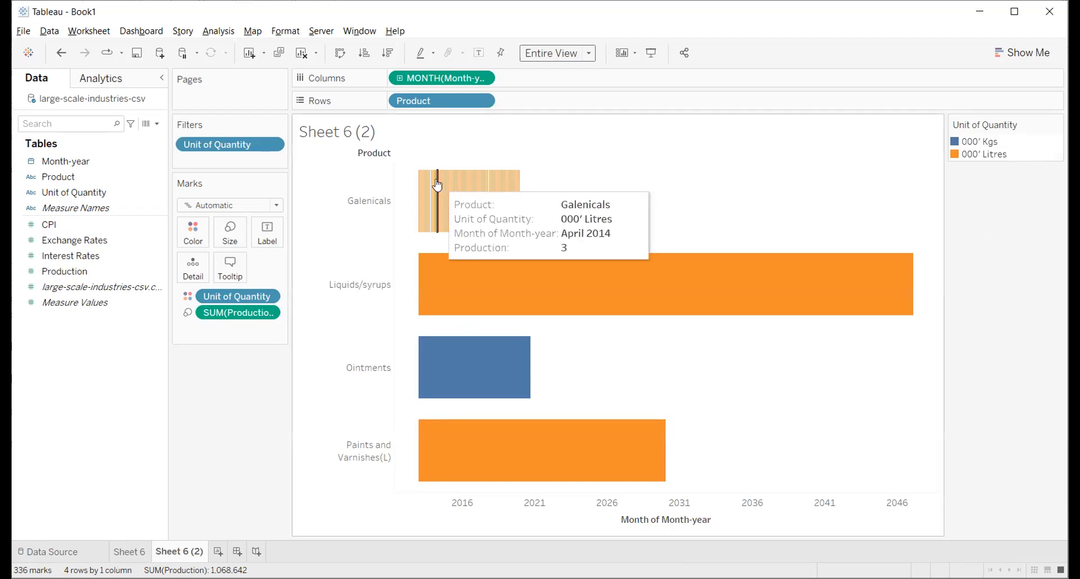
{"action": "mouse_move", "coordinate": [424, 212]}
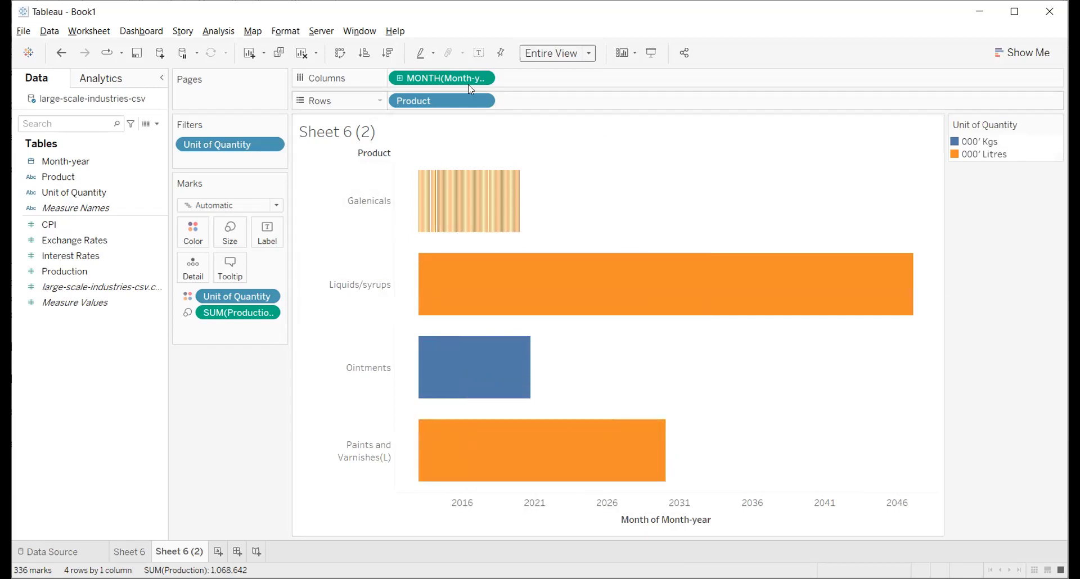
{"action": "left_click", "coordinate": [481, 79]}
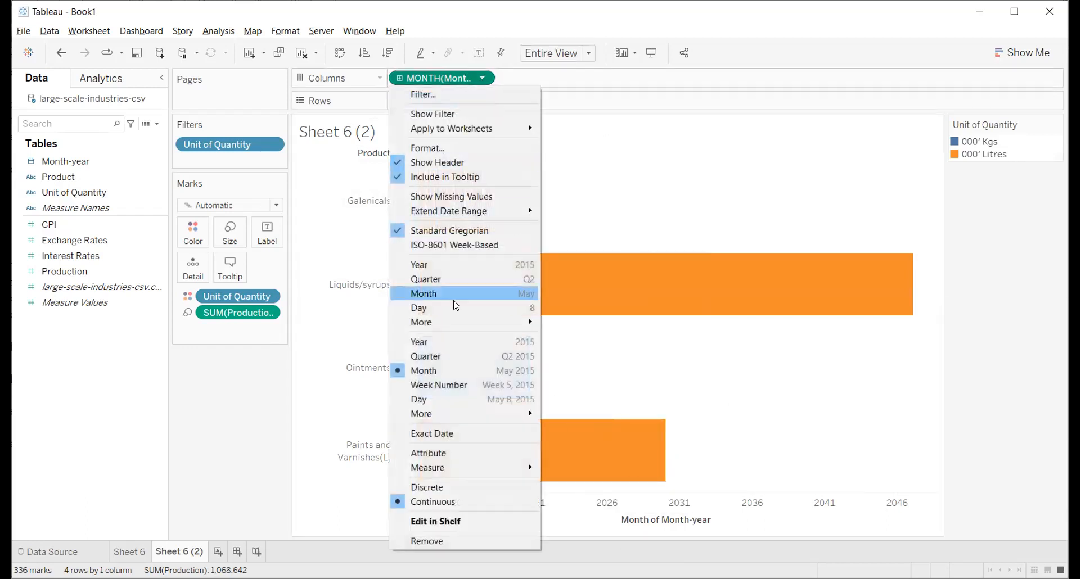
{"action": "left_click", "coordinate": [449, 387]}
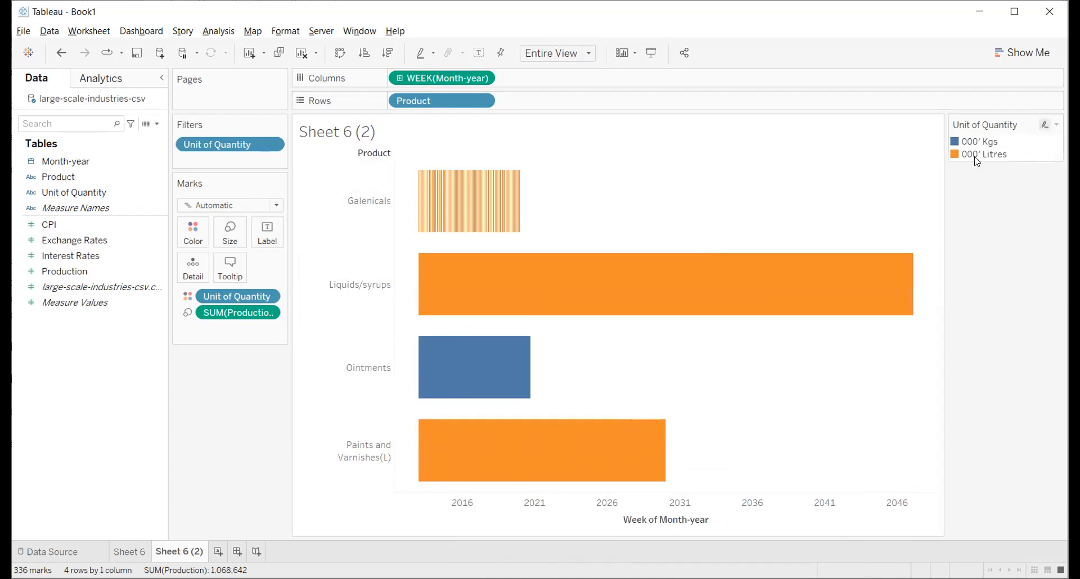
Step: Convert the weekly Gantt chart into a highlight table using Show Me
{"action": "left_click", "coordinate": [1031, 54]}
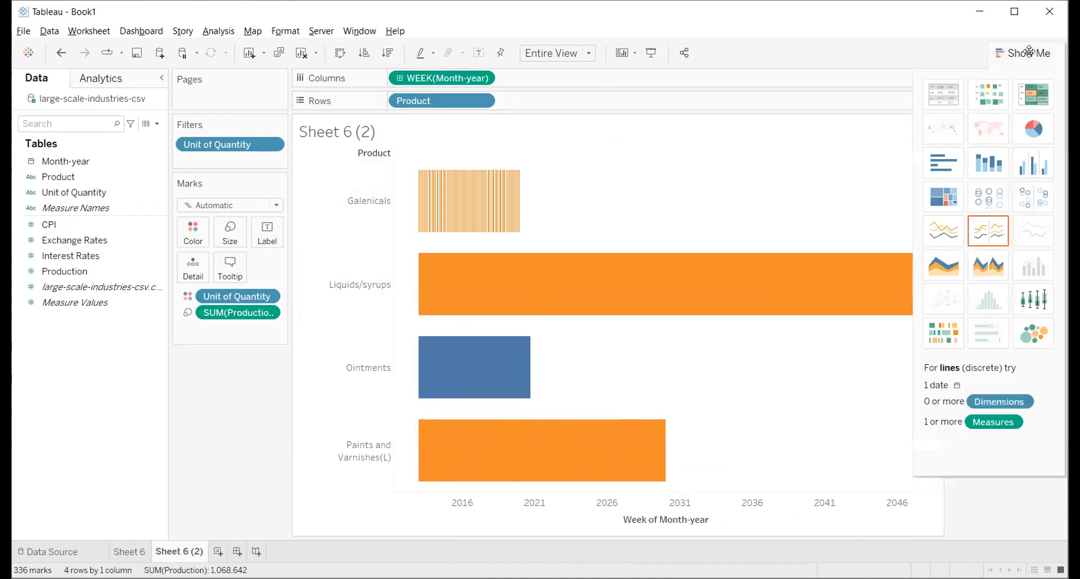
{"action": "left_click", "coordinate": [1033, 108]}
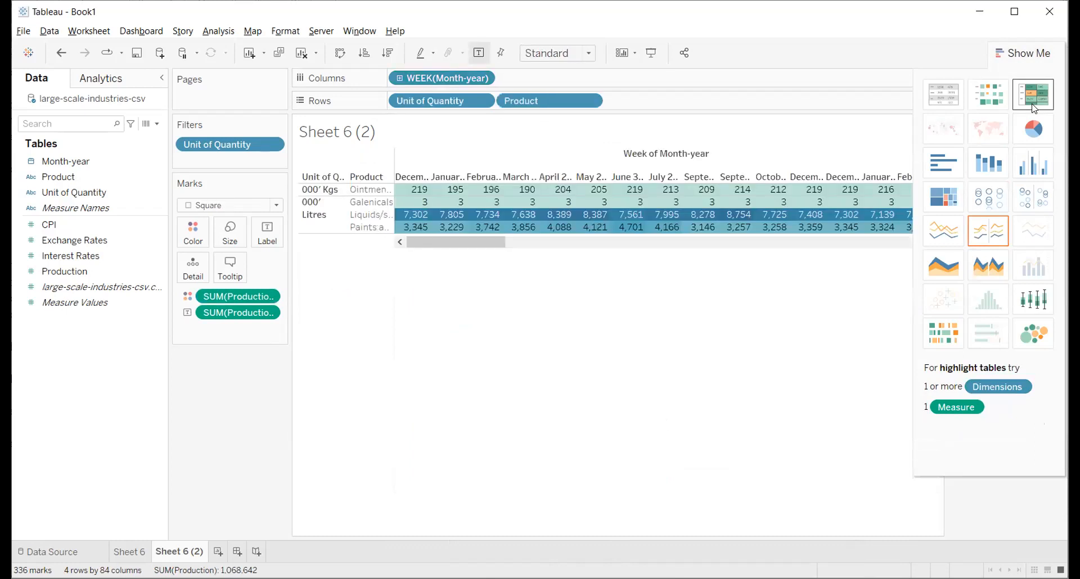
{"action": "left_click", "coordinate": [1039, 53]}
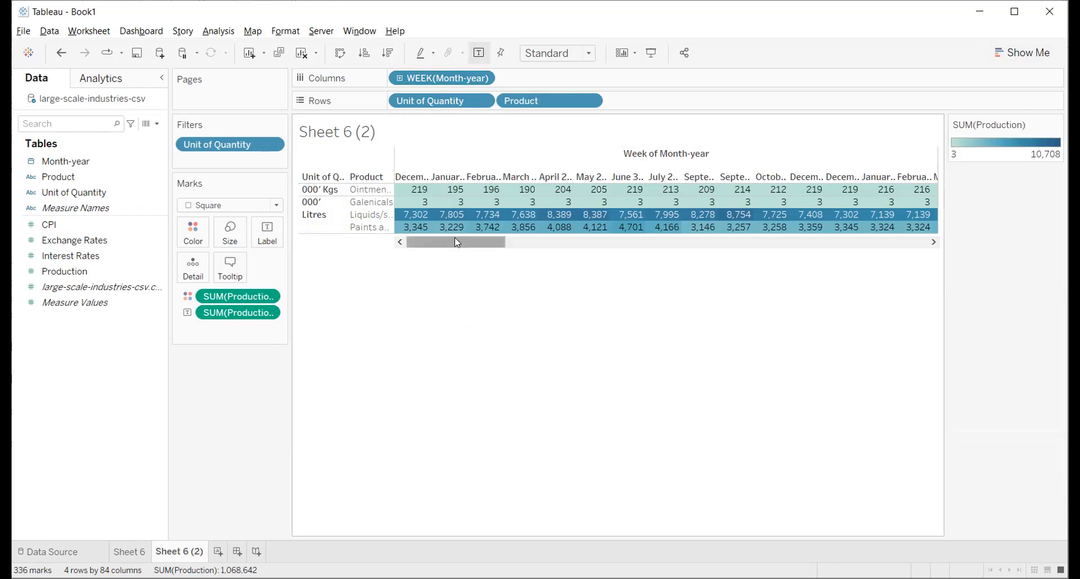
Step: Clear the sheet and list Production for each Product in a text table
{"action": "left_click", "coordinate": [302, 53]}
{"action": "double_click", "coordinate": [84, 176]}
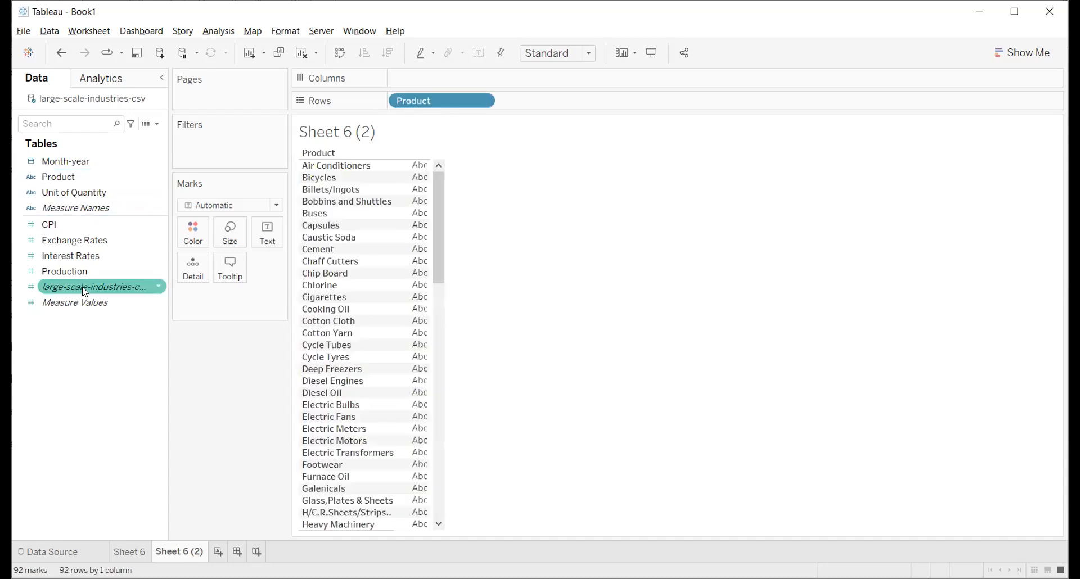
{"action": "double_click", "coordinate": [84, 271]}
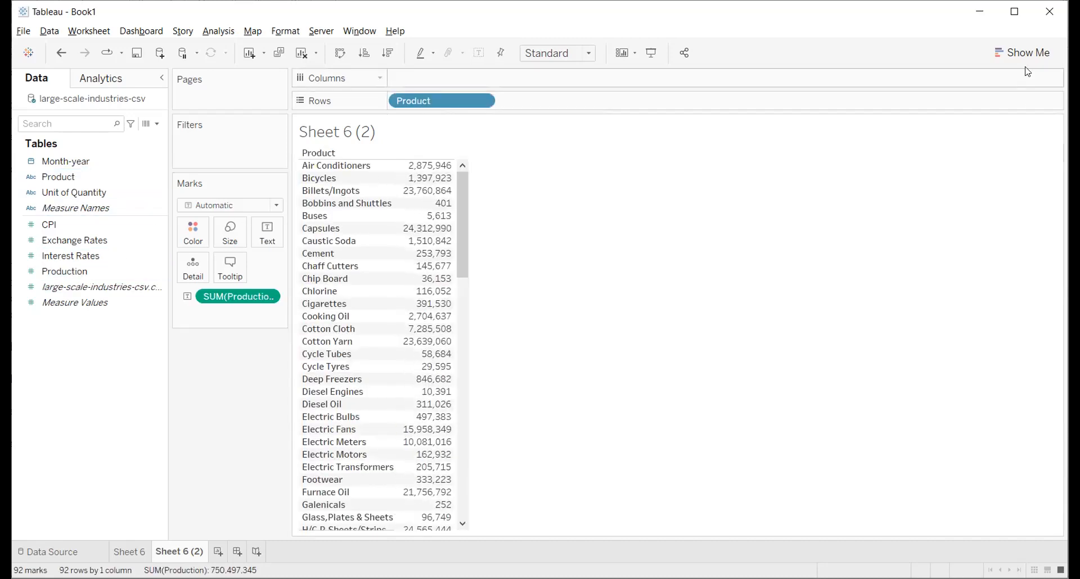
Step: Try the Product and Production view as a heat map, then change it to a highlight table
{"action": "left_click", "coordinate": [1028, 50]}
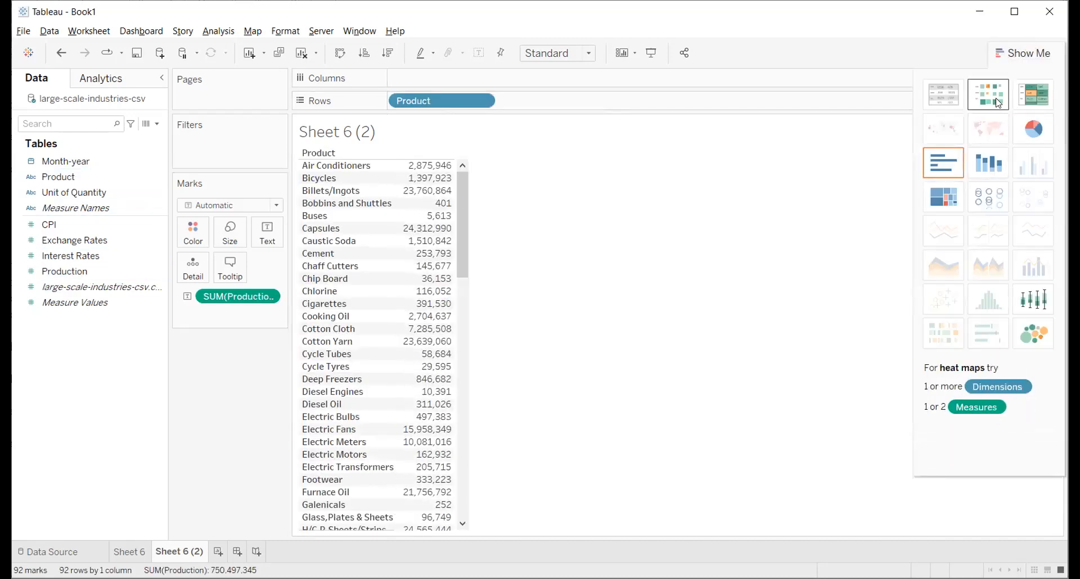
{"action": "left_click", "coordinate": [997, 102]}
{"action": "left_click", "coordinate": [1029, 101]}
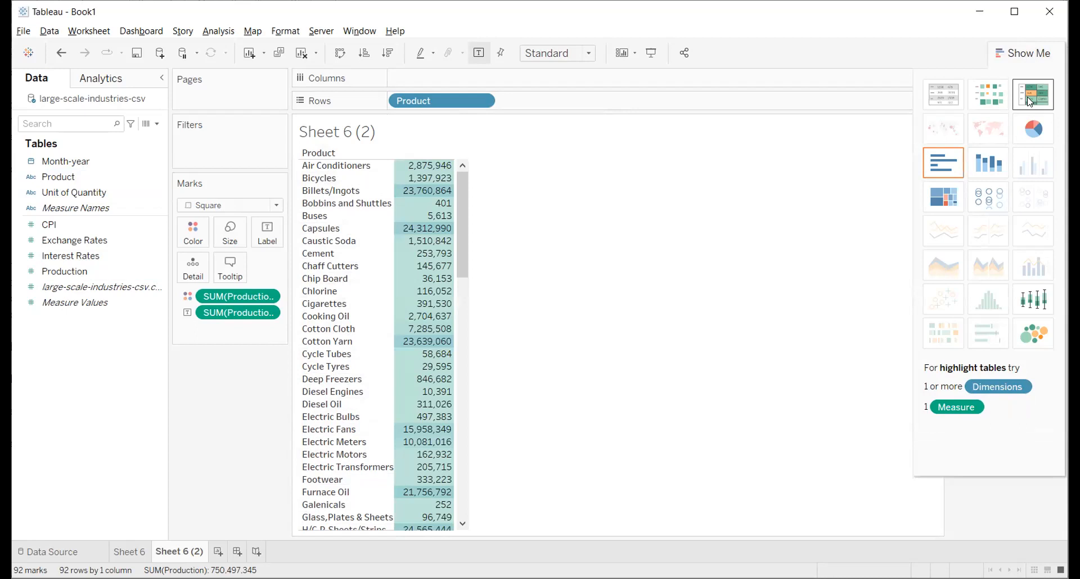
Step: Examine the Production values and color shading across all products in the highlight table, including the Tablets row
{"action": "mouse_move", "coordinate": [444, 381]}
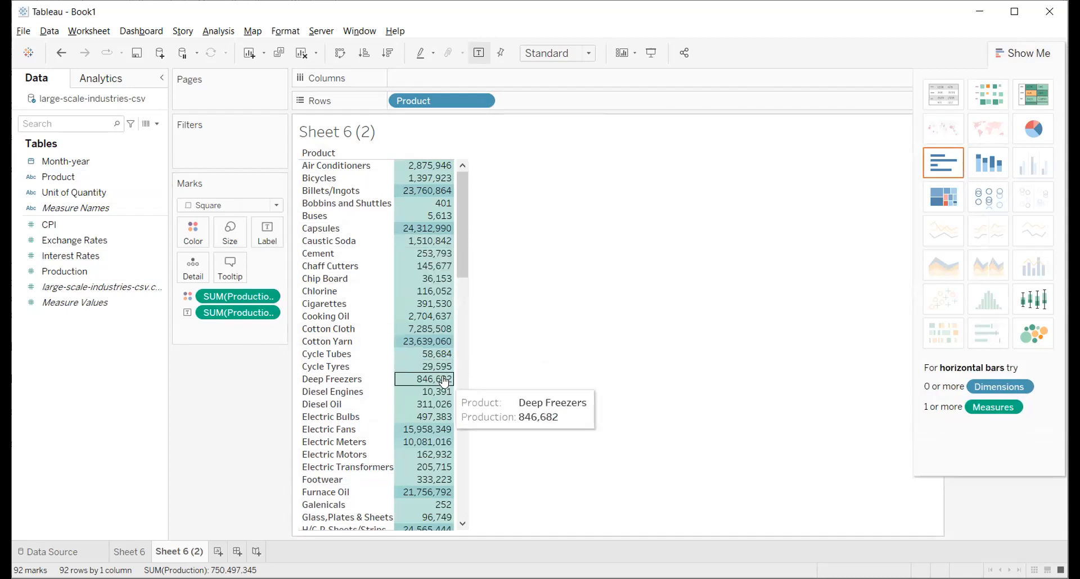
{"action": "scroll", "coordinate": [444, 382], "scroll_direction": "down", "scroll_amount": 7}
{"action": "mouse_move", "coordinate": [425, 327]}
{"action": "scroll", "coordinate": [426, 328], "scroll_direction": "down", "scroll_amount": 13}
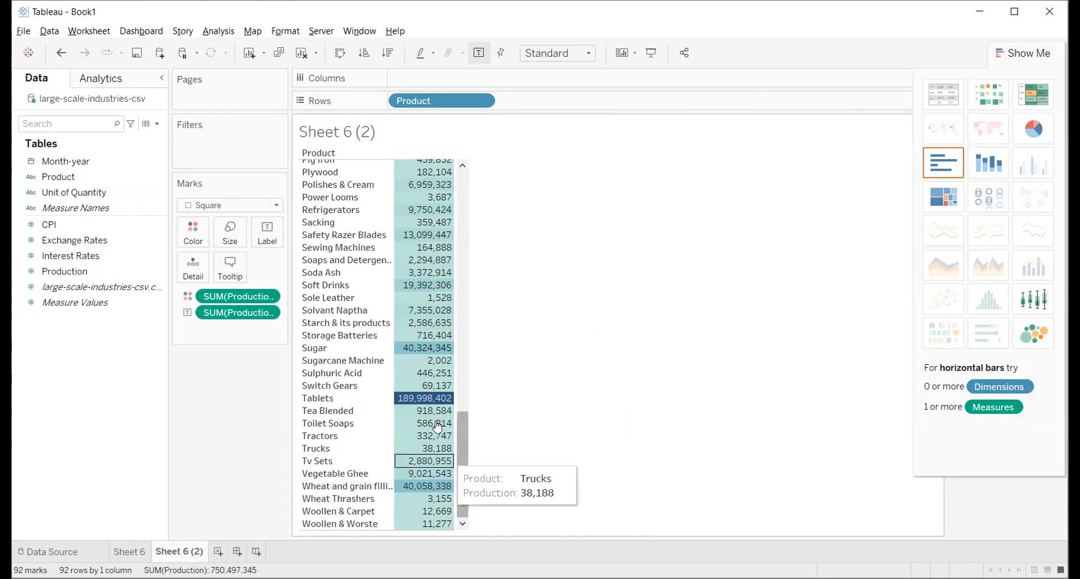
{"action": "mouse_move", "coordinate": [412, 410]}
{"action": "mouse_move", "coordinate": [421, 394]}
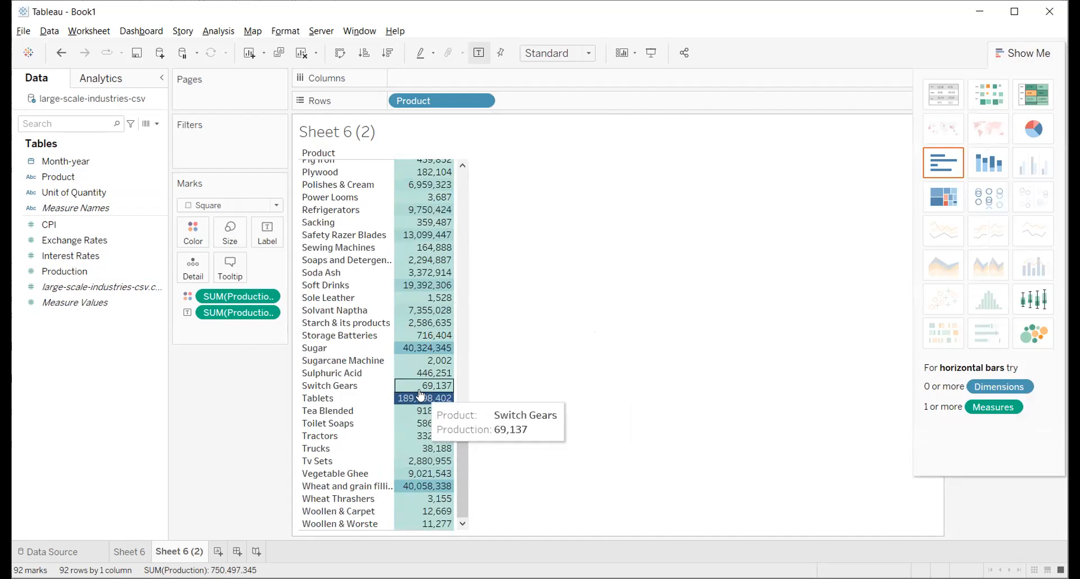
{"action": "scroll", "coordinate": [420, 394], "scroll_direction": "up", "scroll_amount": 20}
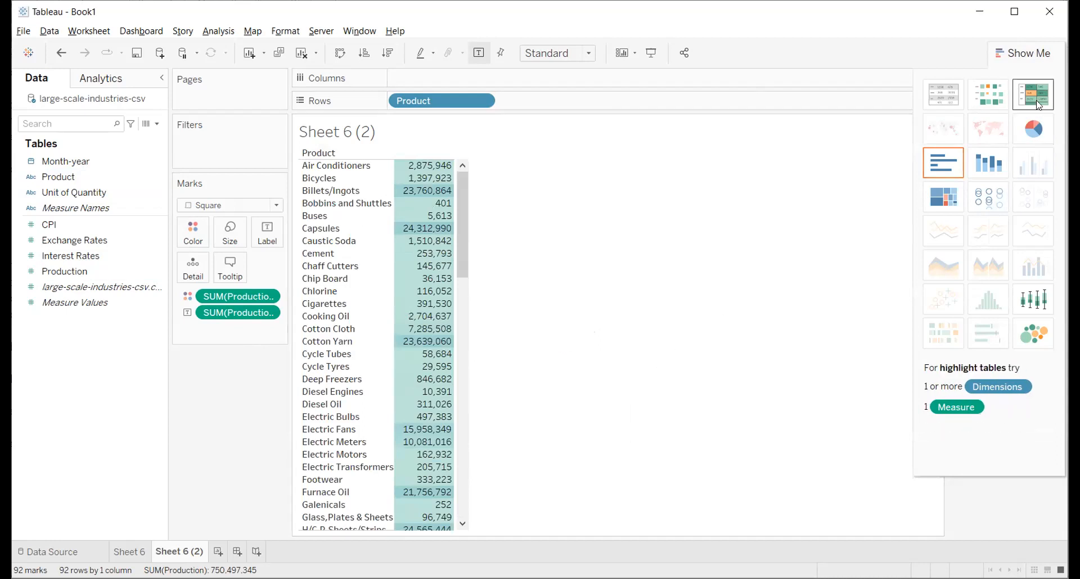
Step: Try the view as a heat map with Unit of Quantity, Month-year and Interest Rates added to it
{"action": "left_click", "coordinate": [983, 105]}
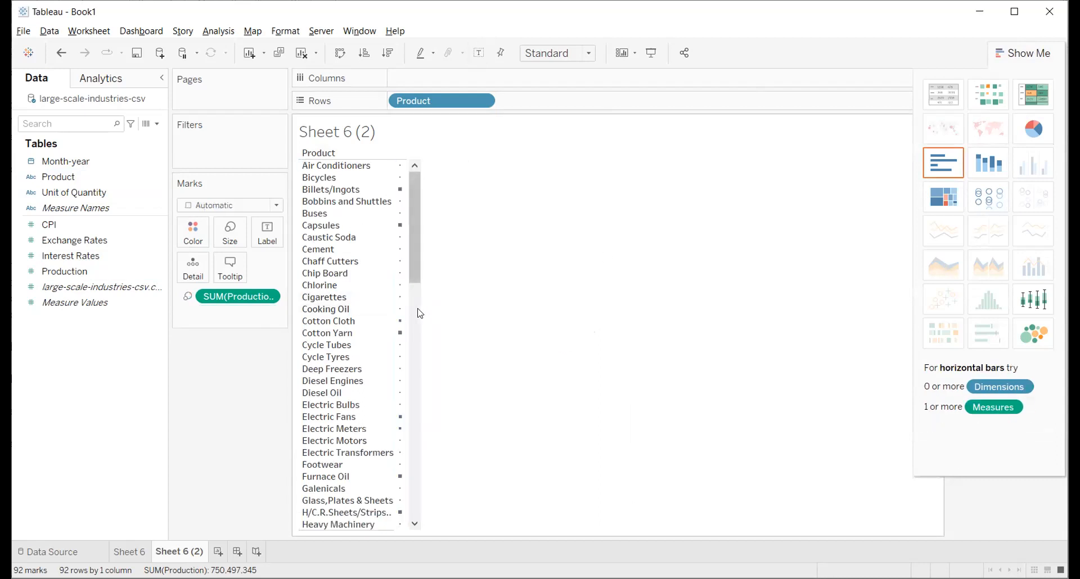
{"action": "double_click", "coordinate": [99, 193]}
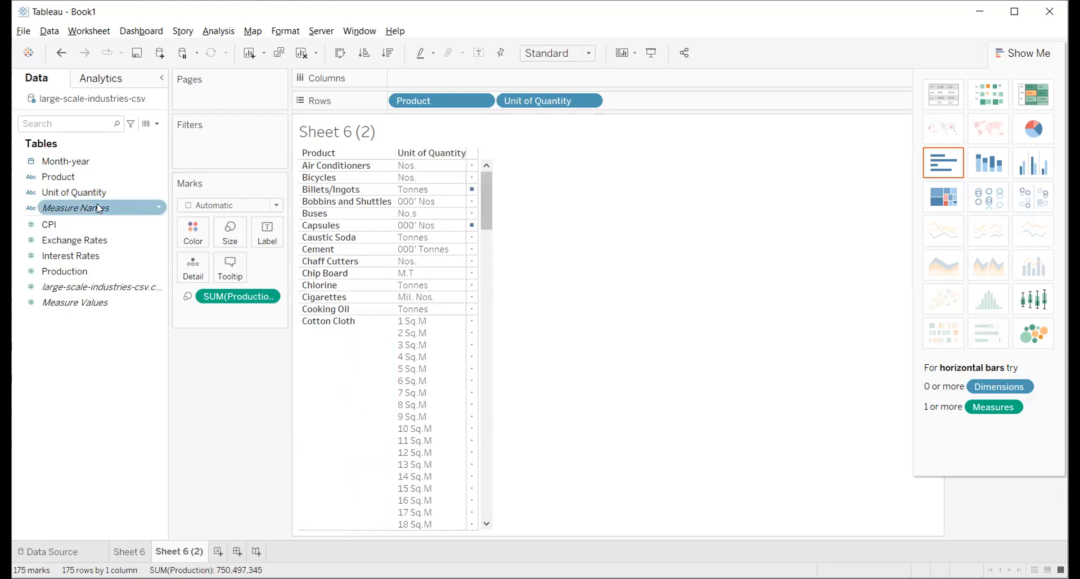
{"action": "double_click", "coordinate": [76, 161]}
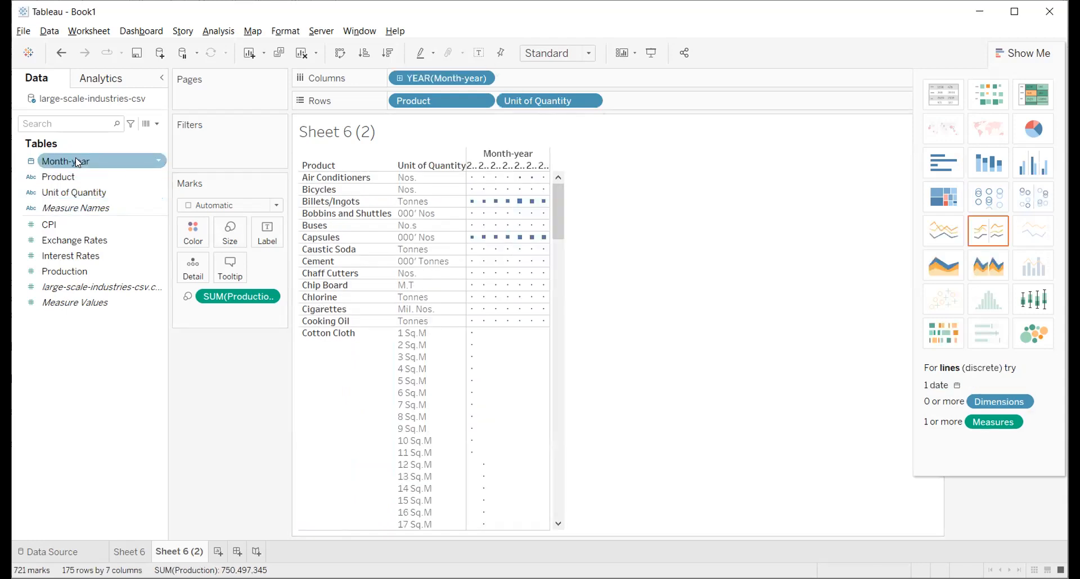
{"action": "double_click", "coordinate": [58, 258]}
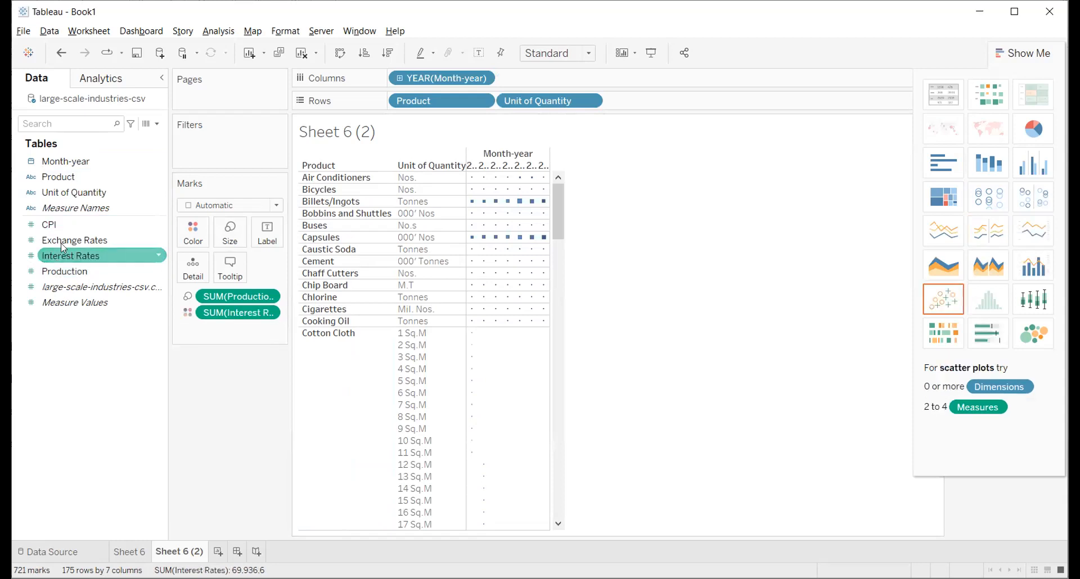
{"action": "left_click", "coordinate": [188, 293]}
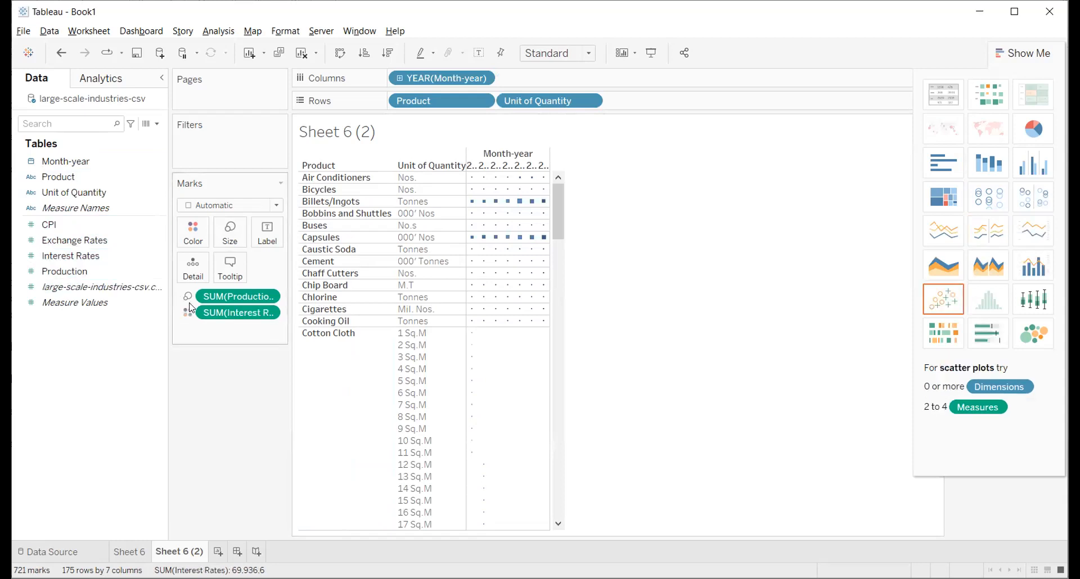
Step: Undo the added fields and the heat map conversion, back to the Product highlight table
{"action": "key", "text": "ctrl+z"}
{"action": "key", "text": "ctrl+z"}
{"action": "key", "text": "ctrl+z"}
{"action": "key", "text": "ctrl+z"}
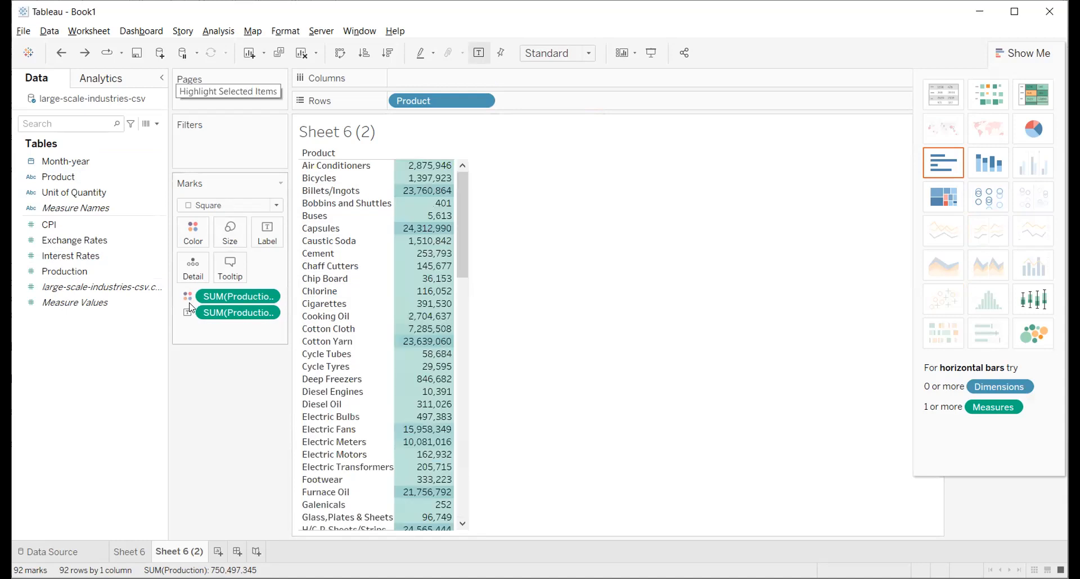